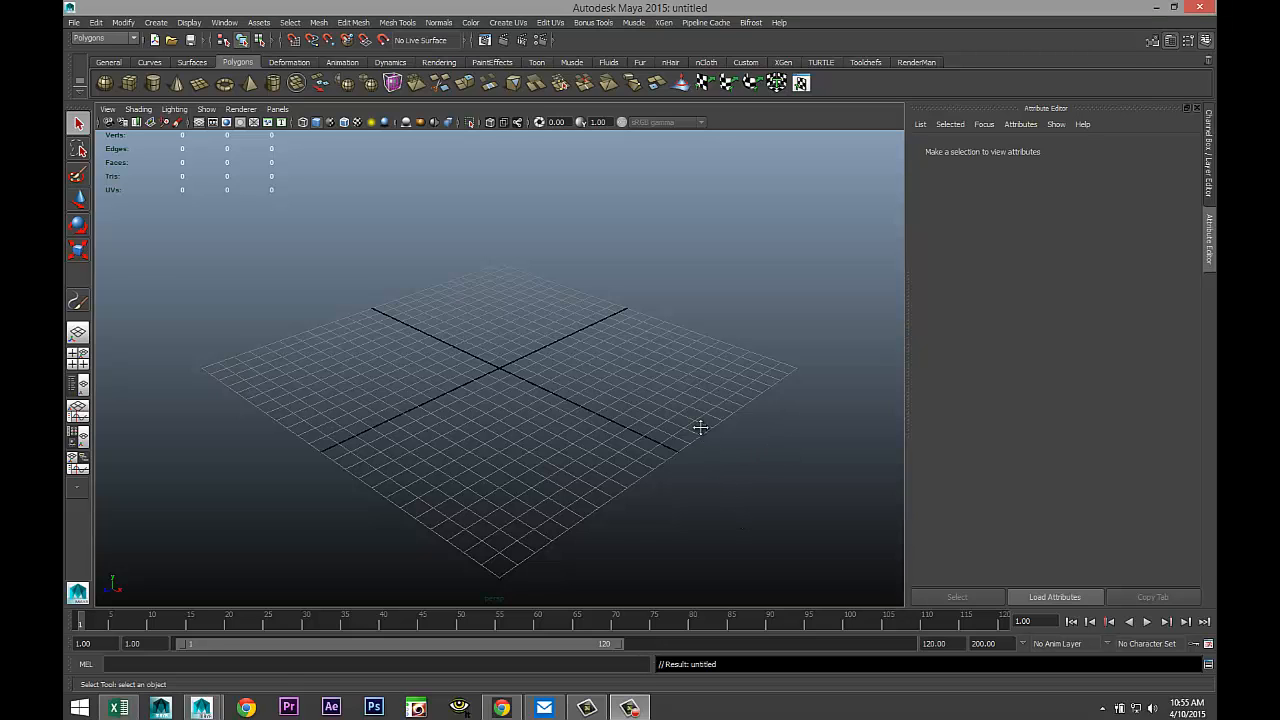
# Step: Draw a polygon cylinder about 4.57 in radius and 9.02 high at the centre of the grid
pyautogui.keyDown('alt'); pyautogui.moveTo(697, 426); pyautogui.dragTo(683, 466); pyautogui.keyUp('alt')
pyautogui.keyDown('alt'); pyautogui.moveTo(679, 462); pyautogui.dragTo(674, 426, button='middle'); pyautogui.keyUp('alt')
pyautogui.scroll(2, 698, 446)
pyautogui.keyDown('alt'); pyautogui.moveTo(671, 440); pyautogui.dragTo(678, 443); pyautogui.keyUp('alt')
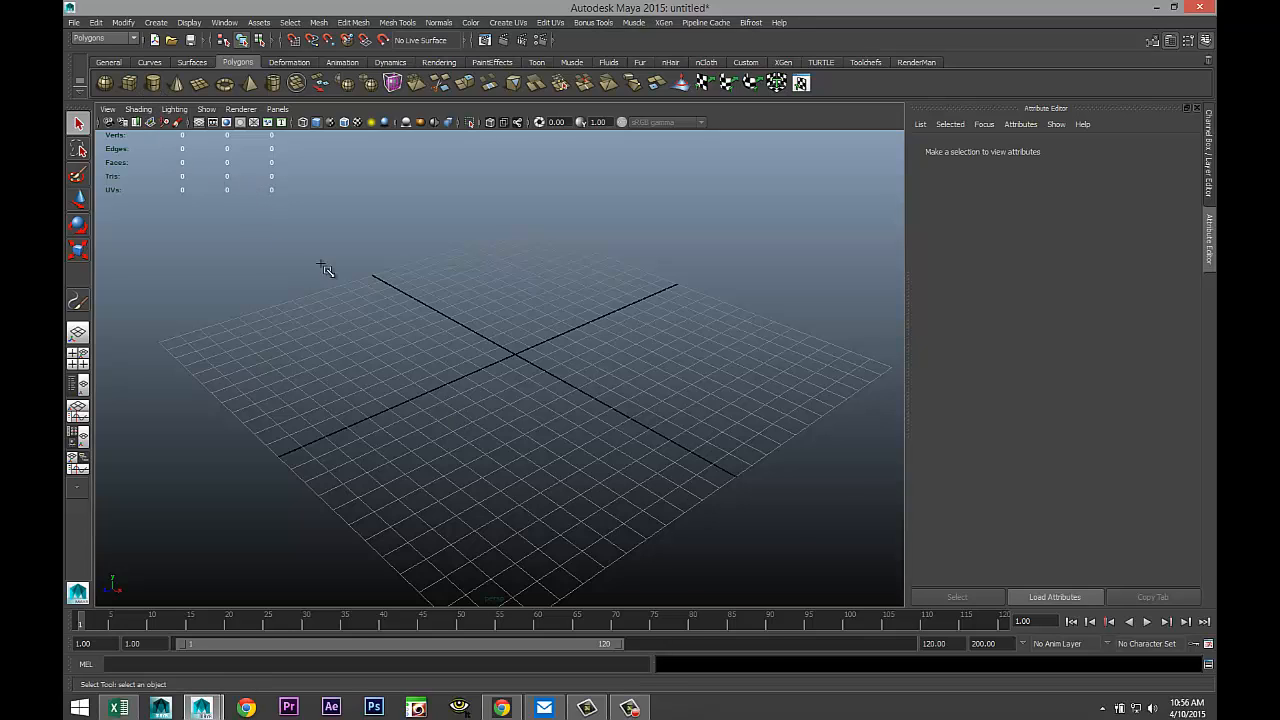
pyautogui.moveTo(520, 358); pyautogui.dragTo(592, 159)
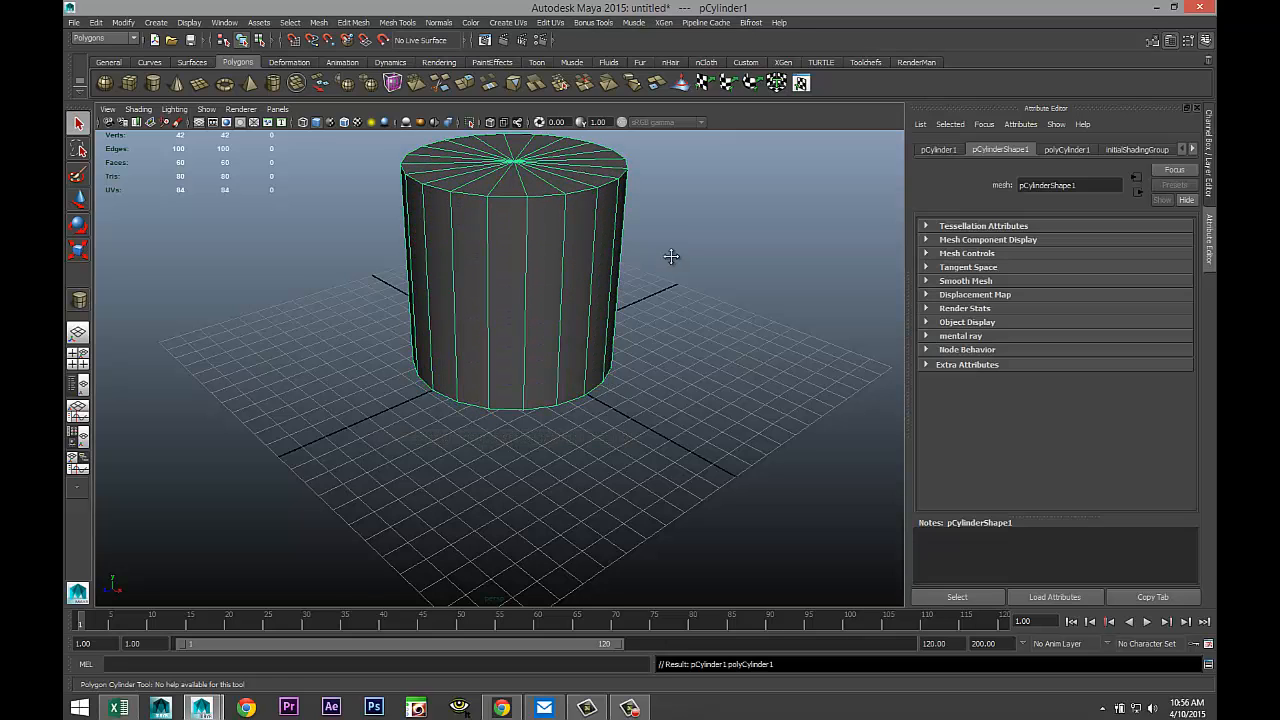
pyautogui.keyDown('alt'); pyautogui.moveTo(672, 260); pyautogui.dragTo(644, 362, button='middle'); pyautogui.keyUp('alt')
pyautogui.scroll(2, 644, 366)
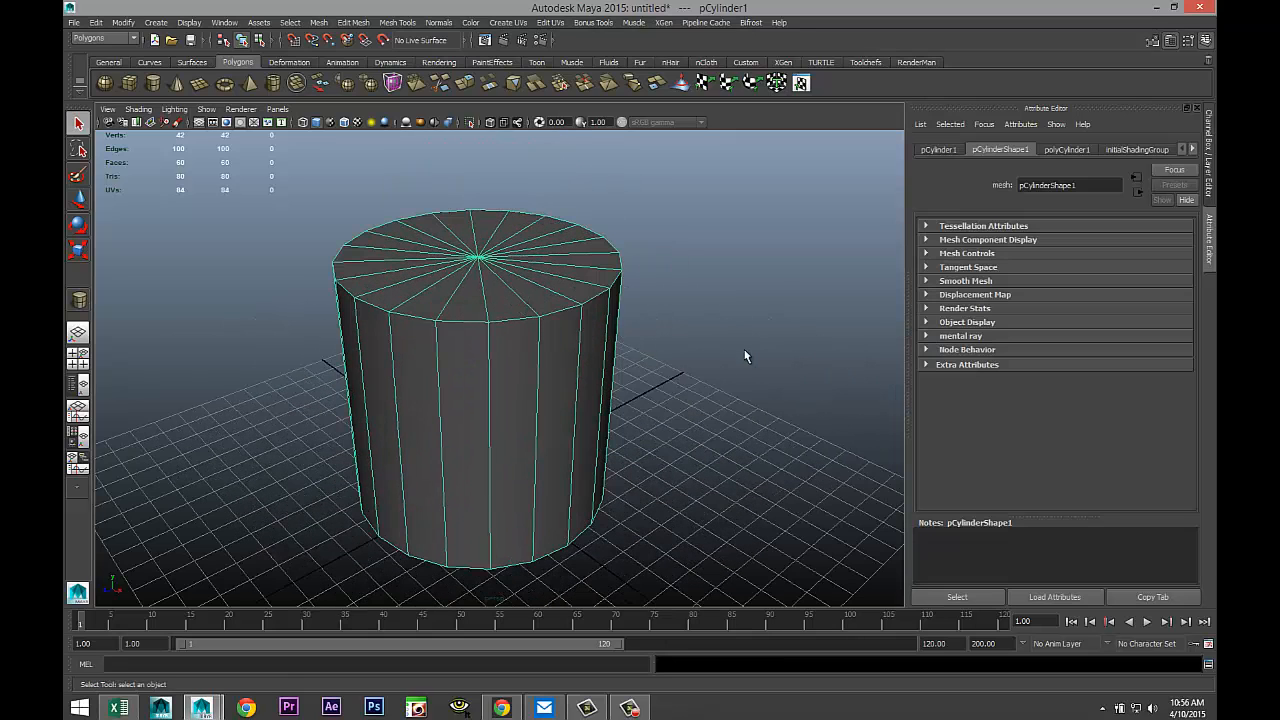
pyautogui.click(1063, 150)
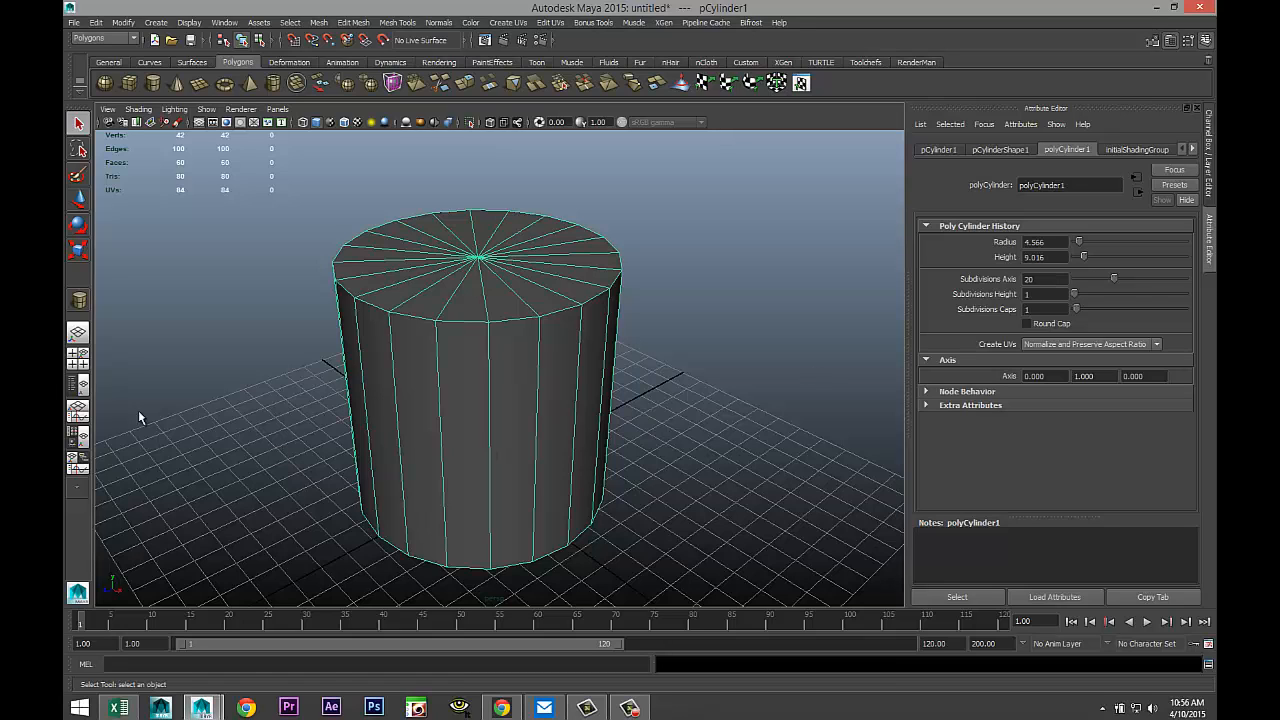
# Step: Delete the rear half of the cylinder's faces in the top view, leaving a half cylinder
pyautogui.click(78, 359)
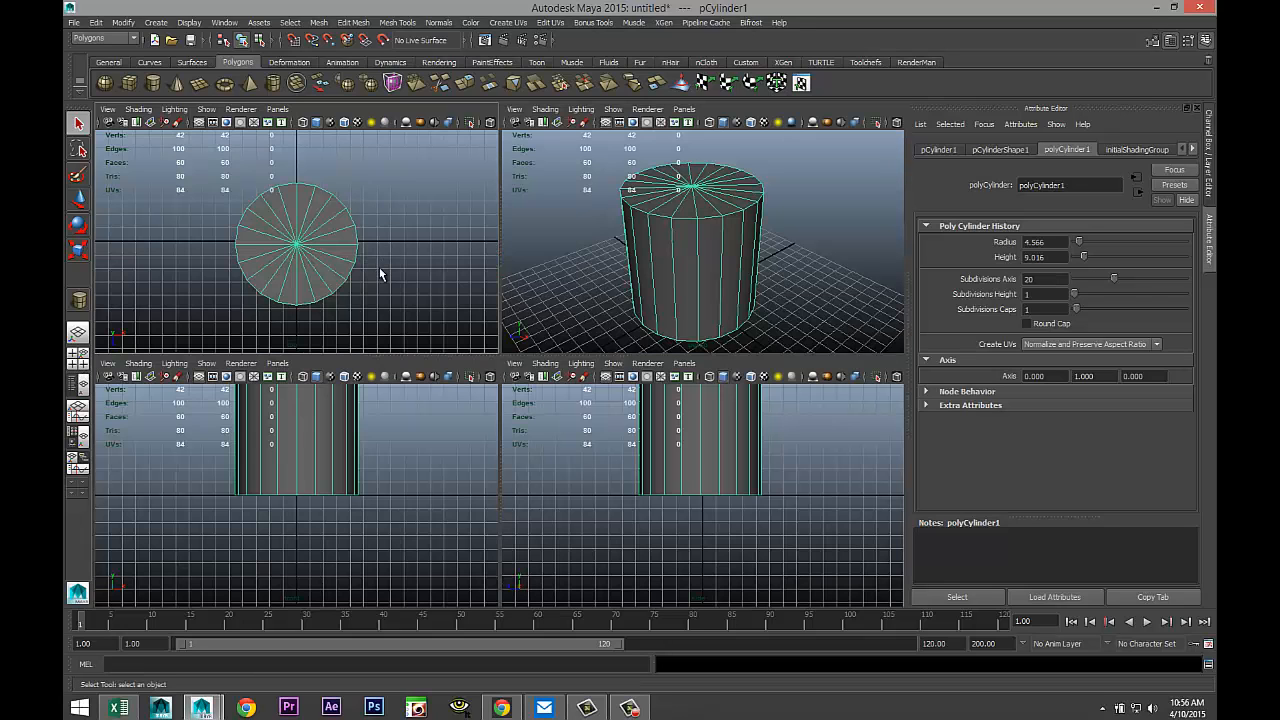
pyautogui.press('space')
pyautogui.moveTo(507, 329); pyautogui.dragTo(507, 366, button='right')
pyautogui.moveTo(305, 245); pyautogui.dragTo(697, 365)
pyautogui.press('Delete')
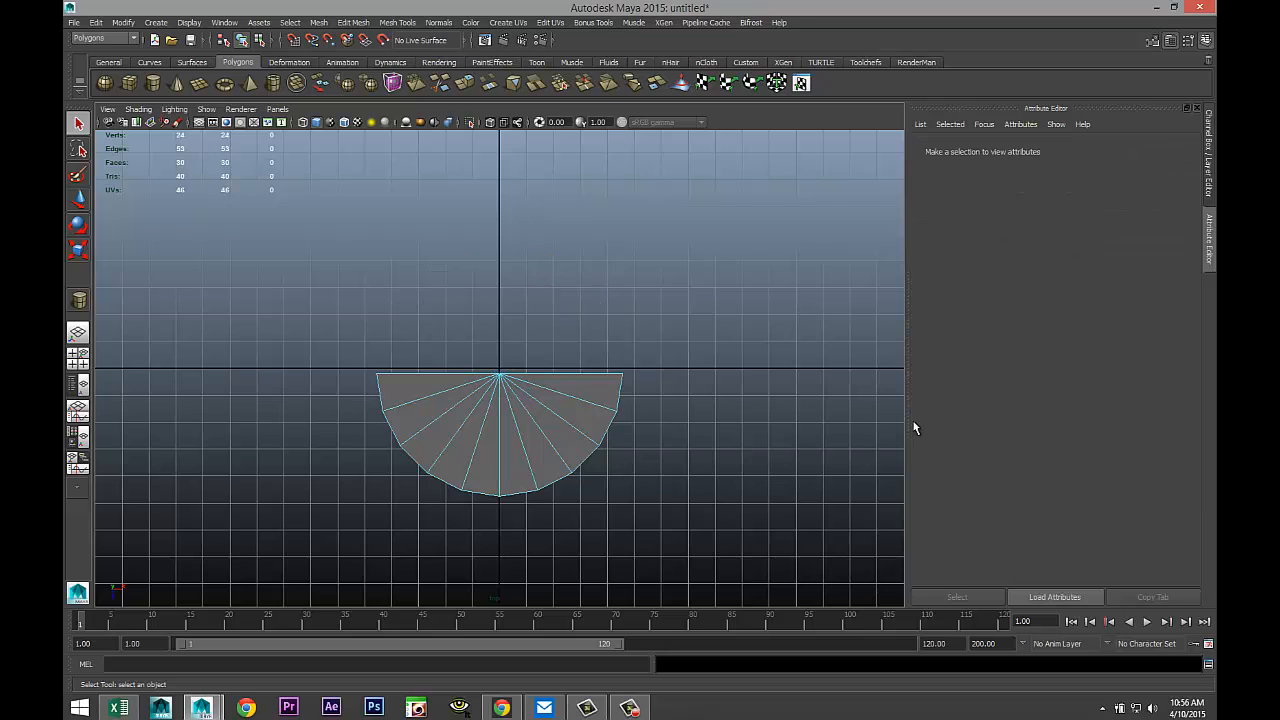
# Step: Extrude the half cylinder's open border edges a short distance backward and close the opening with Fill Hole
pyautogui.click(78, 357)
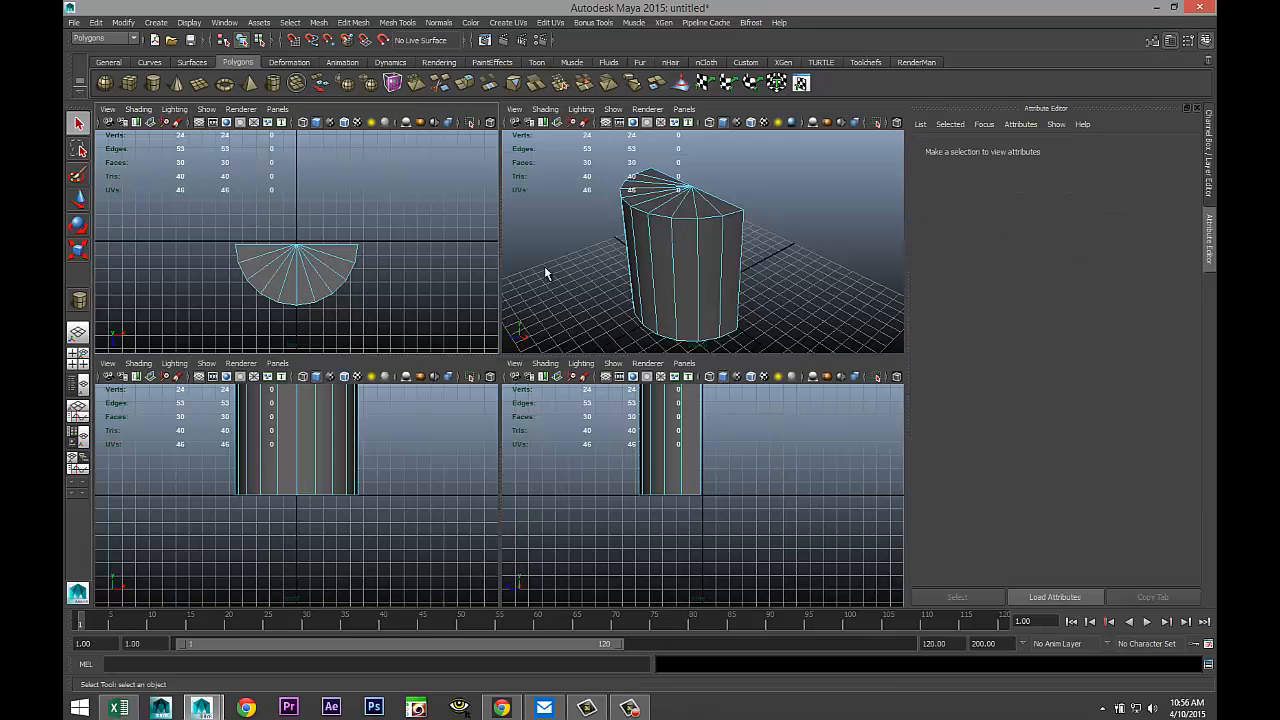
pyautogui.keyDown('alt'); pyautogui.moveTo(648, 277); pyautogui.dragTo(403, 343); pyautogui.keyUp('alt')
pyautogui.press('space')
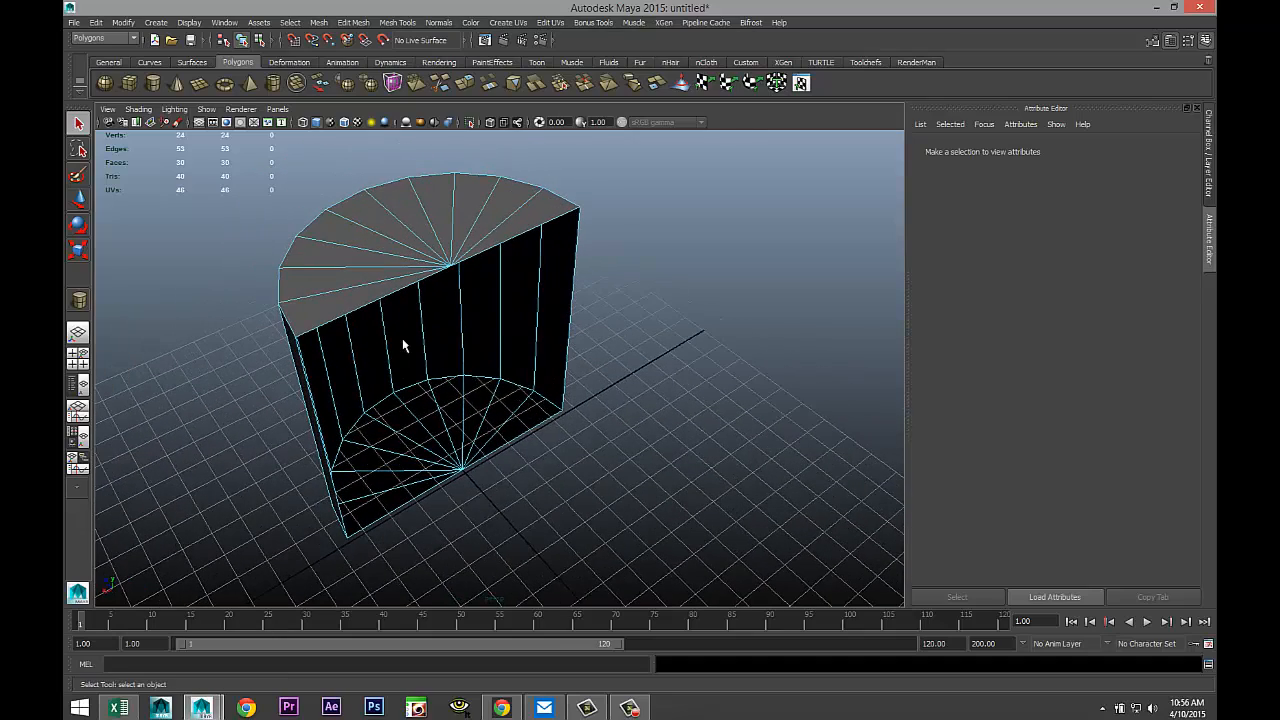
pyautogui.moveTo(370, 305); pyautogui.dragTo(380, 277, button='right')
pyautogui.click(383, 300)
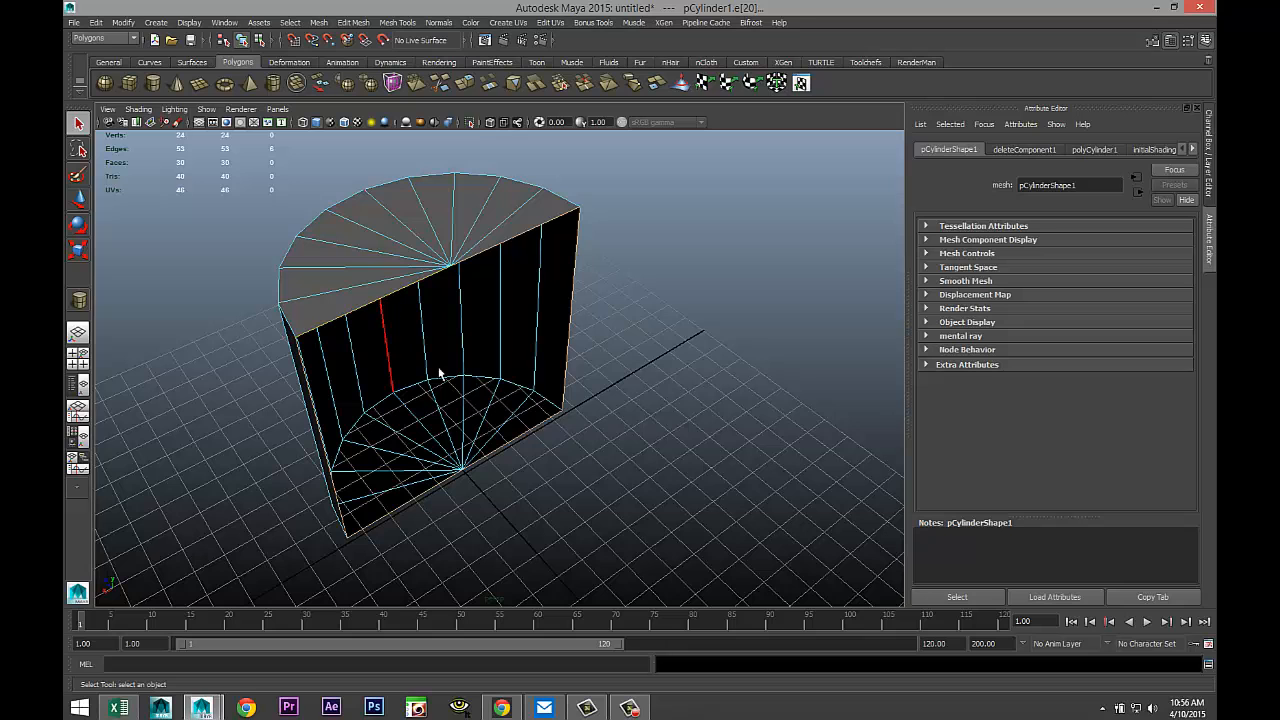
pyautogui.keyDown('alt'); pyautogui.moveTo(537, 429); pyautogui.dragTo(563, 416); pyautogui.keyUp('alt')
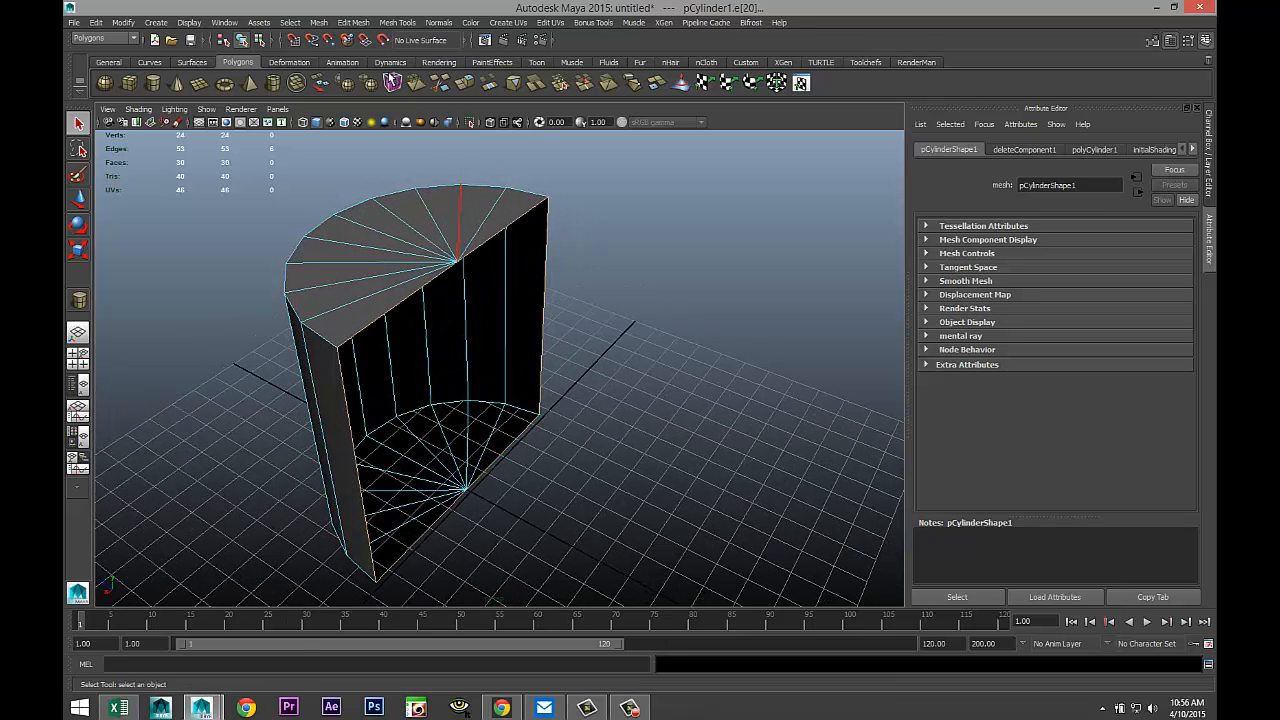
pyautogui.click(352, 23)
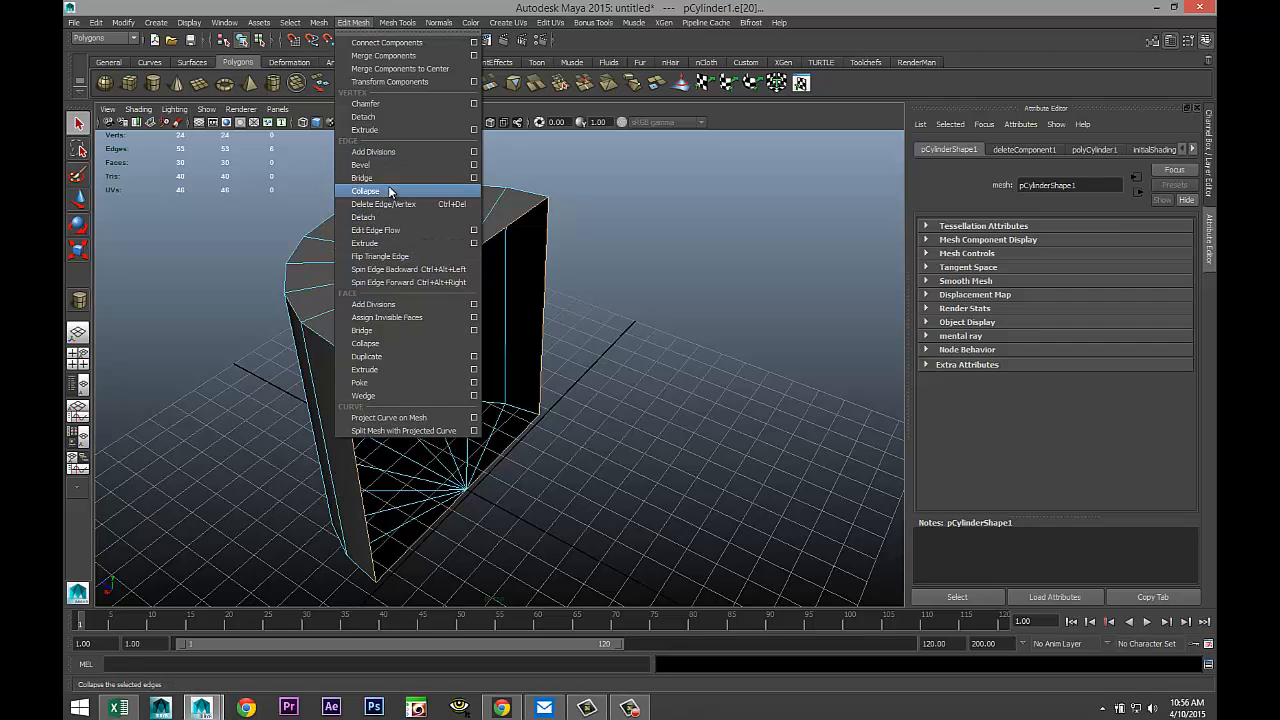
pyautogui.click(366, 243)
pyautogui.press('w')
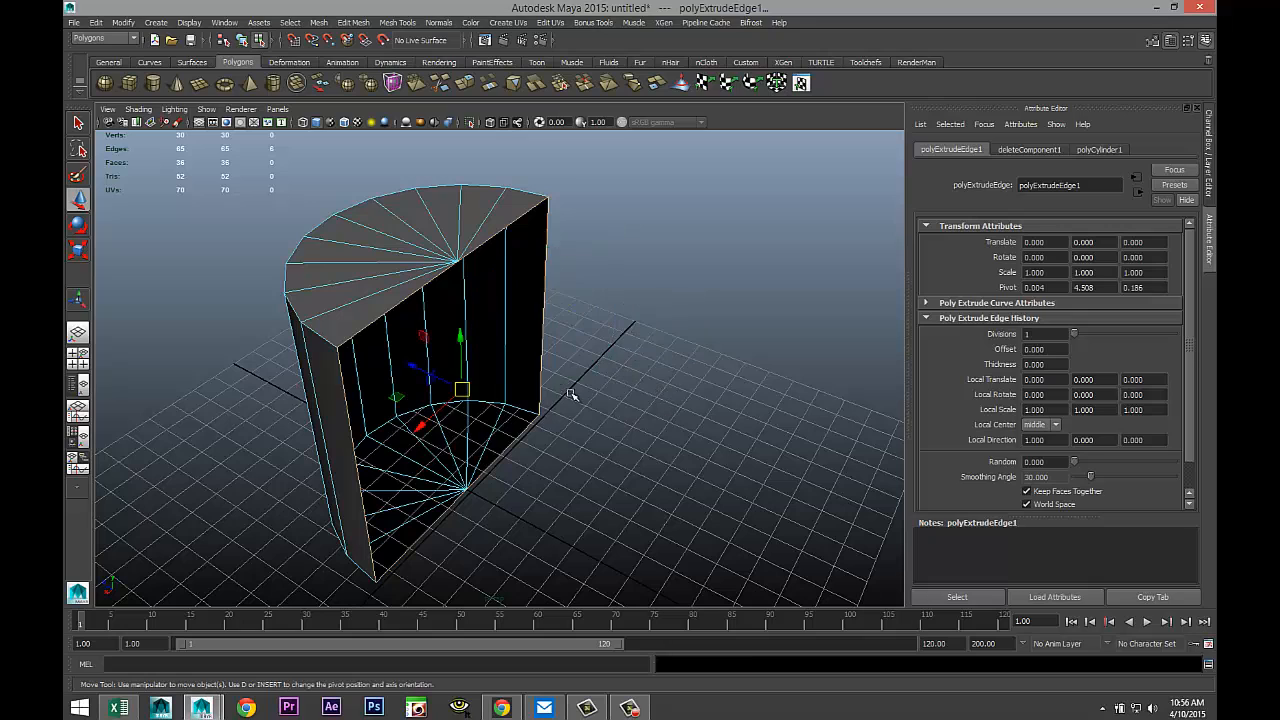
pyautogui.moveTo(417, 372); pyautogui.dragTo(458, 393)
pyautogui.keyDown('alt'); pyautogui.moveTo(592, 446); pyautogui.dragTo(590, 430); pyautogui.keyUp('alt')
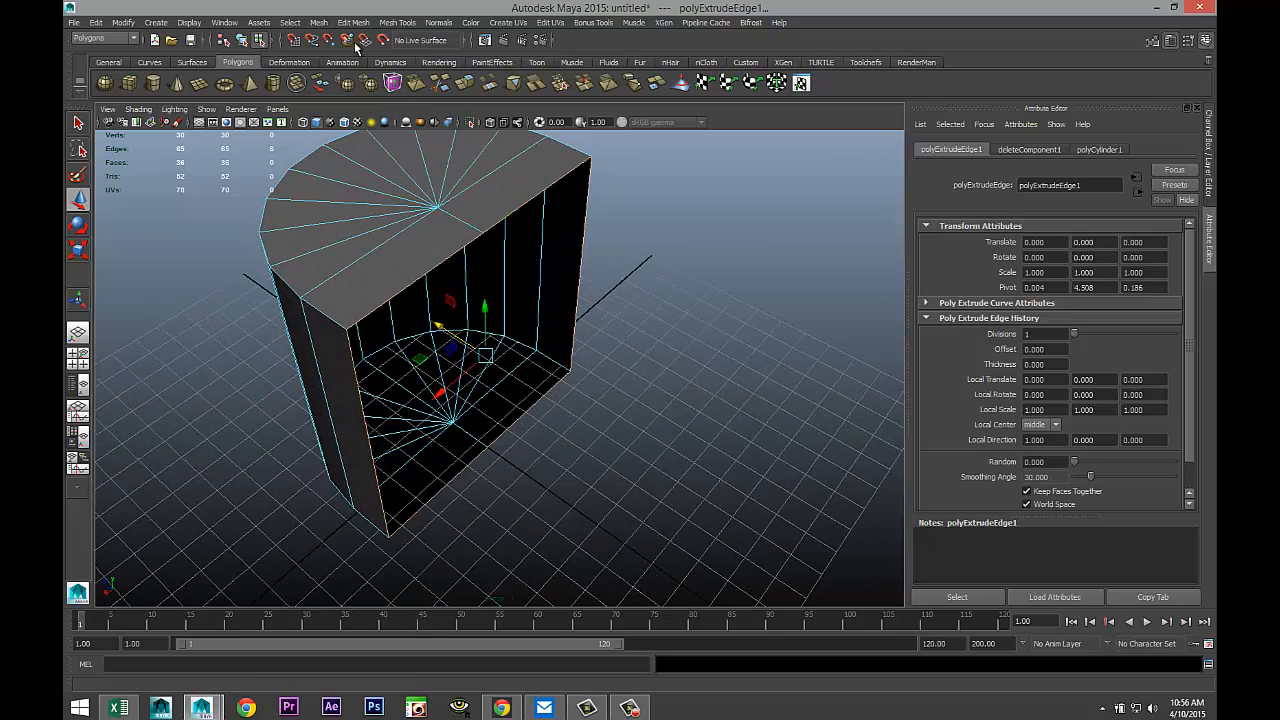
pyautogui.click(318, 22)
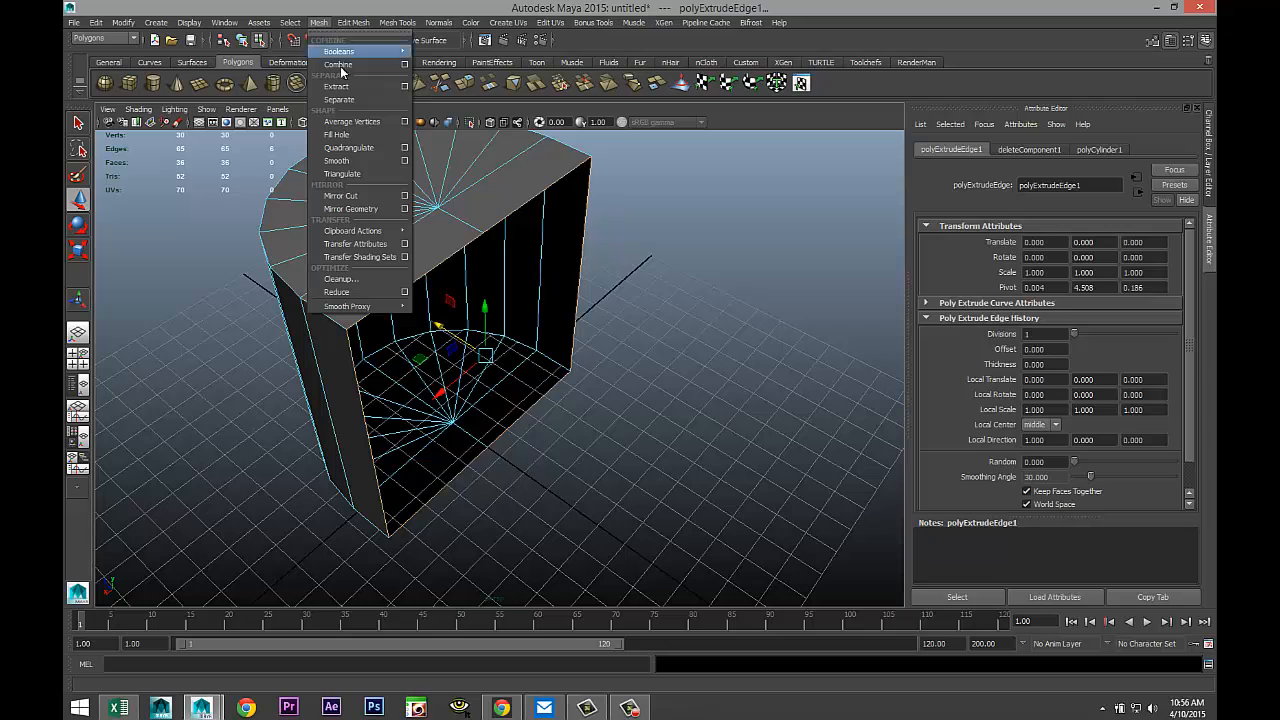
pyautogui.click(337, 134)
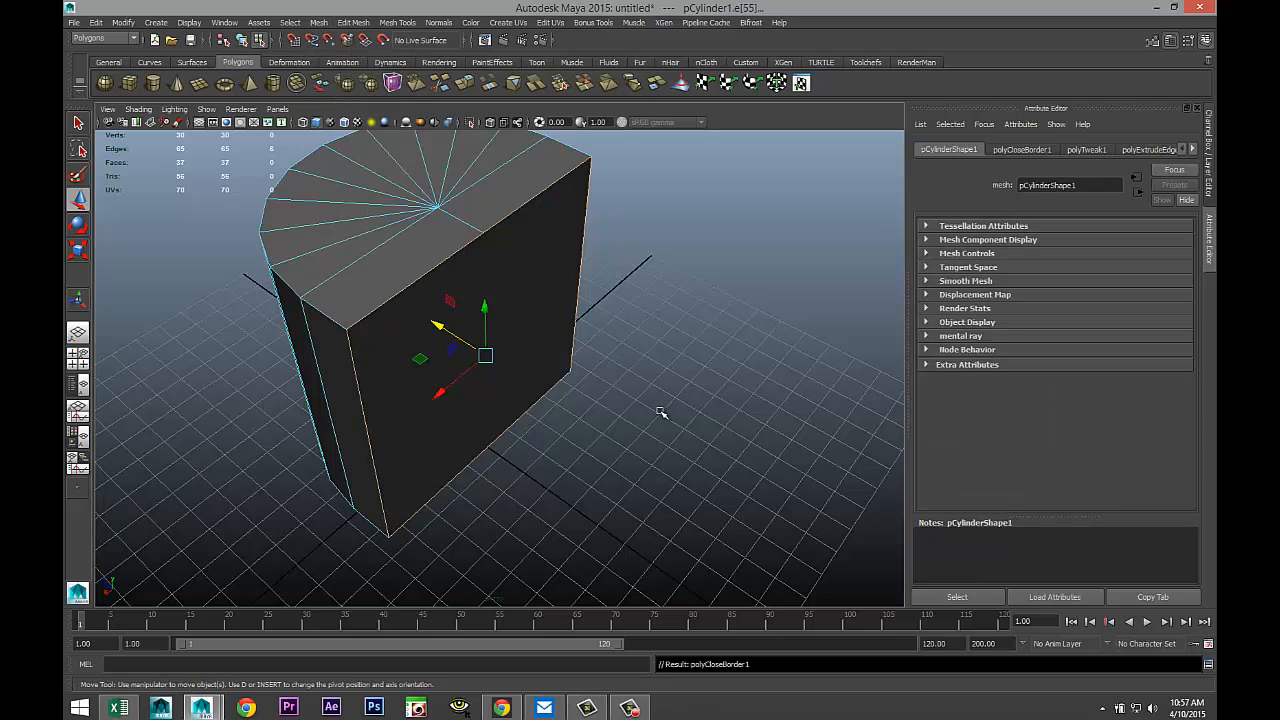
# Step: Insert 2 horizontal edge loops around the half cylinder using the Insert Edge Loop Tool's Multiple edge loops option
pyautogui.keyDown('alt'); pyautogui.moveTo(614, 461); pyautogui.dragTo(652, 502); pyautogui.keyUp('alt')
pyautogui.scroll(3, 689, 469)
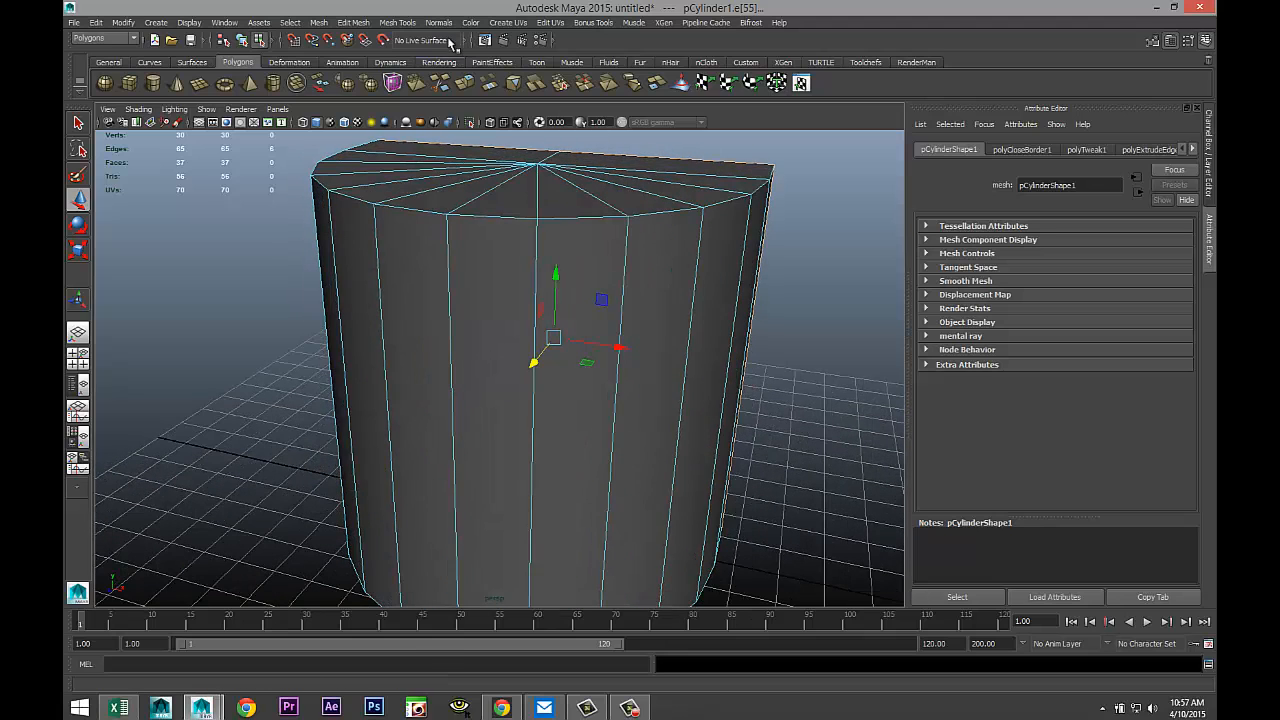
pyautogui.click(405, 24)
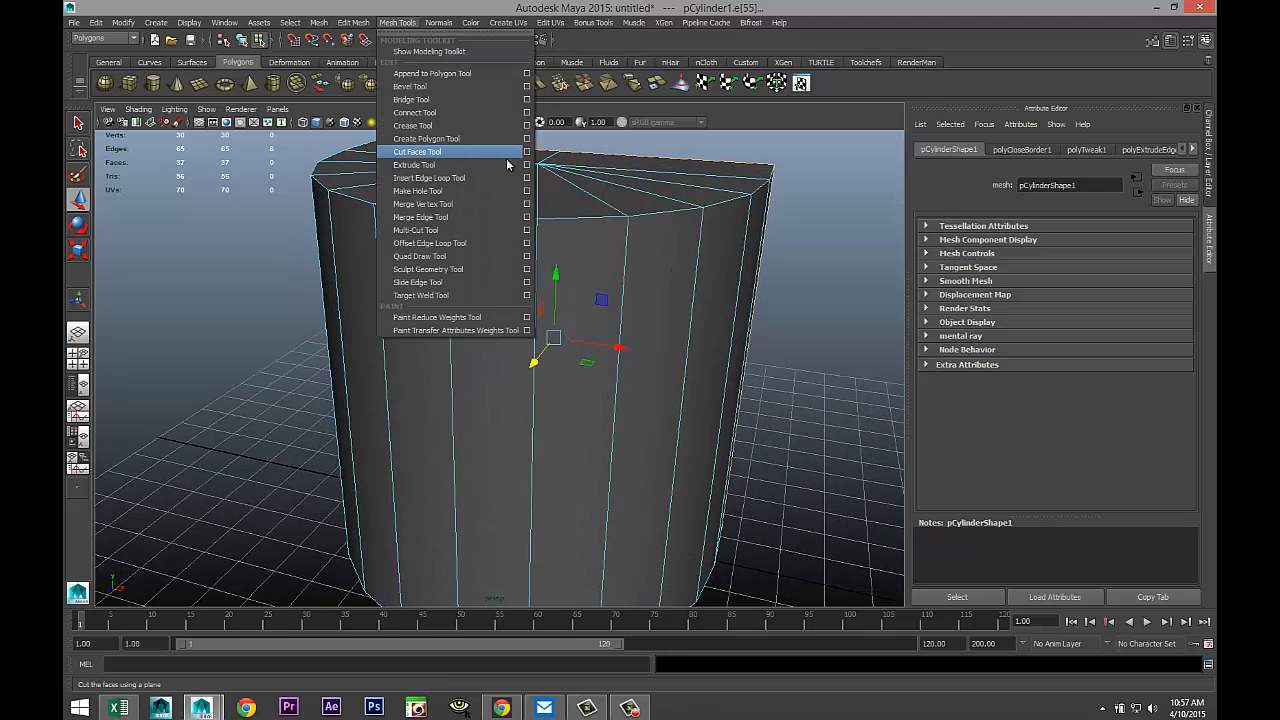
pyautogui.click(527, 178)
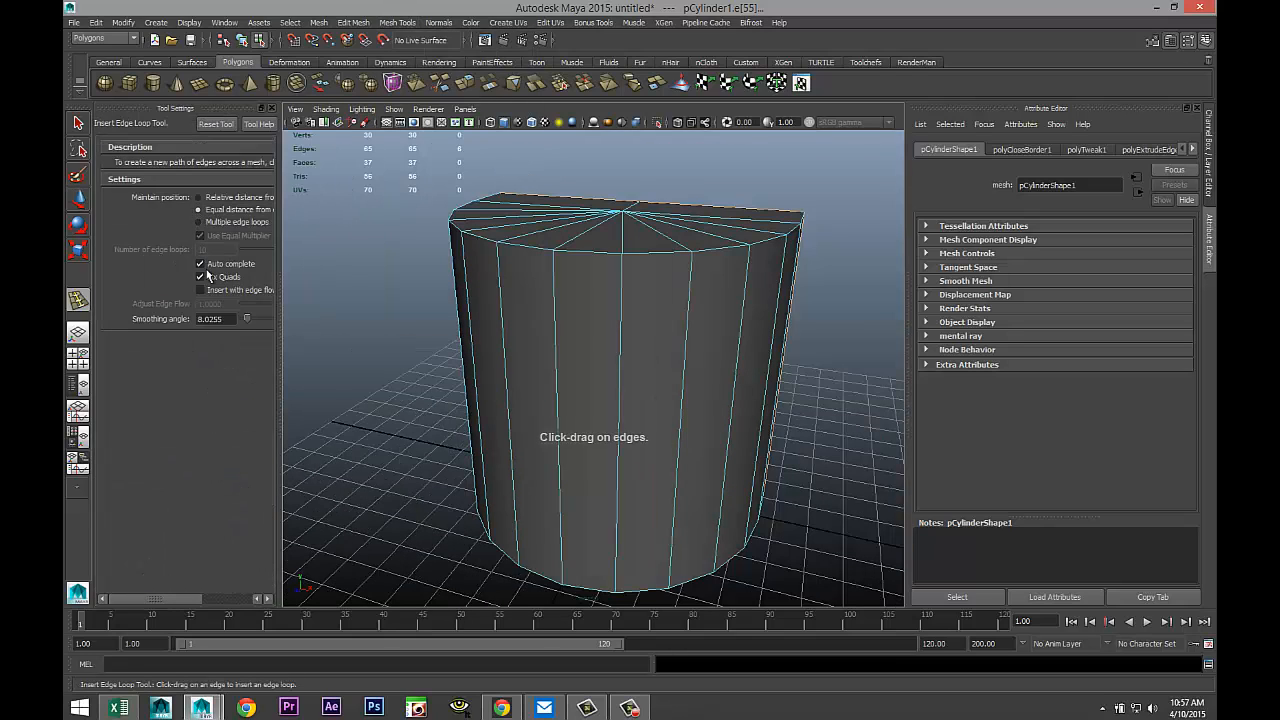
pyautogui.click(198, 222)
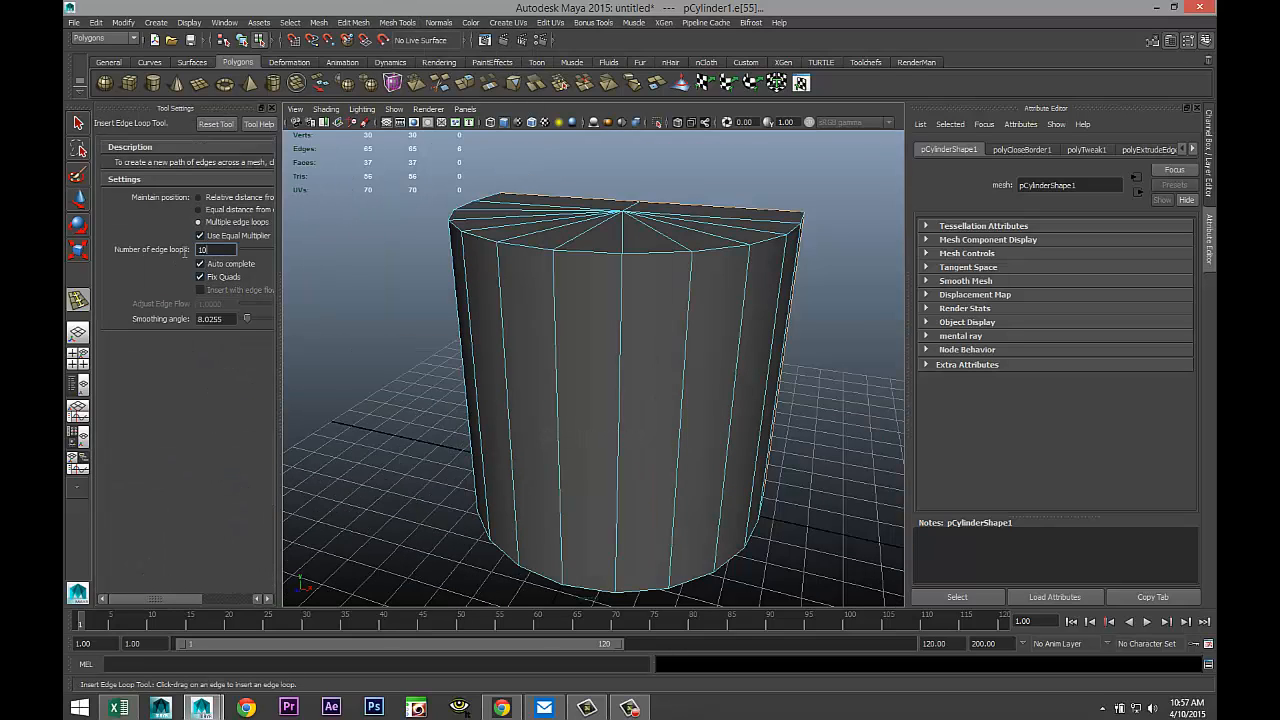
pyautogui.write('2')
pyautogui.moveTo(561, 426); pyautogui.dragTo(563, 428)
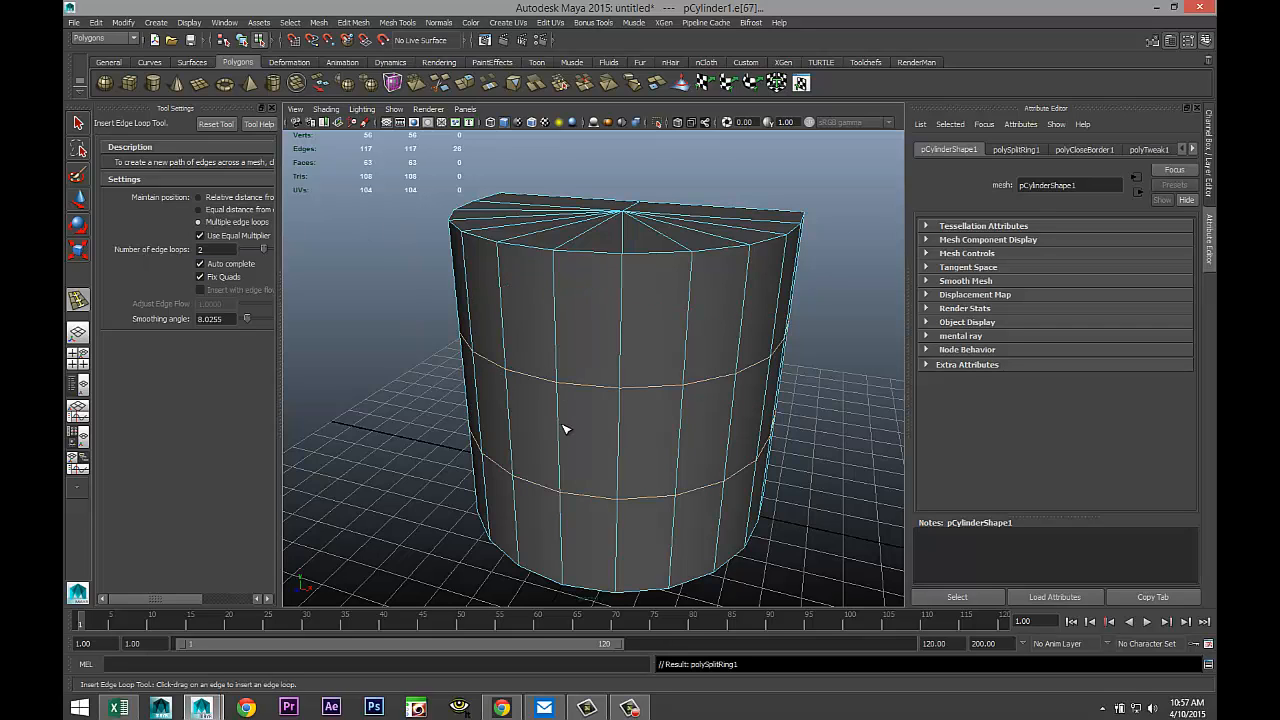
# Step: Scale the two edge loops apart vertically until they sit close to the upper and lower rims
pyautogui.press('r')
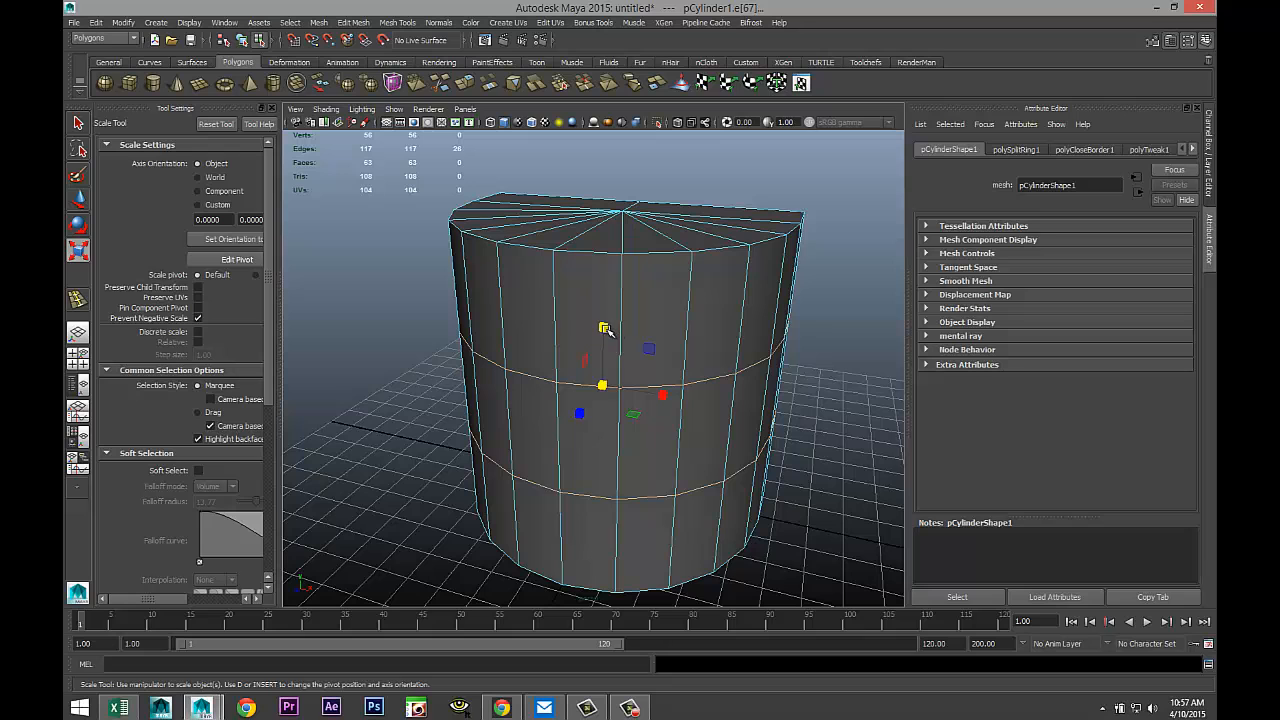
pyautogui.moveTo(604, 320); pyautogui.dragTo(600, 214)
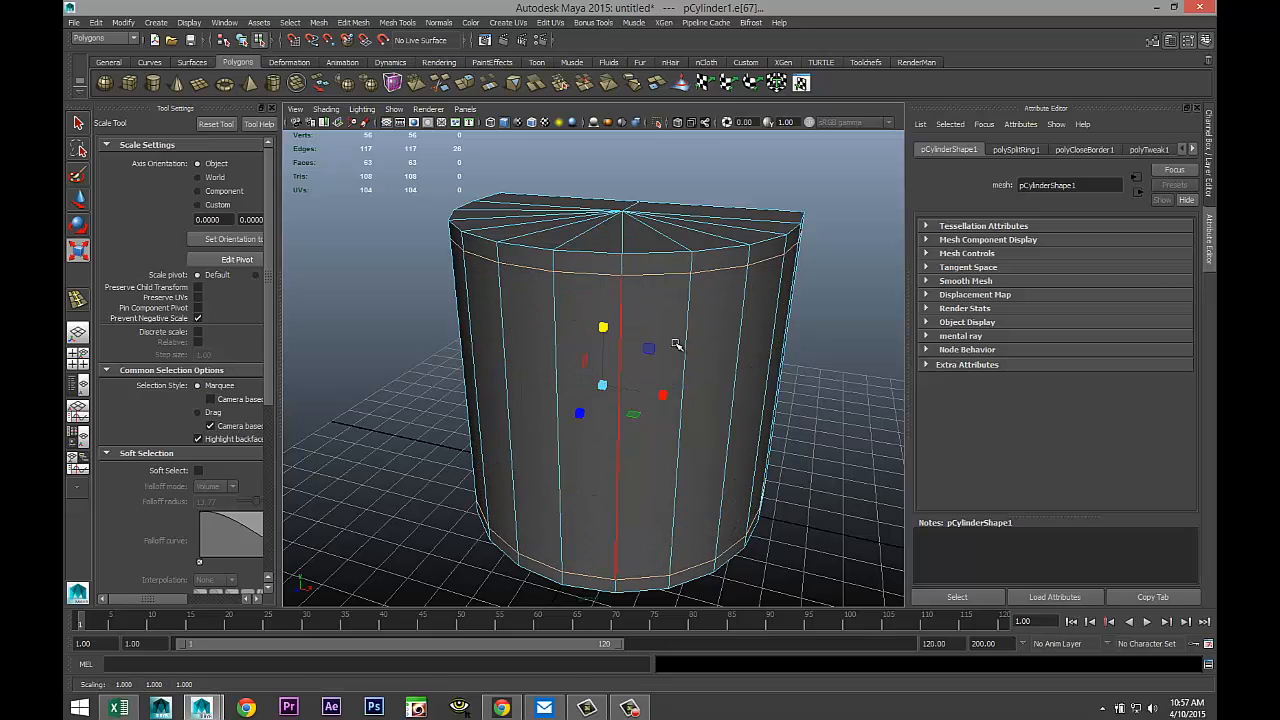
pyautogui.moveTo(643, 346)
pyautogui.keyDown('alt'); pyautogui.mouseDown()
pyautogui.moveTo(651, 314)
pyautogui.moveTo(596, 320)
pyautogui.moveTo(603, 338)
pyautogui.moveTo(634, 346)
pyautogui.moveTo(663, 329)
pyautogui.moveTo(668, 346)
pyautogui.mouseUp(); pyautogui.keyUp('alt')
pyautogui.click(398, 376)
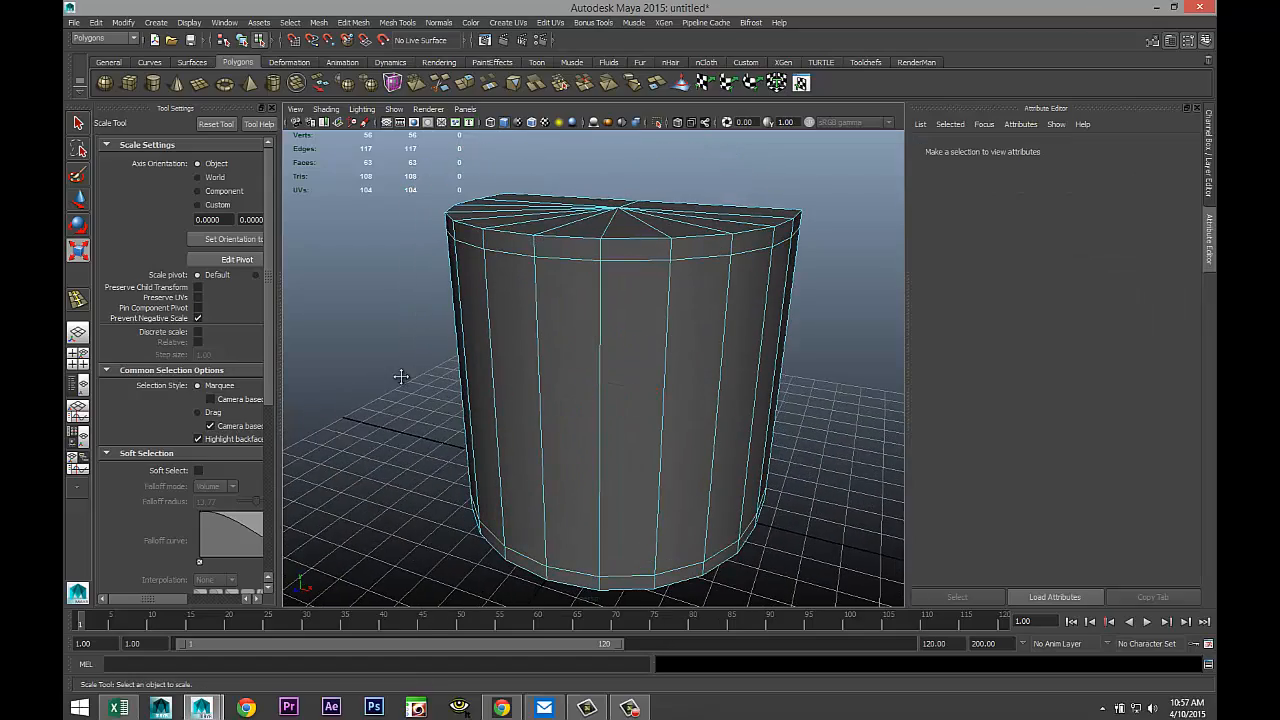
# Step: Extrude the narrow face bands along the upper and lower rims, excluding the flat back, with a thickness of 0.25
pyautogui.keyDown('alt'); pyautogui.moveTo(400, 374); pyautogui.dragTo(417, 406); pyautogui.keyUp('alt')
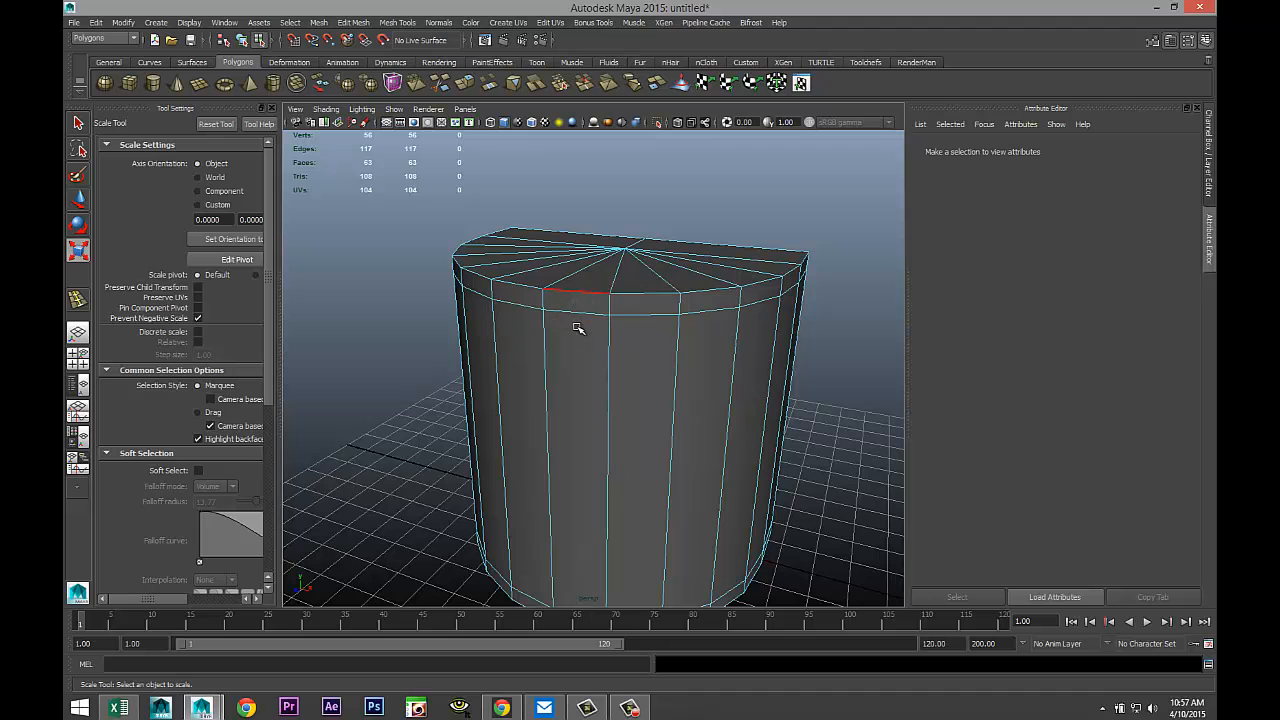
pyautogui.keyDown('alt'); pyautogui.moveTo(757, 320); pyautogui.dragTo(663, 451); pyautogui.keyUp('alt')
pyautogui.click(688, 281)
pyautogui.keyDown('shift'); pyautogui.doubleClick(621, 283); pyautogui.keyUp('shift')
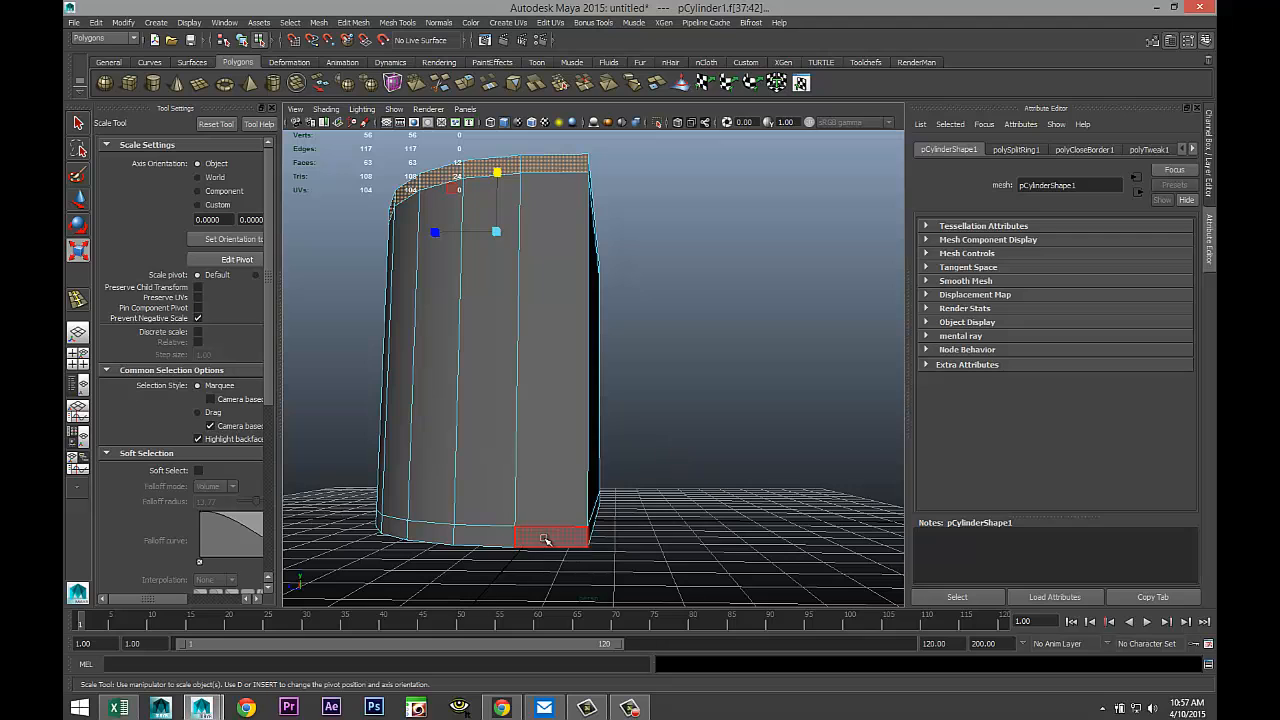
pyautogui.click(493, 537)
pyautogui.keyDown('shift'); pyautogui.doubleClick(493, 537); pyautogui.keyUp('shift')
pyautogui.keyDown('alt'); pyautogui.moveTo(677, 531); pyautogui.dragTo(746, 523); pyautogui.keyUp('alt')
pyautogui.keyDown('ctrl'); pyautogui.click(555, 516); pyautogui.keyUp('ctrl')
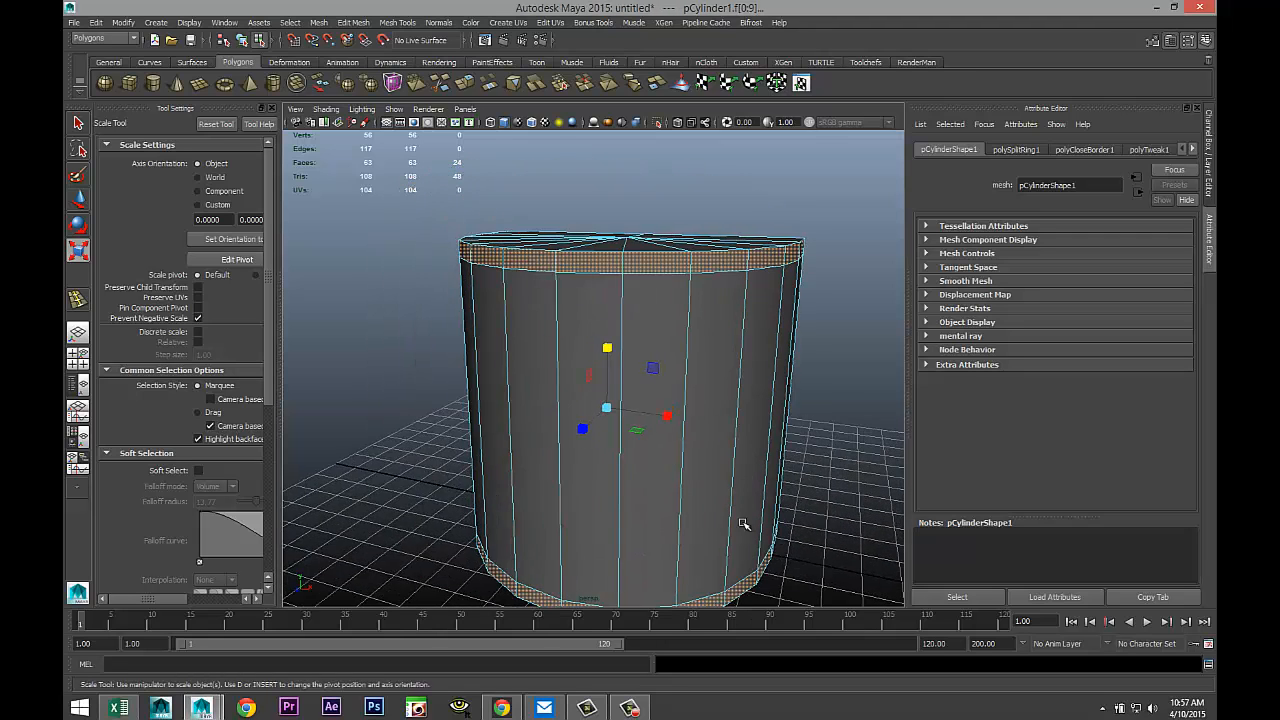
pyautogui.click(357, 23)
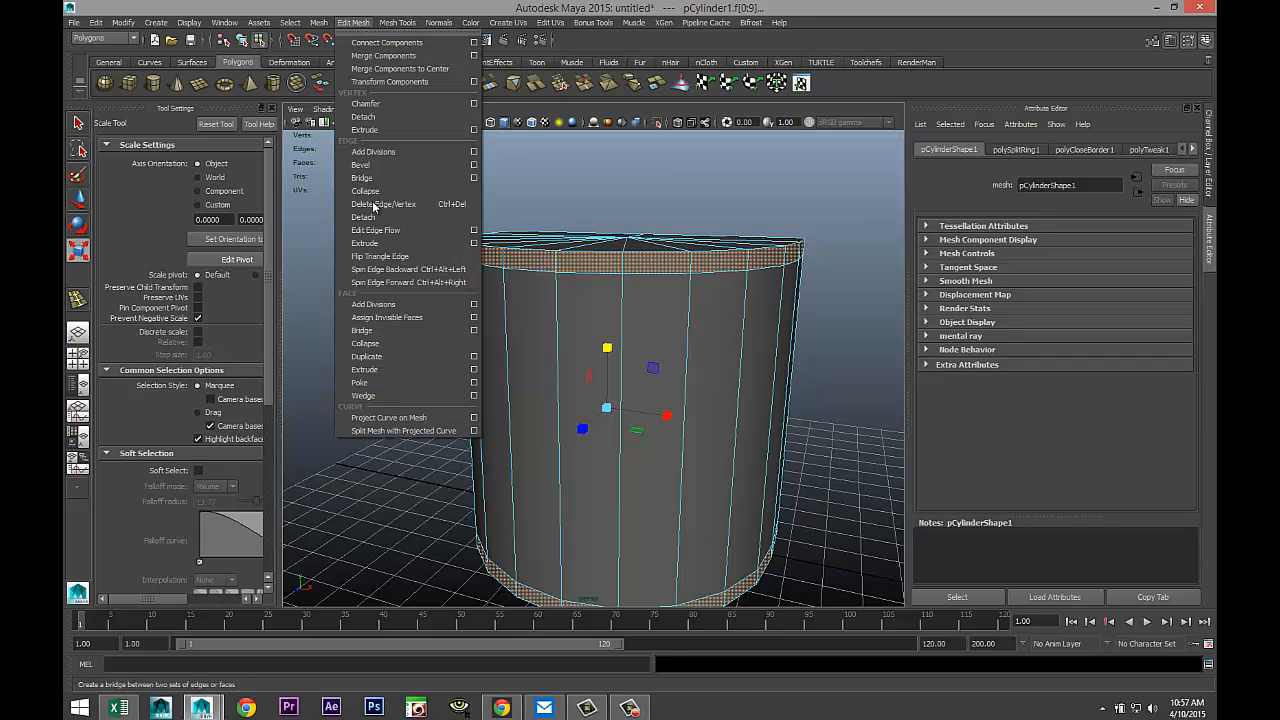
pyautogui.click(394, 372)
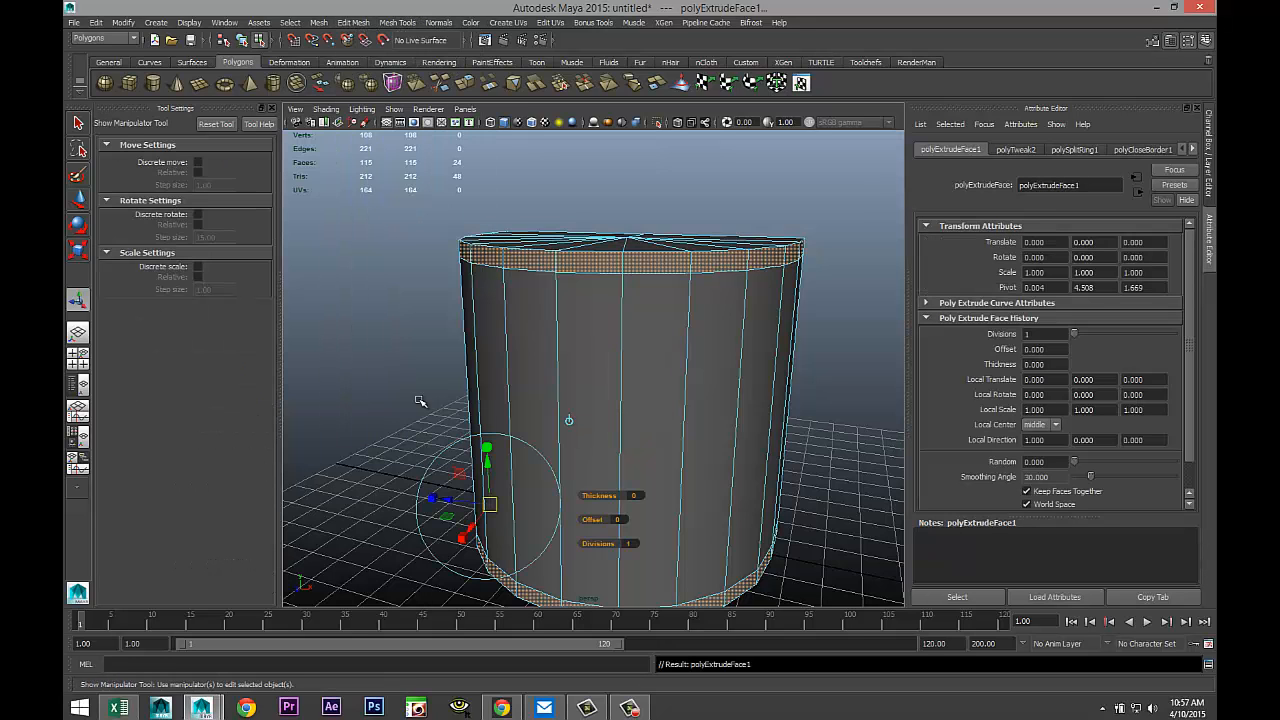
pyautogui.click(635, 496)
pyautogui.write('0.25')
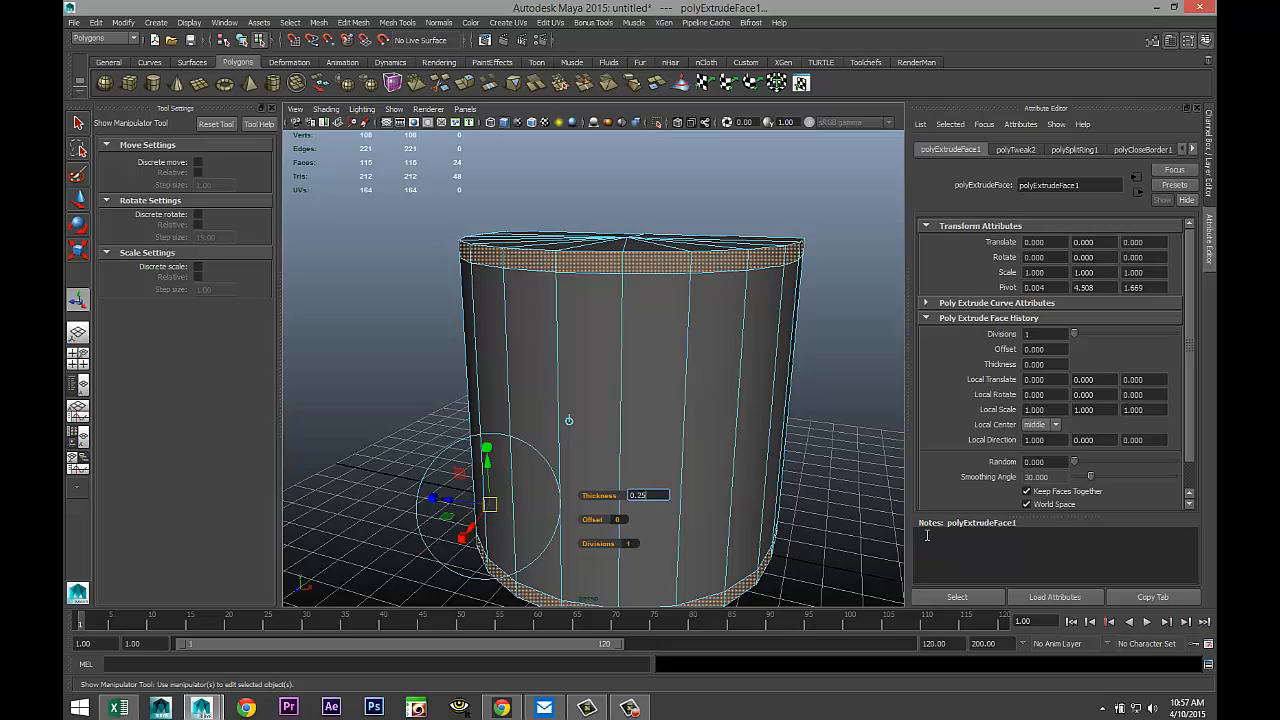
pyautogui.press('Return')
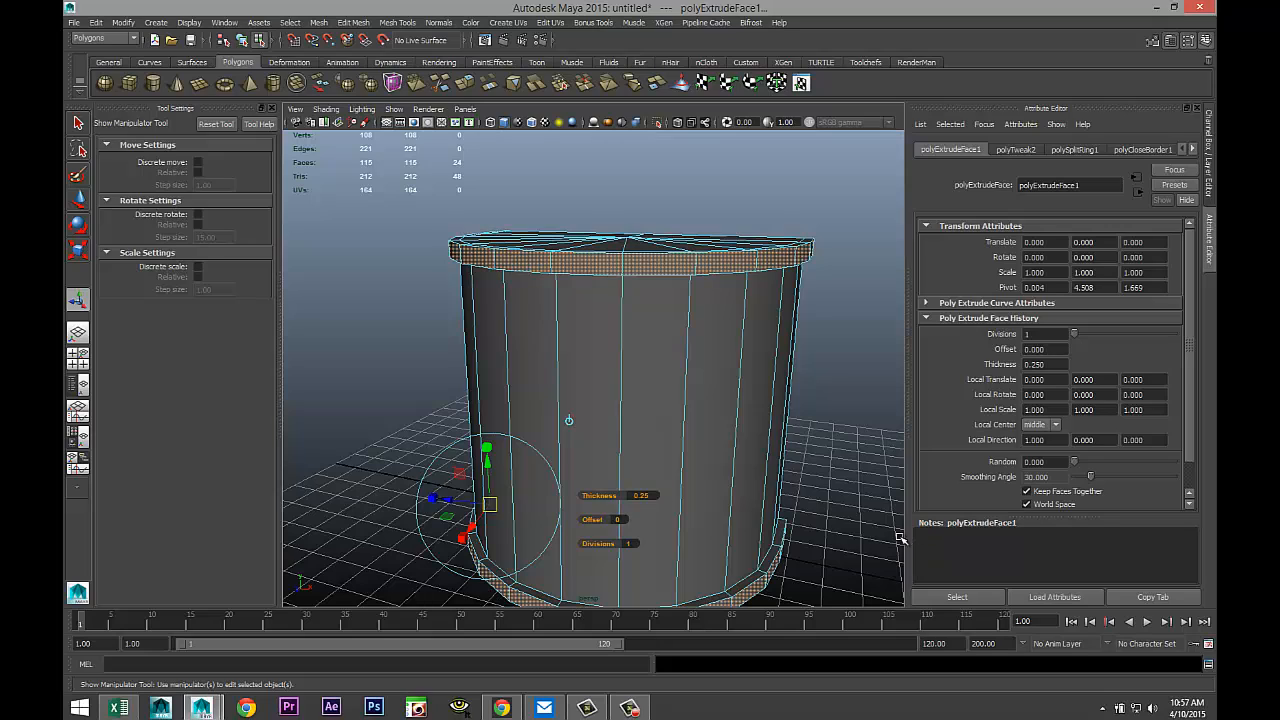
# Step: Extrude the large flat back face between the rims and scale it inward slightly to leave a thin border
pyautogui.keyDown('alt'); pyautogui.moveTo(769, 463); pyautogui.dragTo(523, 466); pyautogui.keyUp('alt')
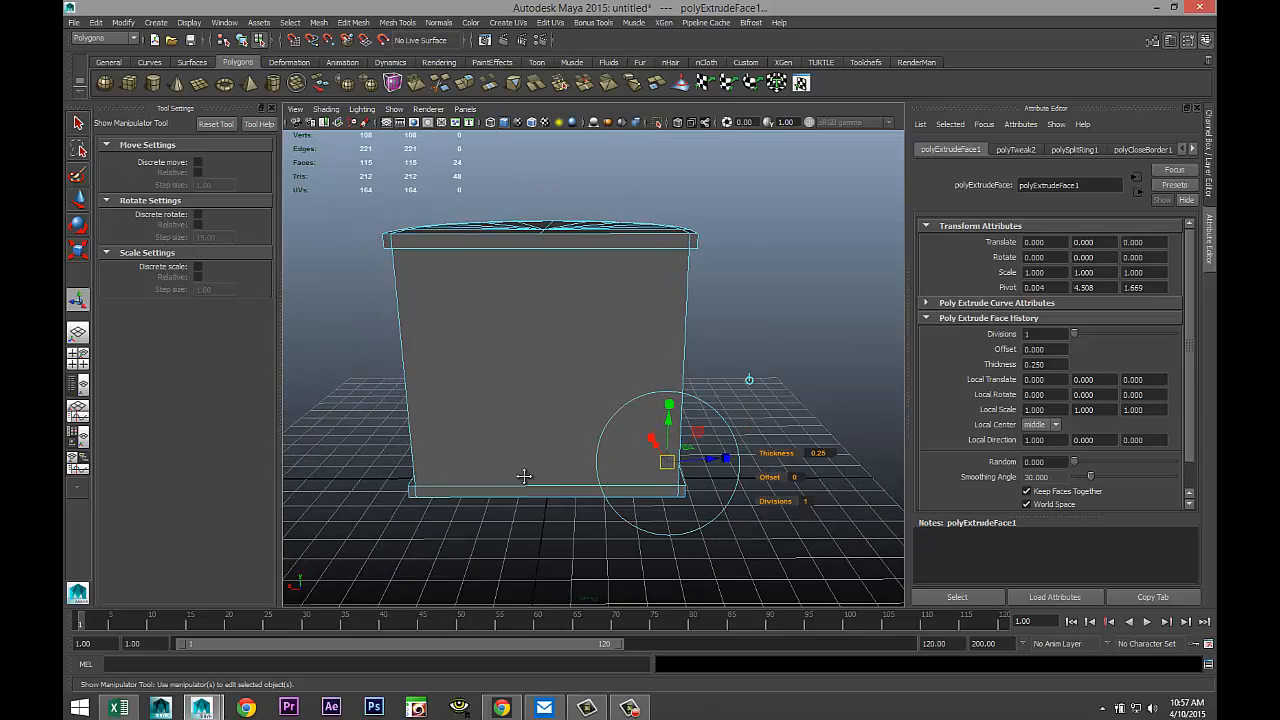
pyautogui.keyDown('alt'); pyautogui.moveTo(526, 474); pyautogui.dragTo(535, 487, button='middle'); pyautogui.keyUp('alt')
pyautogui.scroll(5, 535, 487)
pyautogui.keyDown('alt'); pyautogui.moveTo(520, 491); pyautogui.dragTo(568, 480); pyautogui.keyUp('alt')
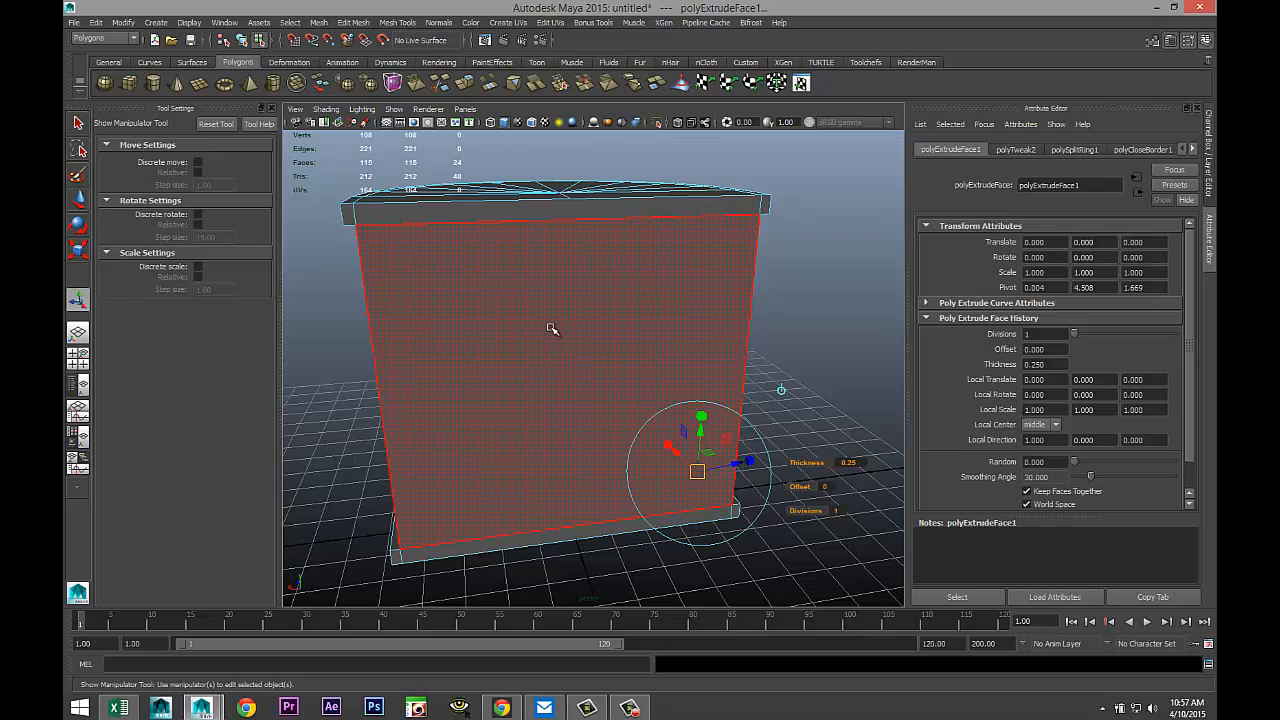
pyautogui.click(553, 335)
pyautogui.moveTo(630, 532)
pyautogui.keyDown('alt'); pyautogui.mouseDown()
pyautogui.moveTo(686, 514)
pyautogui.moveTo(651, 525)
pyautogui.mouseUp(); pyautogui.keyUp('alt')
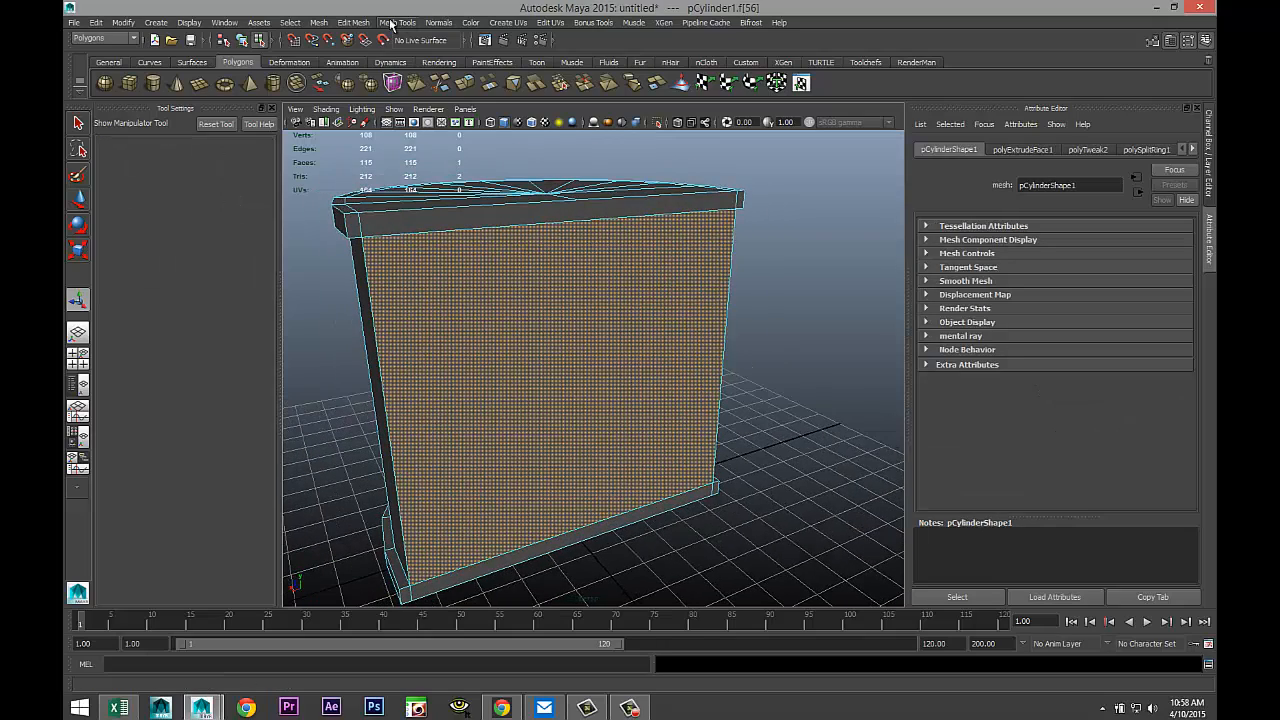
pyautogui.click(353, 22)
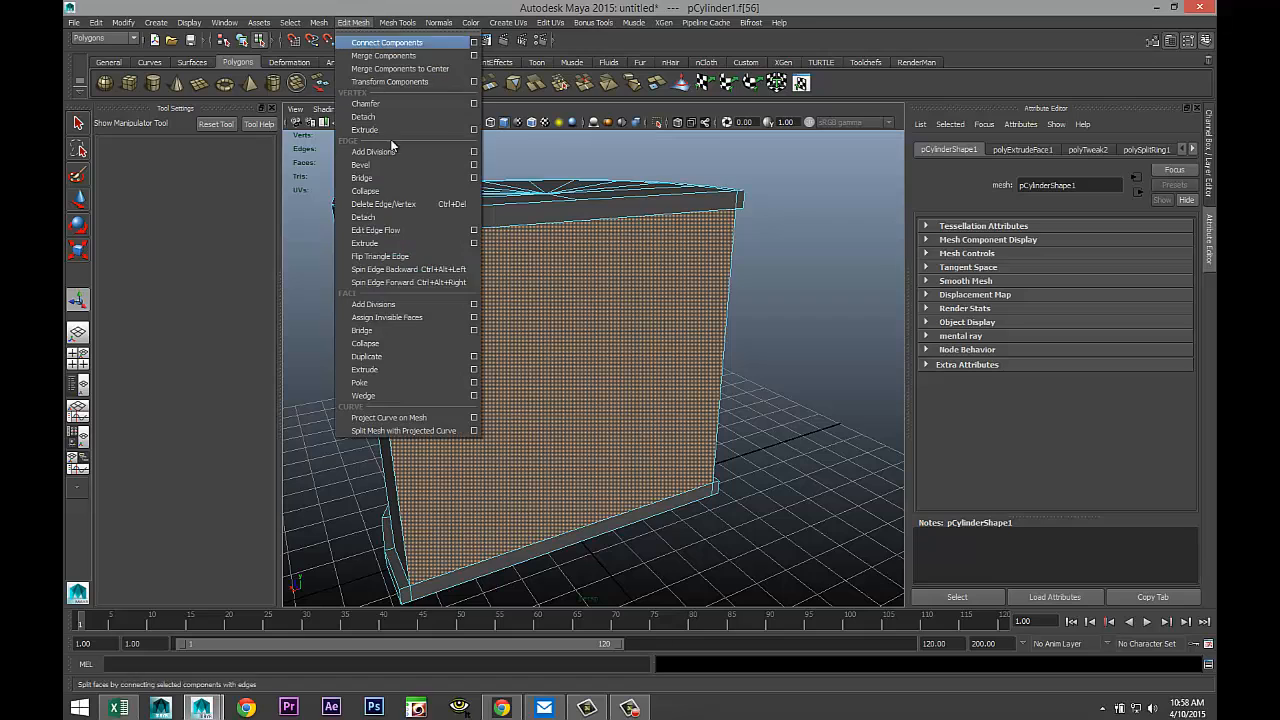
pyautogui.click(403, 369)
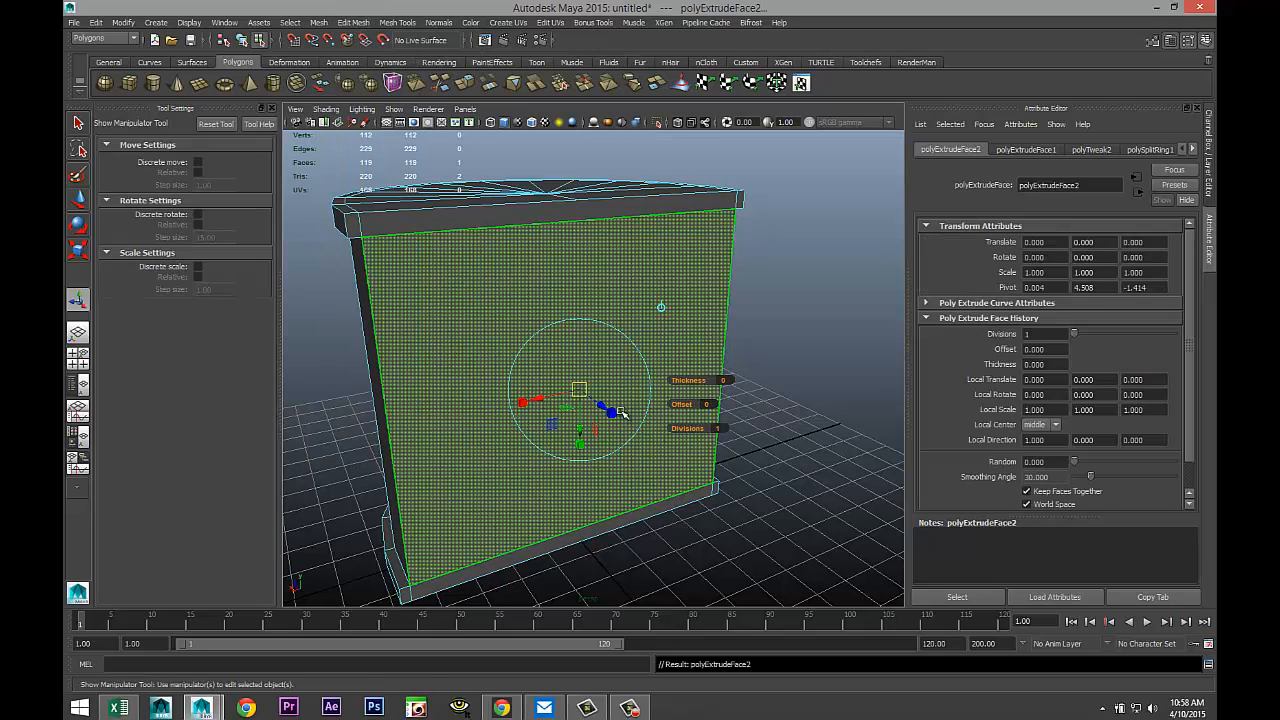
pyautogui.press('r')
pyautogui.moveTo(579, 391); pyautogui.dragTo(572, 392)
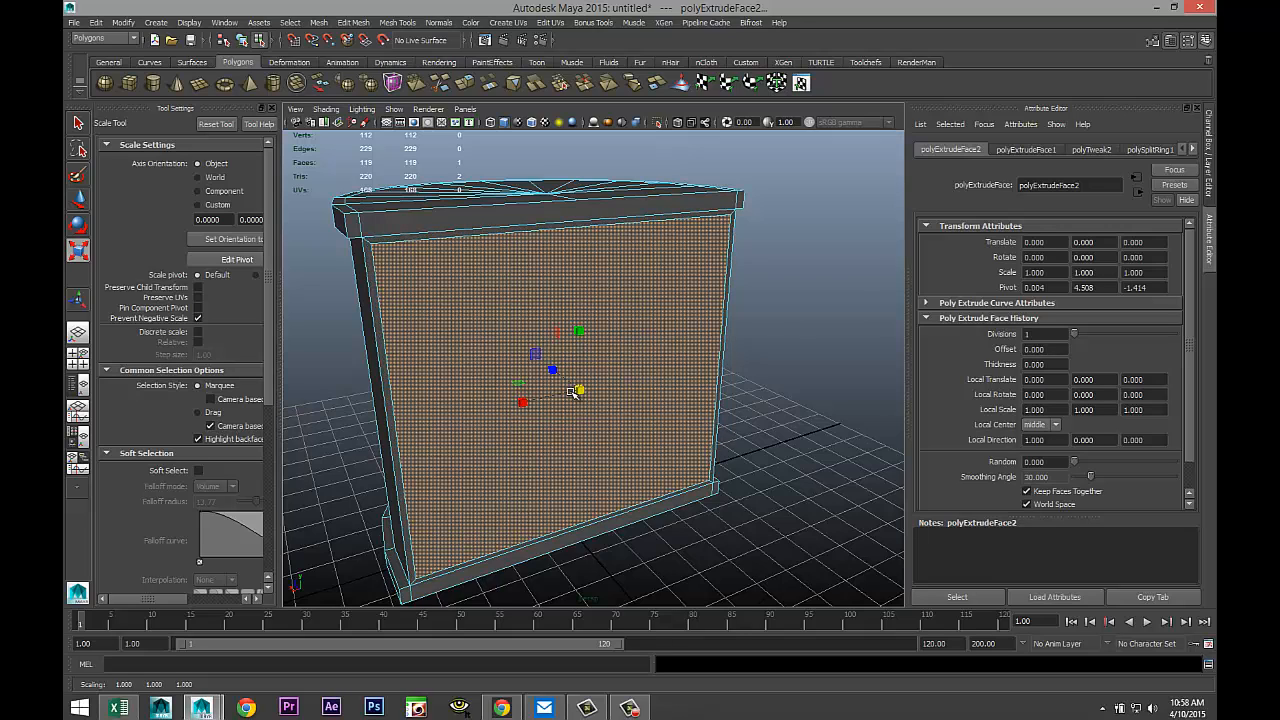
# Step: Extrude the inset back face a short distance into the body, and extrude it again, scaling it smaller to form a recessed frame
pyautogui.hotkey('ctrl', 'e')
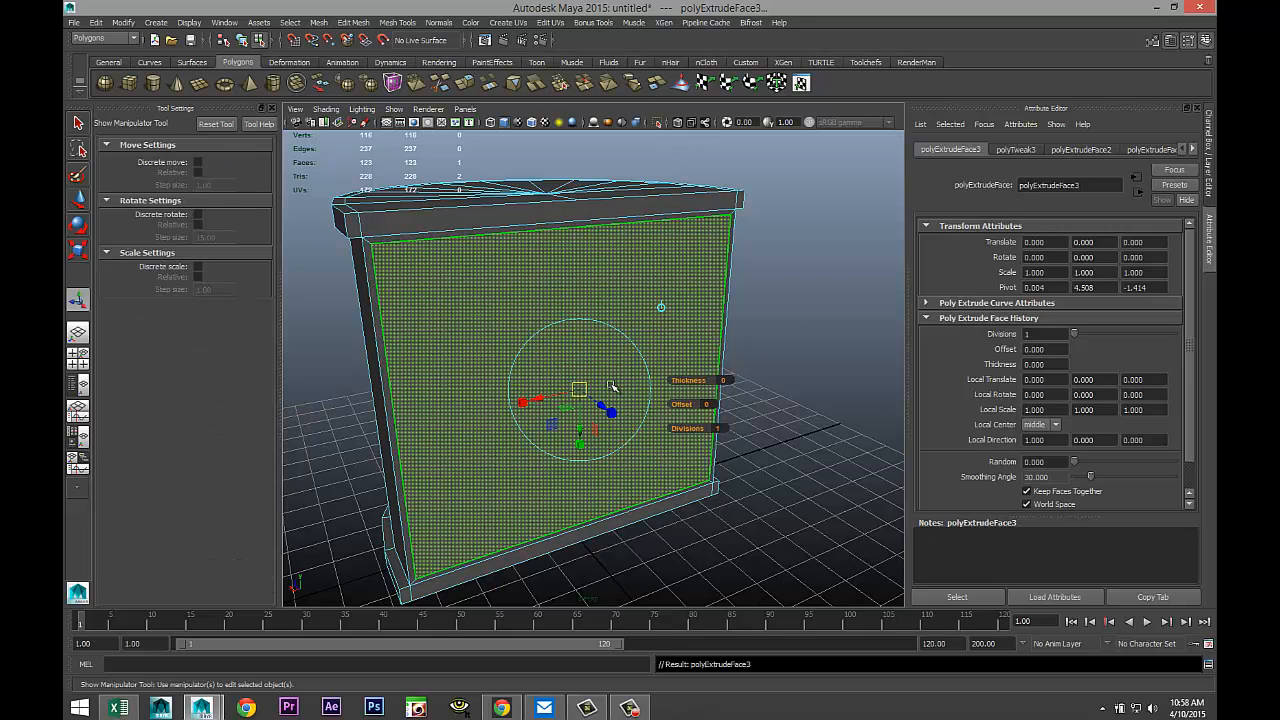
pyautogui.press('w')
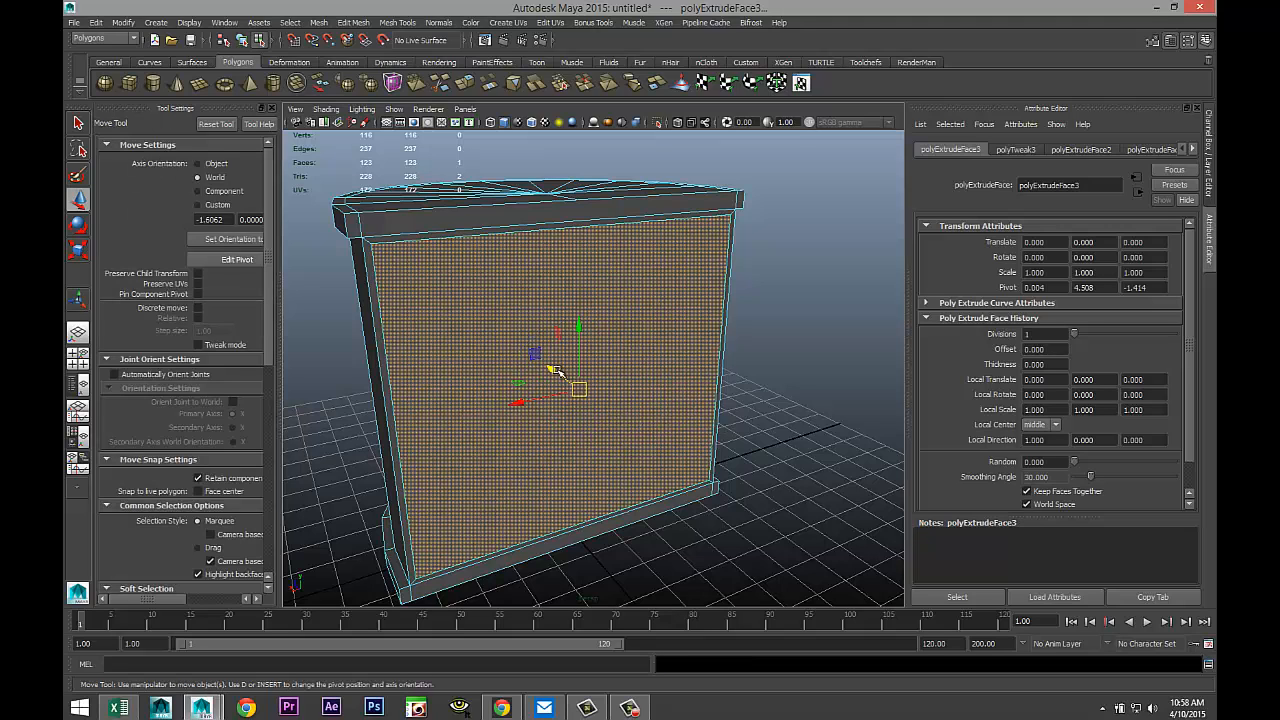
pyautogui.moveTo(551, 370)
pyautogui.mouseDown()
pyautogui.moveTo(535, 366)
pyautogui.moveTo(546, 368)
pyautogui.mouseUp()
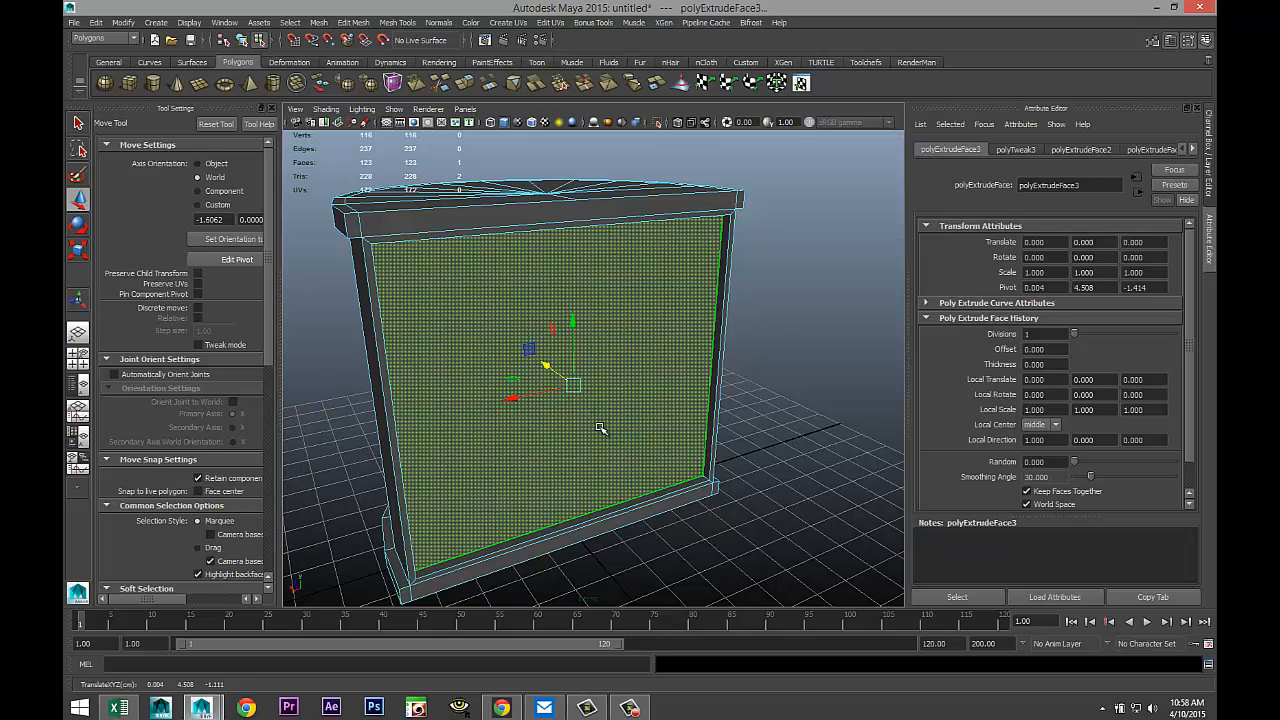
pyautogui.hotkey('ctrl', 'e')
pyautogui.press('r')
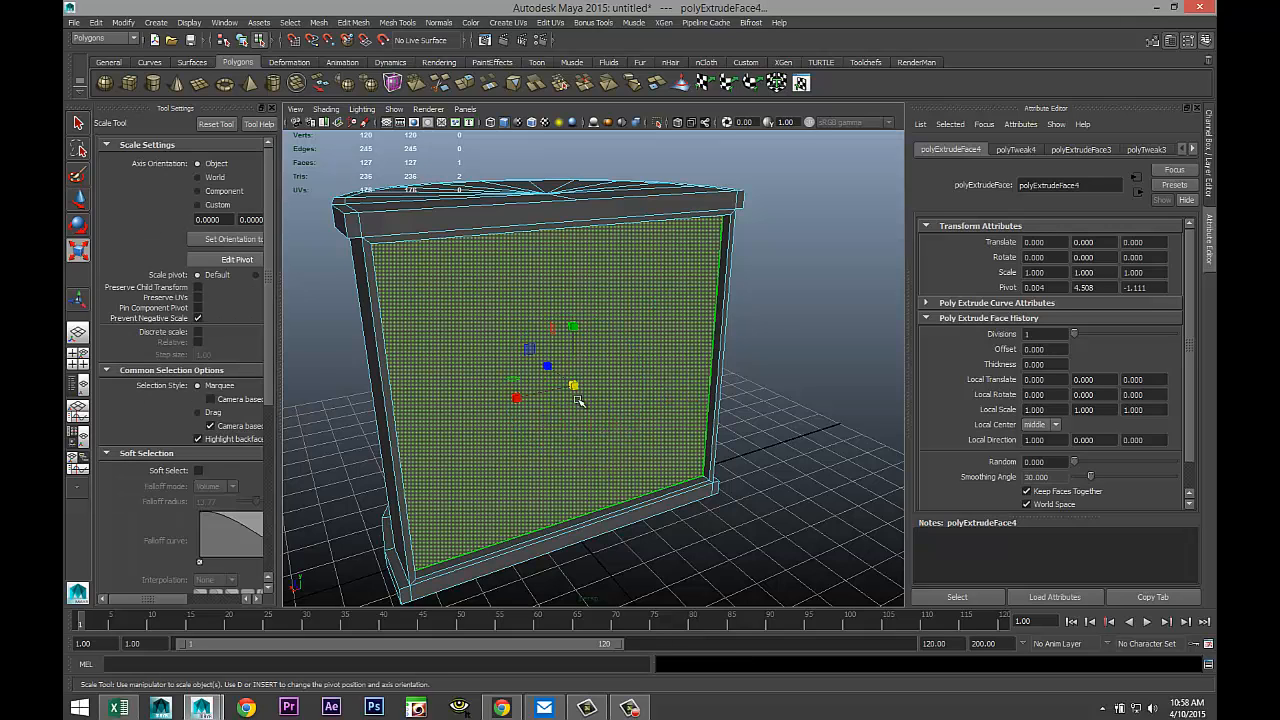
pyautogui.moveTo(578, 397); pyautogui.dragTo(556, 395)
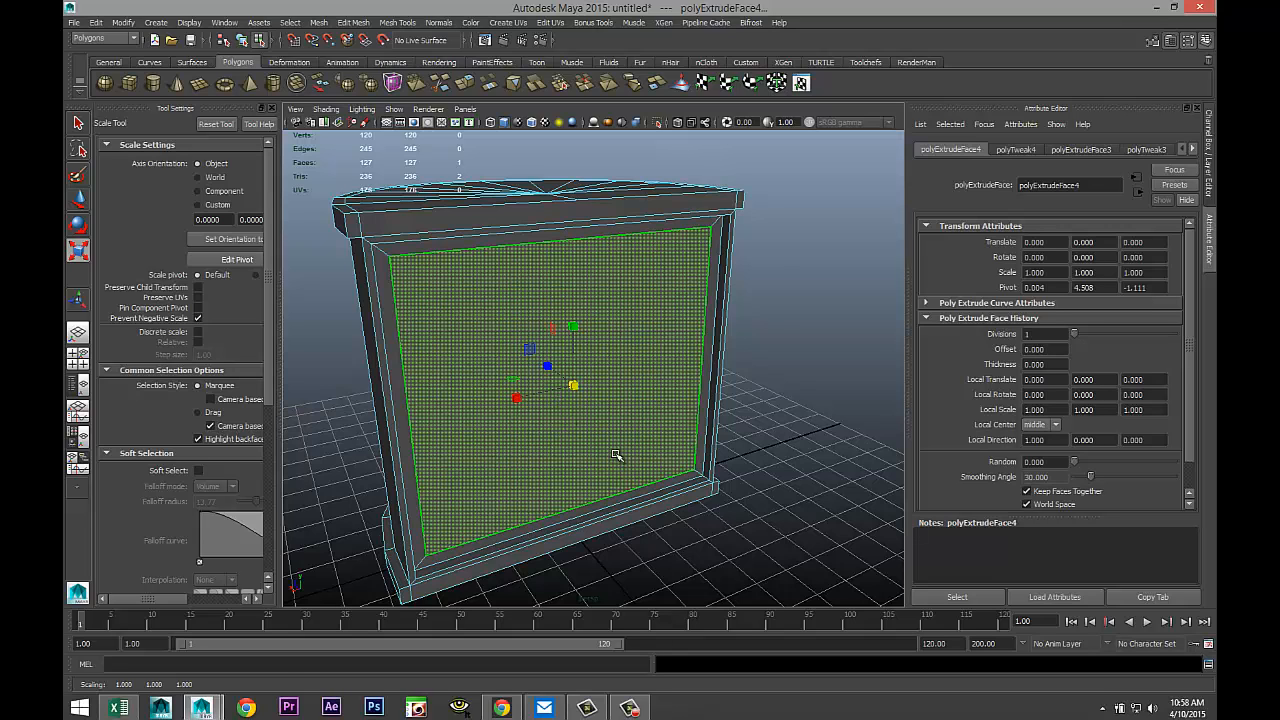
# Step: Extrude the inner back face outward just past the original back plane, and extrude it again, scaling it slightly smaller
pyautogui.hotkey('ctrl', 'e')
pyautogui.press('w')
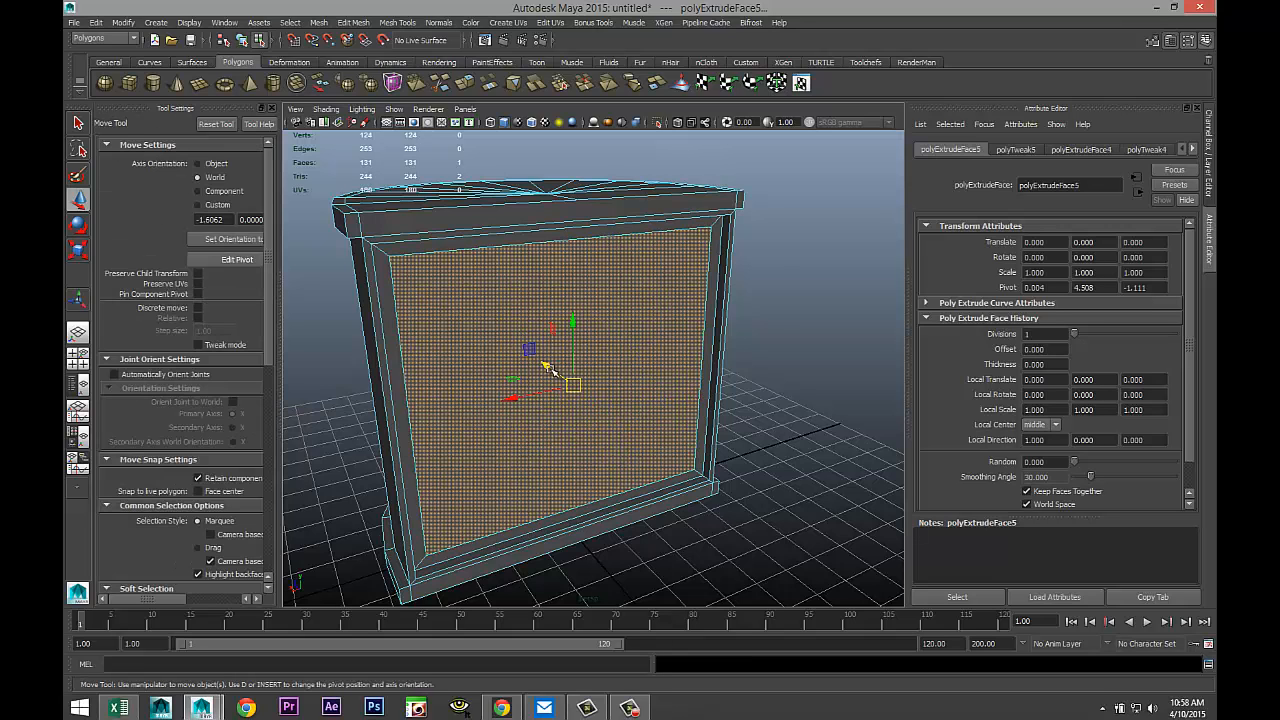
pyautogui.moveTo(551, 366); pyautogui.dragTo(557, 375)
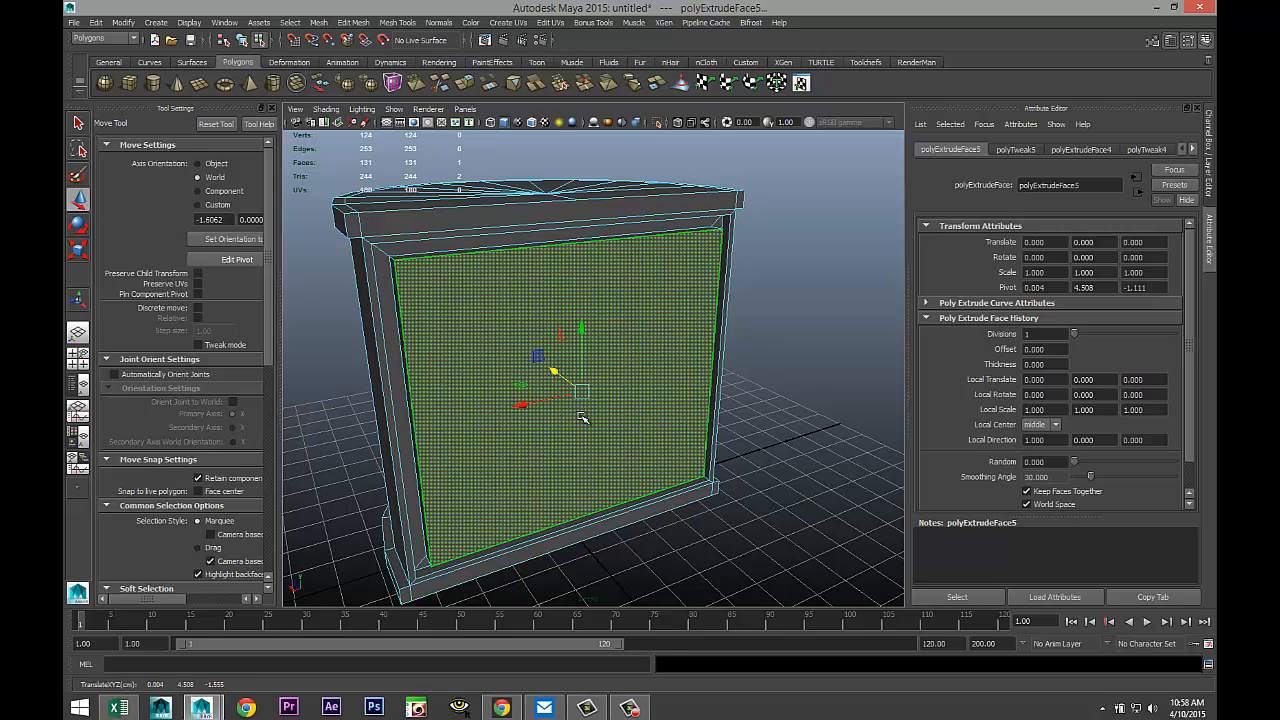
pyautogui.hotkey('ctrl', 'e')
pyautogui.press('r')
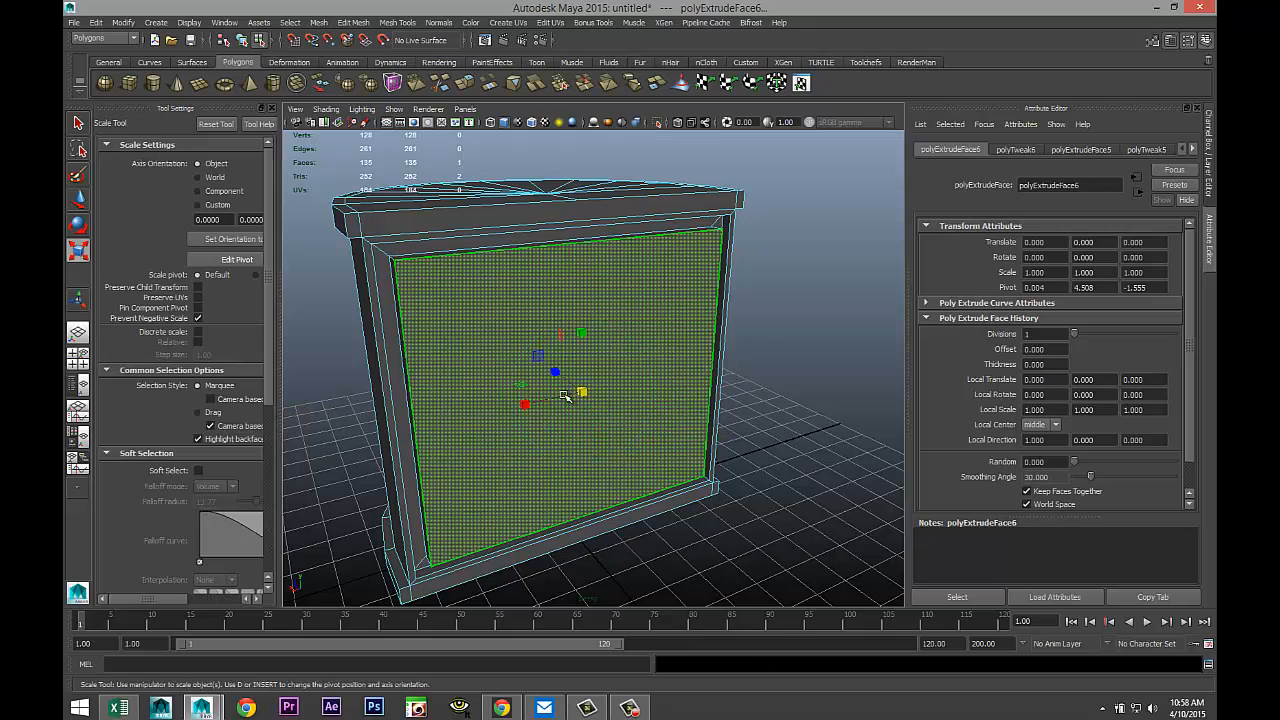
pyautogui.moveTo(582, 391); pyautogui.dragTo(546, 371)
# Step: Extrude the innermost back face inward and delete it to open the back of the half cylinder
pyautogui.hotkey('ctrl', 'e')
pyautogui.press('w')
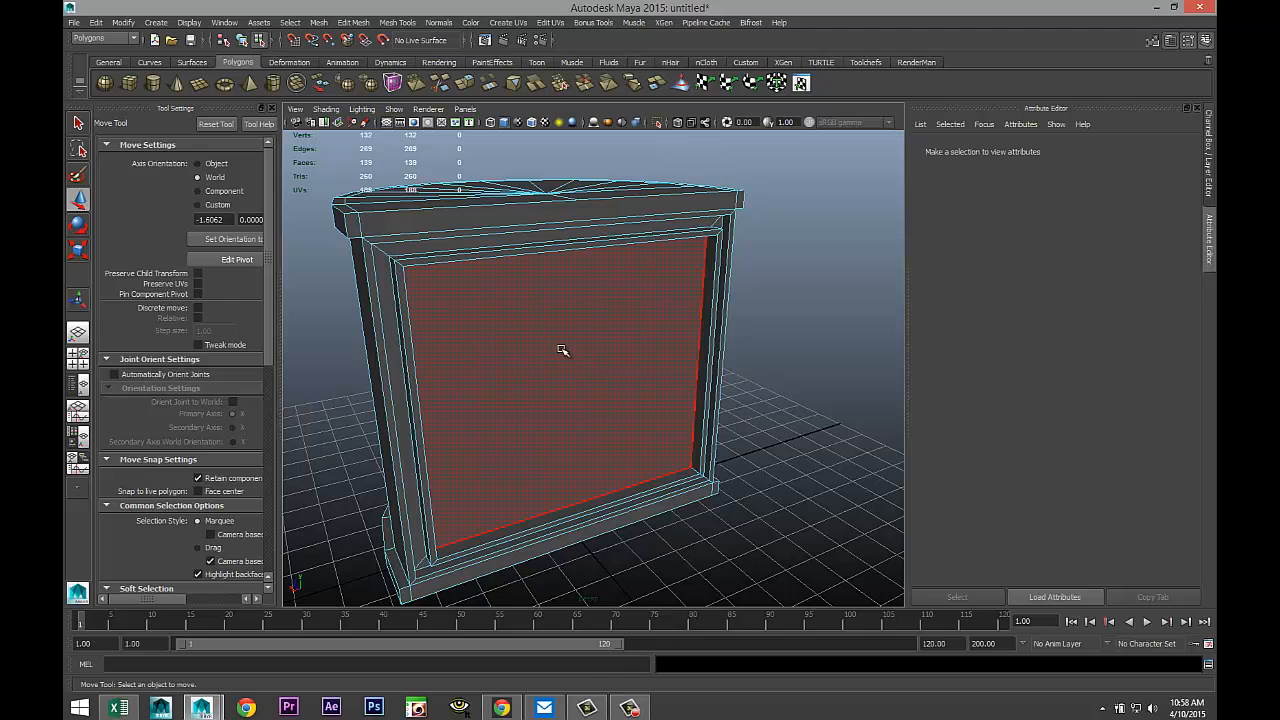
pyautogui.rightClick(562, 350)
pyautogui.moveTo(558, 381); pyautogui.dragTo(558, 383, button='right')
pyautogui.click(558, 372)
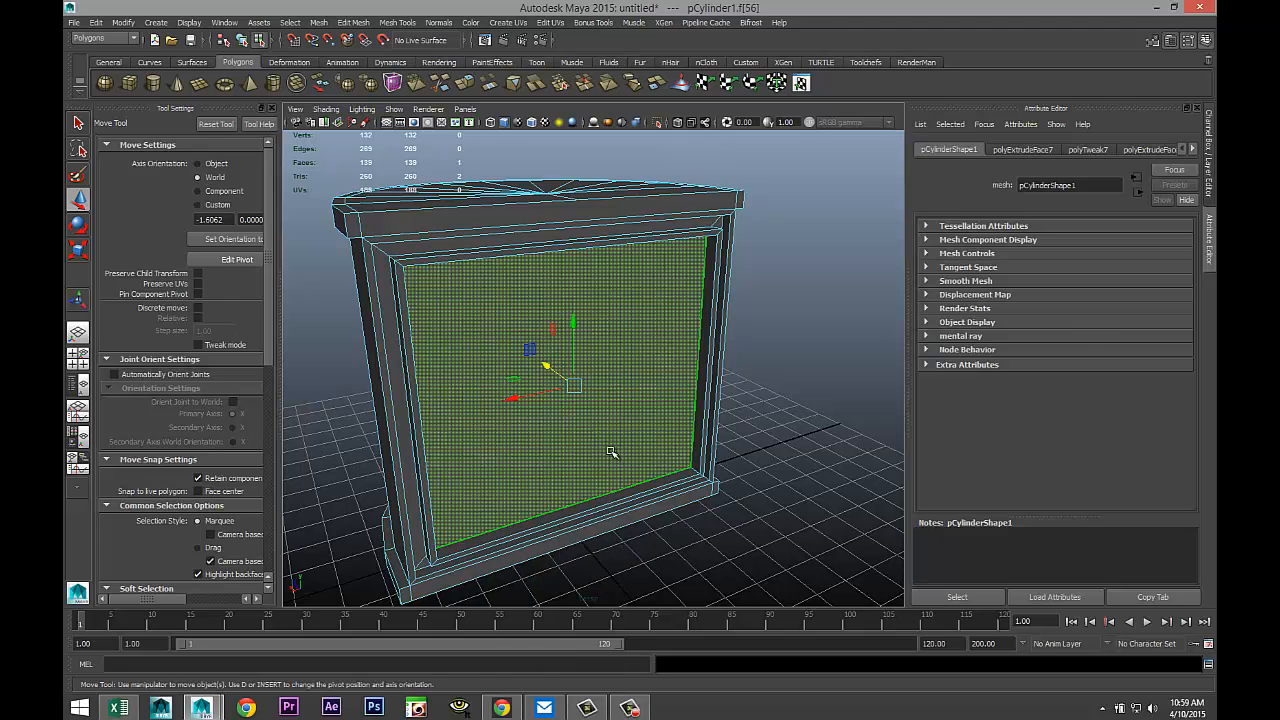
pyautogui.press('Delete')
# Step: Examine the hollow interior, the framed back opening and the curved front of the half cylinder from several angles
pyautogui.scroll(-4, 622, 455)
pyautogui.scroll(2, 619, 455)
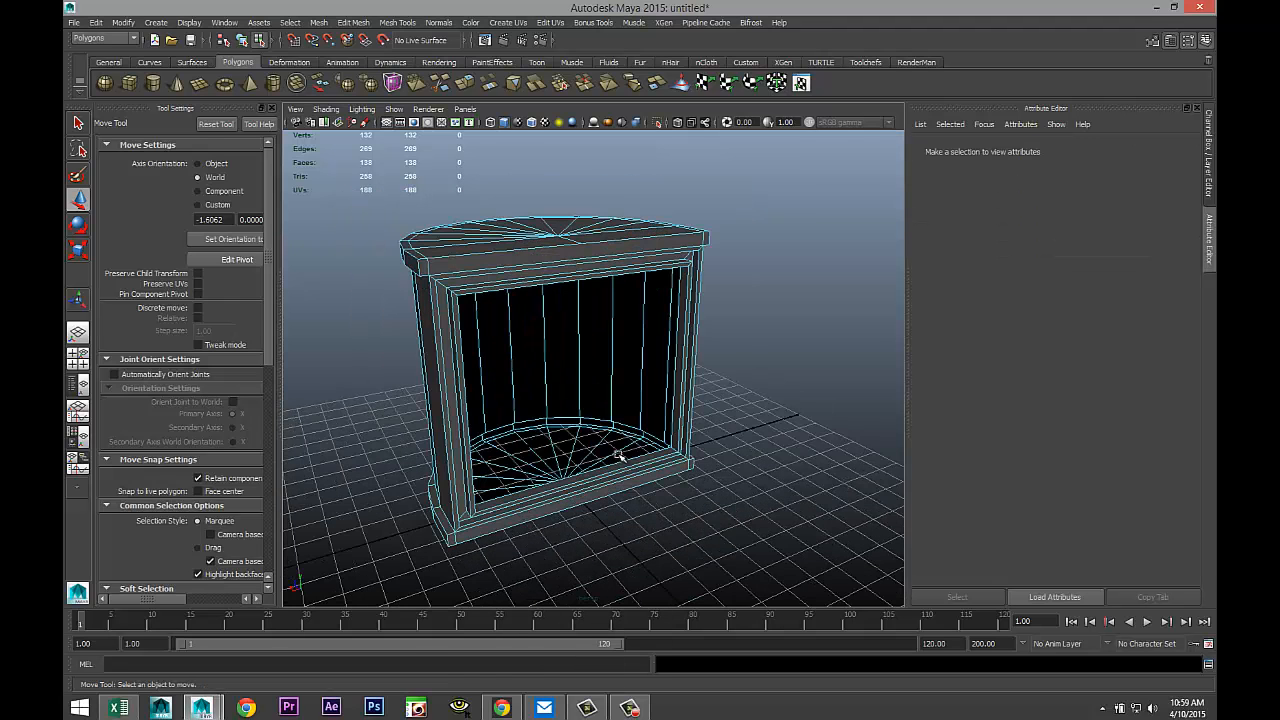
pyautogui.keyDown('alt'); pyautogui.moveTo(600, 485); pyautogui.dragTo(548, 458); pyautogui.keyUp('alt')
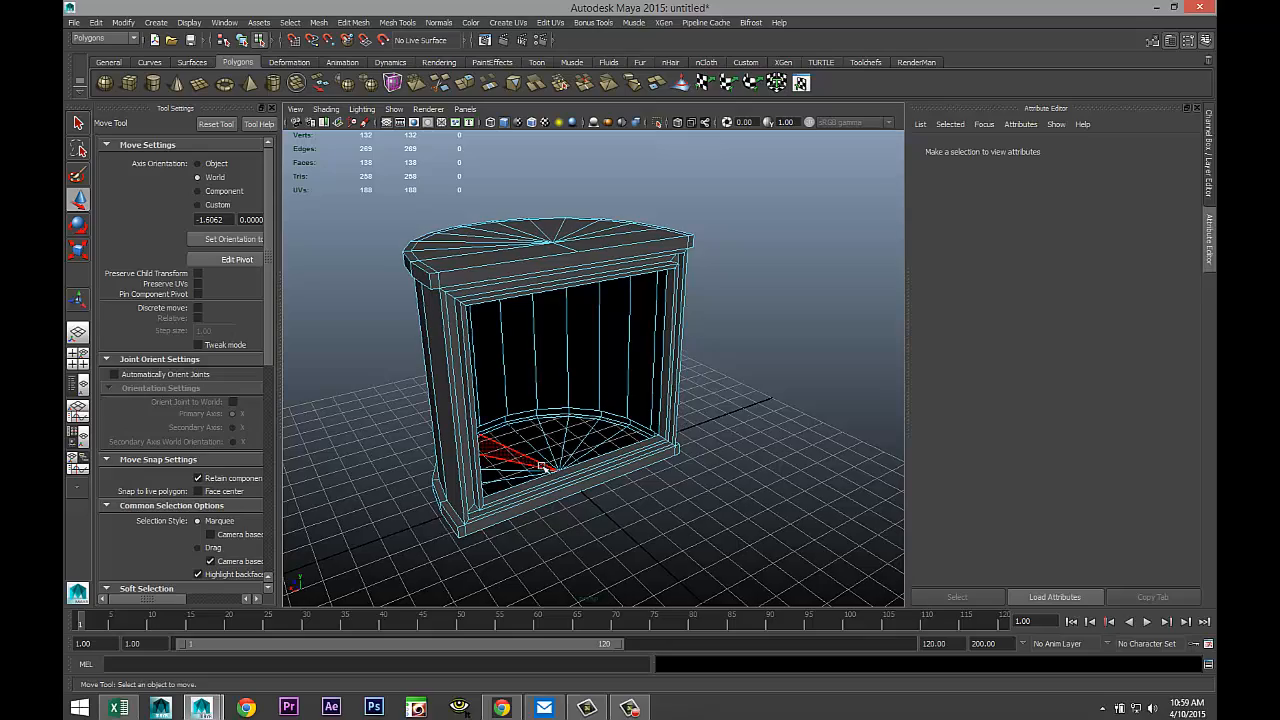
pyautogui.scroll(2, 553, 470)
pyautogui.scroll(2, 553, 470)
pyautogui.scroll(-2, 553, 470)
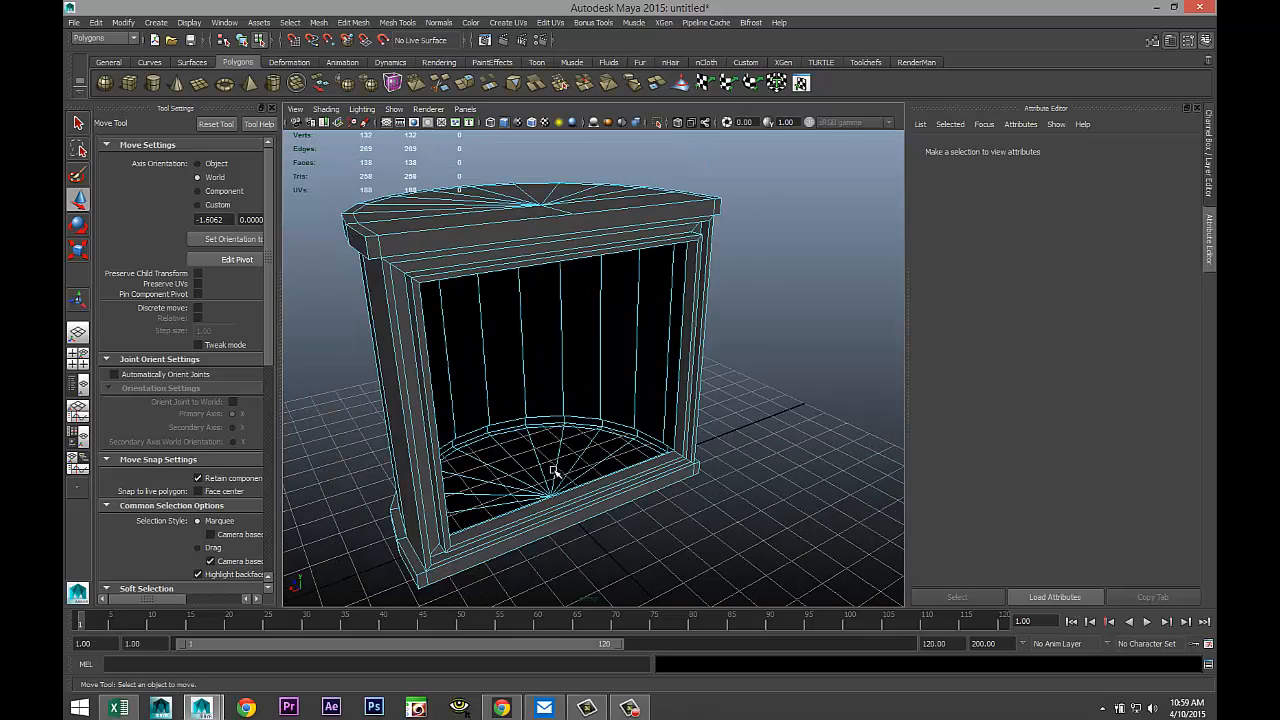
pyautogui.scroll(-2, 553, 470)
pyautogui.keyDown('alt'); pyautogui.moveTo(509, 501); pyautogui.dragTo(564, 502); pyautogui.keyUp('alt')
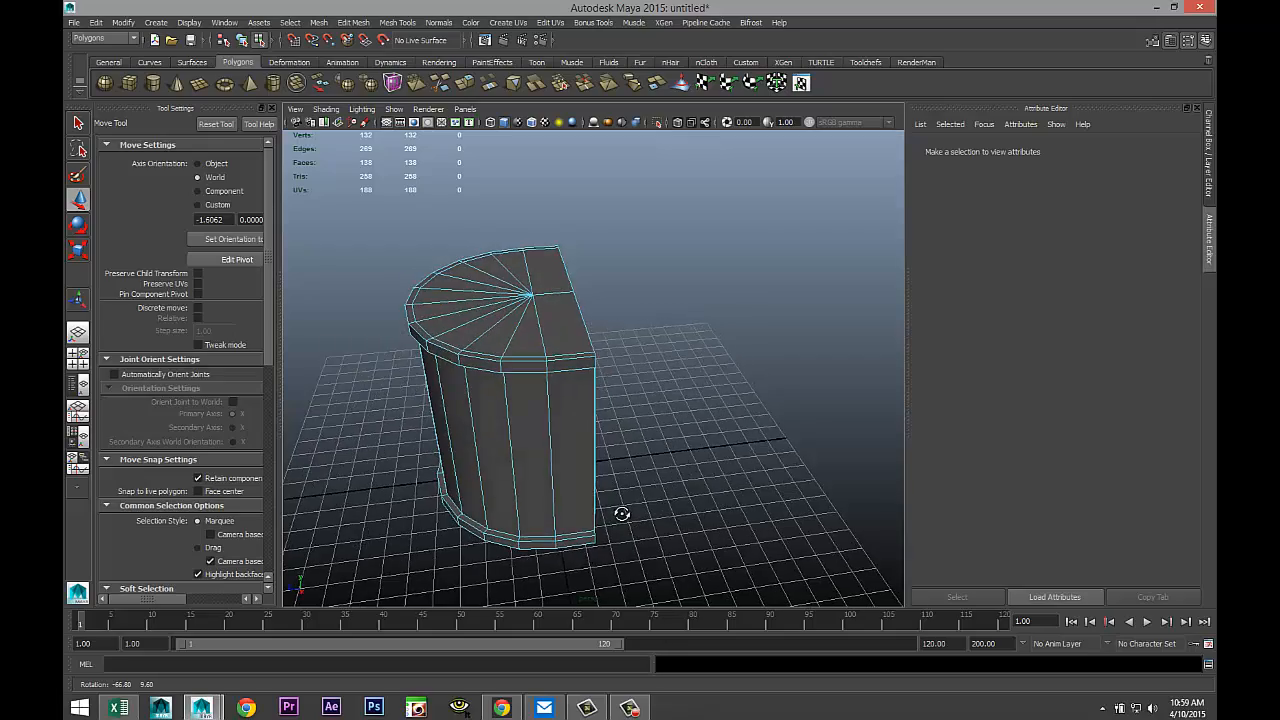
pyautogui.moveTo(562, 516)
pyautogui.keyDown('alt'); pyautogui.mouseDown()
pyautogui.moveTo(512, 502)
pyautogui.moveTo(547, 504)
pyautogui.mouseUp(); pyautogui.keyUp('alt')
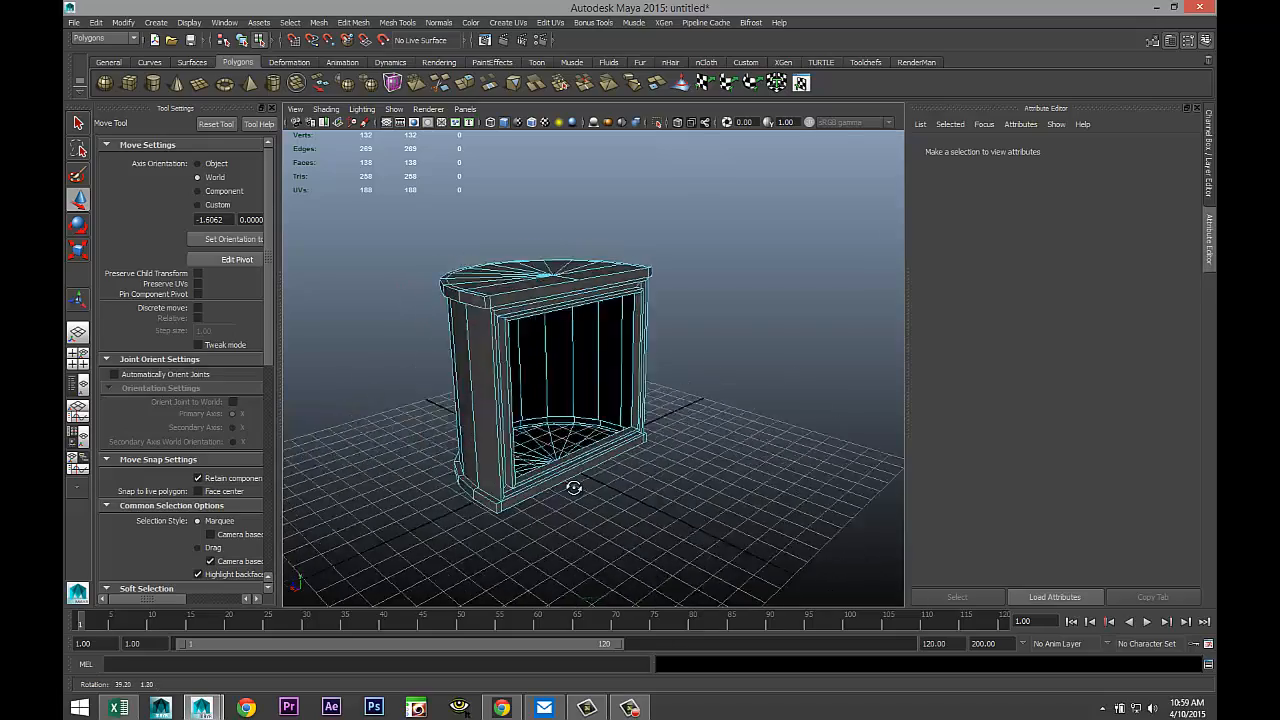
pyautogui.keyDown('alt'); pyautogui.moveTo(574, 488); pyautogui.dragTo(608, 496); pyautogui.keyUp('alt')
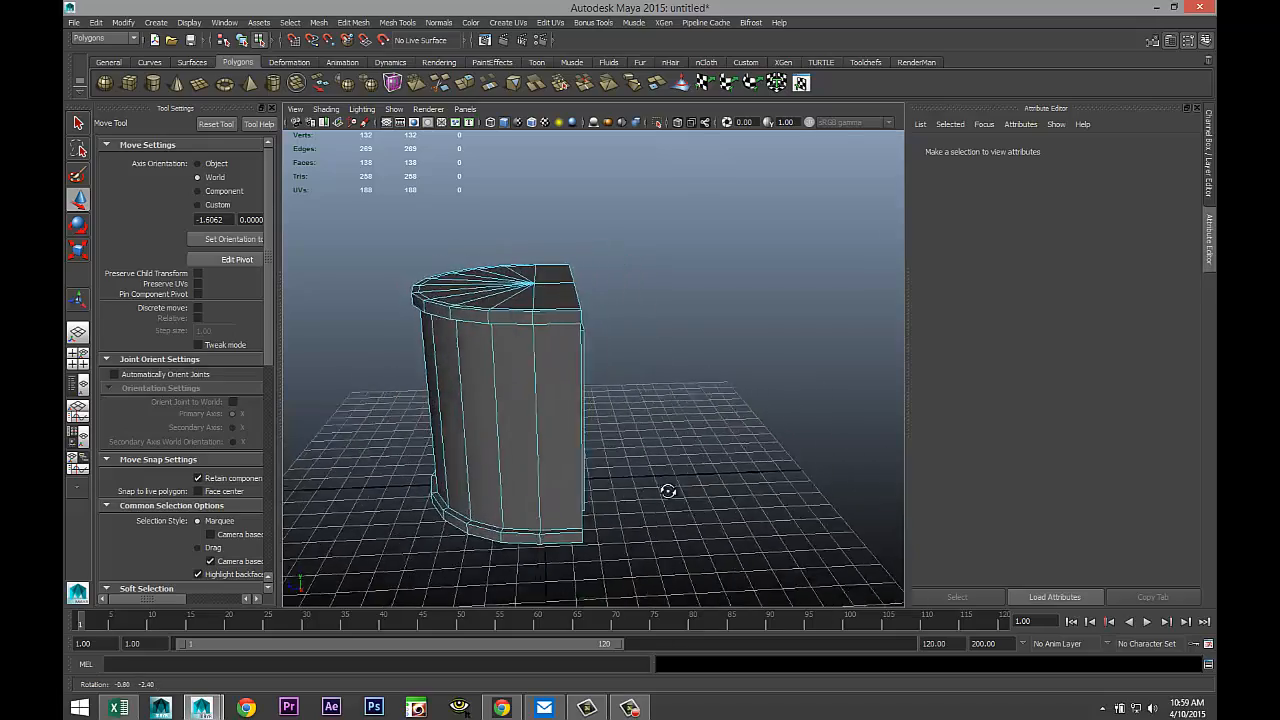
pyautogui.keyDown('alt'); pyautogui.moveTo(631, 497); pyautogui.dragTo(486, 451); pyautogui.keyUp('alt')
pyautogui.scroll(3, 514, 514)
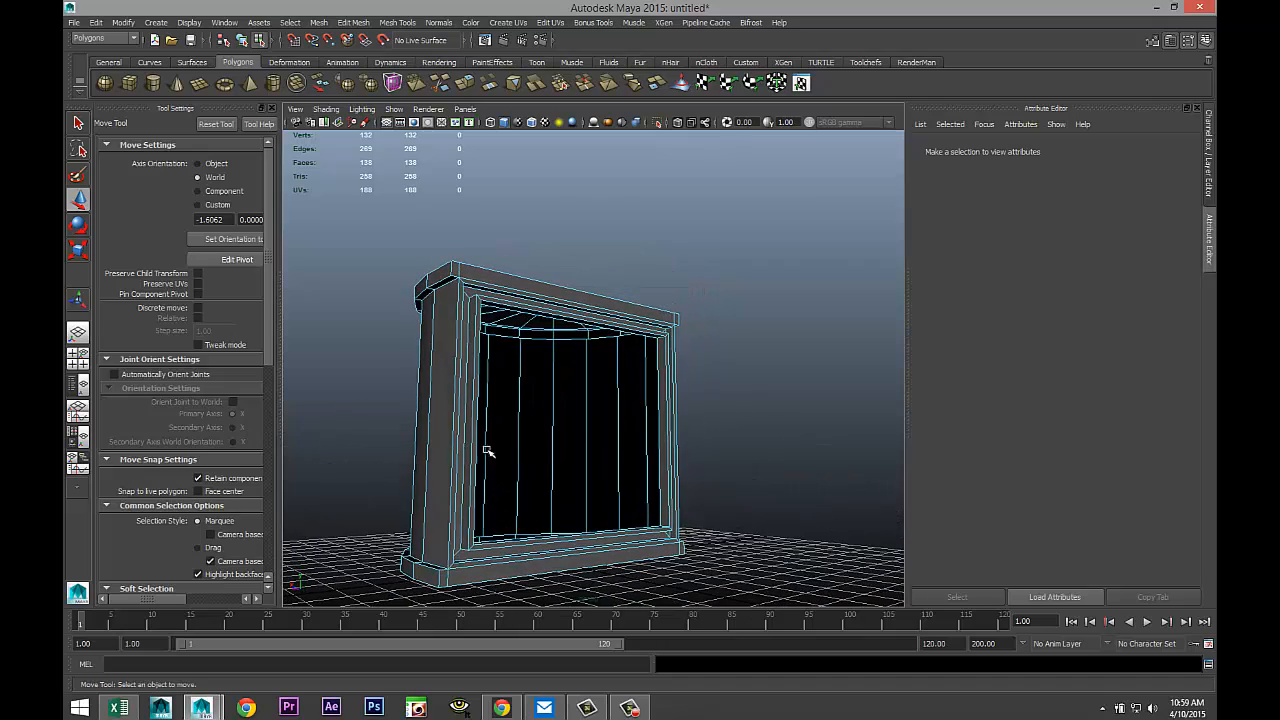
# Step: Create a thin, tall polygon cylinder beside the half cylinder, with a radius of about 0.18 and a height of about 22.3
pyautogui.scroll(-5, 443, 470)
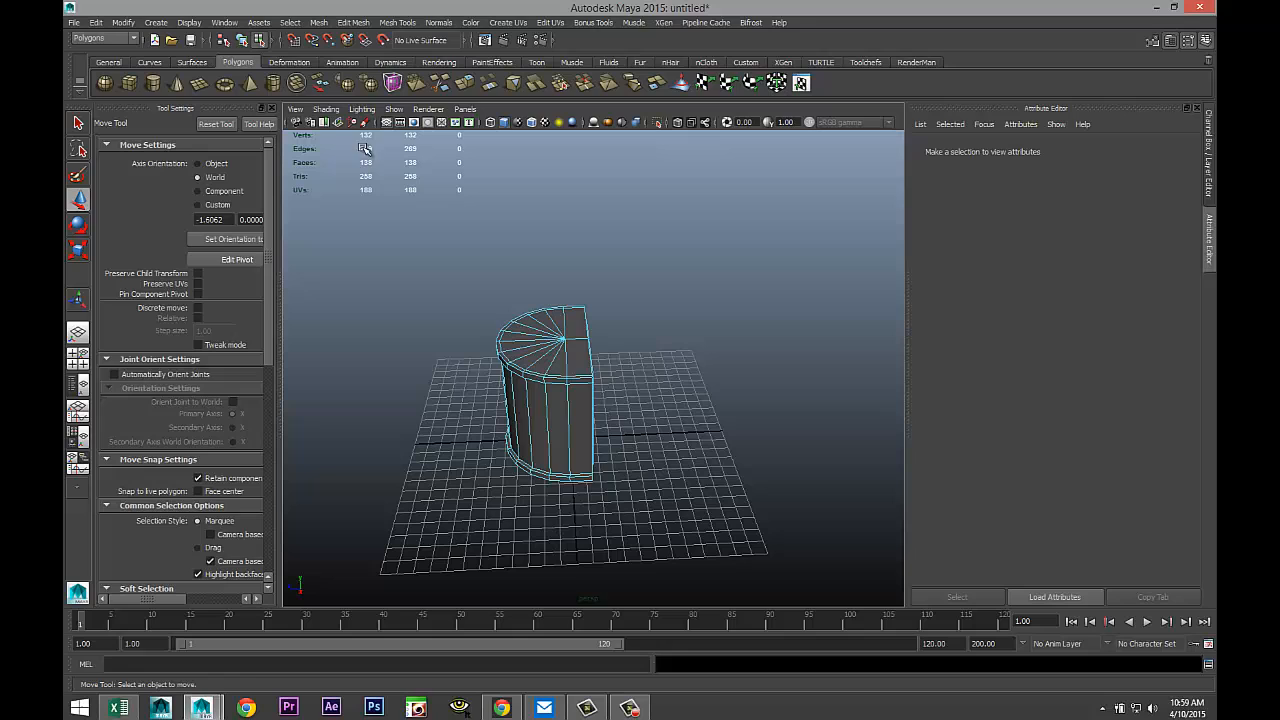
pyautogui.click(152, 83)
pyautogui.moveTo(609, 542); pyautogui.dragTo(632, 198)
pyautogui.scroll(-5, 672, 392)
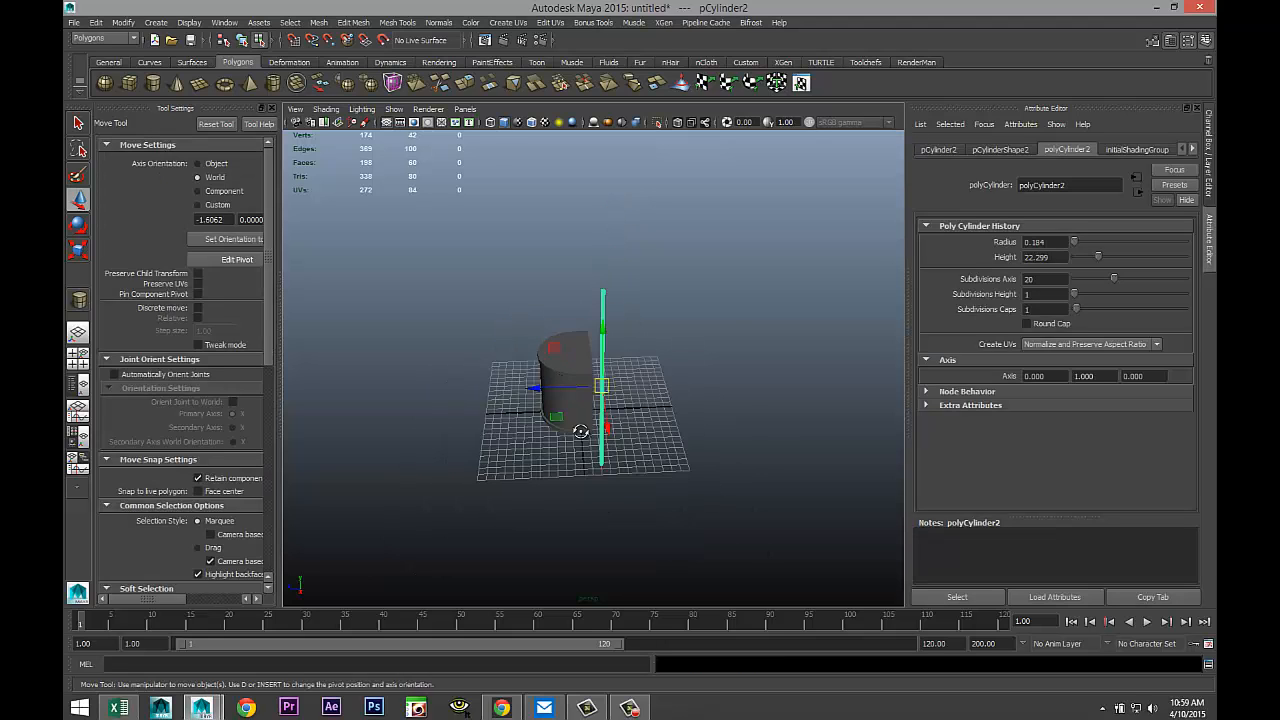
pyautogui.keyDown('alt'); pyautogui.moveTo(581, 431); pyautogui.dragTo(717, 412); pyautogui.keyUp('alt')
pyautogui.keyDown('alt'); pyautogui.moveTo(709, 420); pyautogui.dragTo(697, 479, button='middle'); pyautogui.keyUp('alt')
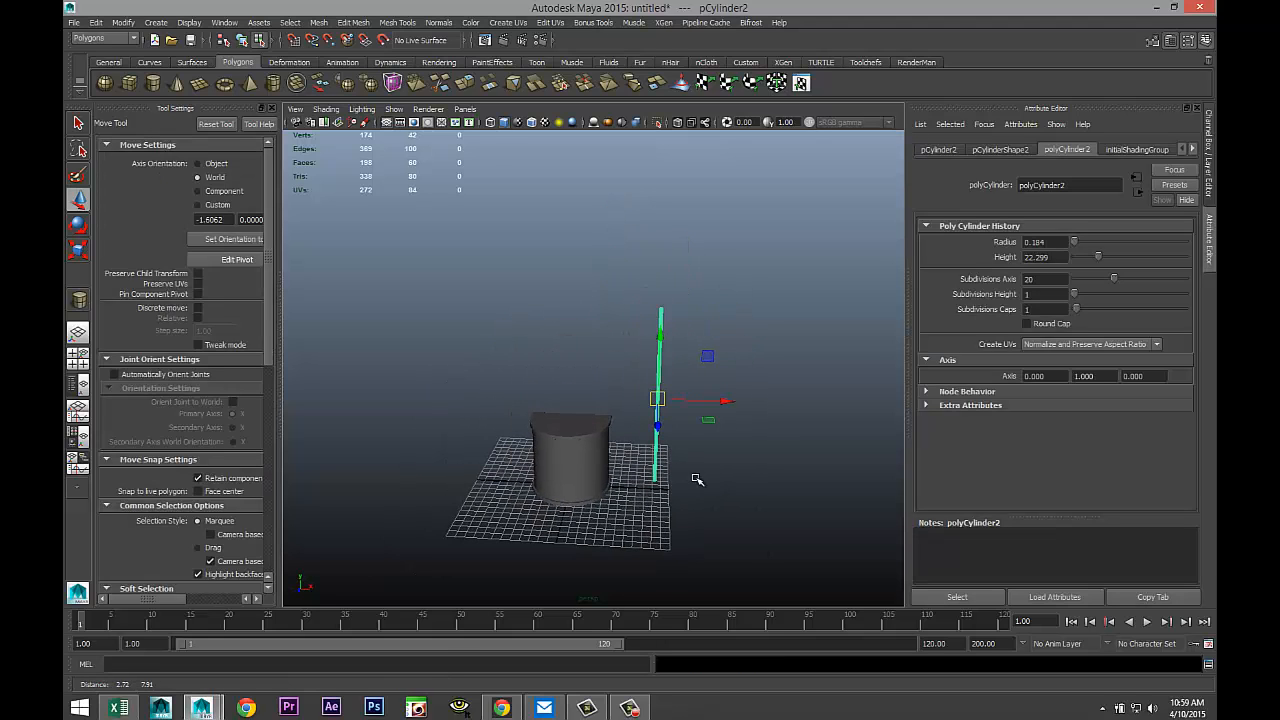
# Step: Move the thin cylinder onto the half cylinder's right back corner, working in the top view with wireframe display
pyautogui.click(78, 356)
pyautogui.press('space')
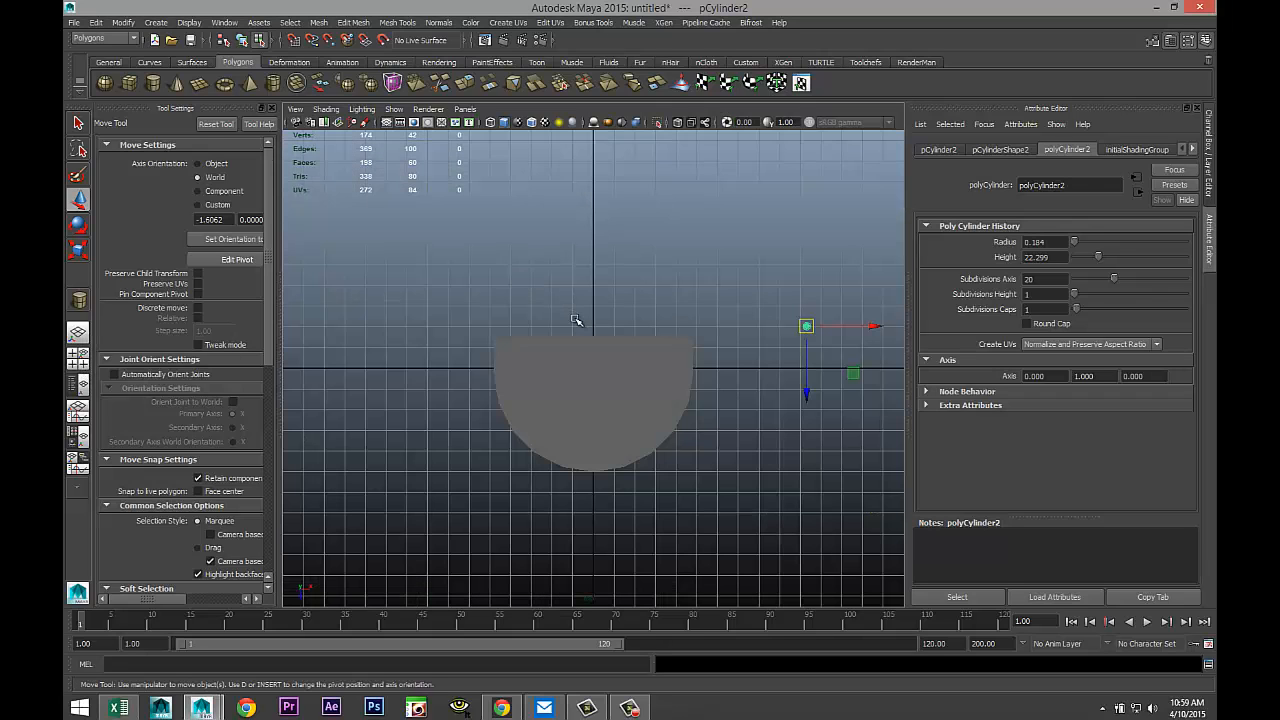
pyautogui.press('4')
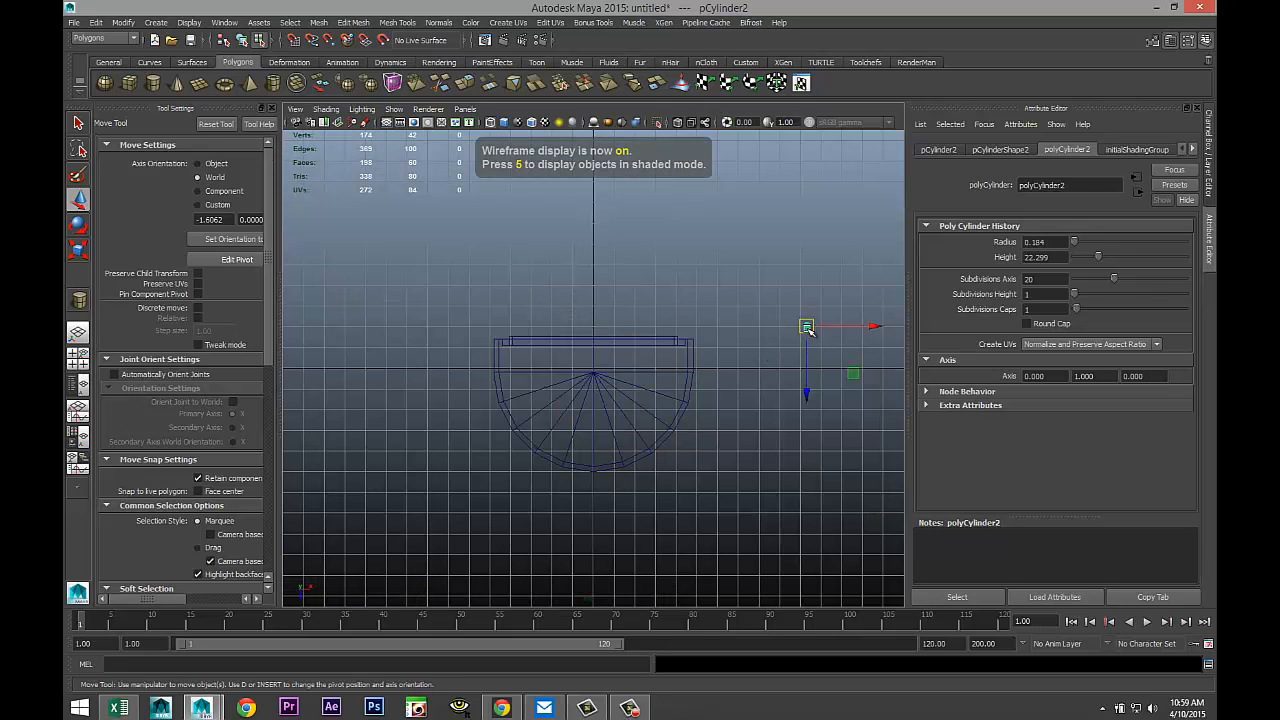
pyautogui.moveTo(807, 328); pyautogui.dragTo(697, 343)
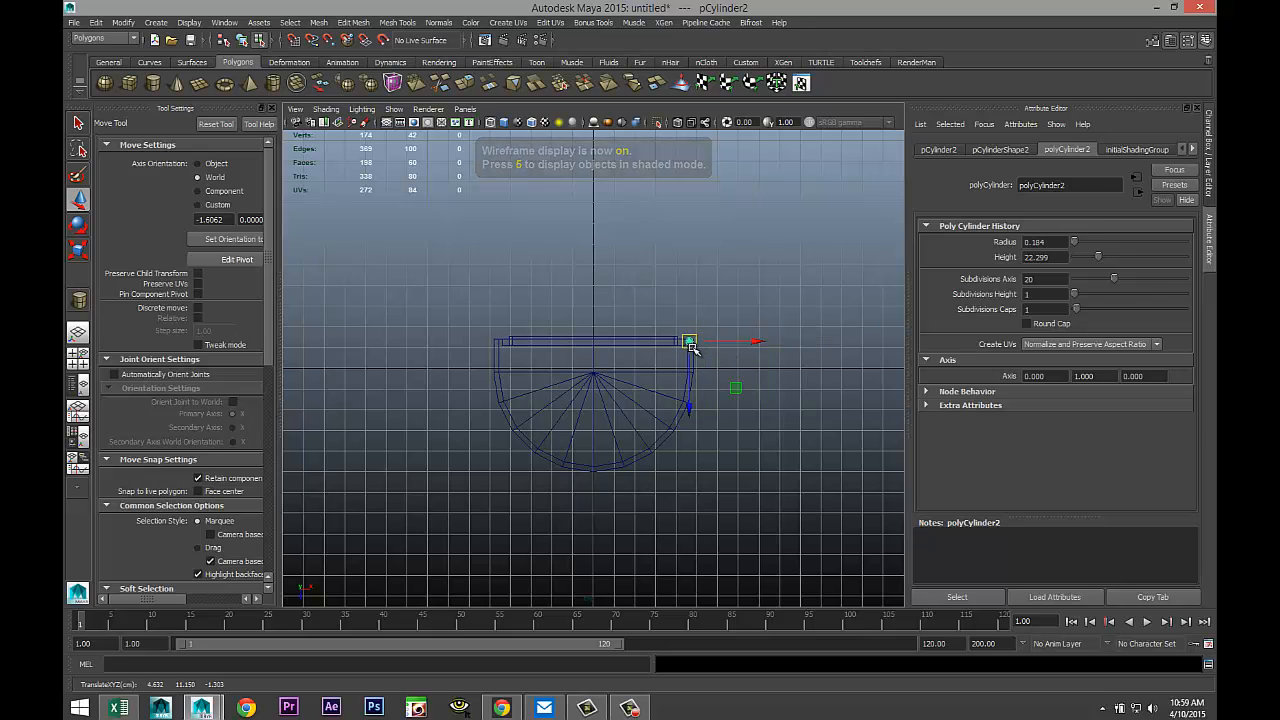
pyautogui.press('f')
pyautogui.scroll(-8, 688, 372)
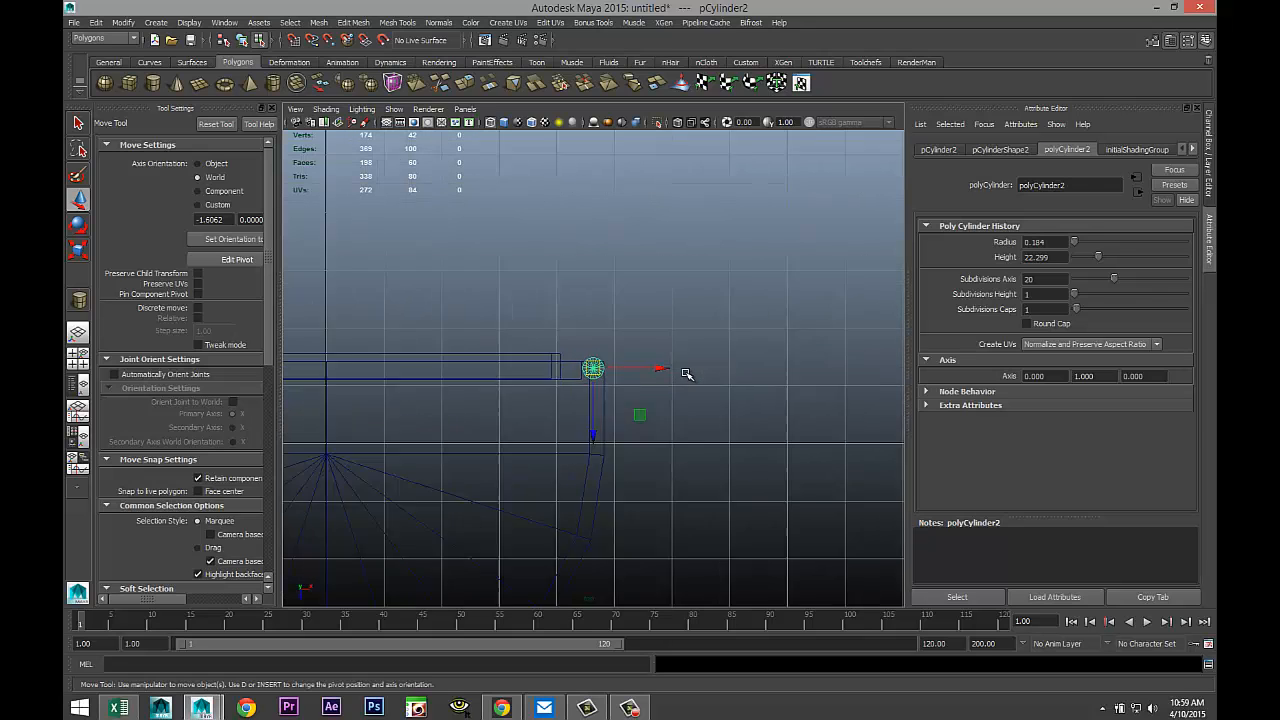
# Step: Try to scale the thin corner cylinder uniformly, and switch back to object selection mode
pyautogui.press('r')
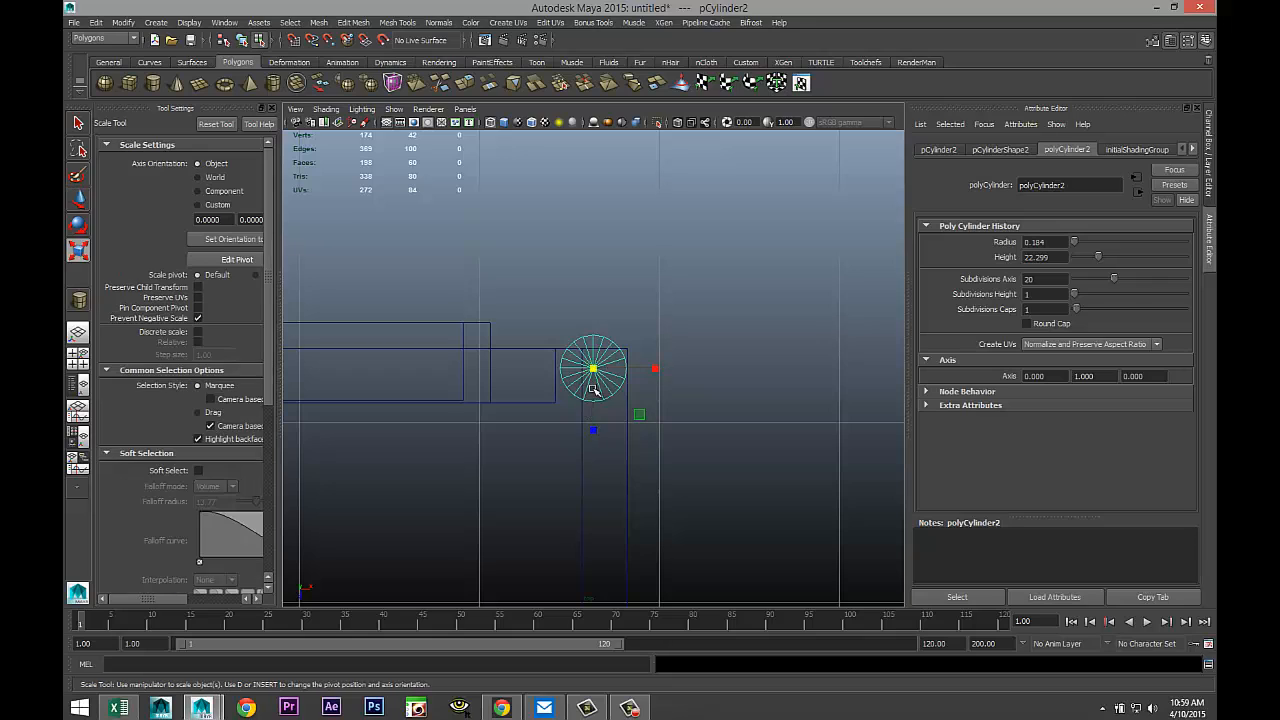
pyautogui.moveTo(594, 371); pyautogui.dragTo(593, 370)
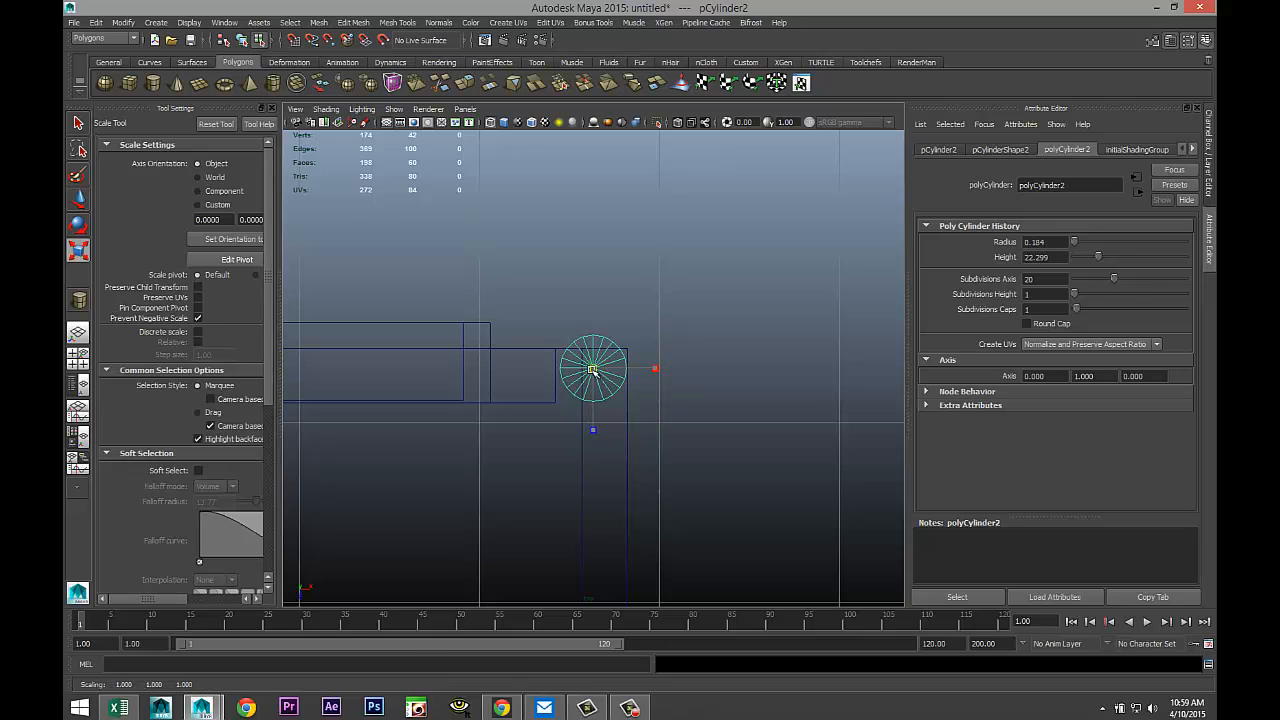
pyautogui.click(700, 307)
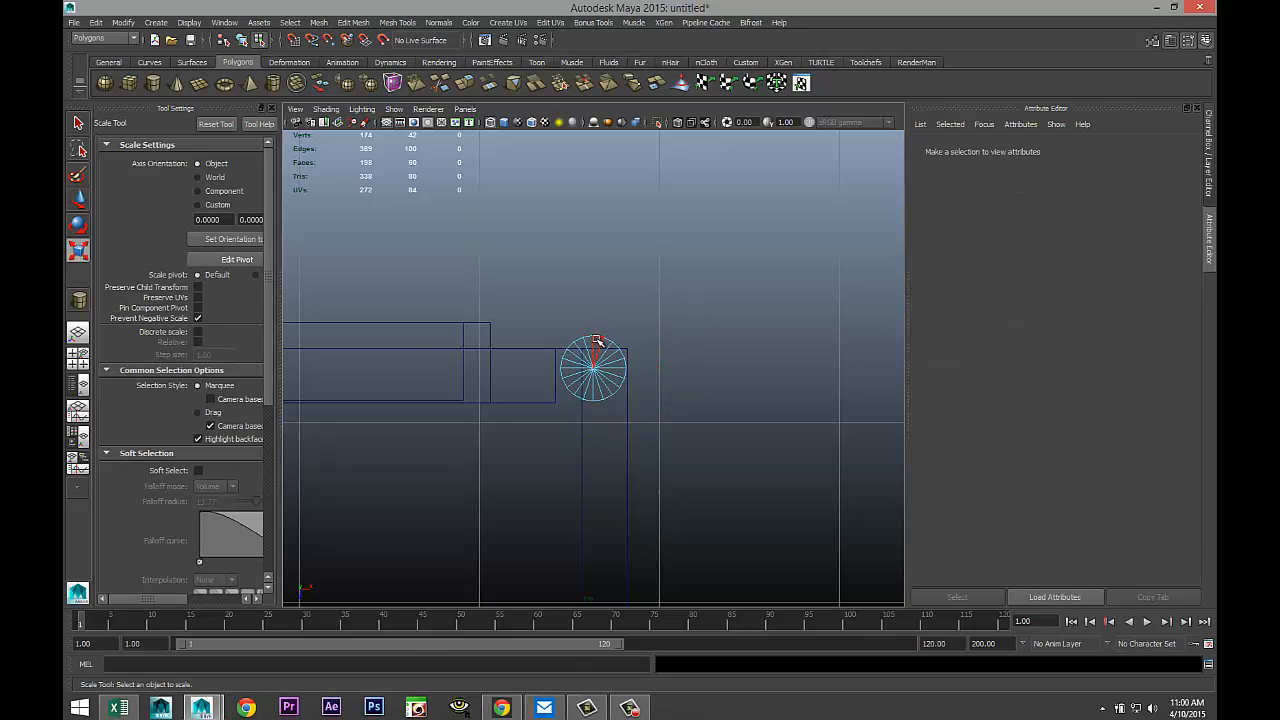
pyautogui.moveTo(597, 340); pyautogui.dragTo(620, 325, button='right')
pyautogui.click(604, 337)
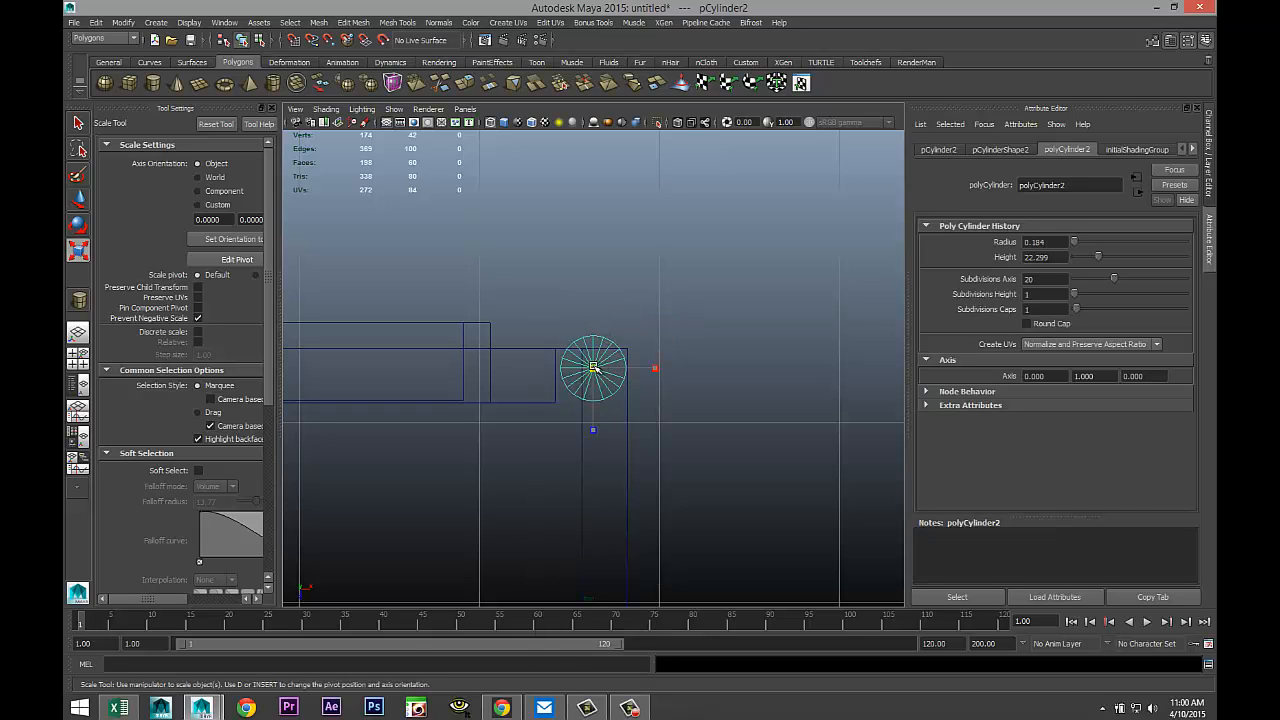
pyautogui.click(651, 316)
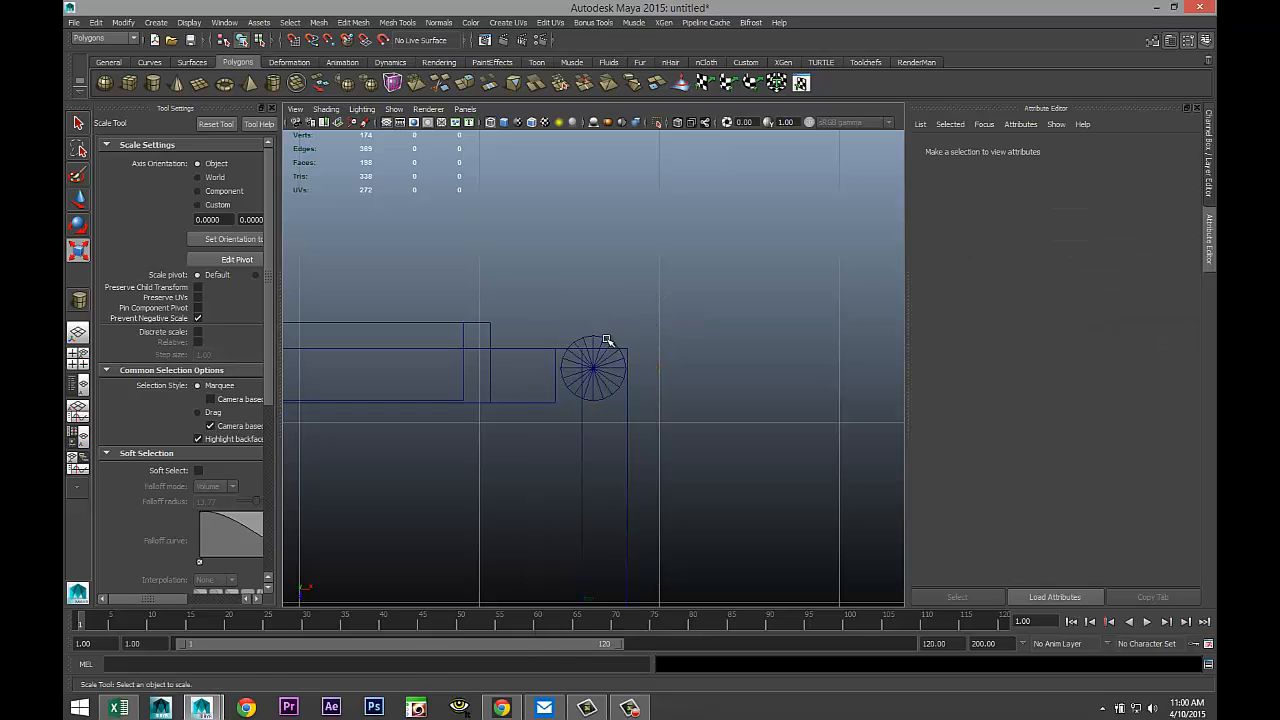
# Step: Scale the thin corner cylinder uniformly to about 0.47 and shift it along X to about 4.7, within the half cylinder's right back corner
pyautogui.click(607, 341)
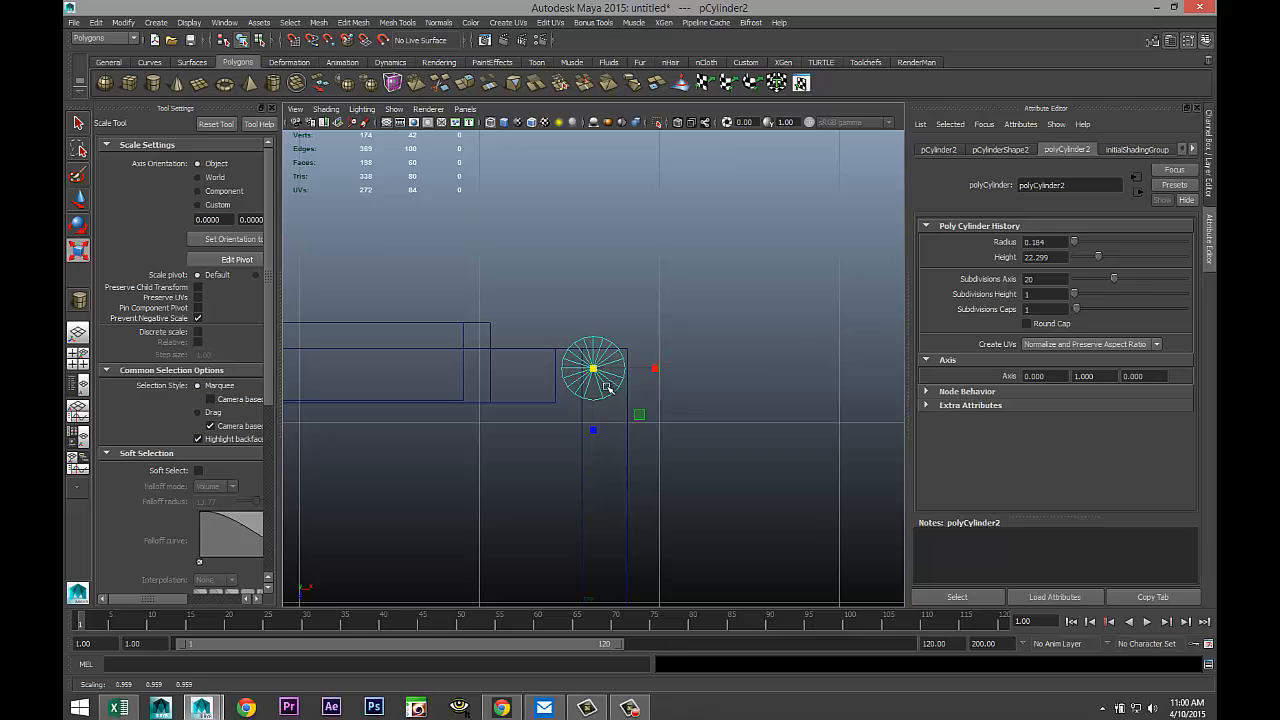
pyautogui.moveTo(593, 369); pyautogui.dragTo(398, 250)
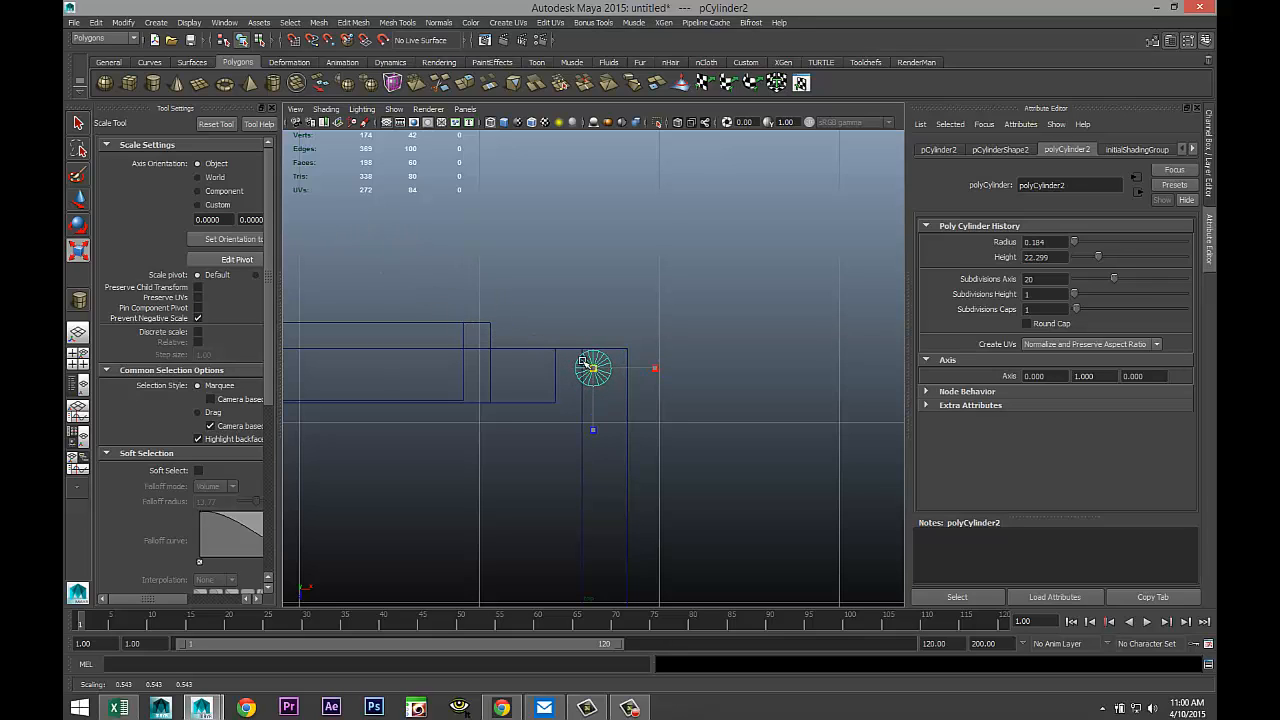
pyautogui.press('w')
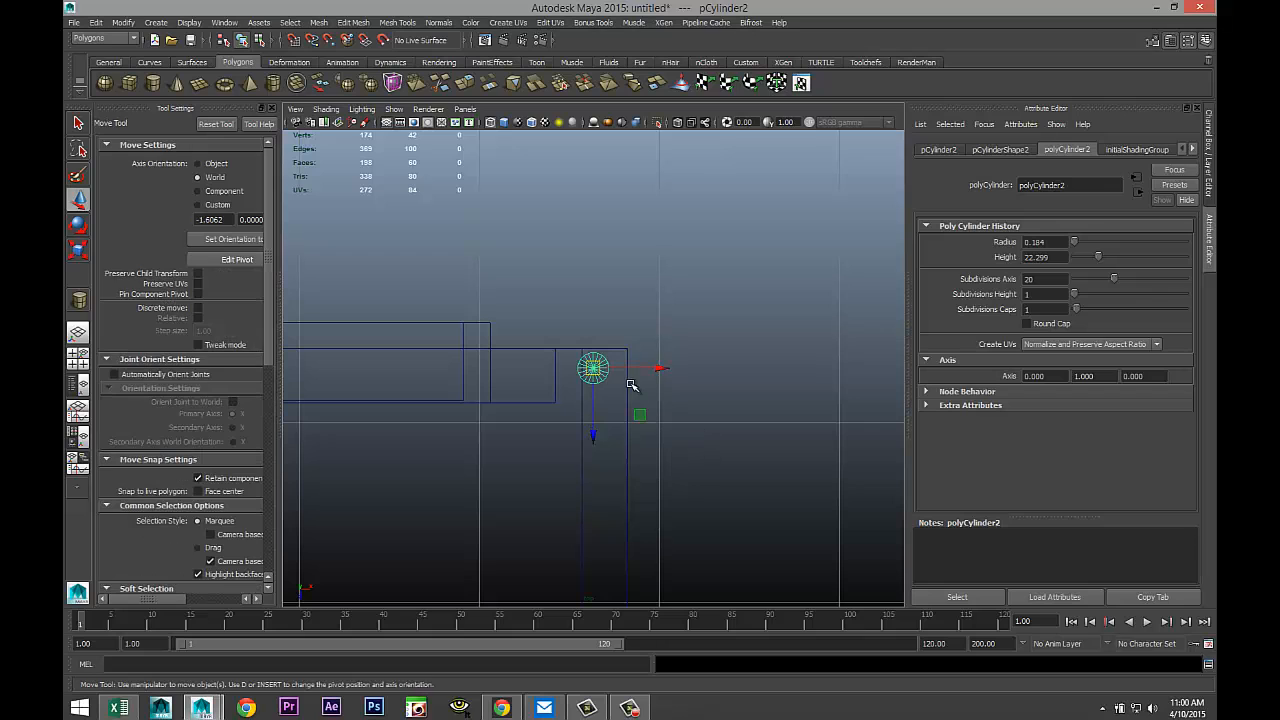
pyautogui.moveTo(655, 369); pyautogui.dragTo(665, 369)
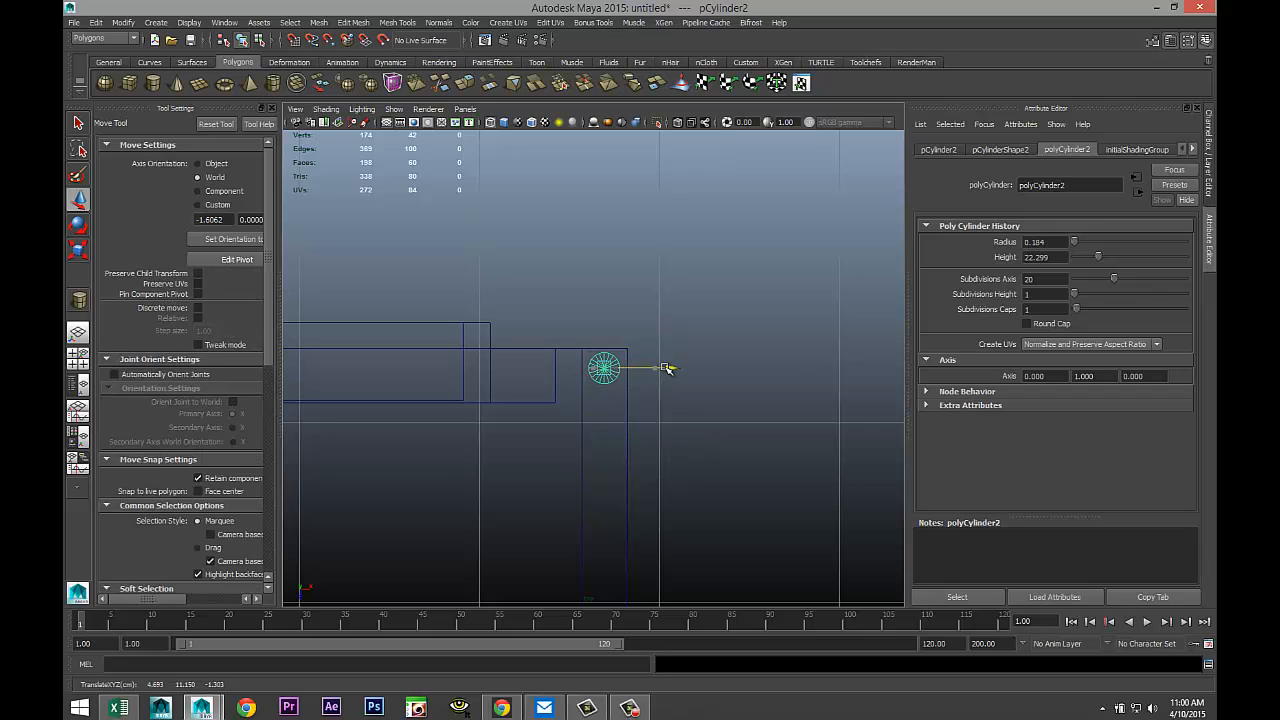
# Step: Duplicate the thin cylinder and move the copy along X to about -4.69, within the opposite back corner
pyautogui.scroll(-7, 669, 386)
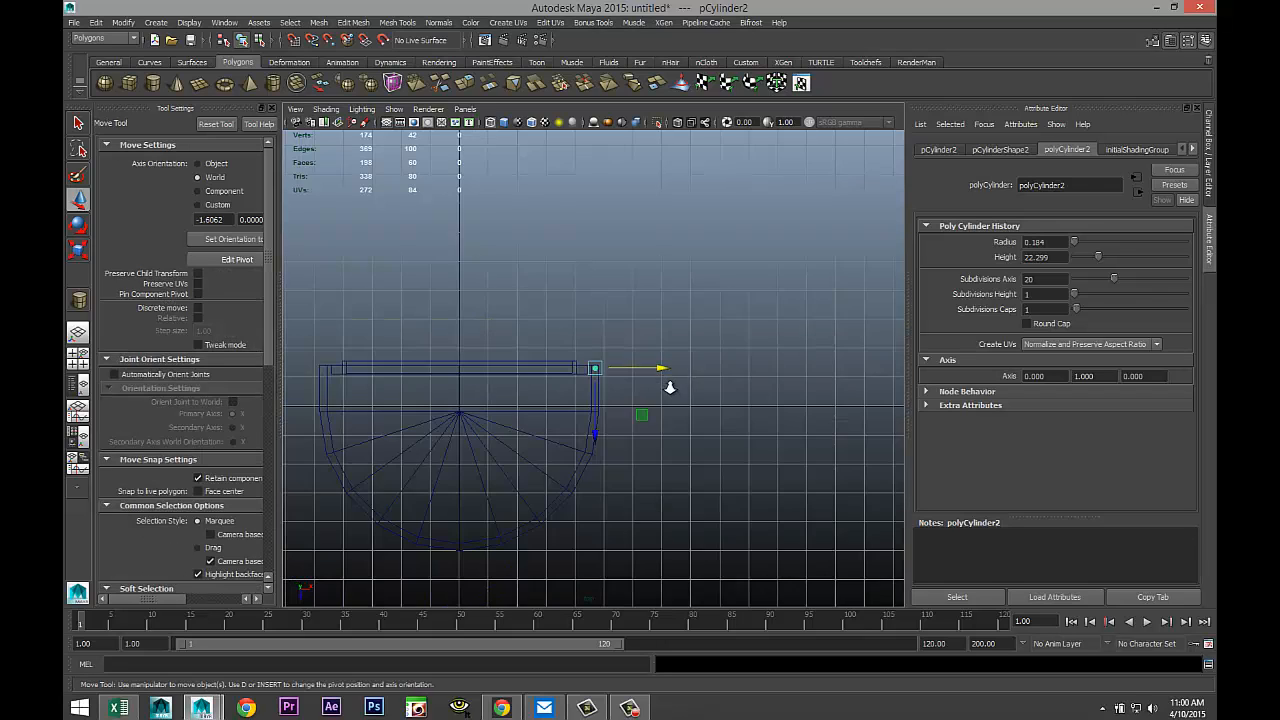
pyautogui.hotkey('ctrl', 'd')
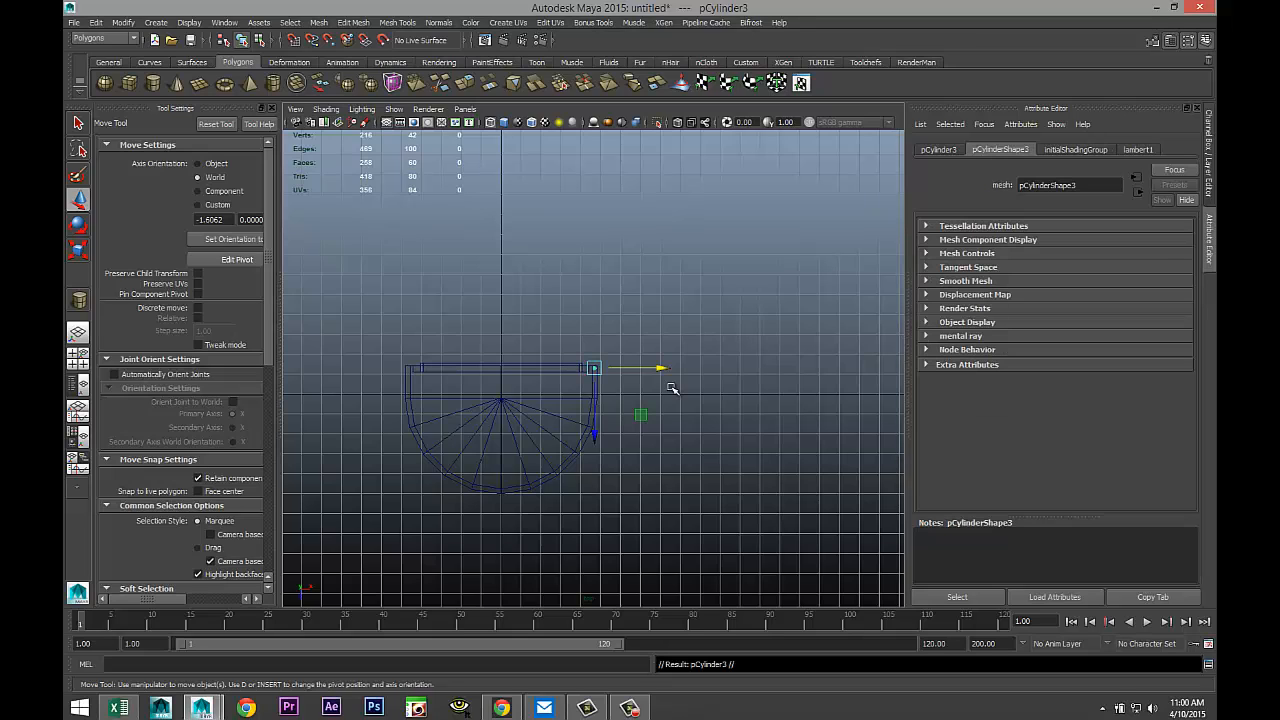
pyautogui.moveTo(655, 373); pyautogui.dragTo(475, 381)
pyautogui.press('f')
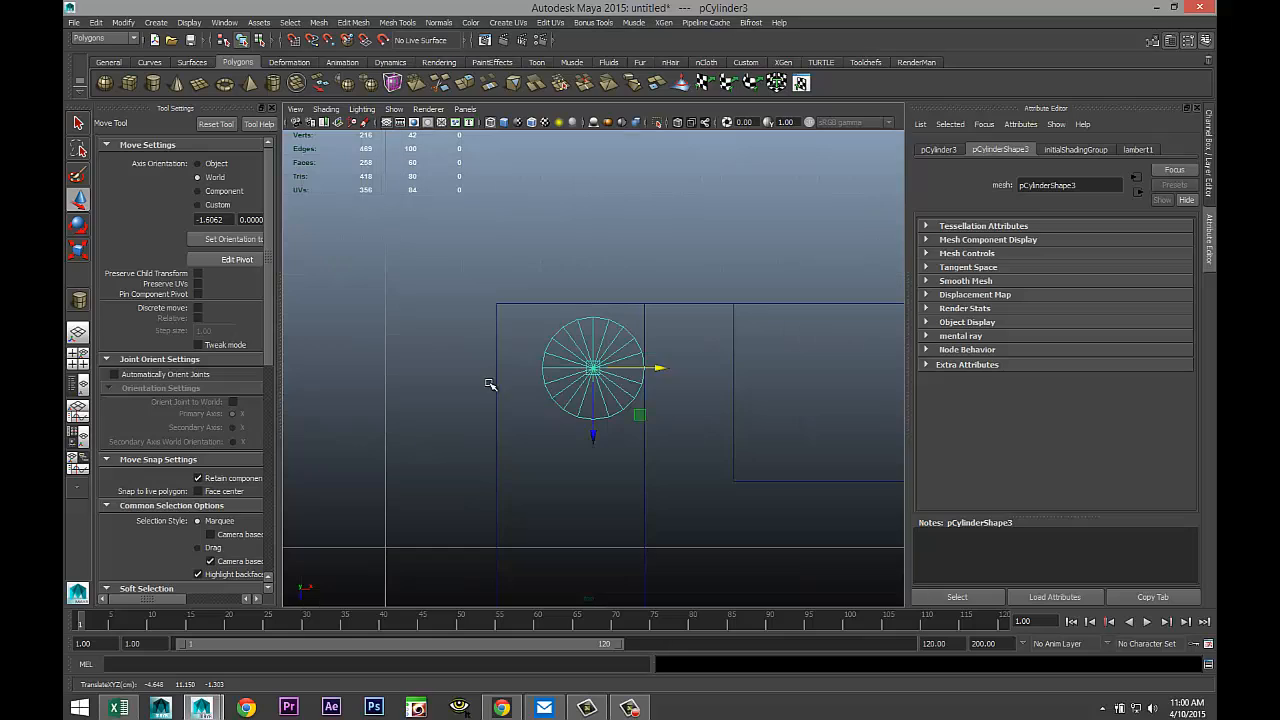
pyautogui.moveTo(660, 372); pyautogui.dragTo(637, 372)
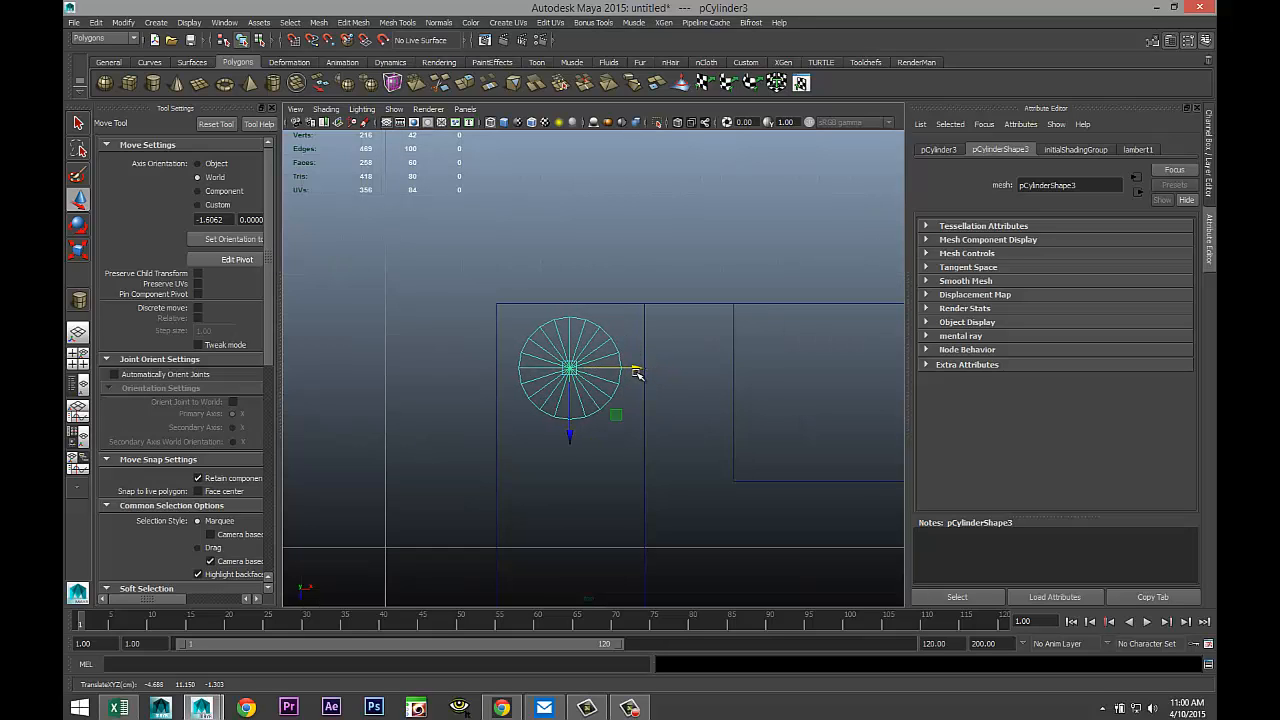
# Step: Select both thin cylinders in the perspective view and lower them to a Y position of about 4.7, spanning the half cylinder's height
pyautogui.click(79, 359)
pyautogui.press('space')
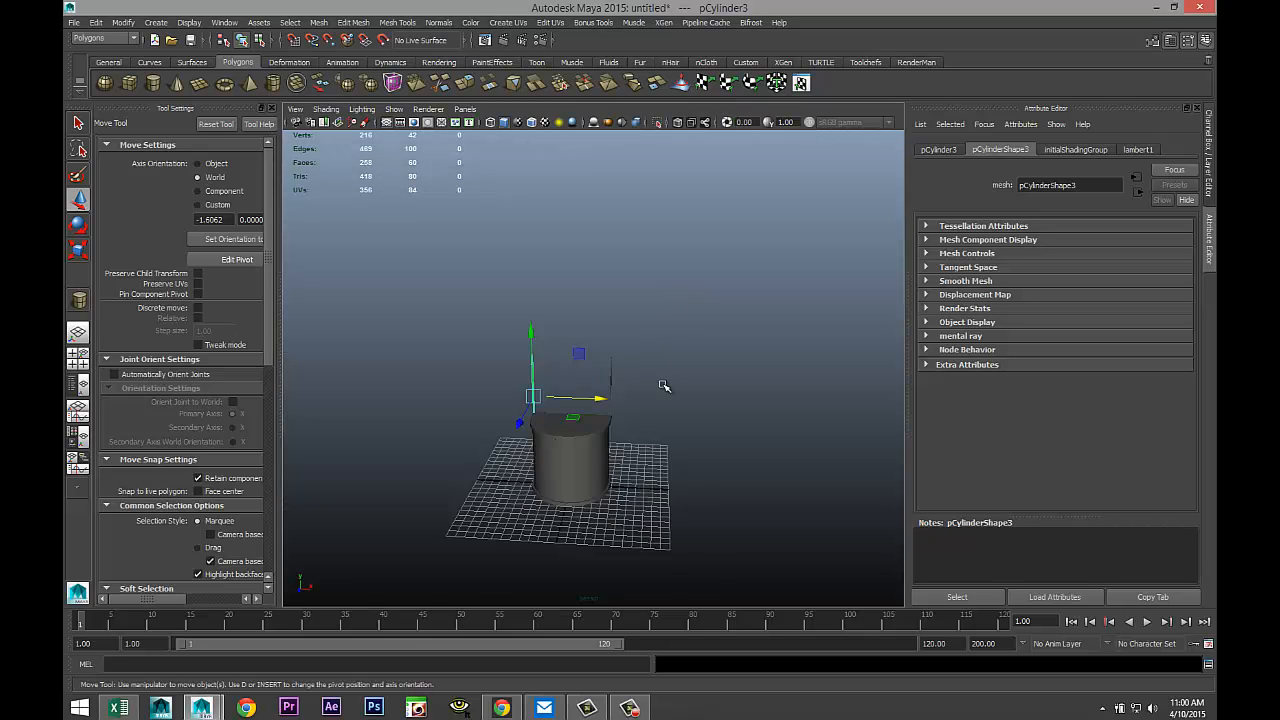
pyautogui.keyDown('alt'); pyautogui.moveTo(664, 385); pyautogui.dragTo(843, 389); pyautogui.keyUp('alt')
pyautogui.keyDown('alt'); pyautogui.moveTo(680, 470); pyautogui.dragTo(729, 482); pyautogui.keyUp('alt')
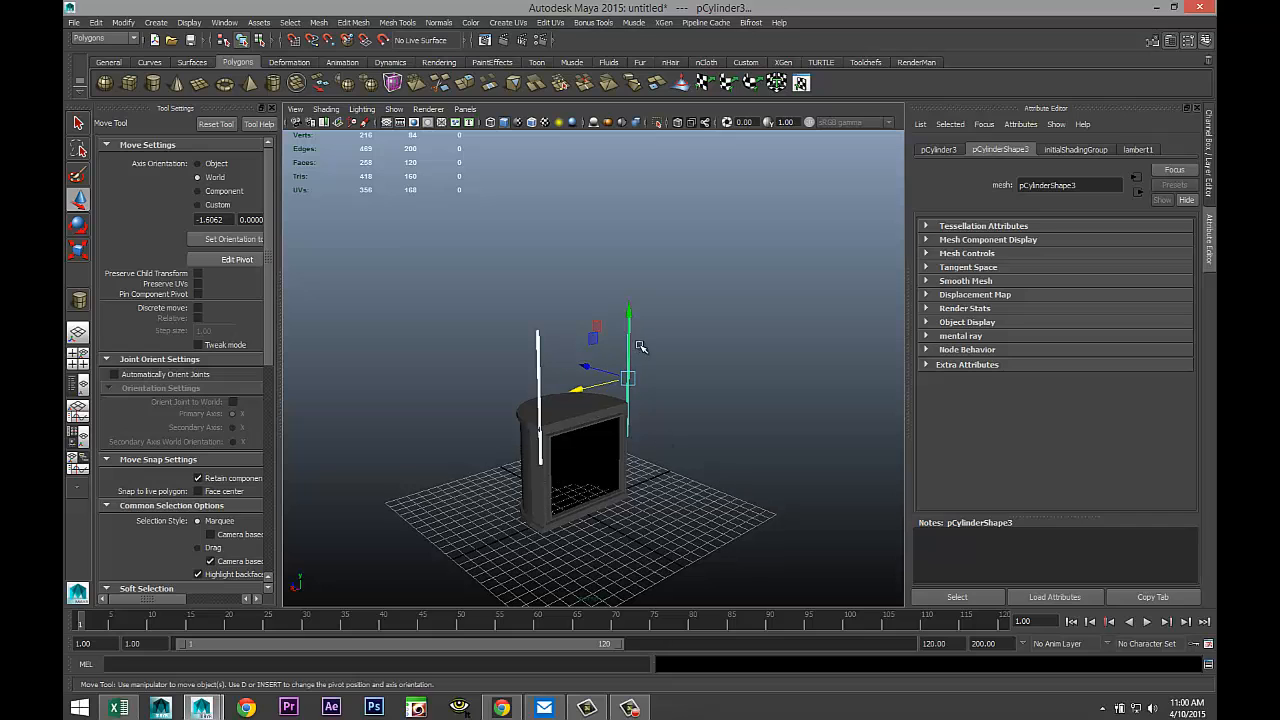
pyautogui.moveTo(633, 316); pyautogui.dragTo(637, 380)
pyautogui.keyDown('alt'); pyautogui.moveTo(680, 446); pyautogui.dragTo(585, 444); pyautogui.keyUp('alt')
pyautogui.moveTo(575, 423); pyautogui.dragTo(577, 430, button='middle')
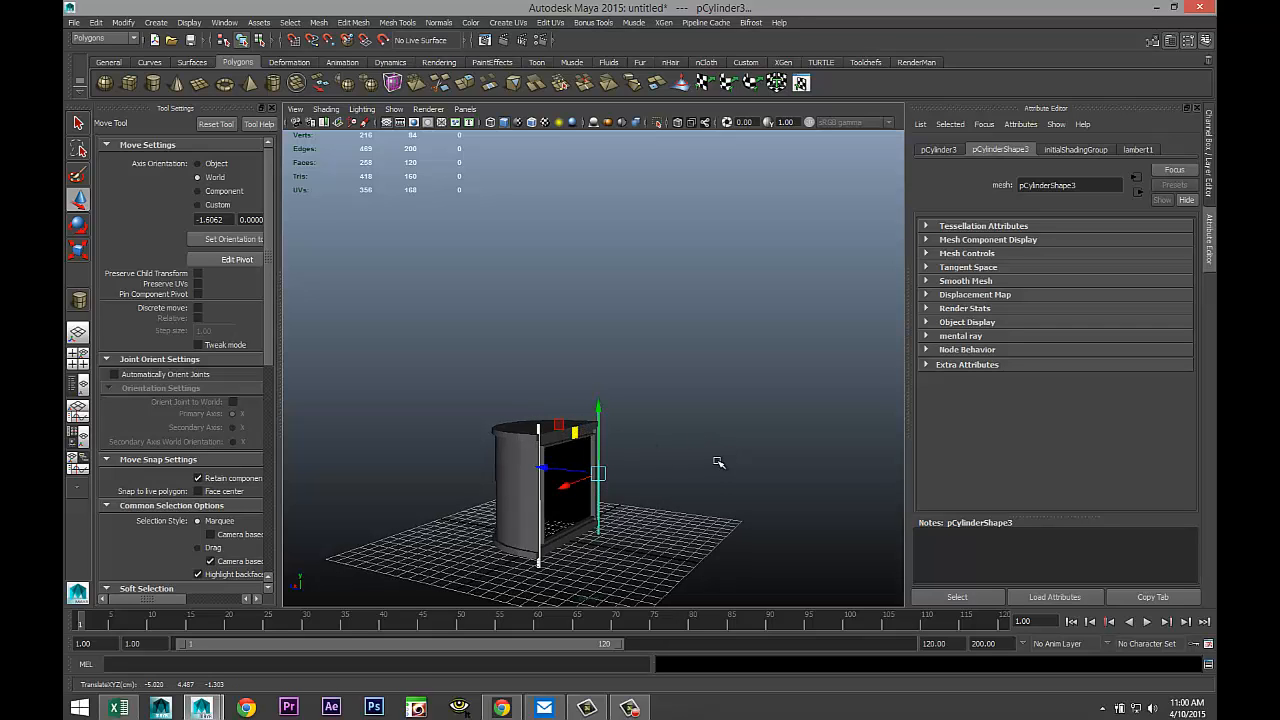
pyautogui.hotkey('ctrl', 'z')
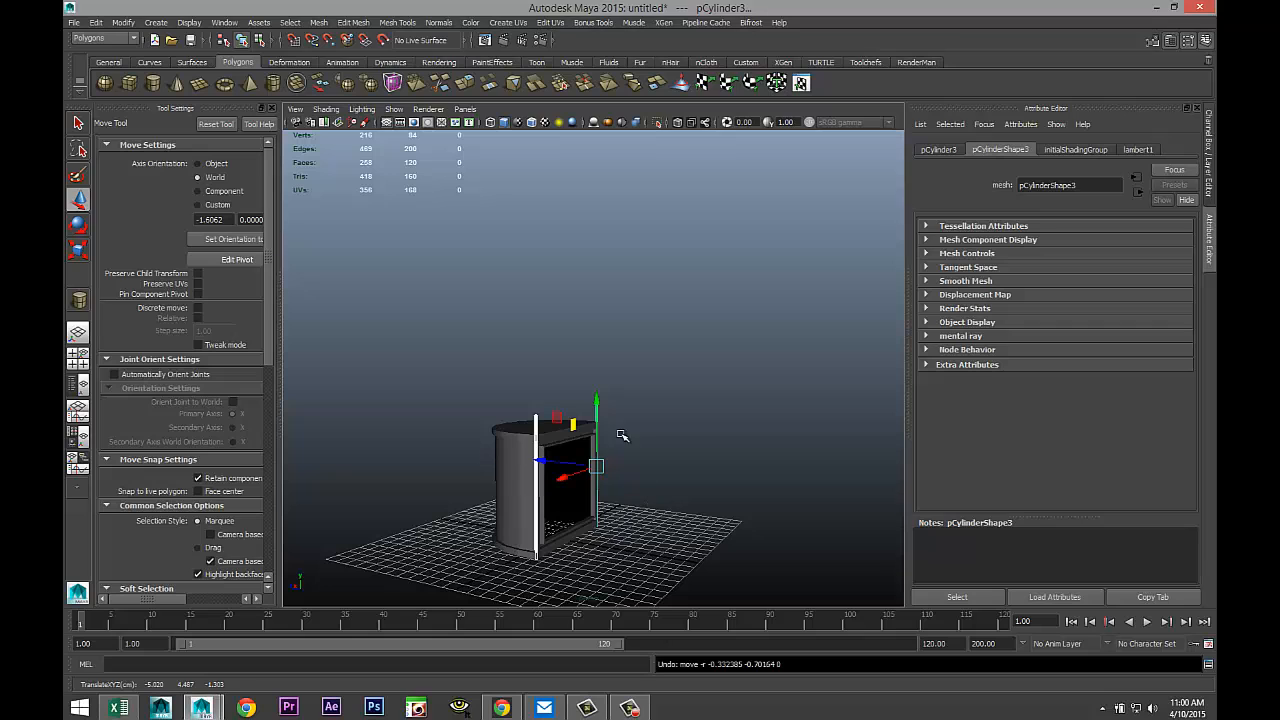
pyautogui.moveTo(598, 404); pyautogui.dragTo(598, 406)
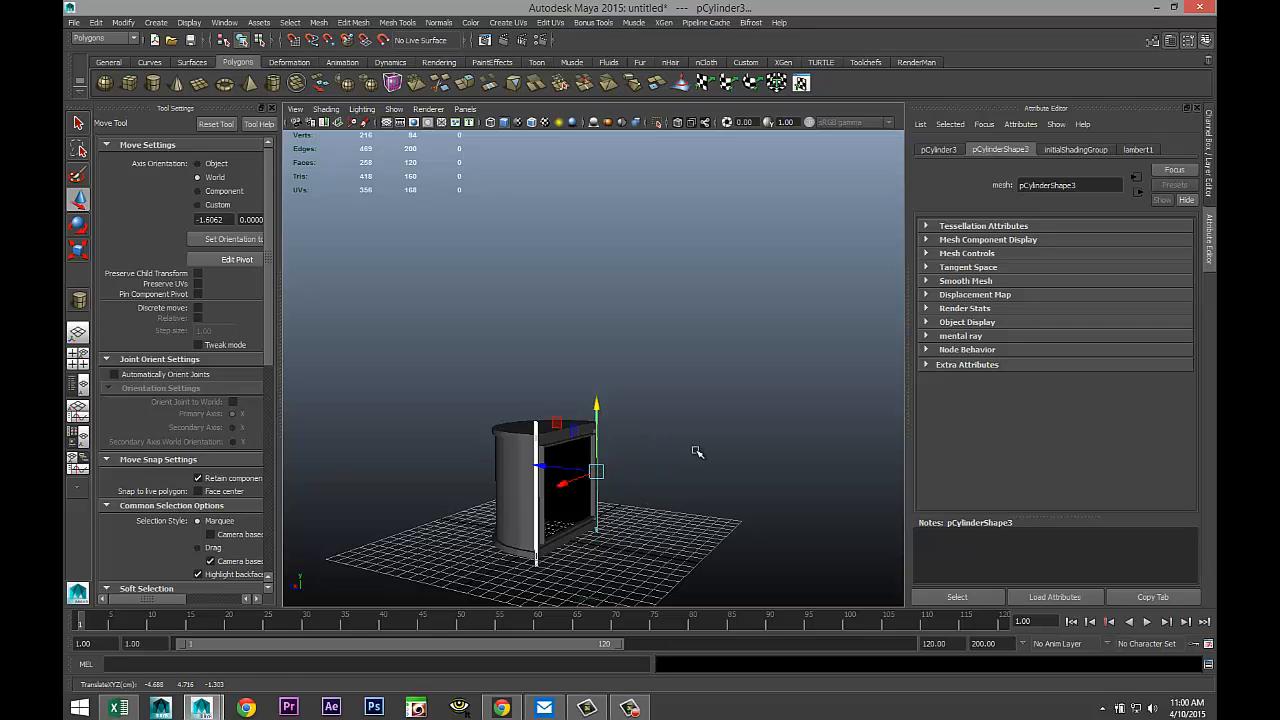
# Step: Create a large, wide polygon cube behind the half cylinder
pyautogui.keyDown('alt'); pyautogui.moveTo(697, 452); pyautogui.dragTo(775, 462); pyautogui.keyUp('alt')
pyautogui.keyDown('alt'); pyautogui.moveTo(666, 437); pyautogui.dragTo(658, 474); pyautogui.keyUp('alt')
pyautogui.keyDown('alt'); pyautogui.moveTo(663, 466); pyautogui.dragTo(613, 454, button='middle'); pyautogui.keyUp('alt')
pyautogui.scroll(3, 611, 455)
pyautogui.keyDown('alt'); pyautogui.moveTo(611, 455); pyautogui.dragTo(620, 463); pyautogui.keyUp('alt')
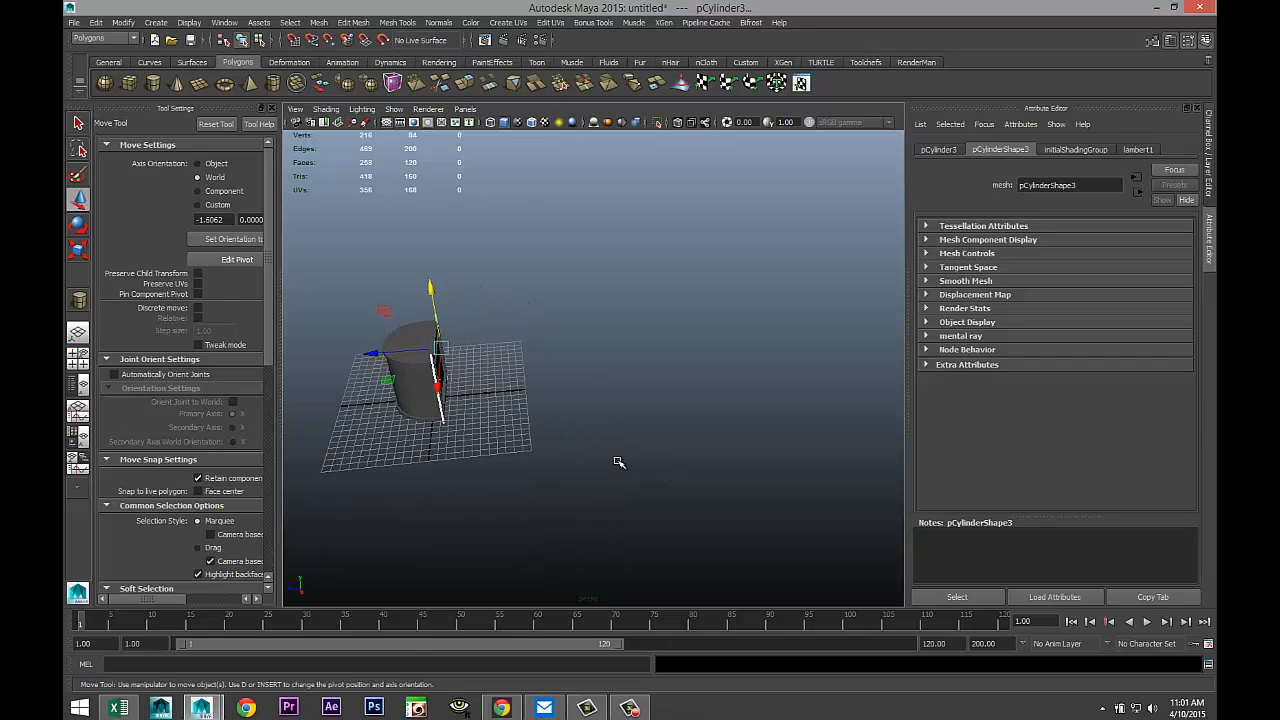
pyautogui.keyDown('alt'); pyautogui.moveTo(620, 463); pyautogui.dragTo(611, 453, button='middle'); pyautogui.keyUp('alt')
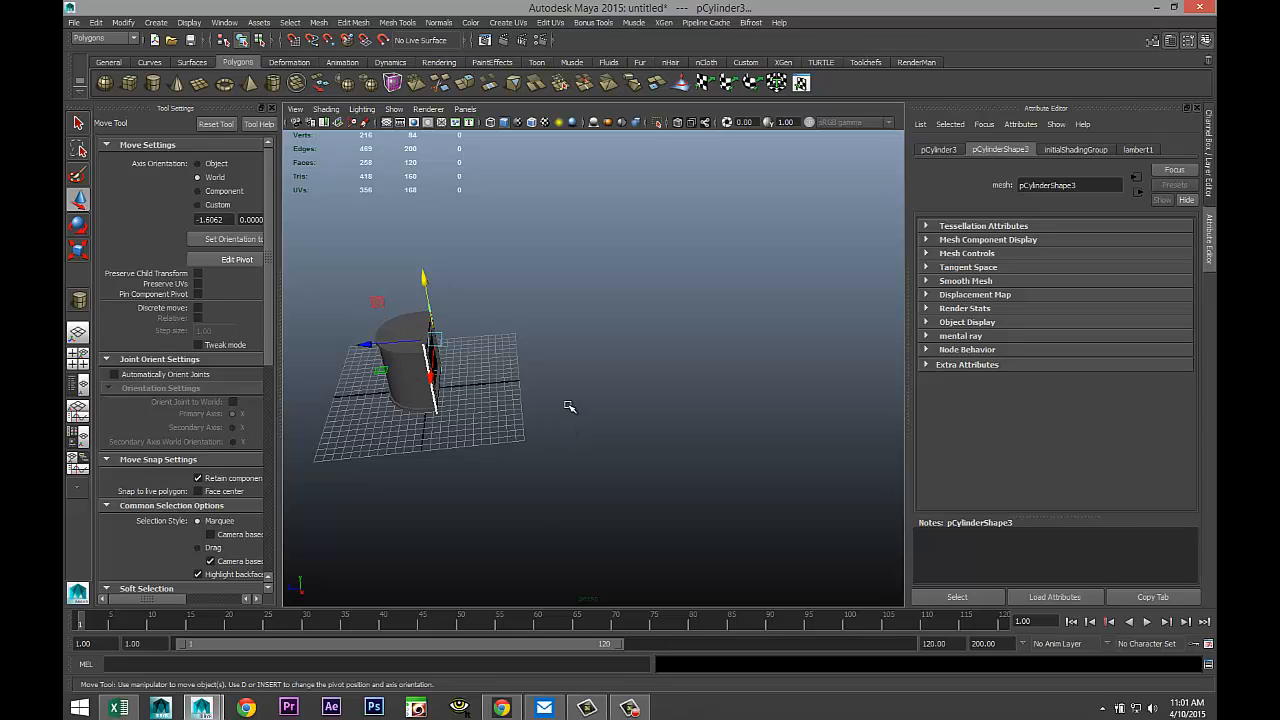
pyautogui.moveTo(556, 410)
pyautogui.keyDown('alt'); pyautogui.mouseDown()
pyautogui.moveTo(569, 423)
pyautogui.moveTo(560, 433)
pyautogui.mouseUp(); pyautogui.keyUp('alt')
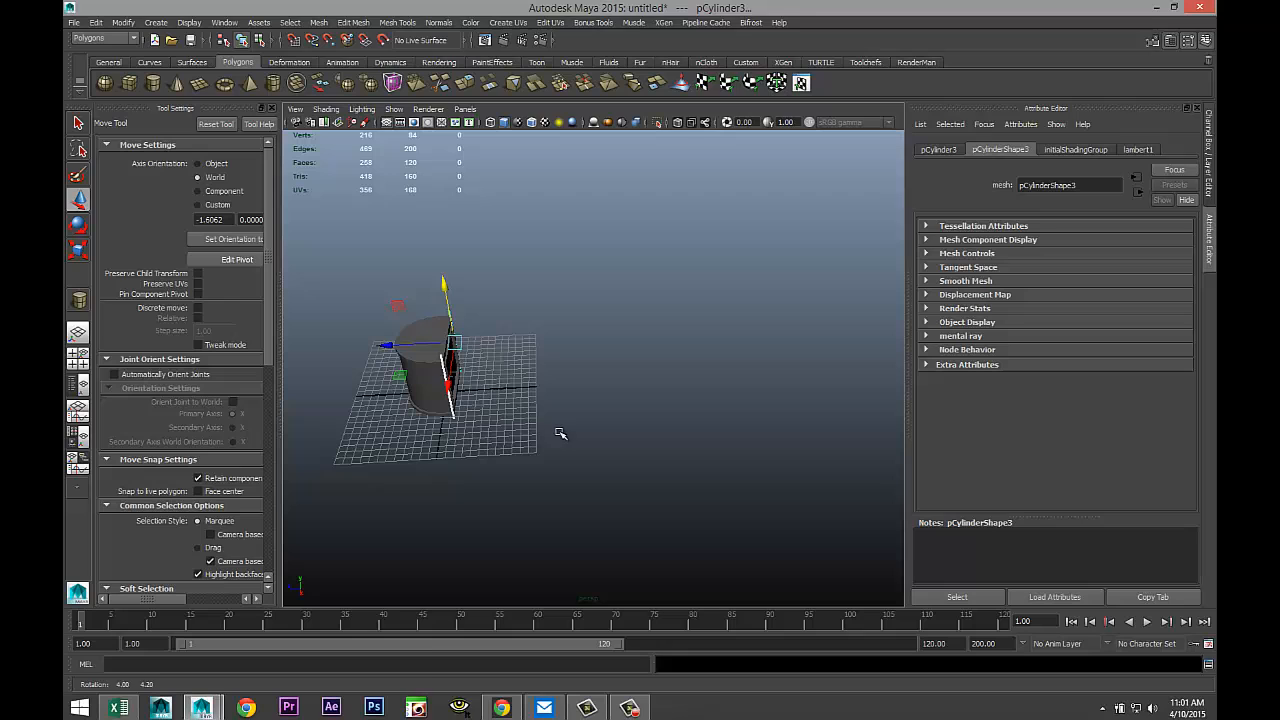
pyautogui.click(131, 85)
pyautogui.moveTo(505, 309); pyautogui.dragTo(614, 300)
pyautogui.keyDown('alt'); pyautogui.moveTo(464, 488); pyautogui.dragTo(614, 519); pyautogui.keyUp('alt')
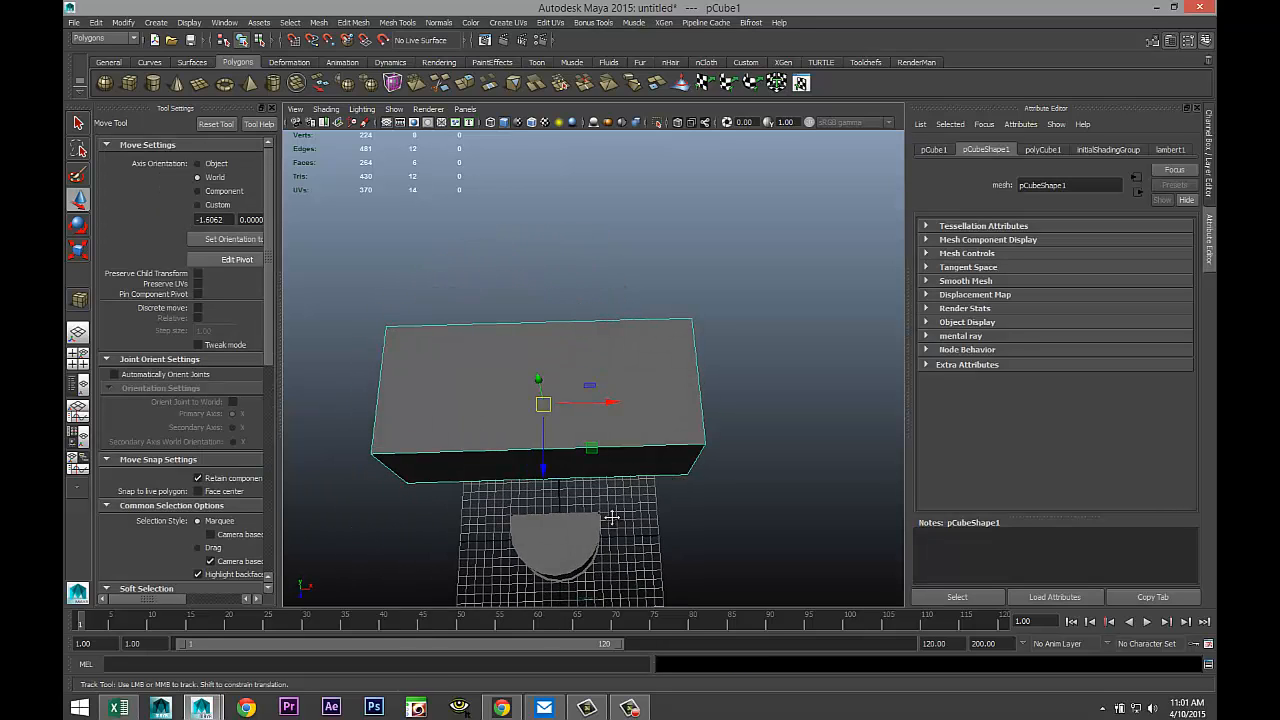
pyautogui.keyDown('alt'); pyautogui.moveTo(613, 518); pyautogui.dragTo(589, 454, button='middle'); pyautogui.keyUp('alt')
pyautogui.keyDown('alt'); pyautogui.moveTo(600, 488); pyautogui.dragTo(620, 491); pyautogui.keyUp('alt')
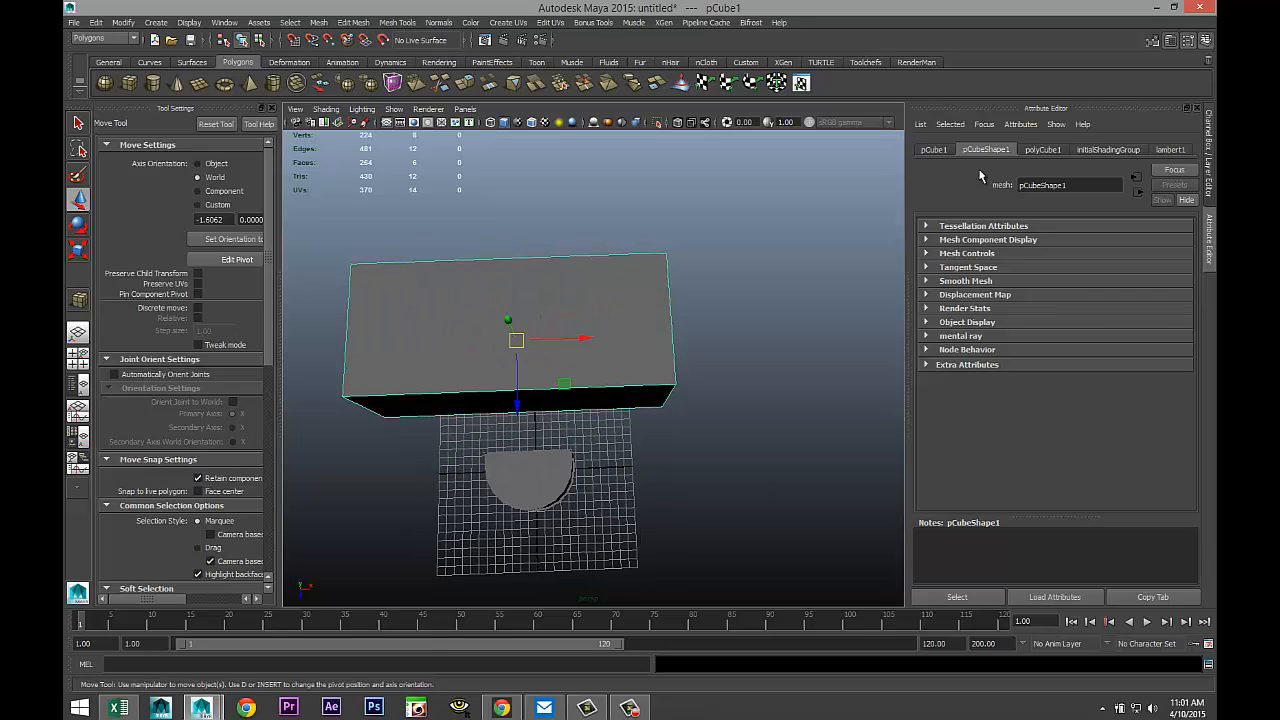
# Step: Set the large cube's Translate X, Y and Z to 0 and deselect it
pyautogui.click(933, 149)
pyautogui.click(1060, 242)
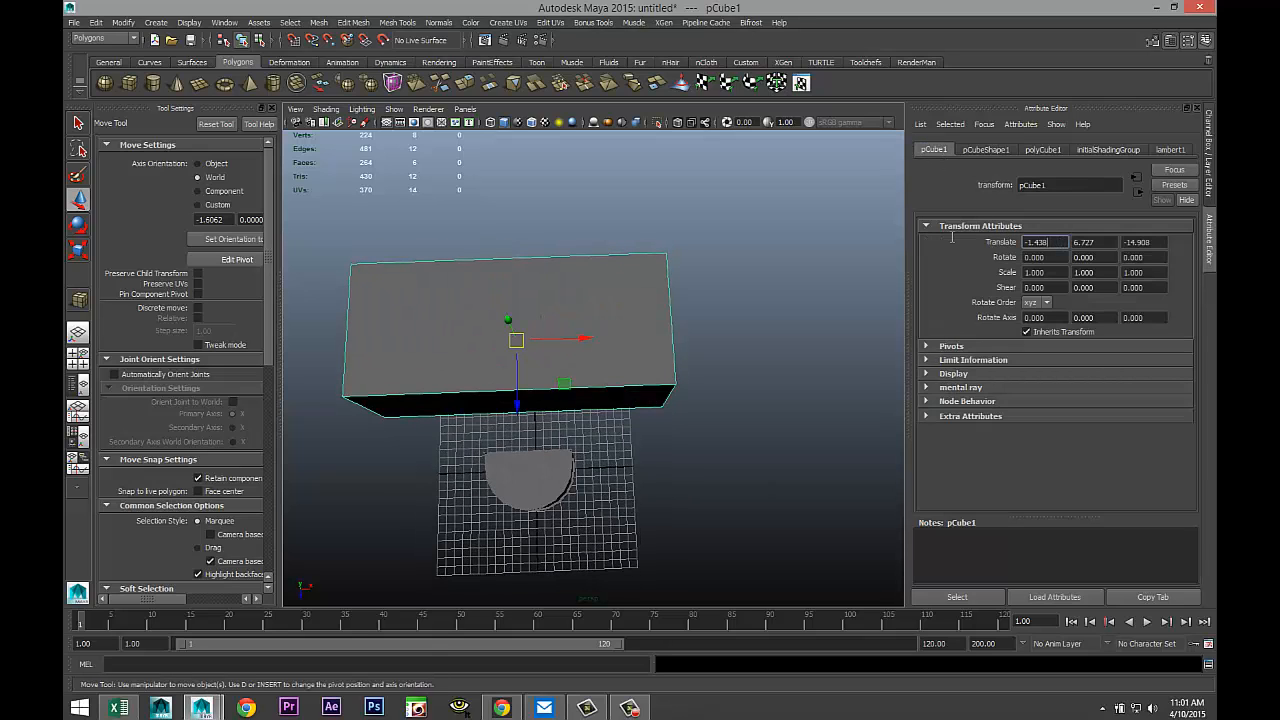
pyautogui.write('0')
pyautogui.press('Tab')
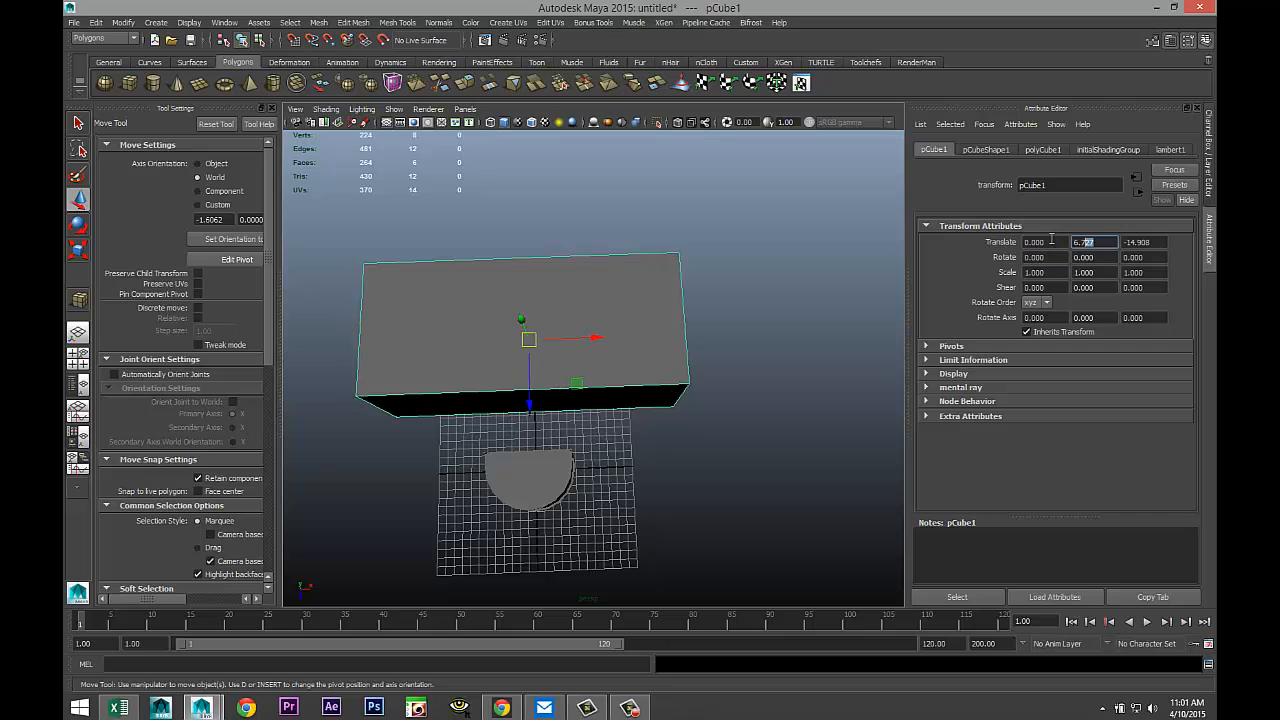
pyautogui.write('0')
pyautogui.press('Tab')
pyautogui.write('0')
pyautogui.click(1087, 251)
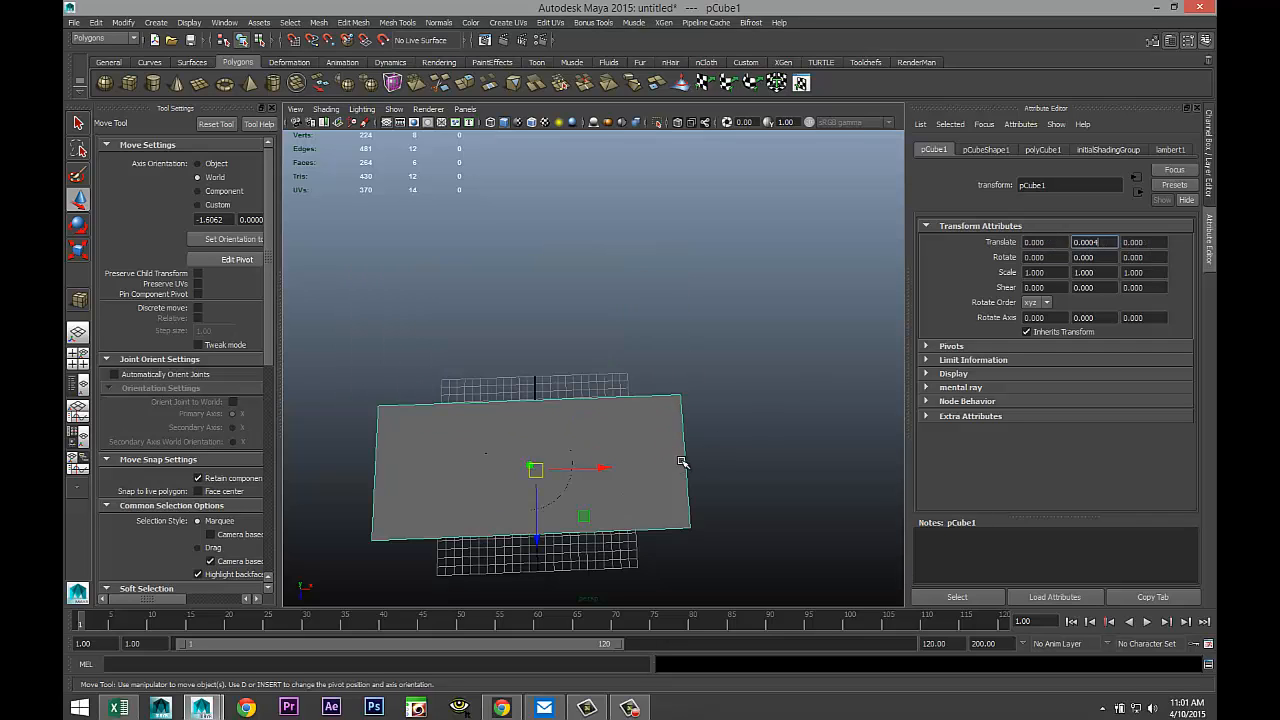
pyautogui.click(760, 450)
# Step: Select the half cylinder and both corner posts in wireframe display and combine them into one mesh
pyautogui.press('4')
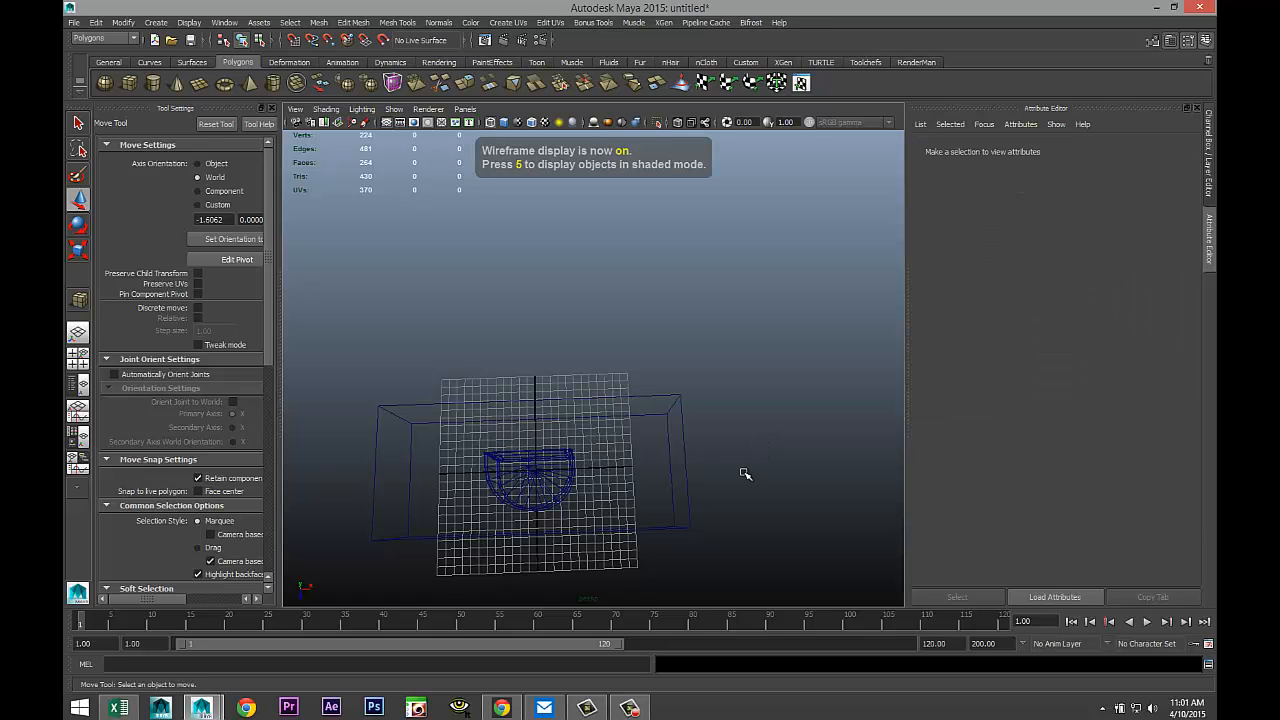
pyautogui.keyDown('alt'); pyautogui.moveTo(733, 480); pyautogui.dragTo(643, 520); pyautogui.keyUp('alt')
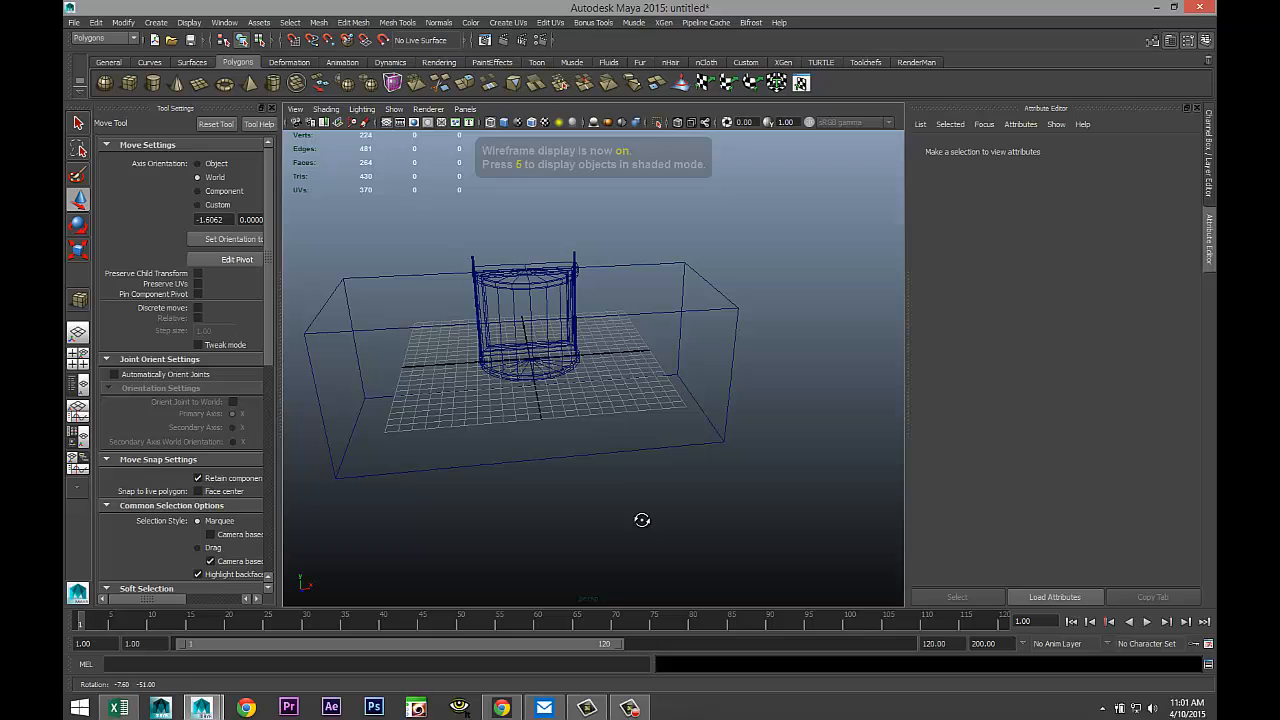
pyautogui.click(530, 293)
pyautogui.keyDown('alt'); pyautogui.moveTo(586, 413); pyautogui.dragTo(588, 455); pyautogui.keyUp('alt')
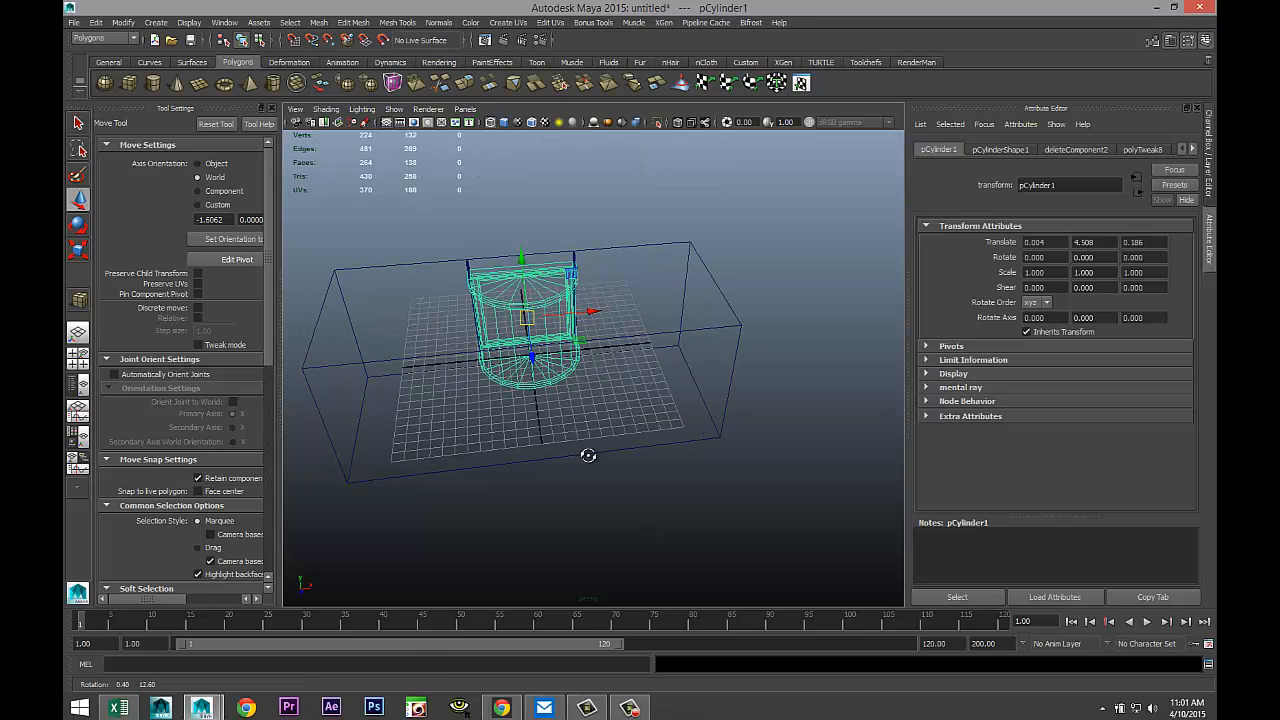
pyautogui.click(467, 260)
pyautogui.click(576, 253)
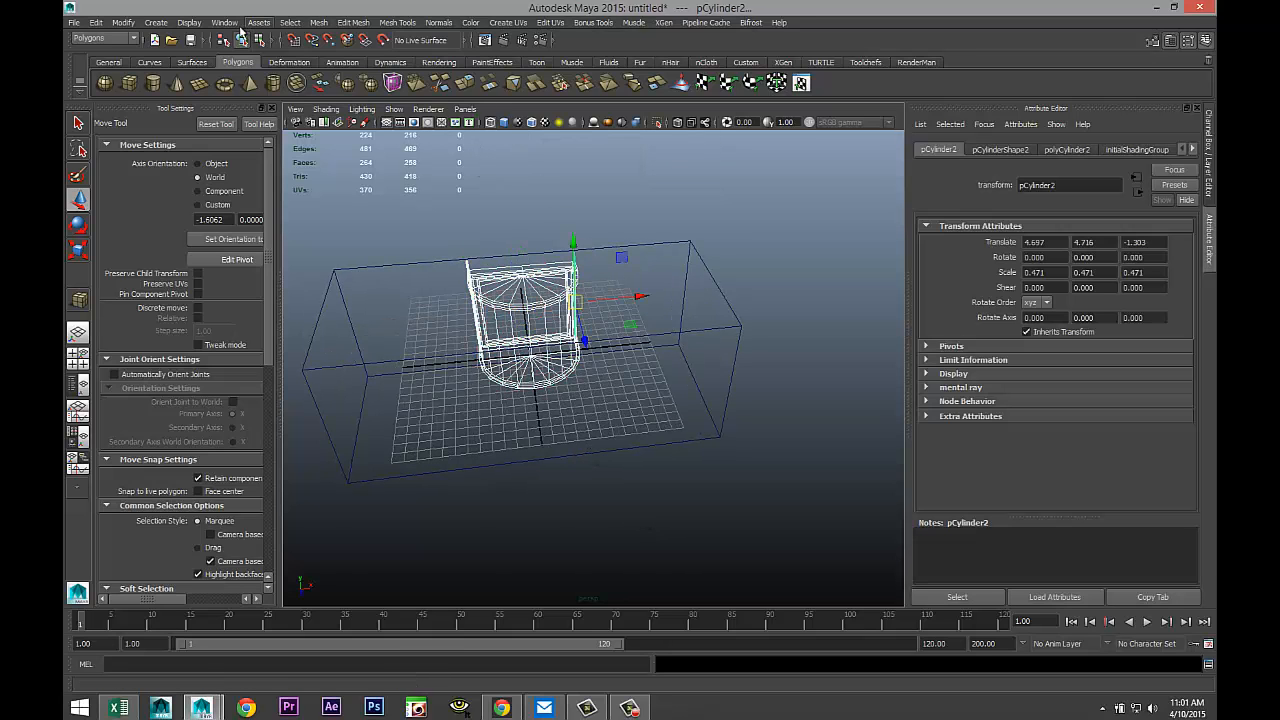
pyautogui.click(311, 24)
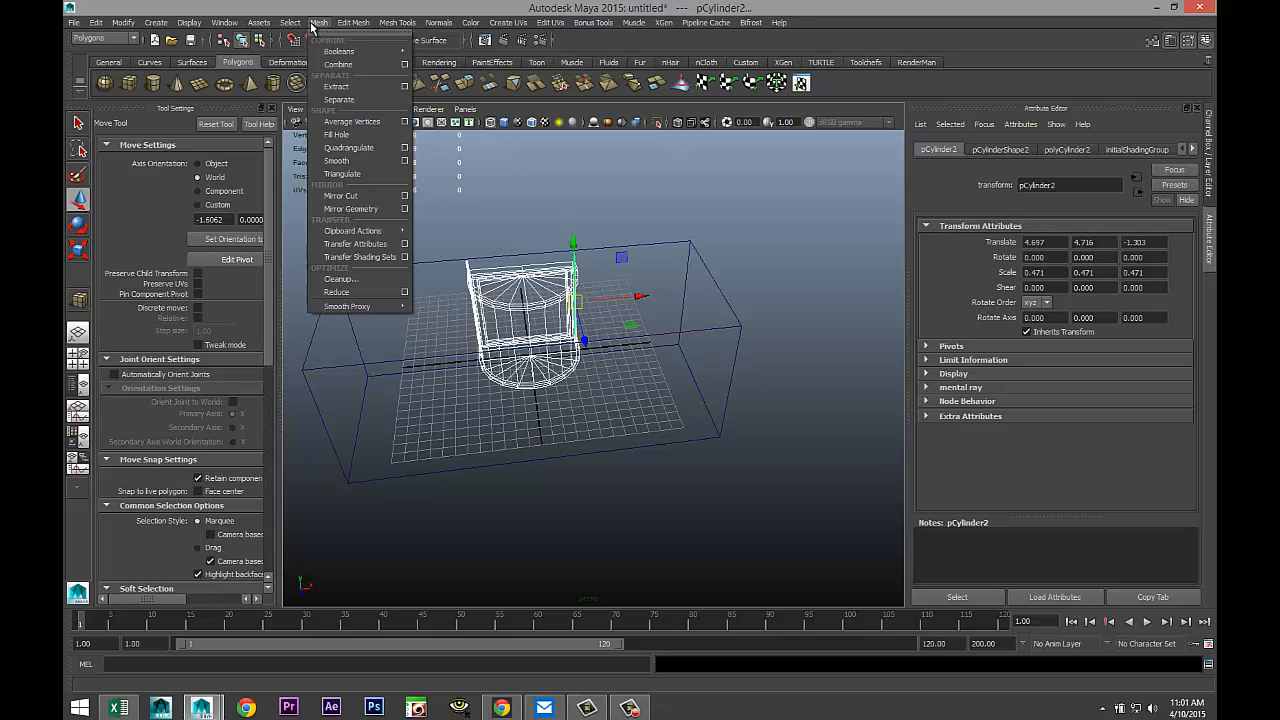
pyautogui.click(350, 65)
pyautogui.press('r')
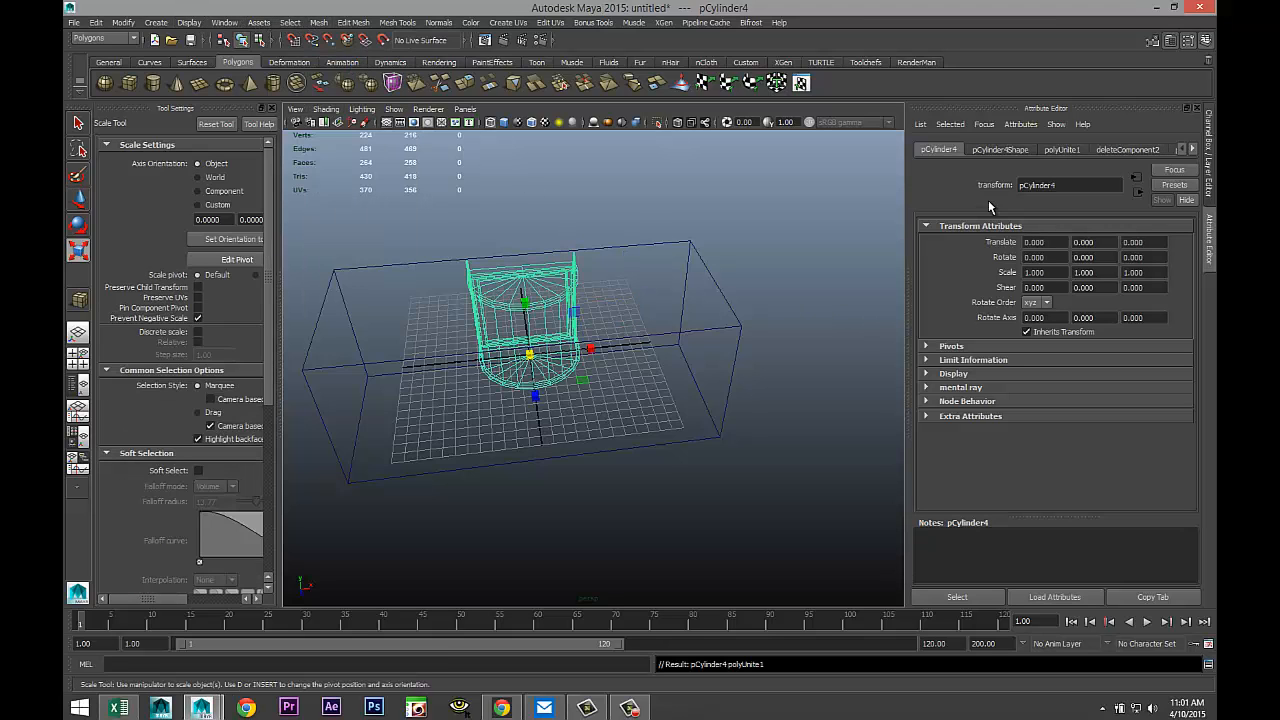
pyautogui.click(1025, 152)
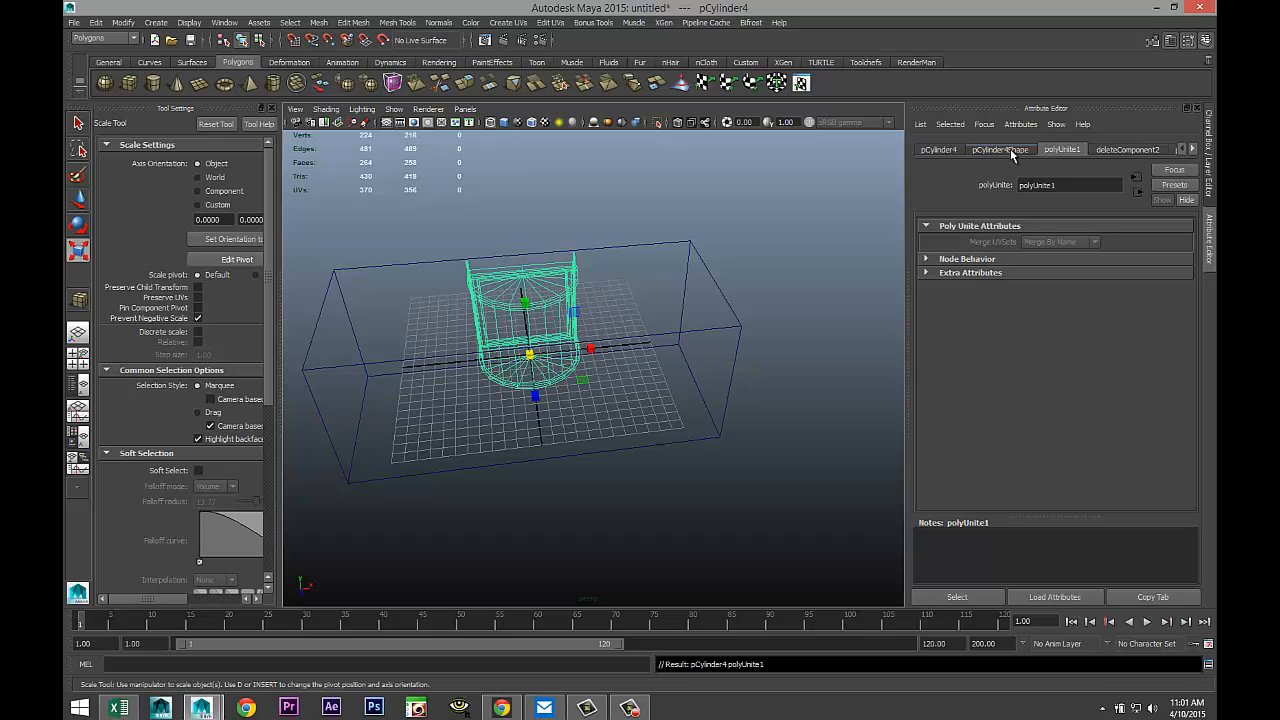
# Step: Move the large cube back along Z to about -11.9, behind the half cylinder, and return to shaded display
pyautogui.keyDown('alt'); pyautogui.moveTo(741, 406); pyautogui.dragTo(700, 415); pyautogui.keyUp('alt')
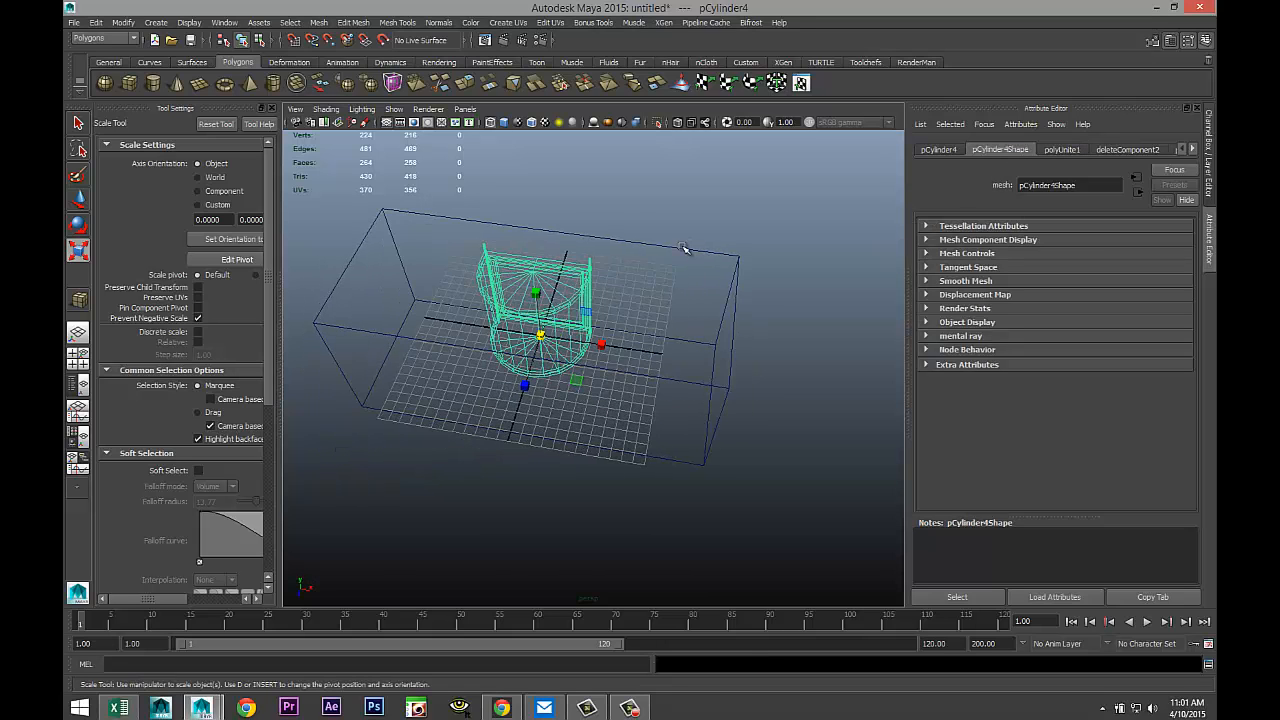
pyautogui.click(686, 250)
pyautogui.keyDown('alt'); pyautogui.moveTo(651, 467); pyautogui.dragTo(661, 497); pyautogui.keyUp('alt')
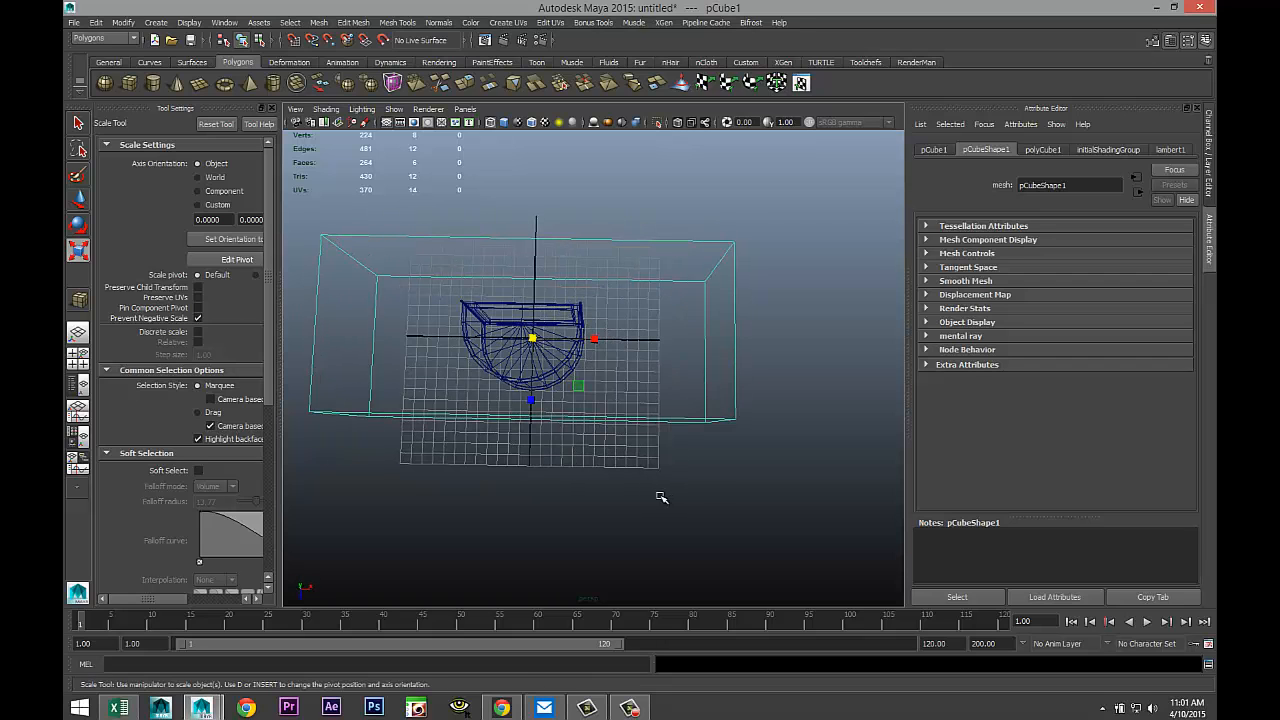
pyautogui.press('w')
pyautogui.moveTo(529, 403); pyautogui.dragTo(535, 286)
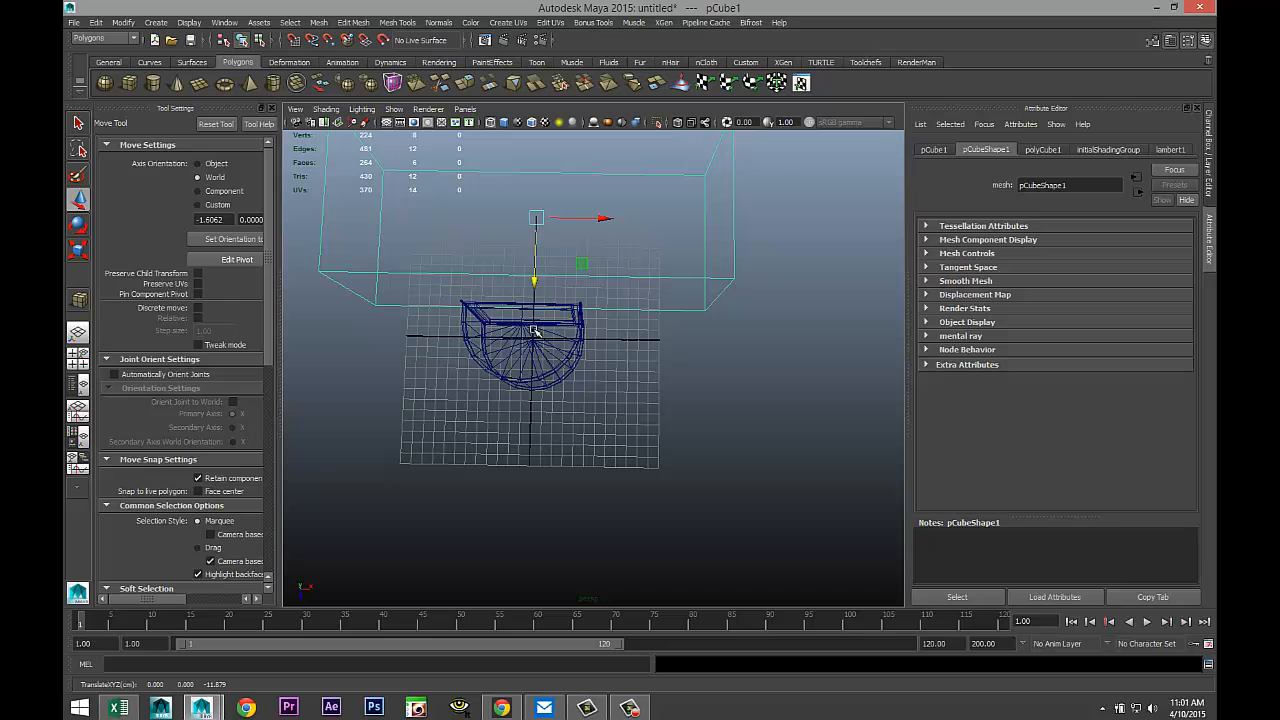
pyautogui.press('5')
pyautogui.keyDown('alt'); pyautogui.moveTo(615, 450); pyautogui.dragTo(642, 410); pyautogui.keyUp('alt')
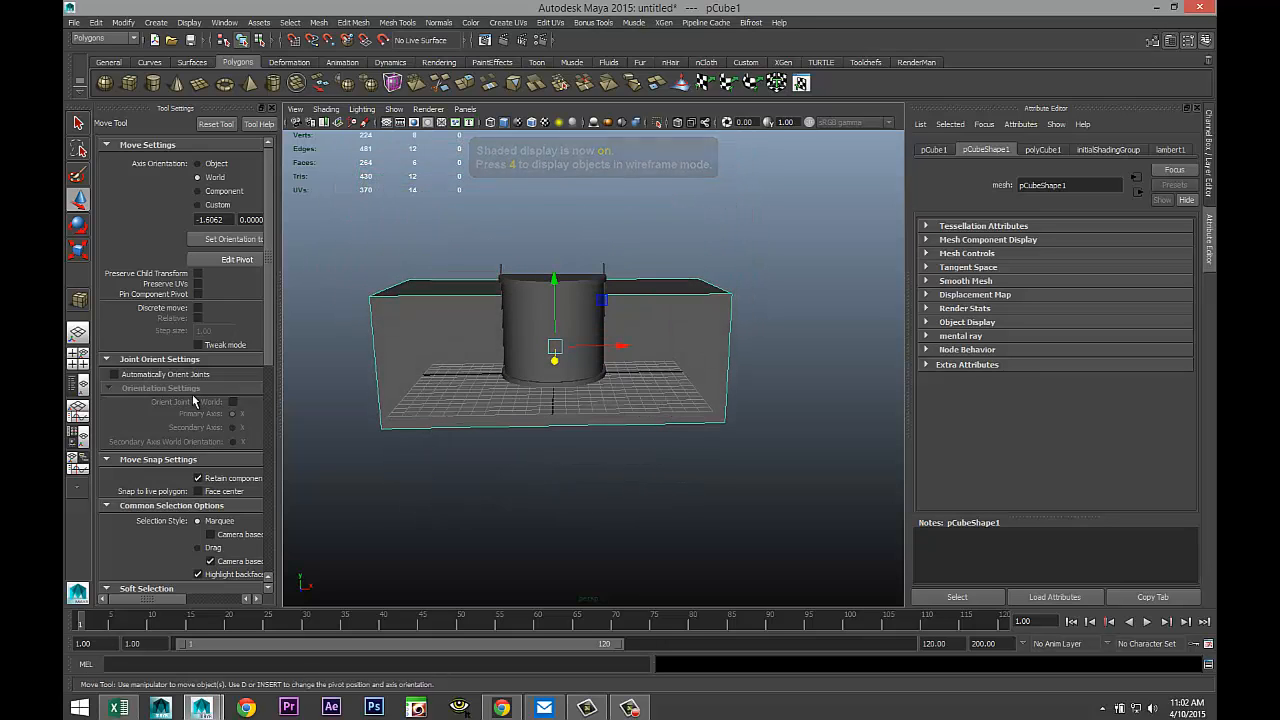
# Step: Insert two evenly spaced vertical edge loops across the large cube's width and scale them slightly apart along X
pyautogui.press('space')
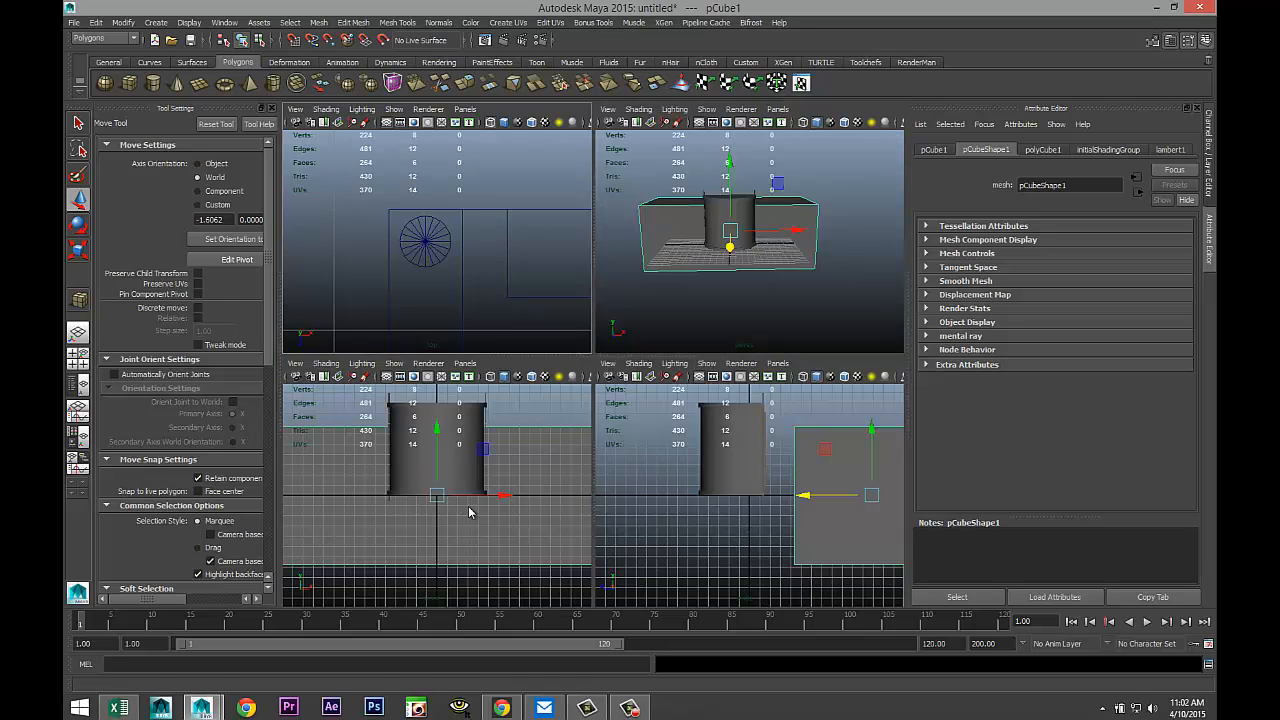
pyautogui.press('space')
pyautogui.keyDown('alt'); pyautogui.moveTo(636, 445); pyautogui.dragTo(600, 509, button='middle'); pyautogui.keyUp('alt')
pyautogui.click(397, 22)
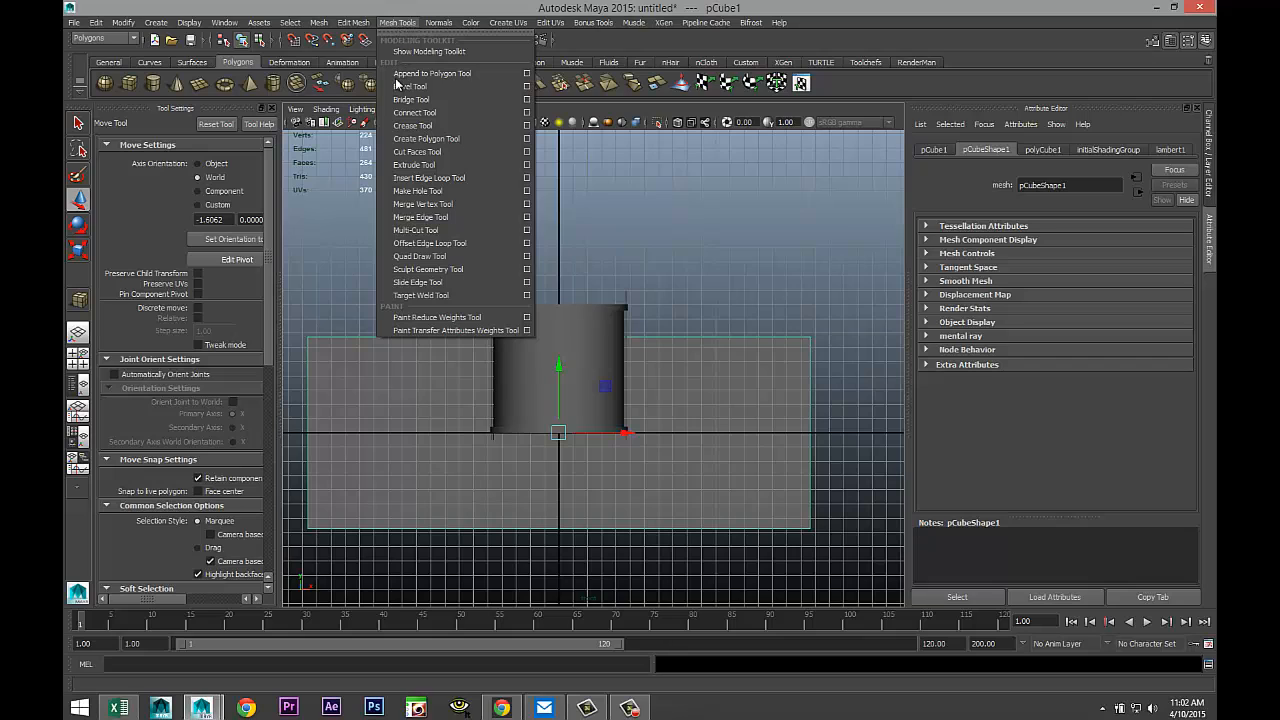
pyautogui.click(496, 177)
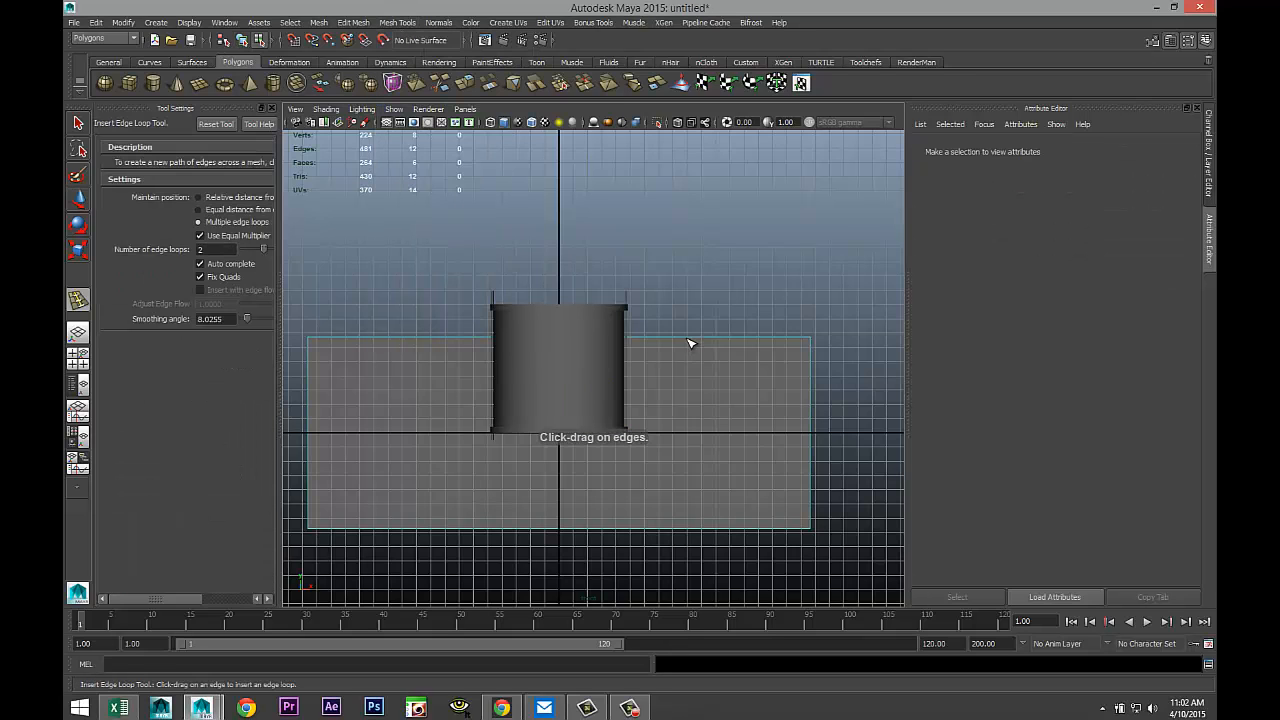
pyautogui.click(690, 342)
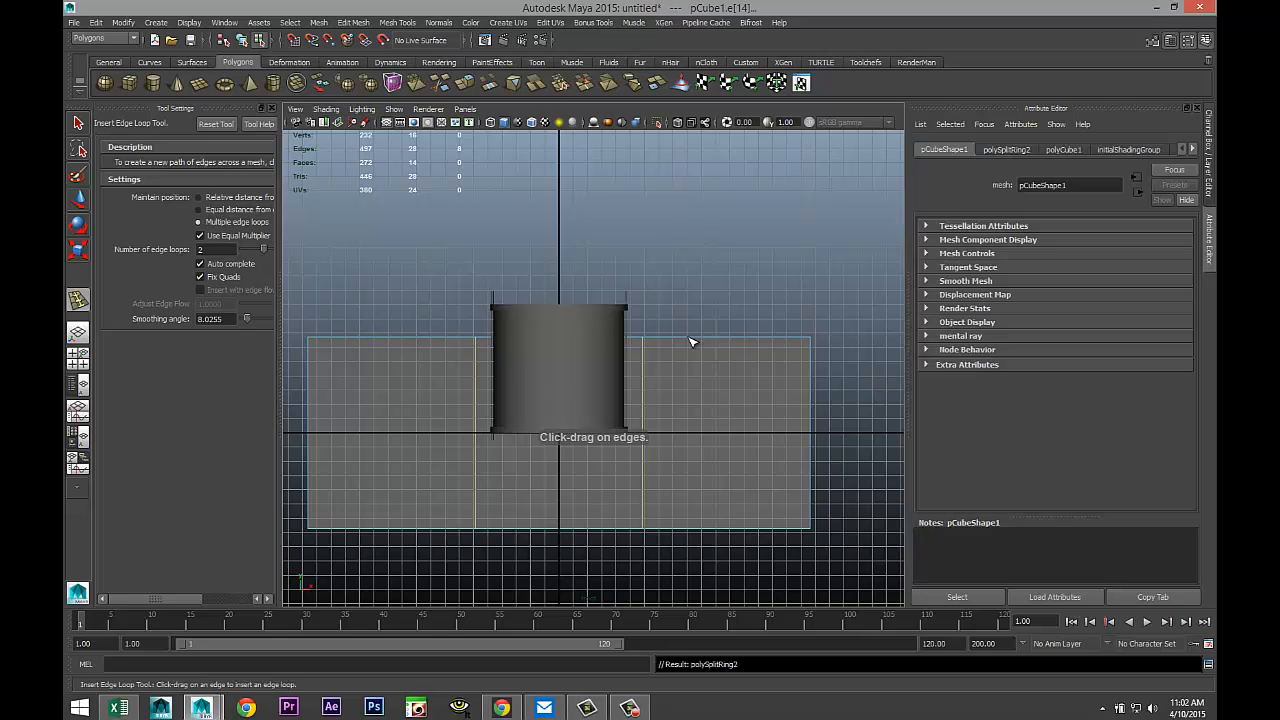
pyautogui.press('r')
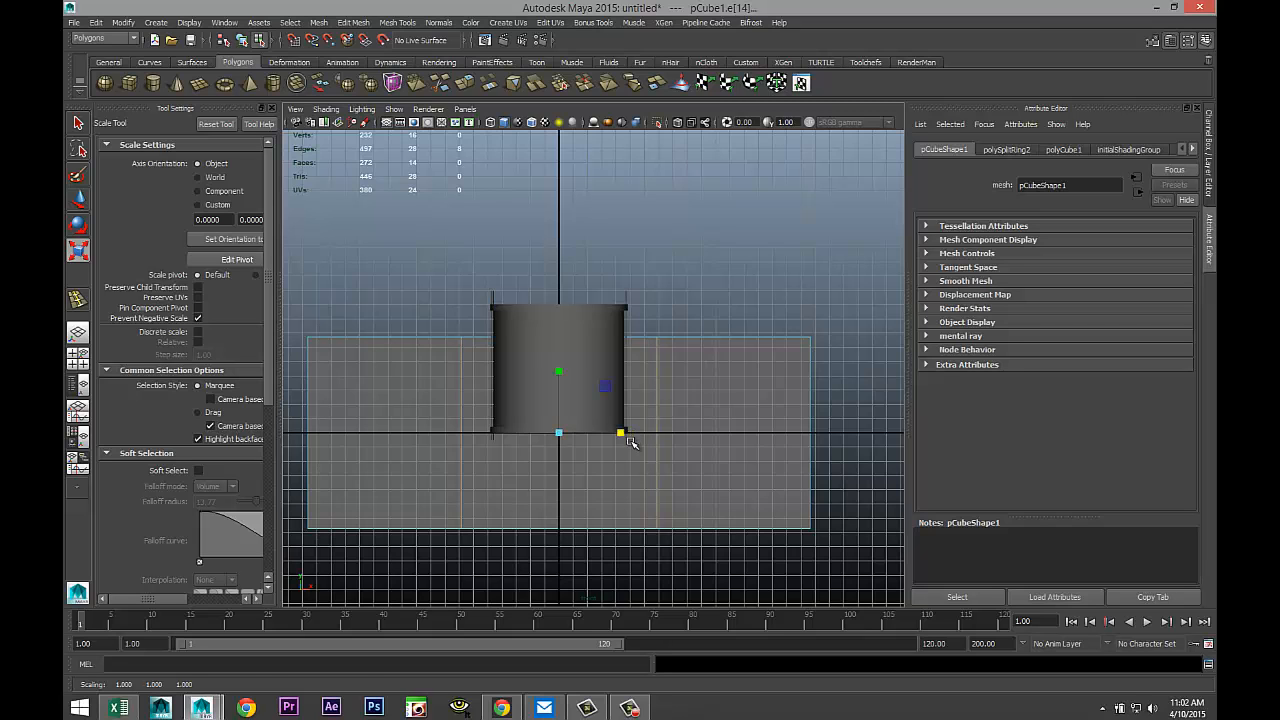
pyautogui.scroll(-2, 630, 443)
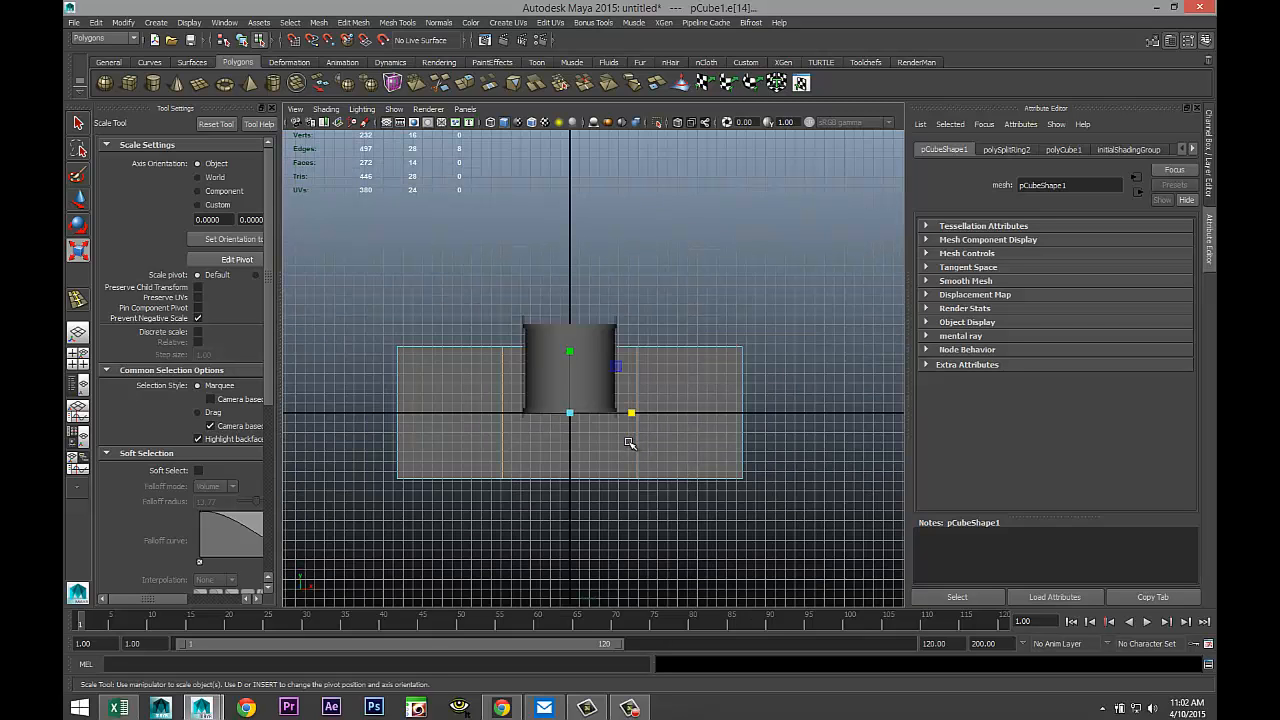
# Step: Return to object selection on the large cube and raise it along Y to about 8.3
pyautogui.click(77, 359)
pyautogui.press('space')
pyautogui.keyDown('alt'); pyautogui.moveTo(712, 382); pyautogui.dragTo(541, 432); pyautogui.keyUp('alt')
pyautogui.moveTo(705, 413); pyautogui.dragTo(735, 365, button='right')
pyautogui.press('w')
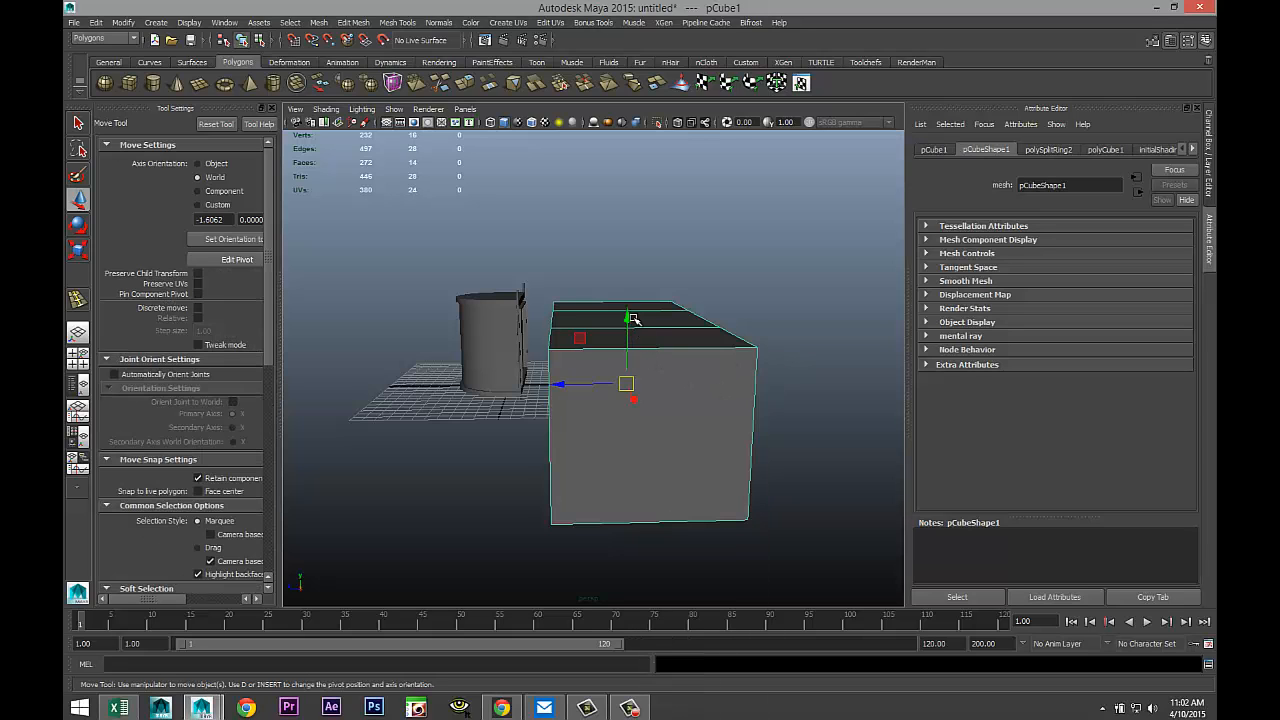
pyautogui.keyDown('alt'); pyautogui.moveTo(629, 314); pyautogui.dragTo(622, 247); pyautogui.keyUp('alt')
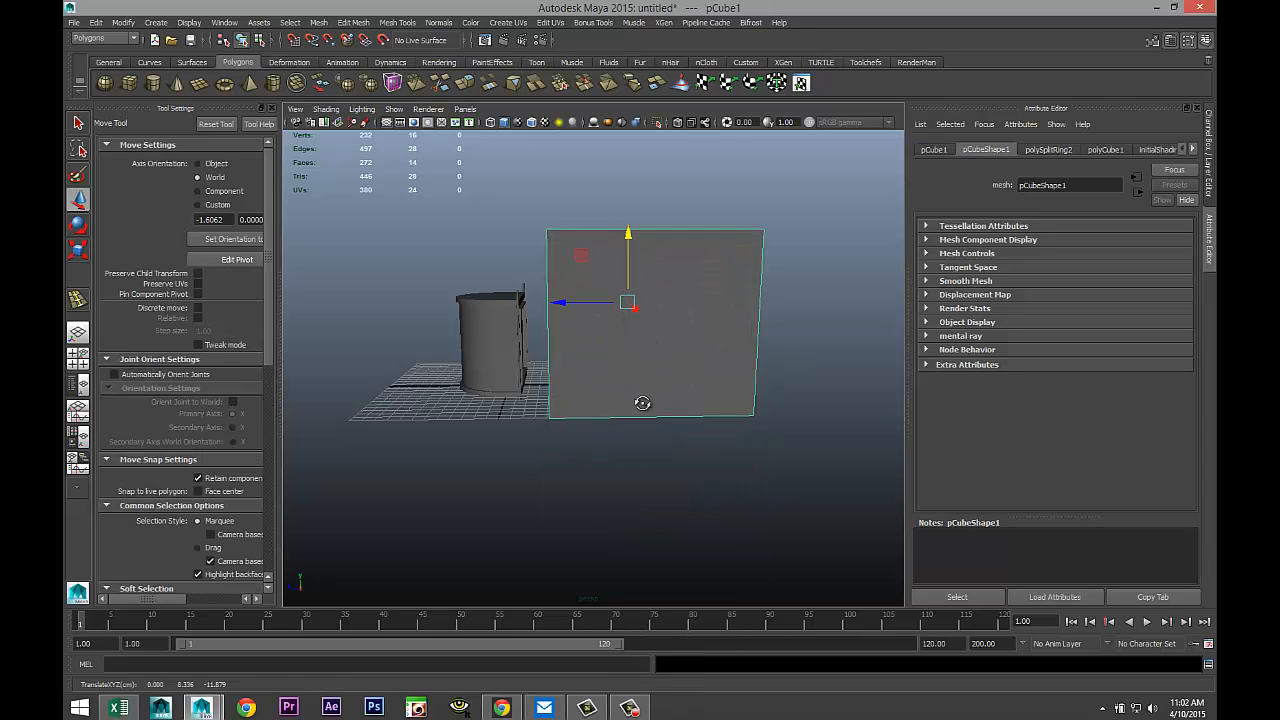
pyautogui.keyDown('alt'); pyautogui.moveTo(643, 403); pyautogui.dragTo(646, 388); pyautogui.keyUp('alt')
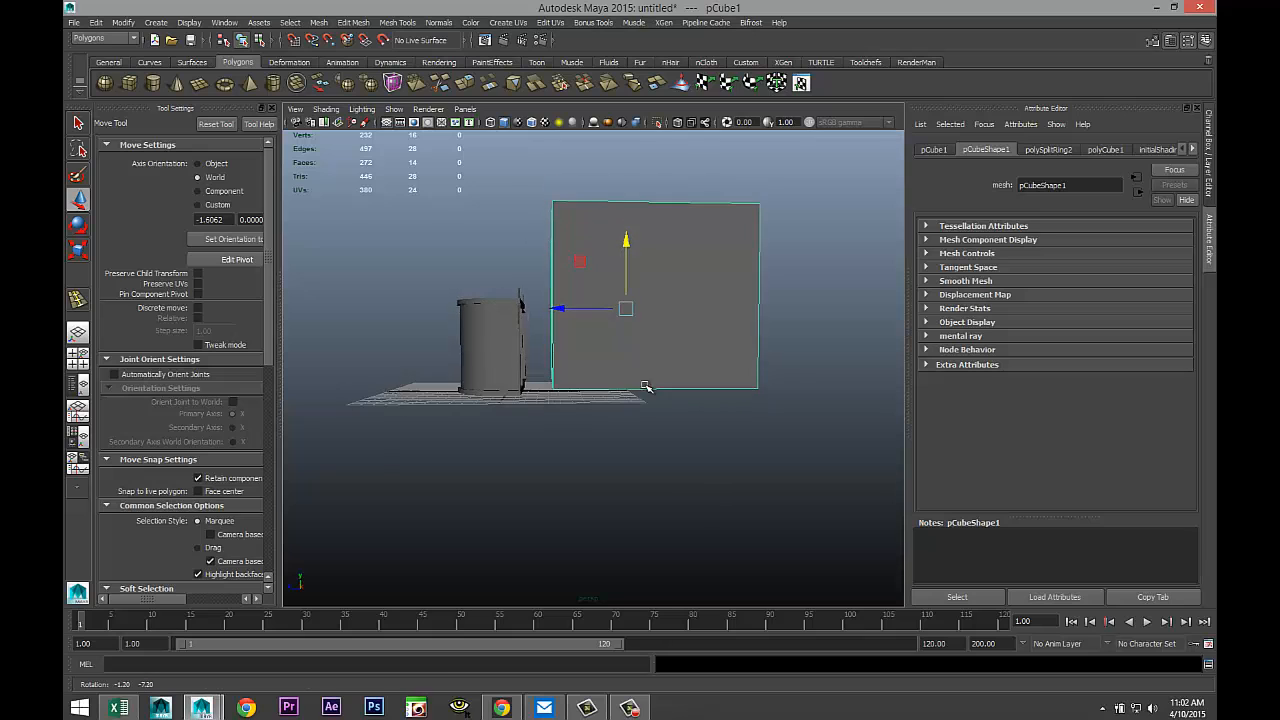
# Step: In the side view, lower the large cube to Y about 6.7 so its base rests on the ground line
pyautogui.click(88, 368)
pyautogui.press('space')
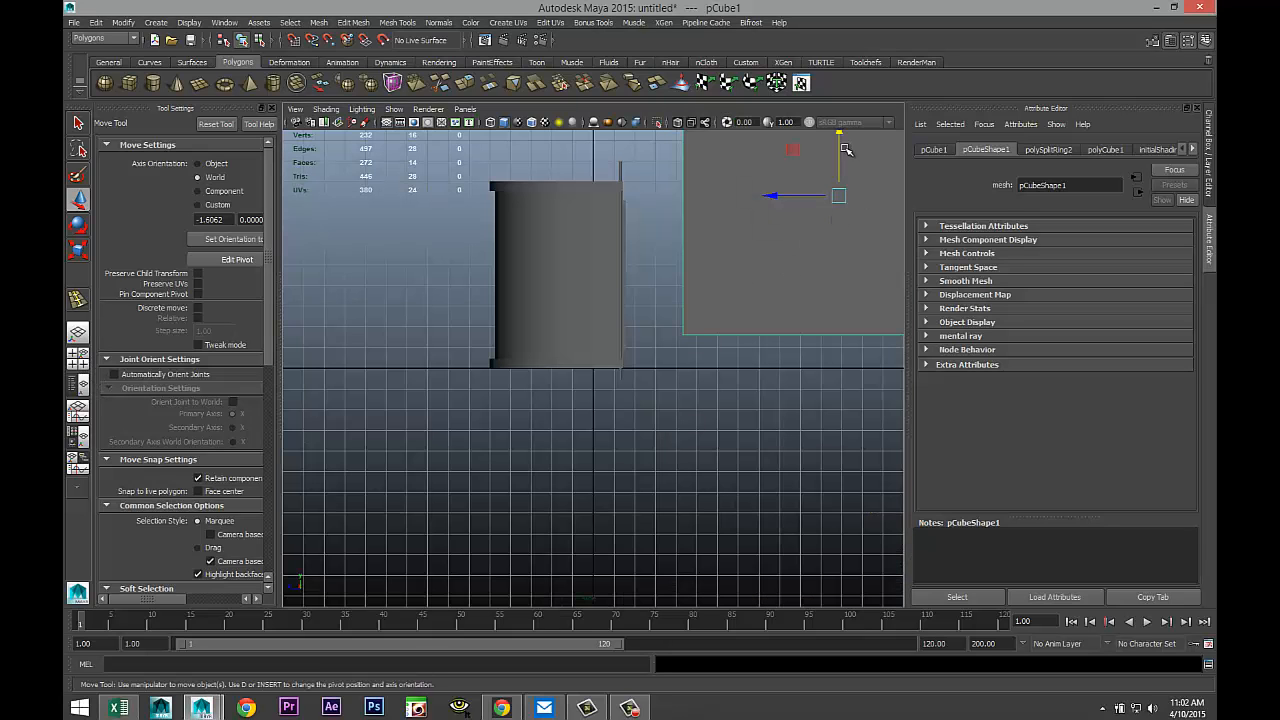
pyautogui.moveTo(841, 148); pyautogui.dragTo(848, 188)
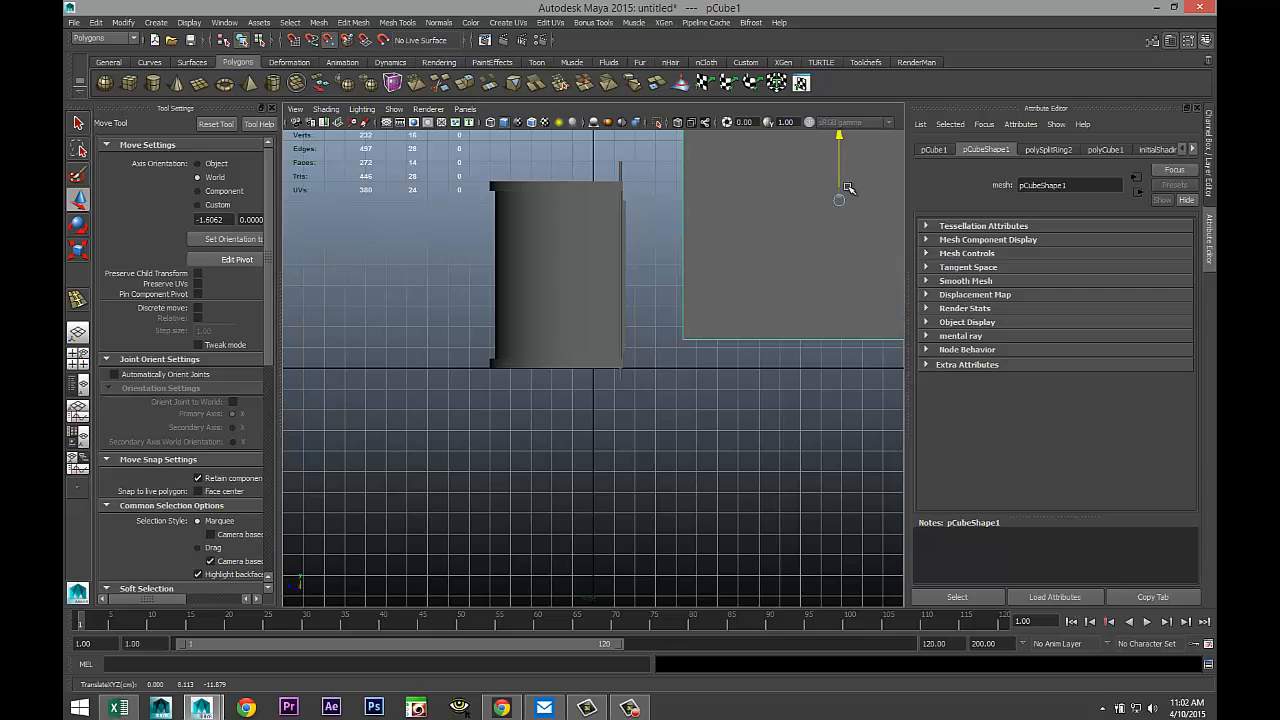
pyautogui.moveTo(847, 263); pyautogui.dragTo(837, 229)
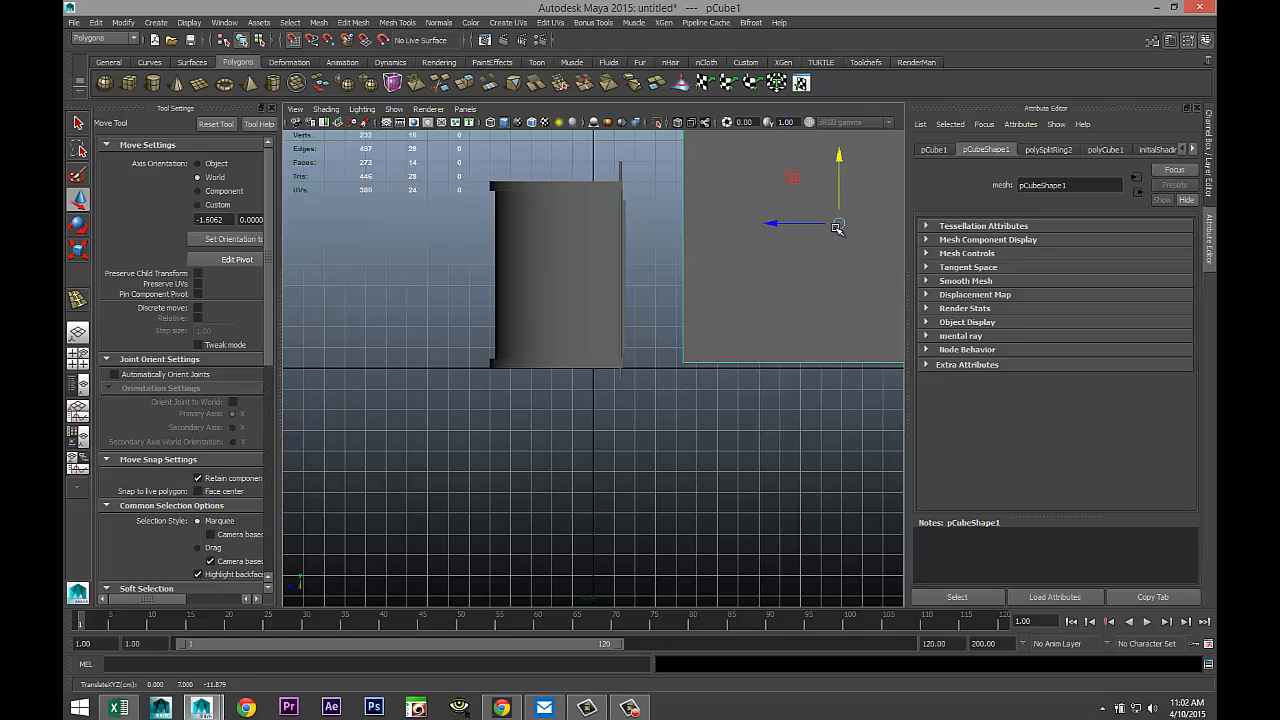
pyautogui.moveTo(840, 157); pyautogui.dragTo(839, 162)
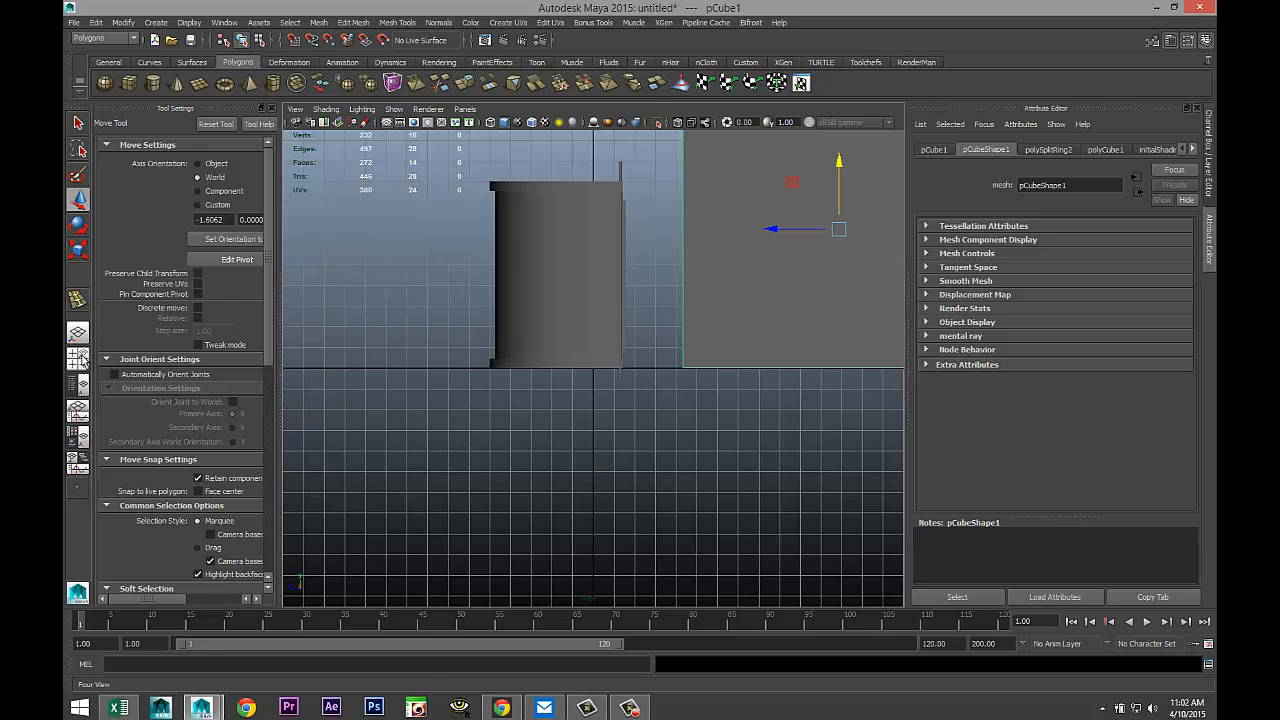
# Step: Extrude the two outer front faces of the large cube forward to Z about 4.9, on both sides of the half cylinder
pyautogui.press('space')
pyautogui.press('space')
pyautogui.keyDown('alt'); pyautogui.moveTo(578, 393); pyautogui.dragTo(717, 372); pyautogui.keyUp('alt')
pyautogui.moveTo(704, 326)
pyautogui.mouseDown(button='right')
pyautogui.moveTo(700, 345)
pyautogui.moveTo(694, 320)
pyautogui.mouseUp(button='right')
pyautogui.click(694, 320)
pyautogui.keyDown('shift'); pyautogui.click(392, 305); pyautogui.keyUp('shift')
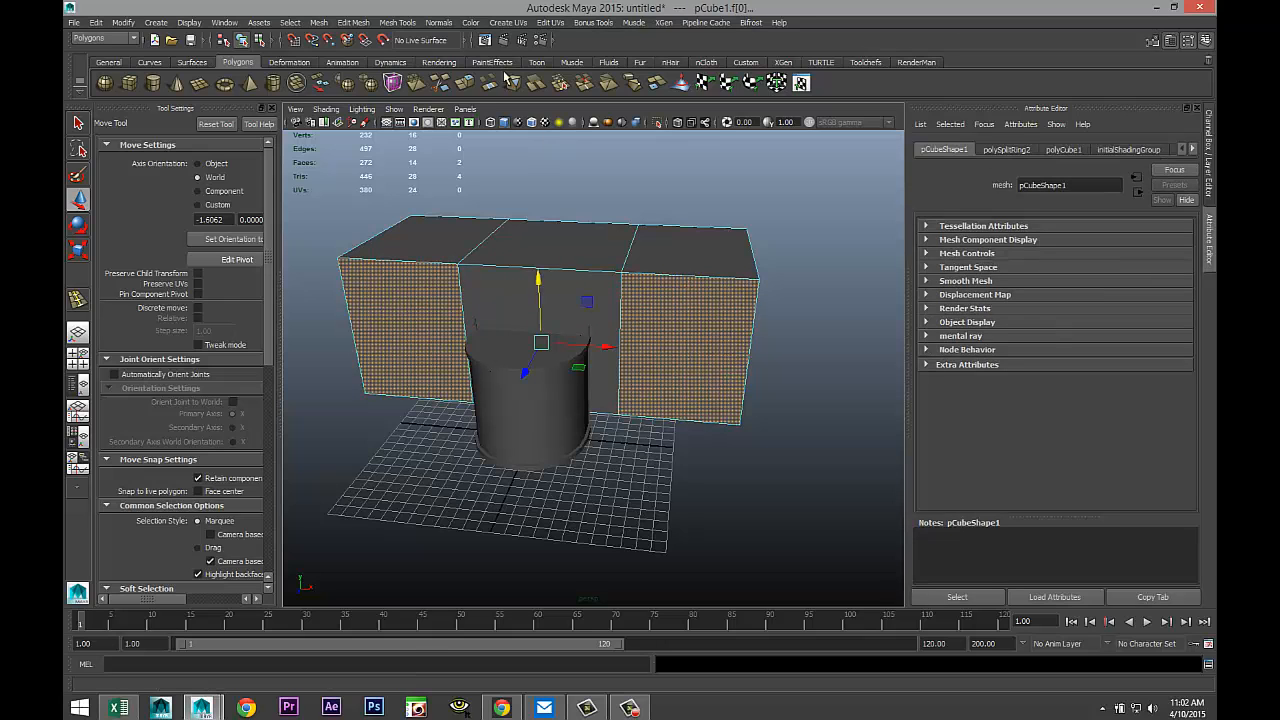
pyautogui.click(353, 22)
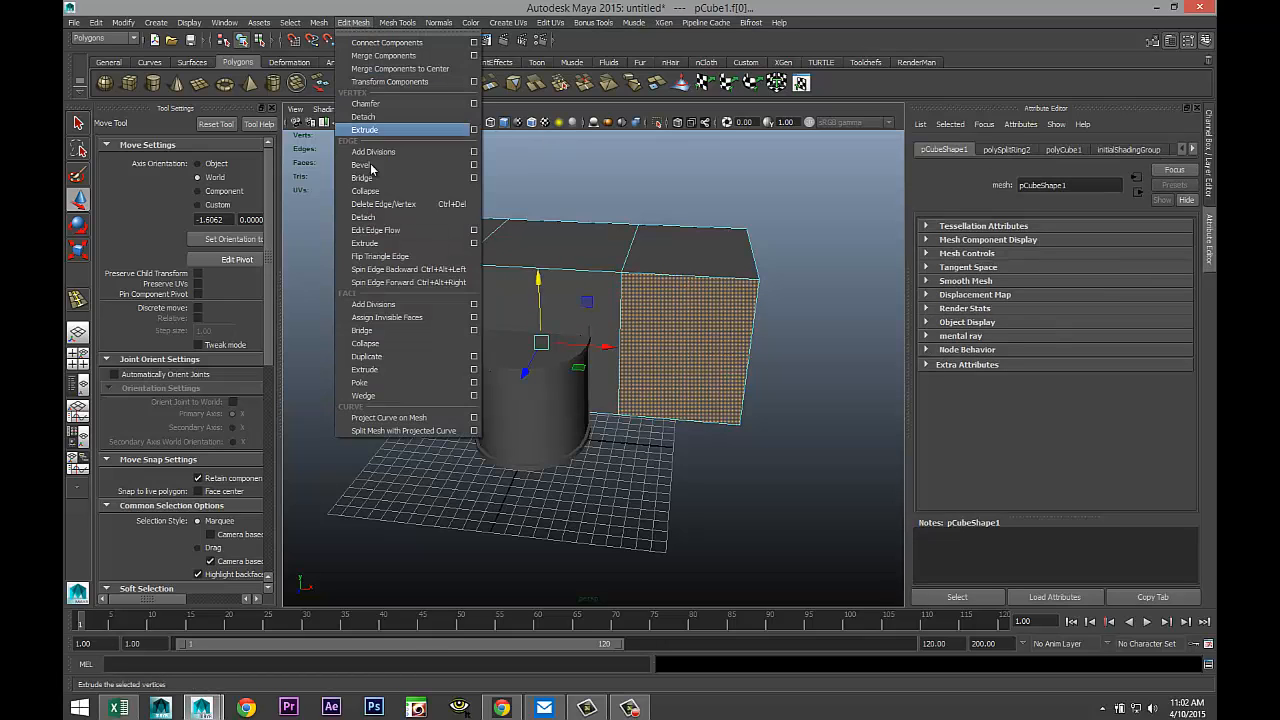
pyautogui.click(415, 368)
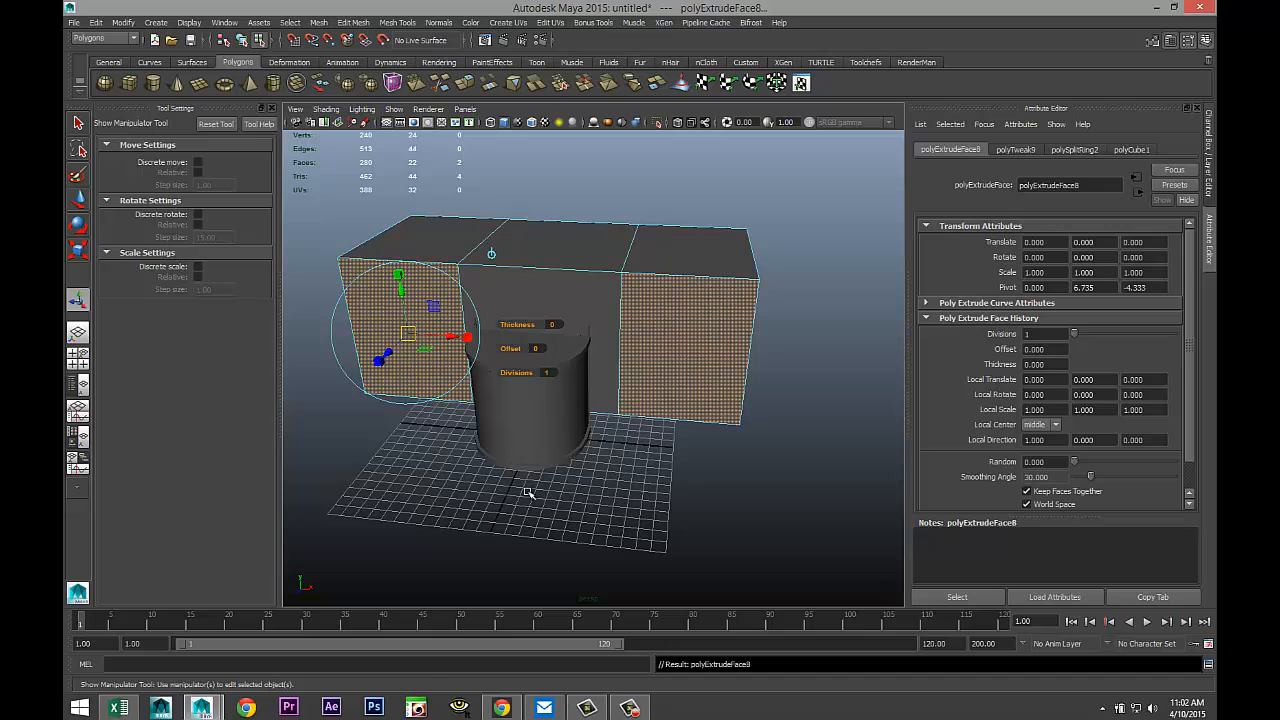
pyautogui.press('w')
pyautogui.moveTo(523, 373); pyautogui.dragTo(503, 450)
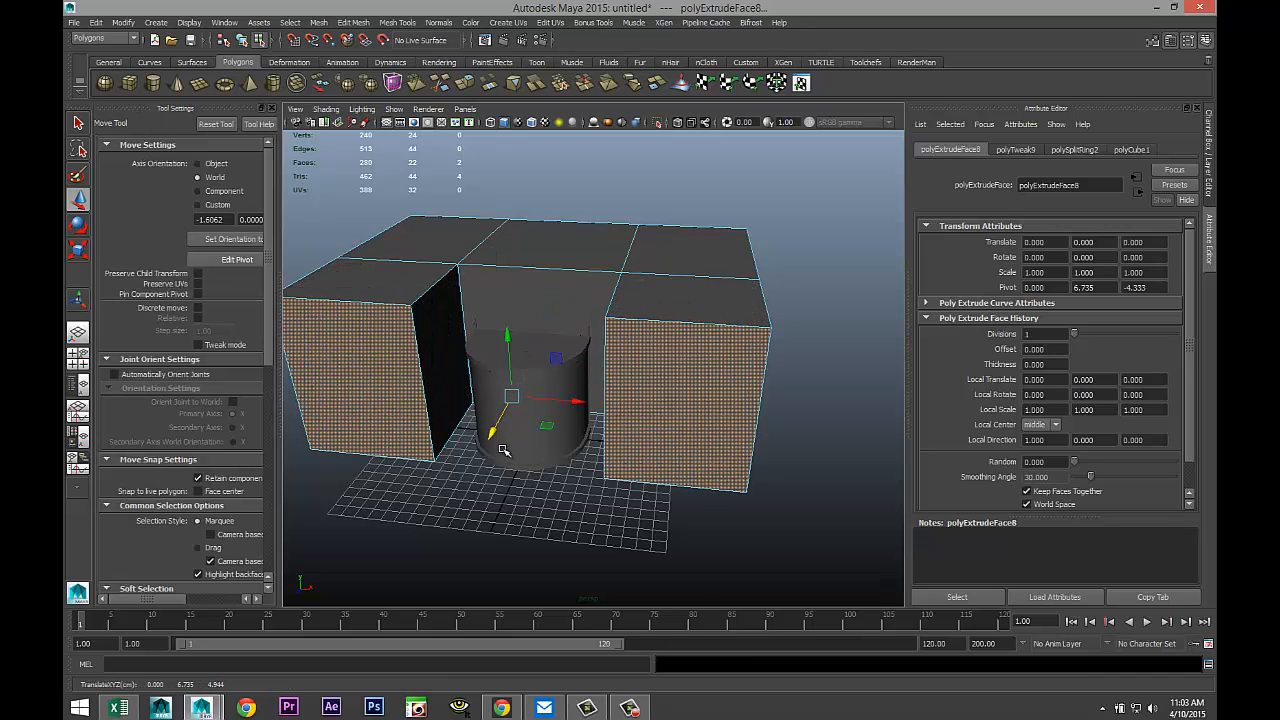
# Step: Select all five top faces of the U-shaped block and extrude them upward to Y about 119.5
pyautogui.keyDown('alt'); pyautogui.moveTo(511, 497); pyautogui.dragTo(474, 514); pyautogui.keyUp('alt')
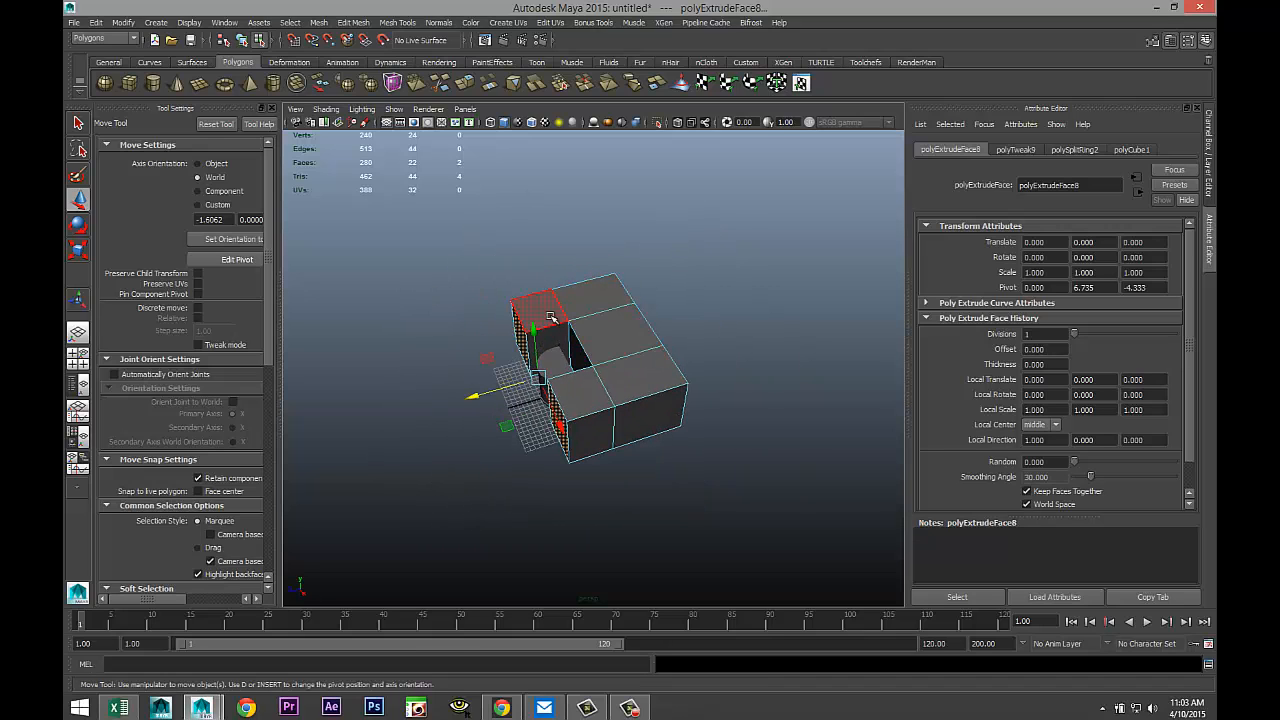
pyautogui.click(550, 317)
pyautogui.keyDown('shift'); pyautogui.click(587, 304); pyautogui.keyUp('shift')
pyautogui.keyDown('shift'); pyautogui.click(614, 337); pyautogui.keyUp('shift')
pyautogui.keyDown('shift'); pyautogui.click(642, 373); pyautogui.keyUp('shift')
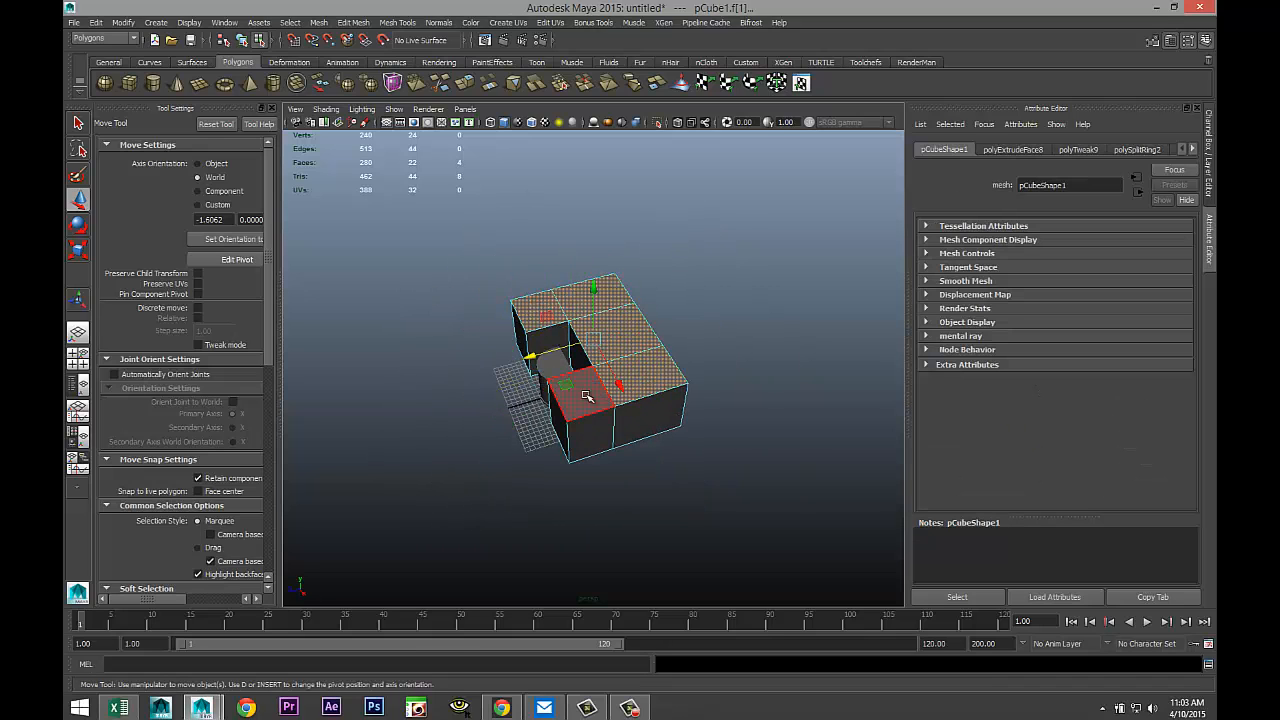
pyautogui.keyDown('shift'); pyautogui.click(587, 397); pyautogui.keyUp('shift')
pyautogui.click(356, 22)
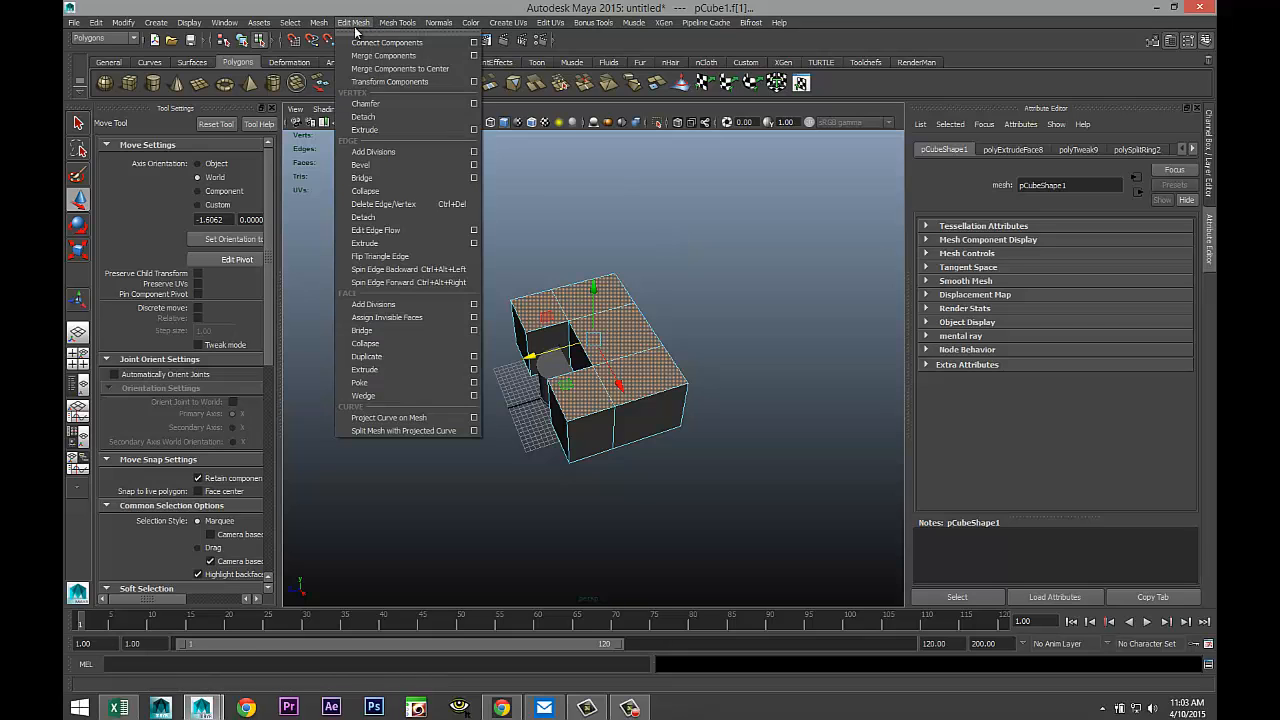
pyautogui.click(408, 369)
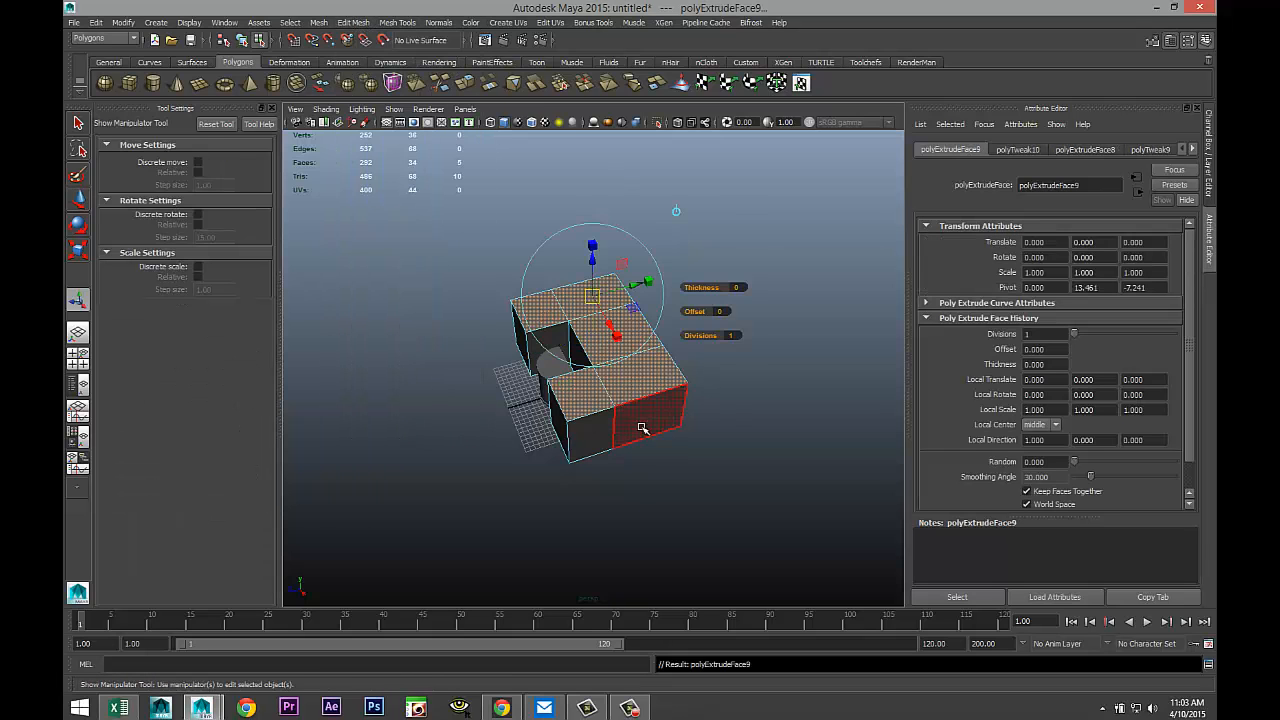
pyautogui.scroll(-4, 660, 415)
pyautogui.keyDown('alt'); pyautogui.moveTo(677, 410); pyautogui.dragTo(665, 451); pyautogui.keyUp('alt')
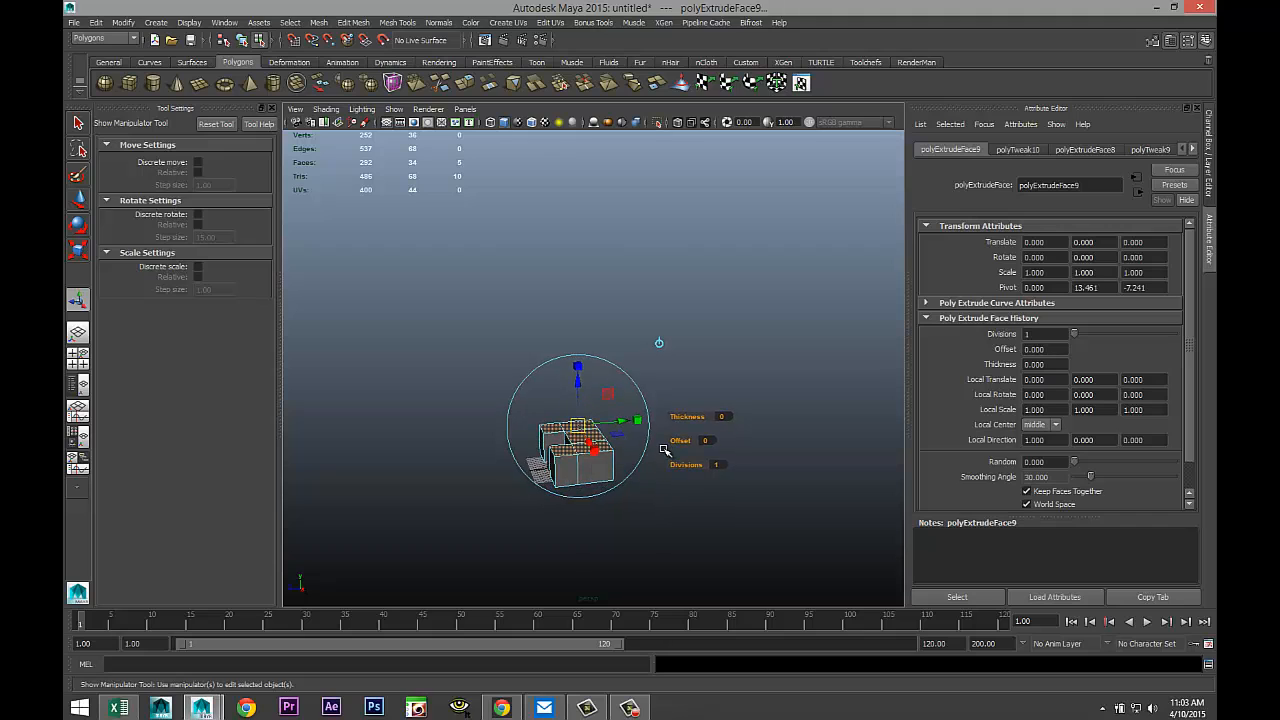
pyautogui.press('w')
pyautogui.moveTo(578, 392); pyautogui.dragTo(558, 88)
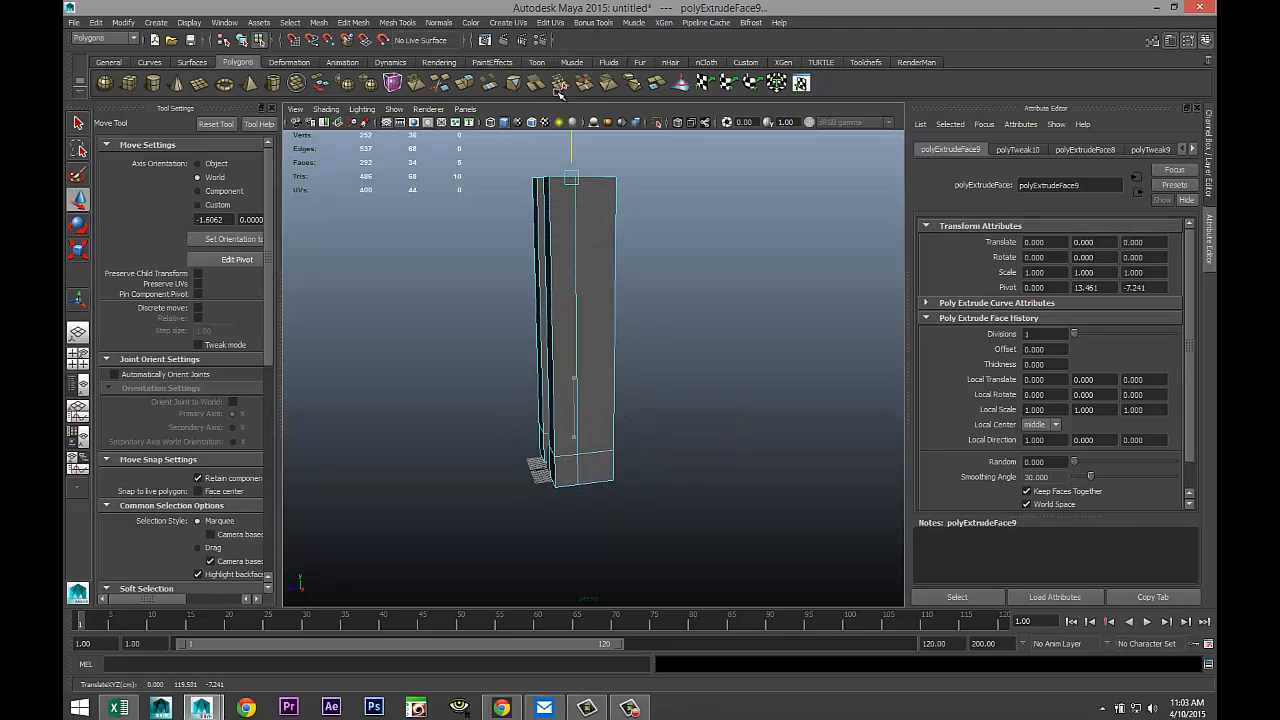
# Step: Raise the extruded top faces further to Y about 170 and clear the face selection
pyautogui.moveTo(531, 392)
pyautogui.keyDown('alt'); pyautogui.mouseDown()
pyautogui.moveTo(610, 384)
pyautogui.moveTo(527, 395)
pyautogui.mouseUp(); pyautogui.keyUp('alt')
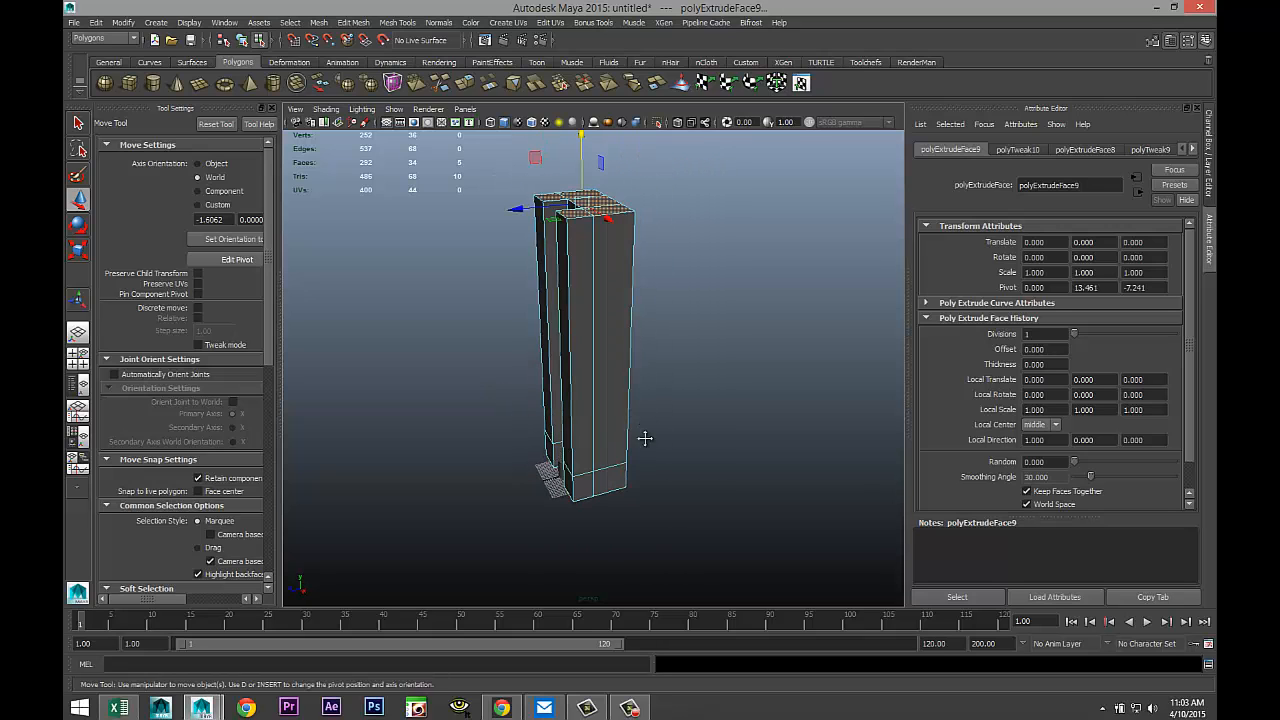
pyautogui.keyDown('alt'); pyautogui.moveTo(646, 439); pyautogui.dragTo(640, 493); pyautogui.keyUp('alt')
pyautogui.moveTo(571, 228); pyautogui.dragTo(603, 63)
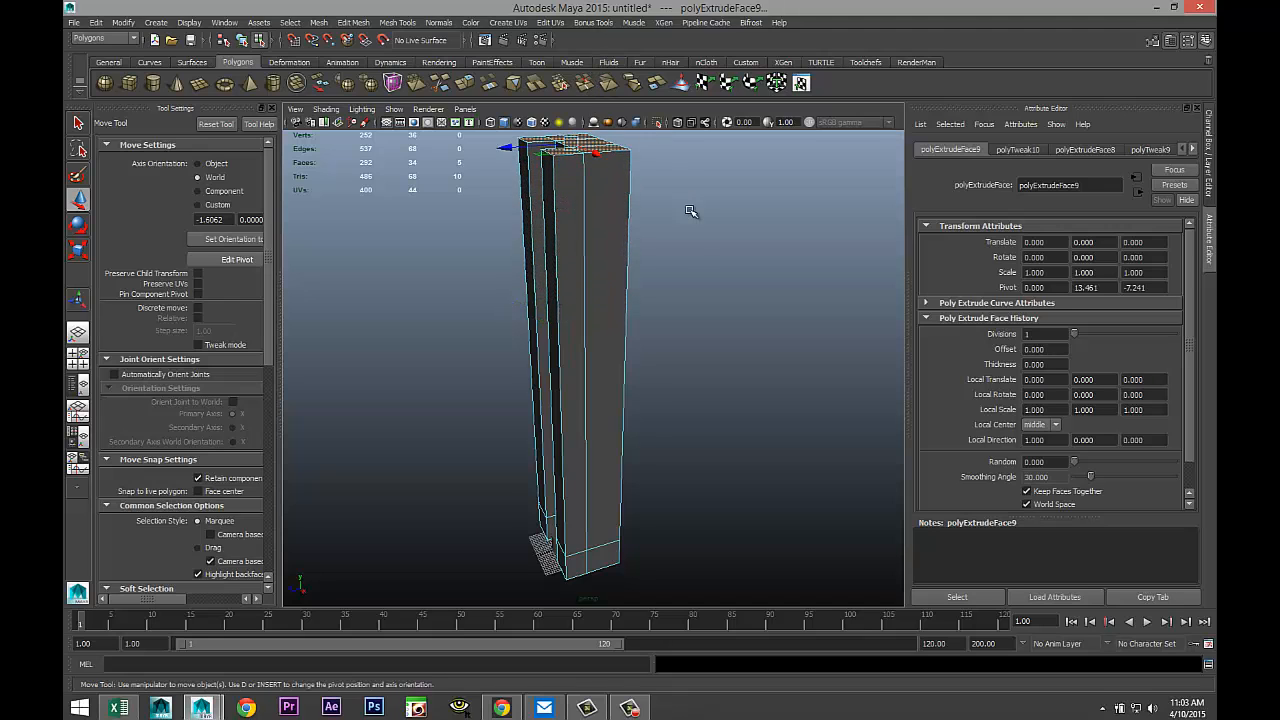
pyautogui.scroll(-4, 677, 263)
pyautogui.scroll(4, 669, 340)
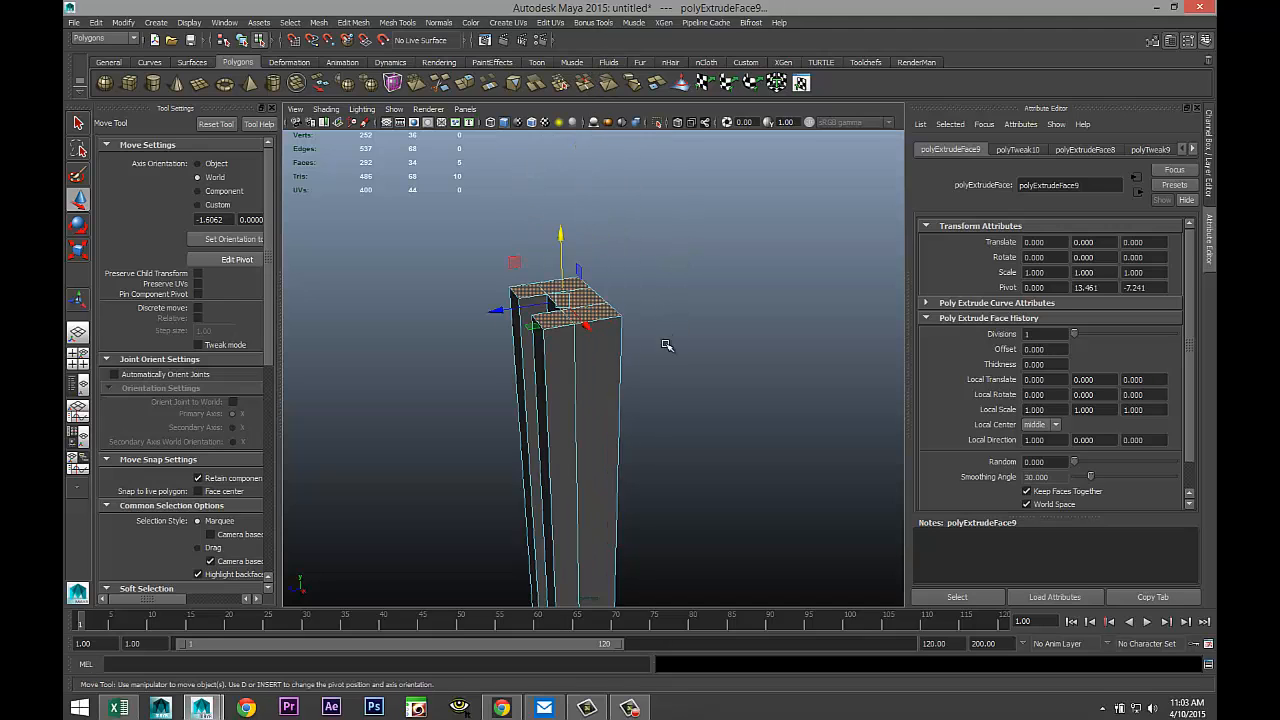
pyautogui.keyDown('alt'); pyautogui.moveTo(654, 357); pyautogui.dragTo(702, 357); pyautogui.keyUp('alt')
pyautogui.keyDown('alt'); pyautogui.moveTo(698, 358); pyautogui.dragTo(594, 359, button='middle'); pyautogui.keyUp('alt')
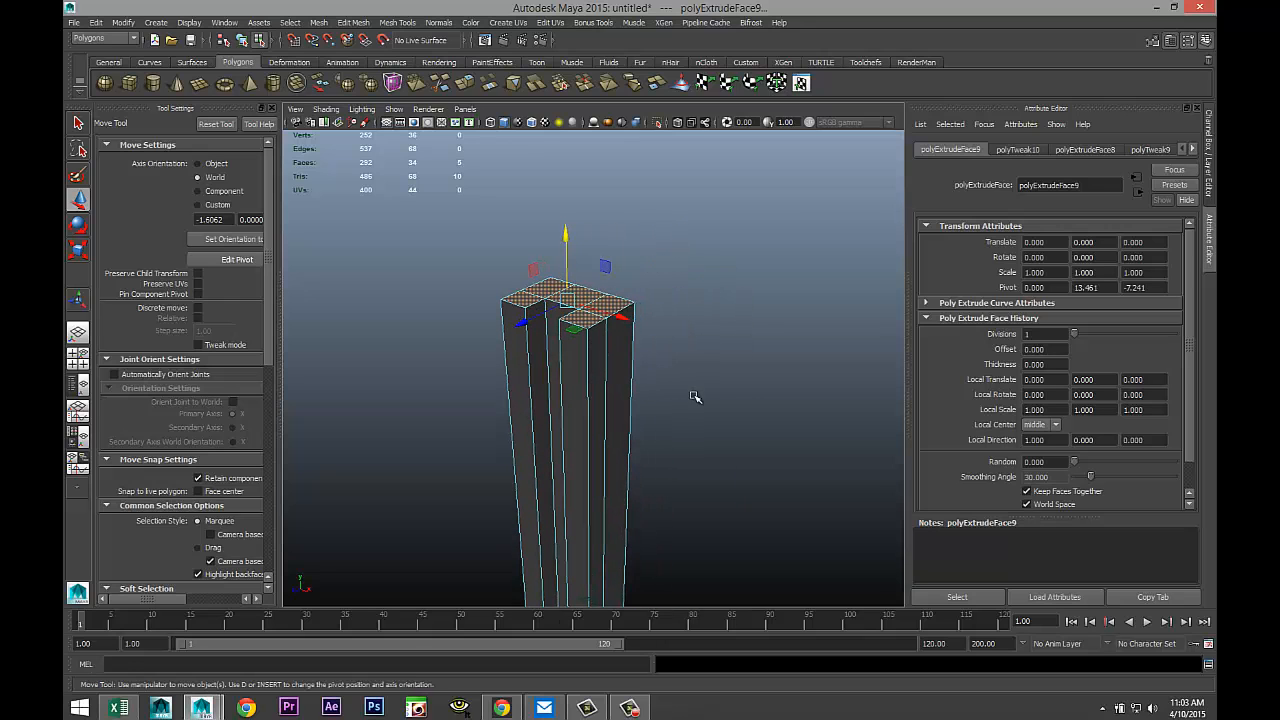
pyautogui.click(715, 386)
# Step: Select the four front top vertices of the tower's two arms and move them back along Z to about -3.2, nearly level with the recess
pyautogui.scroll(5, 714, 386)
pyautogui.keyDown('alt'); pyautogui.moveTo(701, 384); pyautogui.dragTo(684, 391); pyautogui.keyUp('alt')
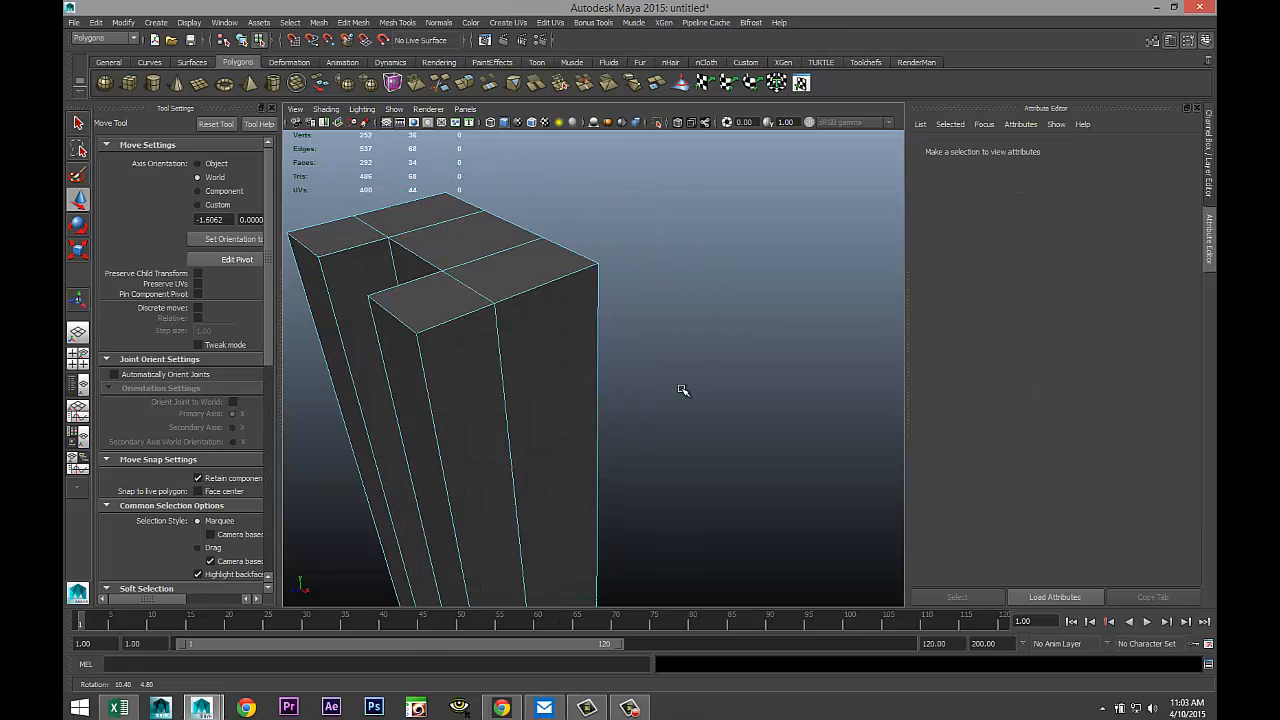
pyautogui.rightClick(411, 335)
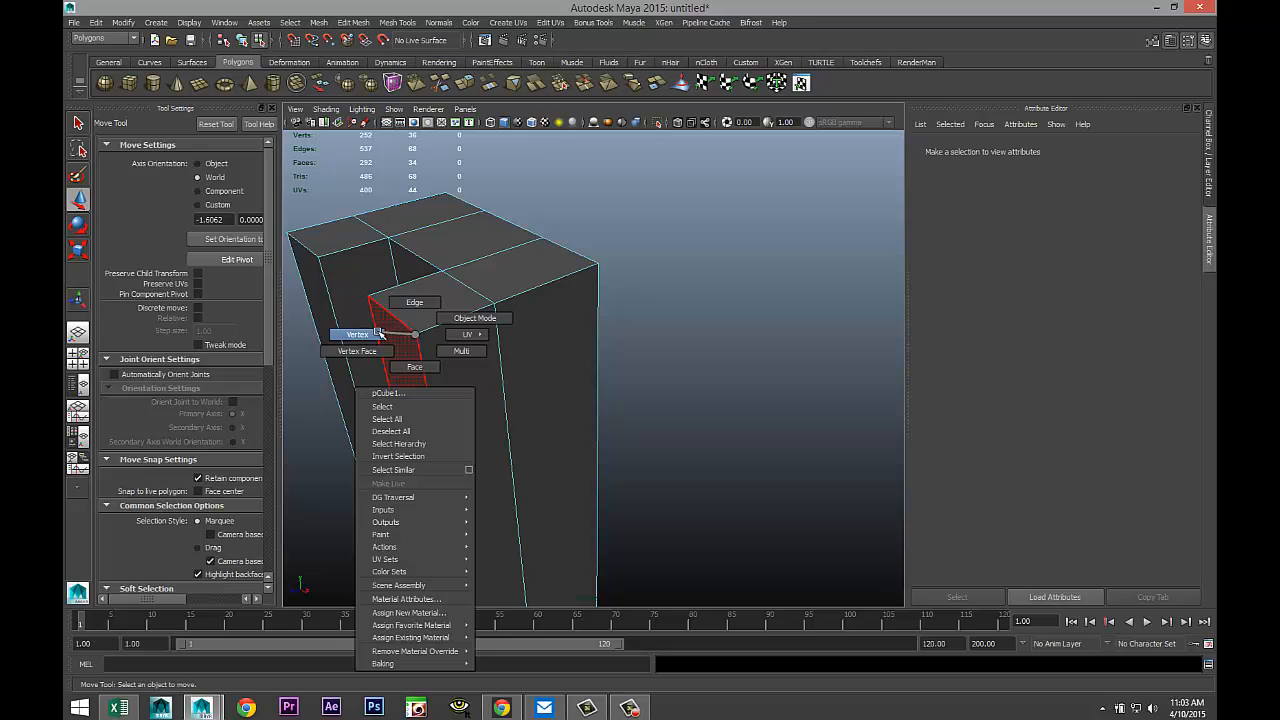
pyautogui.click(378, 333)
pyautogui.click(416, 332)
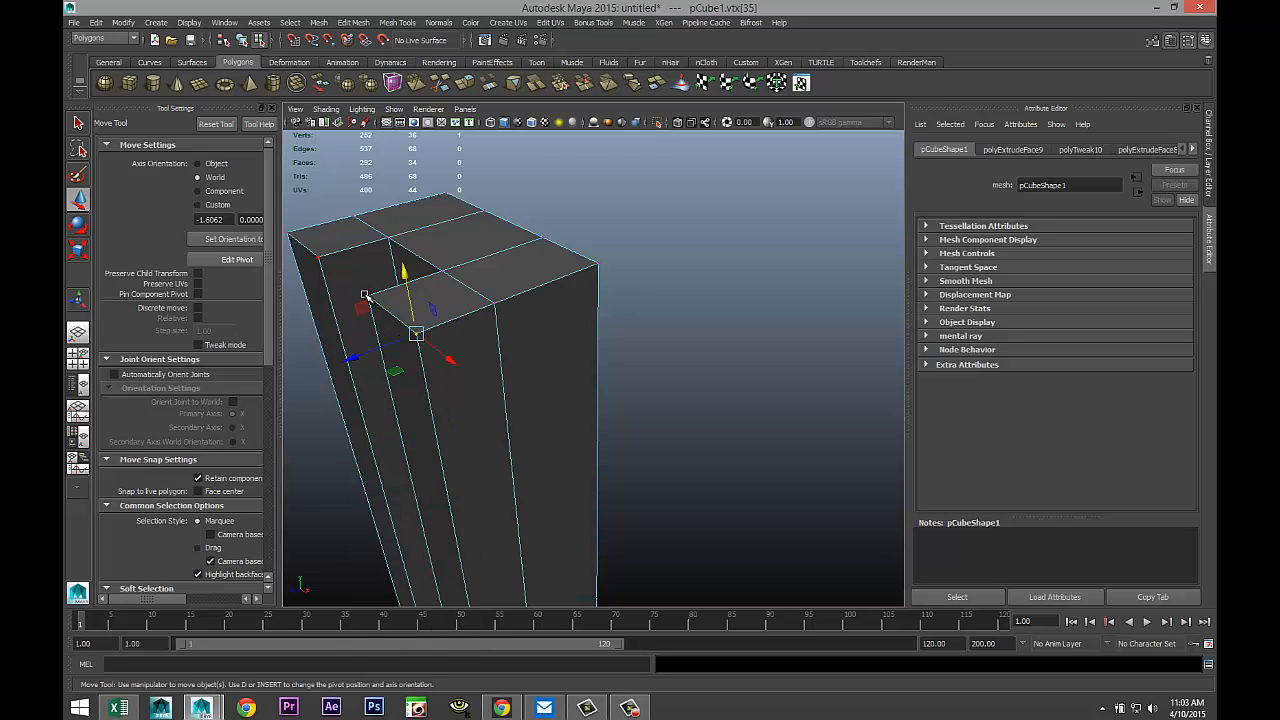
pyautogui.click(363, 292)
pyautogui.hotkey('ctrl', 'z')
pyautogui.keyDown('shift'); pyautogui.click(286, 234); pyautogui.keyUp('shift')
pyautogui.keyDown('alt'); pyautogui.moveTo(376, 334); pyautogui.dragTo(480, 432); pyautogui.keyUp('alt')
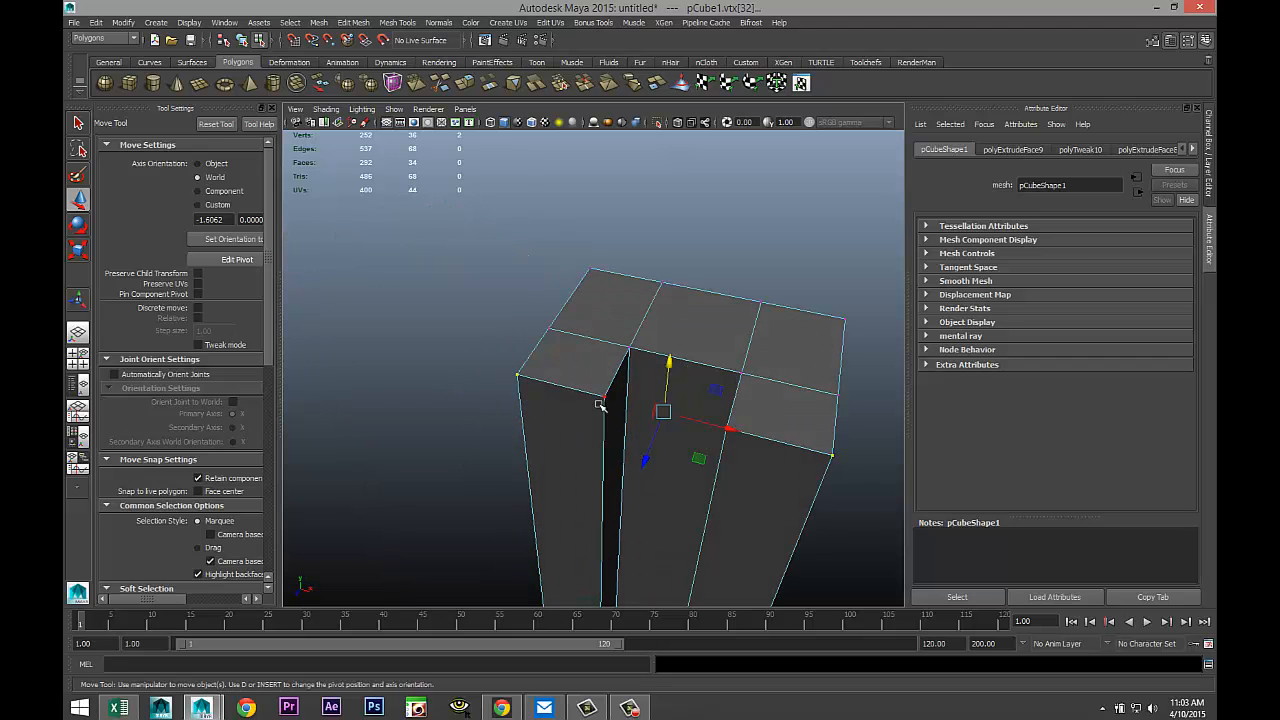
pyautogui.keyDown('alt'); pyautogui.moveTo(625, 466); pyautogui.dragTo(421, 397); pyautogui.keyUp('alt')
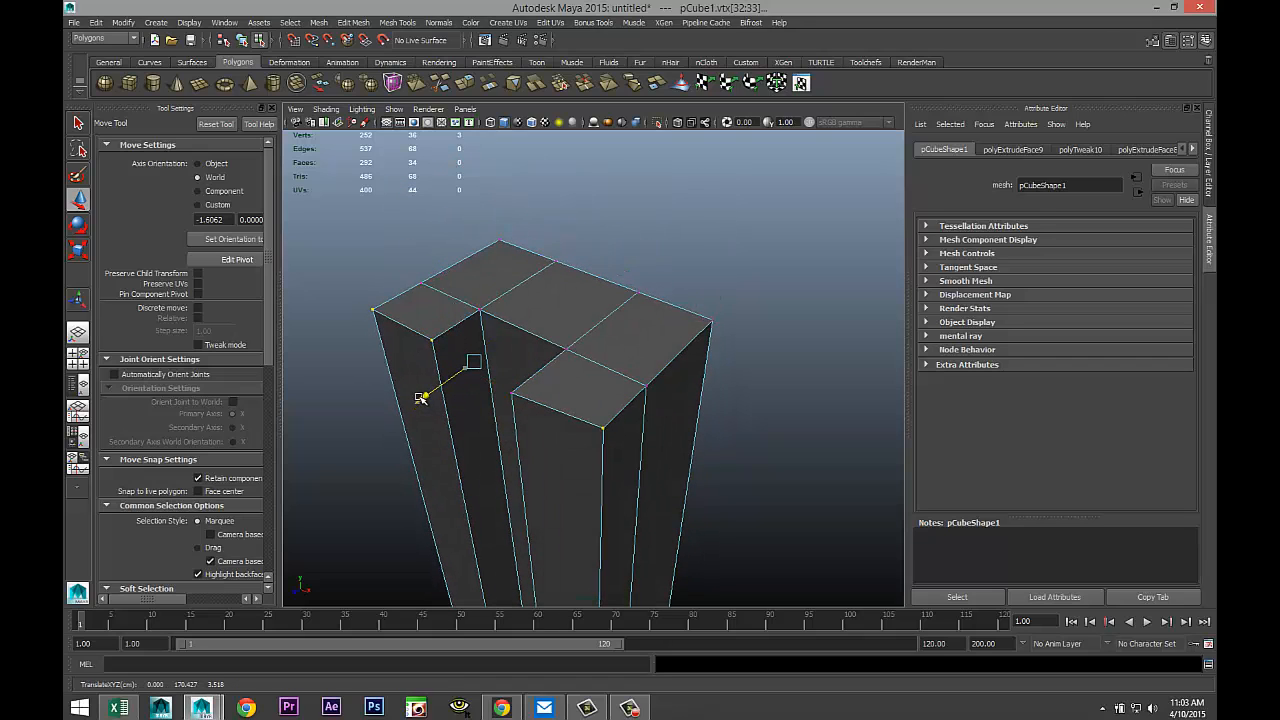
pyautogui.hotkey('ctrl', 'z')
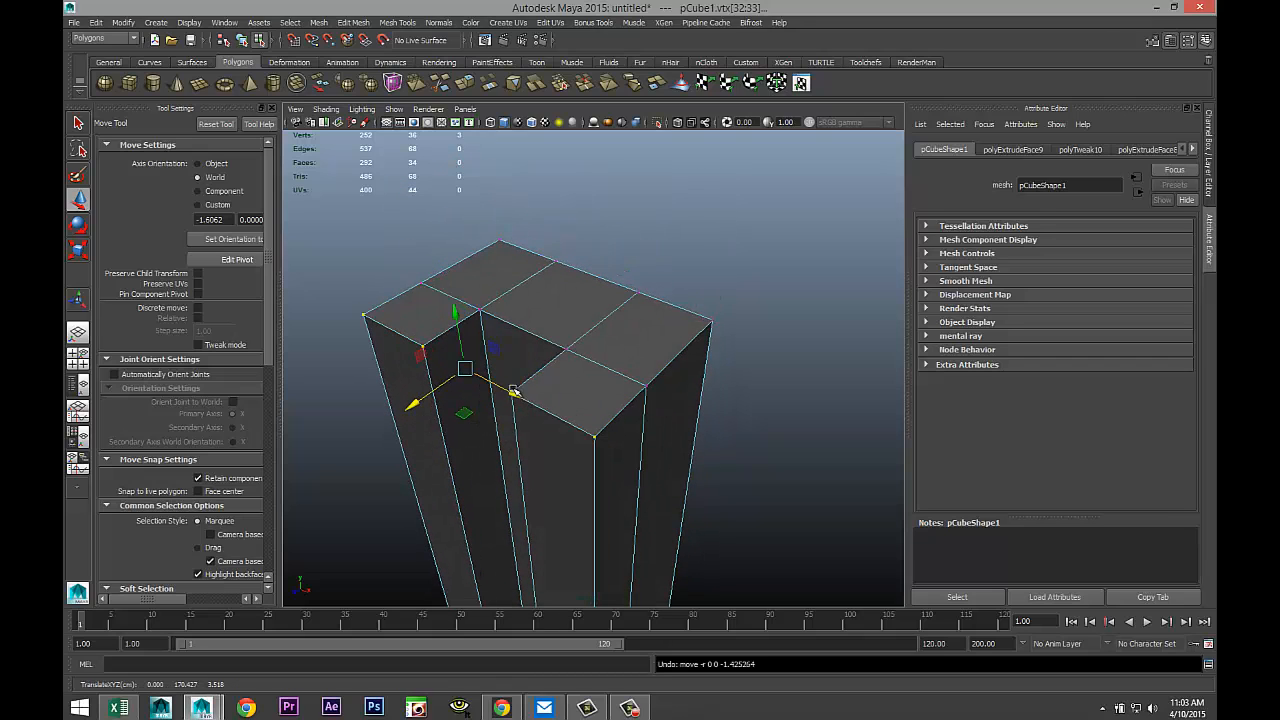
pyautogui.keyDown('shift'); pyautogui.moveTo(502, 381); pyautogui.dragTo(516, 407); pyautogui.keyUp('shift')
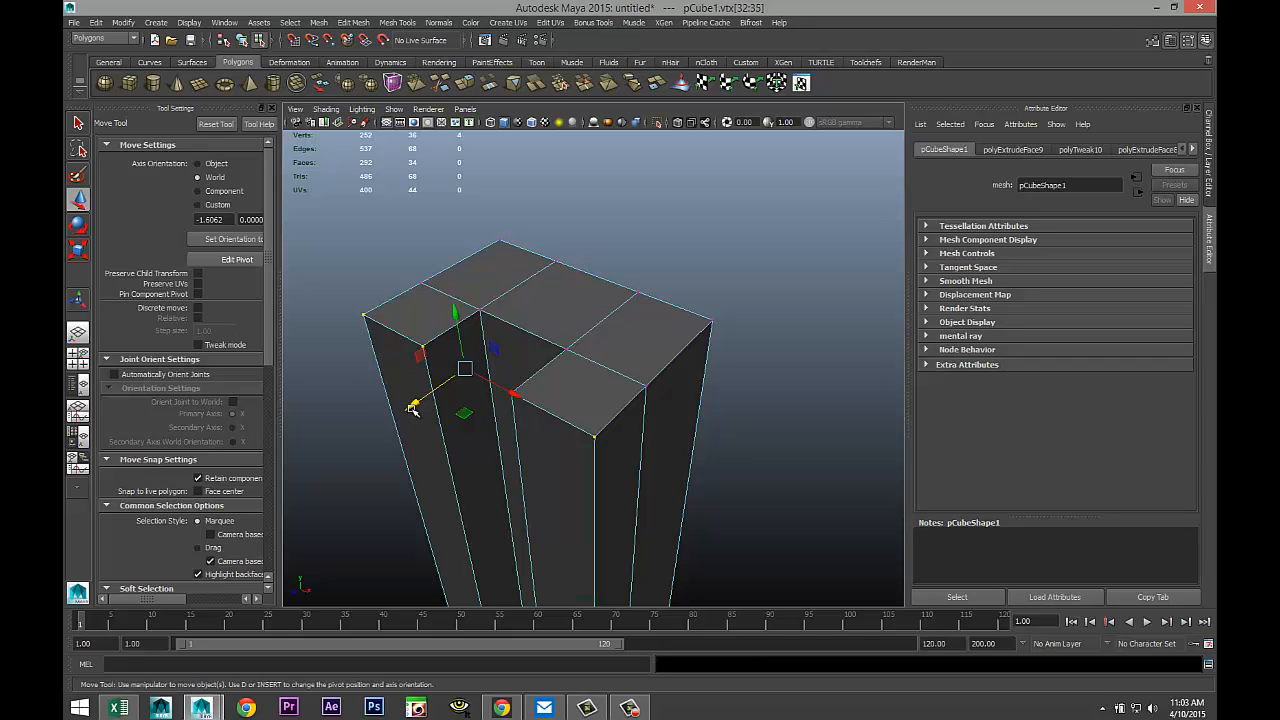
pyautogui.moveTo(413, 408); pyautogui.dragTo(483, 387)
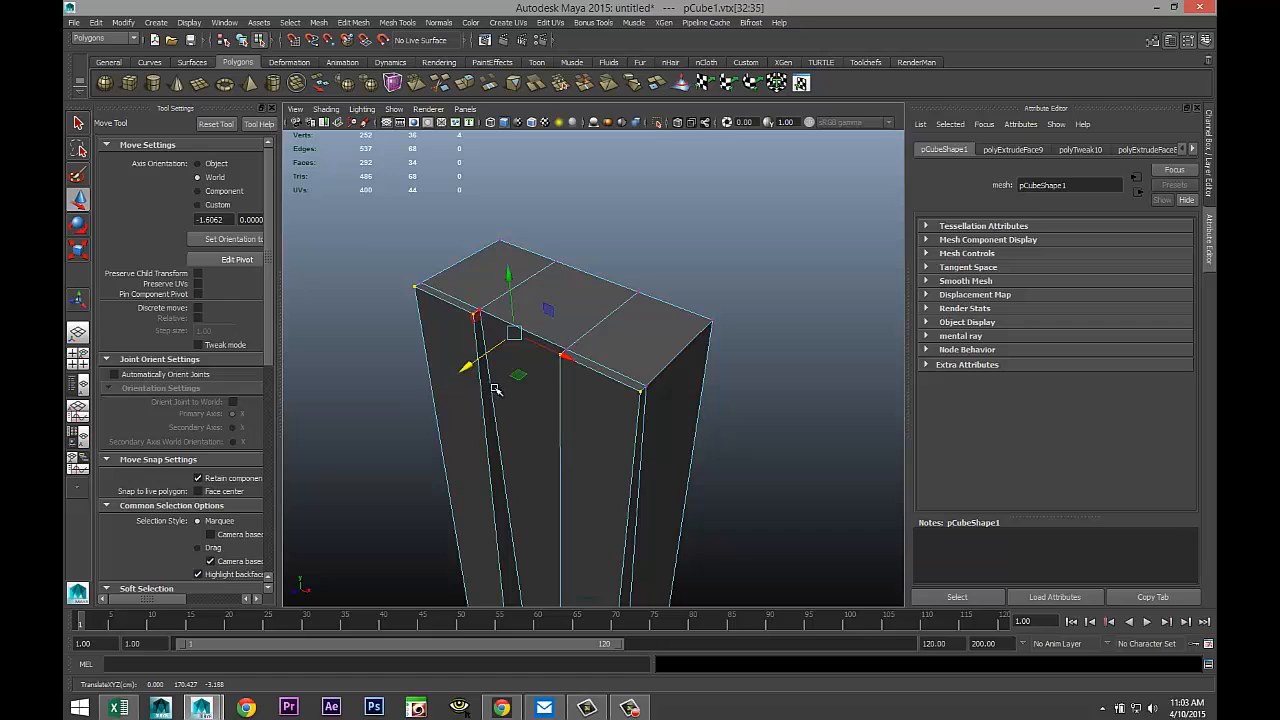
# Step: Select the rear side faces on both outer sides of the tower, including the short ones at the base
pyautogui.scroll(-6, 670, 430)
pyautogui.keyDown('alt'); pyautogui.moveTo(668, 438); pyautogui.dragTo(623, 400); pyautogui.keyUp('alt')
pyautogui.scroll(5, 628, 421)
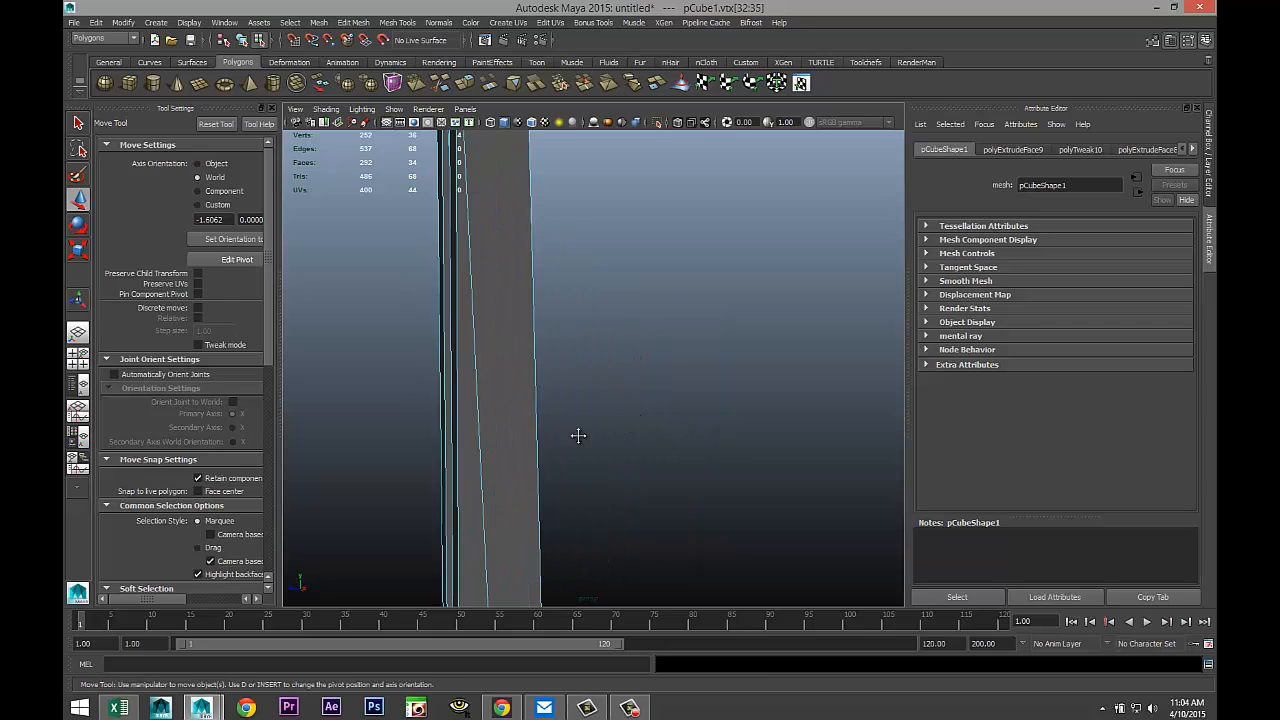
pyautogui.keyDown('alt'); pyautogui.moveTo(578, 436); pyautogui.dragTo(638, 455); pyautogui.keyUp('alt')
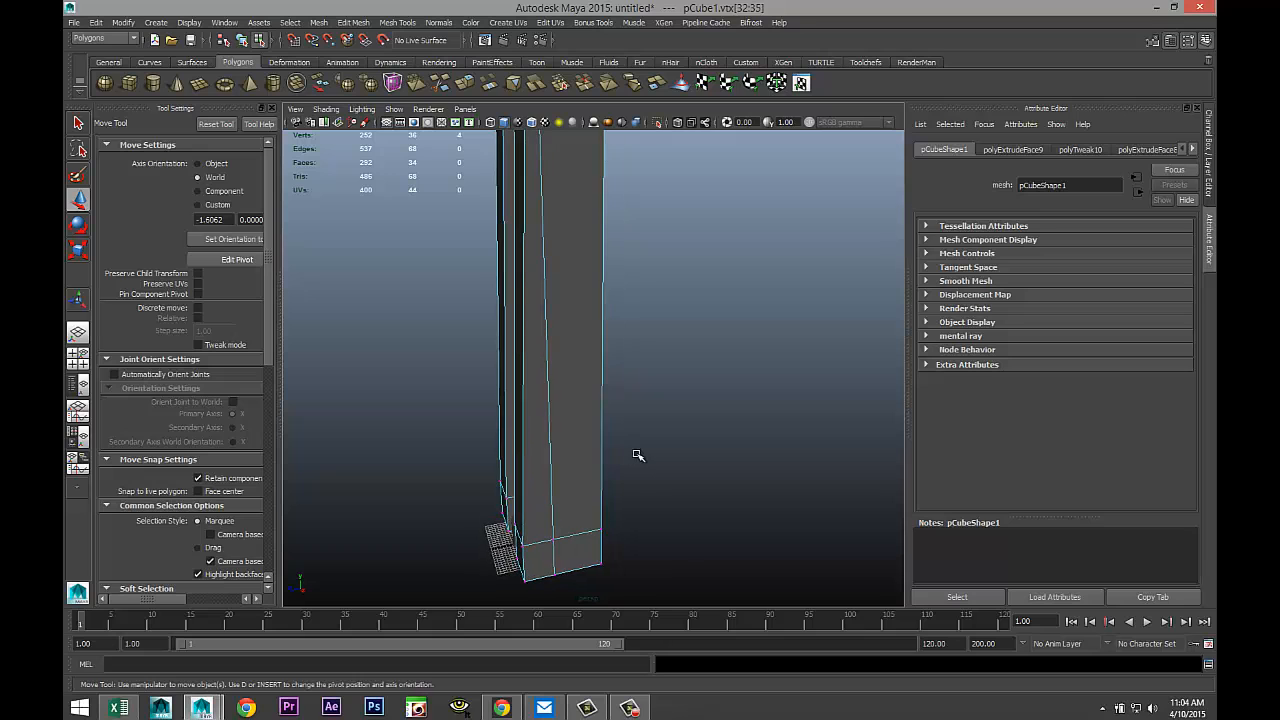
pyautogui.rightClick(575, 448)
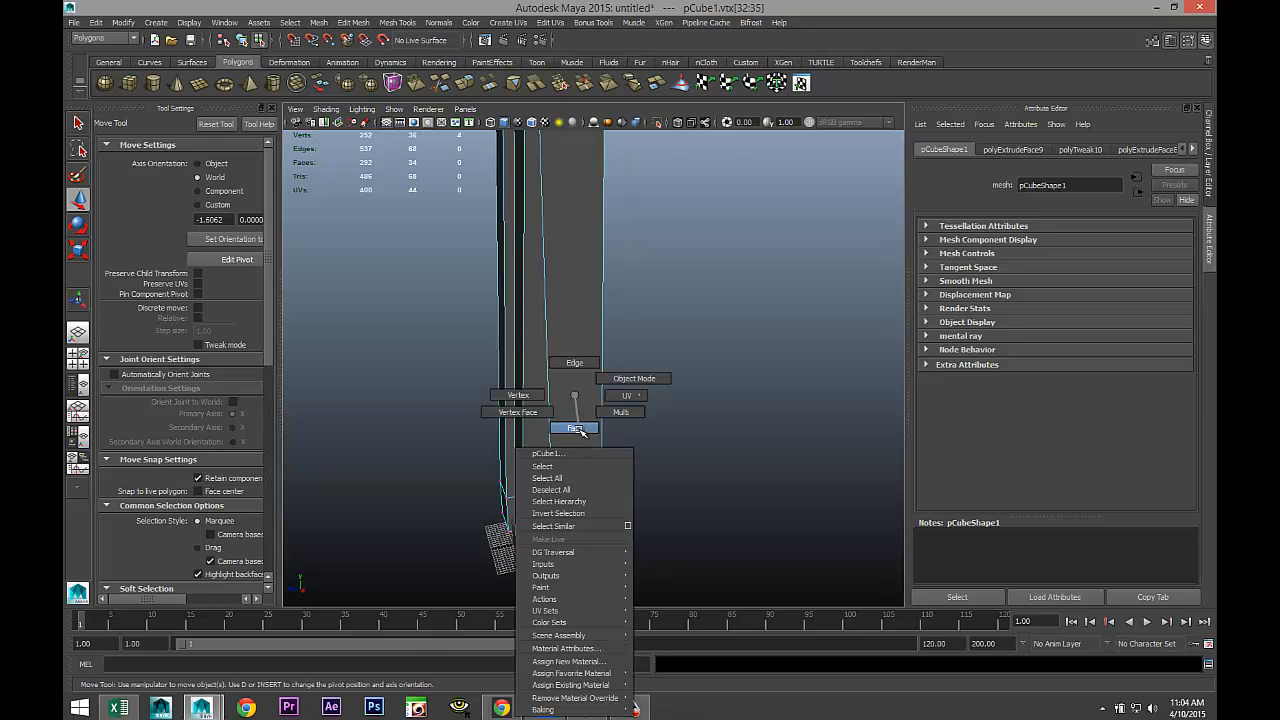
pyautogui.click(575, 428)
pyautogui.click(565, 473)
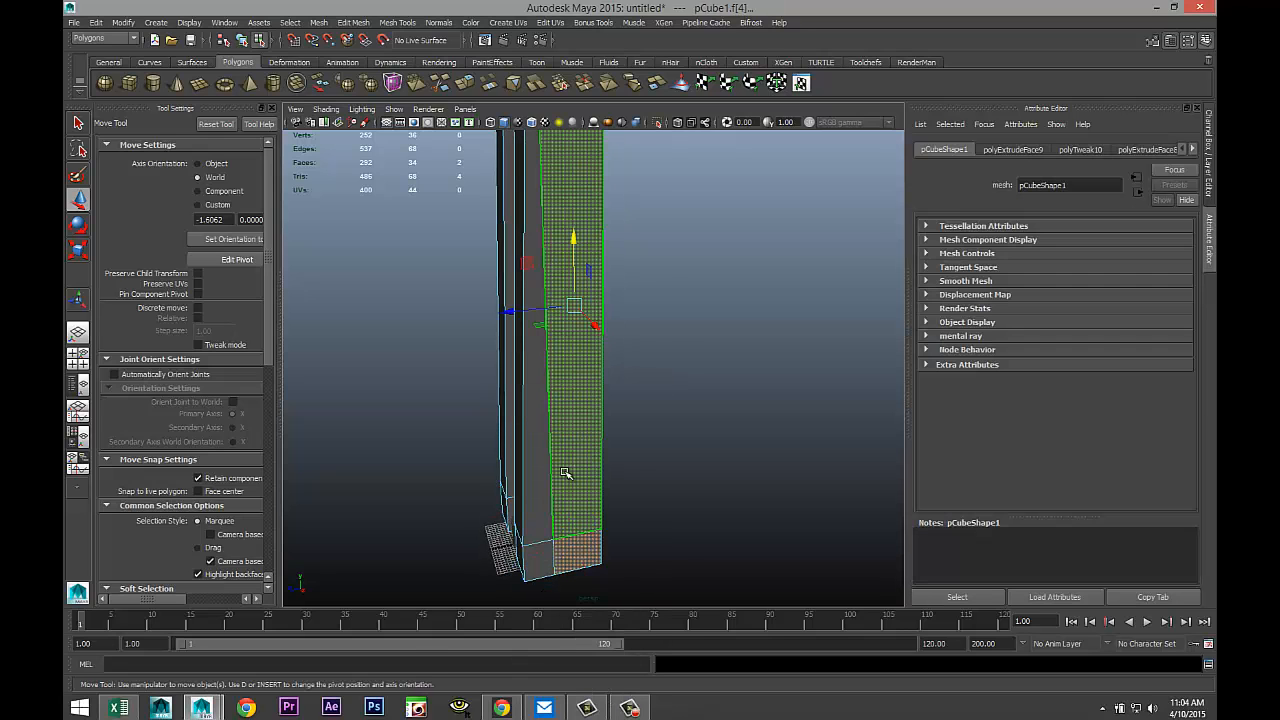
pyautogui.keyDown('alt'); pyautogui.moveTo(565, 473); pyautogui.dragTo(613, 454); pyautogui.keyUp('alt')
pyautogui.keyDown('shift'); pyautogui.click(650, 450); pyautogui.keyUp('shift')
pyautogui.scroll(-3, 680, 451)
pyautogui.keyDown('alt'); pyautogui.moveTo(680, 451); pyautogui.dragTo(660, 493, button='middle'); pyautogui.keyUp('alt')
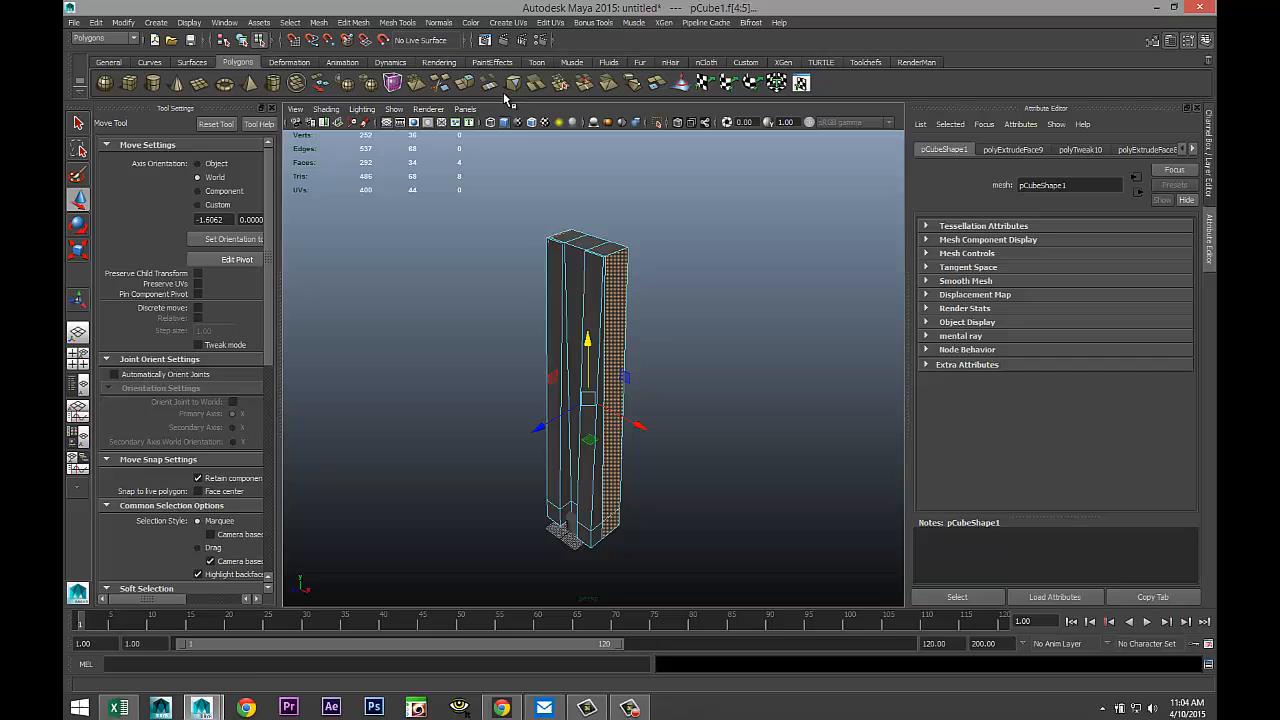
# Step: Extrude the selected side faces, scale them outward along X, and move them back to Z about -15.2
pyautogui.click(351, 23)
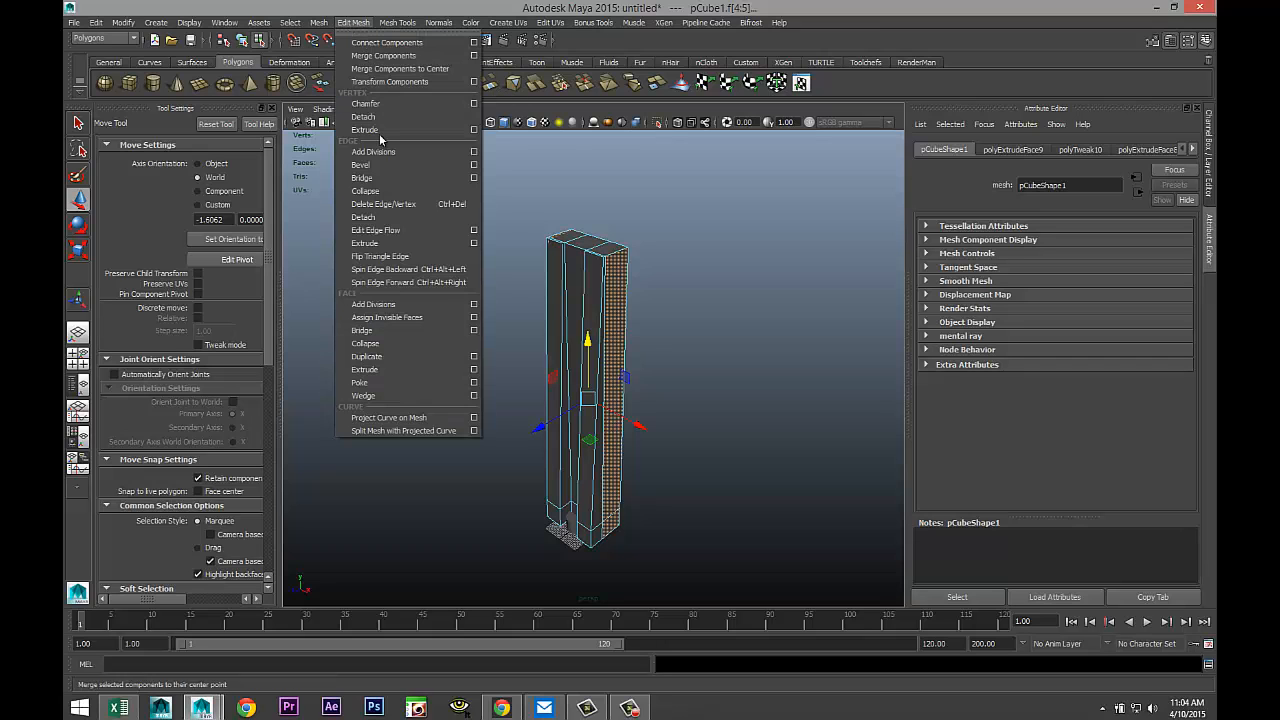
pyautogui.click(421, 365)
pyautogui.keyDown('alt'); pyautogui.moveTo(422, 367); pyautogui.dragTo(461, 410); pyautogui.keyUp('alt')
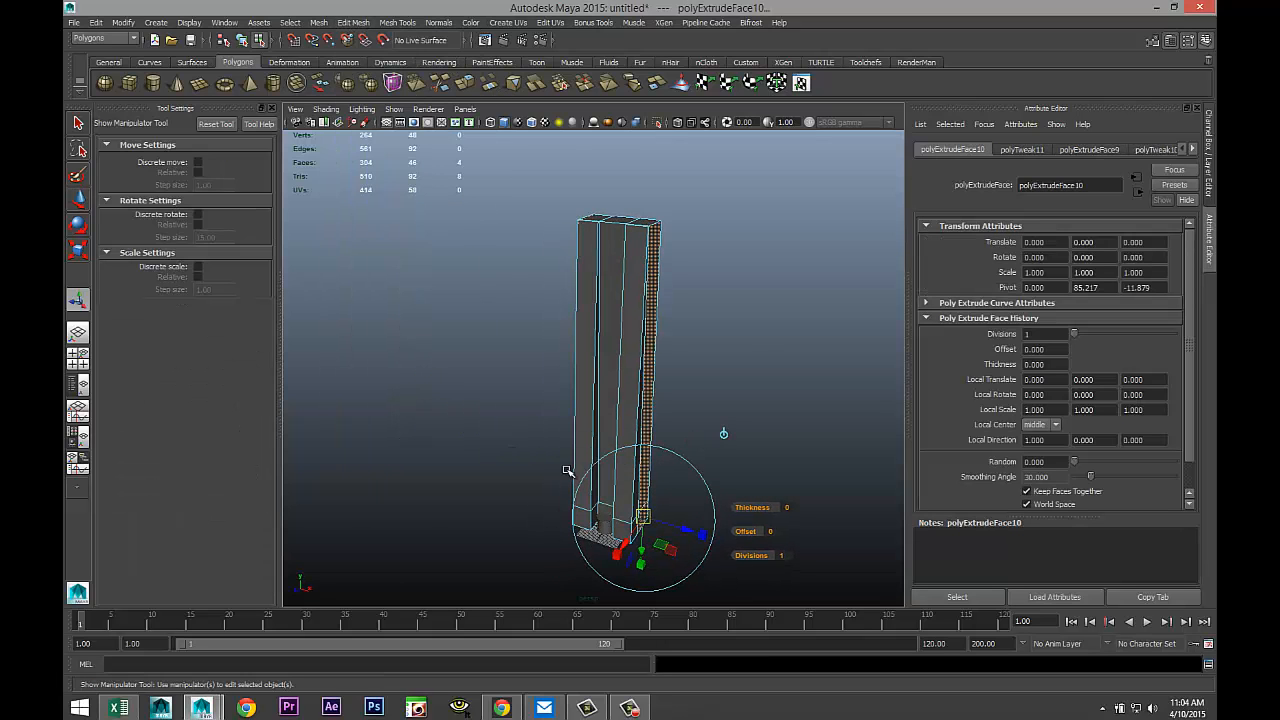
pyautogui.press('r')
pyautogui.moveTo(675, 400)
pyautogui.mouseDown(button='middle')
pyautogui.moveTo(722, 413)
pyautogui.moveTo(698, 410)
pyautogui.mouseUp(button='middle')
pyautogui.keyDown('alt'); pyautogui.moveTo(691, 438); pyautogui.dragTo(684, 478); pyautogui.keyUp('alt')
pyautogui.press('w')
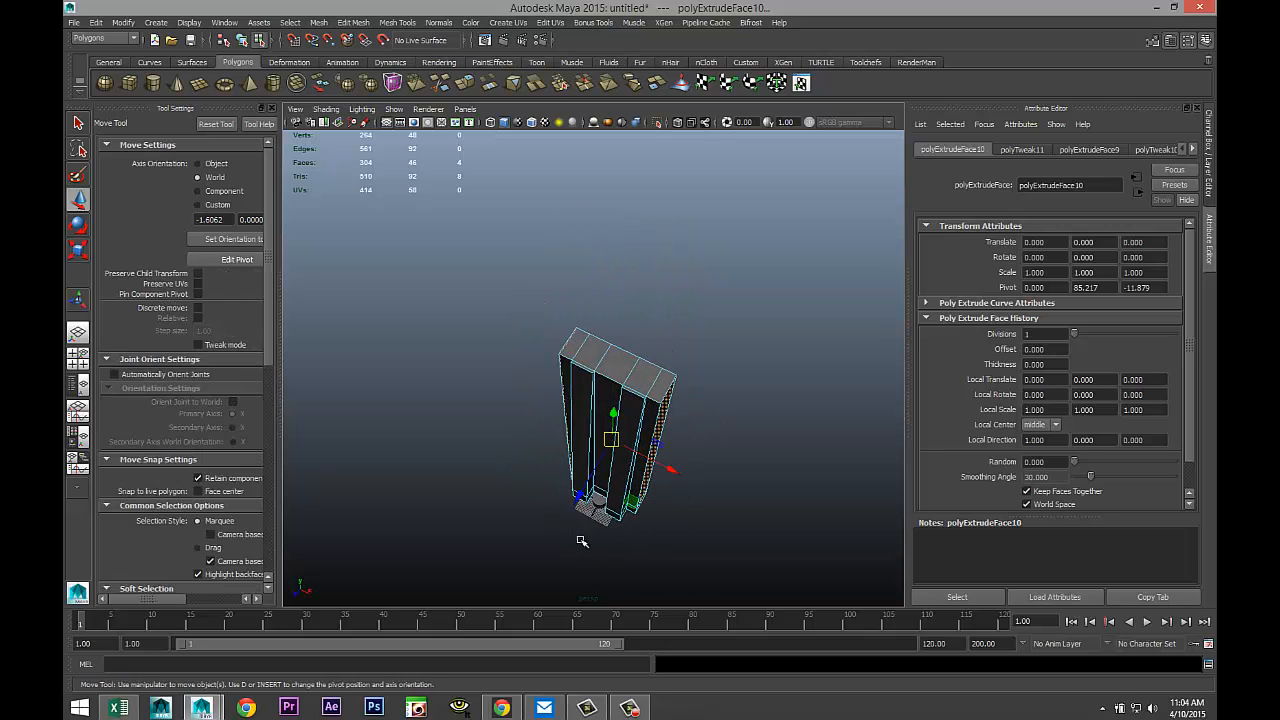
pyautogui.moveTo(578, 500); pyautogui.dragTo(579, 501)
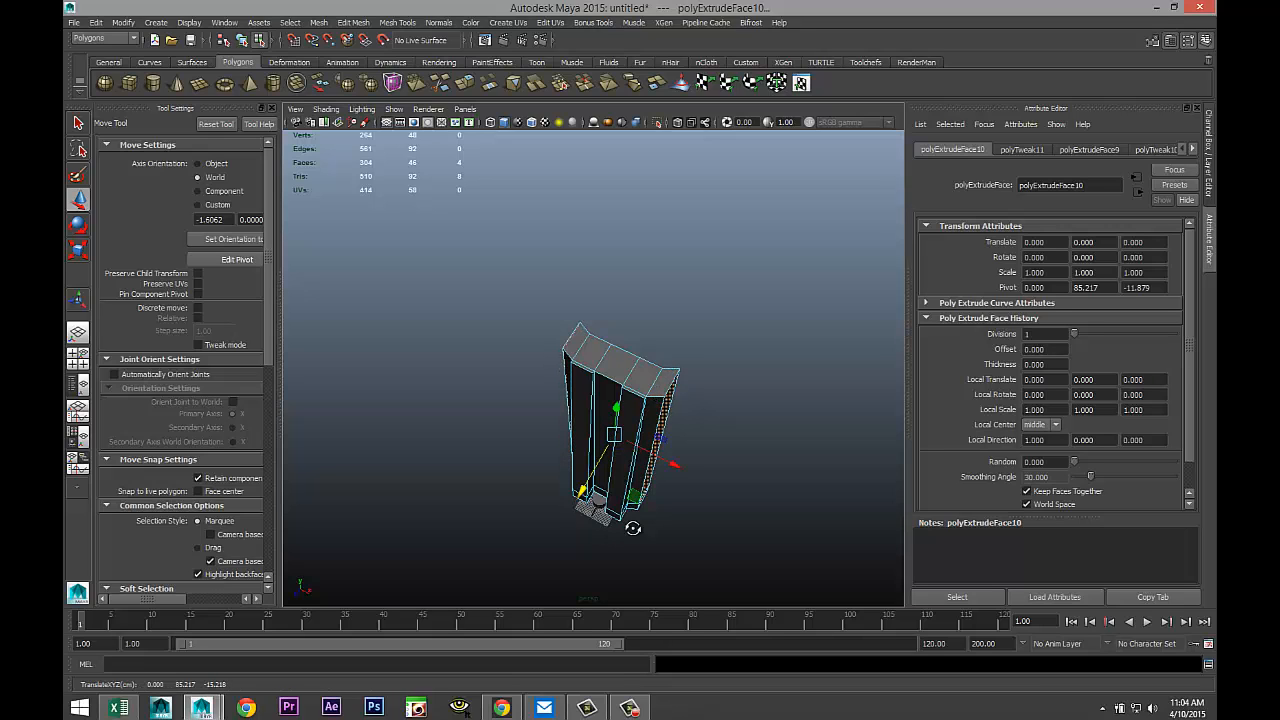
# Step: Extrude the side faces again, widen them along X by about 1.25, move them back to Z about -20.7, and clear the selection
pyautogui.keyDown('alt'); pyautogui.moveTo(633, 528); pyautogui.dragTo(584, 530); pyautogui.keyUp('alt')
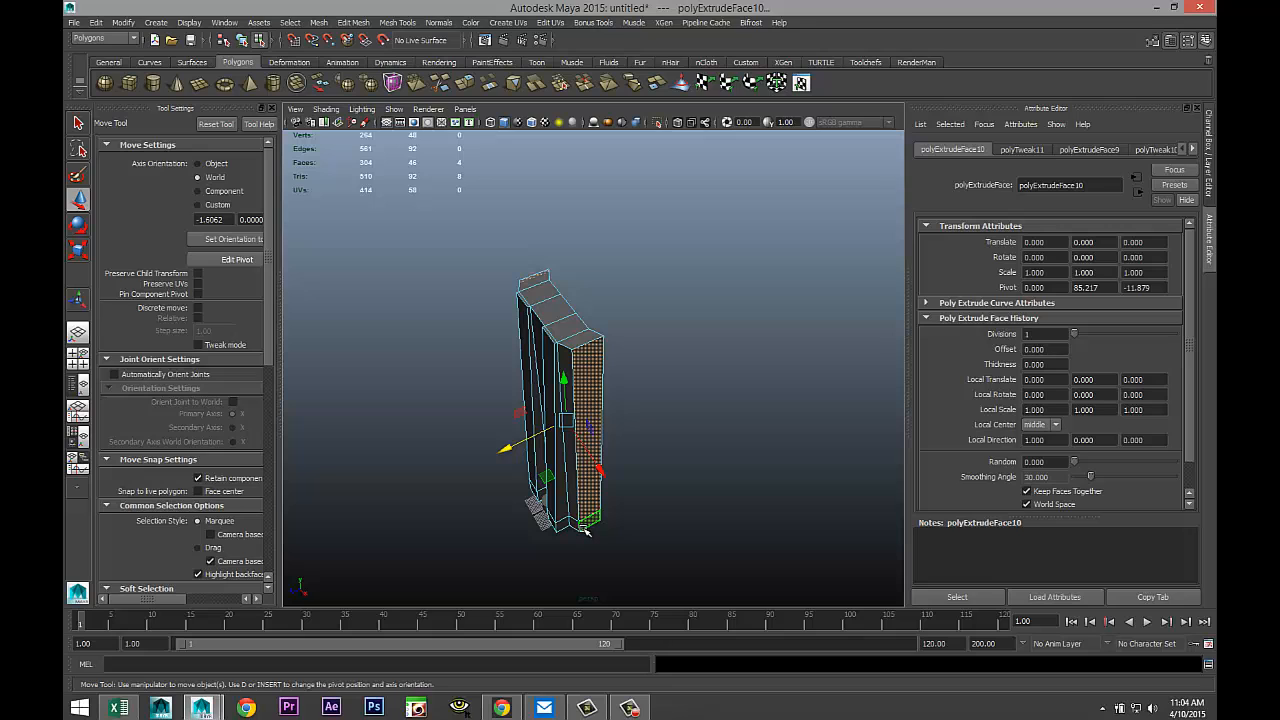
pyautogui.hotkey('ctrl', 'e')
pyautogui.keyDown('alt'); pyautogui.moveTo(478, 494); pyautogui.dragTo(522, 502); pyautogui.keyUp('alt')
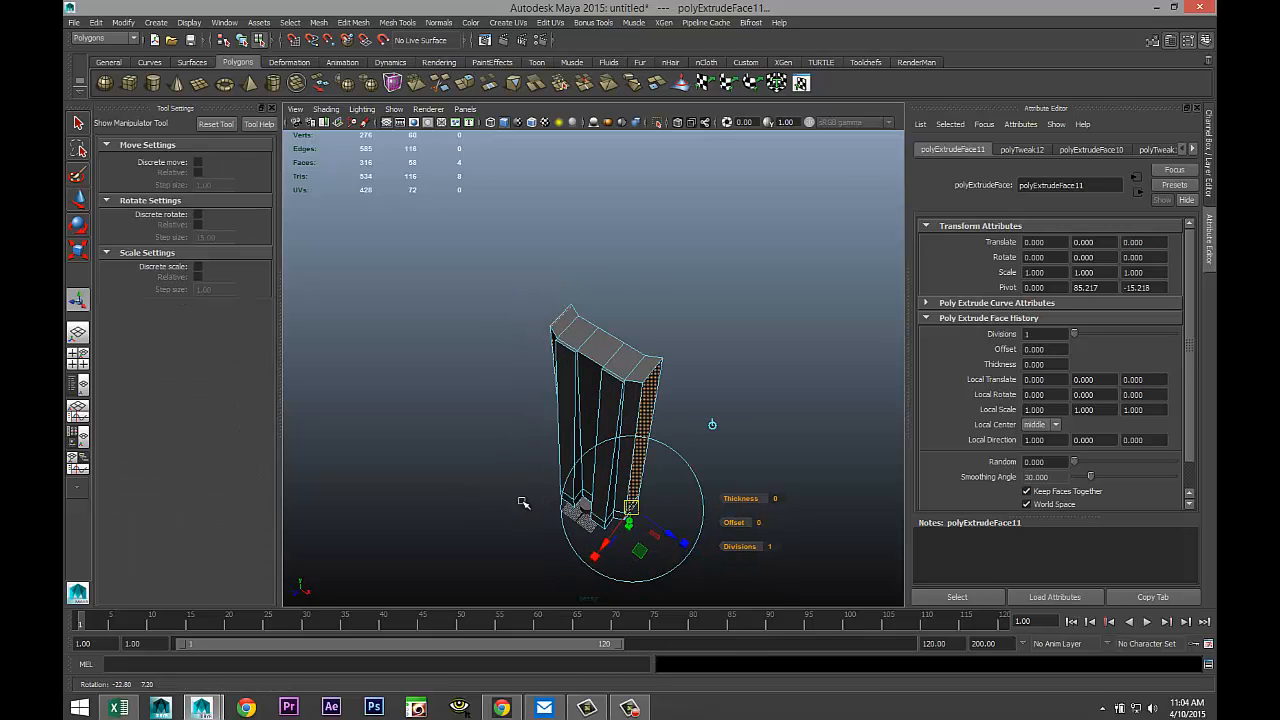
pyautogui.press('r')
pyautogui.moveTo(657, 467); pyautogui.dragTo(668, 474)
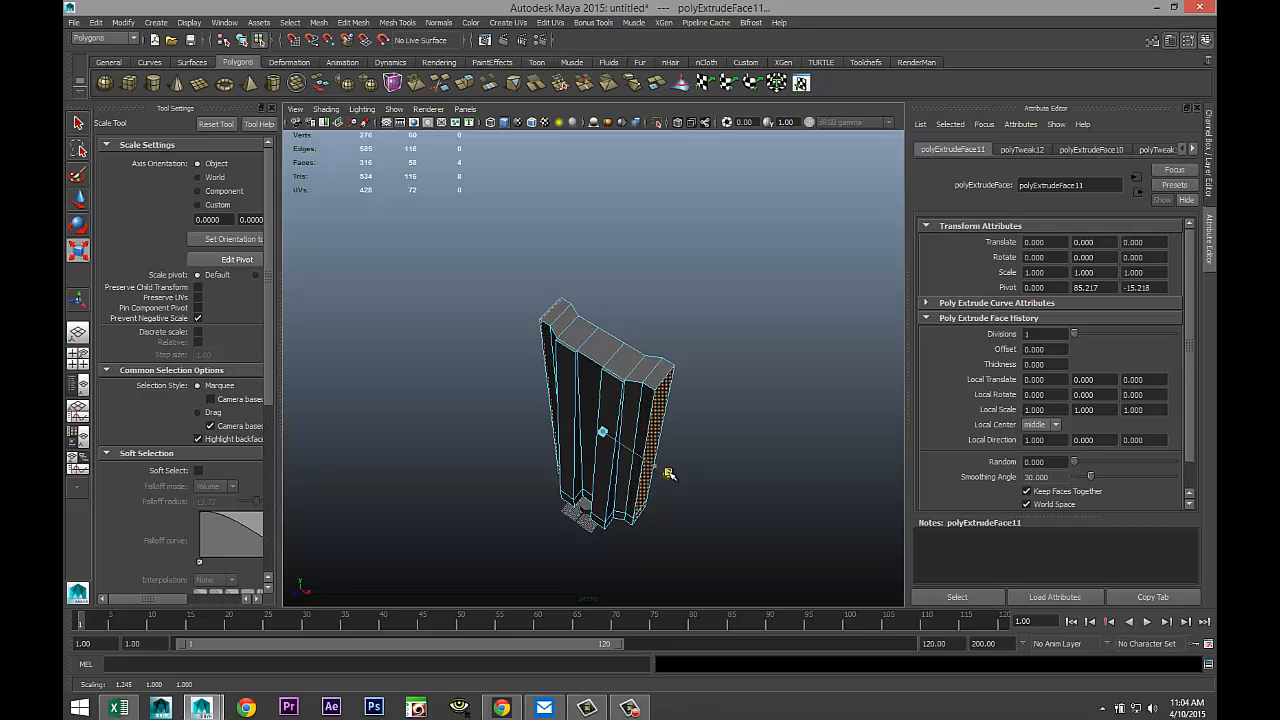
pyautogui.moveTo(544, 523)
pyautogui.keyDown('alt'); pyautogui.mouseDown()
pyautogui.moveTo(523, 517)
pyautogui.moveTo(546, 530)
pyautogui.mouseUp(); pyautogui.keyUp('alt')
pyautogui.press('w')
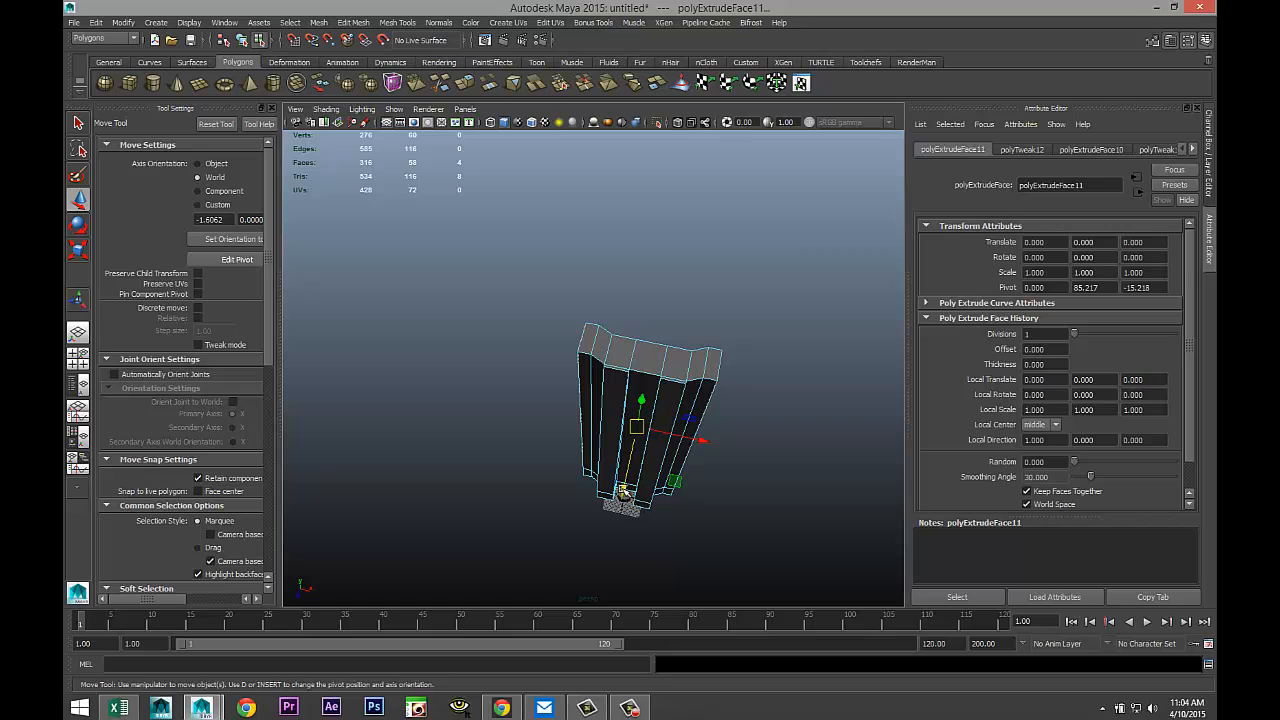
pyautogui.moveTo(622, 490); pyautogui.dragTo(623, 491)
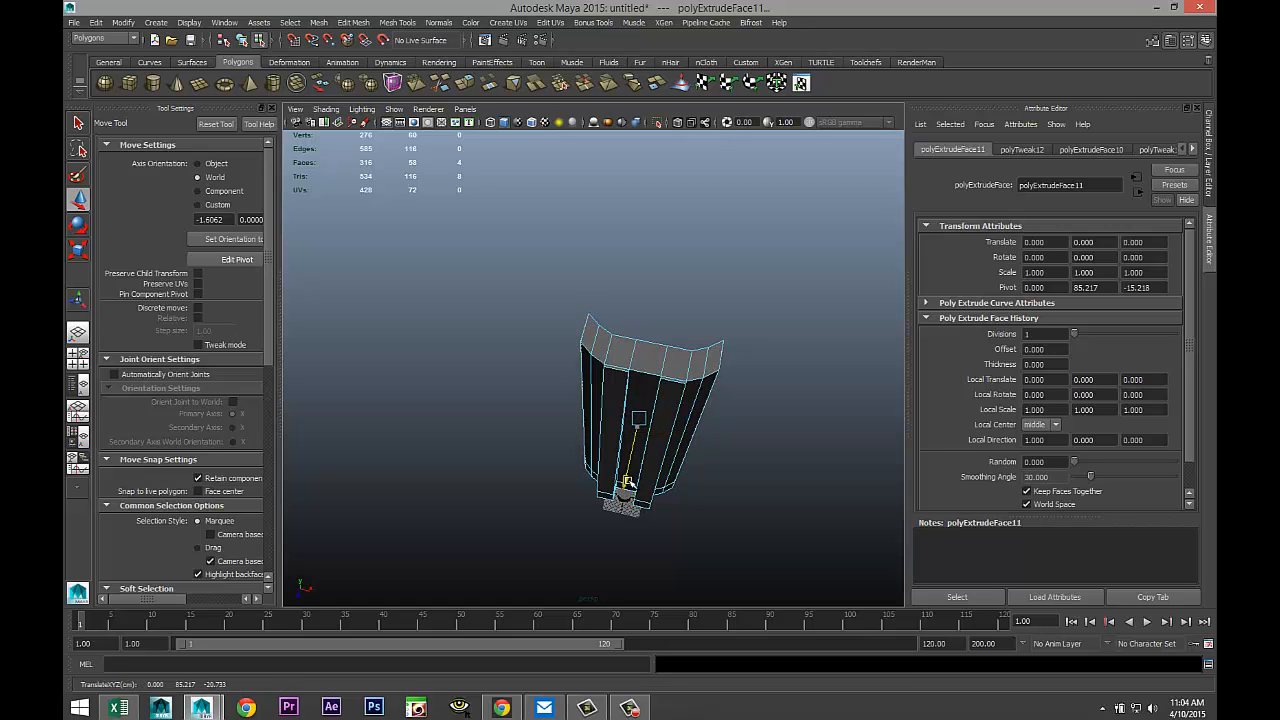
pyautogui.keyDown('alt'); pyautogui.moveTo(690, 530); pyautogui.dragTo(677, 481); pyautogui.keyUp('alt')
pyautogui.click(729, 523)
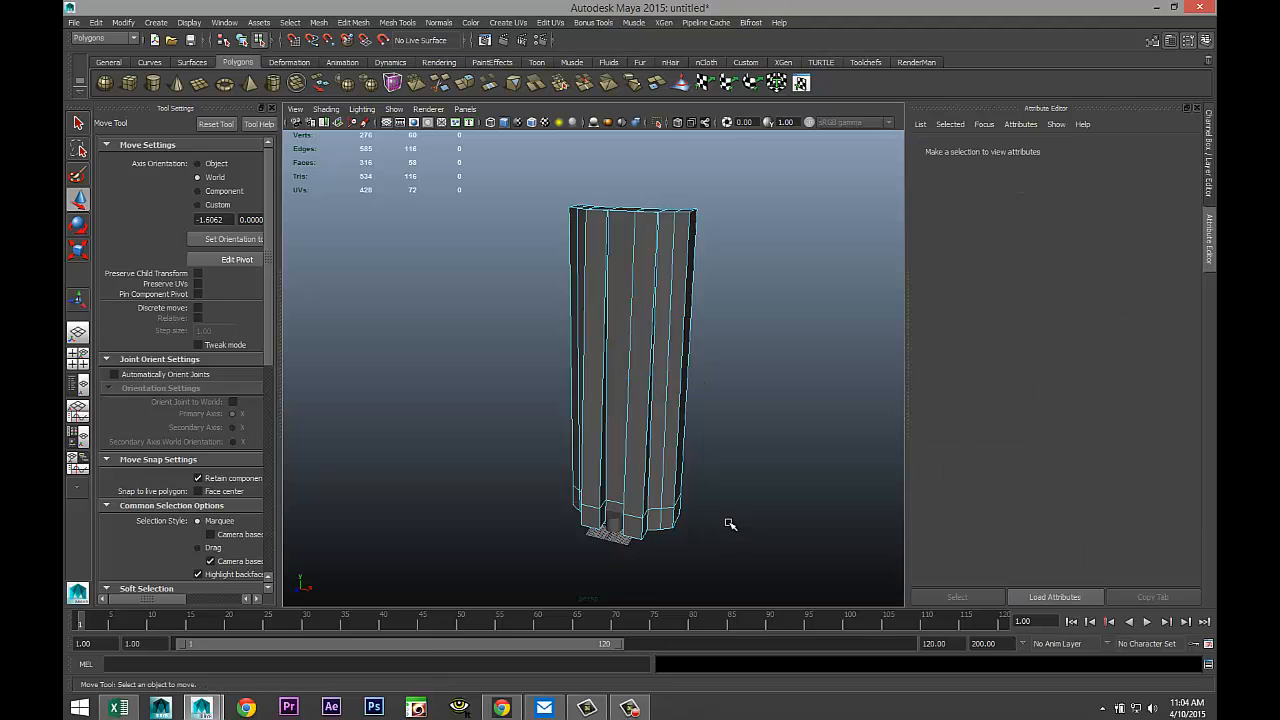
# Step: Examine the widened tower from several angles, checking its base, side wings and the half cylinder's recess
pyautogui.scroll(5, 729, 523)
pyautogui.scroll(-6, 600, 443)
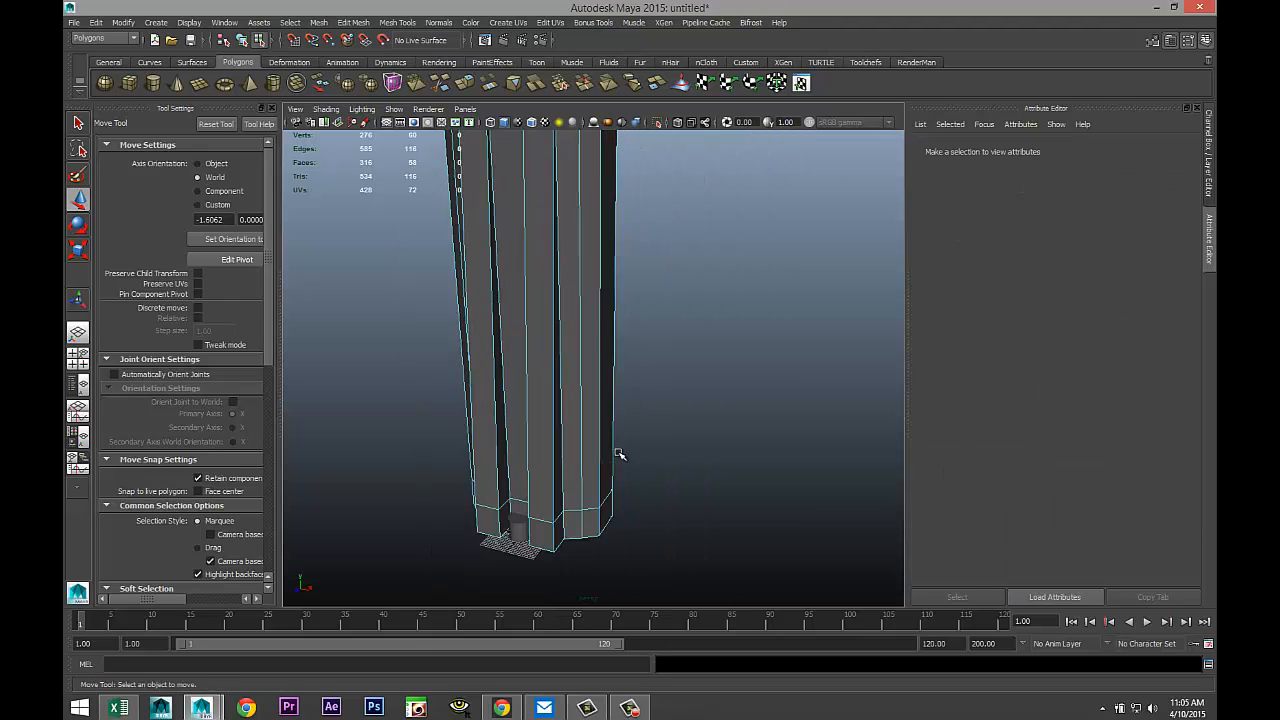
pyautogui.scroll(5, 600, 485)
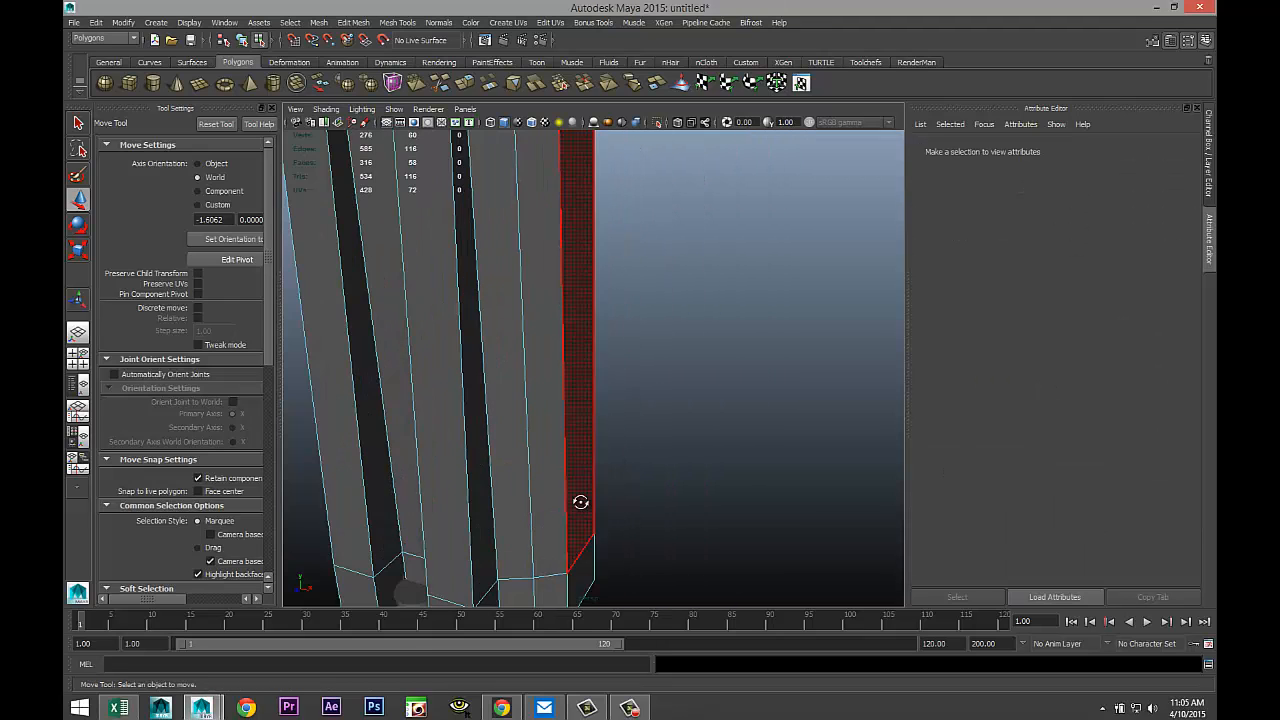
pyautogui.scroll(-3, 580, 503)
pyautogui.scroll(3, 609, 481)
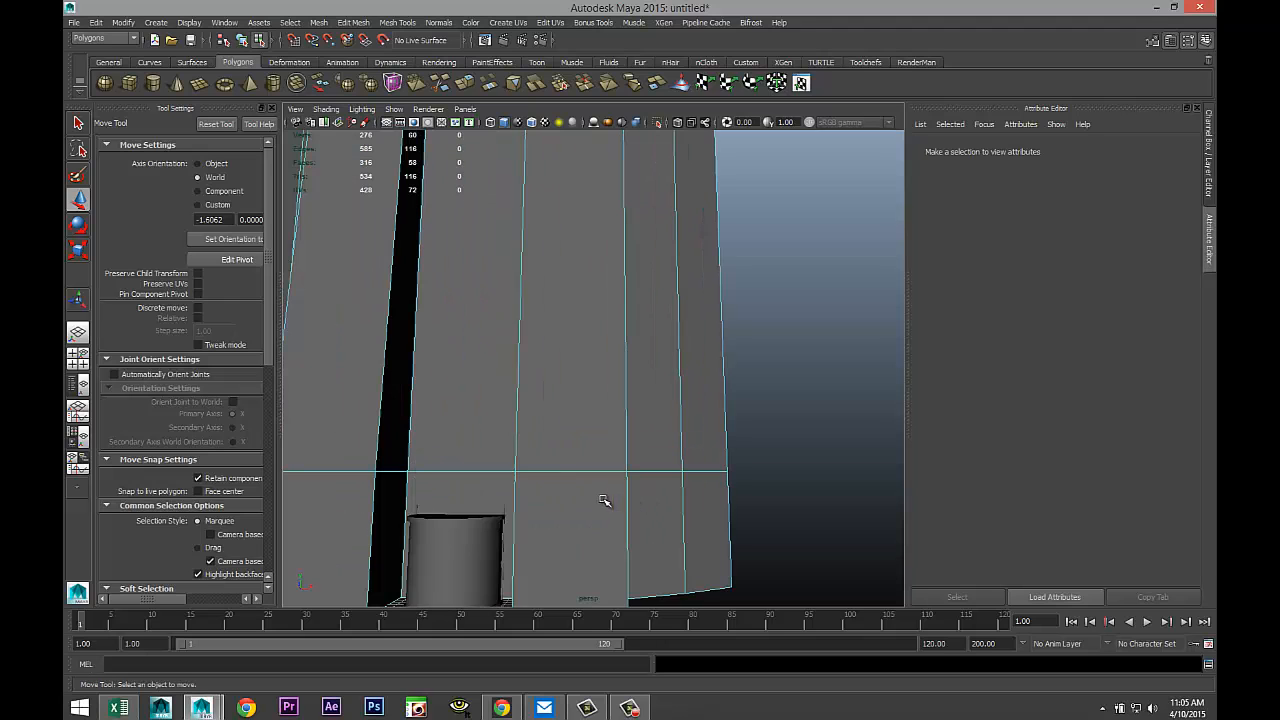
pyautogui.scroll(-4, 602, 508)
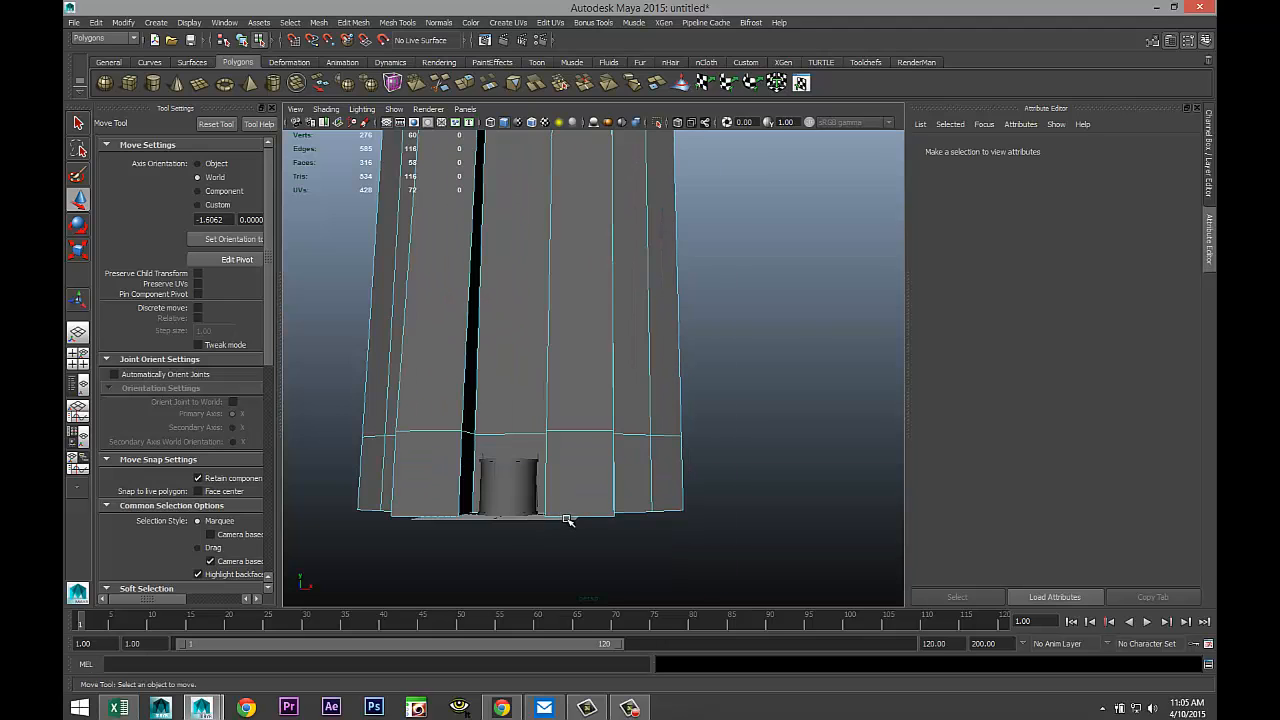
pyautogui.scroll(5, 567, 520)
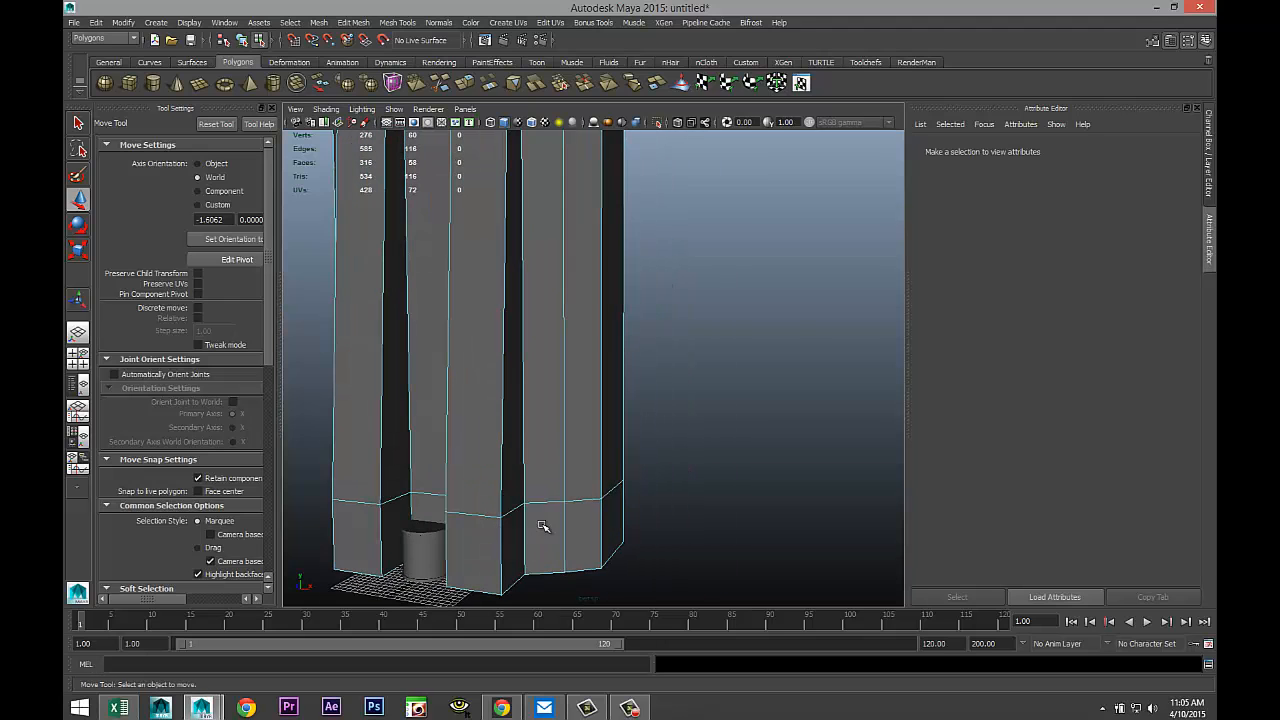
pyautogui.scroll(-6, 634, 491)
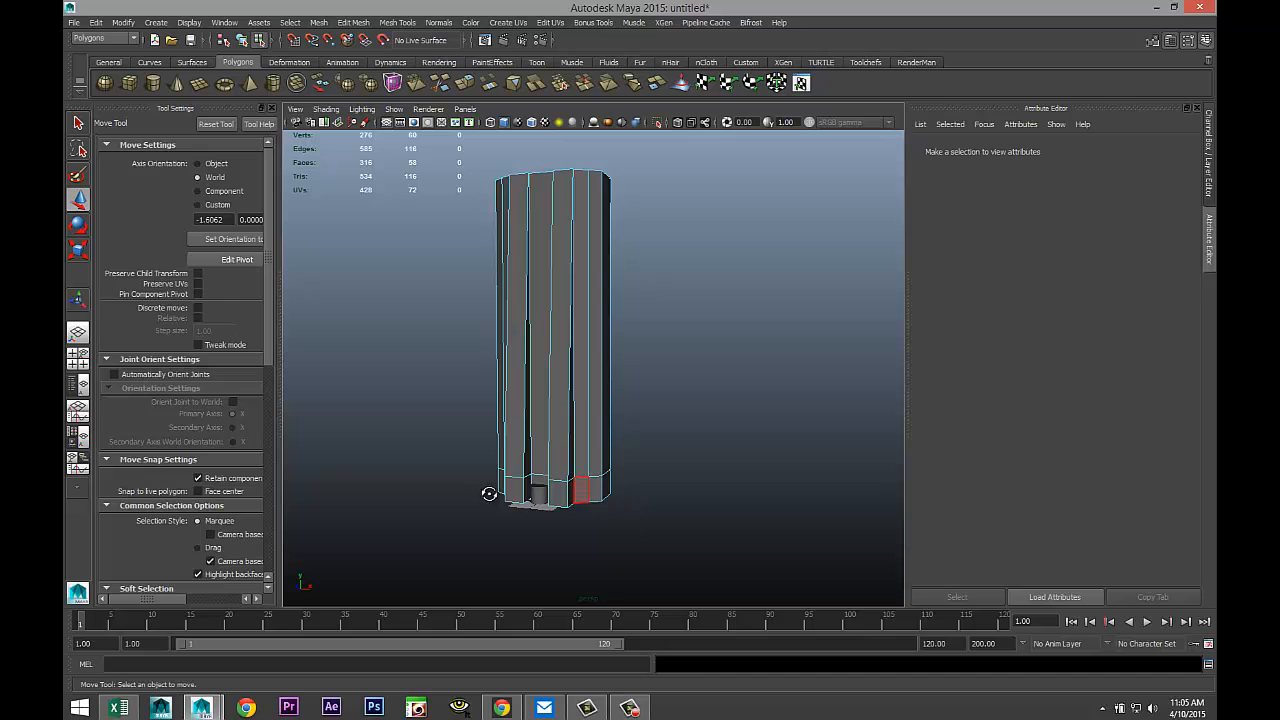
pyautogui.keyDown('alt'); pyautogui.moveTo(489, 494); pyautogui.dragTo(540, 508); pyautogui.keyUp('alt')
pyautogui.keyDown('alt'); pyautogui.moveTo(680, 476); pyautogui.dragTo(631, 497, button='middle'); pyautogui.keyUp('alt')
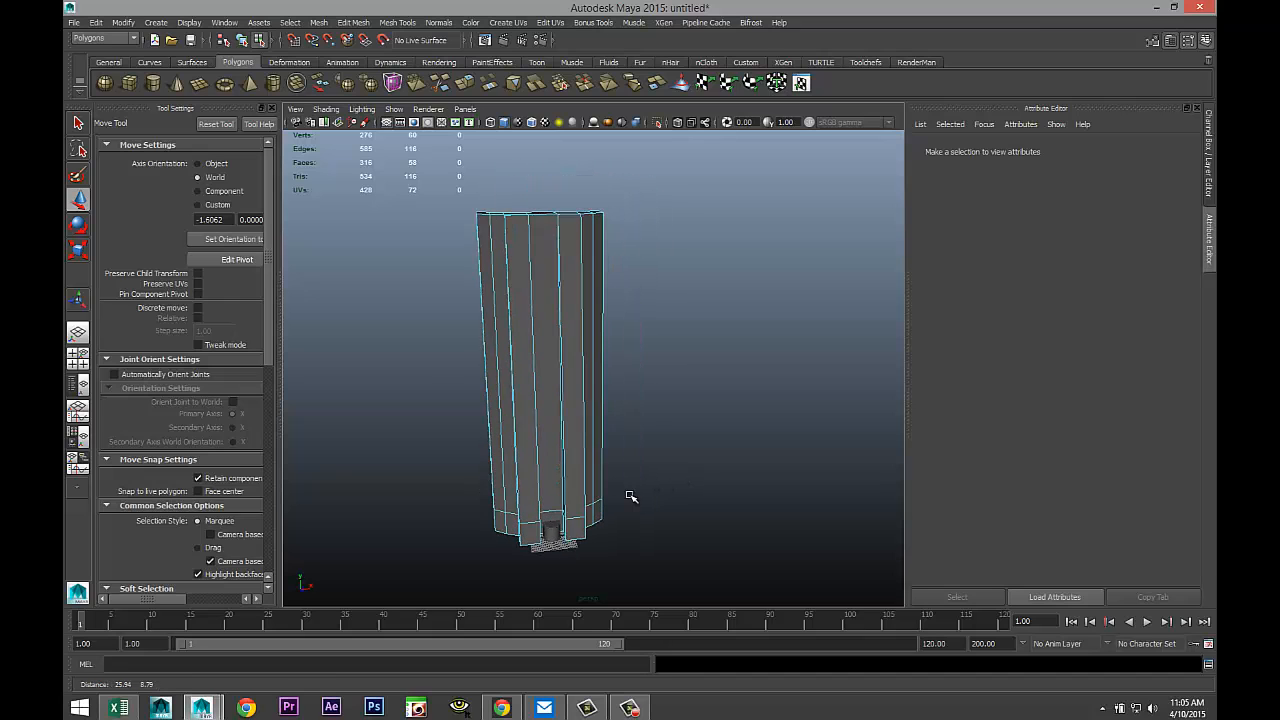
# Step: Insert eight evenly spaced horizontal edge loops around the tall section of the tower above its base
pyautogui.scroll(3, 631, 496)
pyautogui.click(409, 22)
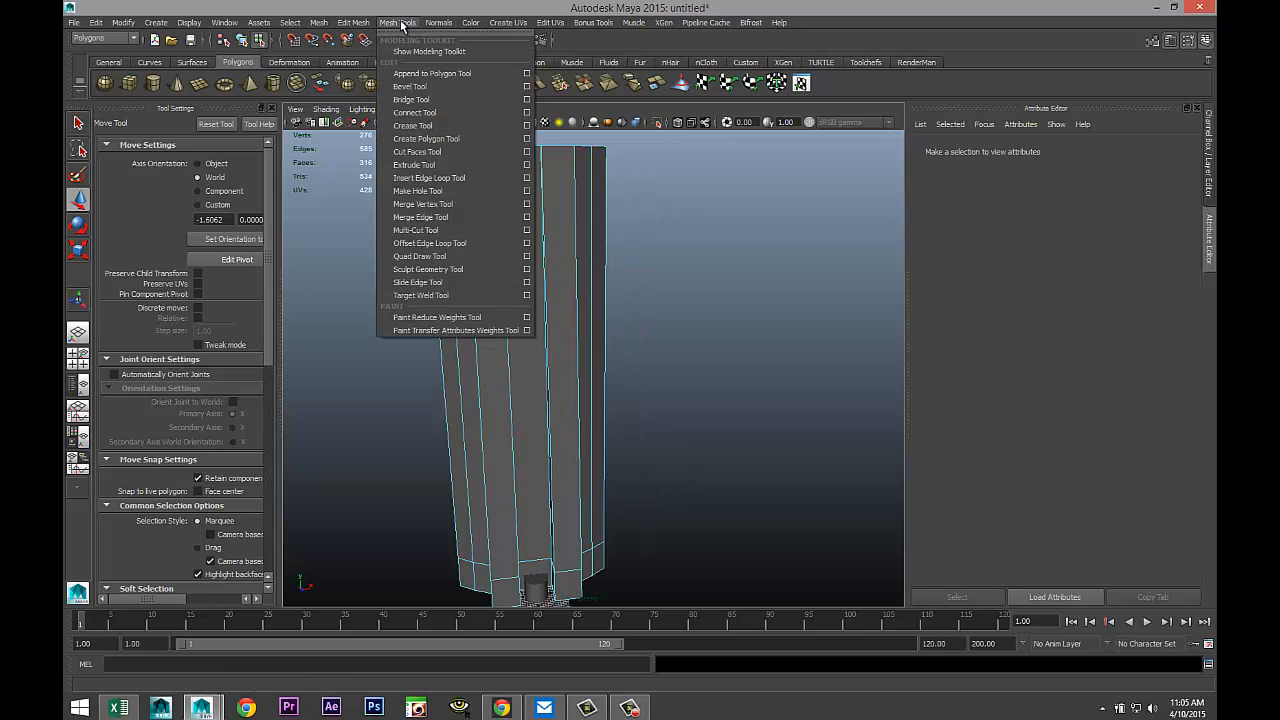
pyautogui.click(526, 180)
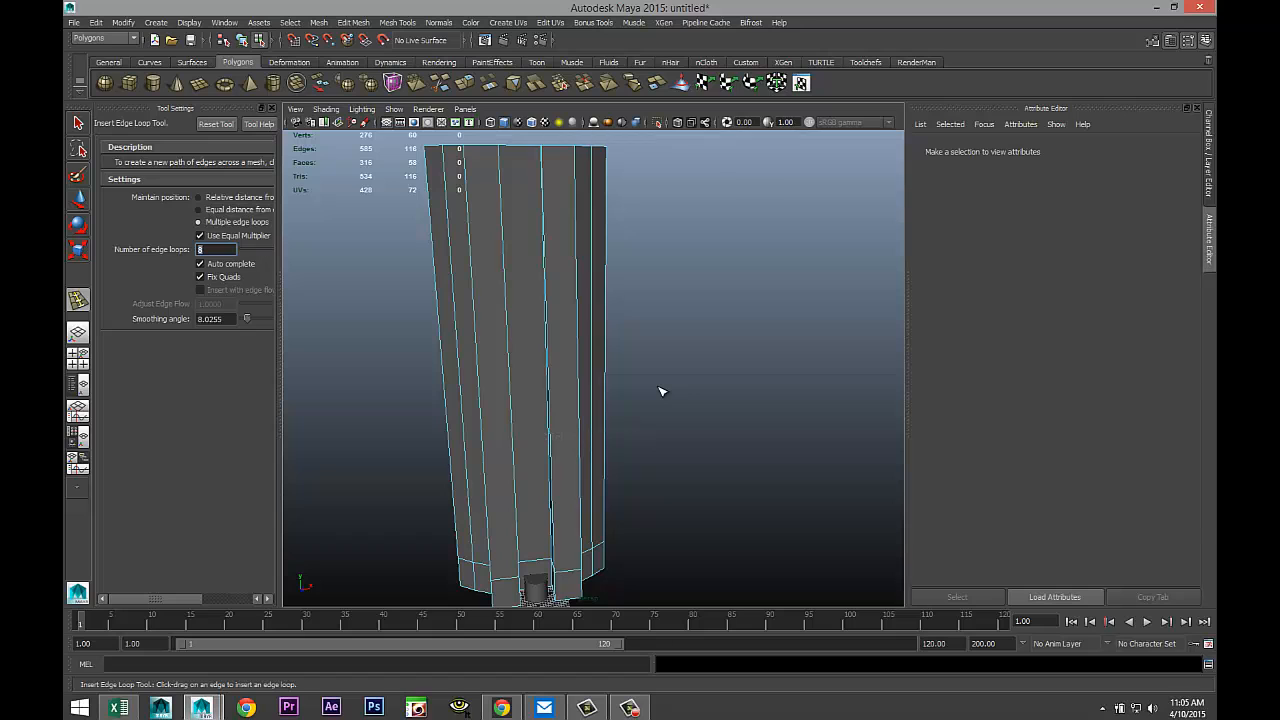
pyautogui.keyDown('alt'); pyautogui.moveTo(692, 453); pyautogui.dragTo(612, 458); pyautogui.keyUp('alt')
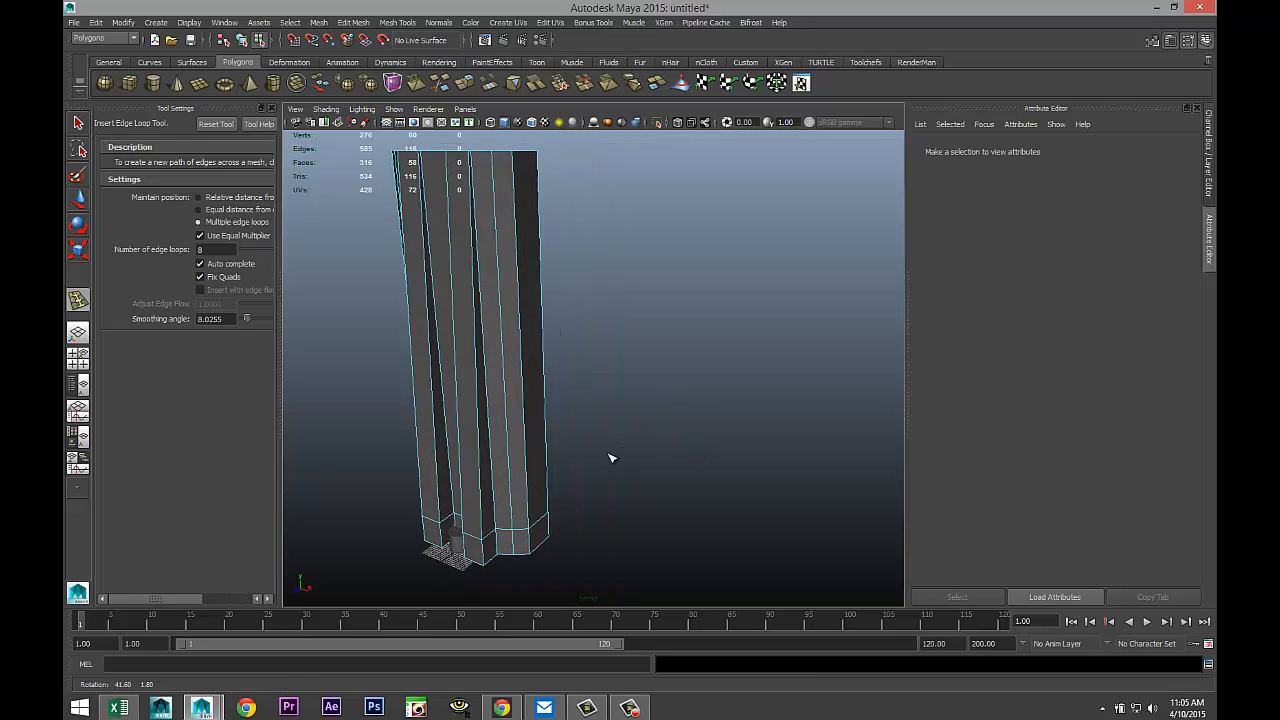
pyautogui.click(506, 408)
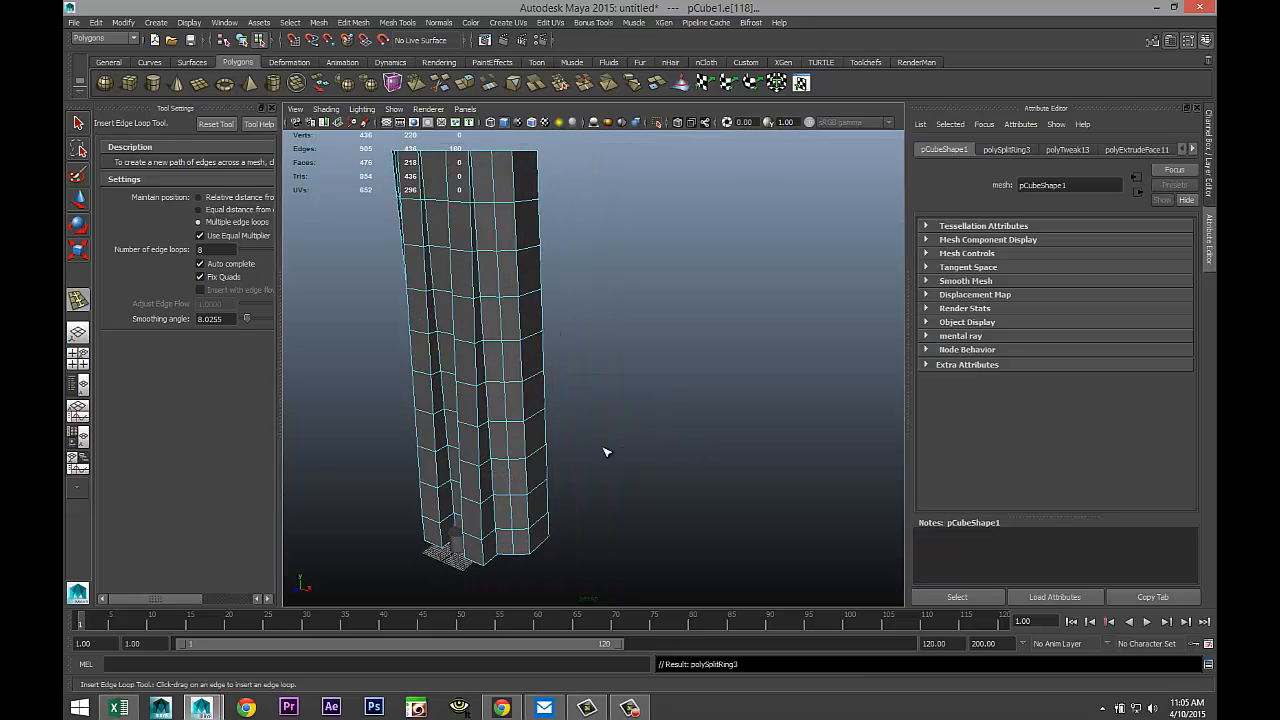
pyautogui.press('q')
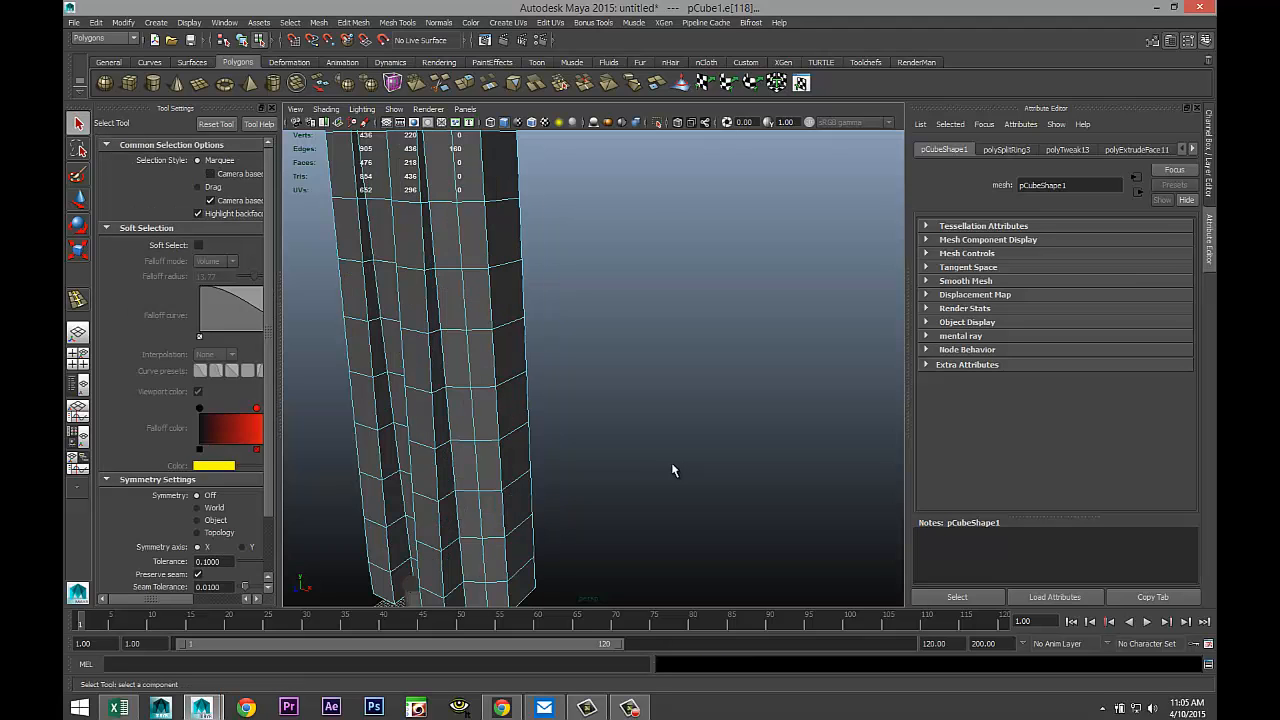
# Step: Select every second face down the outermost front-facing column on the tower's positive X side, starting with the top face
pyautogui.keyDown('alt'); pyautogui.moveTo(604, 447); pyautogui.dragTo(662, 464); pyautogui.keyUp('alt')
pyautogui.keyDown('alt'); pyautogui.moveTo(661, 459); pyautogui.dragTo(655, 465); pyautogui.keyUp('alt')
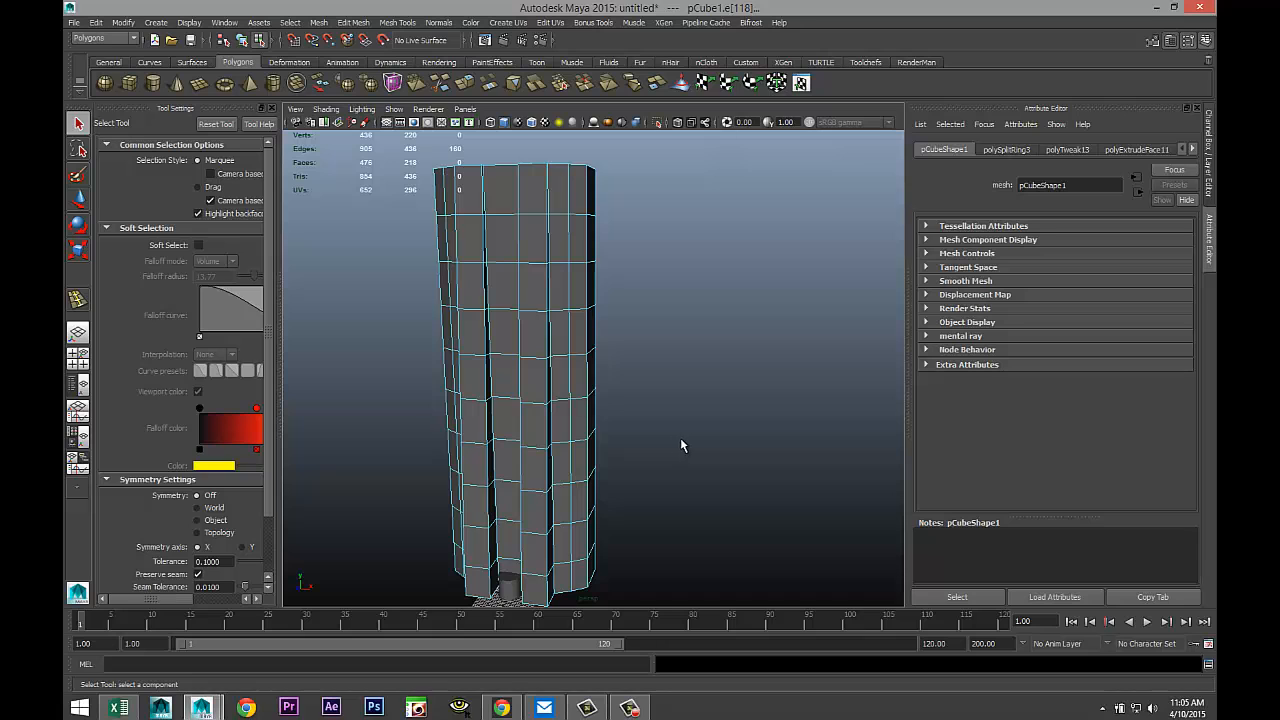
pyautogui.keyDown('alt'); pyautogui.moveTo(680, 443); pyautogui.dragTo(660, 452); pyautogui.keyUp('alt')
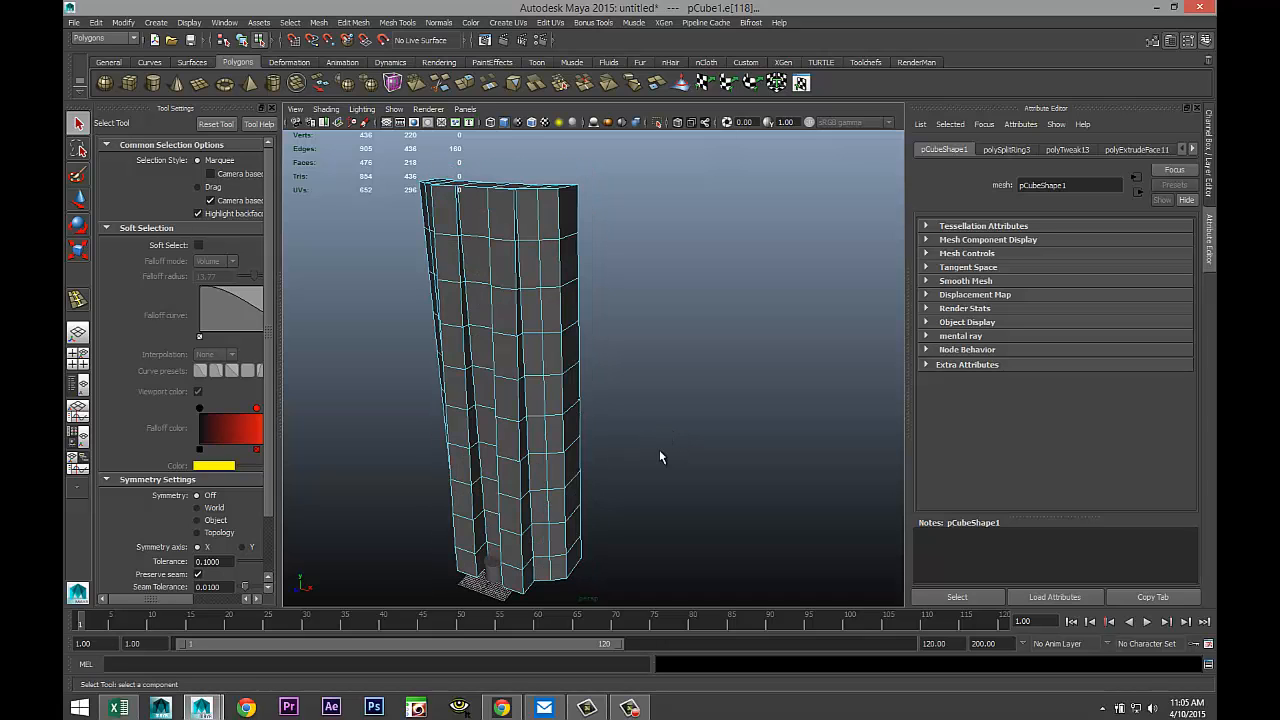
pyautogui.rightClick(548, 231)
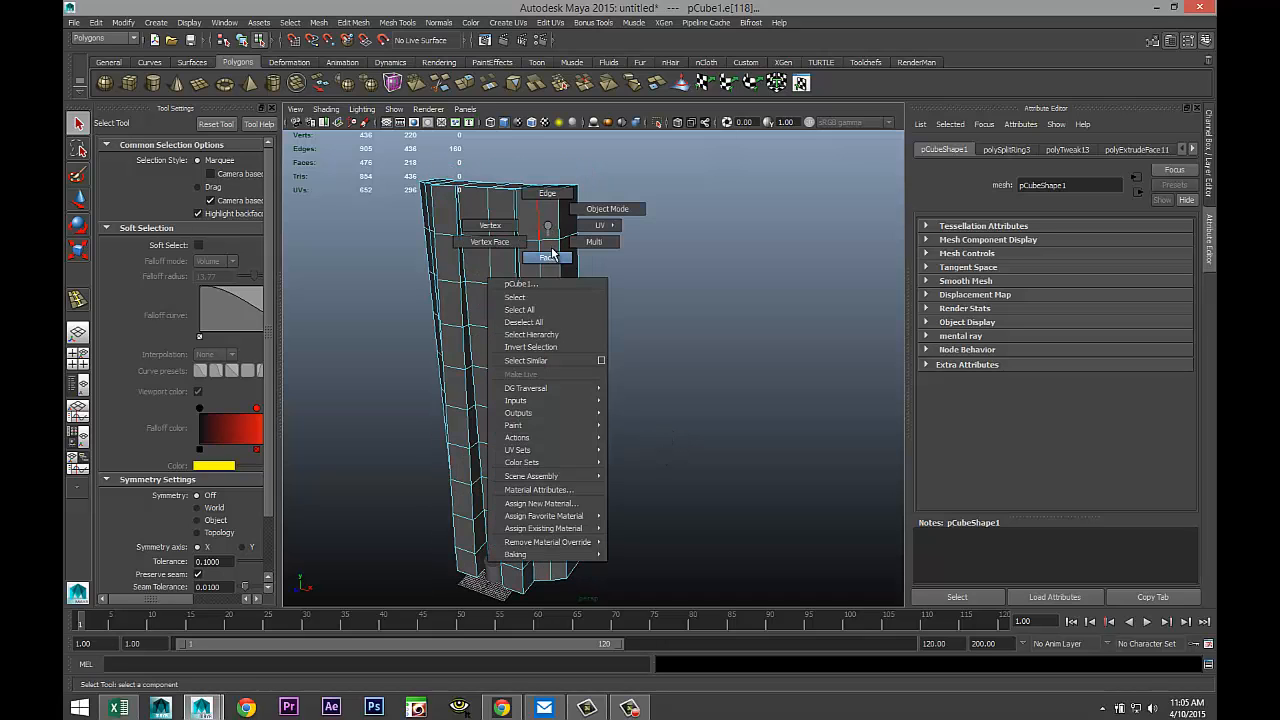
pyautogui.click(550, 259)
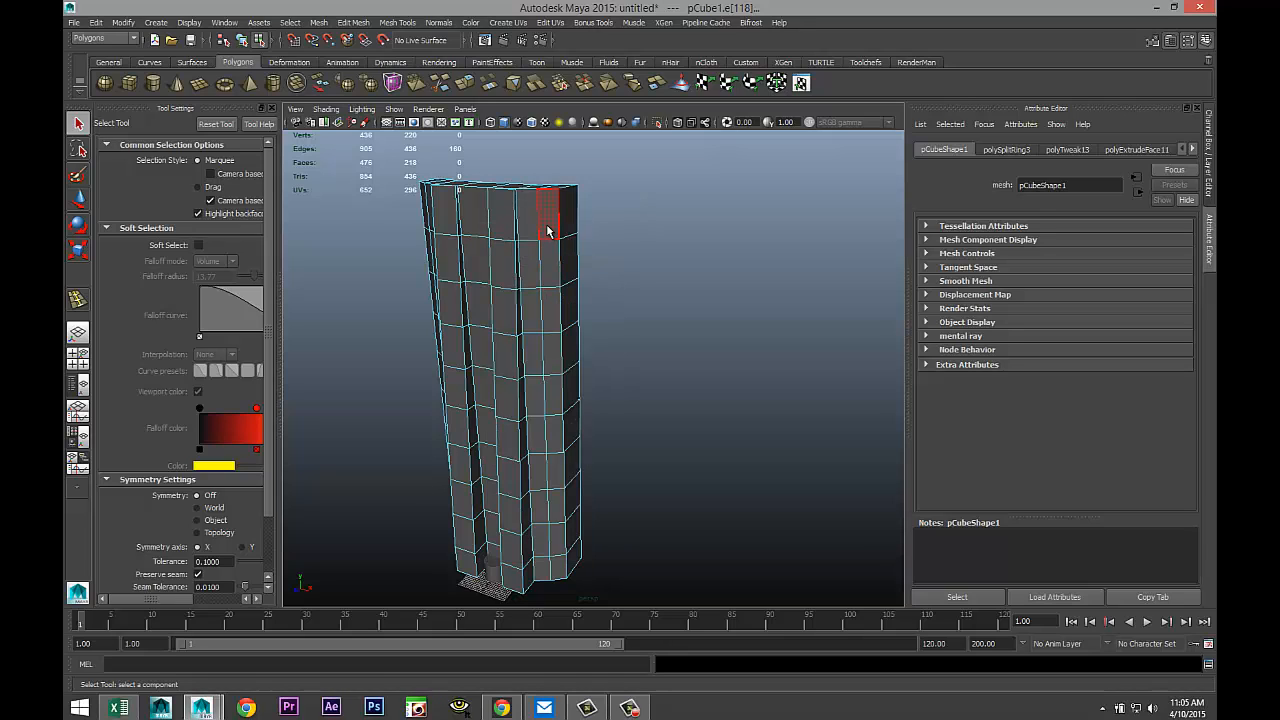
pyautogui.click(548, 231)
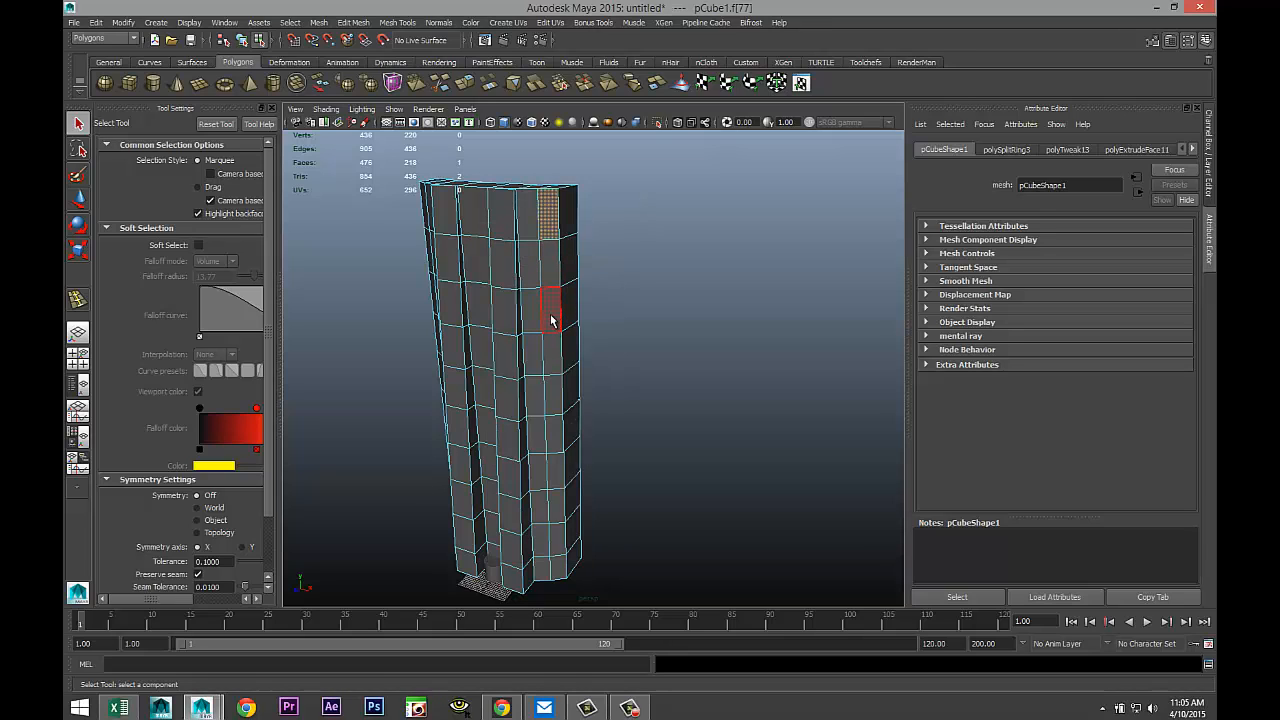
pyautogui.keyDown('shift'); pyautogui.click(550, 318); pyautogui.keyUp('shift')
pyautogui.keyDown('shift'); pyautogui.click(553, 398); pyautogui.keyUp('shift')
pyautogui.keyDown('shift'); pyautogui.click(556, 472); pyautogui.keyUp('shift')
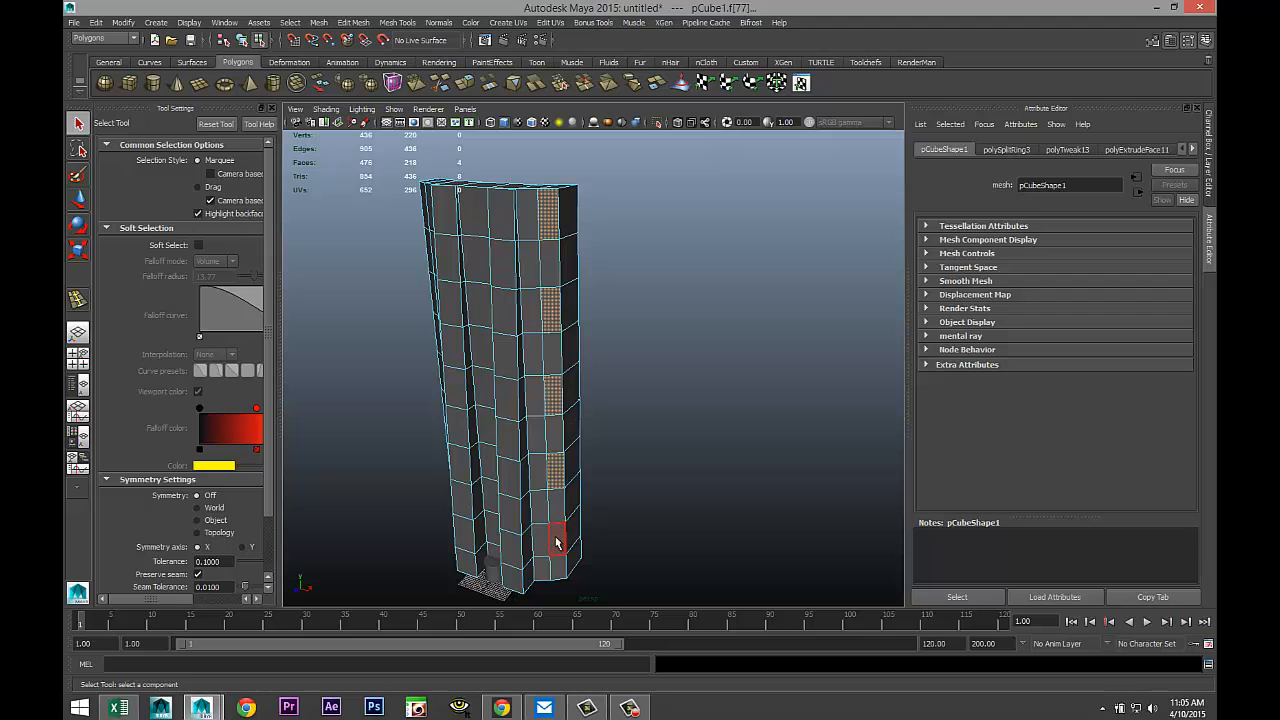
# Step: Add every second face down the outermost front-facing column on the tower's negative X side to the selection, starting with the top face
pyautogui.keyDown('alt'); pyautogui.moveTo(655, 516); pyautogui.dragTo(724, 503); pyautogui.keyUp('alt')
pyautogui.keyDown('alt'); pyautogui.moveTo(729, 330); pyautogui.dragTo(703, 381); pyautogui.keyUp('alt')
pyautogui.keyDown('alt'); pyautogui.moveTo(479, 444); pyautogui.dragTo(521, 351); pyautogui.keyUp('alt')
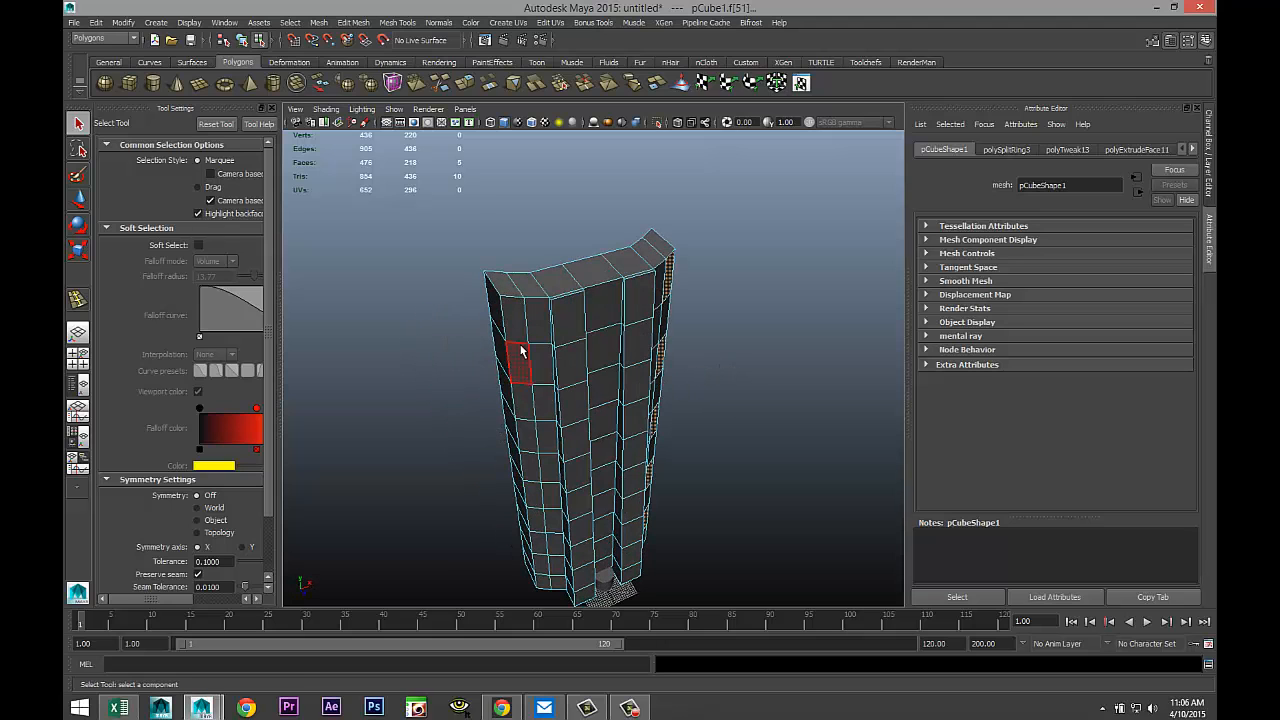
pyautogui.keyDown('shift'); pyautogui.click(521, 346); pyautogui.keyUp('shift')
pyautogui.keyDown('shift'); pyautogui.click(523, 409); pyautogui.keyUp('shift')
pyautogui.keyDown('shift'); pyautogui.click(531, 466); pyautogui.keyUp('shift')
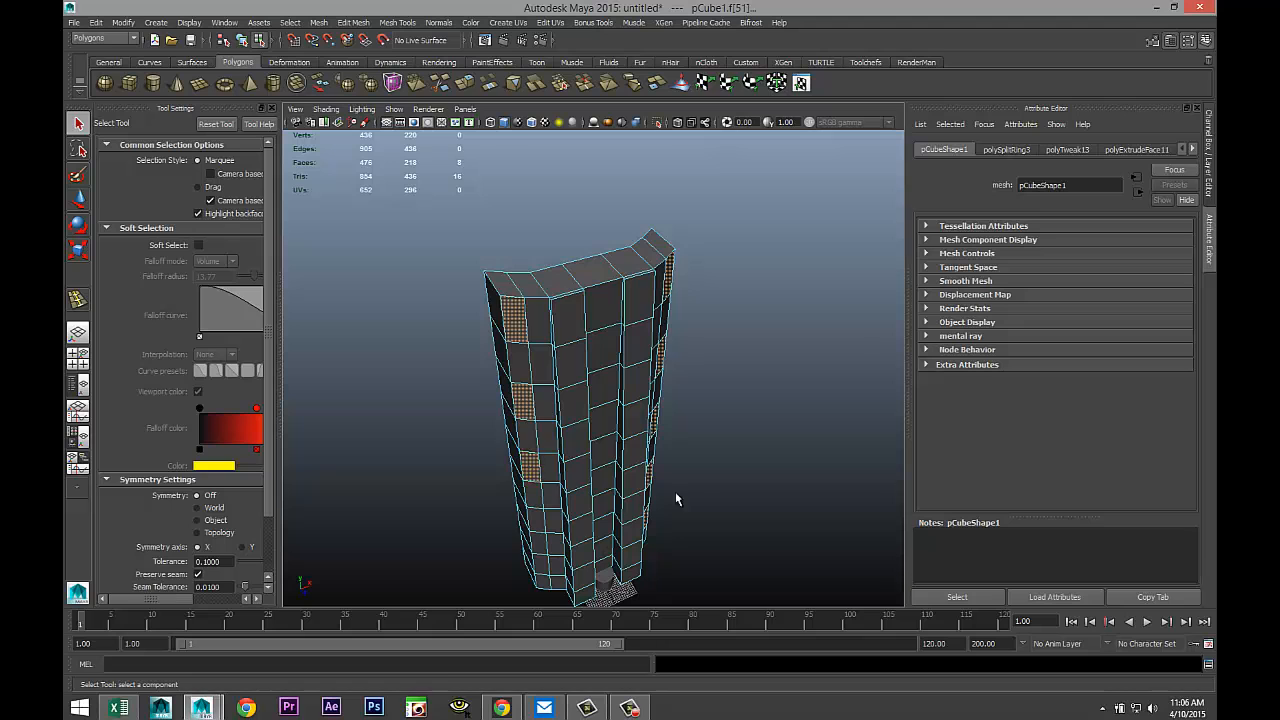
pyautogui.keyDown('alt'); pyautogui.moveTo(674, 500); pyautogui.dragTo(607, 459); pyautogui.keyUp('alt')
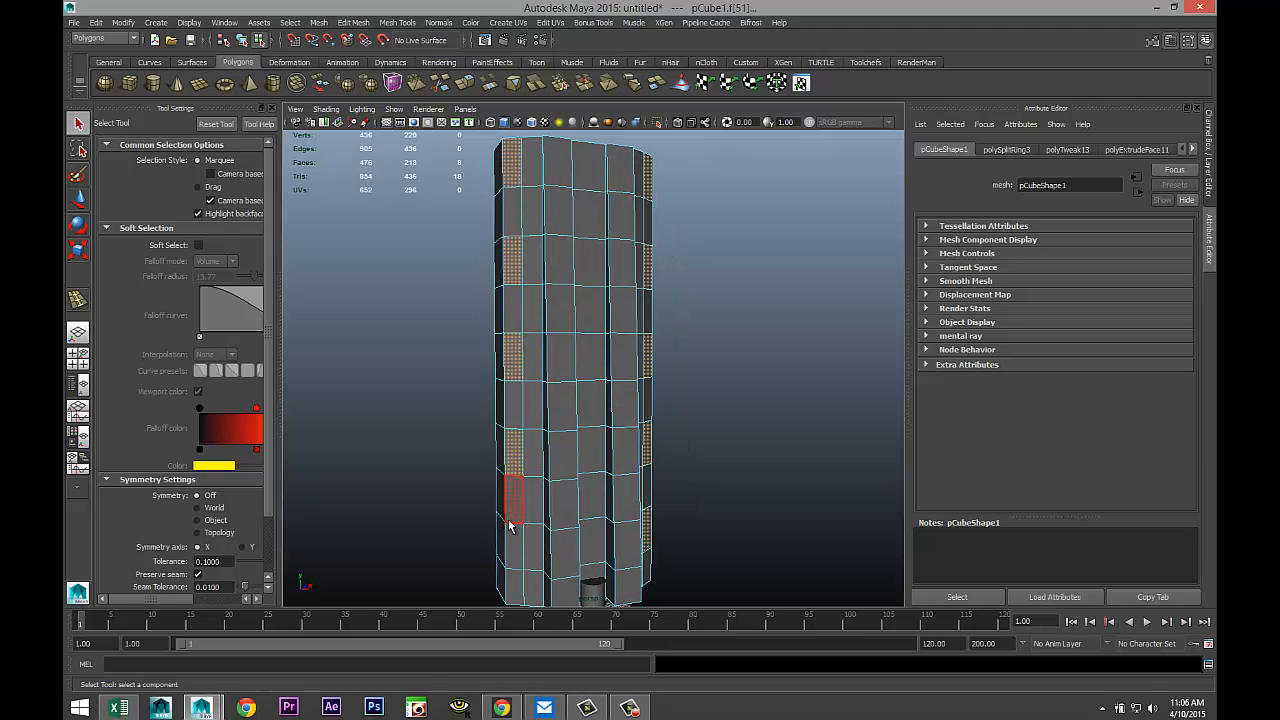
pyautogui.moveTo(735, 488)
pyautogui.keyDown('alt'); pyautogui.mouseDown()
pyautogui.moveTo(709, 463)
pyautogui.moveTo(651, 457)
pyautogui.moveTo(651, 474)
pyautogui.moveTo(702, 477)
pyautogui.moveTo(711, 494)
pyautogui.moveTo(700, 506)
pyautogui.moveTo(691, 494)
pyautogui.moveTo(721, 506)
pyautogui.mouseUp(); pyautogui.keyUp('alt')
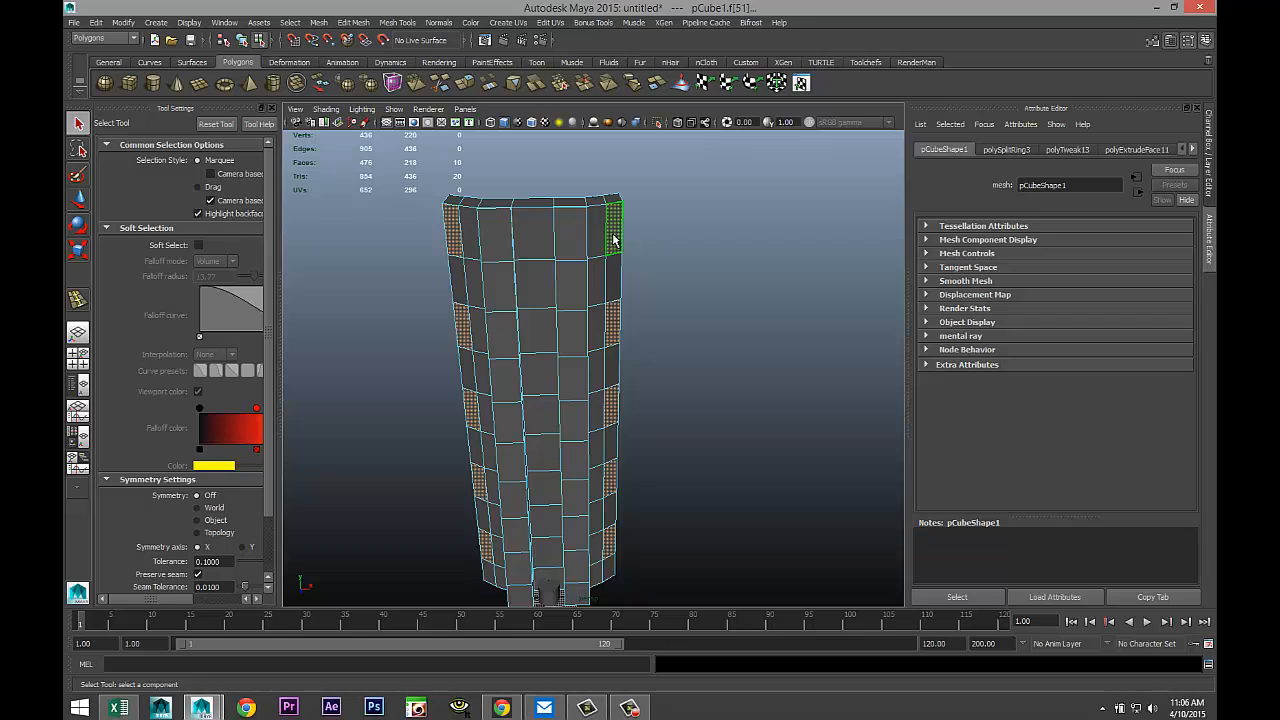
# Step: Assign a new mia_material_x material to the selected alternating faces on both sides of the tower
pyautogui.moveTo(613, 240); pyautogui.dragTo(623, 505, button='right')
pyautogui.moveTo(617, 243); pyautogui.dragTo(628, 512, button='right')
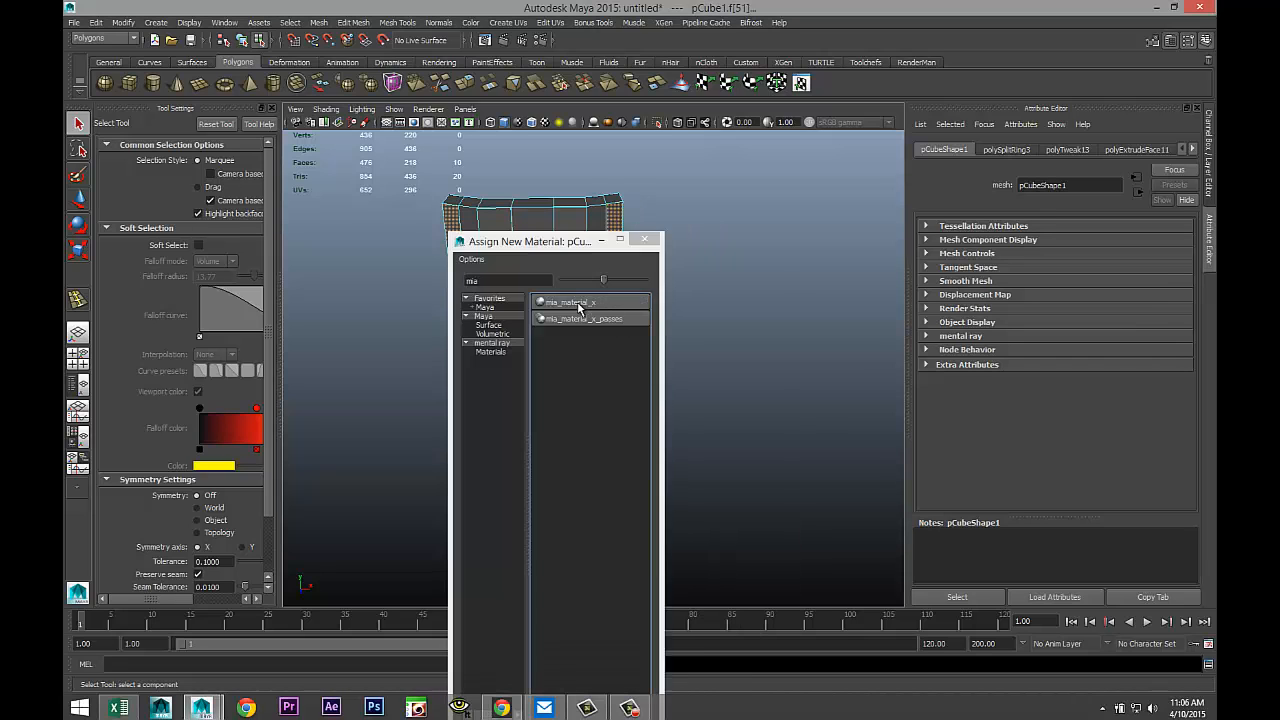
pyautogui.click(580, 303)
# Step: Replace the new material's settings with the GlassSolid preset and clear the face selection
pyautogui.click(1040, 150)
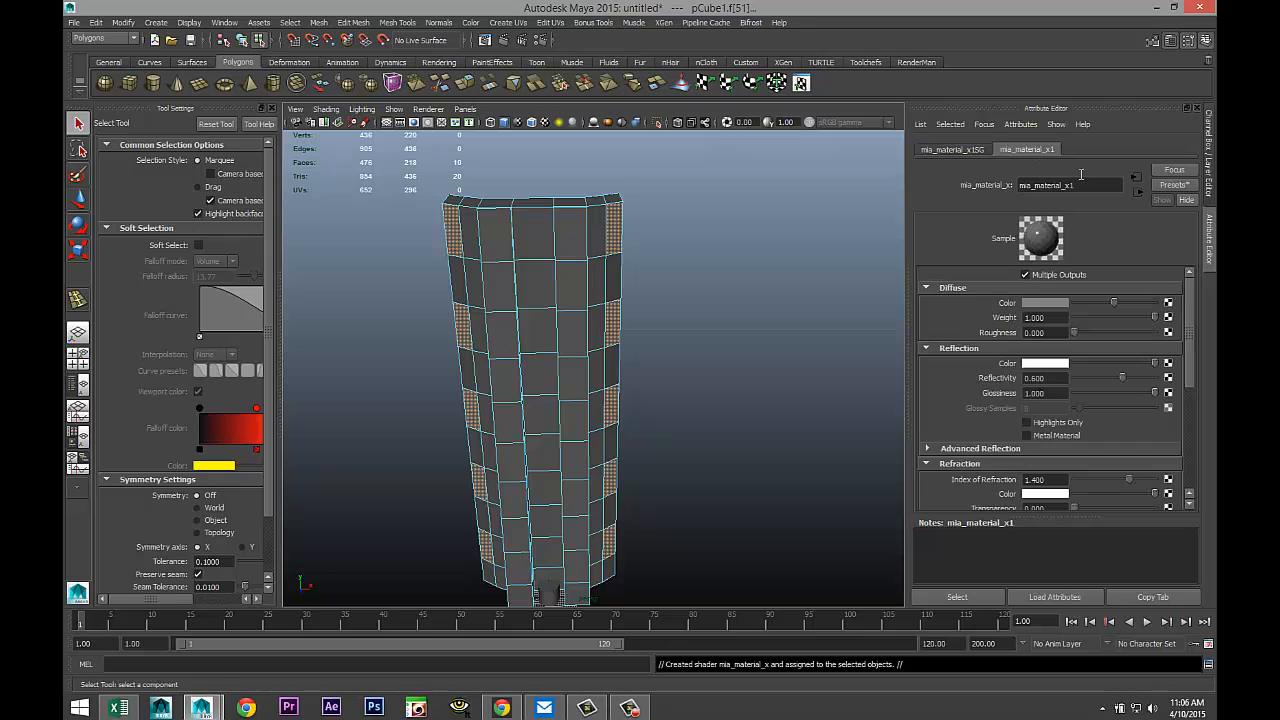
pyautogui.click(1173, 186)
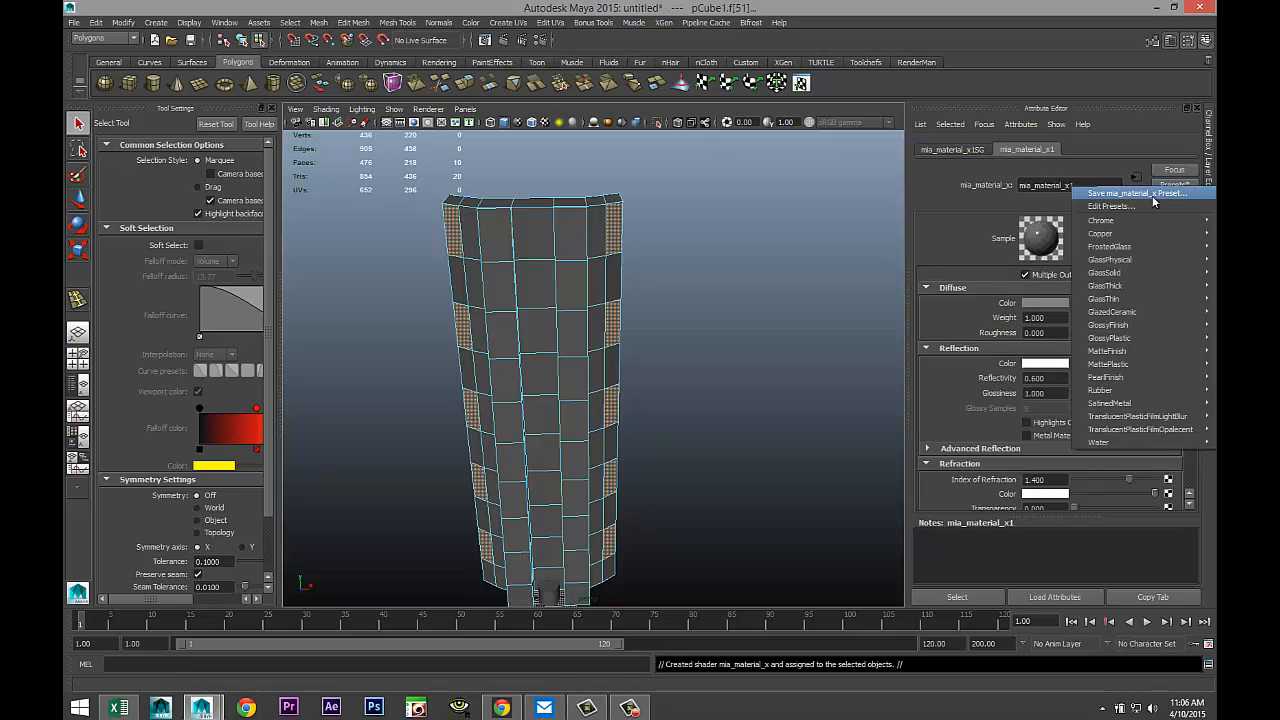
pyautogui.moveTo(1121, 296)
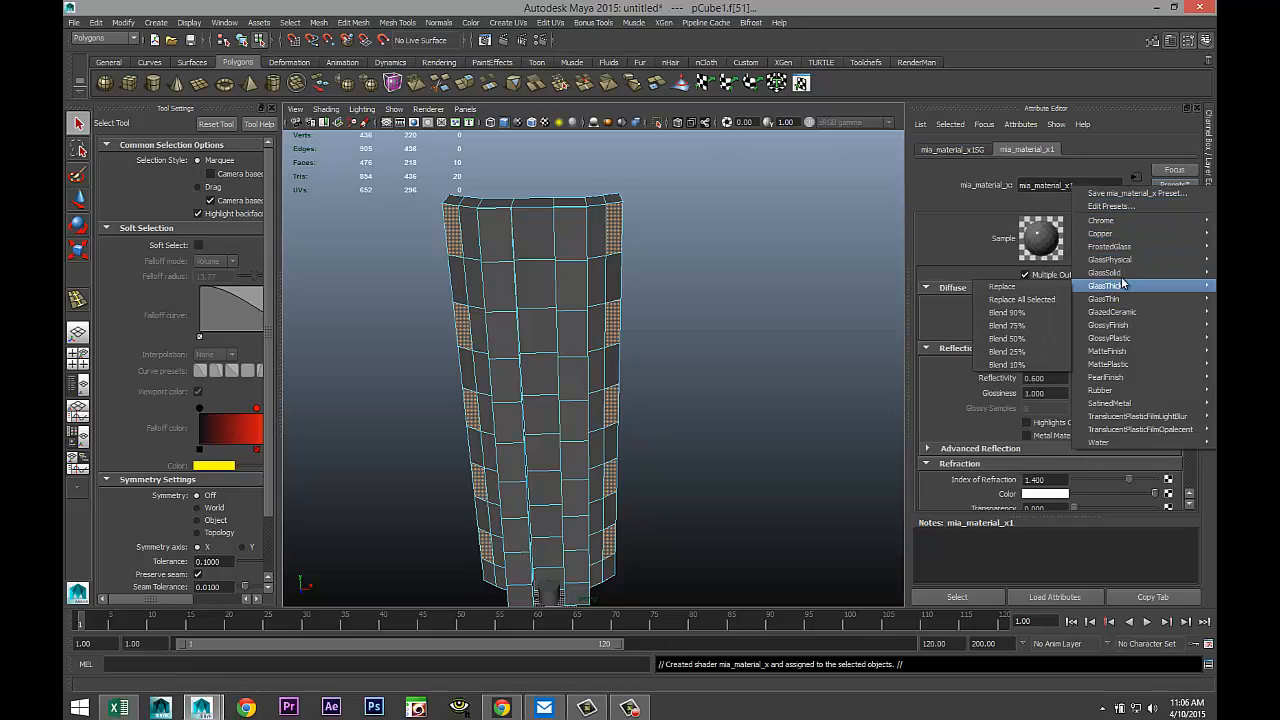
pyautogui.moveTo(1115, 273)
pyautogui.click(1003, 273)
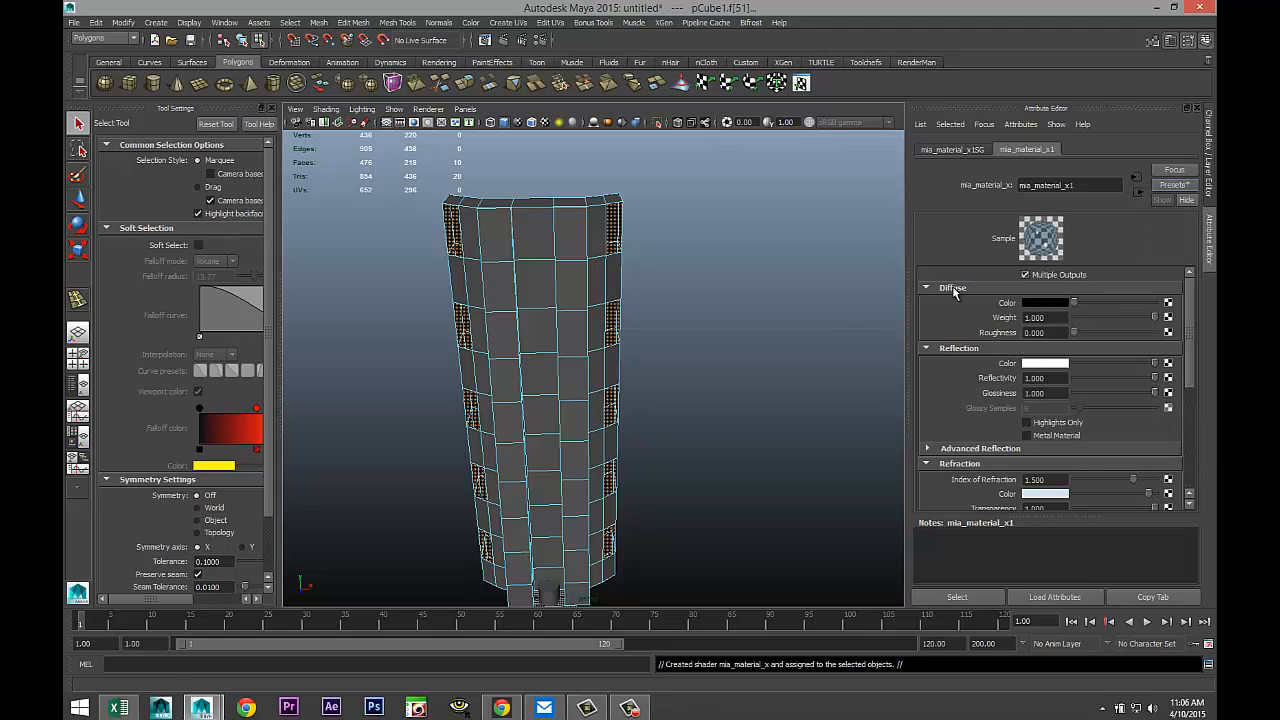
pyautogui.click(764, 337)
# Step: Switch from the tower to the half cylinder at its base and enable face selection on it
pyautogui.keyDown('alt'); pyautogui.moveTo(767, 346); pyautogui.dragTo(732, 334); pyautogui.keyUp('alt')
pyautogui.keyDown('alt'); pyautogui.moveTo(731, 331); pyautogui.dragTo(783, 209, button='middle'); pyautogui.keyUp('alt')
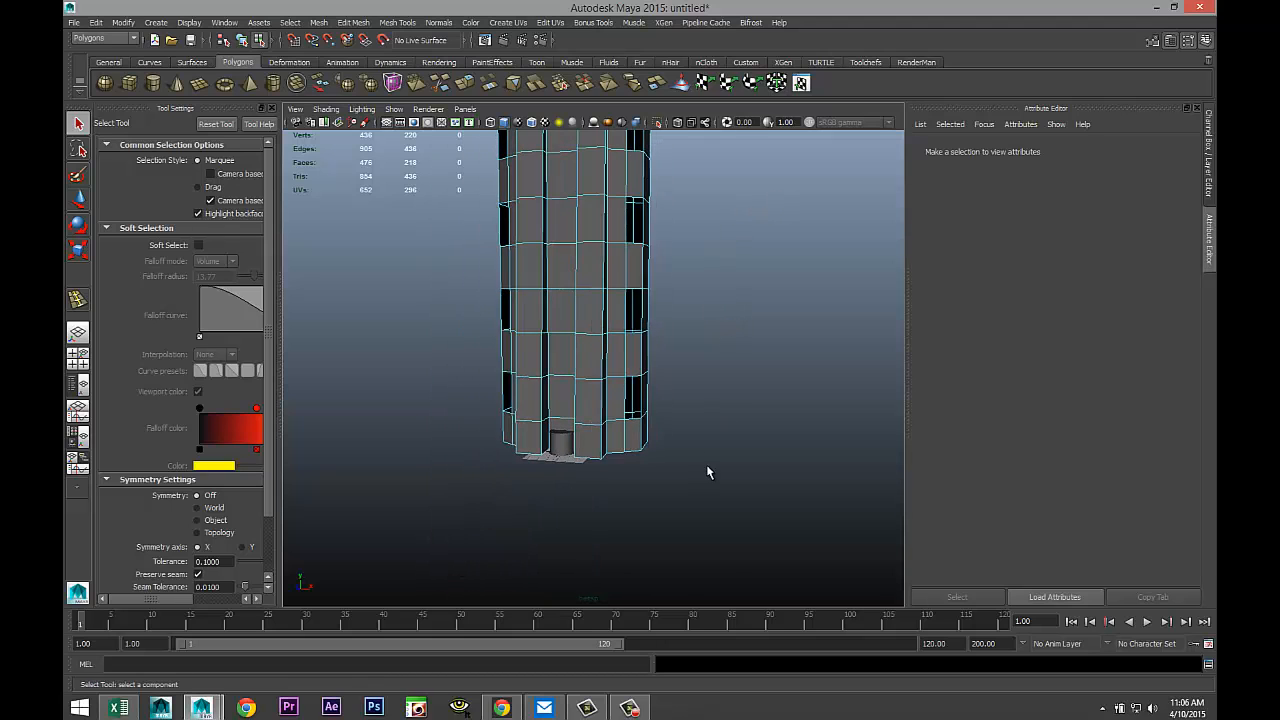
pyautogui.scroll(5, 707, 468)
pyautogui.keyDown('alt'); pyautogui.moveTo(714, 468); pyautogui.dragTo(755, 285, button='middle'); pyautogui.keyUp('alt')
pyautogui.scroll(4, 704, 435)
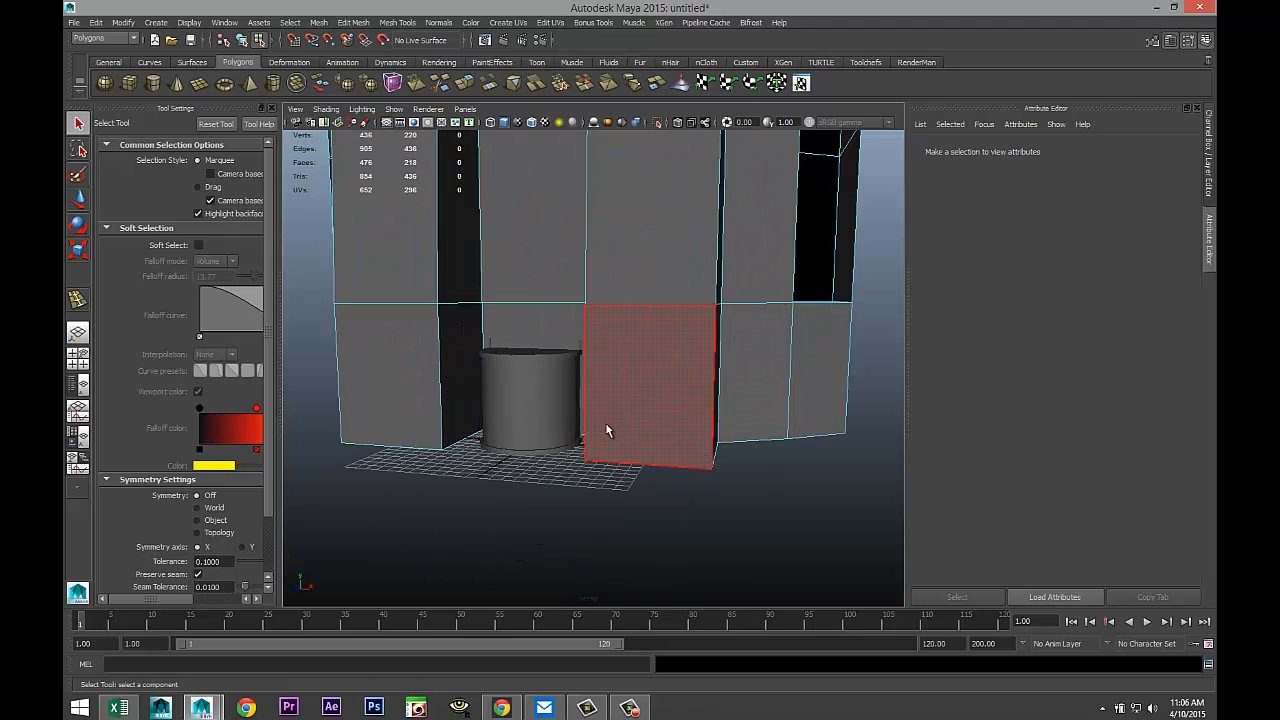
pyautogui.click(538, 402)
pyautogui.press('f')
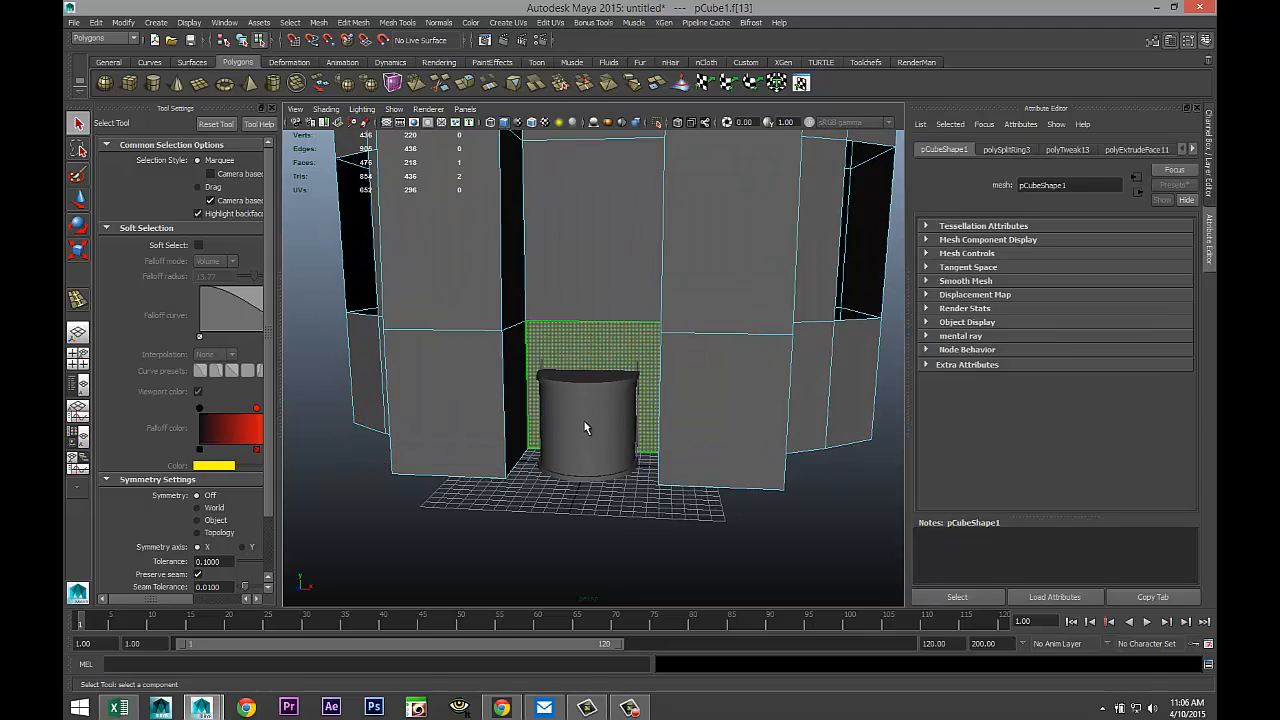
pyautogui.moveTo(584, 395); pyautogui.dragTo(600, 431, button='right')
pyautogui.click(605, 402)
pyautogui.scroll(4, 640, 480)
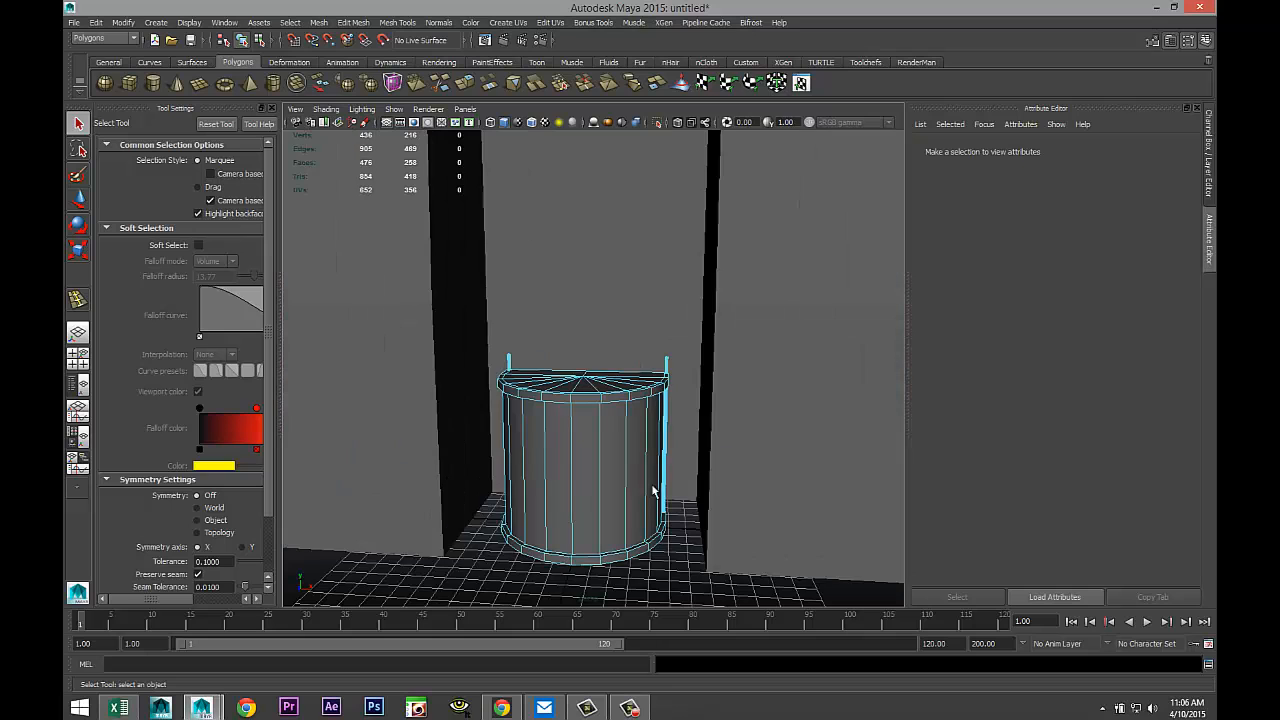
# Step: Select the tall wall faces around the half cylinder's curved front and assign them the existing glass material
pyautogui.keyDown('alt'); pyautogui.moveTo(653, 489); pyautogui.dragTo(621, 495); pyautogui.keyUp('alt')
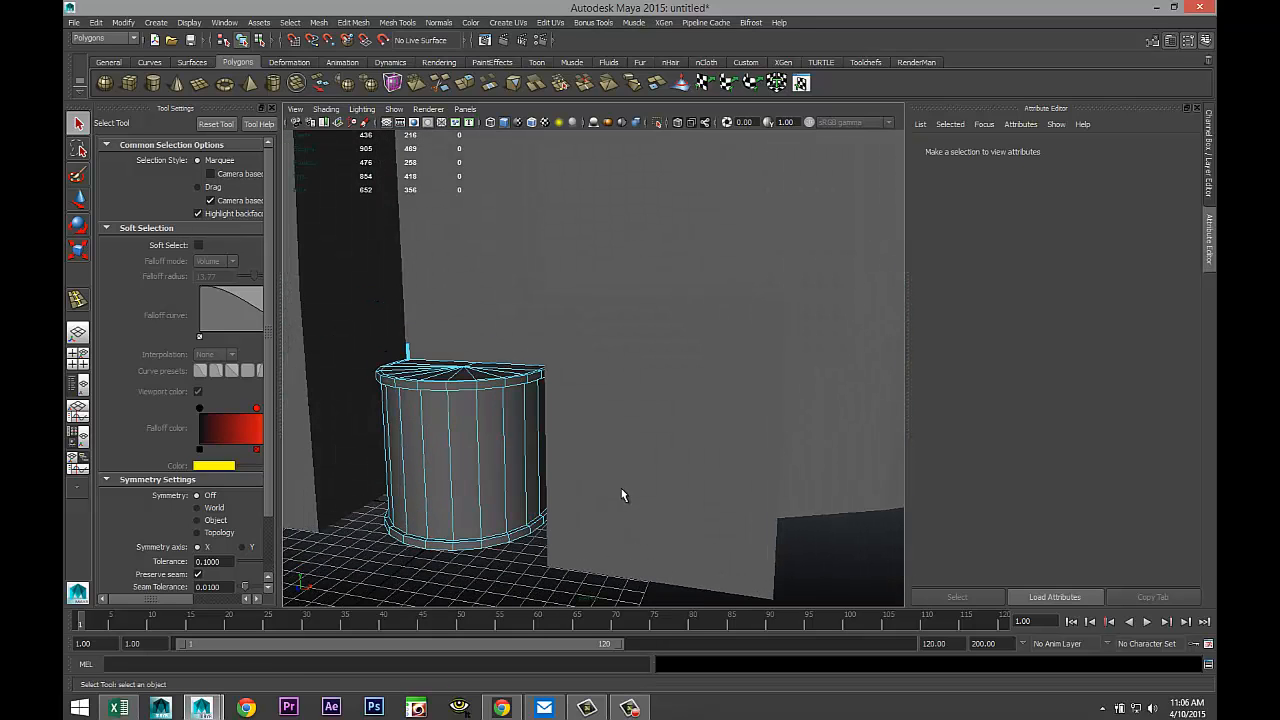
pyautogui.click(542, 435)
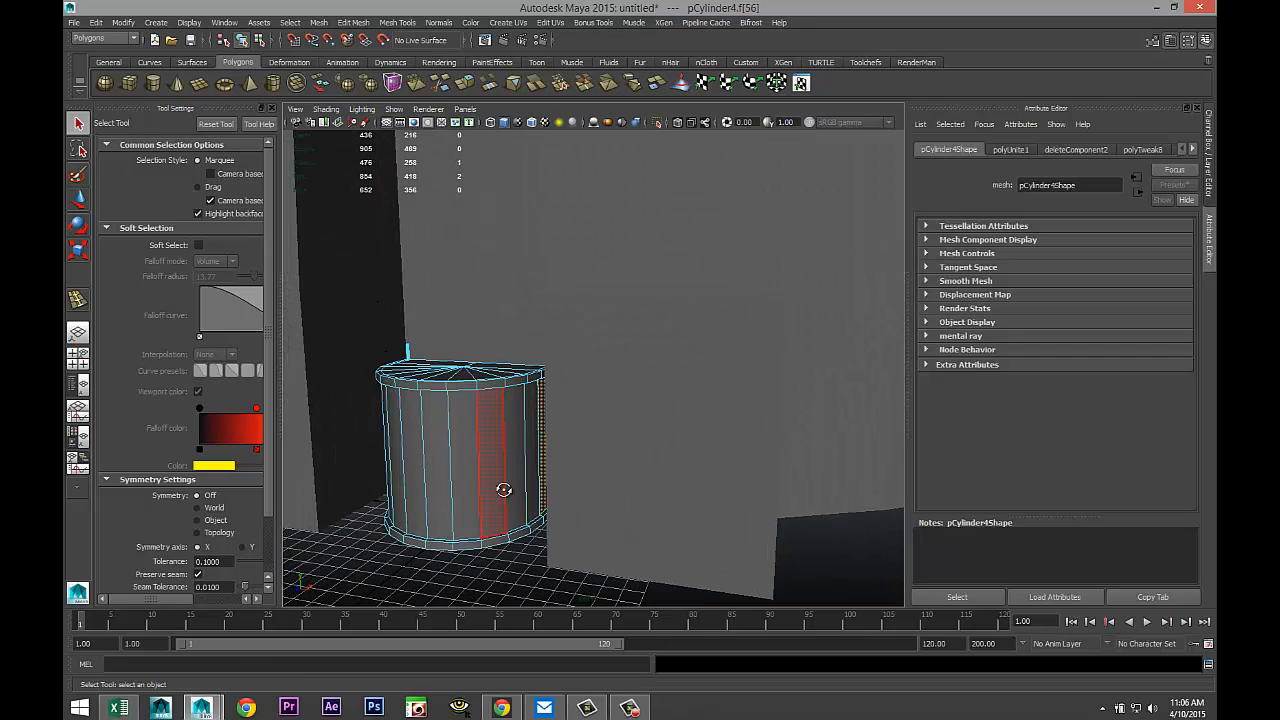
pyautogui.keyDown('alt'); pyautogui.moveTo(500, 491); pyautogui.dragTo(593, 489); pyautogui.keyUp('alt')
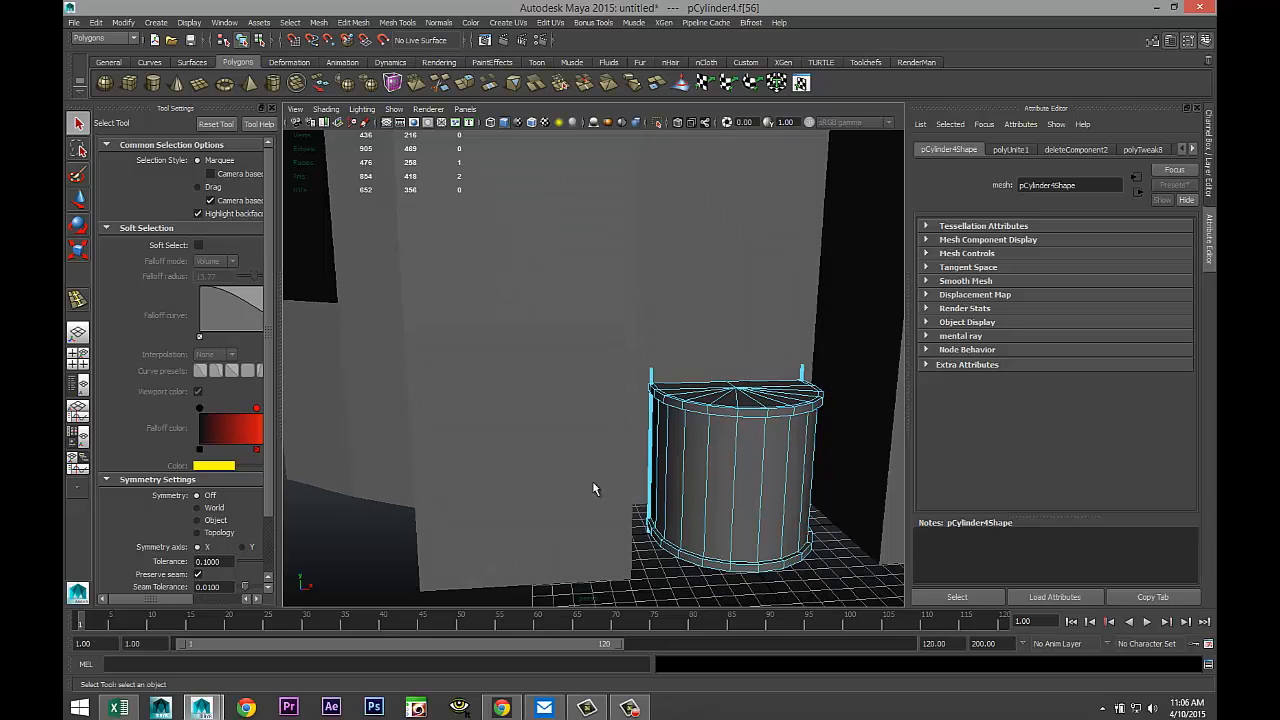
pyautogui.doubleClick(657, 441)
pyautogui.moveTo(722, 462); pyautogui.dragTo(797, 697, button='right')
pyautogui.keyDown('alt'); pyautogui.moveTo(650, 525); pyautogui.dragTo(601, 460); pyautogui.keyUp('alt')
pyautogui.click(624, 523)
# Step: Insert two evenly spaced vertical edge loops into each of the two front columns flanking the tower's central recess
pyautogui.scroll(-4, 601, 489)
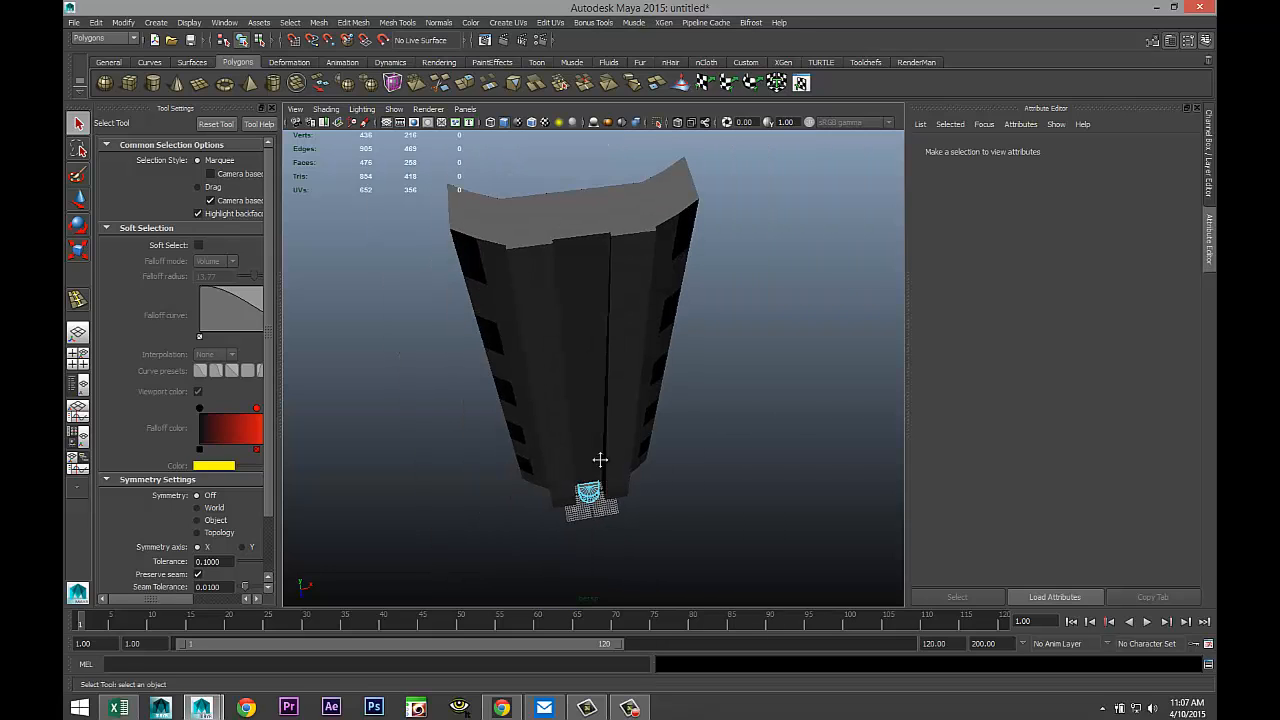
pyautogui.keyDown('alt'); pyautogui.moveTo(601, 460); pyautogui.dragTo(595, 502, button='middle'); pyautogui.keyUp('alt')
pyautogui.keyDown('alt'); pyautogui.moveTo(604, 485); pyautogui.dragTo(603, 438); pyautogui.keyUp('alt')
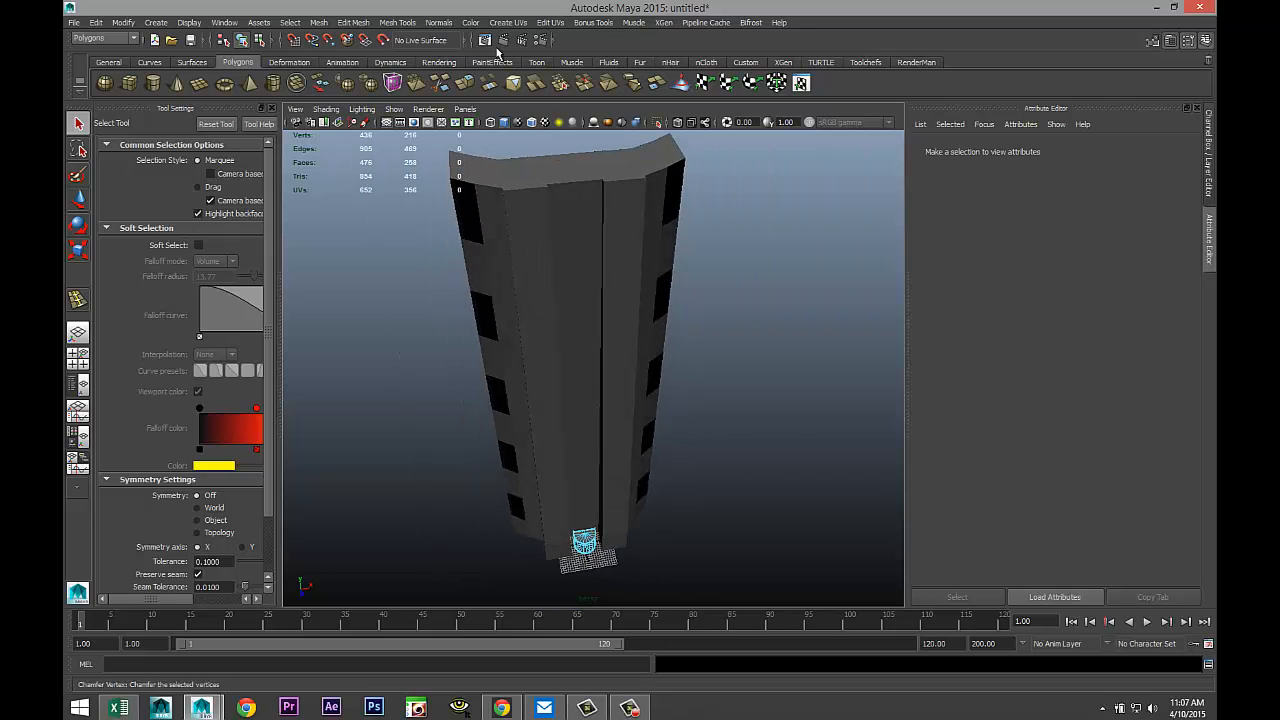
pyautogui.click(400, 23)
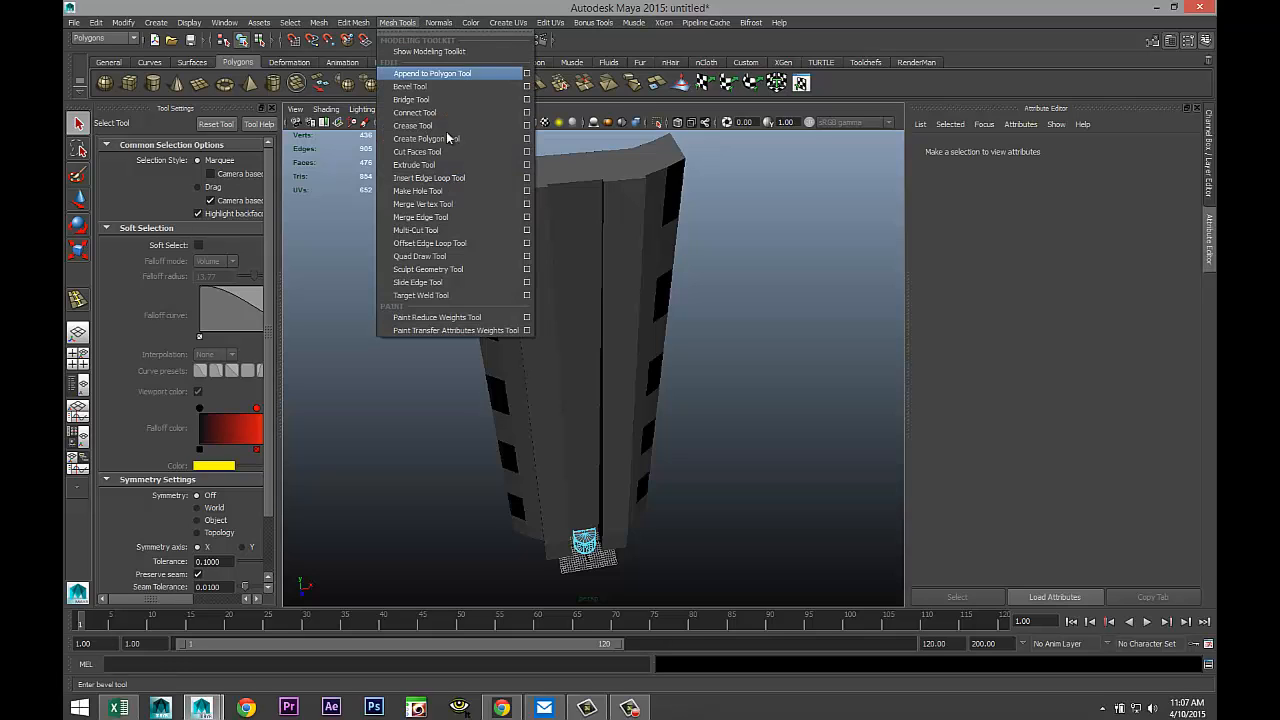
pyautogui.click(527, 178)
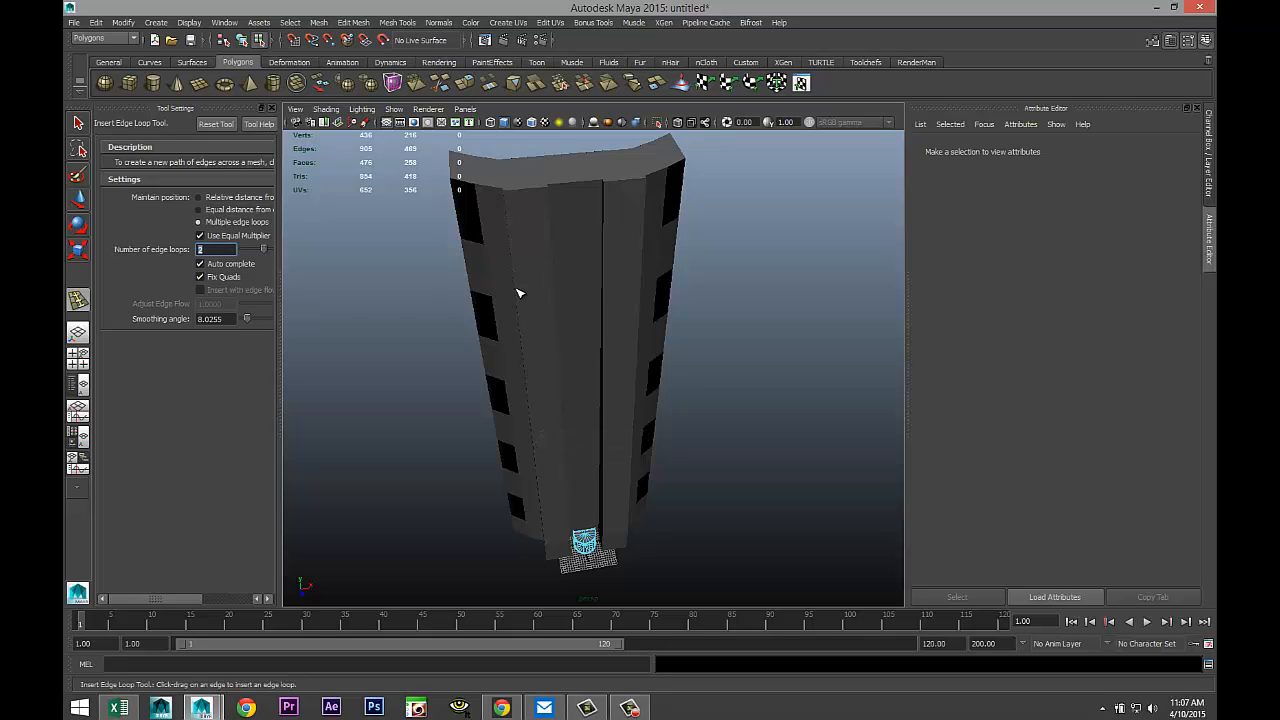
pyautogui.keyDown('alt'); pyautogui.moveTo(517, 289); pyautogui.dragTo(495, 236); pyautogui.keyUp('alt')
pyautogui.click(500, 227)
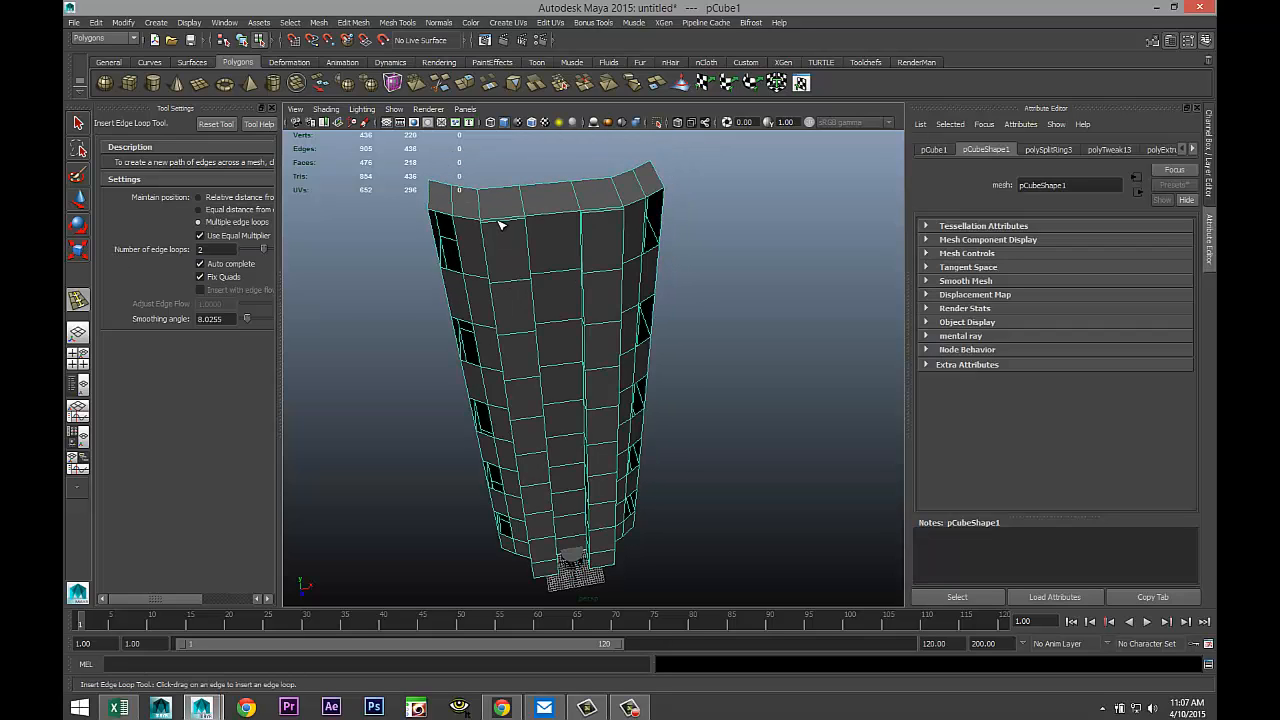
pyautogui.click(502, 220)
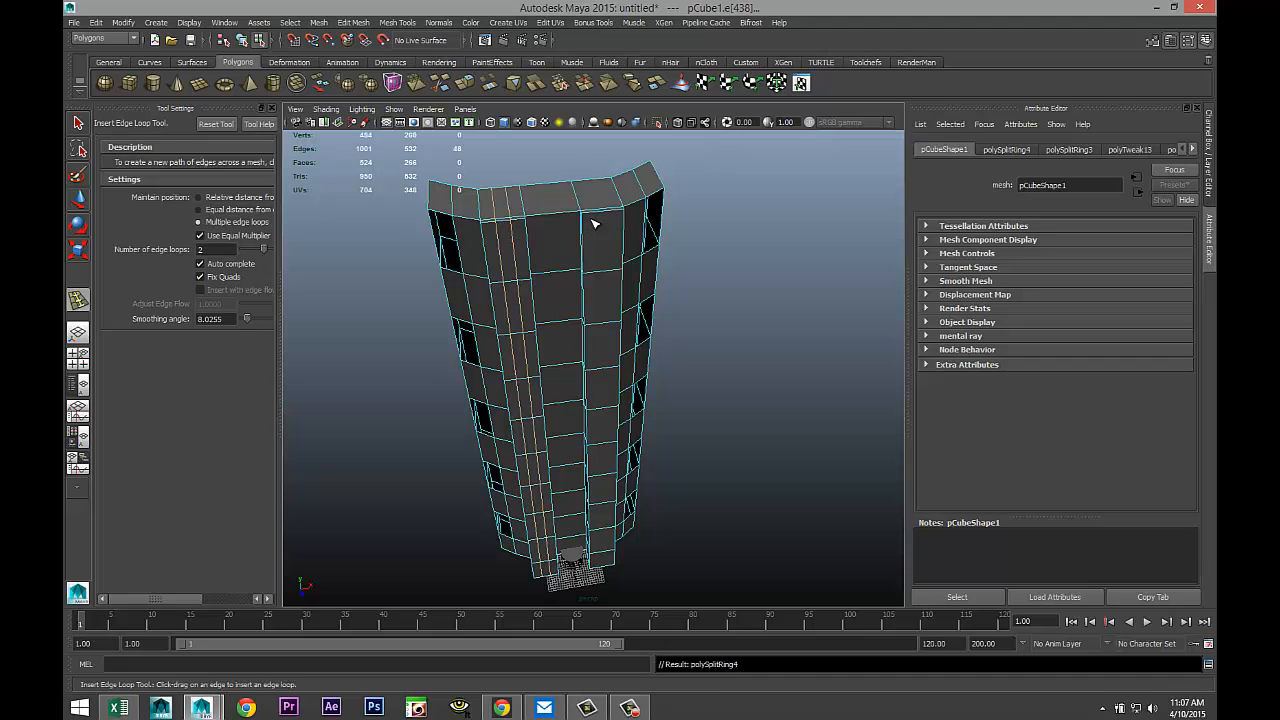
pyautogui.click(607, 211)
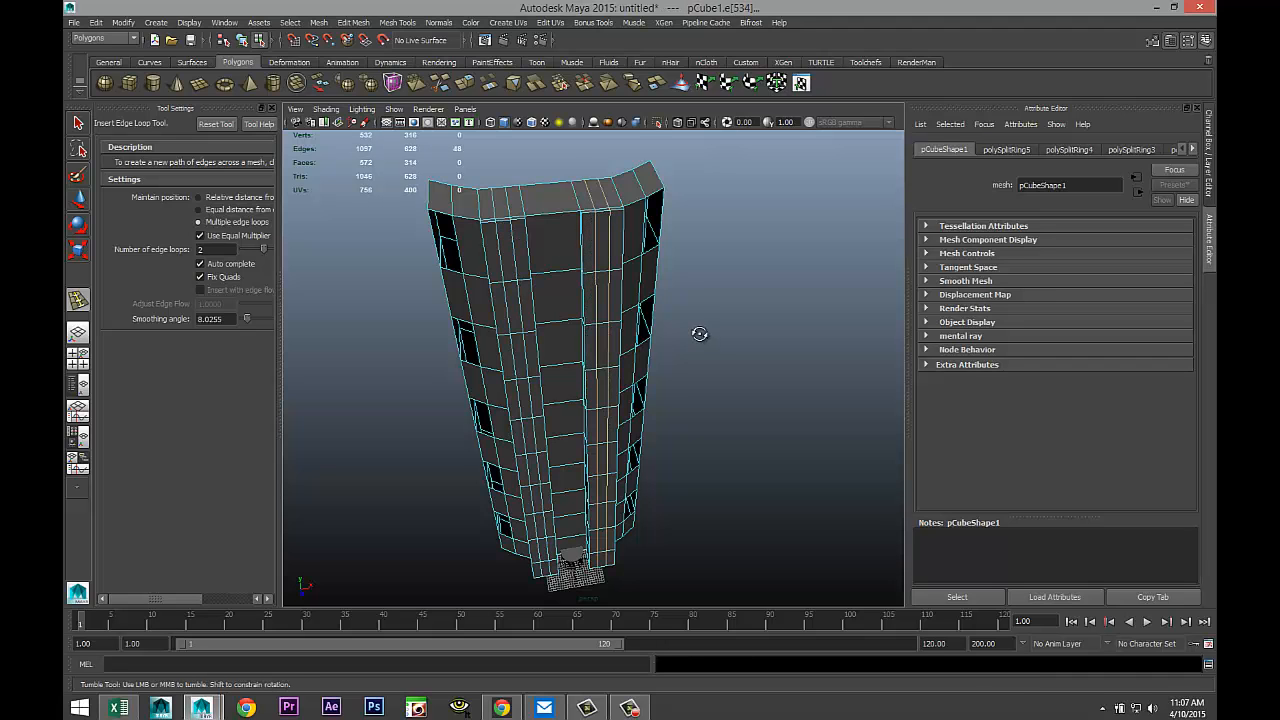
# Step: Select the full-height middle strip of faces on both front columns flanking the tower's central recess
pyautogui.keyDown('alt'); pyautogui.moveTo(690, 325); pyautogui.dragTo(678, 377); pyautogui.keyUp('alt')
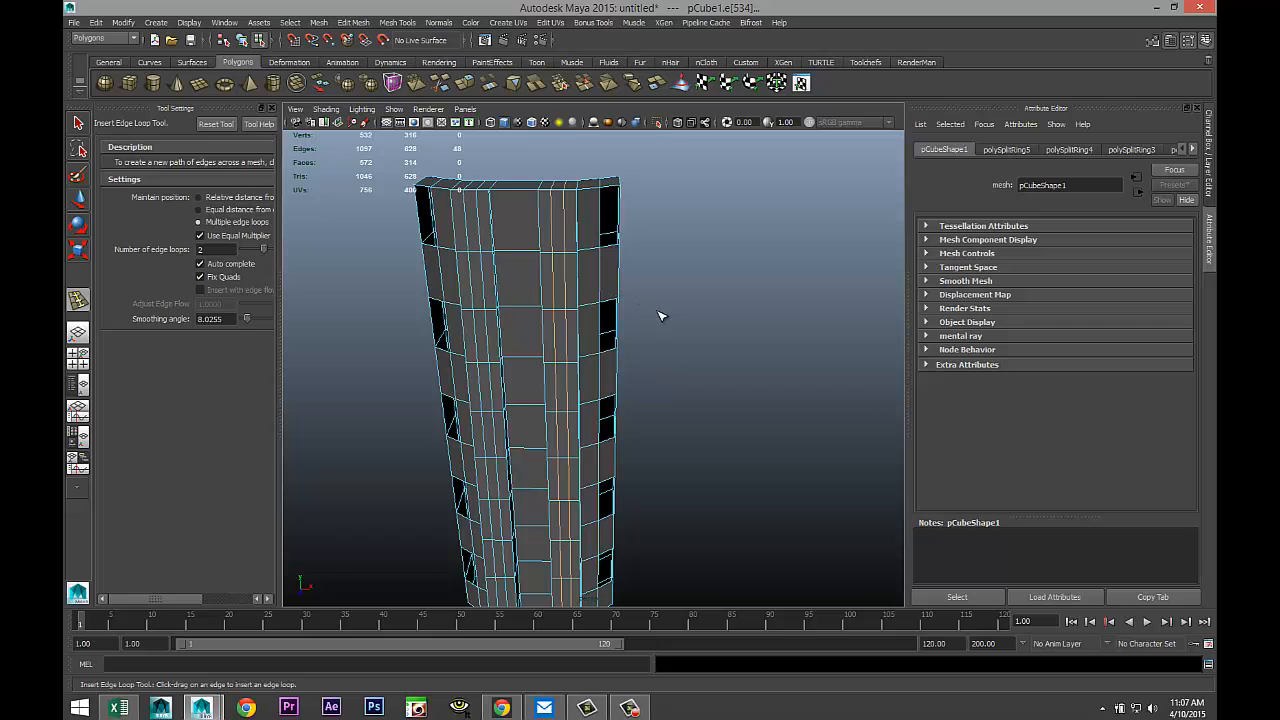
pyautogui.press('q')
pyautogui.moveTo(560, 220); pyautogui.dragTo(567, 253, button='right')
pyautogui.click(560, 233)
pyautogui.keyDown('alt'); pyautogui.moveTo(682, 390); pyautogui.dragTo(615, 403); pyautogui.keyUp('alt')
pyautogui.keyDown('shift'); pyautogui.doubleClick(567, 520); pyautogui.keyUp('shift')
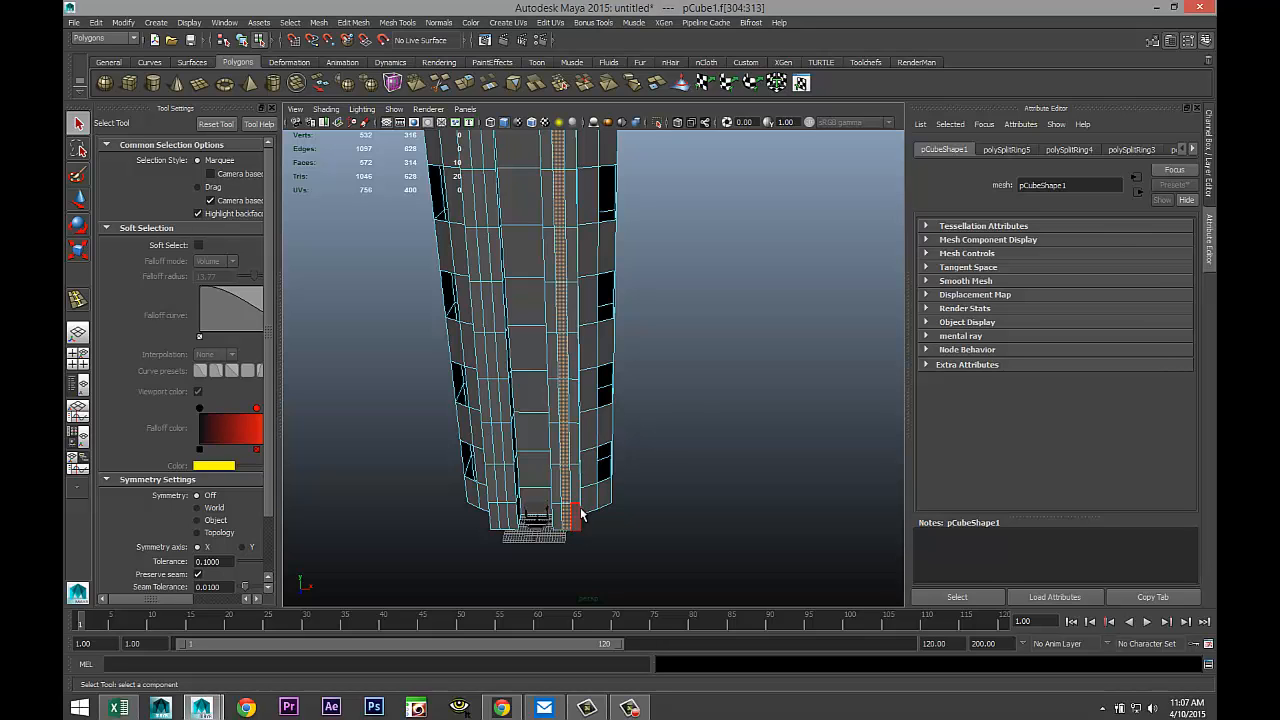
pyautogui.keyDown('alt'); pyautogui.moveTo(571, 517); pyautogui.dragTo(699, 492); pyautogui.keyUp('alt')
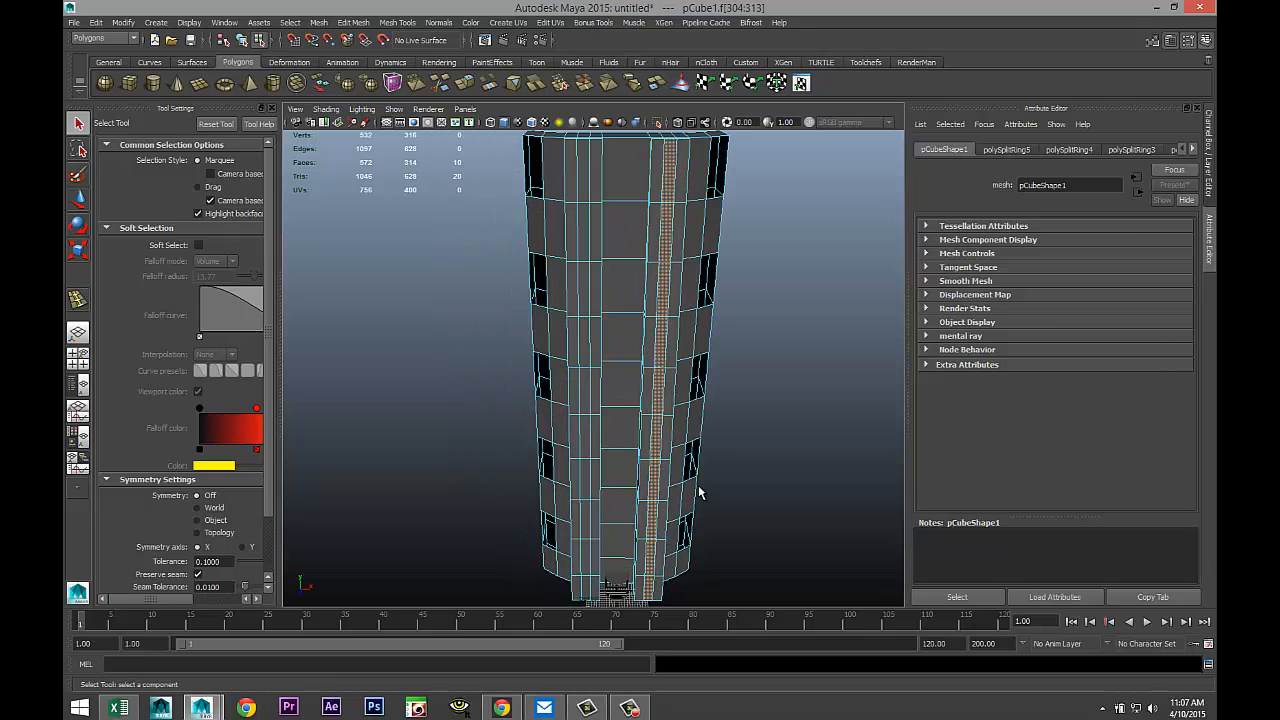
pyautogui.keyDown('shift'); pyautogui.click(583, 192); pyautogui.keyUp('shift')
pyautogui.keyDown('alt'); pyautogui.moveTo(748, 427); pyautogui.dragTo(740, 356, button='middle'); pyautogui.keyUp('alt')
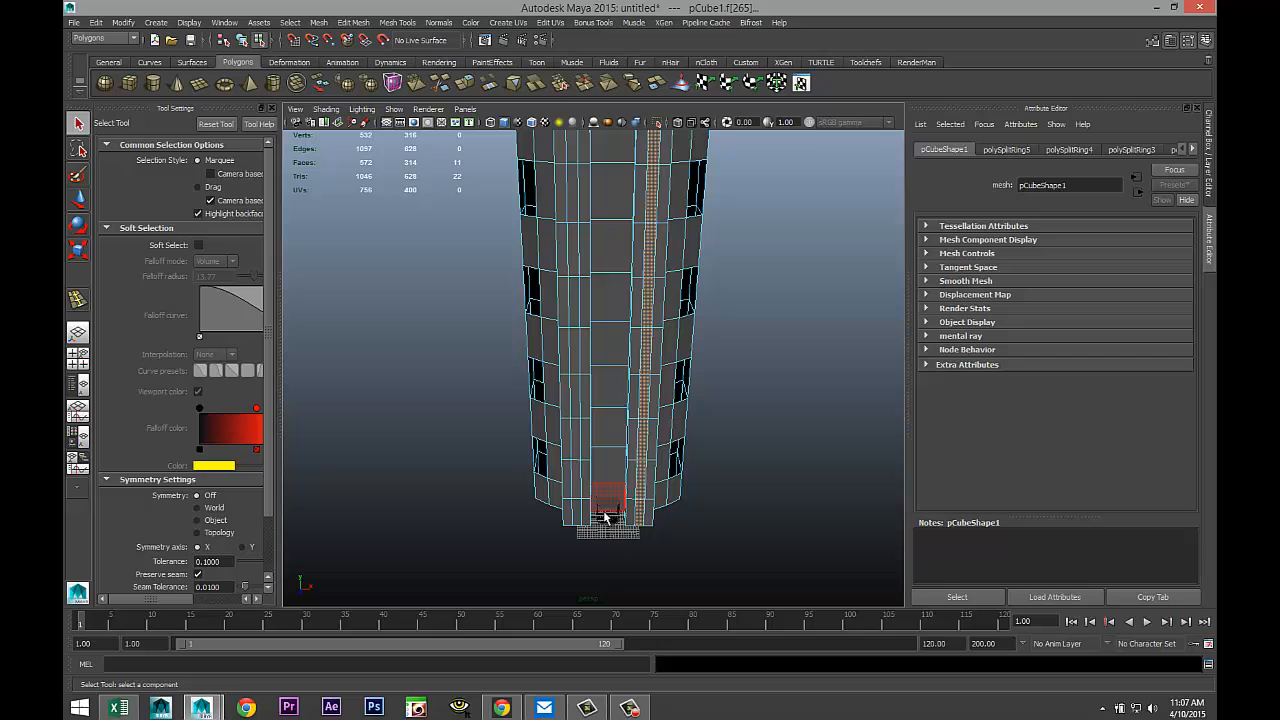
pyautogui.keyDown('shift'); pyautogui.doubleClick(576, 516); pyautogui.keyUp('shift')
# Step: Extrude the two selected face strips, move them slightly forward to form vertical ribs, and clear the selection
pyautogui.keyDown('alt'); pyautogui.moveTo(715, 512); pyautogui.dragTo(657, 517); pyautogui.keyUp('alt')
pyautogui.click(356, 24)
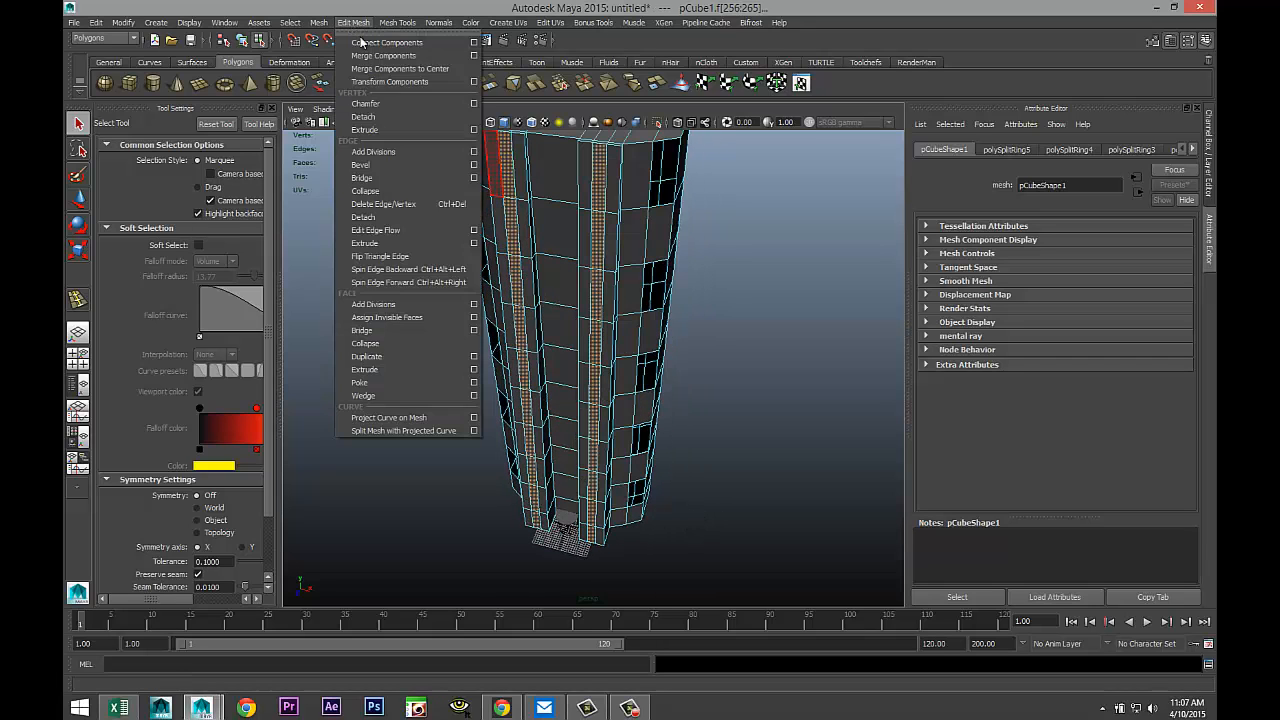
pyautogui.click(394, 364)
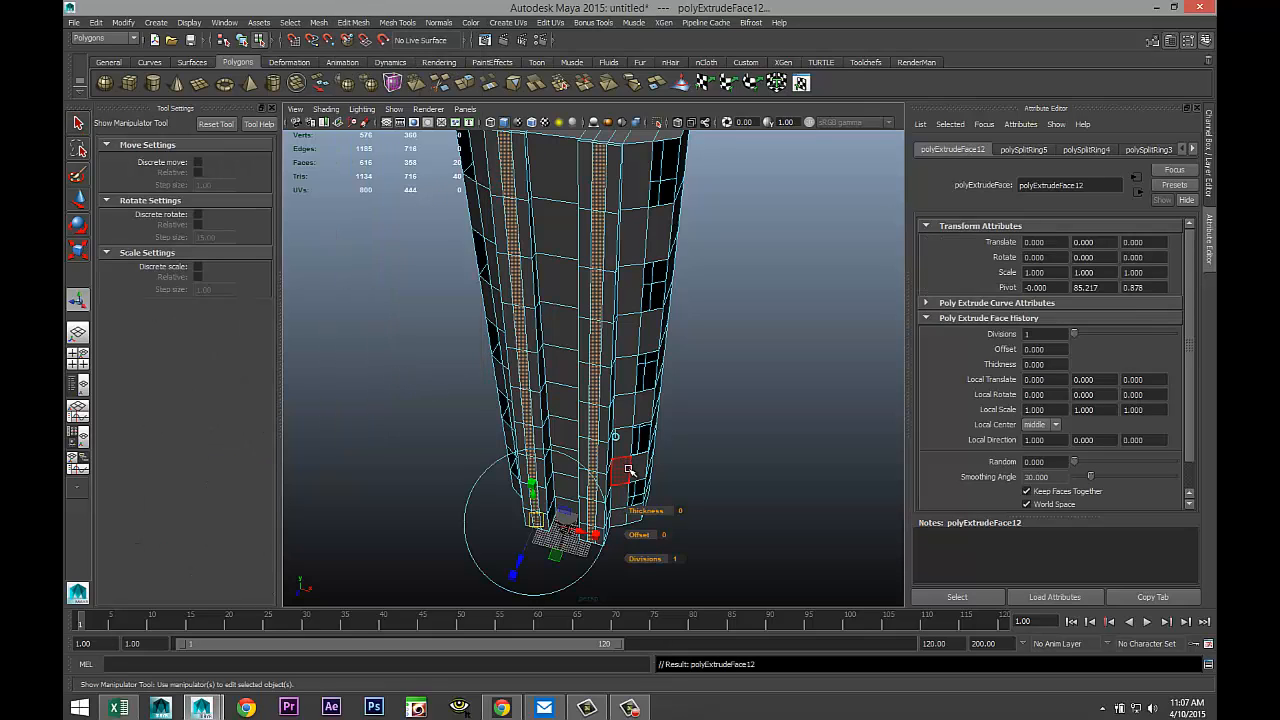
pyautogui.press('w')
pyautogui.moveTo(537, 443); pyautogui.dragTo(534, 445)
pyautogui.click(735, 545)
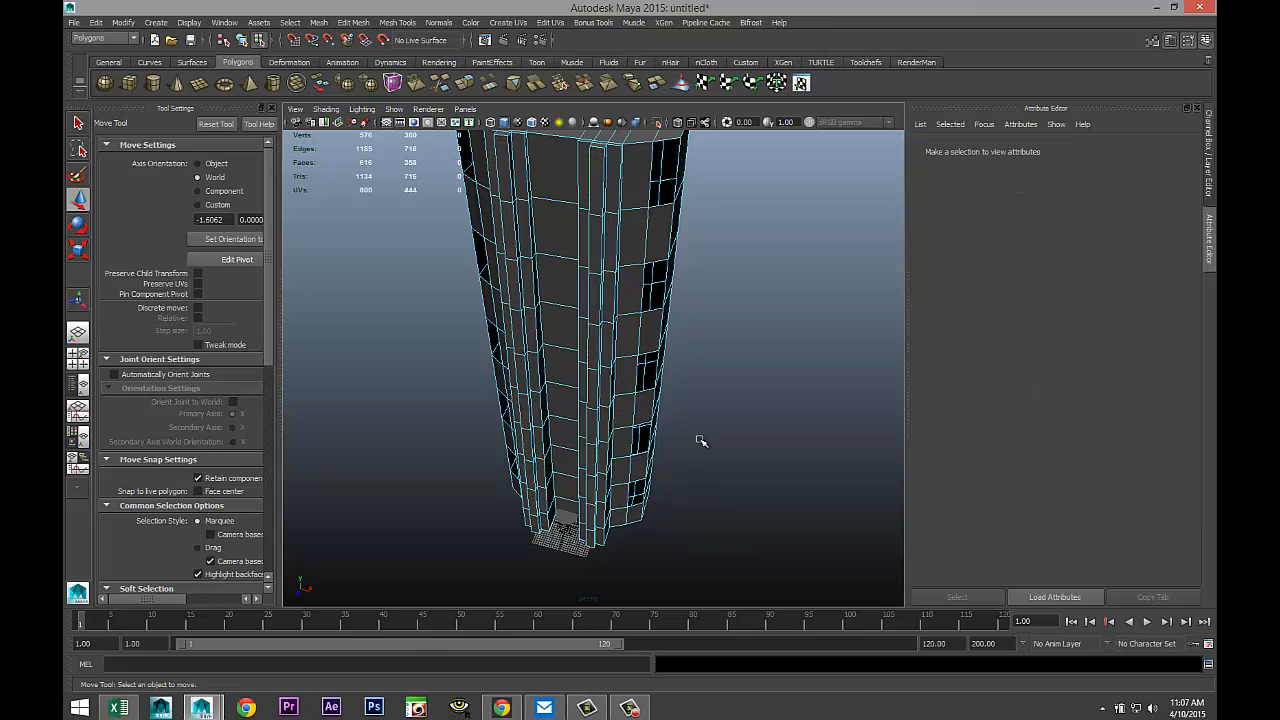
# Step: Select the outer vertical edges along both sides of the two front ribs and bevel them
pyautogui.keyDown('alt'); pyautogui.moveTo(688, 402); pyautogui.dragTo(649, 428, button='middle'); pyautogui.keyUp('alt')
pyautogui.scroll(5, 686, 456)
pyautogui.keyDown('alt'); pyautogui.moveTo(649, 428); pyautogui.dragTo(650, 486); pyautogui.keyUp('alt')
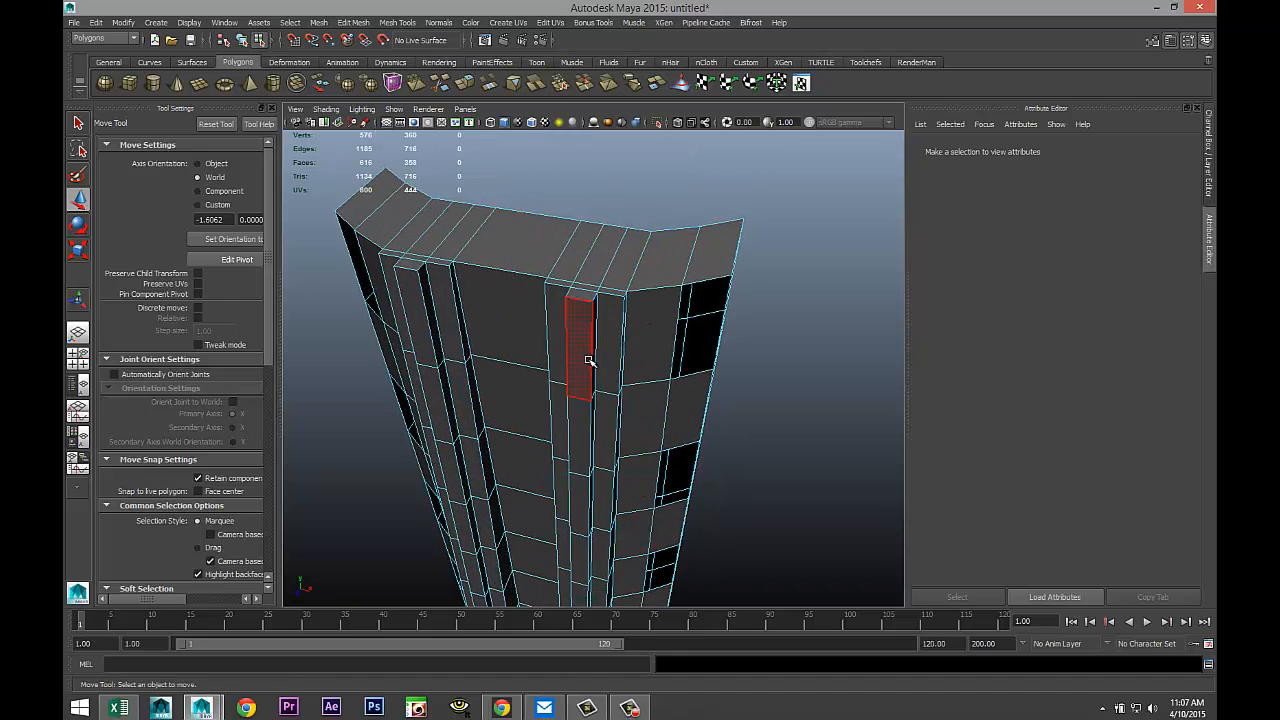
pyautogui.moveTo(589, 360); pyautogui.dragTo(593, 340, button='right')
pyautogui.click(593, 340)
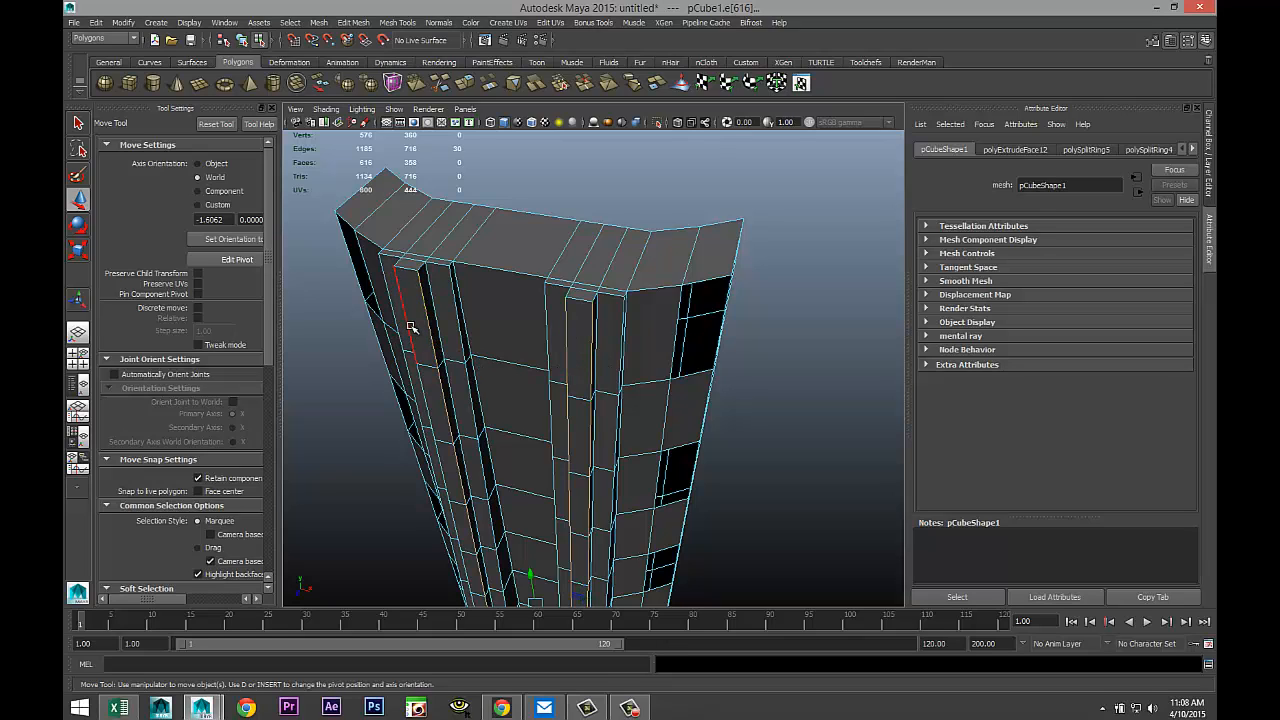
pyautogui.keyDown('shift'); pyautogui.click(410, 327); pyautogui.keyUp('shift')
pyautogui.scroll(-5, 546, 378)
pyautogui.moveTo(688, 452)
pyautogui.keyDown('alt'); pyautogui.mouseDown()
pyautogui.moveTo(698, 410)
pyautogui.moveTo(690, 450)
pyautogui.mouseUp(); pyautogui.keyUp('alt')
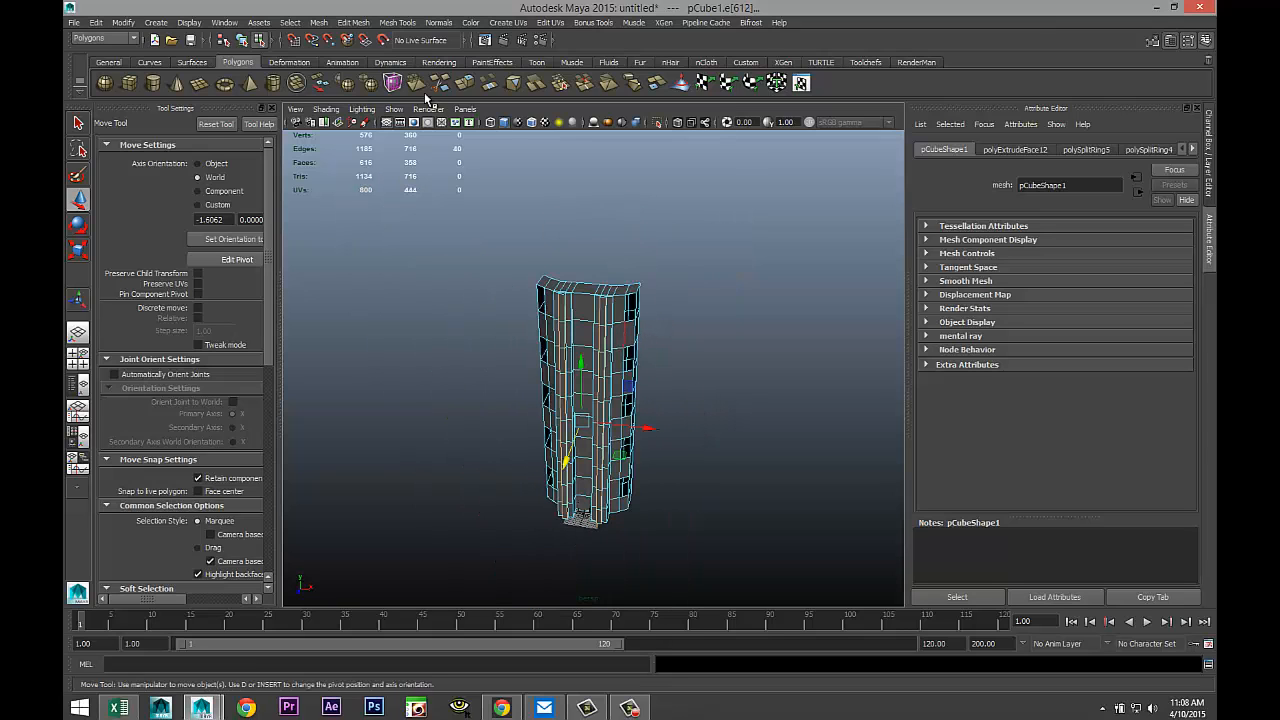
pyautogui.click(318, 22)
pyautogui.click(320, 22)
pyautogui.click(353, 22)
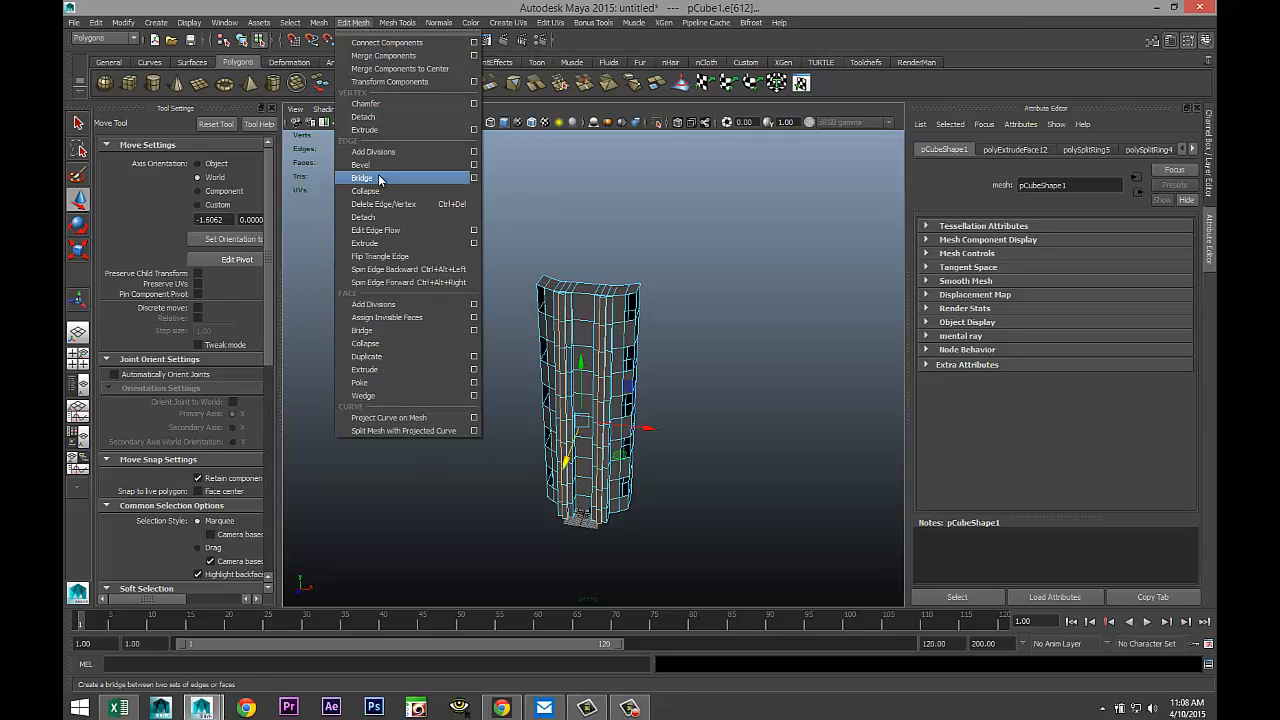
pyautogui.click(379, 166)
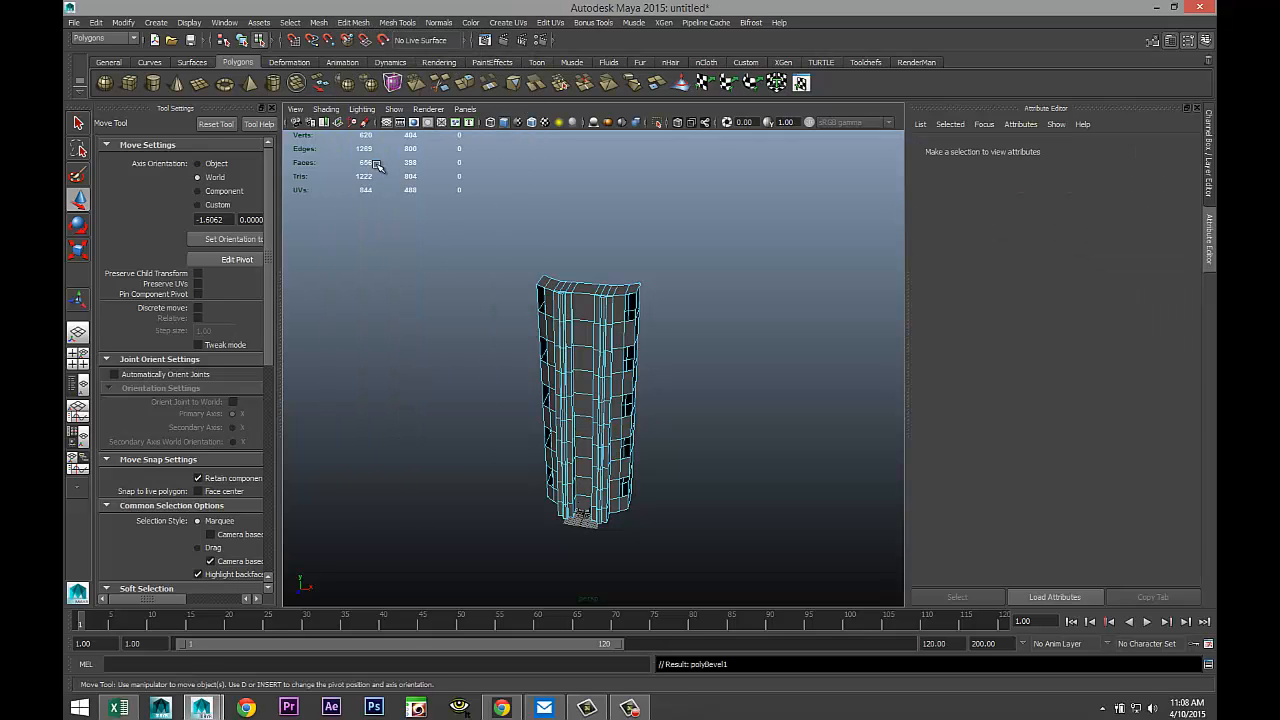
# Step: Select the two lowest faces on each outer side of the tower
pyautogui.scroll(5, 757, 408)
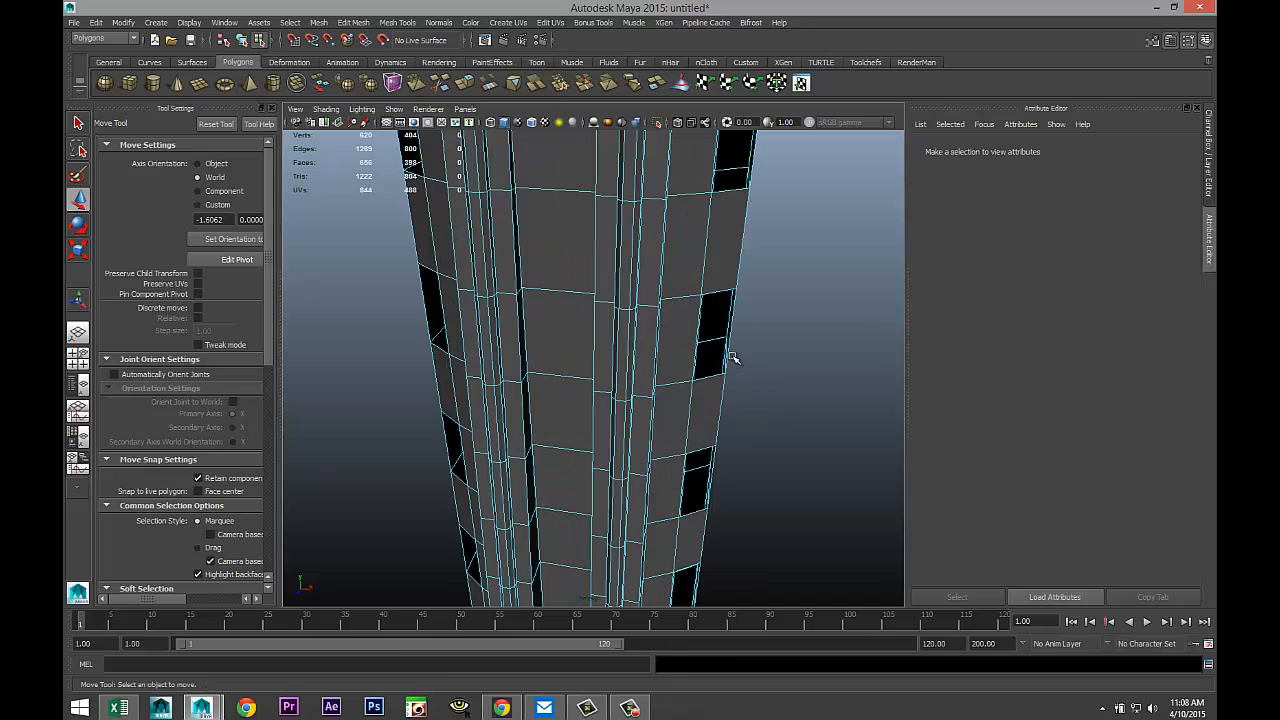
pyautogui.keyDown('alt'); pyautogui.moveTo(732, 357); pyautogui.dragTo(666, 408); pyautogui.keyUp('alt')
pyautogui.scroll(-3, 683, 385)
pyautogui.rightClick(618, 444)
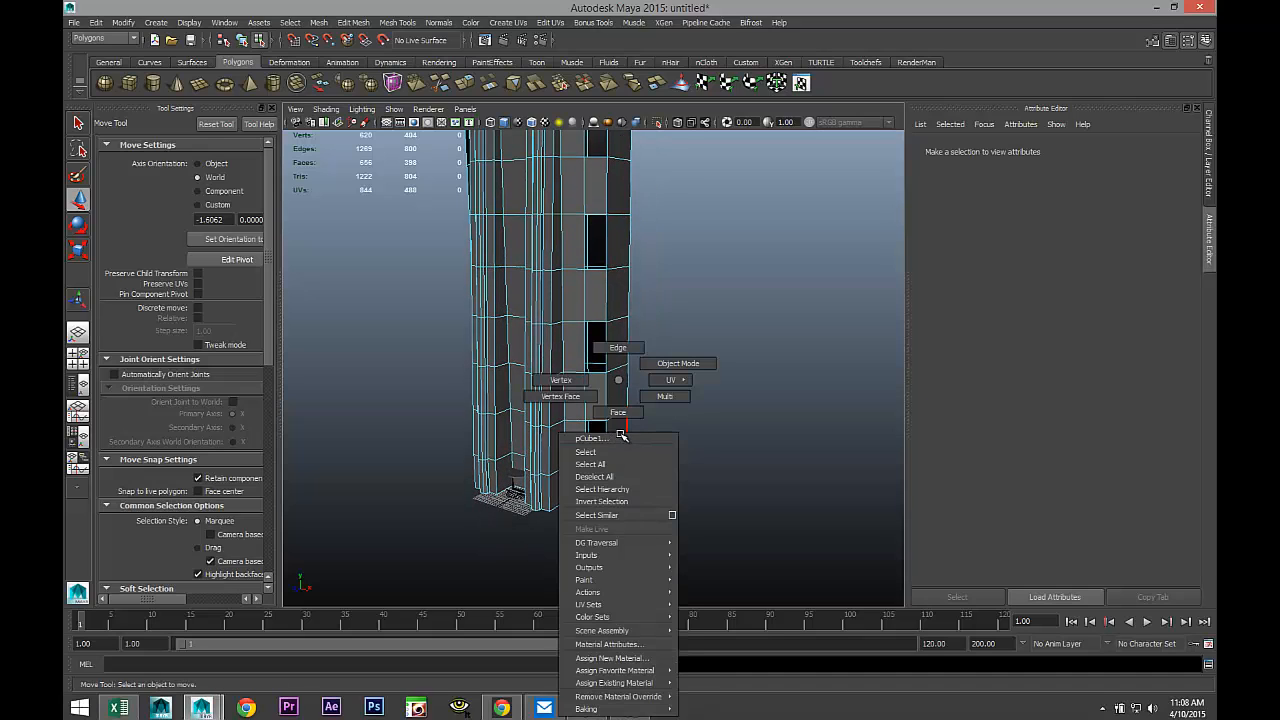
pyautogui.click(622, 413)
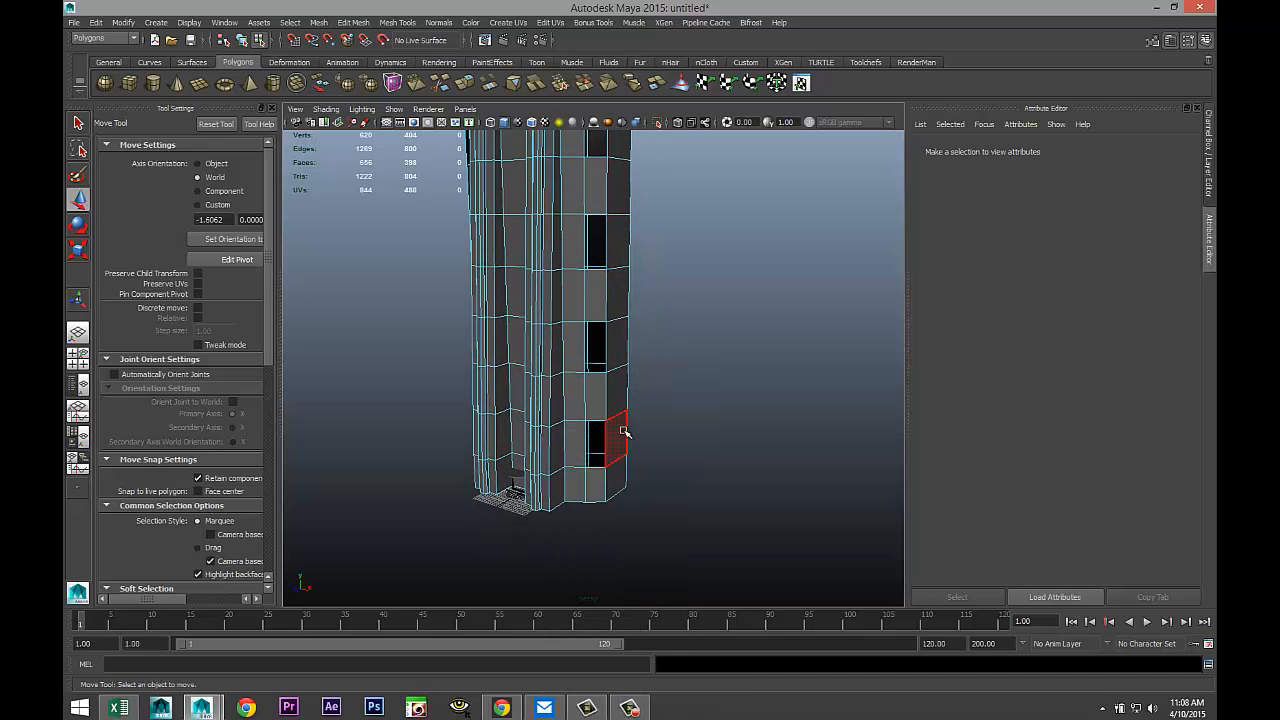
pyautogui.click(617, 479)
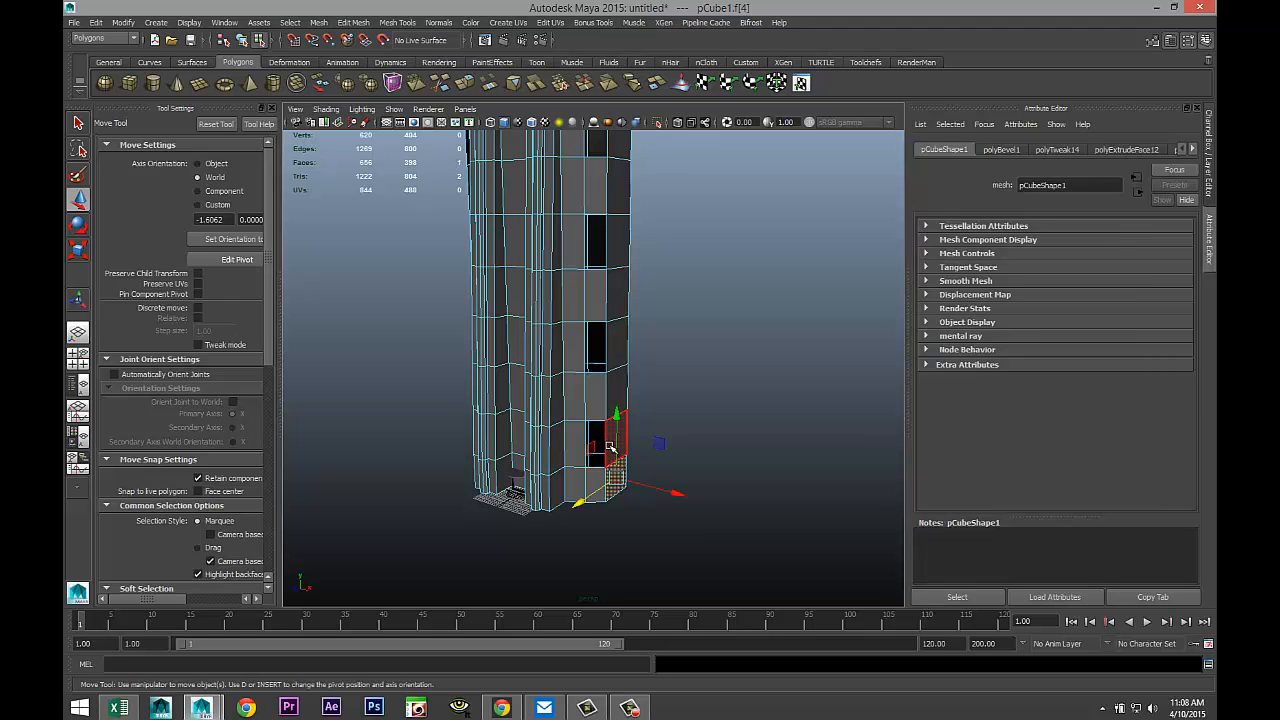
pyautogui.keyDown('shift'); pyautogui.click(611, 449); pyautogui.keyUp('shift')
pyautogui.keyDown('alt'); pyautogui.moveTo(569, 510); pyautogui.dragTo(637, 520); pyautogui.keyUp('alt')
pyautogui.keyDown('shift'); pyautogui.click(630, 432); pyautogui.keyUp('shift')
pyautogui.keyDown('shift'); pyautogui.click(632, 477); pyautogui.keyUp('shift')
# Step: Extrude the selected side faces, scale them outward and move them slightly backward to form low wings on both sides of the tower
pyautogui.click(355, 23)
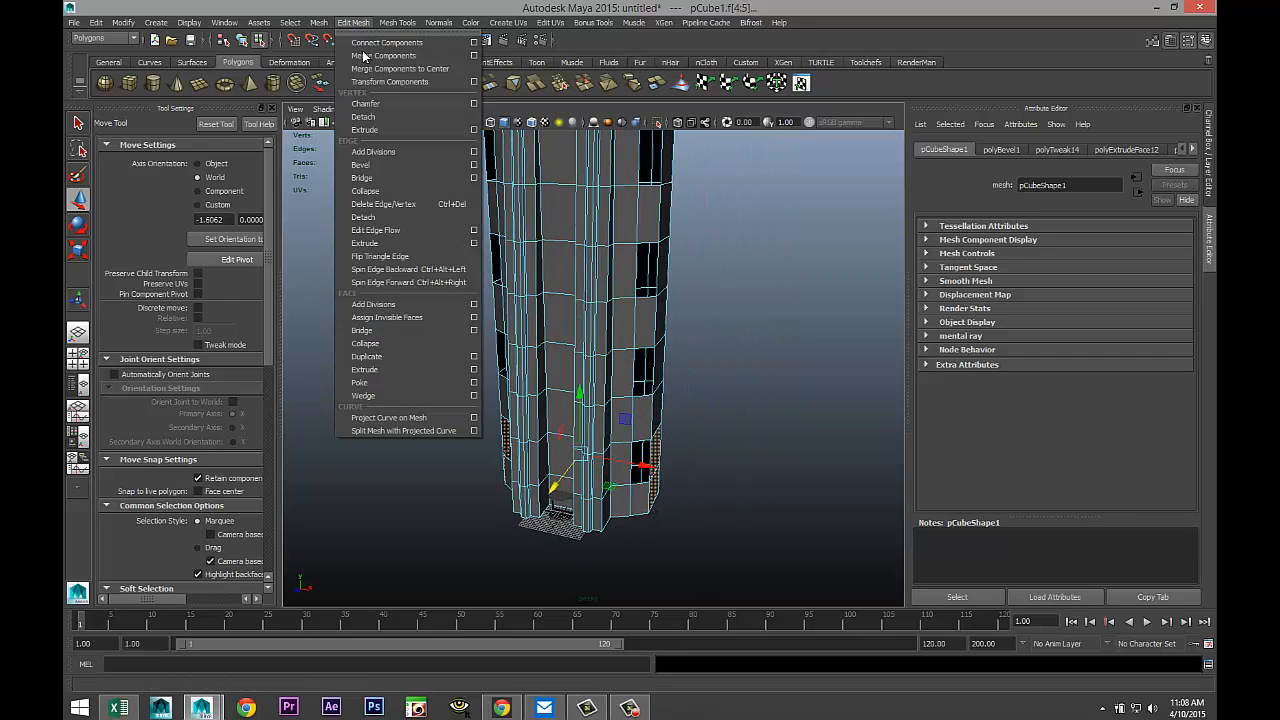
pyautogui.click(410, 369)
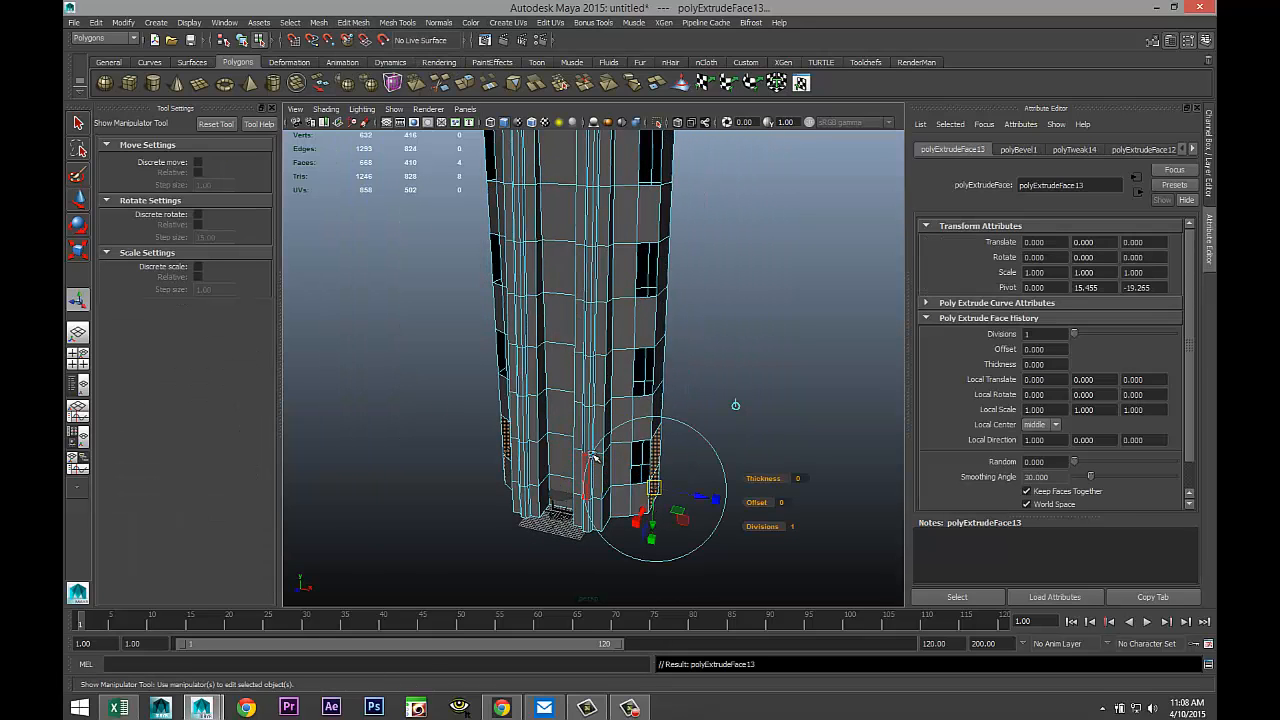
pyautogui.press('r')
pyautogui.moveTo(638, 468); pyautogui.dragTo(688, 493)
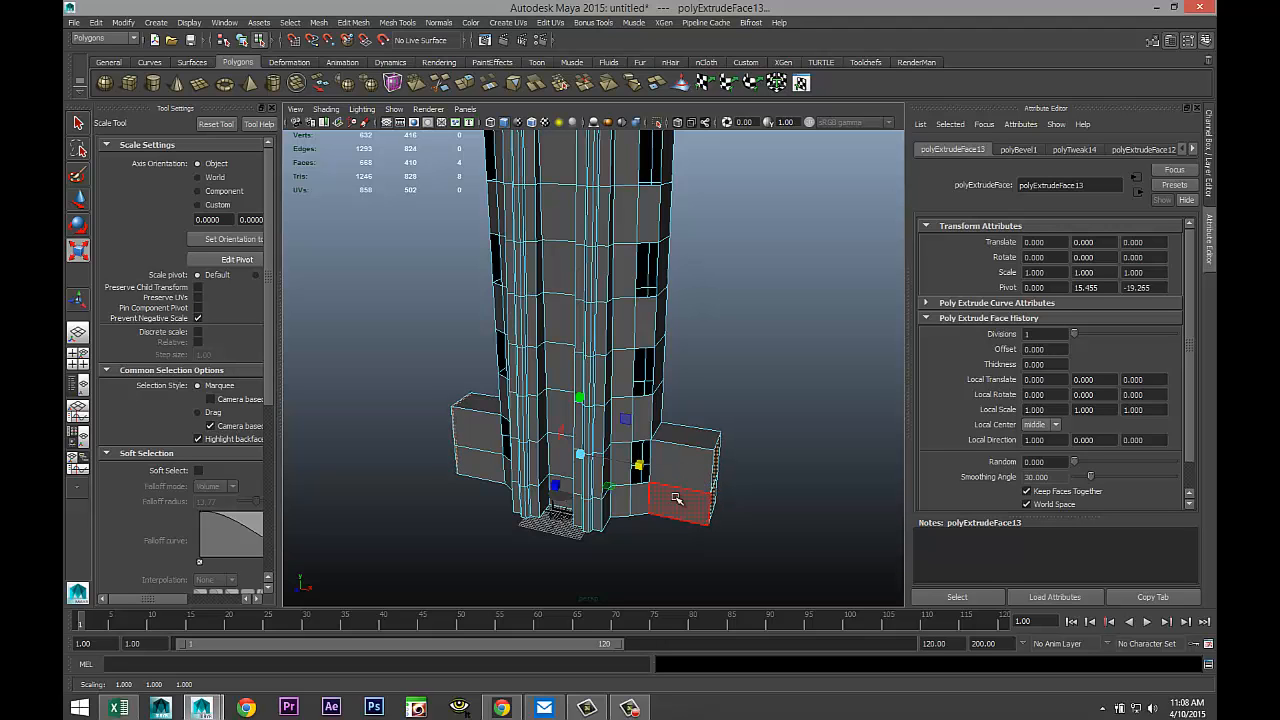
pyautogui.keyDown('alt'); pyautogui.moveTo(480, 462); pyautogui.dragTo(498, 497); pyautogui.keyUp('alt')
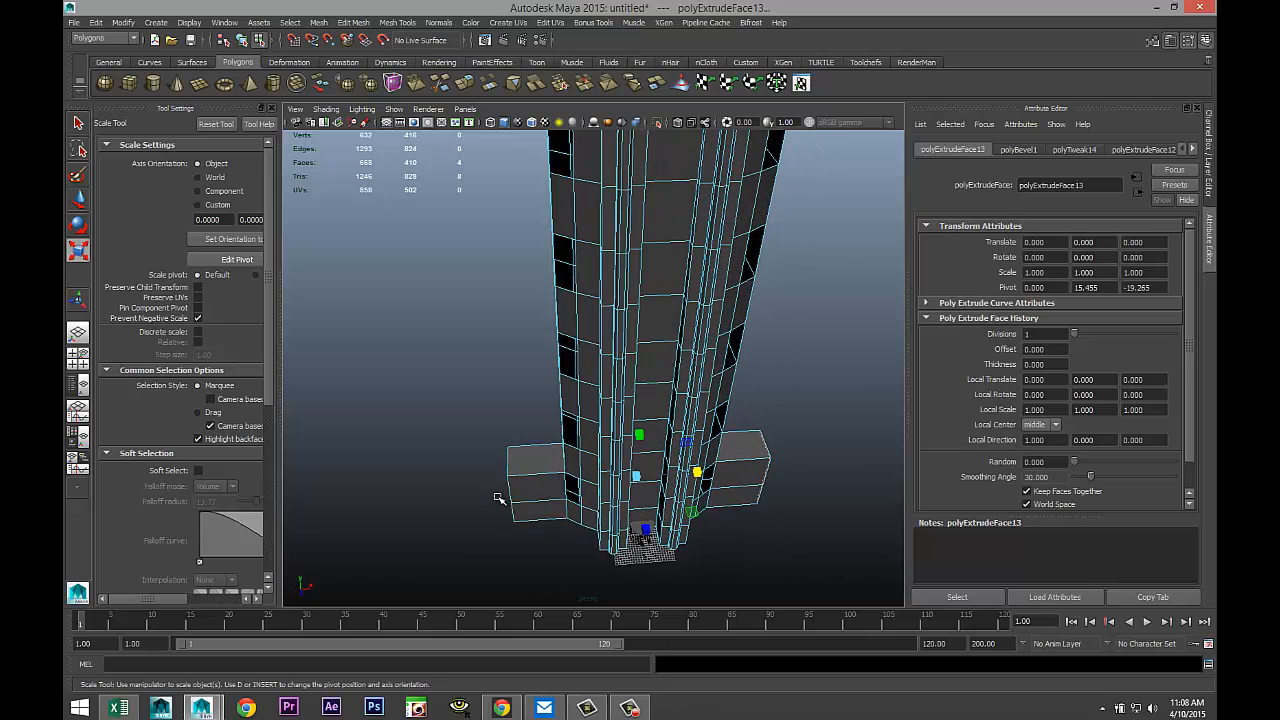
pyautogui.press('w')
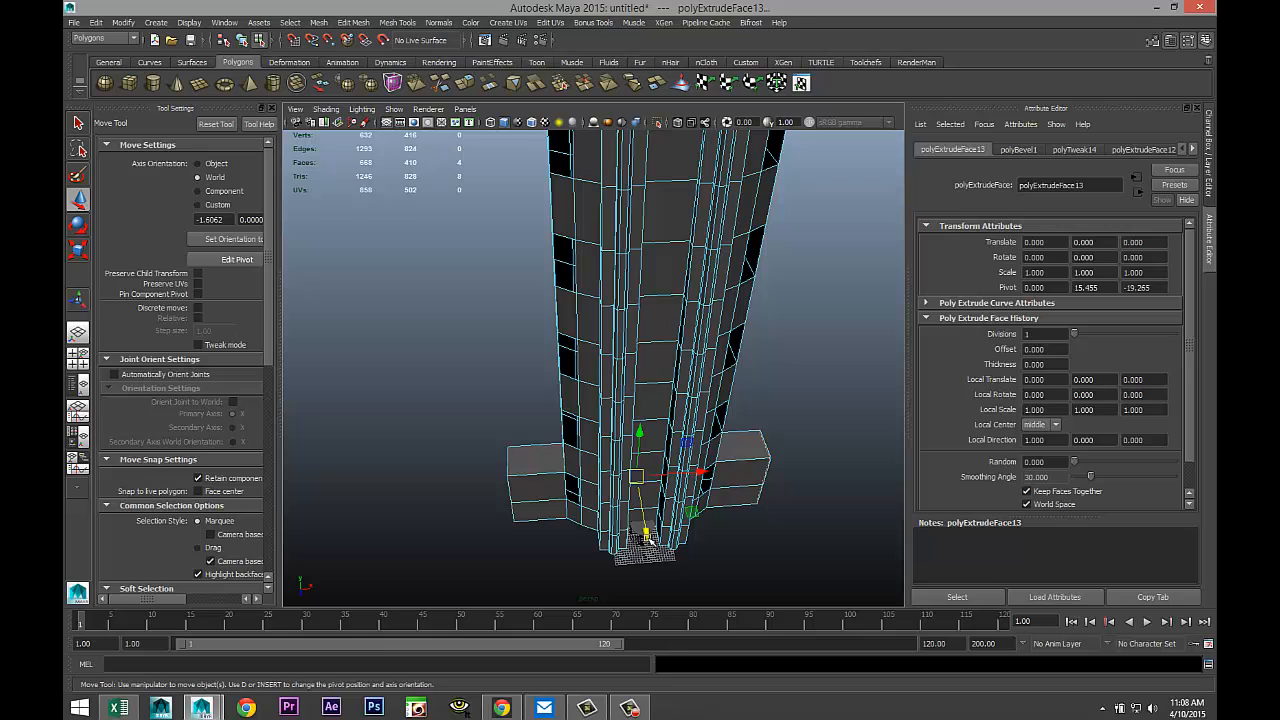
pyautogui.moveTo(646, 535); pyautogui.dragTo(648, 521)
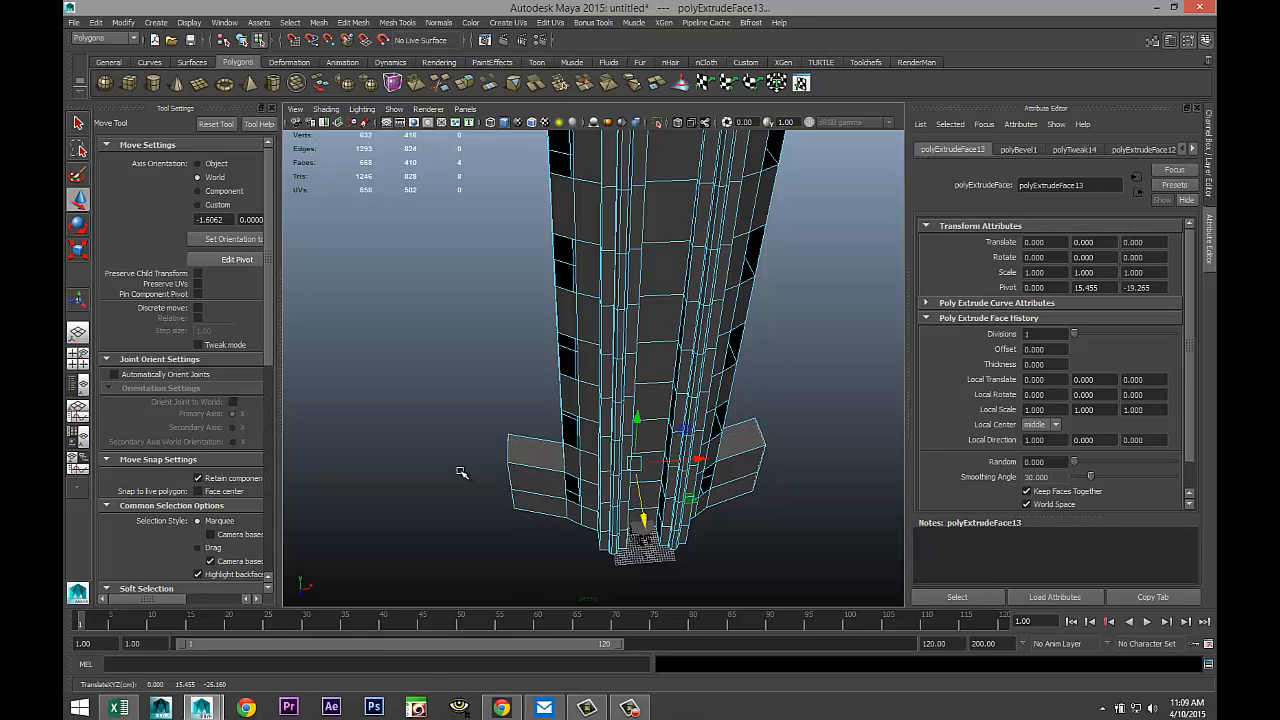
pyautogui.scroll(-5, 463, 462)
pyautogui.scroll(3, 465, 466)
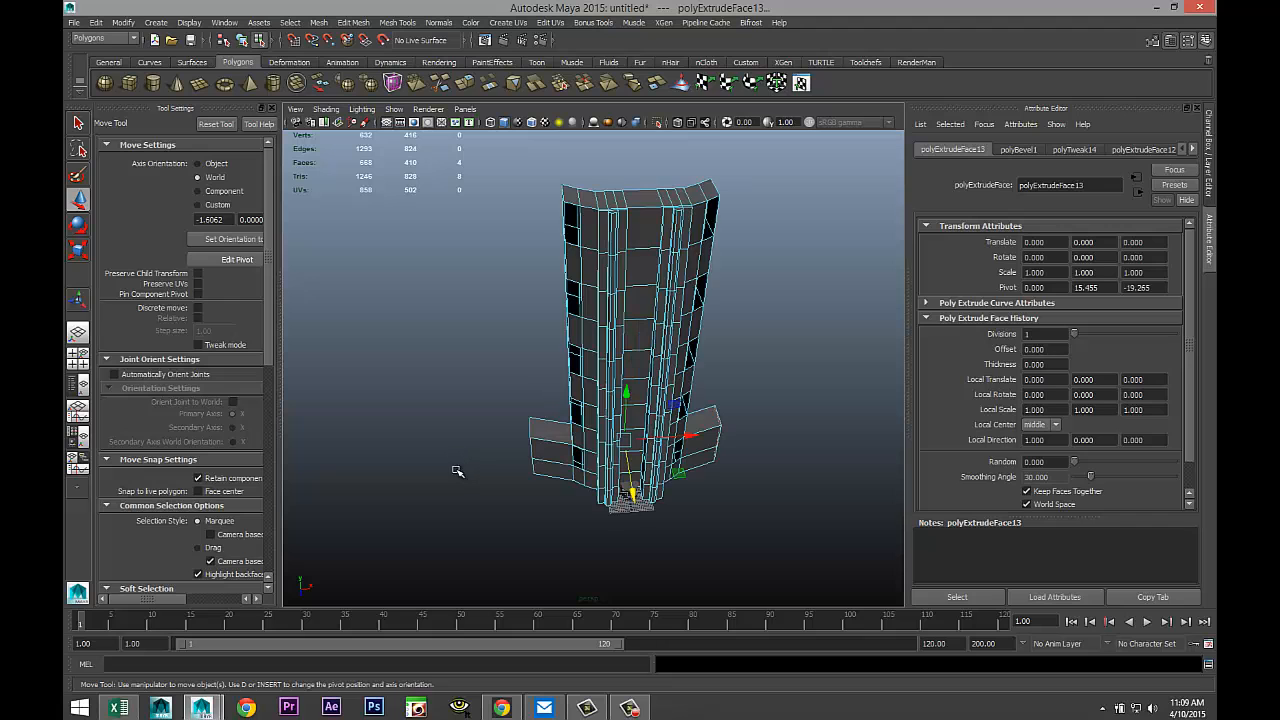
# Step: Extrude the wings' end faces again, scale them outward to lengthen both wings, and clear the selection
pyautogui.keyDown('alt'); pyautogui.moveTo(456, 471); pyautogui.dragTo(513, 483); pyautogui.keyUp('alt')
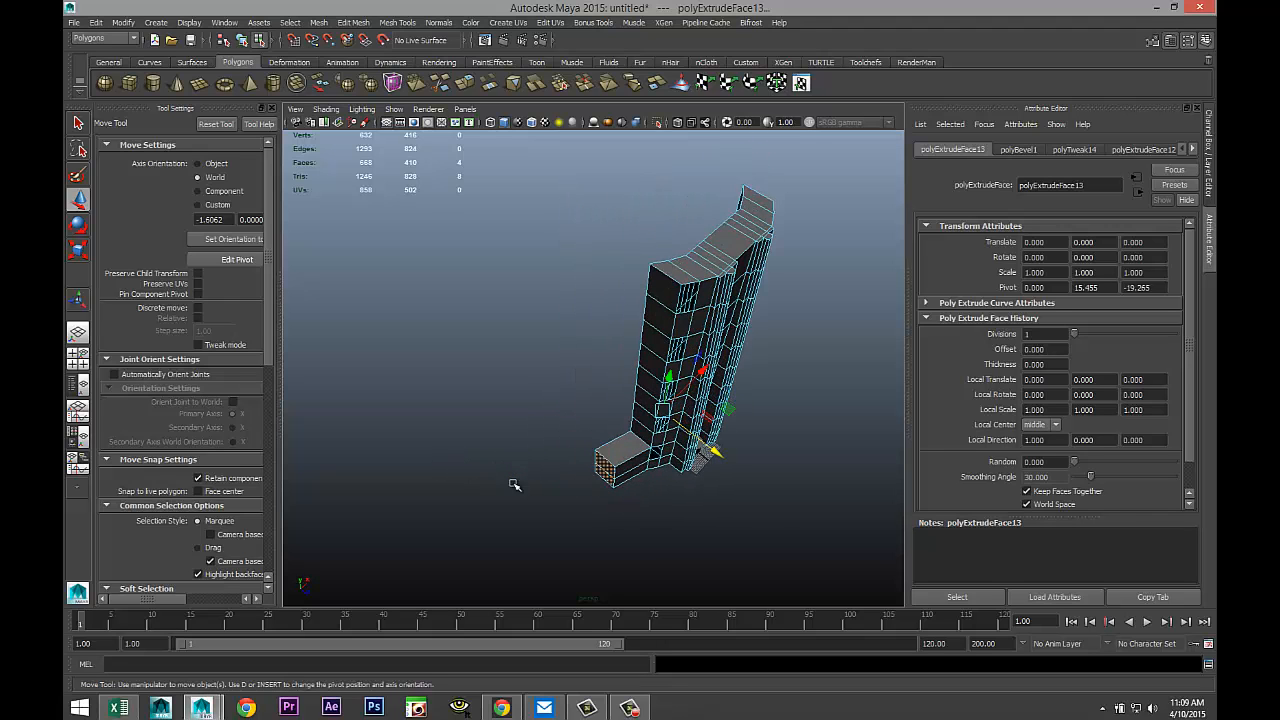
pyautogui.hotkey('ctrl', 'e')
pyautogui.press('r')
pyautogui.keyDown('alt'); pyautogui.moveTo(739, 489); pyautogui.dragTo(810, 437); pyautogui.keyUp('alt')
pyautogui.click(767, 470)
pyautogui.keyDown('alt'); pyautogui.moveTo(763, 477); pyautogui.dragTo(650, 460); pyautogui.keyUp('alt')
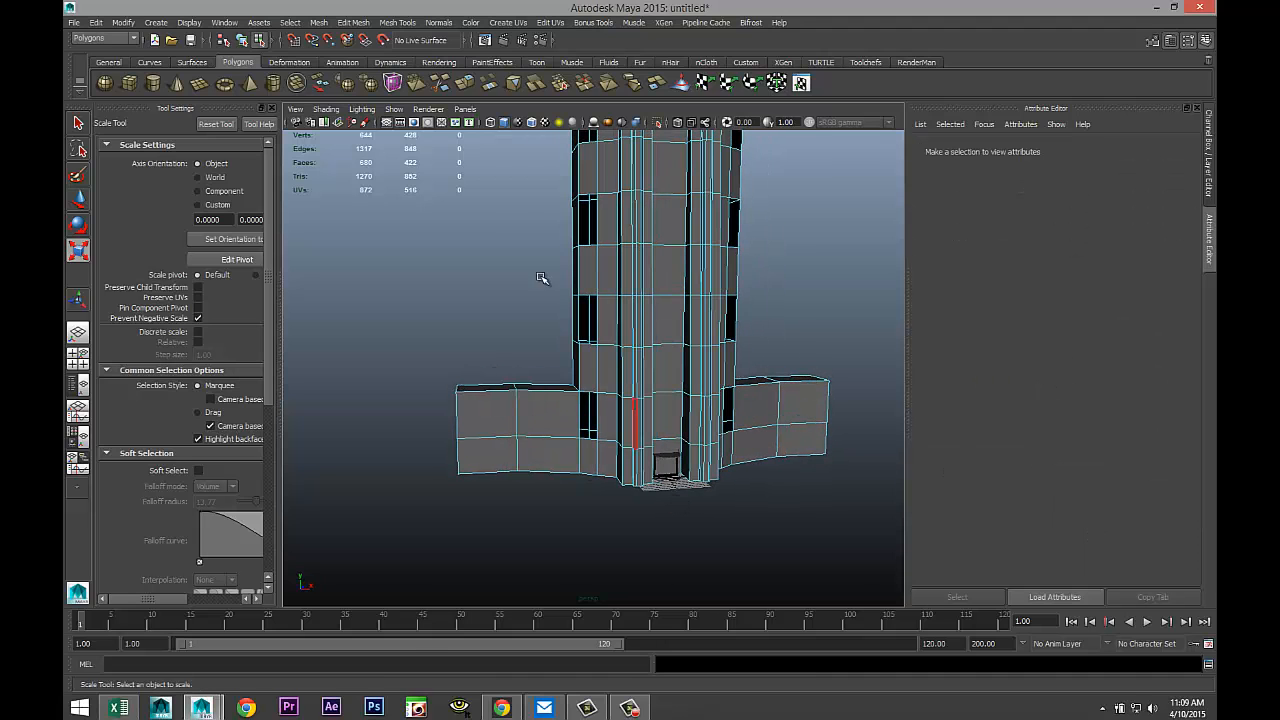
# Step: Insert a horizontal edge loop just below the wings' top edge, keeping an equal distance from the edge
pyautogui.click(396, 23)
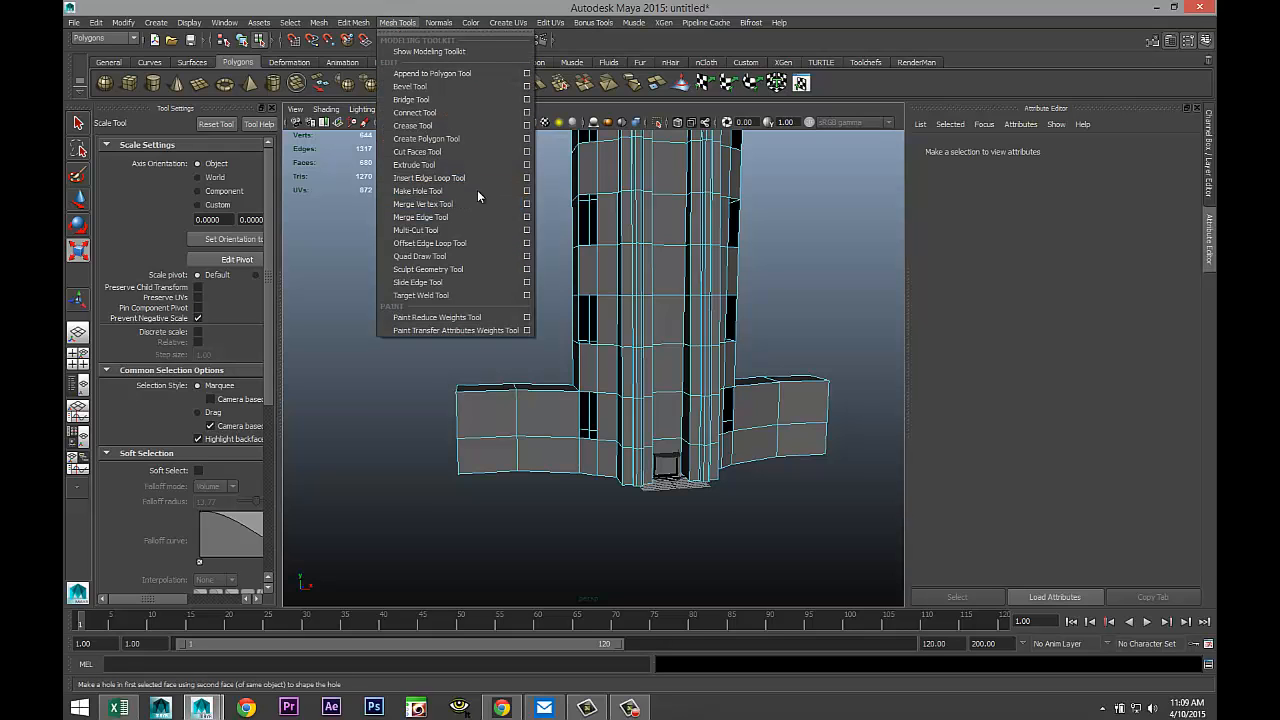
pyautogui.click(528, 177)
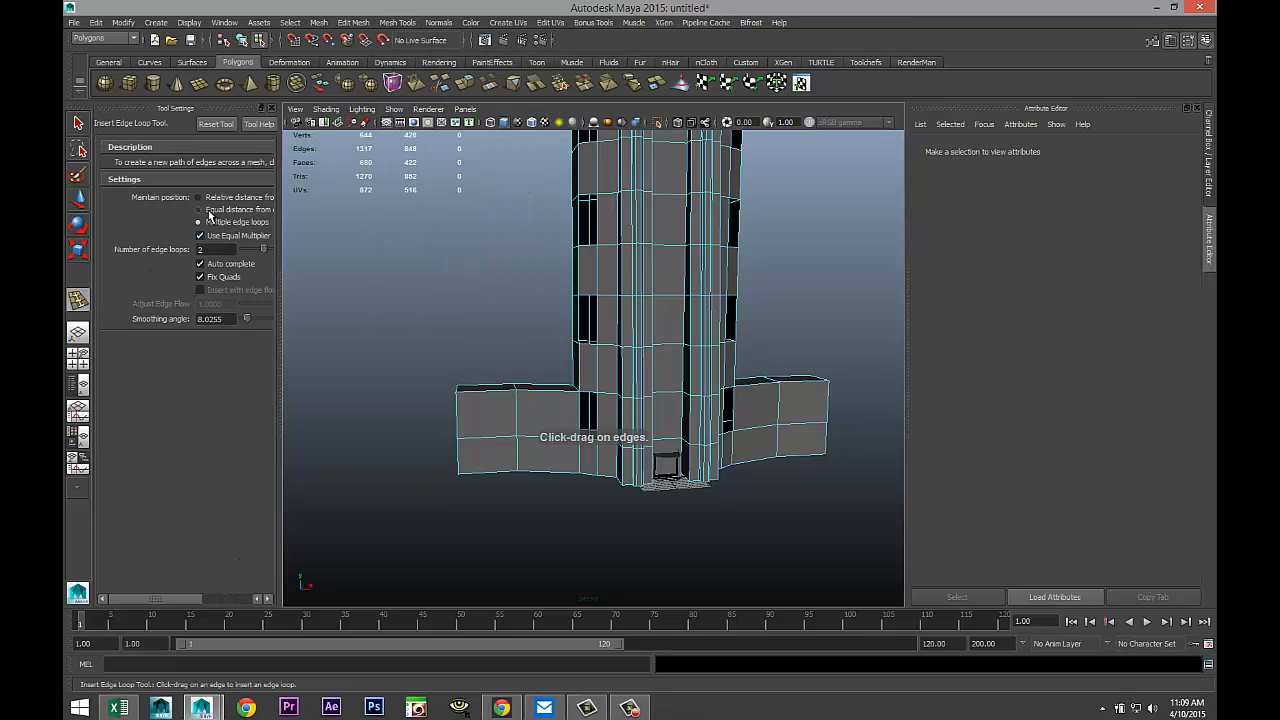
pyautogui.click(199, 210)
pyautogui.scroll(3, 376, 499)
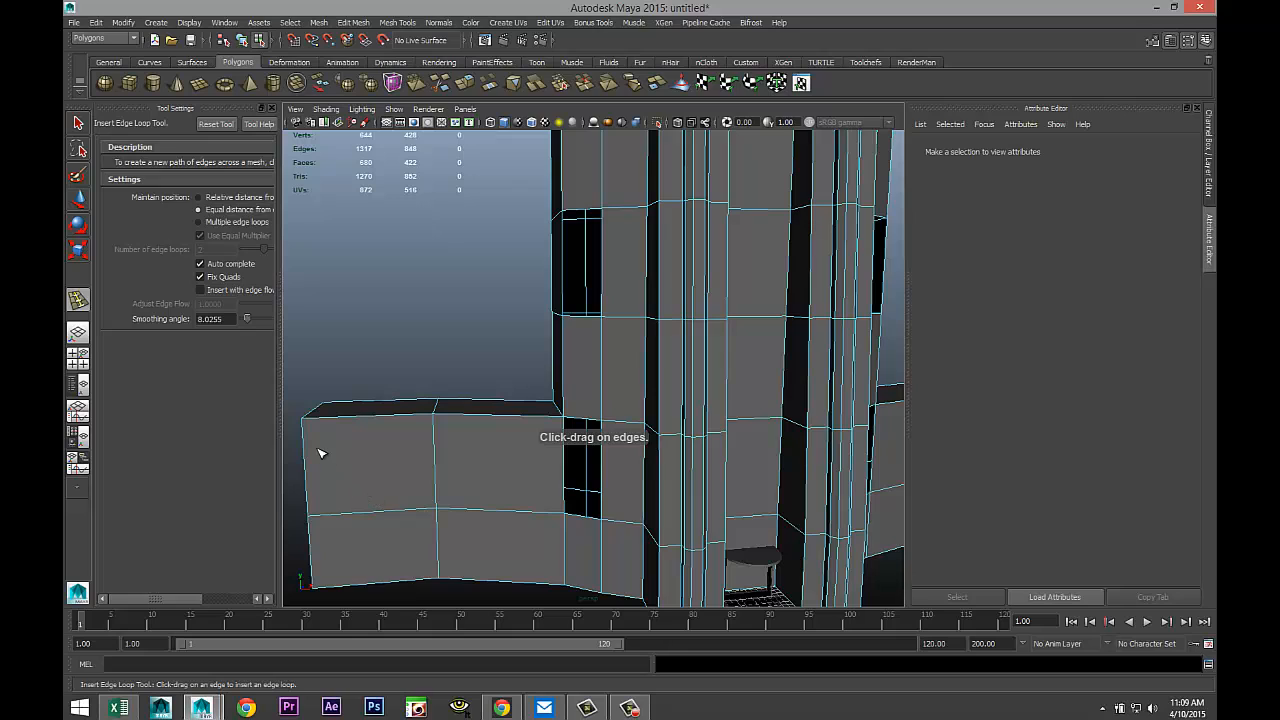
pyautogui.moveTo(306, 430); pyautogui.dragTo(306, 430)
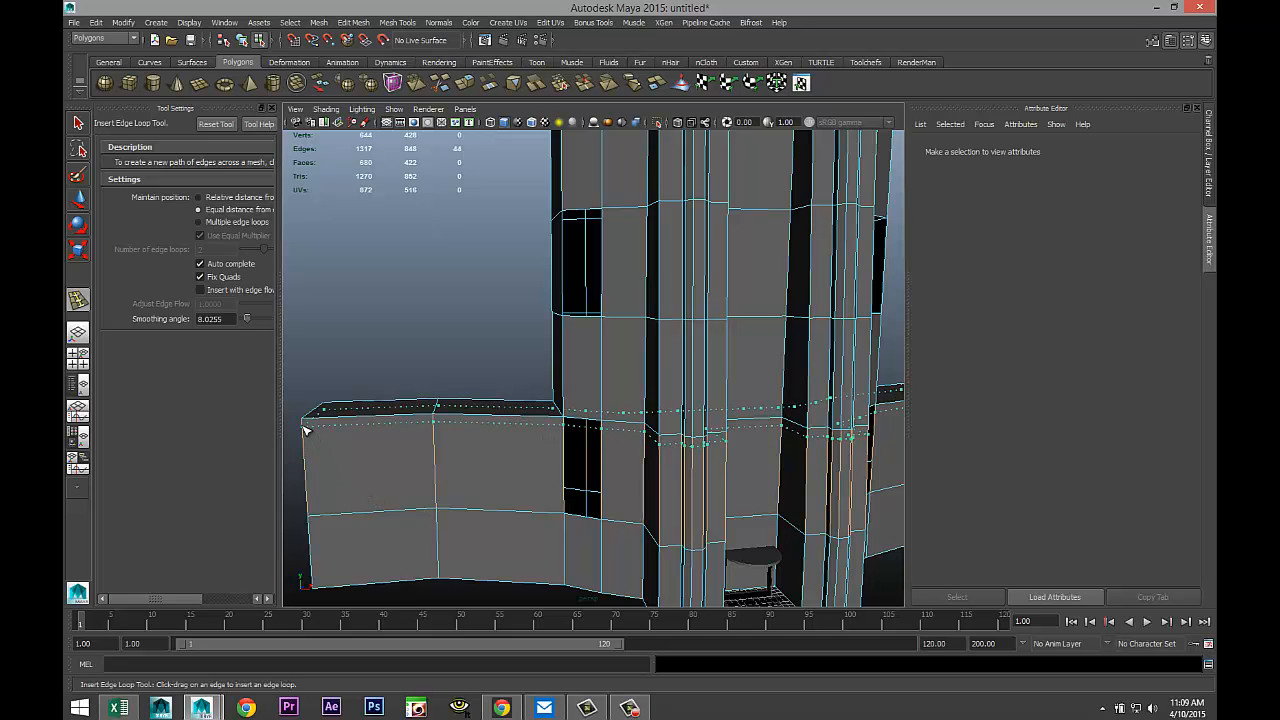
pyautogui.moveTo(306, 430); pyautogui.dragTo(311, 436)
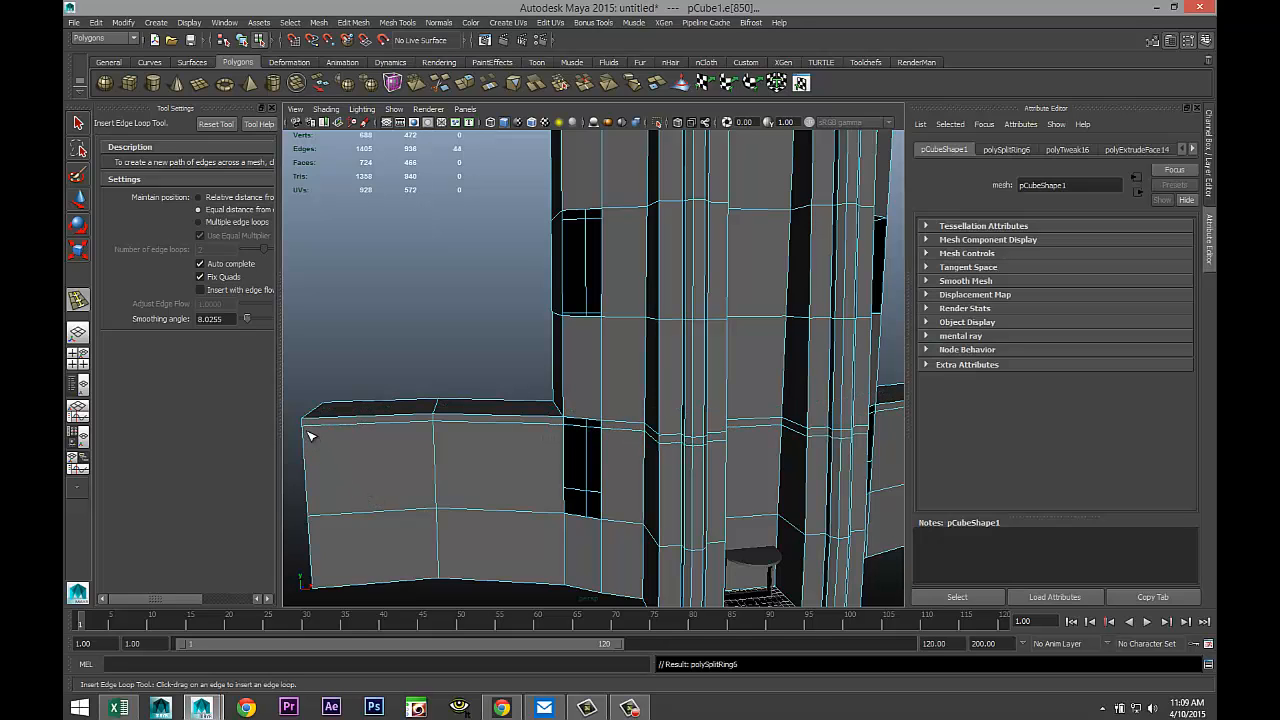
pyautogui.press('q')
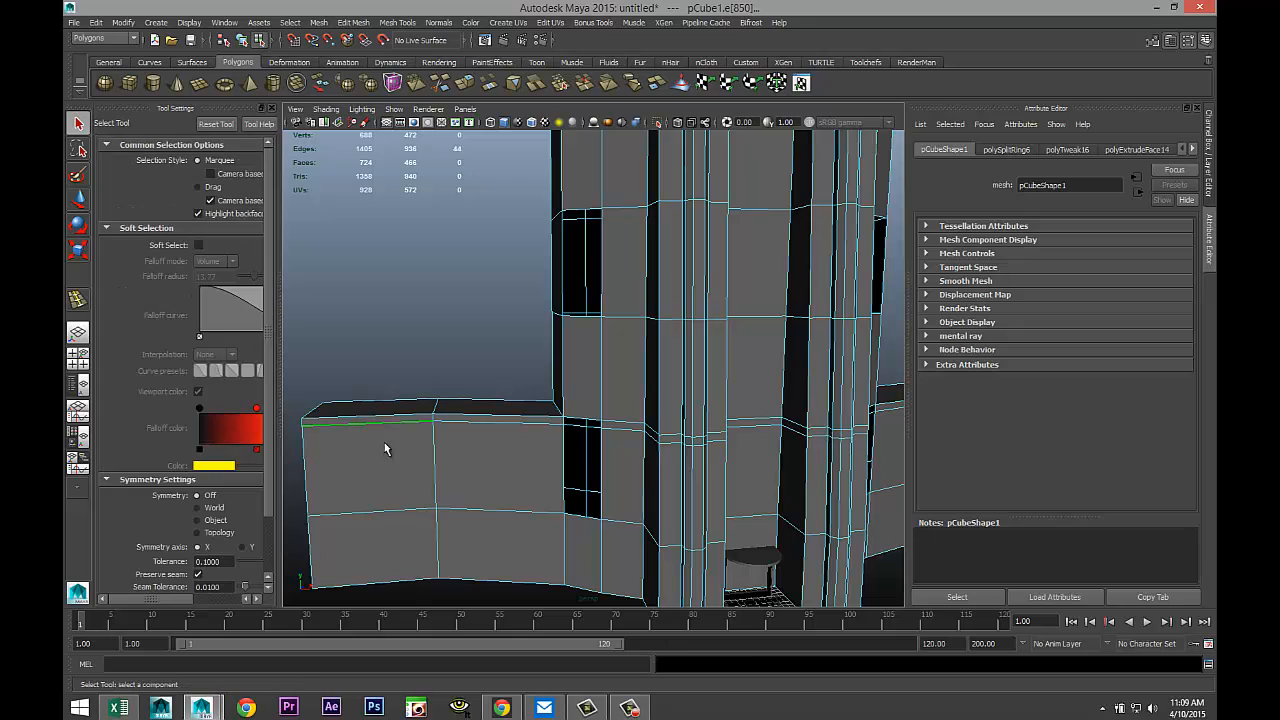
# Step: Select the thin rim faces below the top edge on the front, end and back of the first wing
pyautogui.rightClick(486, 423)
pyautogui.click(485, 413)
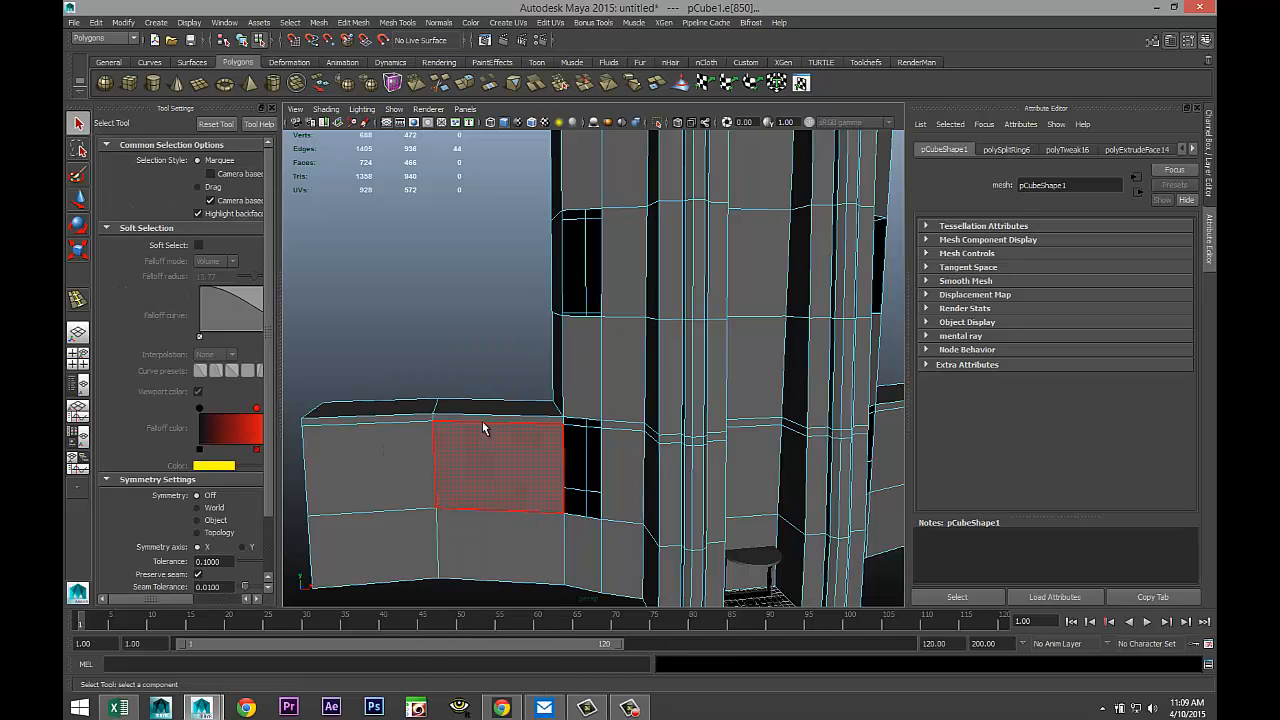
pyautogui.click(482, 418)
pyautogui.keyDown('shift'); pyautogui.click(417, 460); pyautogui.keyUp('shift')
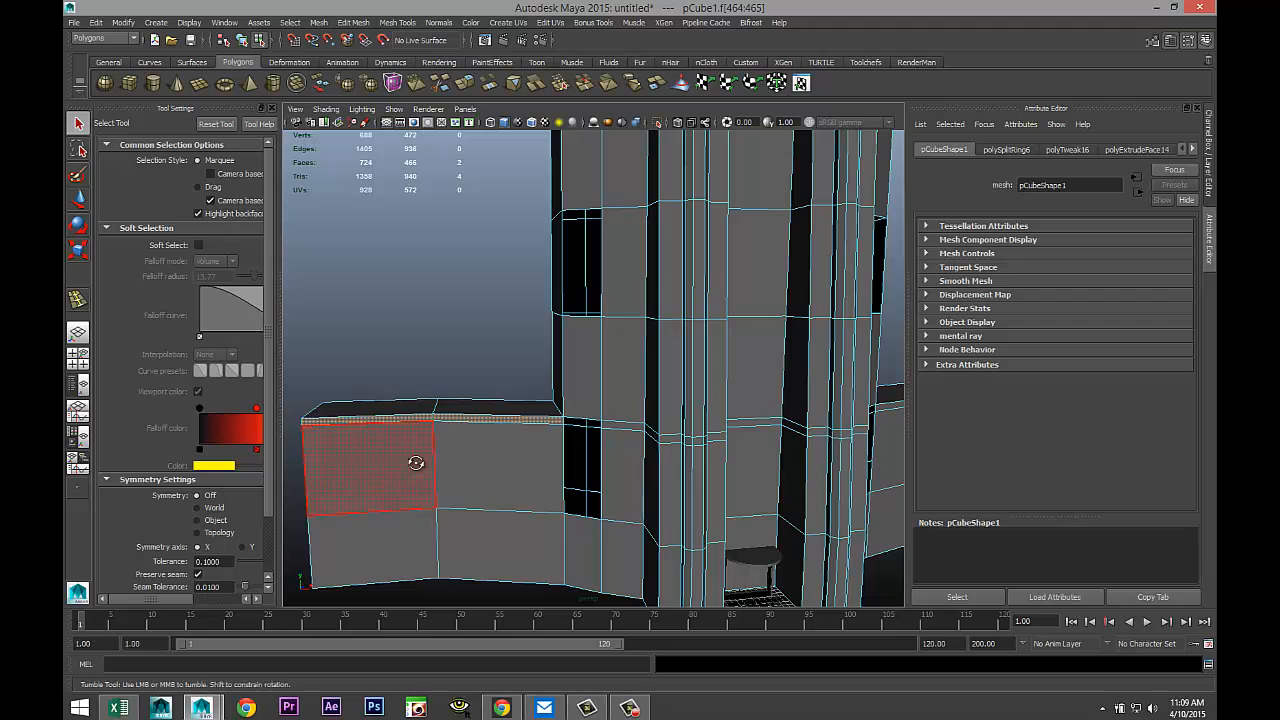
pyautogui.keyDown('alt'); pyautogui.moveTo(417, 460); pyautogui.dragTo(706, 417); pyautogui.keyUp('alt')
pyautogui.keyDown('shift'); pyautogui.click(549, 478); pyautogui.keyUp('shift')
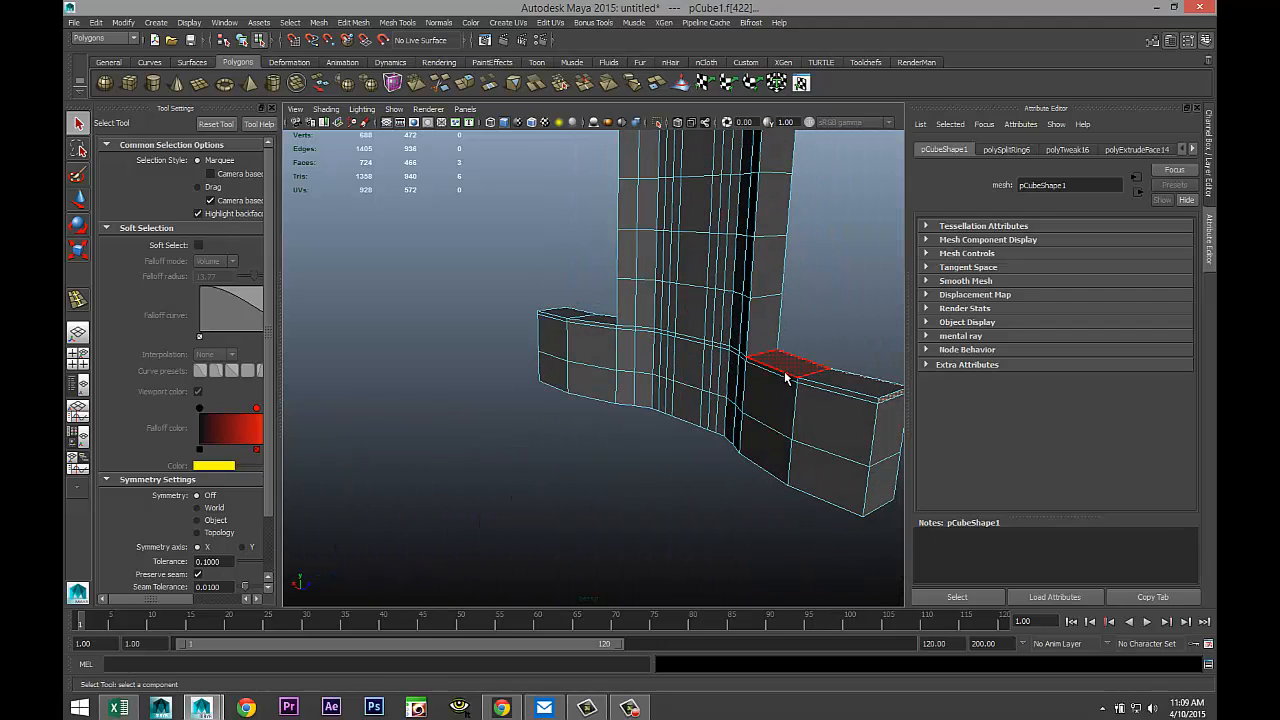
pyautogui.keyDown('shift'); pyautogui.click(822, 386); pyautogui.keyUp('shift')
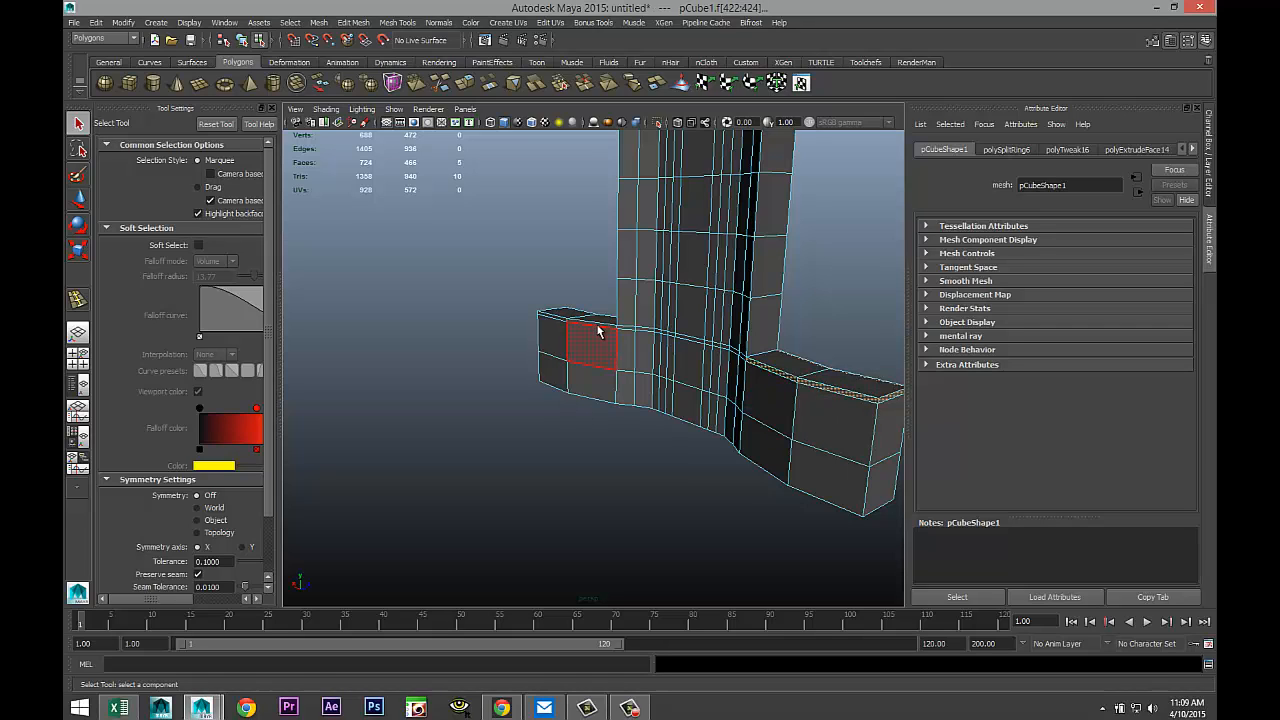
# Step: Add the thin rim faces on the back, front and end of the opposite wing to the selection
pyautogui.keyDown('shift'); pyautogui.click(573, 323); pyautogui.keyUp('shift')
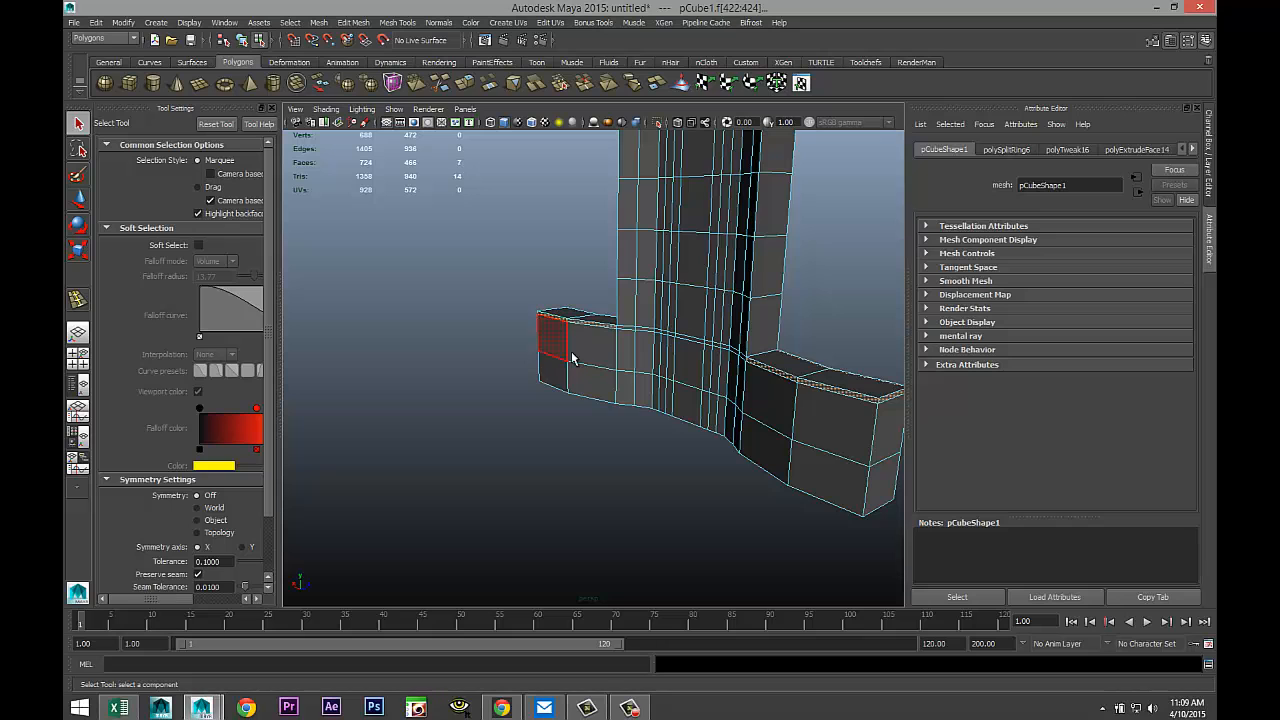
pyautogui.keyDown('alt'); pyautogui.moveTo(571, 357); pyautogui.dragTo(193, 365); pyautogui.keyUp('alt')
pyautogui.keyDown('shift'); pyautogui.click(572, 347); pyautogui.keyUp('shift')
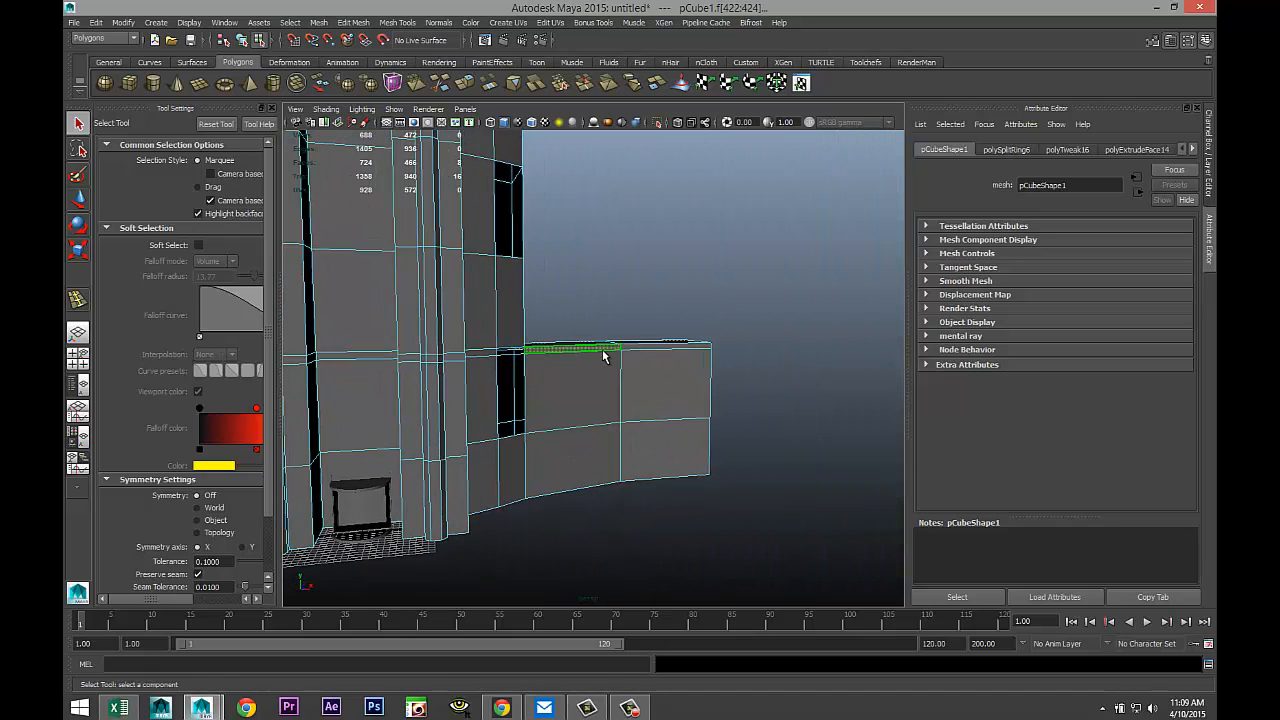
pyautogui.keyDown('shift'); pyautogui.click(637, 347); pyautogui.keyUp('shift')
pyautogui.keyDown('alt'); pyautogui.moveTo(752, 440); pyautogui.dragTo(520, 403); pyautogui.keyUp('alt')
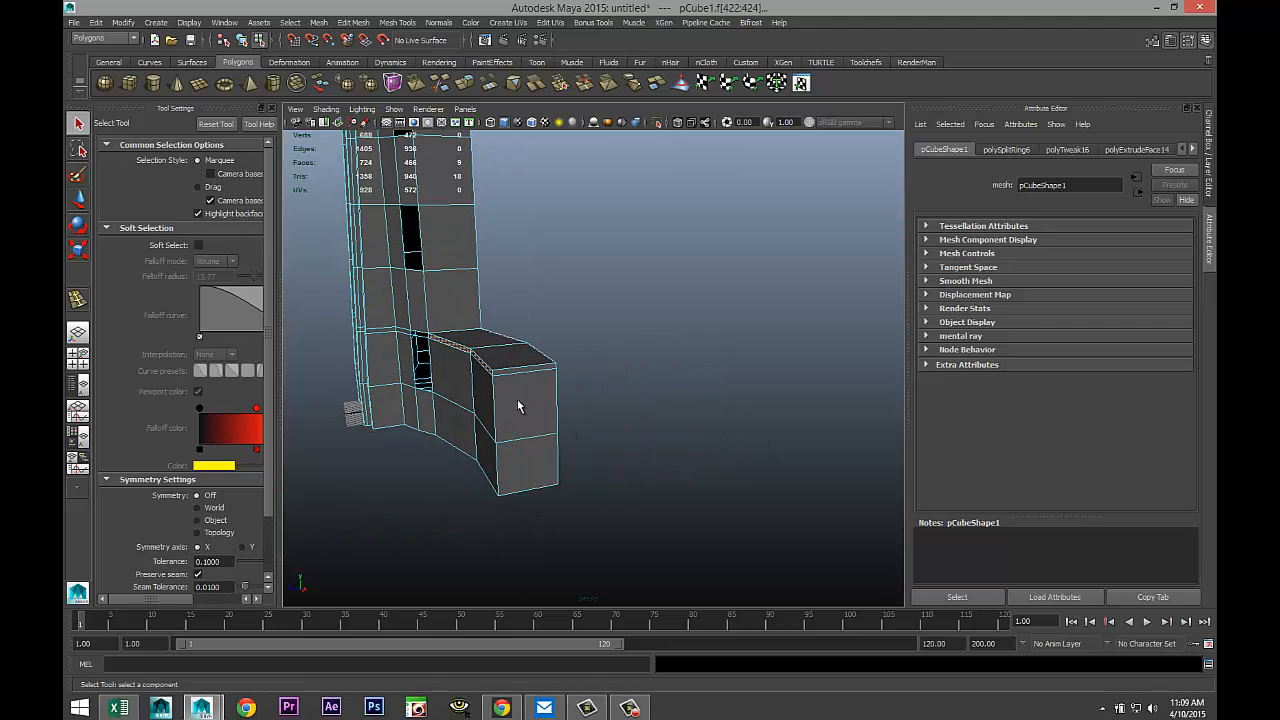
pyautogui.keyDown('alt'); pyautogui.moveTo(630, 437); pyautogui.dragTo(757, 457); pyautogui.keyUp('alt')
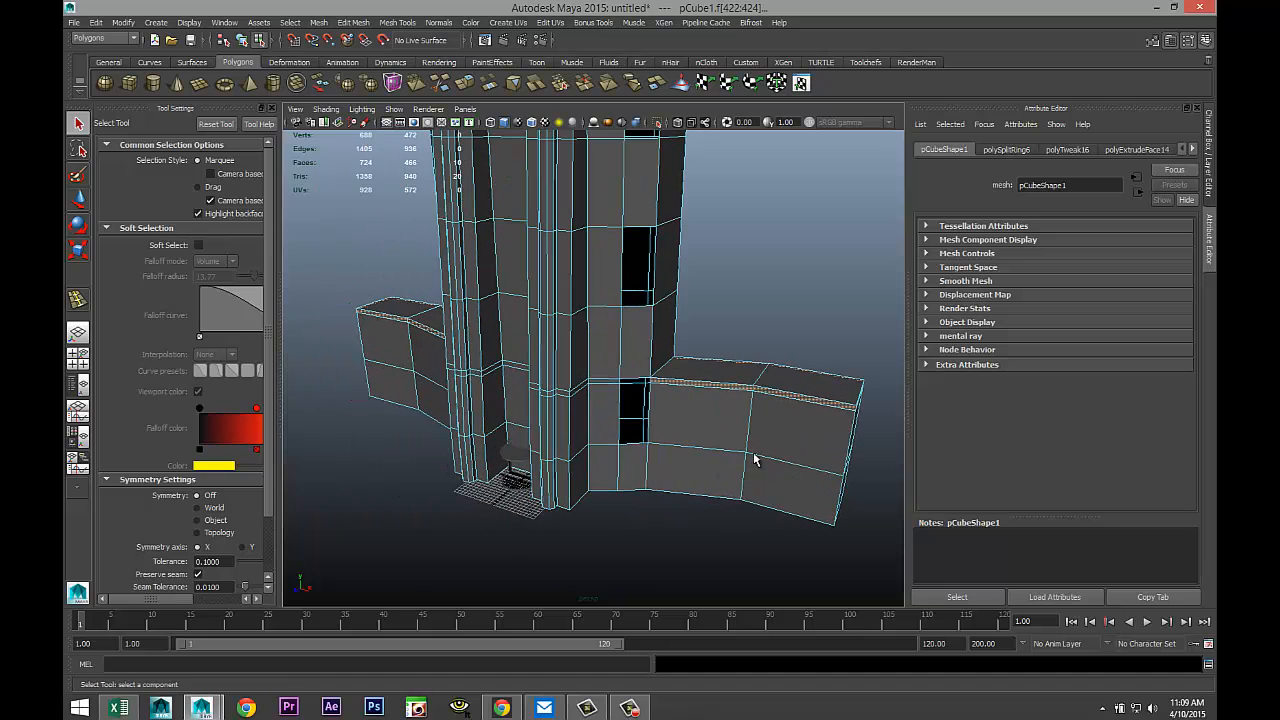
# Step: Try extruding the rim faces of both wings and scaling them outward, and undo the extrusion
pyautogui.click(353, 22)
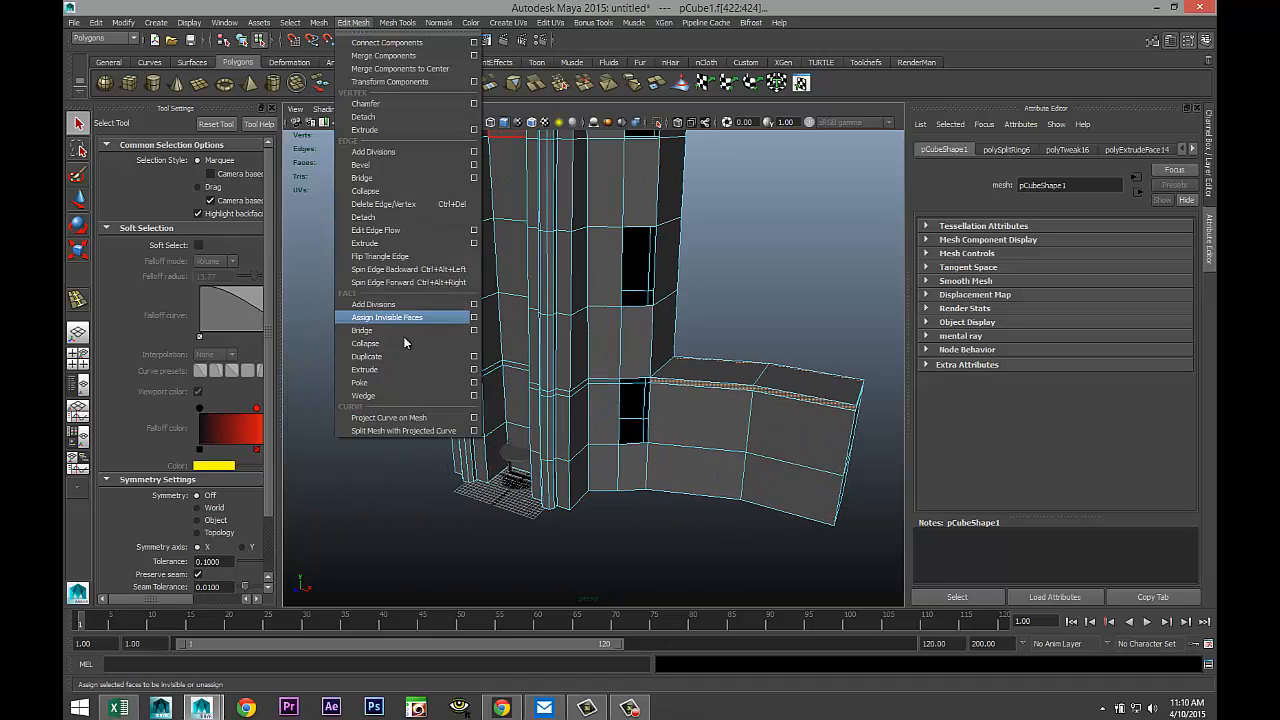
pyautogui.click(401, 368)
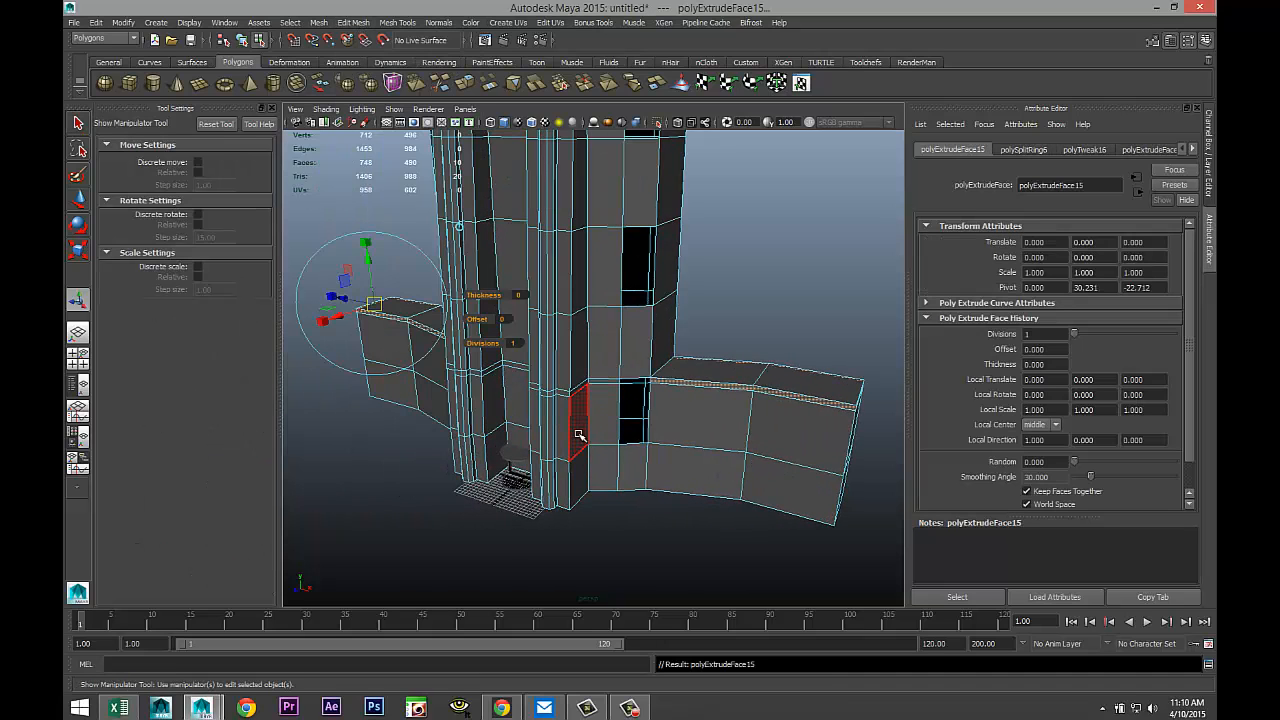
pyautogui.press('r')
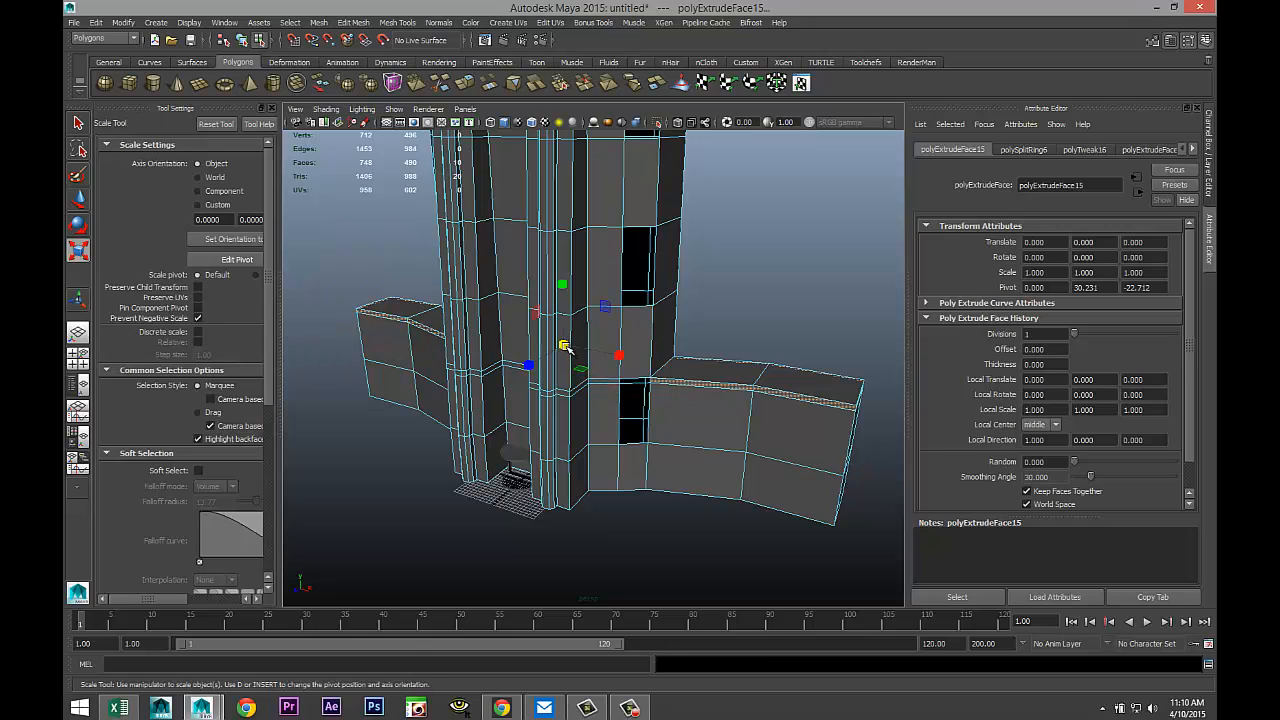
pyautogui.moveTo(564, 346); pyautogui.dragTo(537, 428)
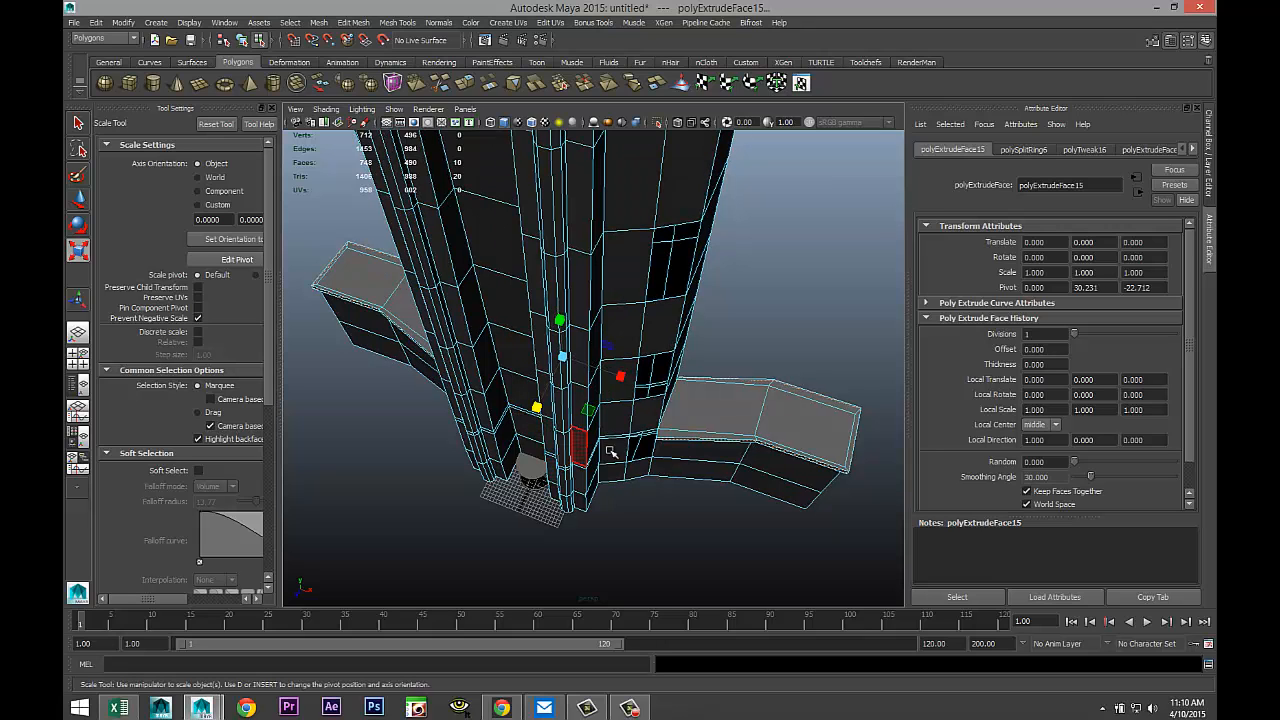
pyautogui.hotkey('ctrl', 'z')
pyautogui.hotkey('ctrl', 'z')
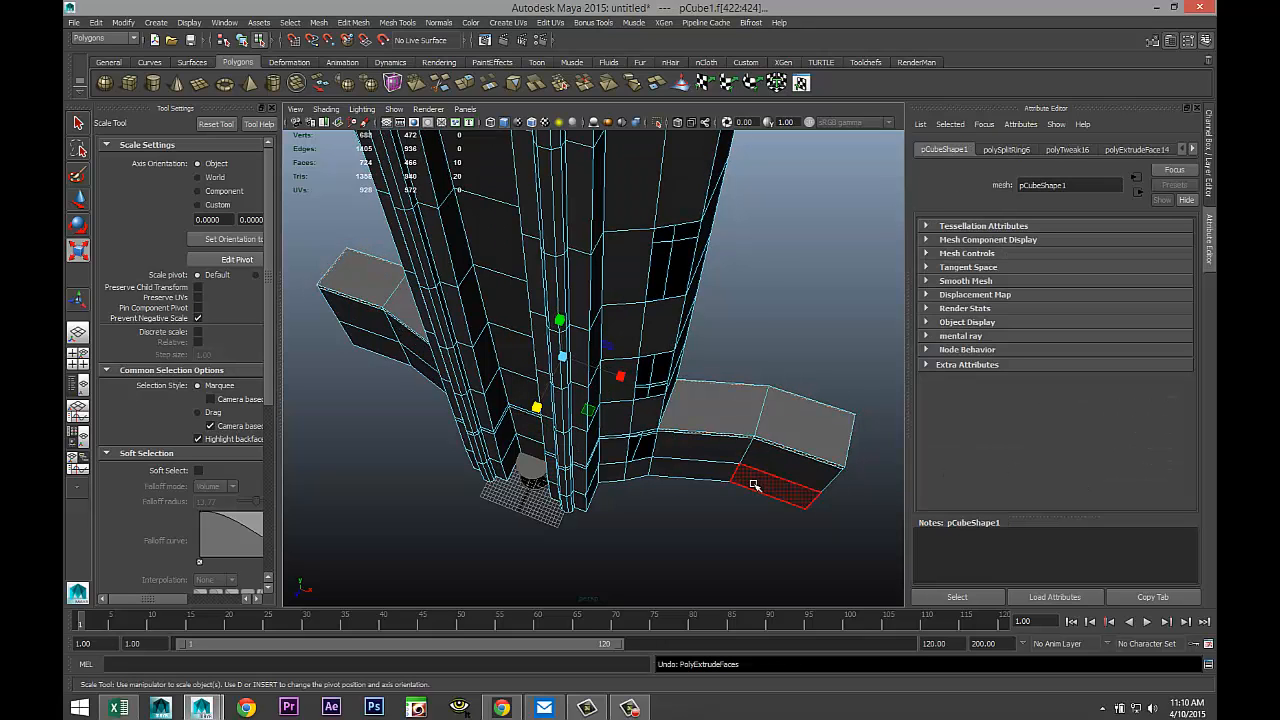
# Step: Extrude the selected thin rim faces of both wings again, giving the extrusion a thickness so the rim stands out
pyautogui.keyDown('alt'); pyautogui.moveTo(723, 491); pyautogui.dragTo(727, 442); pyautogui.keyUp('alt')
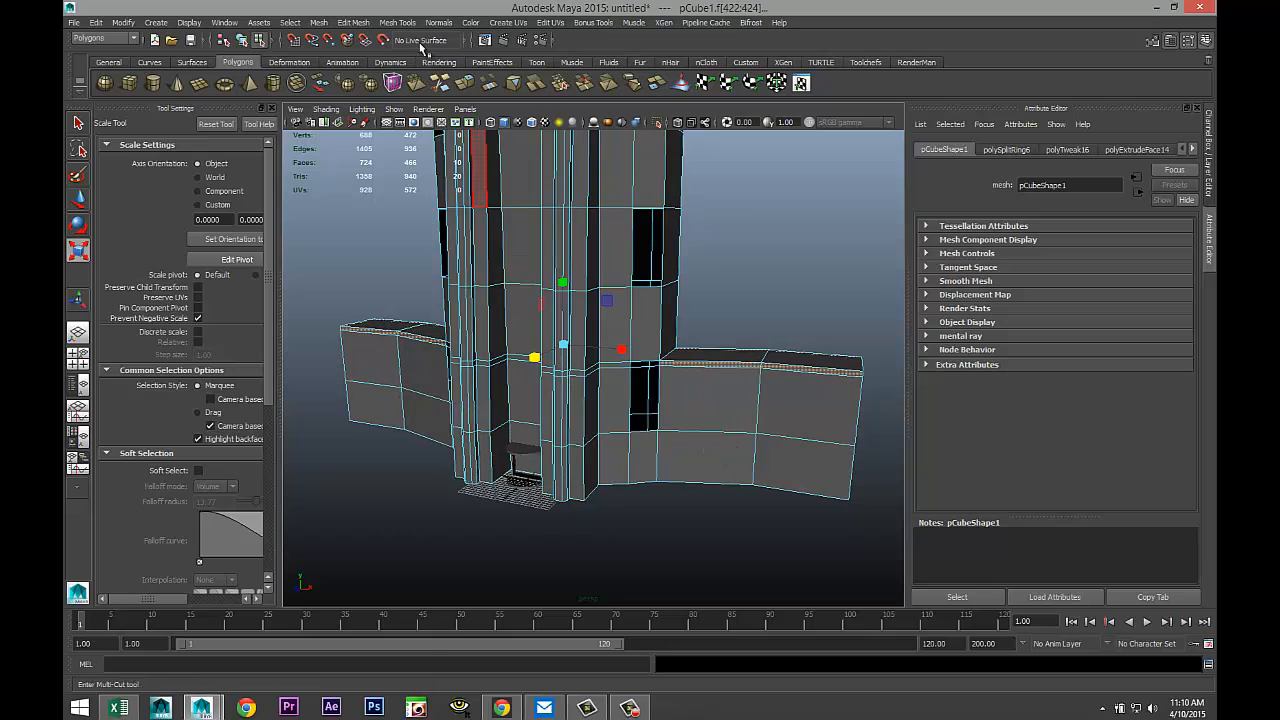
pyautogui.click(354, 26)
pyautogui.click(408, 367)
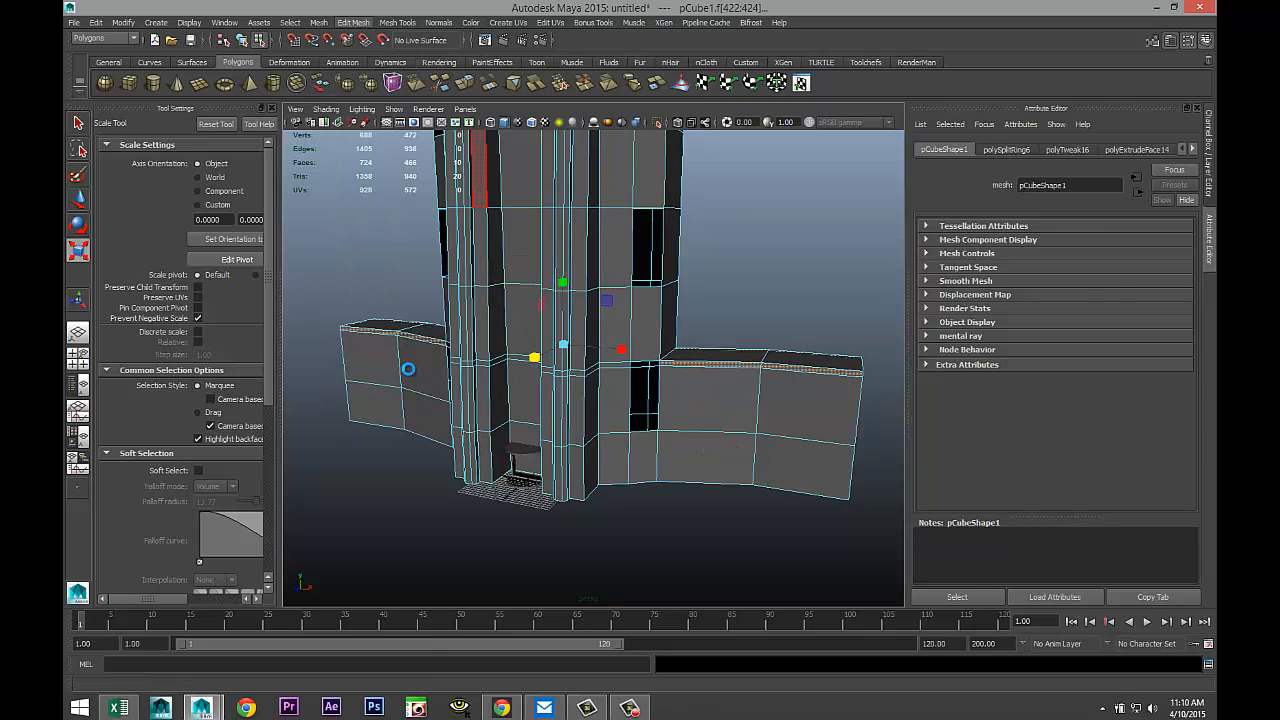
pyautogui.click(466, 315)
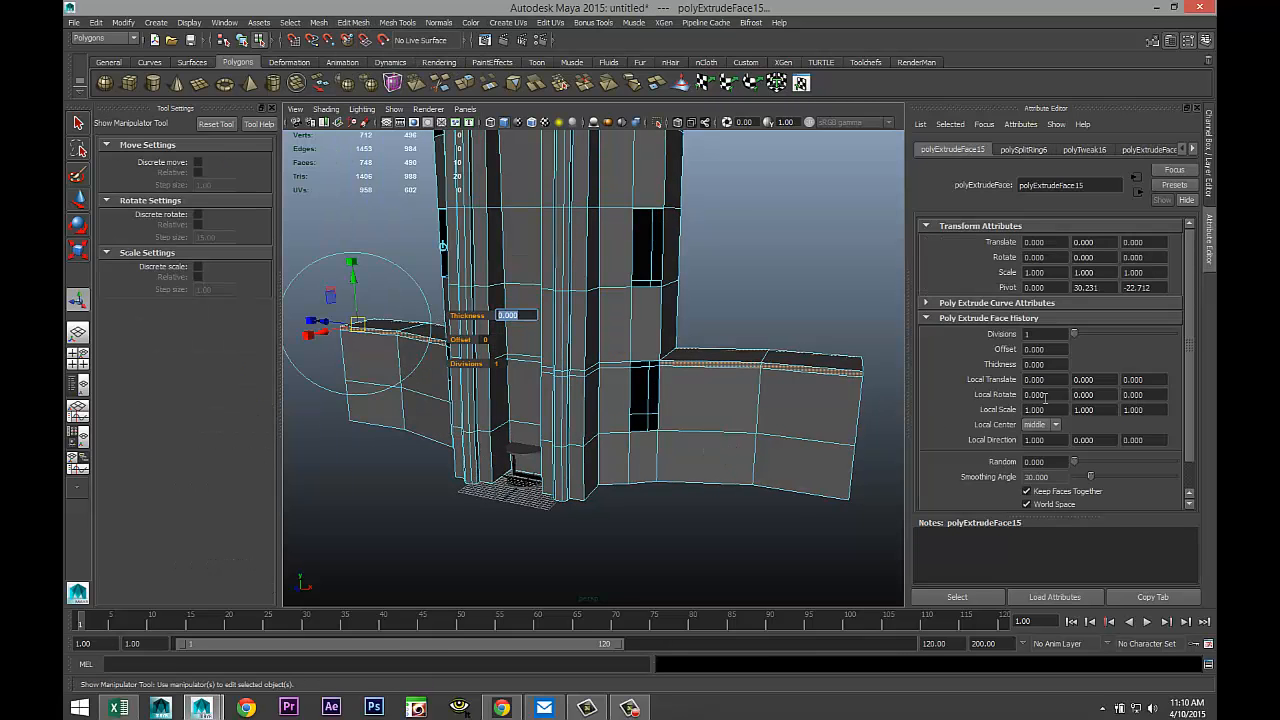
pyautogui.press('Return')
pyautogui.keyDown('alt'); pyautogui.moveTo(856, 478); pyautogui.dragTo(745, 470); pyautogui.keyUp('alt')
pyautogui.click(788, 509)
pyautogui.scroll(3, 785, 509)
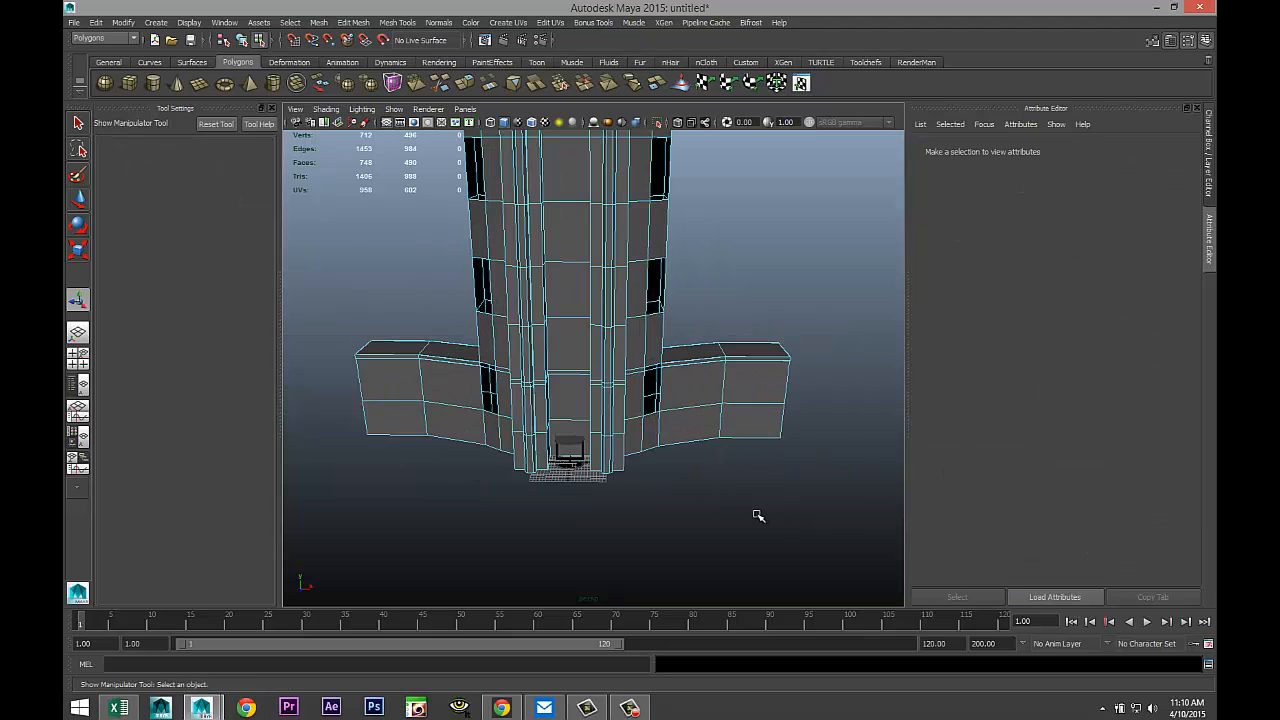
pyautogui.scroll(3, 757, 514)
pyautogui.keyDown('alt'); pyautogui.moveTo(757, 514); pyautogui.dragTo(698, 510); pyautogui.keyUp('alt')
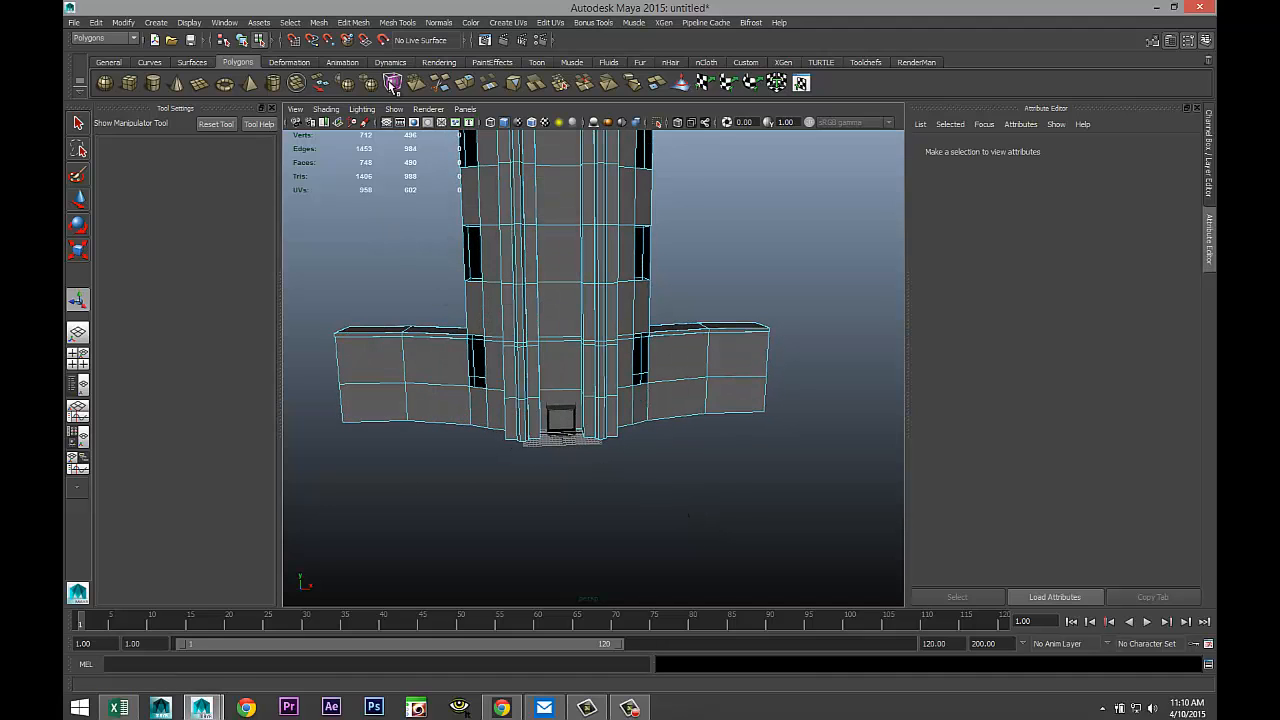
# Step: Insert two evenly spaced vertical edge loops across the section beside the tower on each wing, using the multiple edge loops setting
pyautogui.click(365, 27)
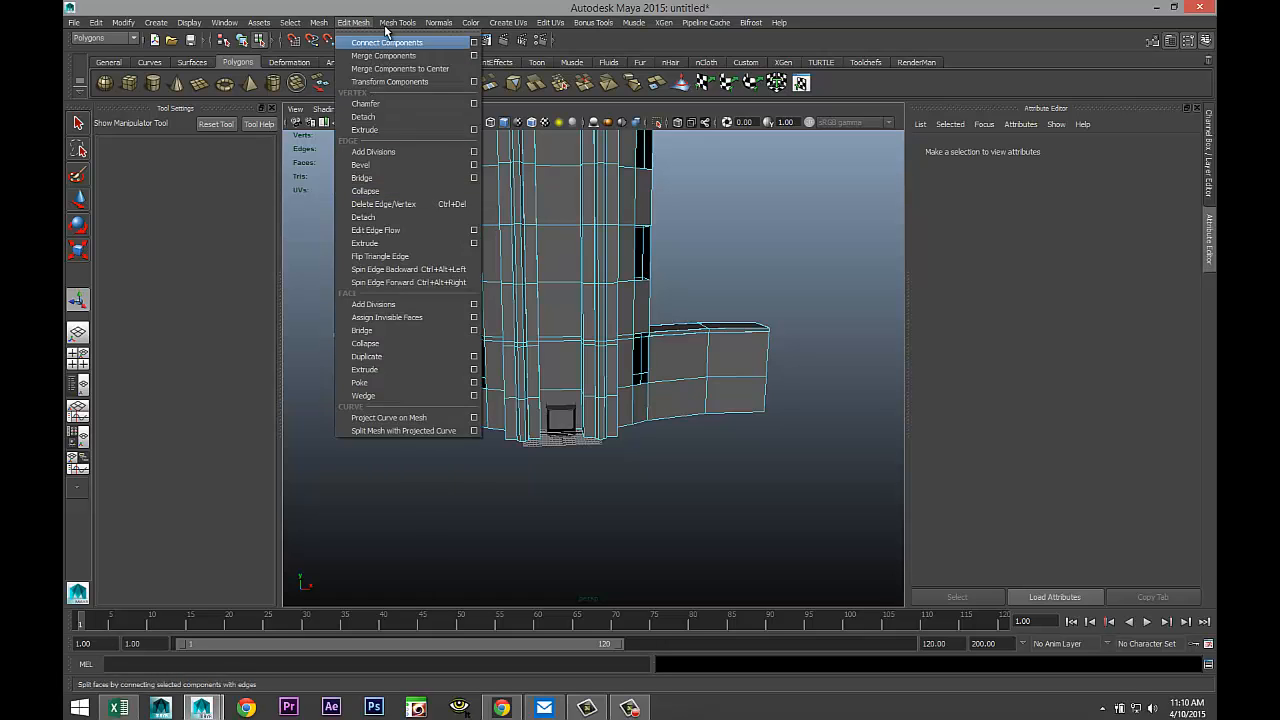
pyautogui.click(352, 22)
pyautogui.click(352, 22)
pyautogui.moveTo(398, 24)
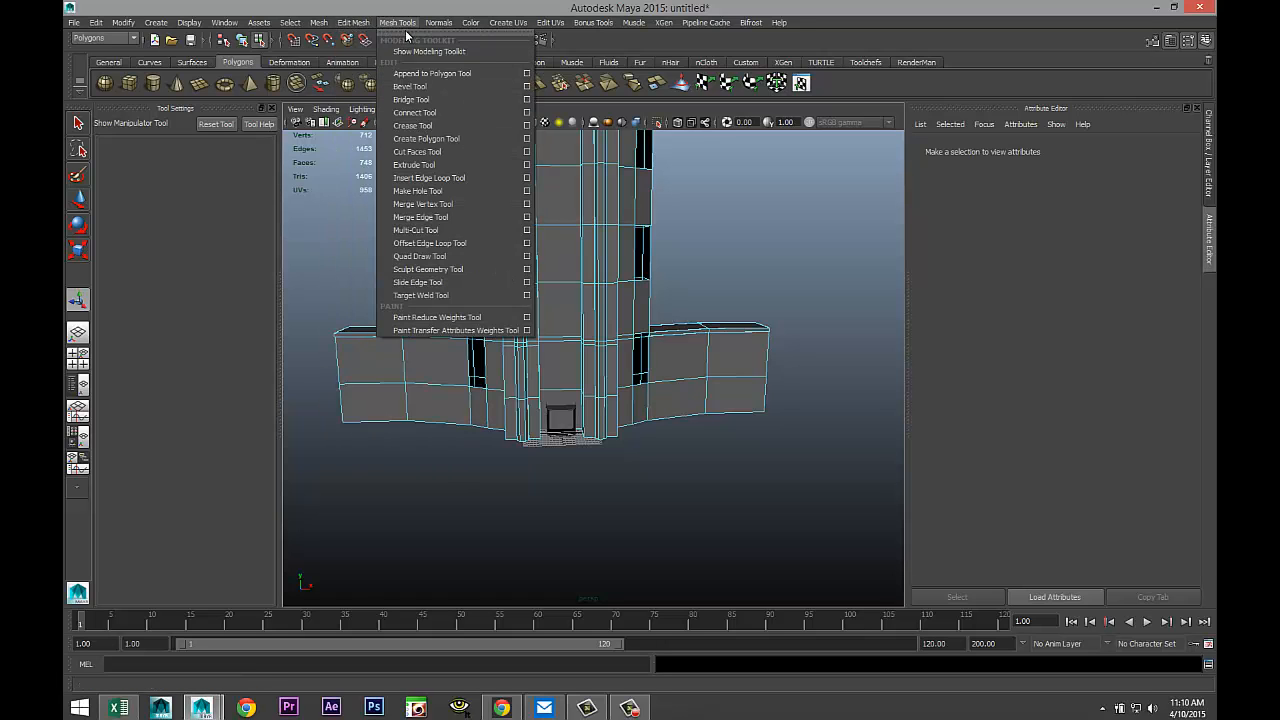
pyautogui.click(527, 178)
pyautogui.click(199, 222)
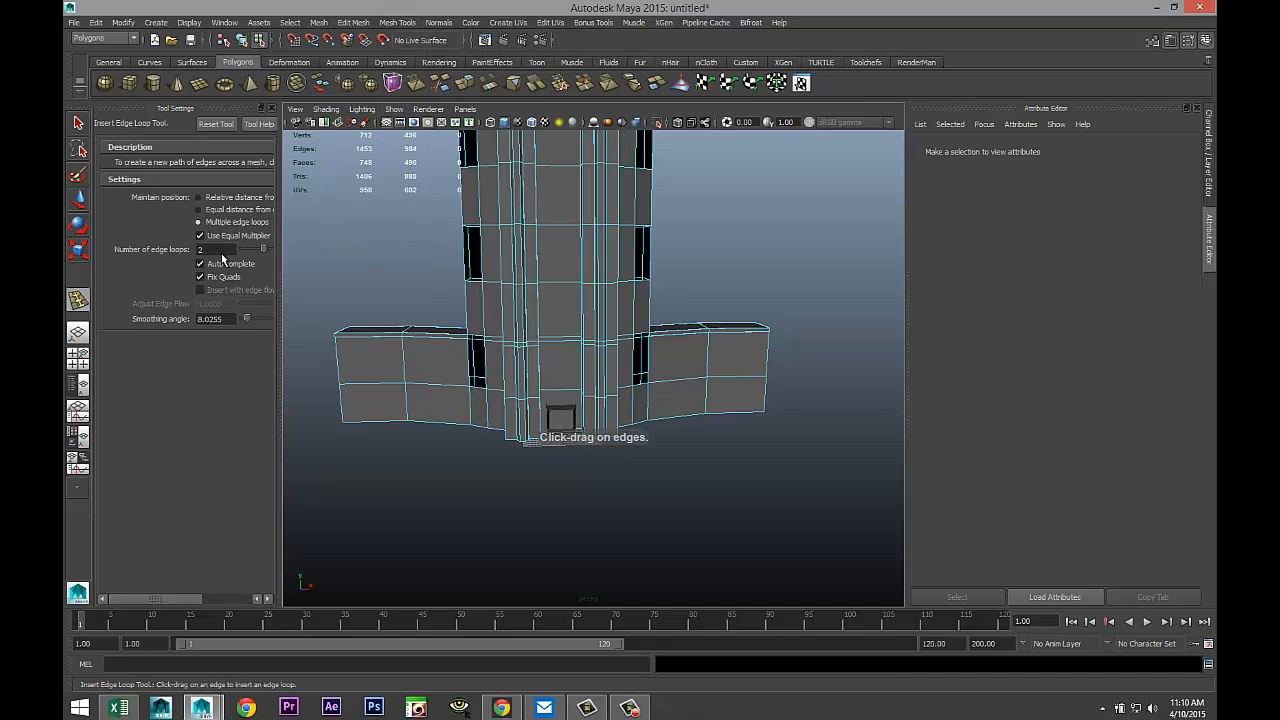
pyautogui.keyDown('alt'); pyautogui.moveTo(406, 471); pyautogui.dragTo(471, 471, button='middle'); pyautogui.keyUp('alt')
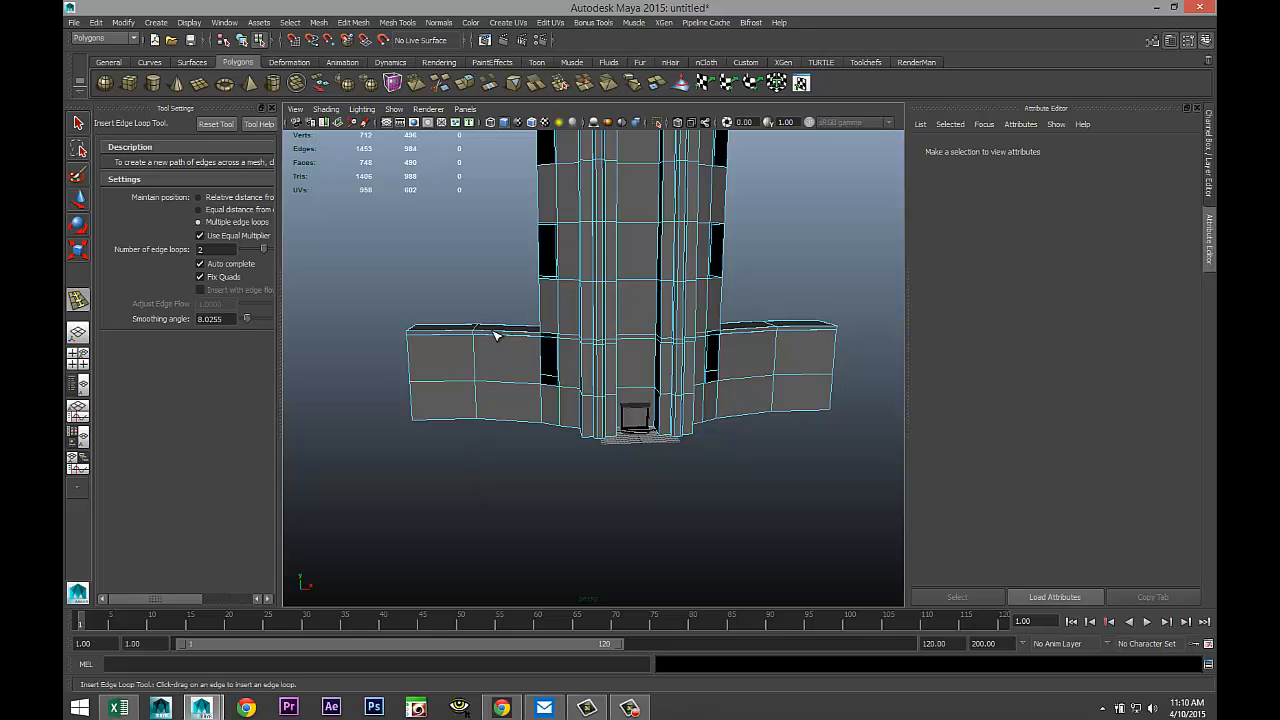
pyautogui.moveTo(496, 335); pyautogui.dragTo(499, 340)
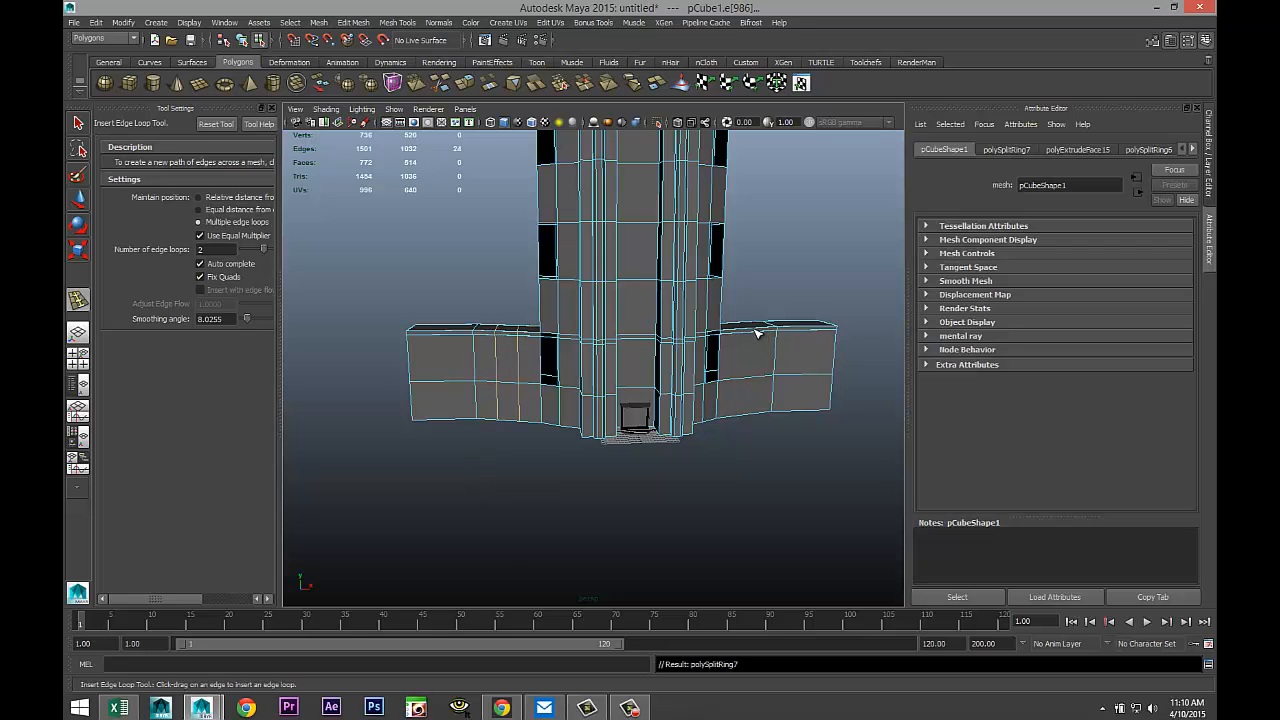
pyautogui.moveTo(757, 333); pyautogui.dragTo(756, 336)
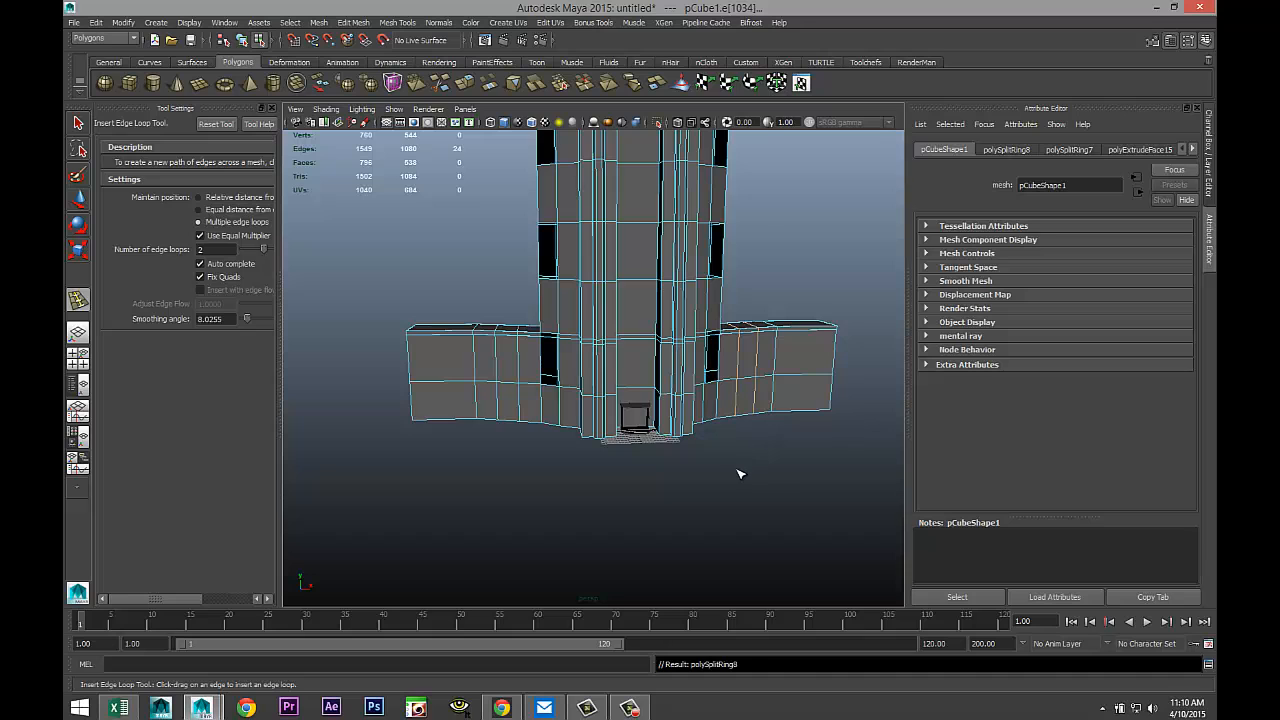
# Step: Extrude the lower face between the two new vertical loops on each wing with a thickness of 0.15
pyautogui.scroll(2, 739, 474)
pyautogui.keyDown('alt'); pyautogui.moveTo(652, 515); pyautogui.dragTo(591, 514, button='middle'); pyautogui.keyUp('alt')
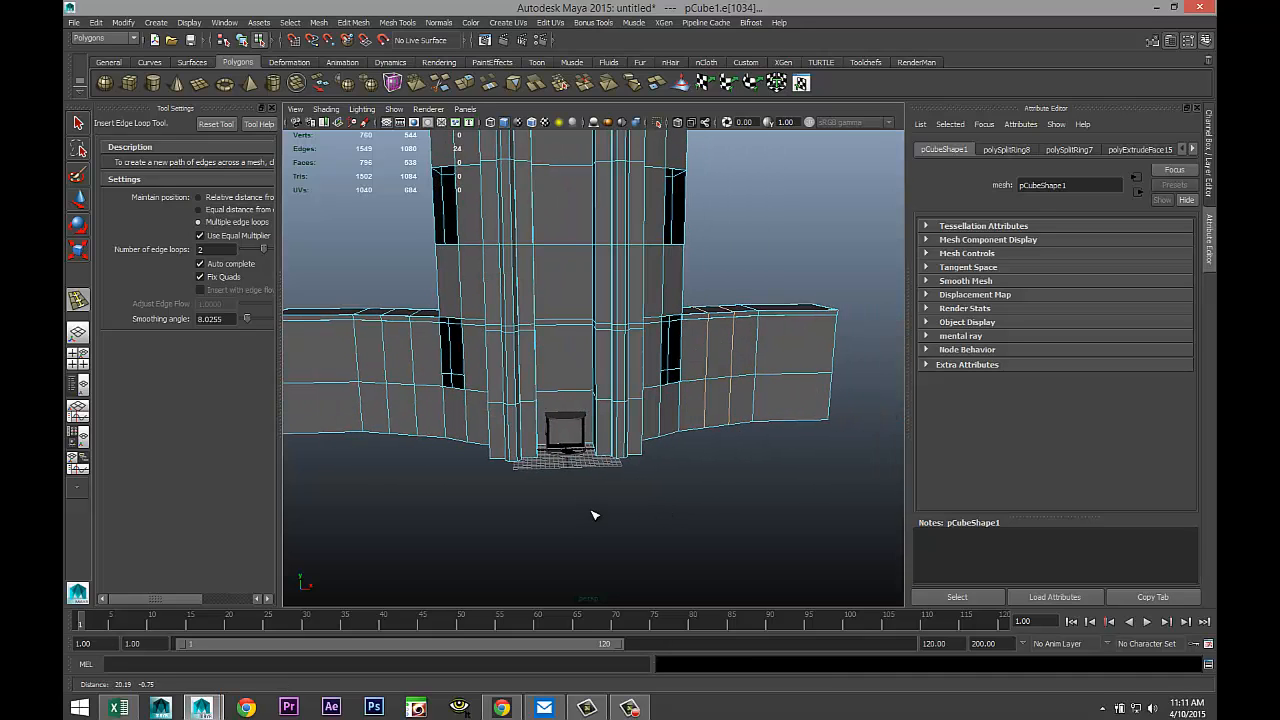
pyautogui.press('q')
pyautogui.moveTo(718, 410); pyautogui.dragTo(717, 417, button='right')
pyautogui.click(718, 405)
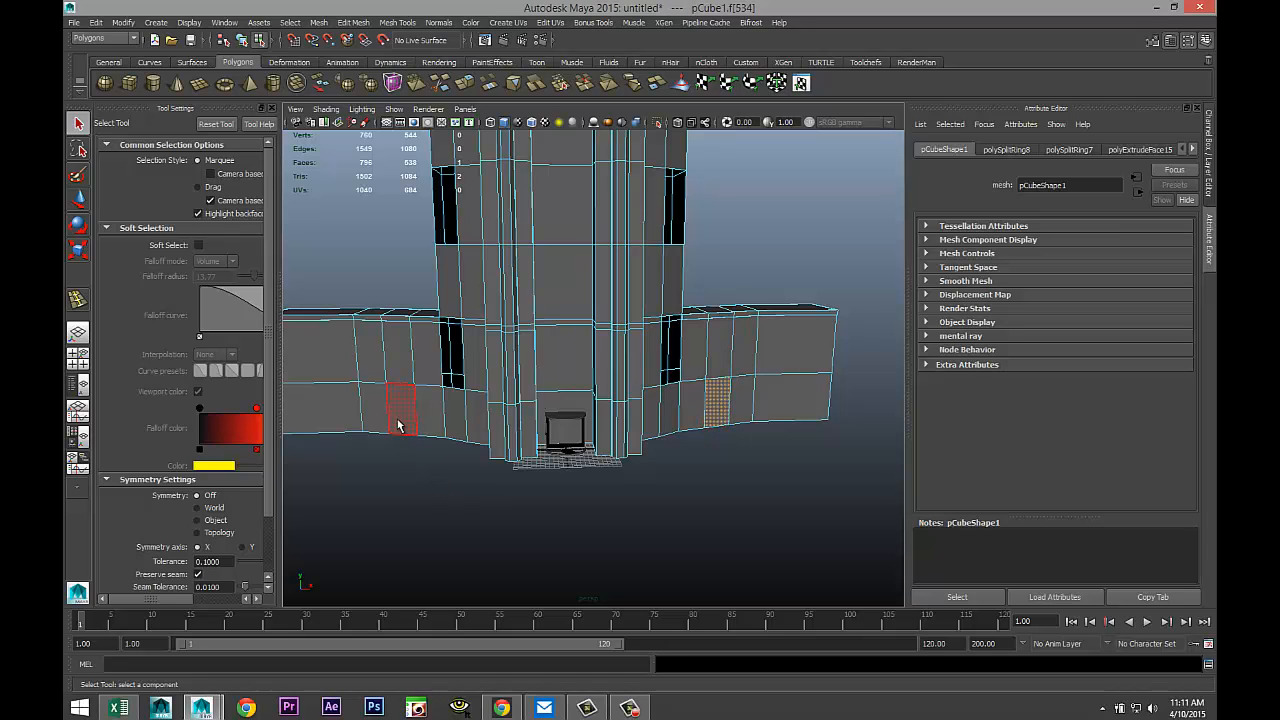
pyautogui.keyDown('shift'); pyautogui.click(398, 424); pyautogui.keyUp('shift')
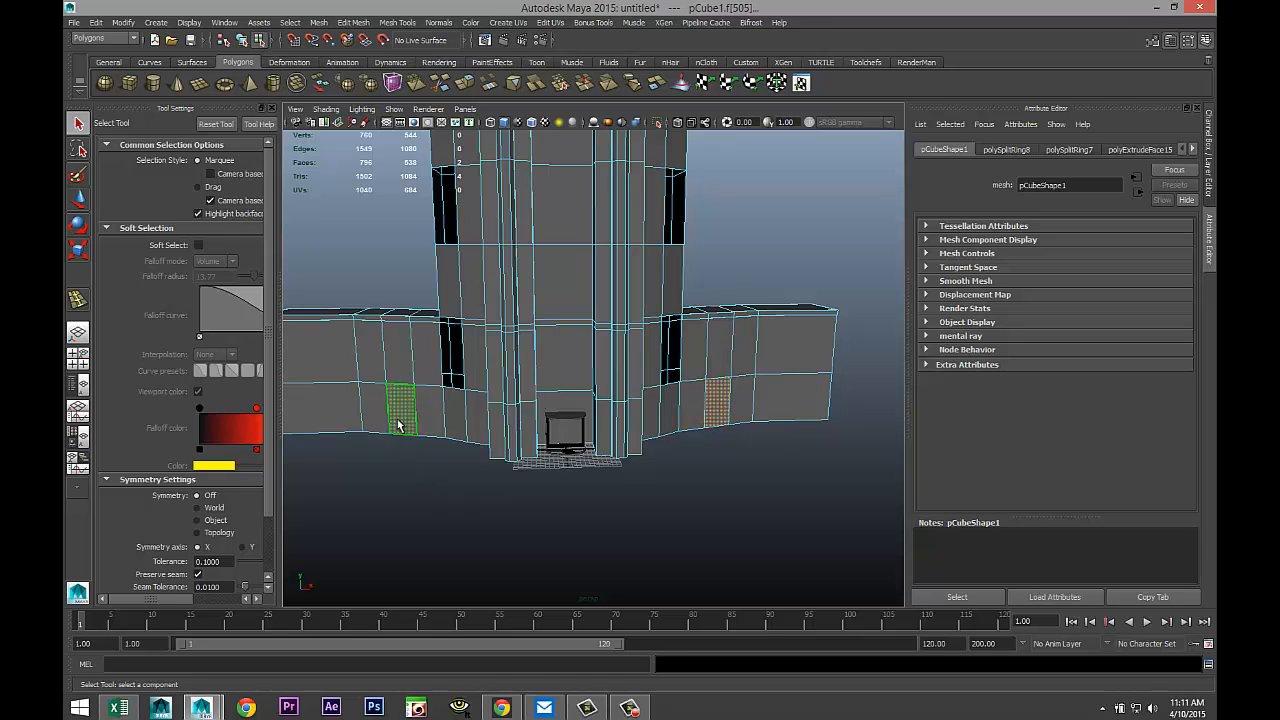
pyautogui.click(351, 26)
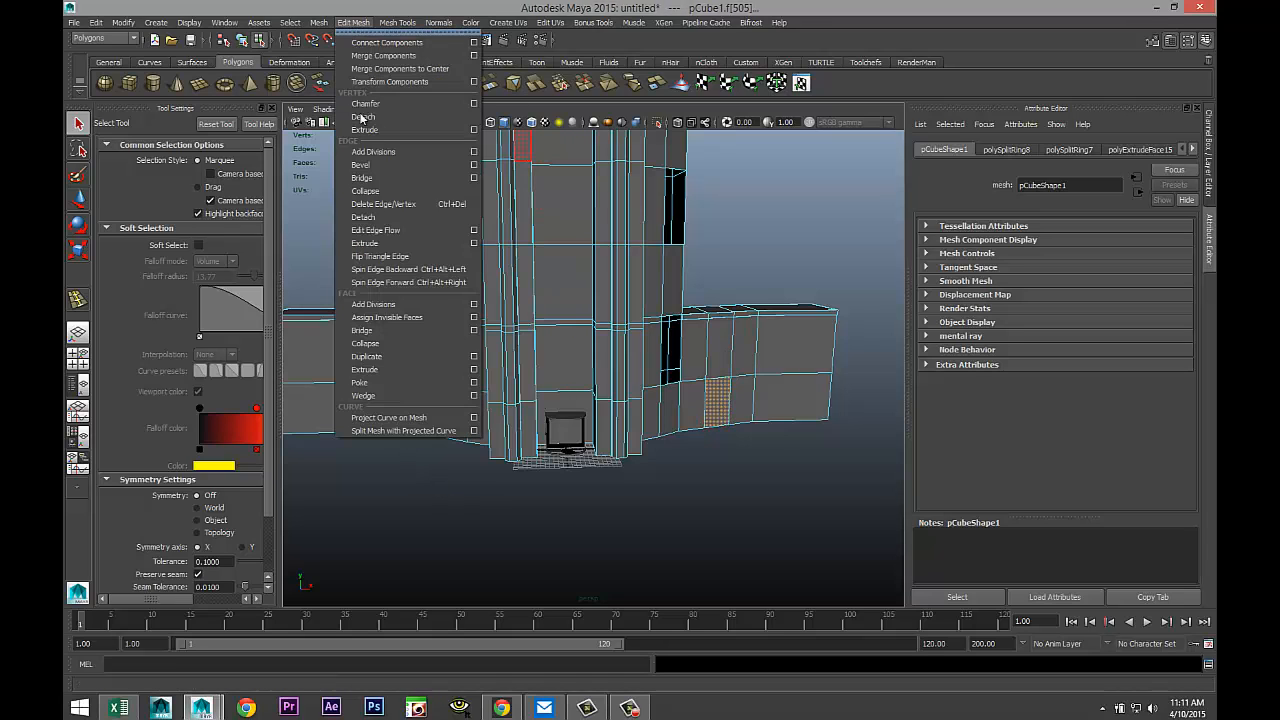
pyautogui.click(392, 370)
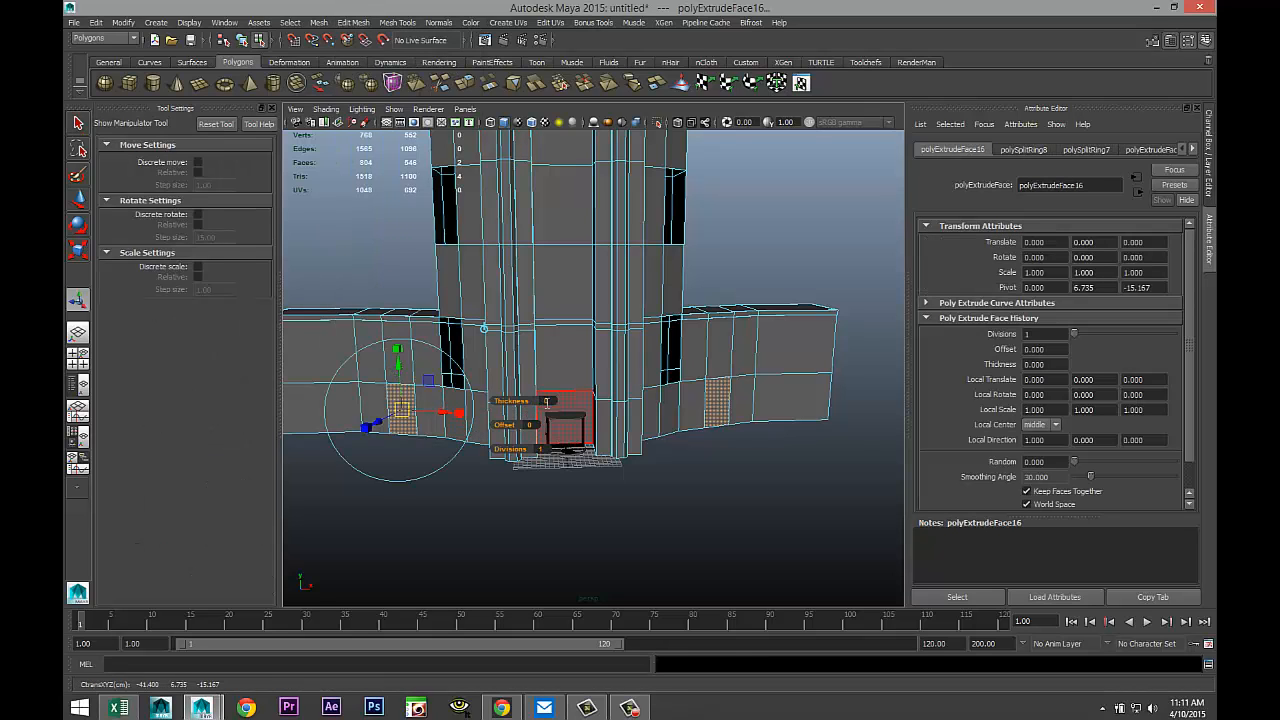
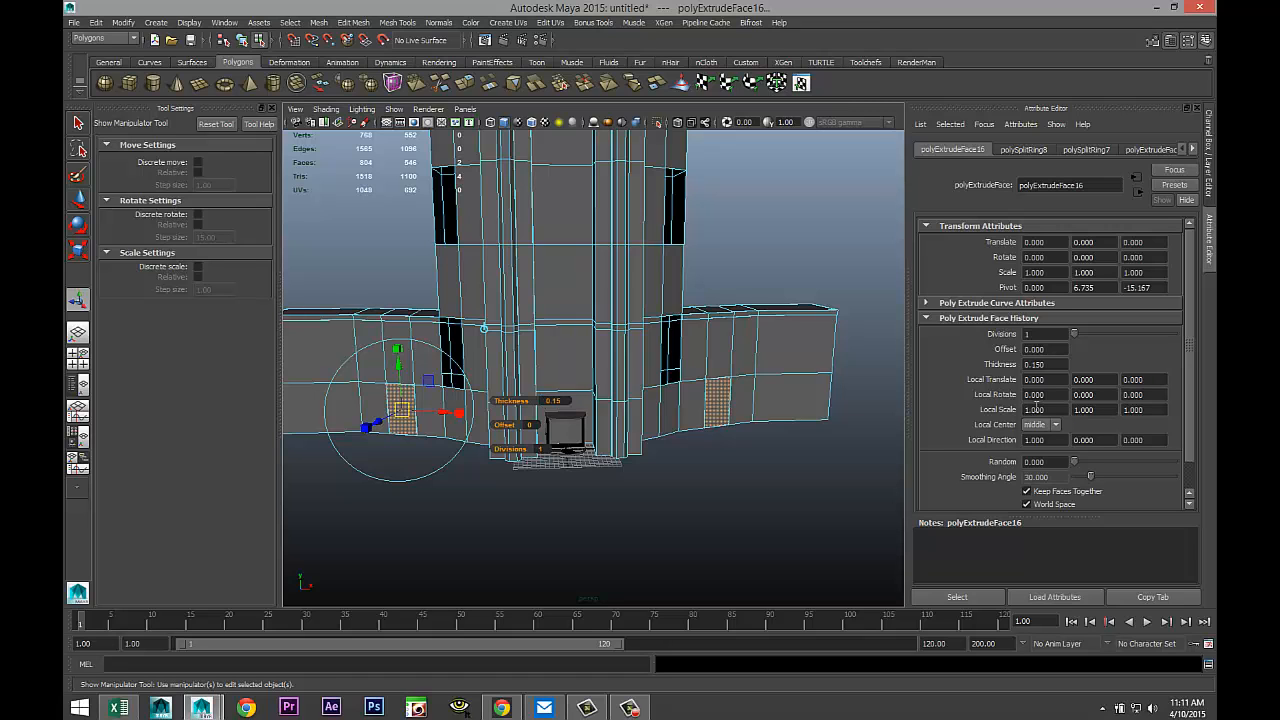
# Step: Set the thickness of the lower wing face extrusion to 0.5
pyautogui.press('f')
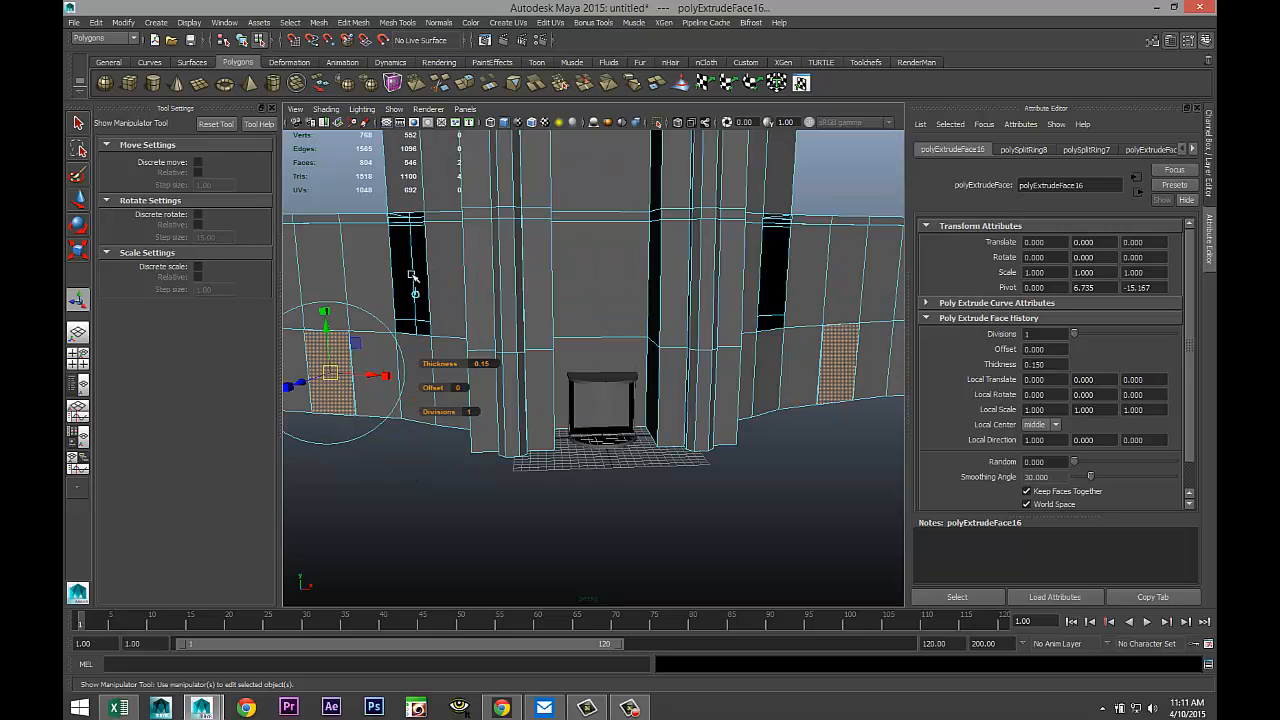
pyautogui.keyDown('alt'); pyautogui.moveTo(398, 384); pyautogui.dragTo(533, 401, button='middle'); pyautogui.keyUp('alt')
pyautogui.keyDown('alt'); pyautogui.moveTo(533, 401); pyautogui.dragTo(534, 405); pyautogui.keyUp('alt')
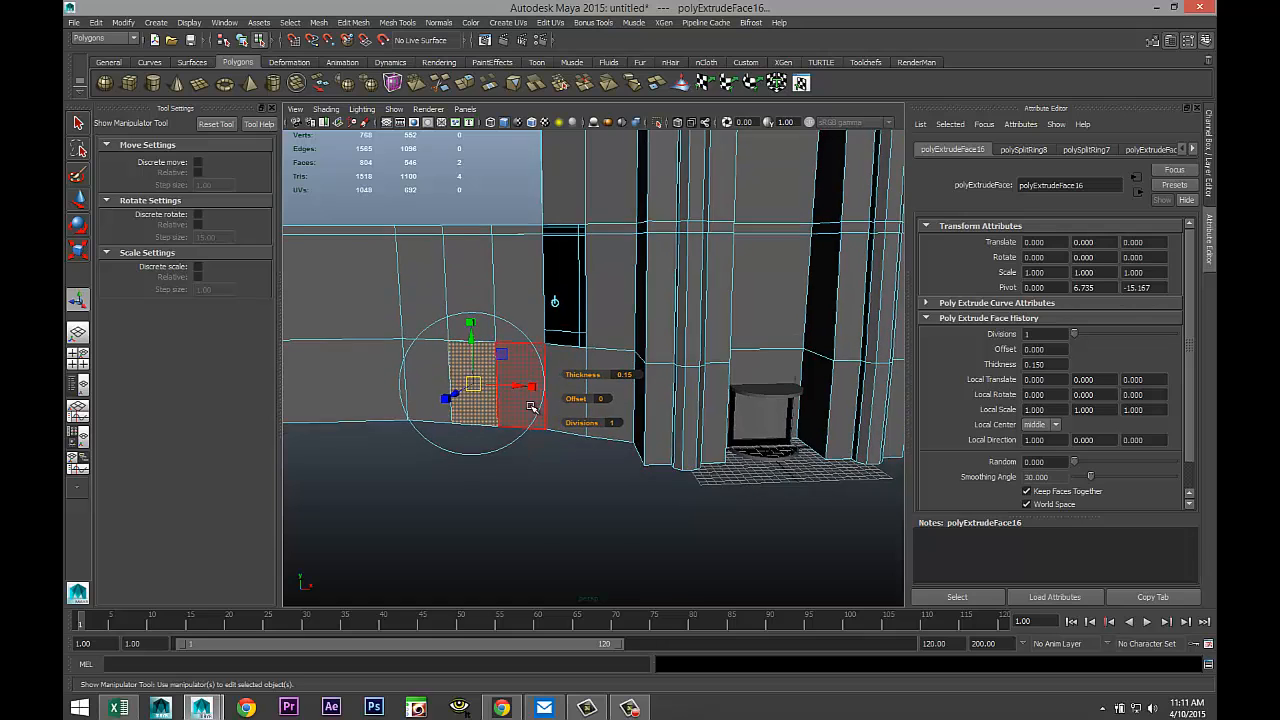
pyautogui.scroll(5, 534, 405)
pyautogui.keyDown('alt'); pyautogui.moveTo(403, 435); pyautogui.dragTo(599, 408, button='middle'); pyautogui.keyUp('alt')
pyautogui.scroll(2, 599, 408)
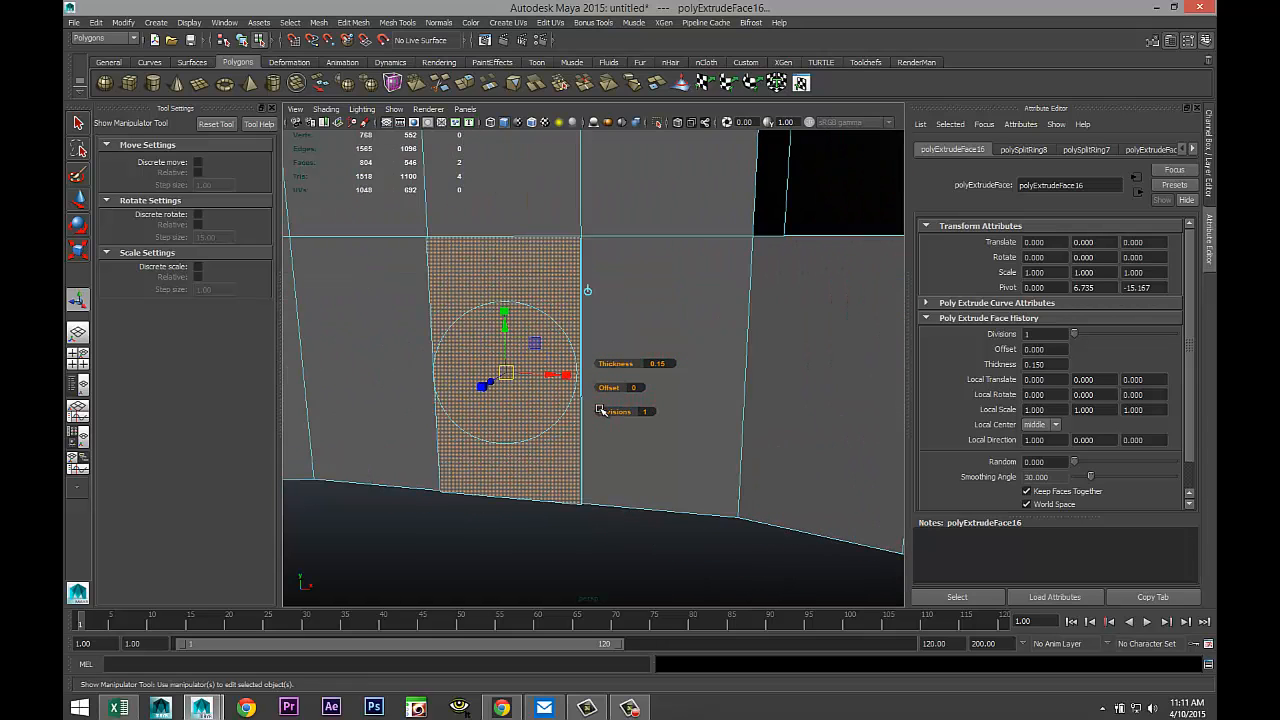
pyautogui.click(663, 364)
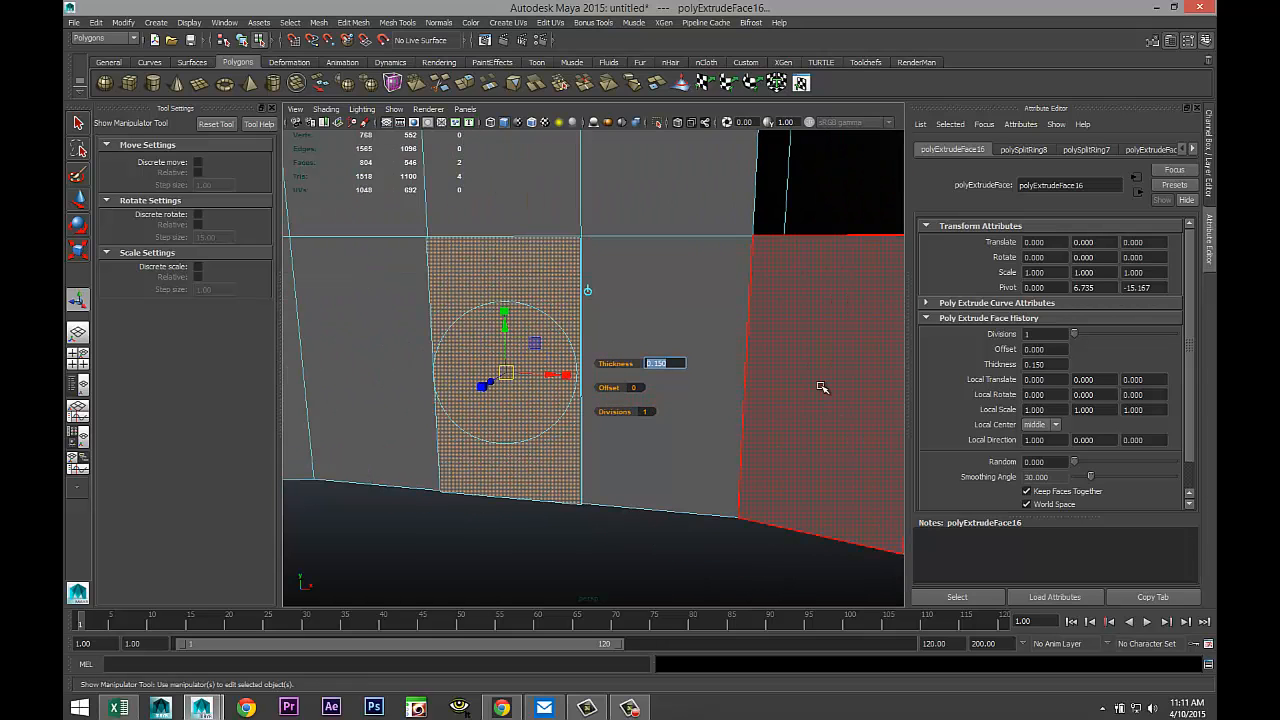
pyautogui.press('Return')
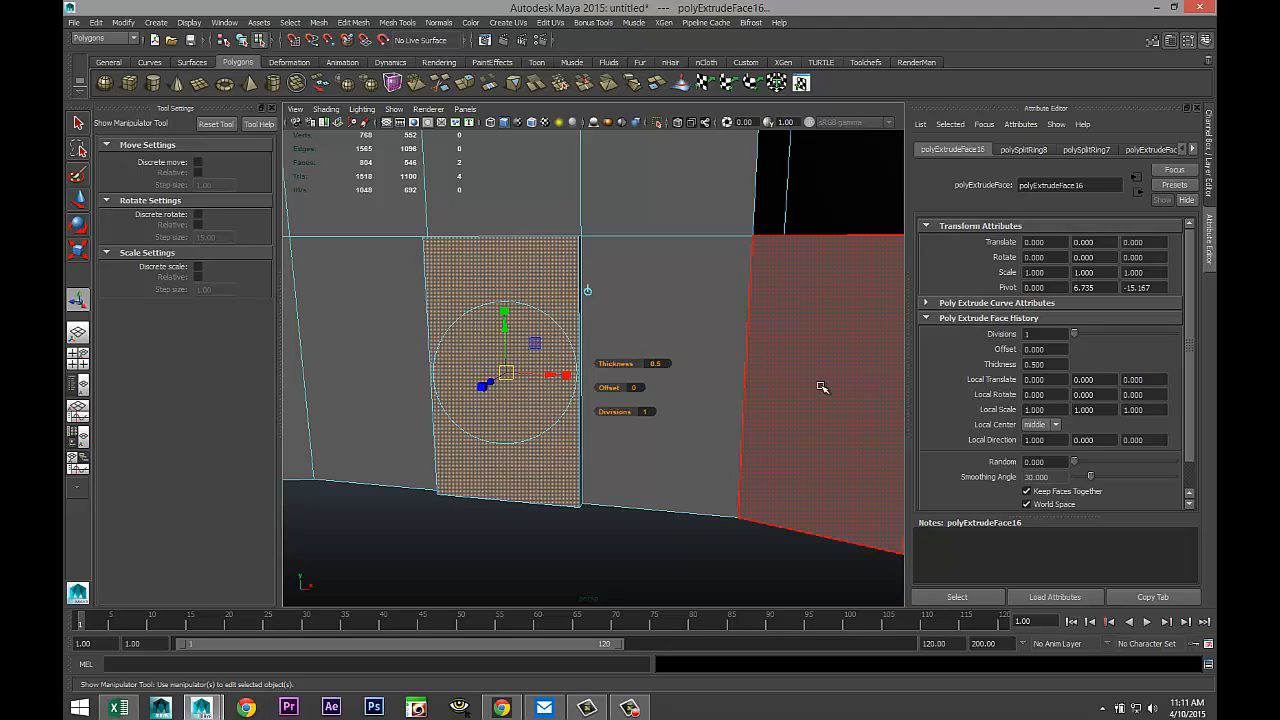
# Step: Try an offset of 0.3 on the current face extrusion, and undo it
pyautogui.keyDown('alt'); pyautogui.moveTo(743, 415); pyautogui.dragTo(720, 448); pyautogui.keyUp('alt')
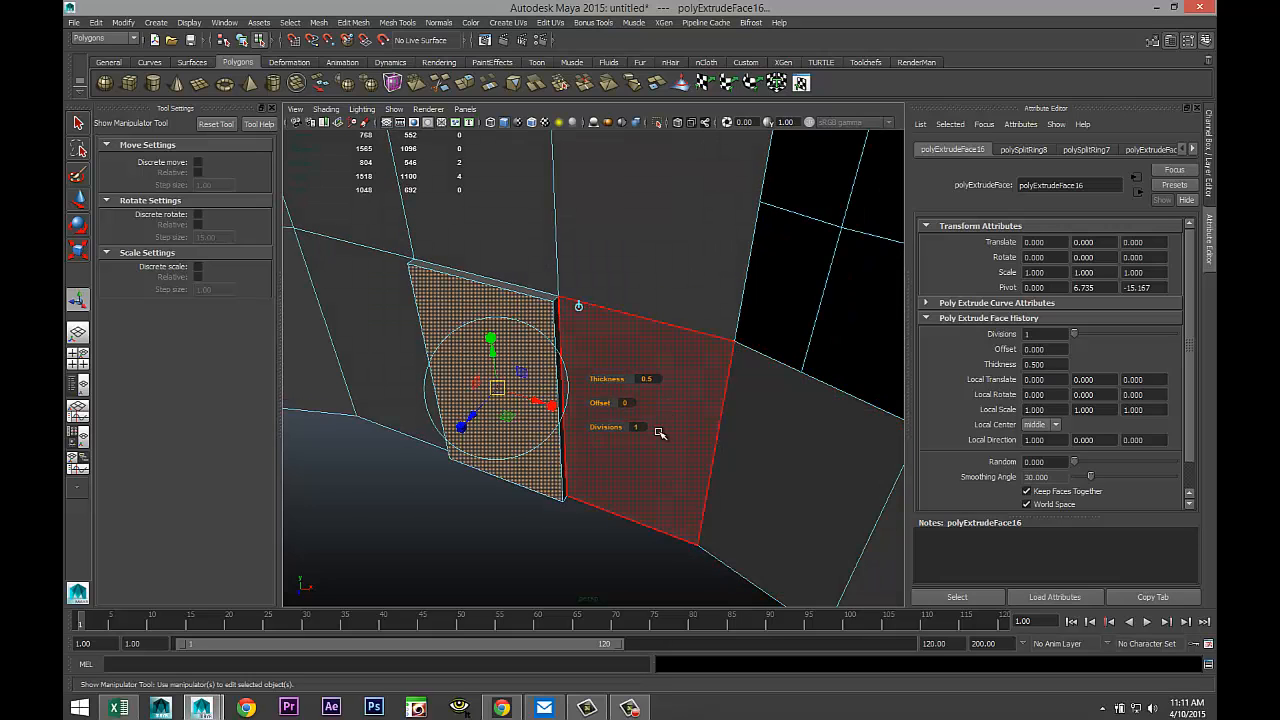
pyautogui.scroll(-2, 659, 432)
pyautogui.scroll(2, 655, 434)
pyautogui.moveTo(596, 402); pyautogui.dragTo(599, 402)
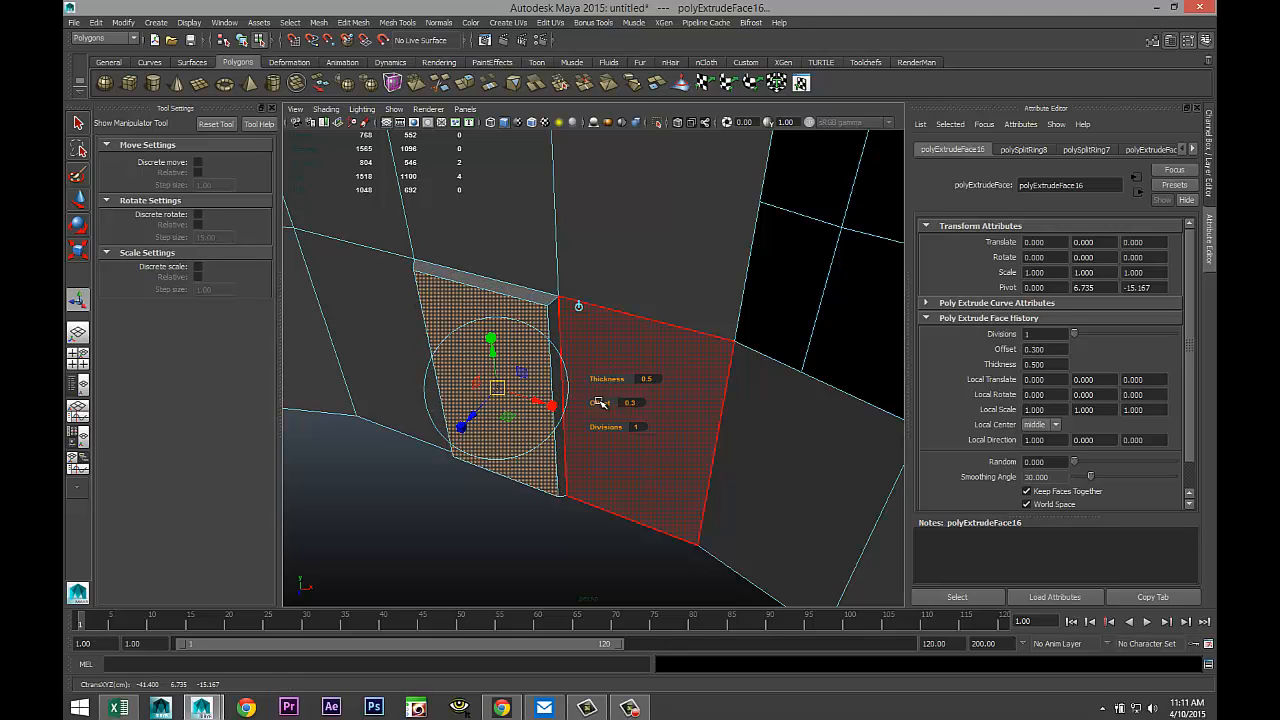
pyautogui.hotkey('ctrl', 'z')
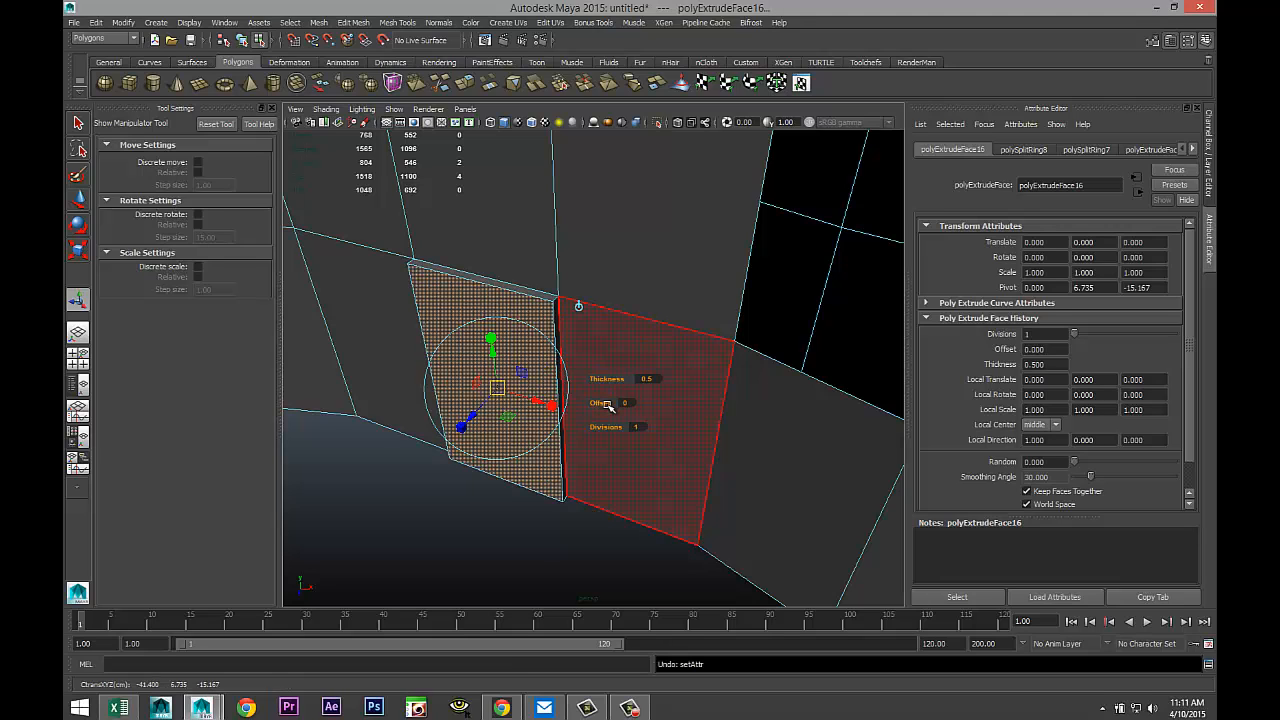
# Step: Extrude the raised wing faces with an offset of 0.3, then extrude them again and push them back about 1.4 units
pyautogui.hotkey('ctrl', 'e')
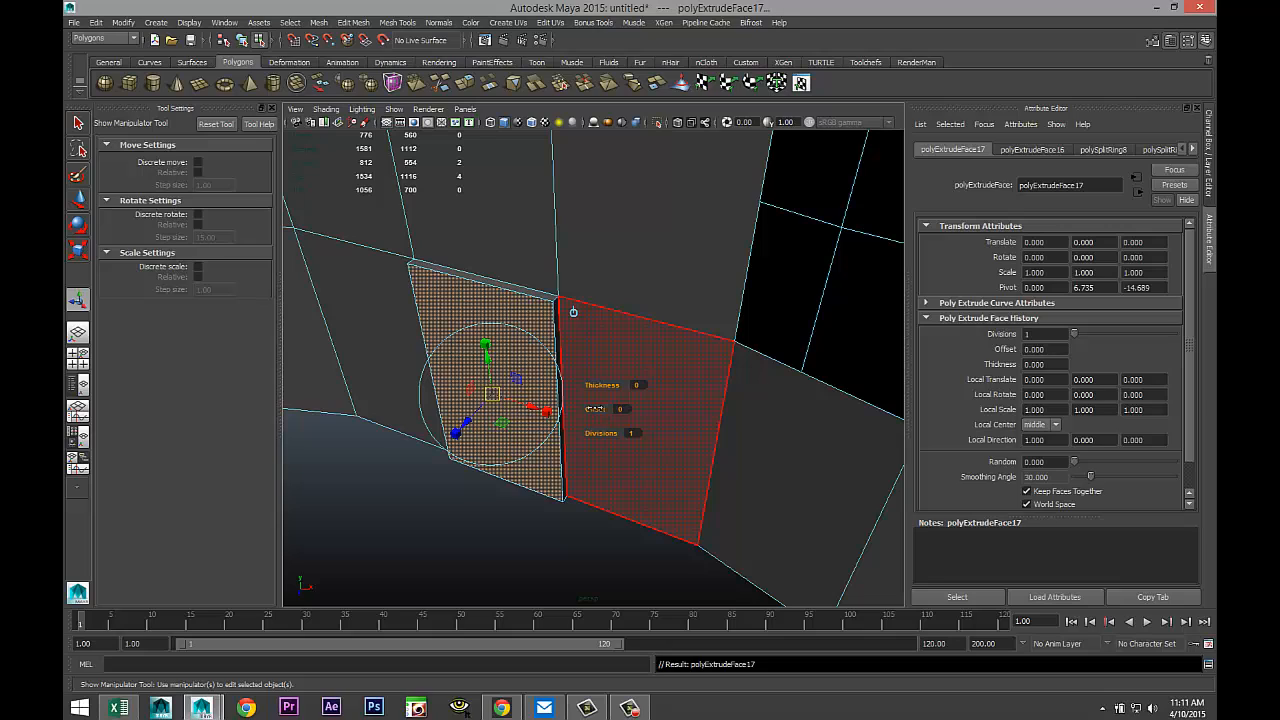
pyautogui.moveTo(595, 409); pyautogui.dragTo(598, 409)
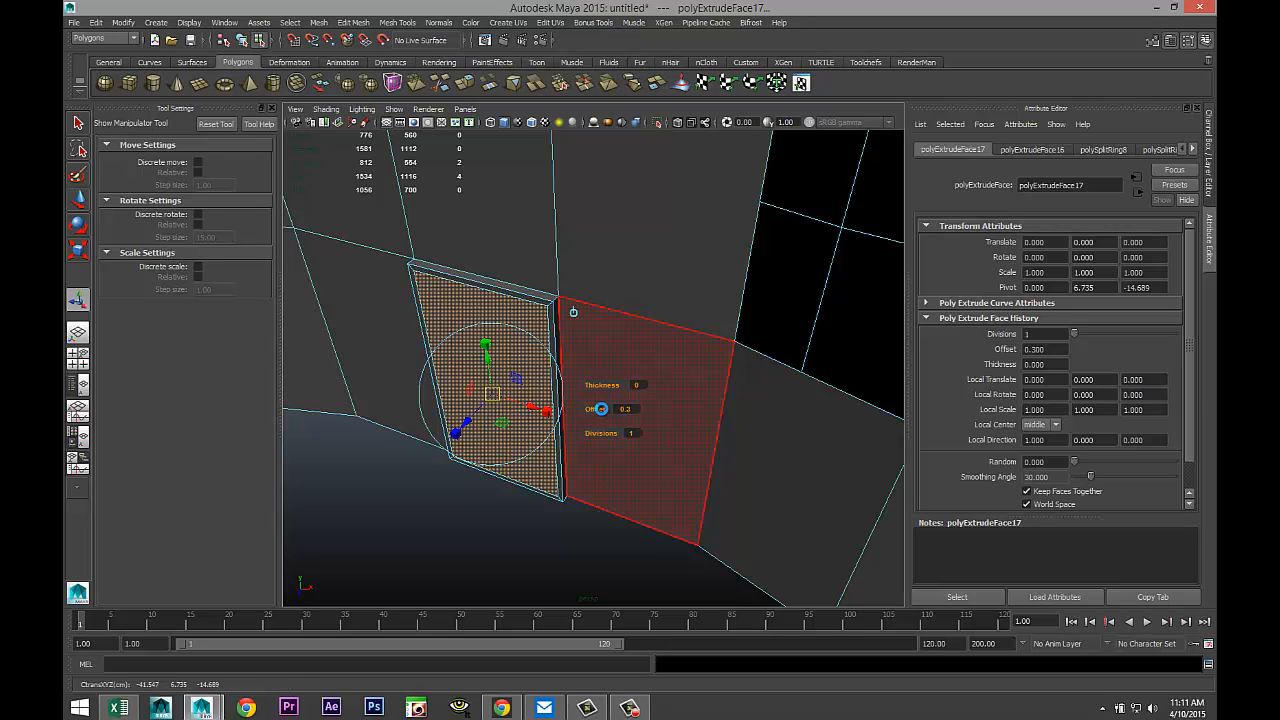
pyautogui.hotkey('ctrl', 'e')
pyautogui.press('w')
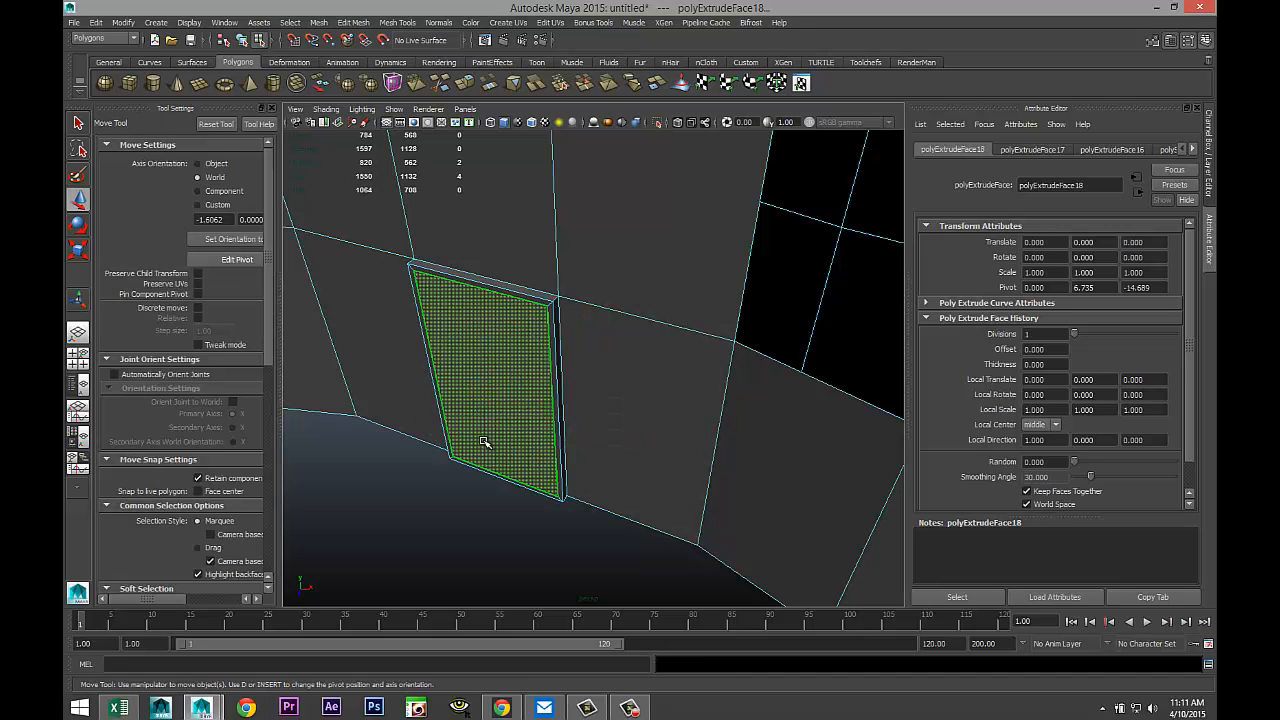
pyautogui.scroll(-8, 495, 449)
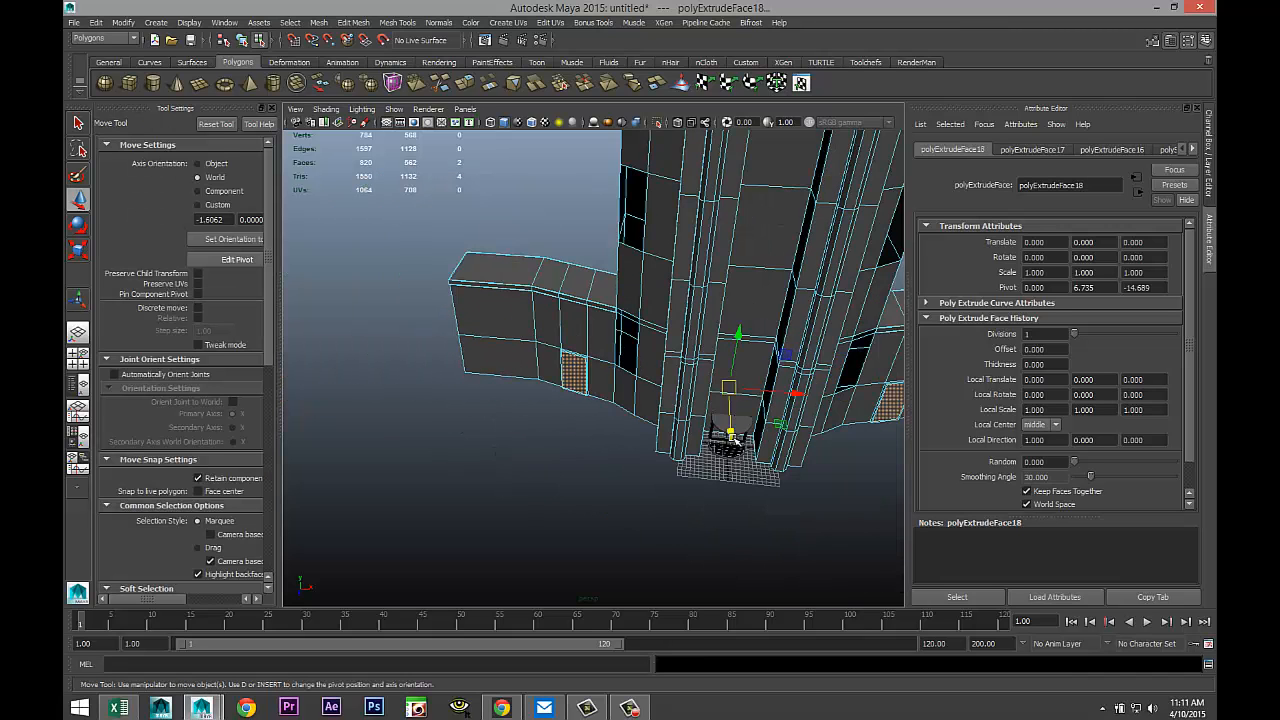
pyautogui.moveTo(733, 437); pyautogui.dragTo(731, 434)
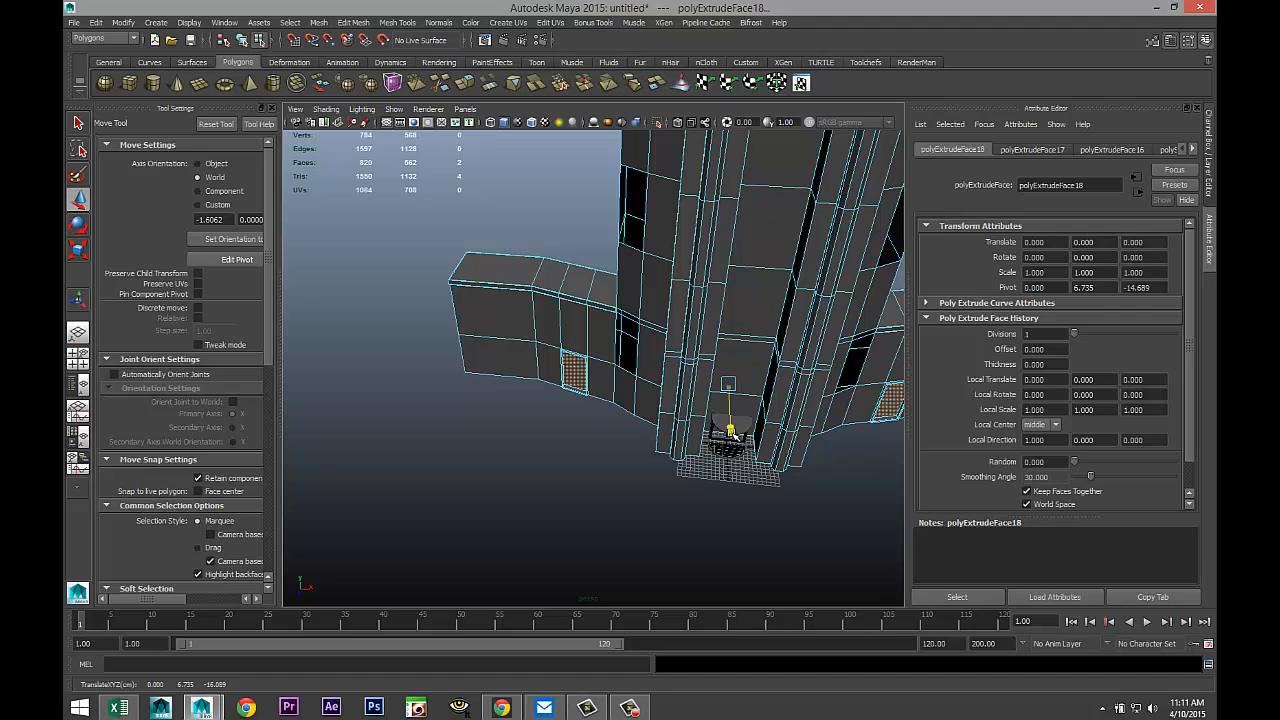
pyautogui.keyDown('alt'); pyautogui.moveTo(748, 490); pyautogui.dragTo(586, 486); pyautogui.keyUp('alt')
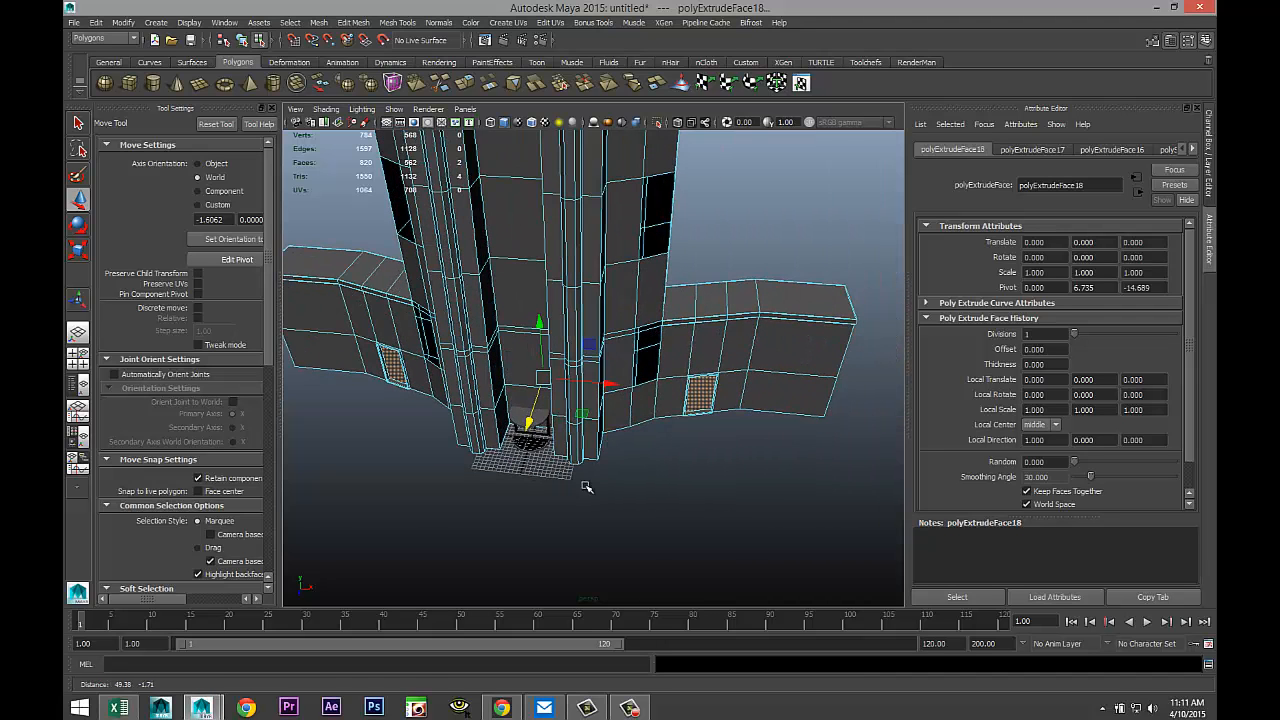
pyautogui.click(714, 517)
# Step: Assign the existing see-through window material to the recessed lower faces on both wings
pyautogui.keyDown('alt'); pyautogui.moveTo(714, 517); pyautogui.dragTo(717, 491); pyautogui.keyUp('alt')
pyautogui.scroll(3, 743, 434)
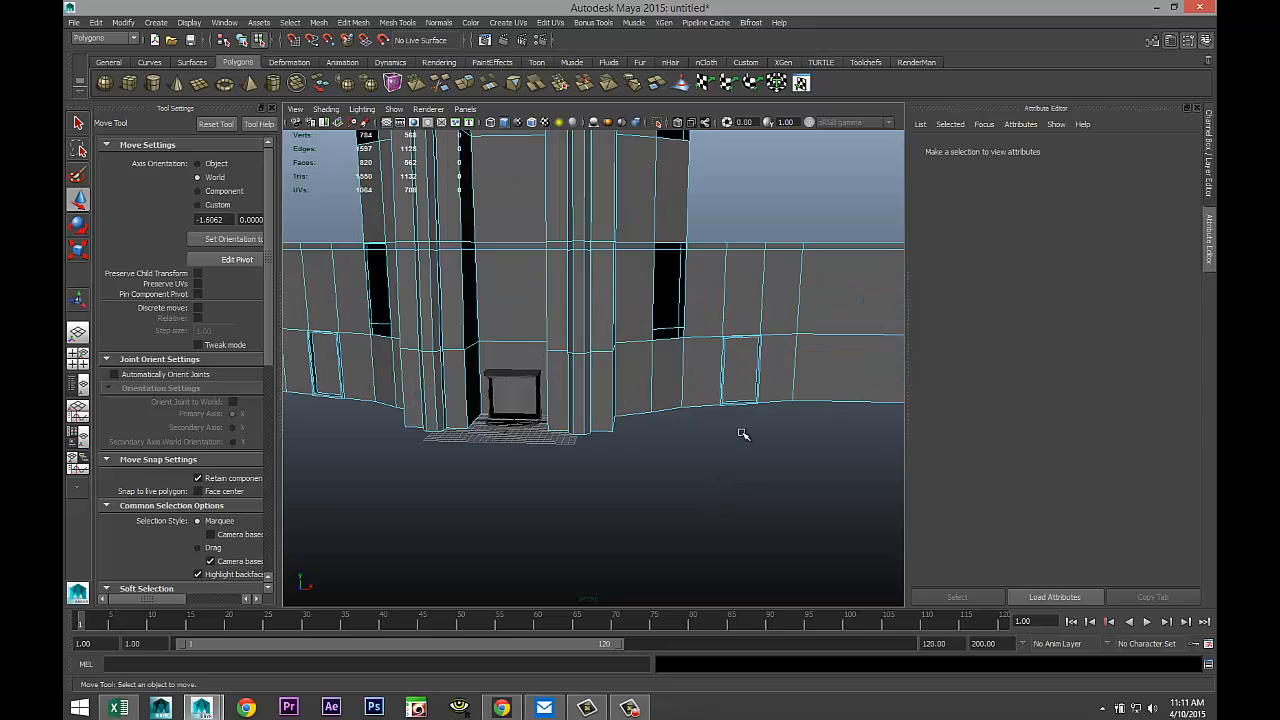
pyautogui.rightClick(745, 372)
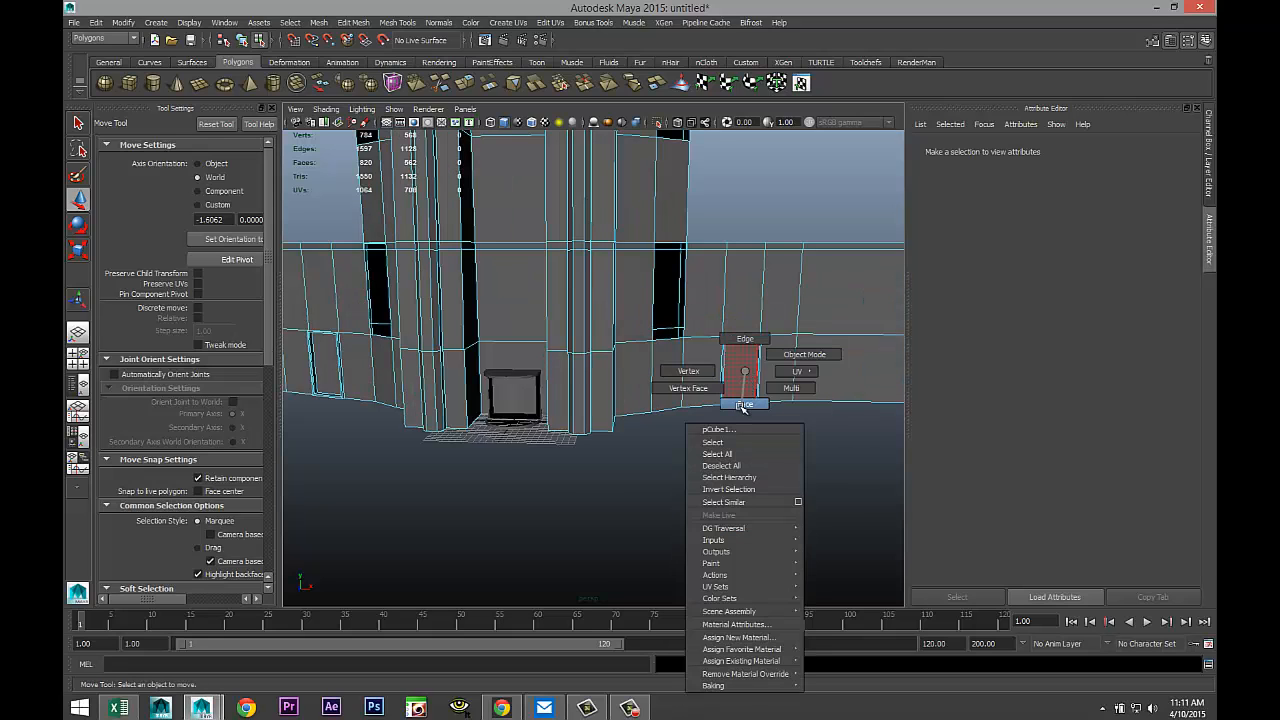
pyautogui.click(740, 390)
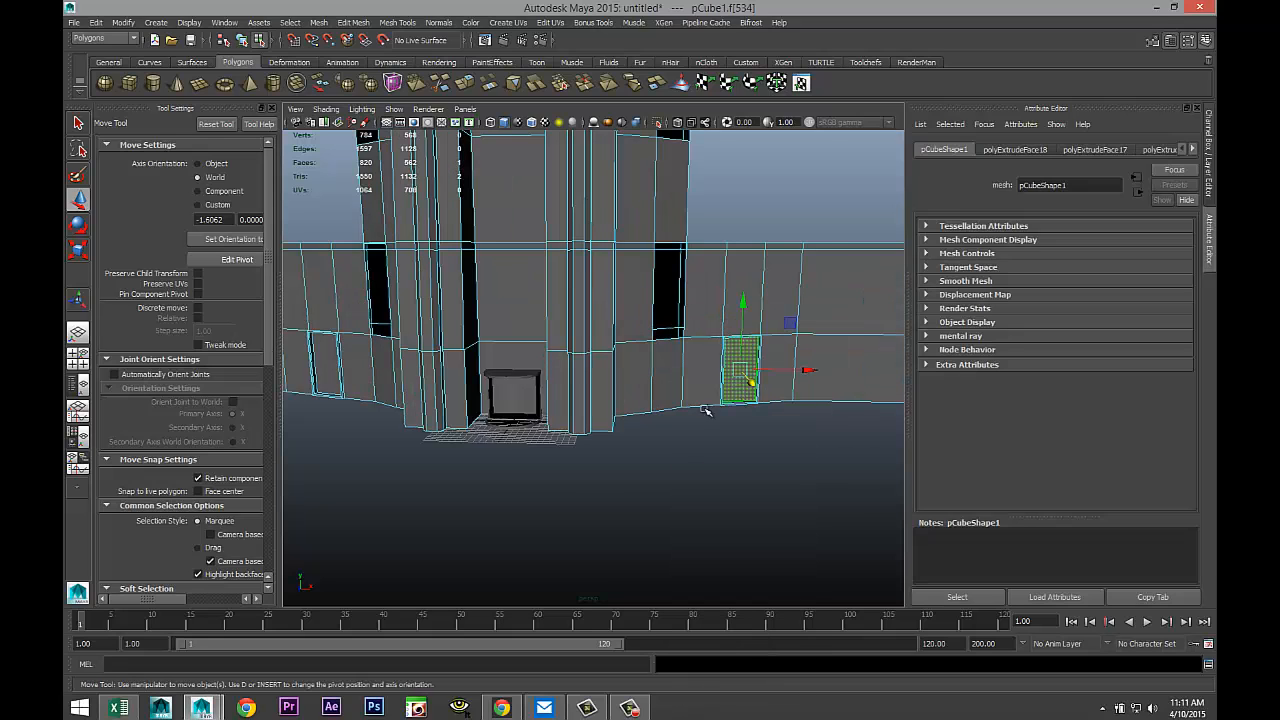
pyautogui.keyDown('shift'); pyautogui.click(327, 370); pyautogui.keyUp('shift')
pyautogui.moveTo(330, 362); pyautogui.dragTo(432, 676, button='right')
pyautogui.click(648, 560)
pyautogui.scroll(-5, 670, 520)
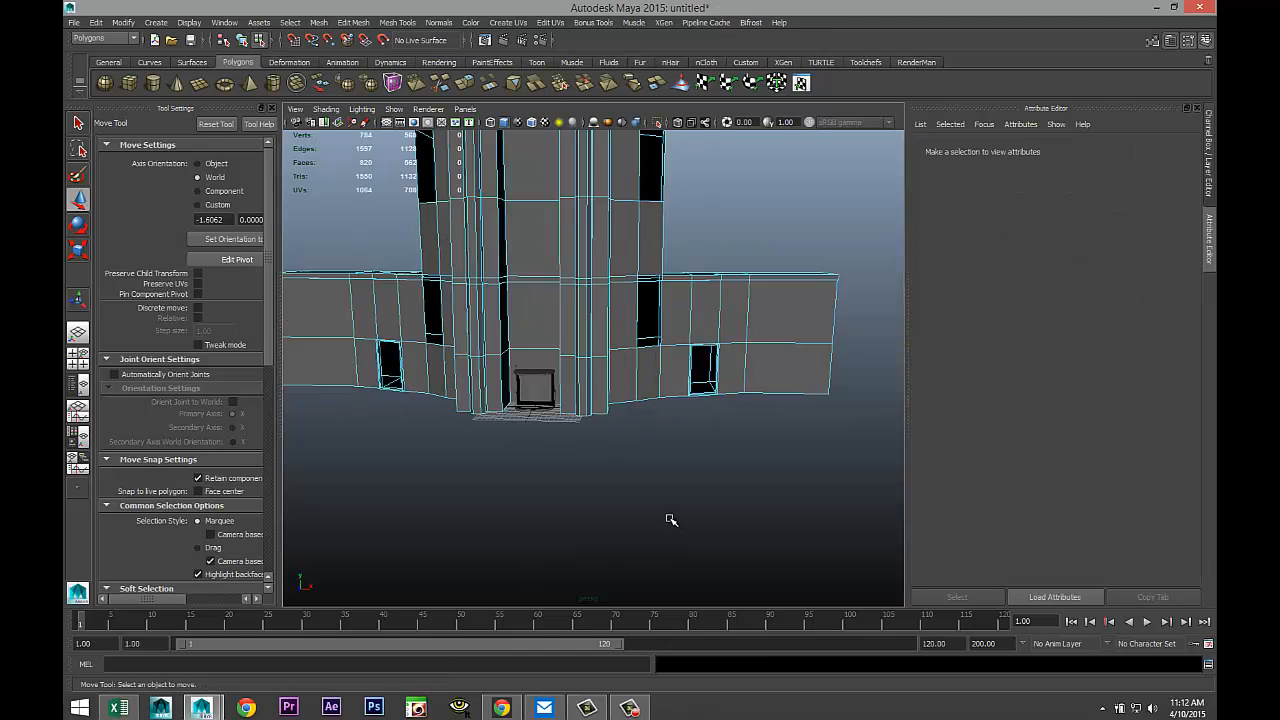
# Step: Examine both wings and the tower from several angles, from the base up to the flat top
pyautogui.moveTo(657, 517)
pyautogui.keyDown('alt'); pyautogui.mouseDown()
pyautogui.moveTo(666, 531)
pyautogui.moveTo(602, 517)
pyautogui.moveTo(655, 514)
pyautogui.mouseUp(); pyautogui.keyUp('alt')
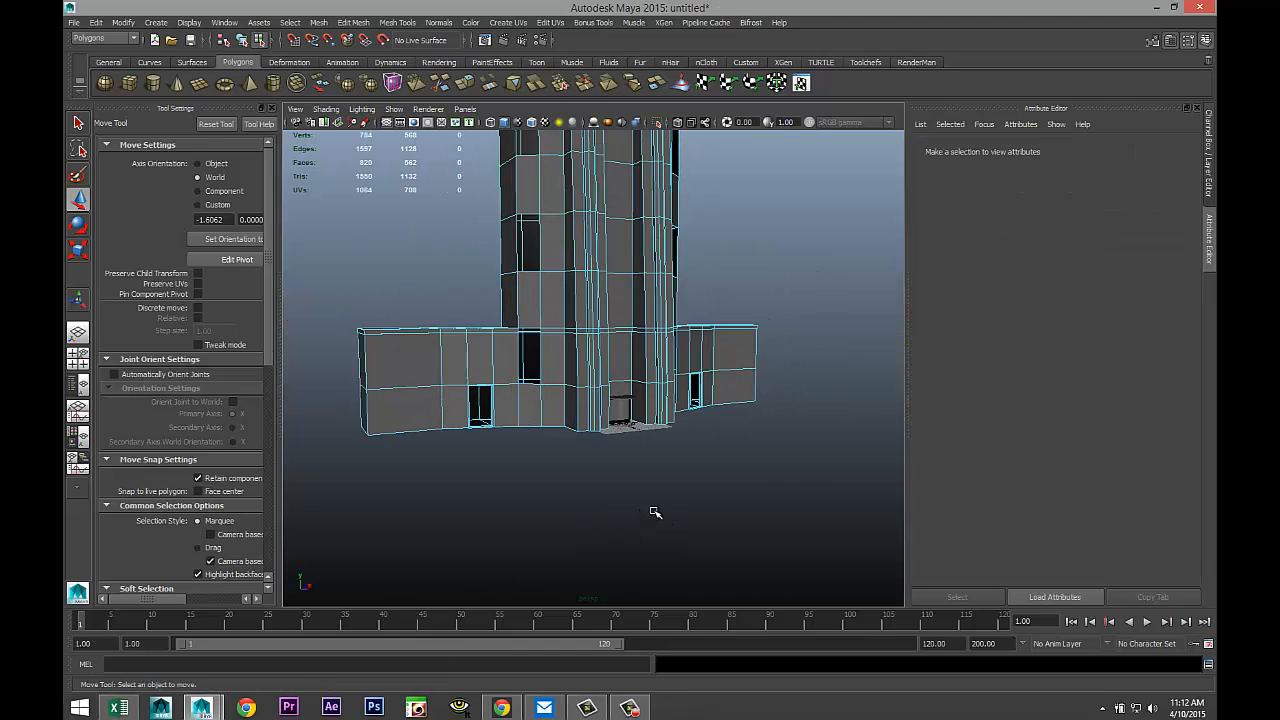
pyautogui.keyDown('alt'); pyautogui.moveTo(655, 514); pyautogui.dragTo(597, 494, button='right'); pyautogui.keyUp('alt')
pyautogui.keyDown('alt'); pyautogui.moveTo(597, 494); pyautogui.dragTo(605, 540, button='middle'); pyautogui.keyUp('alt')
pyautogui.keyDown('alt'); pyautogui.moveTo(618, 526); pyautogui.dragTo(737, 483, button='right'); pyautogui.keyUp('alt')
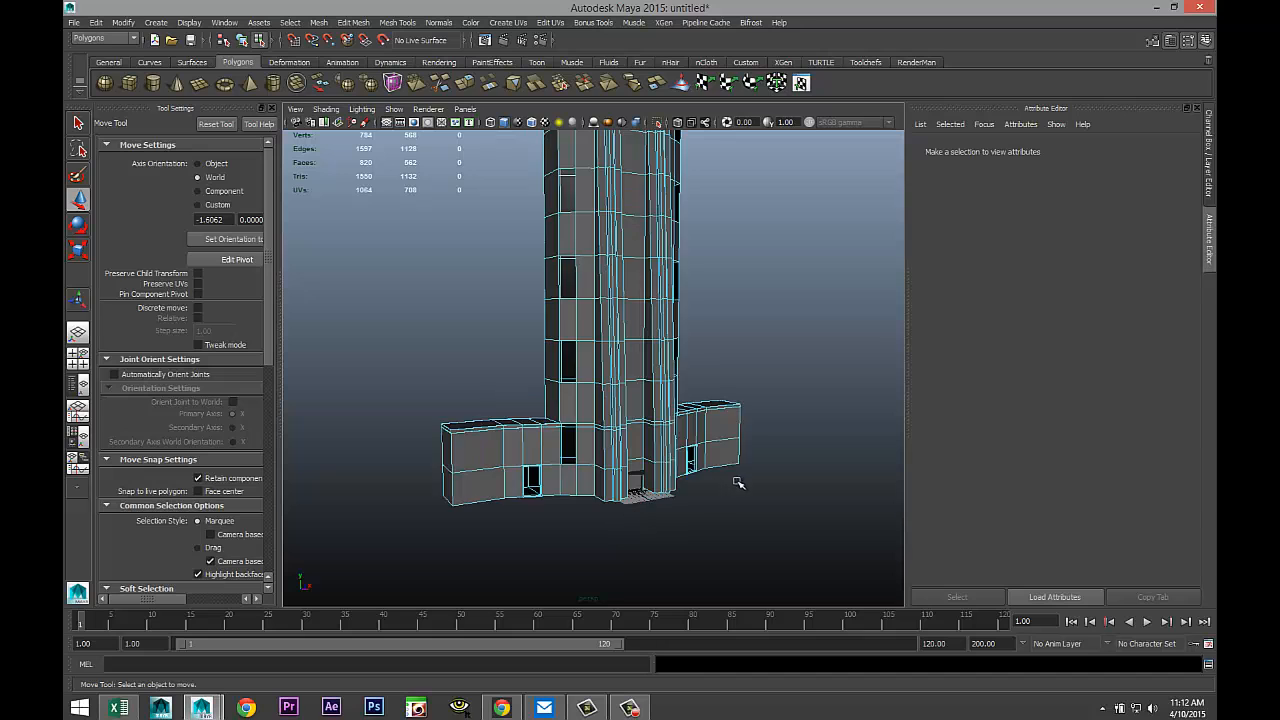
pyautogui.keyDown('alt'); pyautogui.moveTo(741, 476); pyautogui.dragTo(681, 503); pyautogui.keyUp('alt')
pyautogui.keyDown('alt'); pyautogui.moveTo(718, 369); pyautogui.dragTo(714, 487, button='middle'); pyautogui.keyUp('alt')
pyautogui.scroll(6, 712, 487)
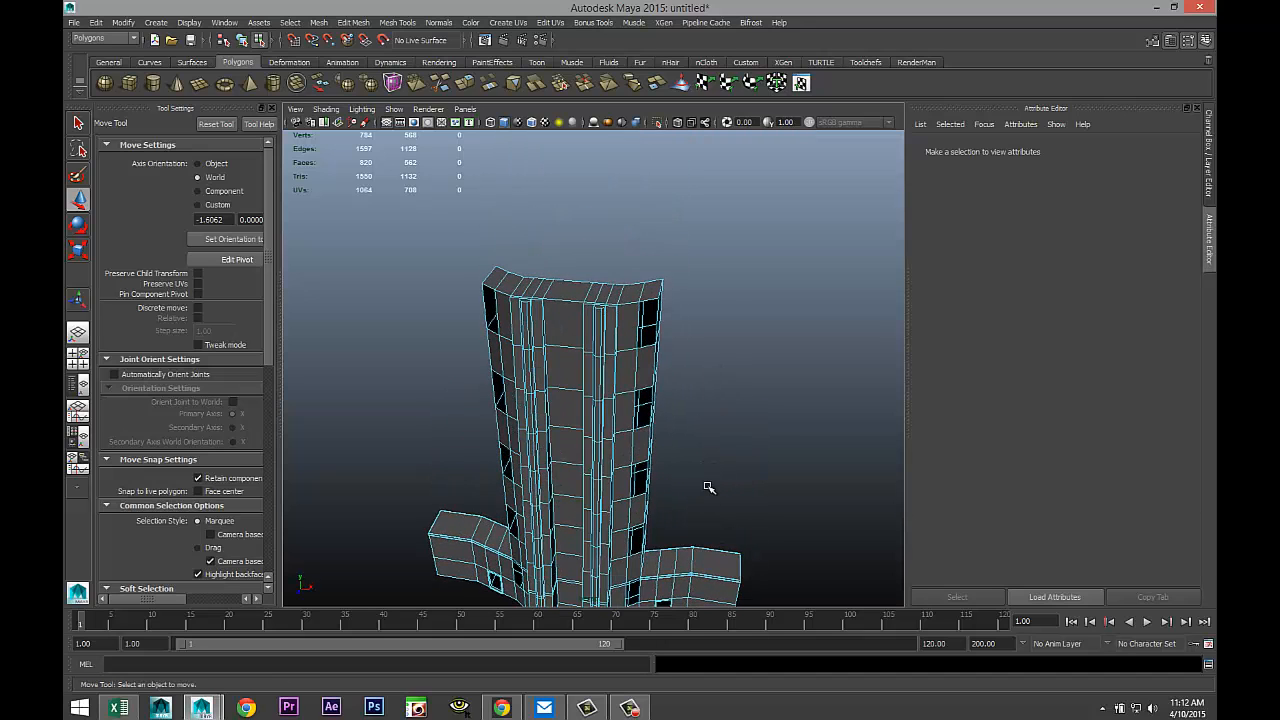
pyautogui.keyDown('alt'); pyautogui.moveTo(684, 414); pyautogui.dragTo(720, 508, button='middle'); pyautogui.keyUp('alt')
pyautogui.scroll(-4, 720, 508)
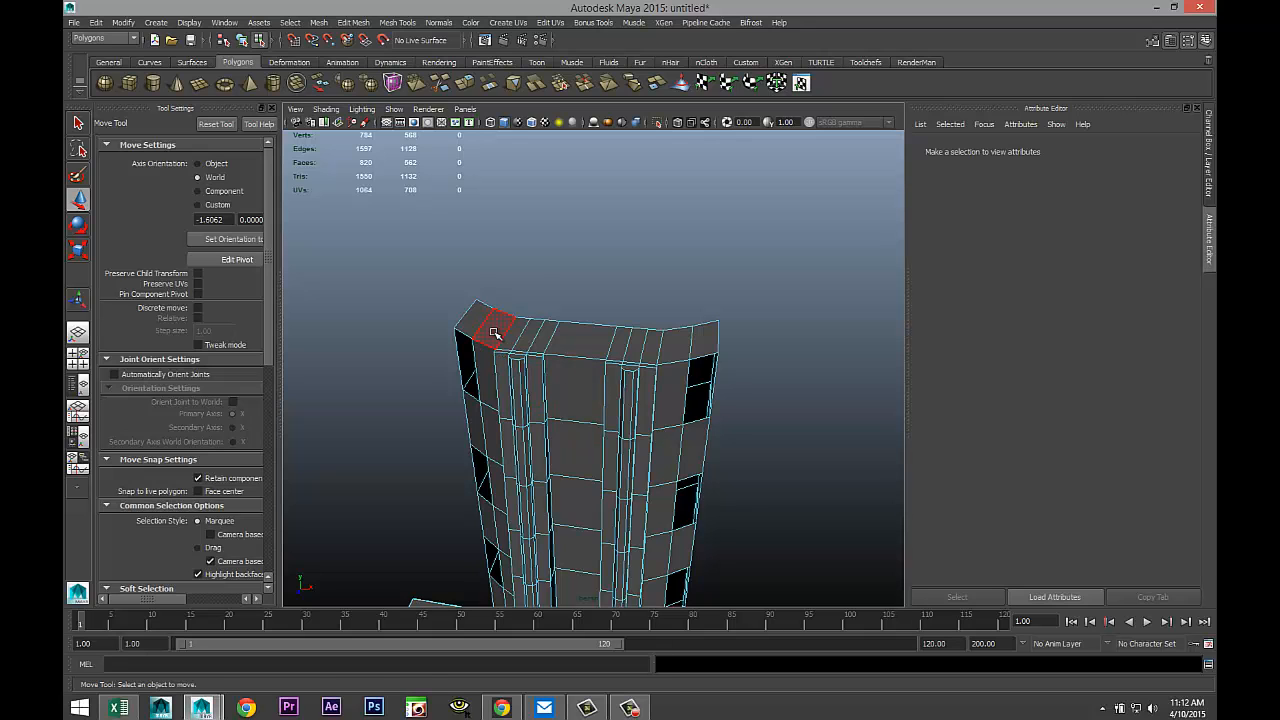
# Step: Select the tower's top faces except the two outer end faces and extrude them upward about 7 units
pyautogui.click(494, 333)
pyautogui.keyDown('shift'); pyautogui.doubleClick(671, 345); pyautogui.keyUp('shift')
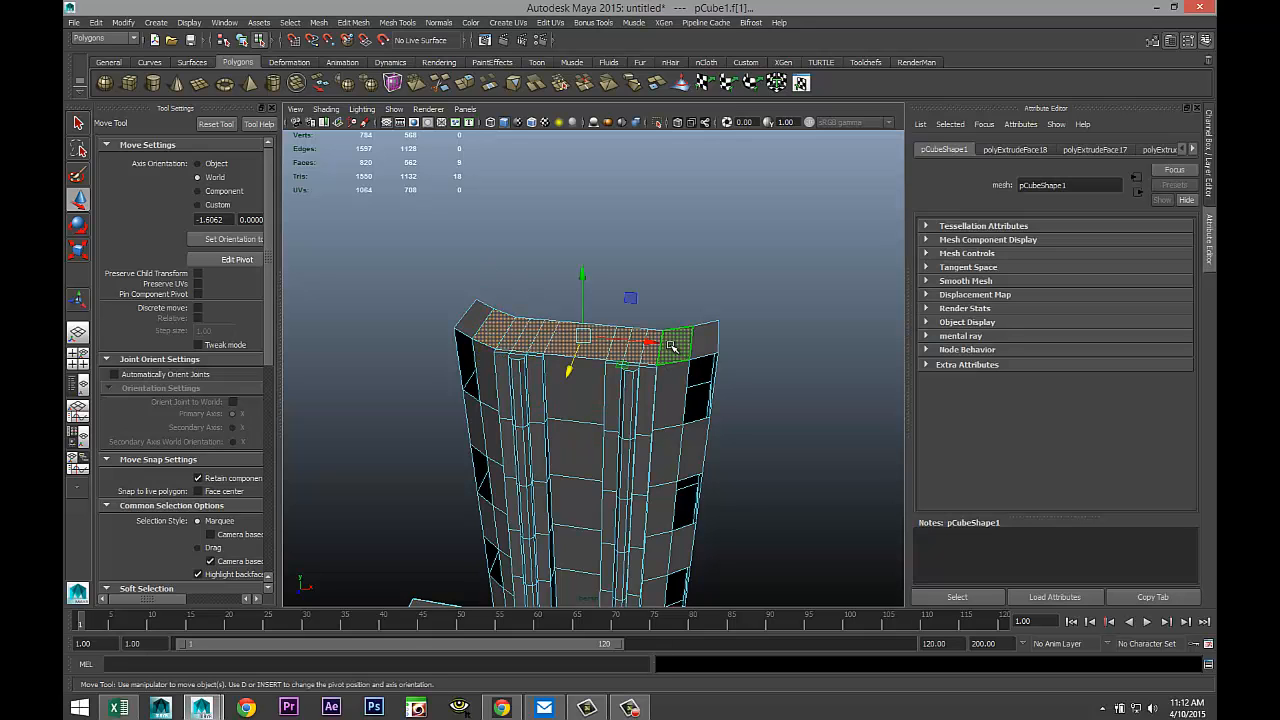
pyautogui.keyDown('alt'); pyautogui.moveTo(775, 406); pyautogui.dragTo(742, 412); pyautogui.keyUp('alt')
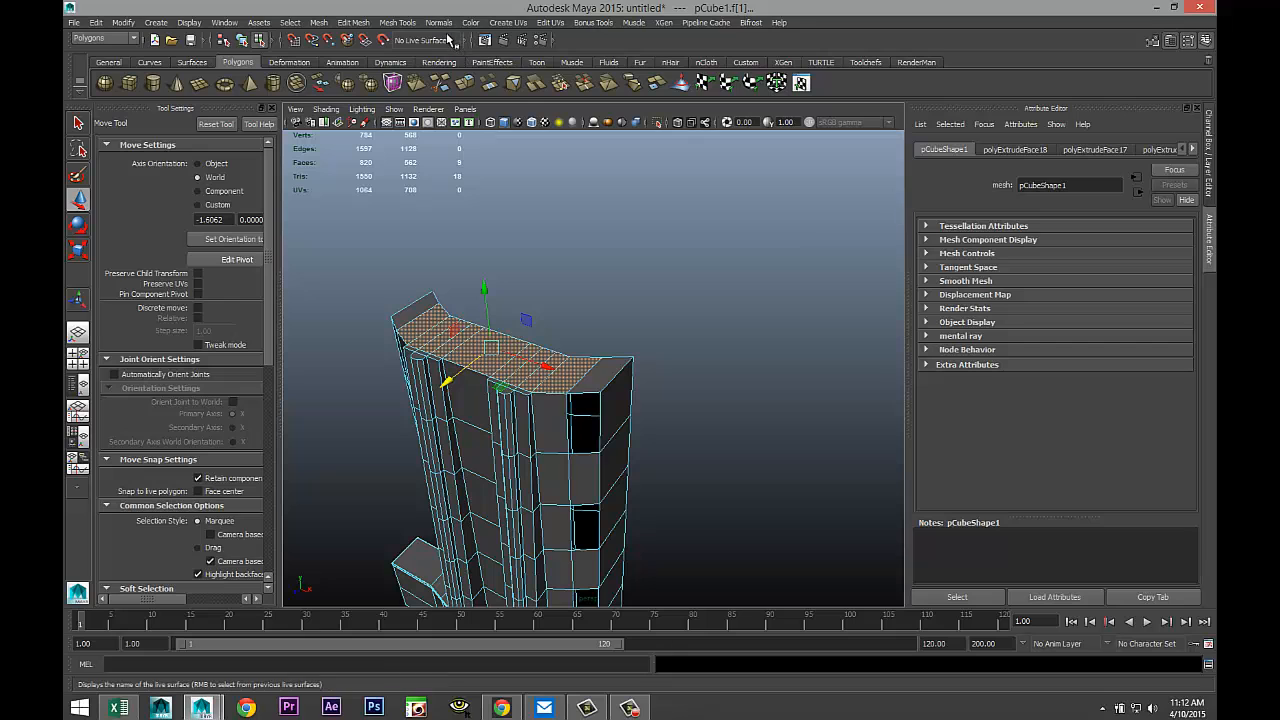
pyautogui.click(352, 22)
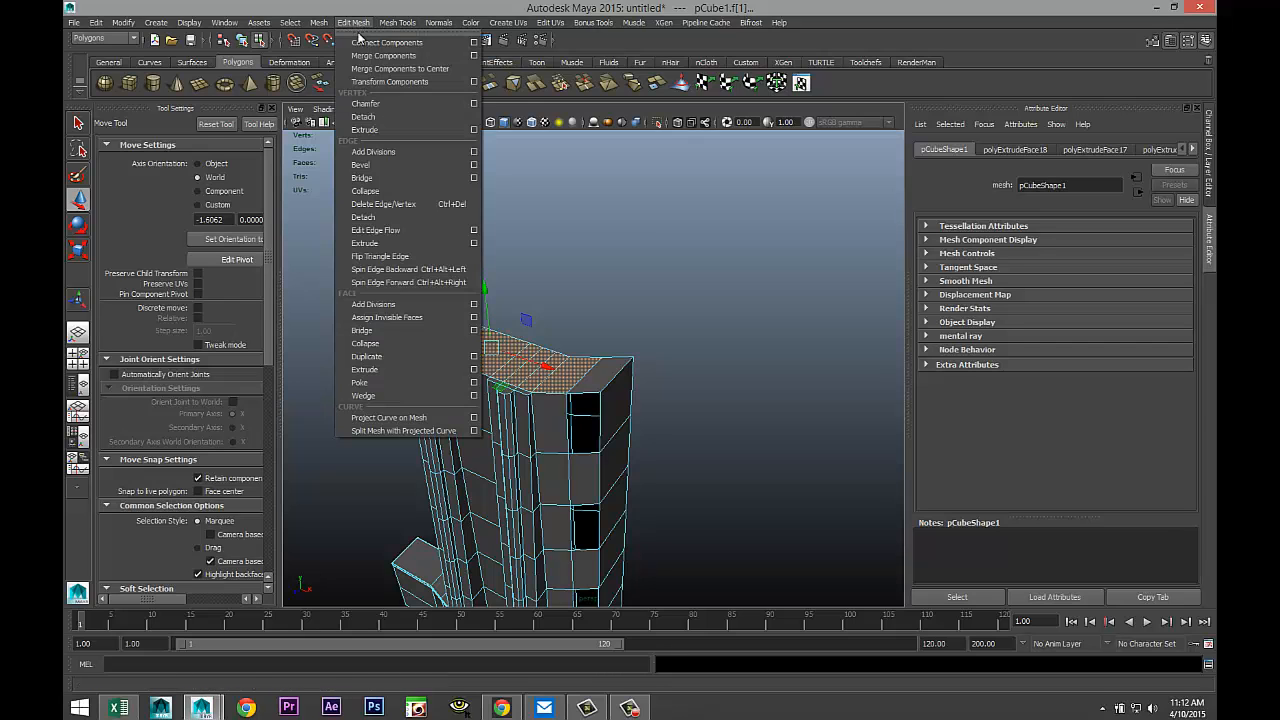
pyautogui.click(402, 369)
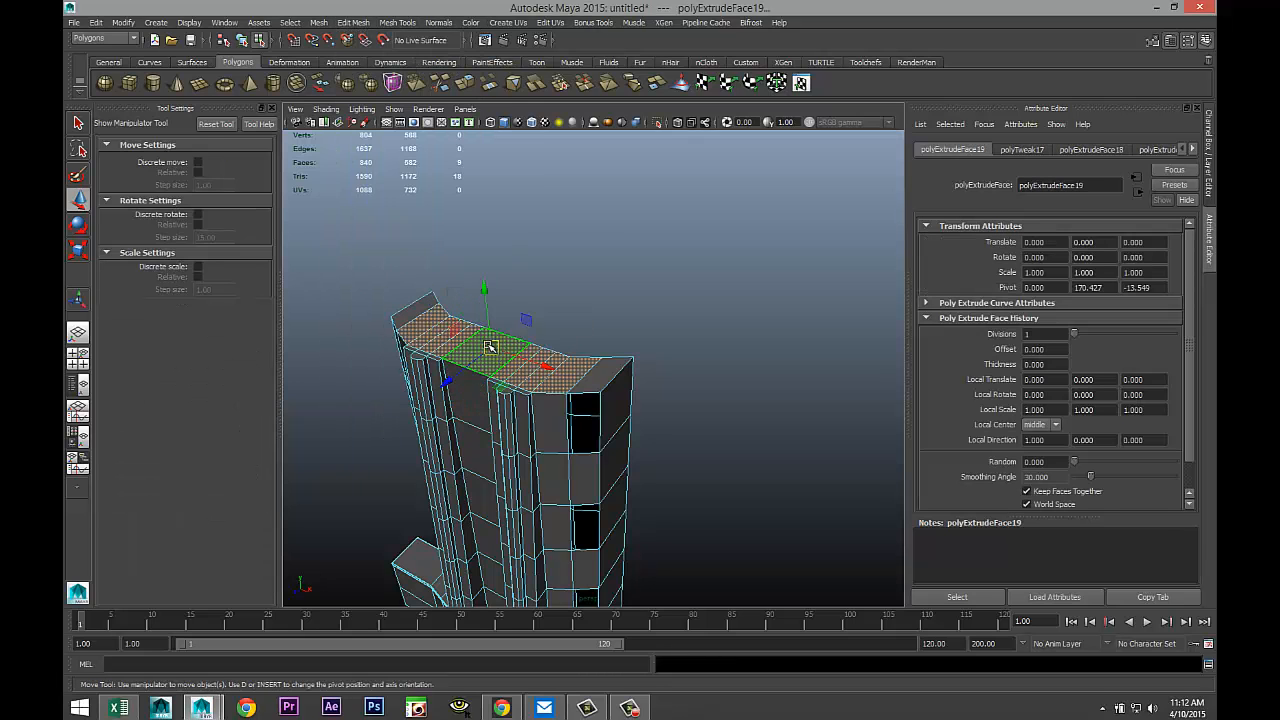
pyautogui.press('w')
pyautogui.moveTo(484, 292); pyautogui.dragTo(603, 322)
pyautogui.press('r')
# Step: Extrude the same top faces again, raise them about 12 units and scale their width and depth to 0.93
pyautogui.hotkey('ctrl', 'e')
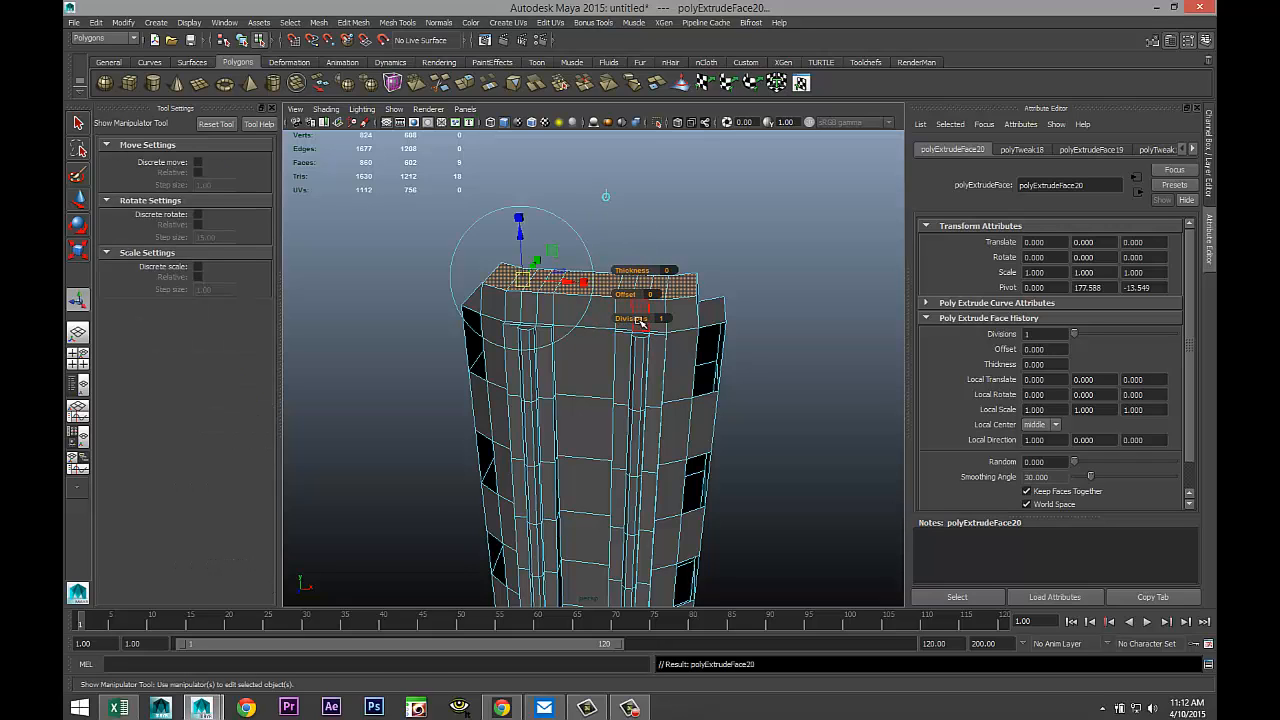
pyautogui.press('w')
pyautogui.moveTo(589, 212); pyautogui.dragTo(586, 151)
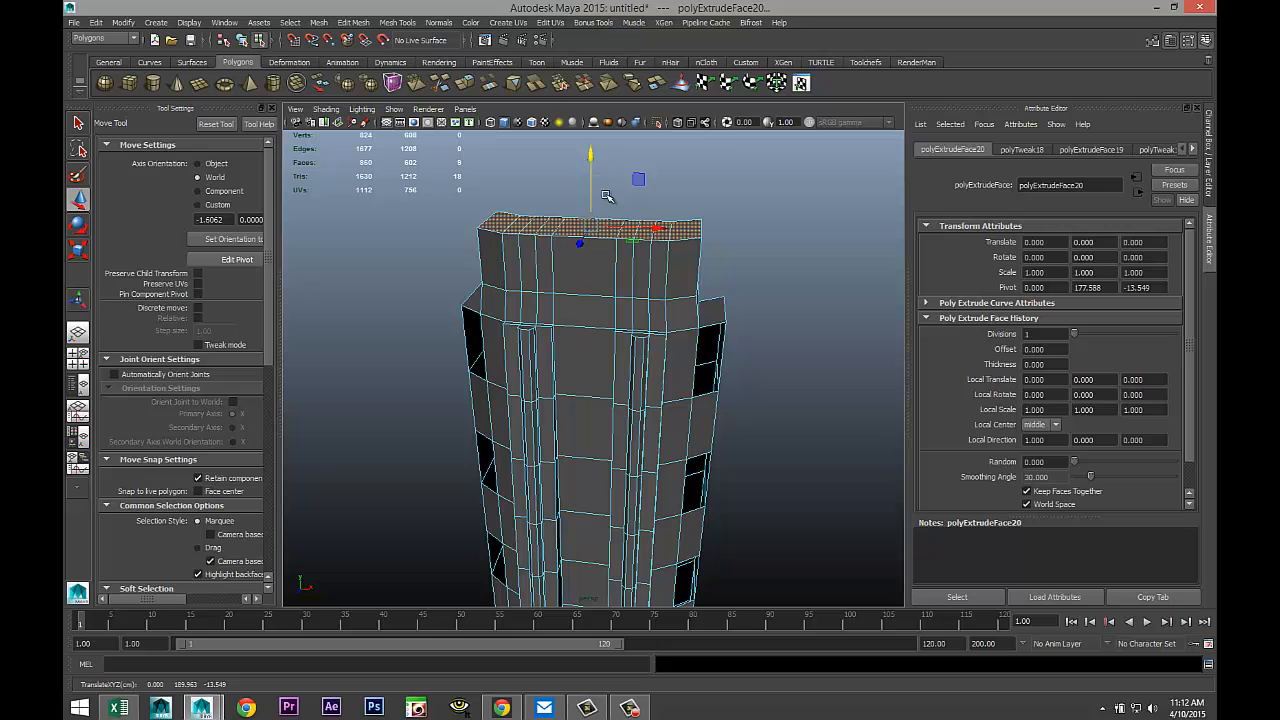
pyautogui.press('r')
pyautogui.moveTo(592, 225); pyautogui.dragTo(587, 225)
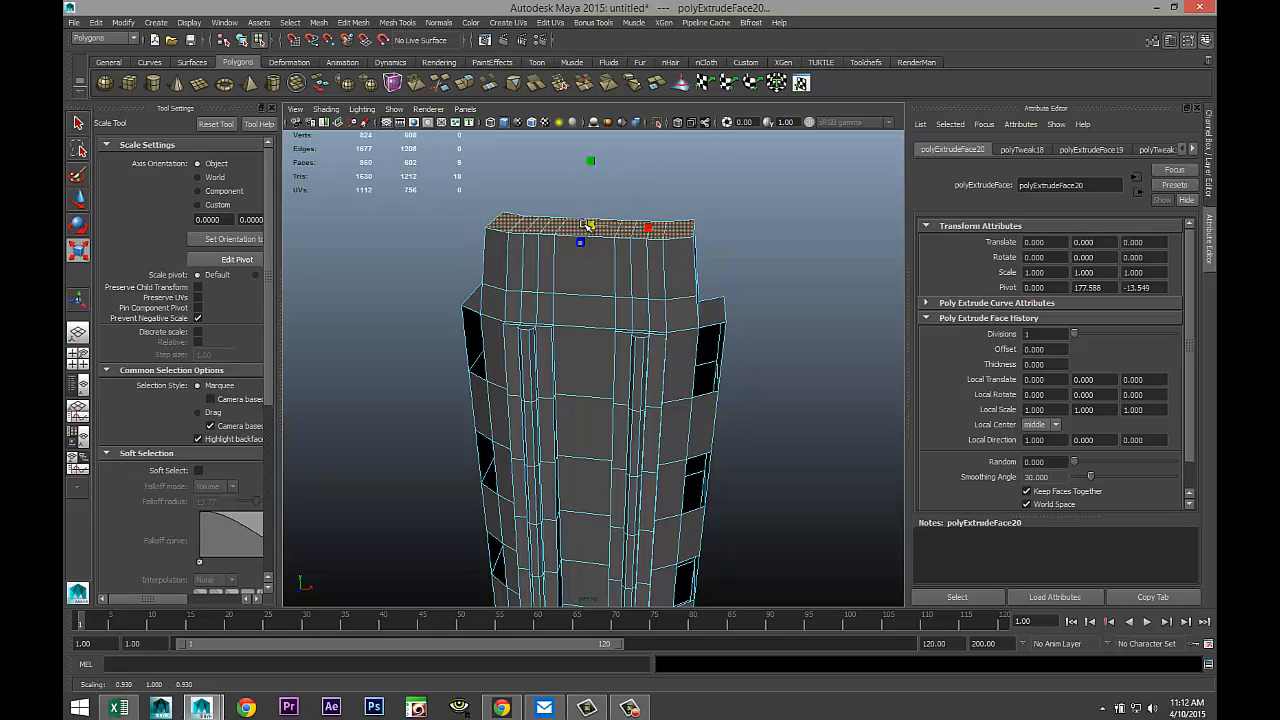
# Step: Extrude the narrowed top faces once more and raise them about 5.5 units as a straight tier
pyautogui.keyDown('alt'); pyautogui.moveTo(677, 309); pyautogui.dragTo(654, 434); pyautogui.keyUp('alt')
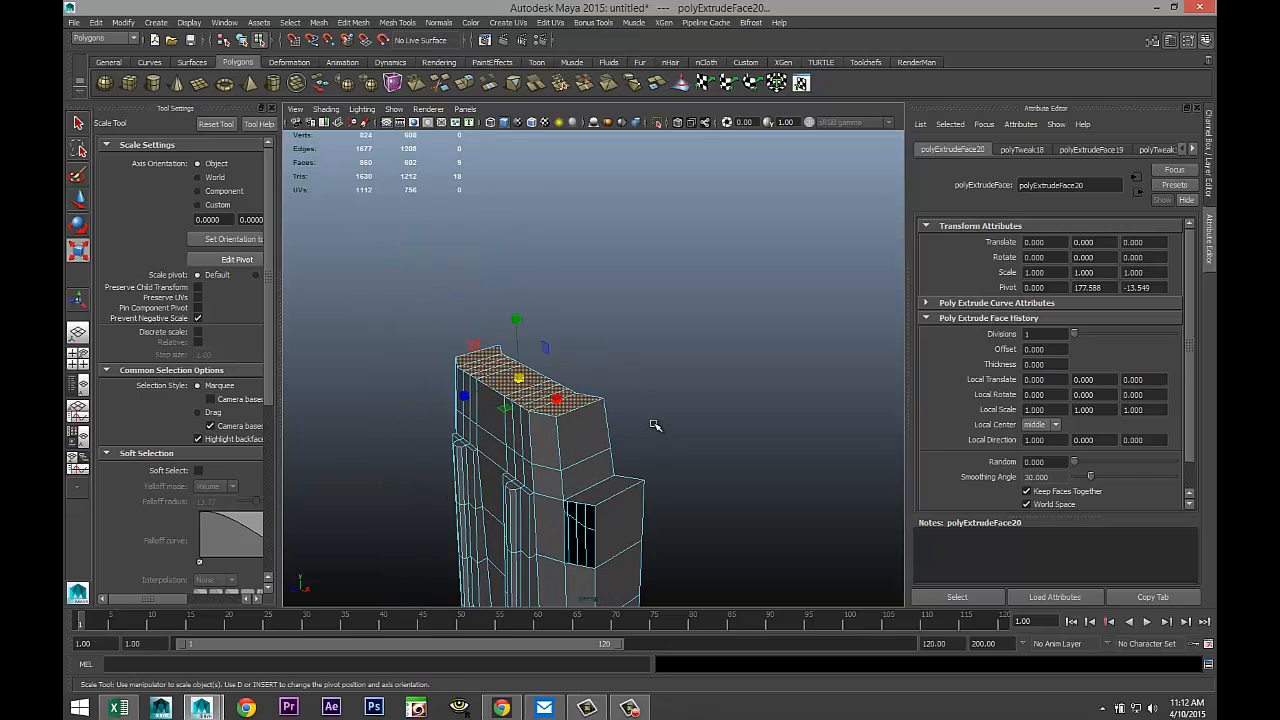
pyautogui.hotkey('ctrl', 'e')
pyautogui.press('w')
pyautogui.moveTo(516, 314); pyautogui.dragTo(517, 292)
pyautogui.scroll(3, 652, 381)
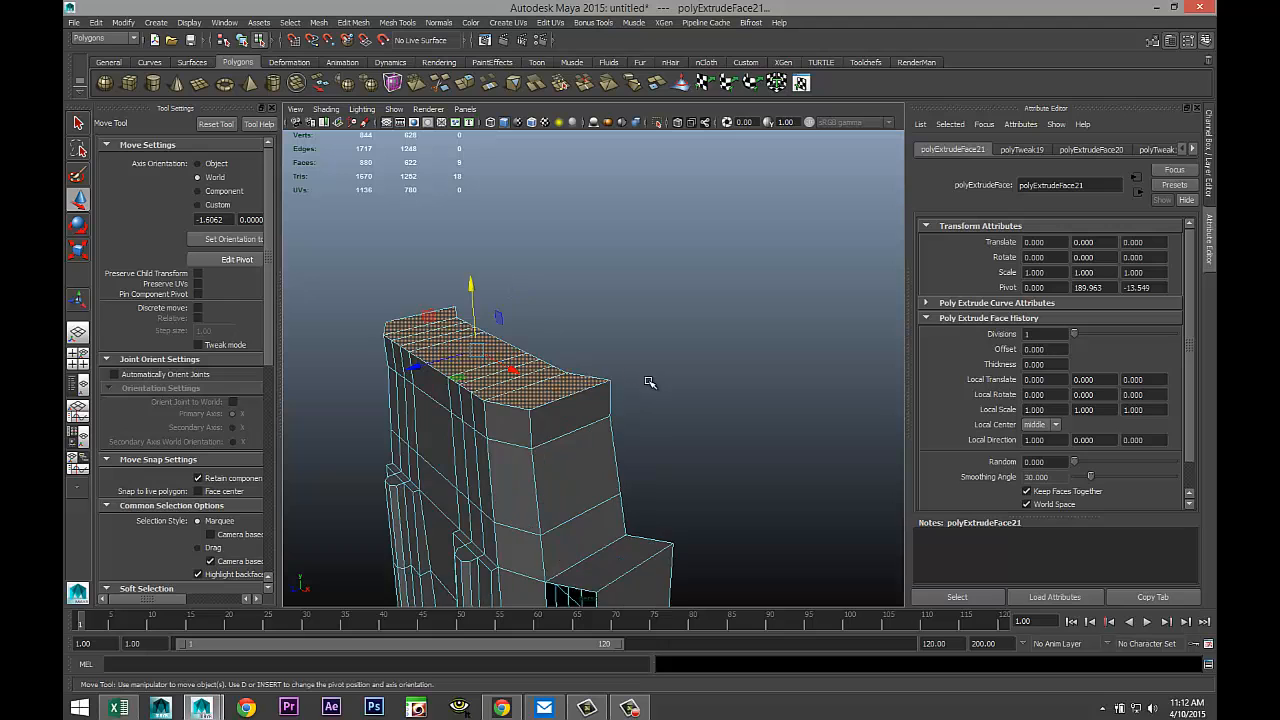
pyautogui.keyDown('alt'); pyautogui.moveTo(623, 399); pyautogui.dragTo(550, 395); pyautogui.keyUp('alt')
pyautogui.click(679, 305)
# Step: Select the five middle faces of the tower top and extrude them upward about 9 units
pyautogui.click(563, 368)
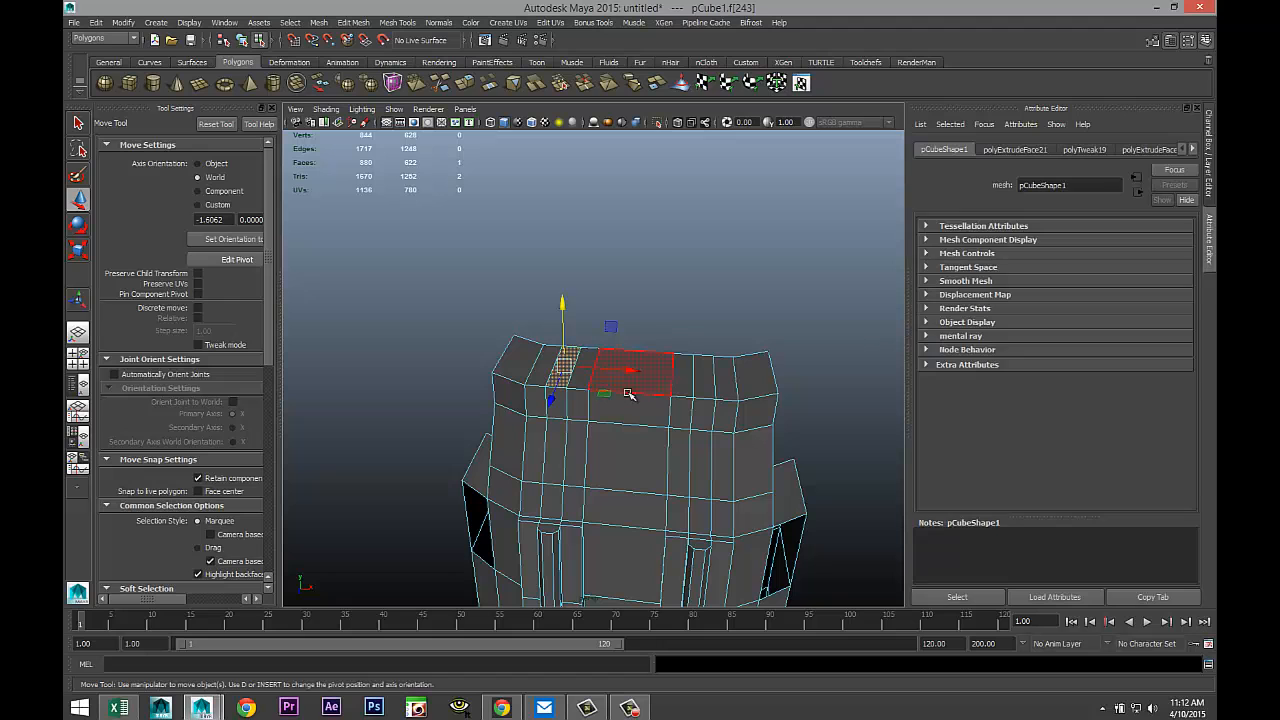
pyautogui.keyDown('shift'); pyautogui.doubleClick(705, 378); pyautogui.keyUp('shift')
pyautogui.keyDown('alt'); pyautogui.moveTo(708, 384); pyautogui.dragTo(677, 434); pyautogui.keyUp('alt')
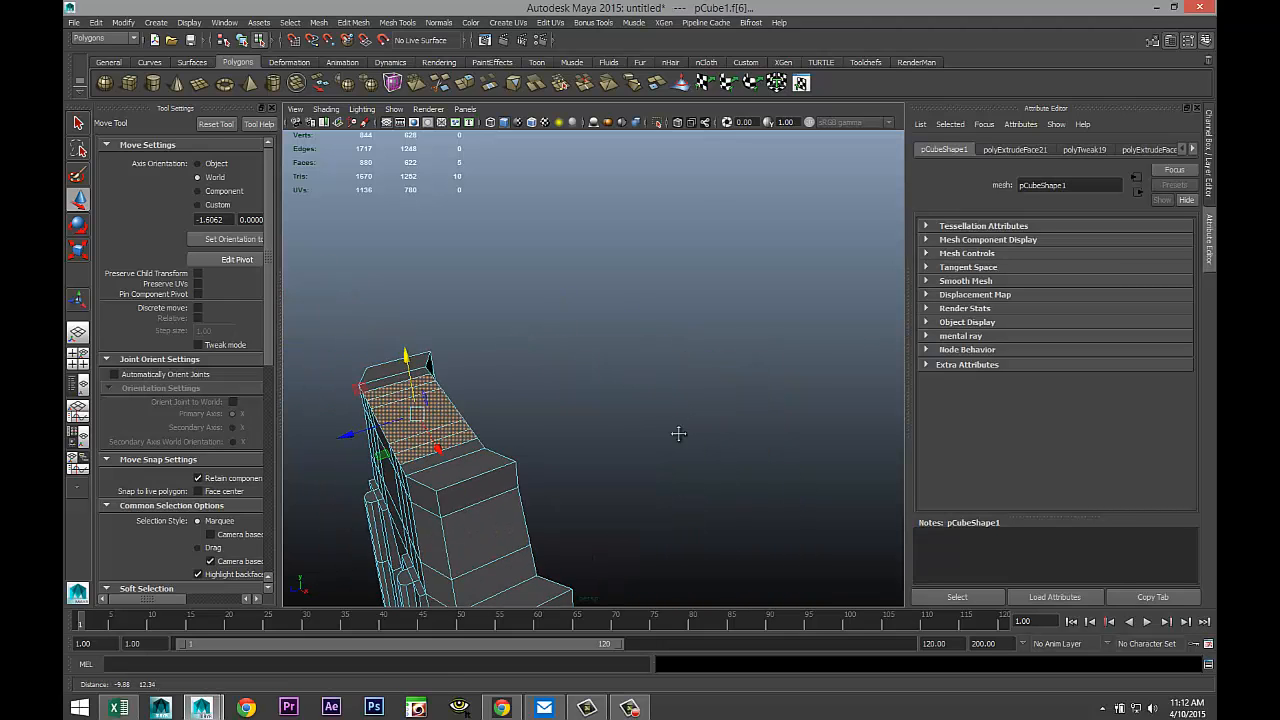
pyautogui.click(353, 22)
pyautogui.click(406, 369)
pyautogui.press('w')
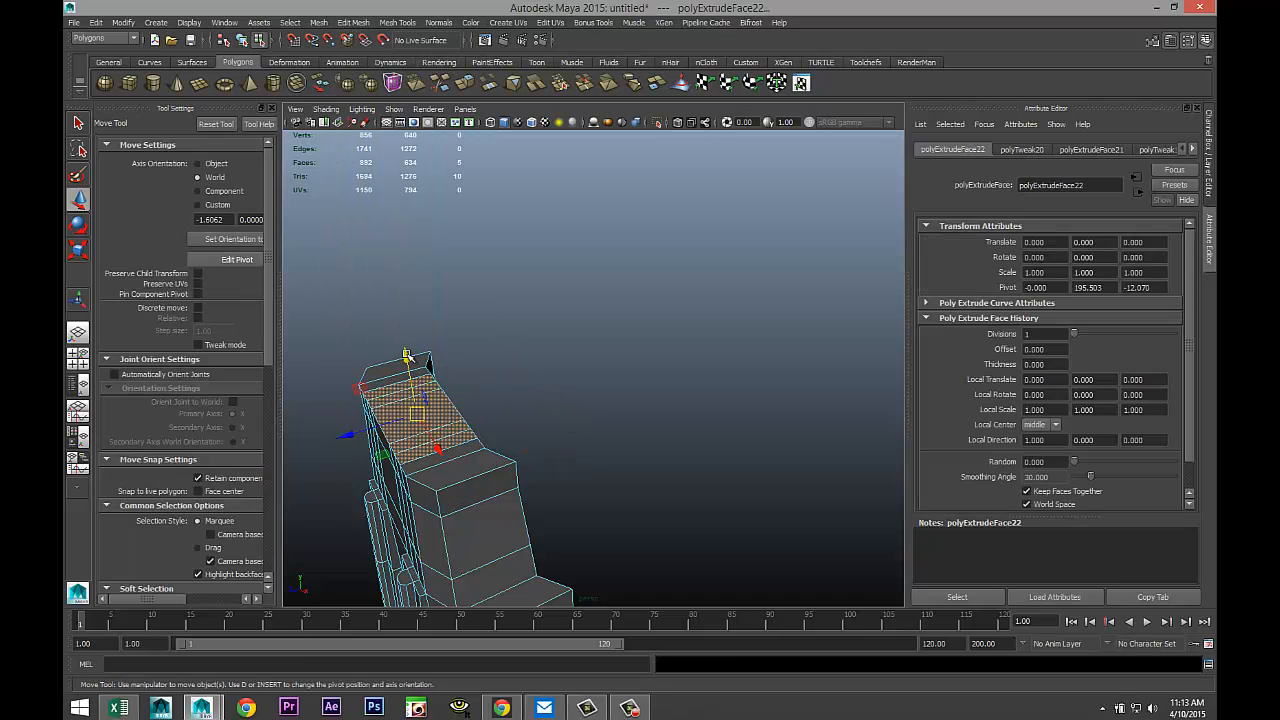
pyautogui.moveTo(406, 355); pyautogui.dragTo(415, 305)
# Step: Scale the raised middle faces inward so the new tier tapers toward the top
pyautogui.keyDown('alt'); pyautogui.moveTo(456, 344); pyautogui.dragTo(537, 340); pyautogui.keyUp('alt')
pyautogui.press('r')
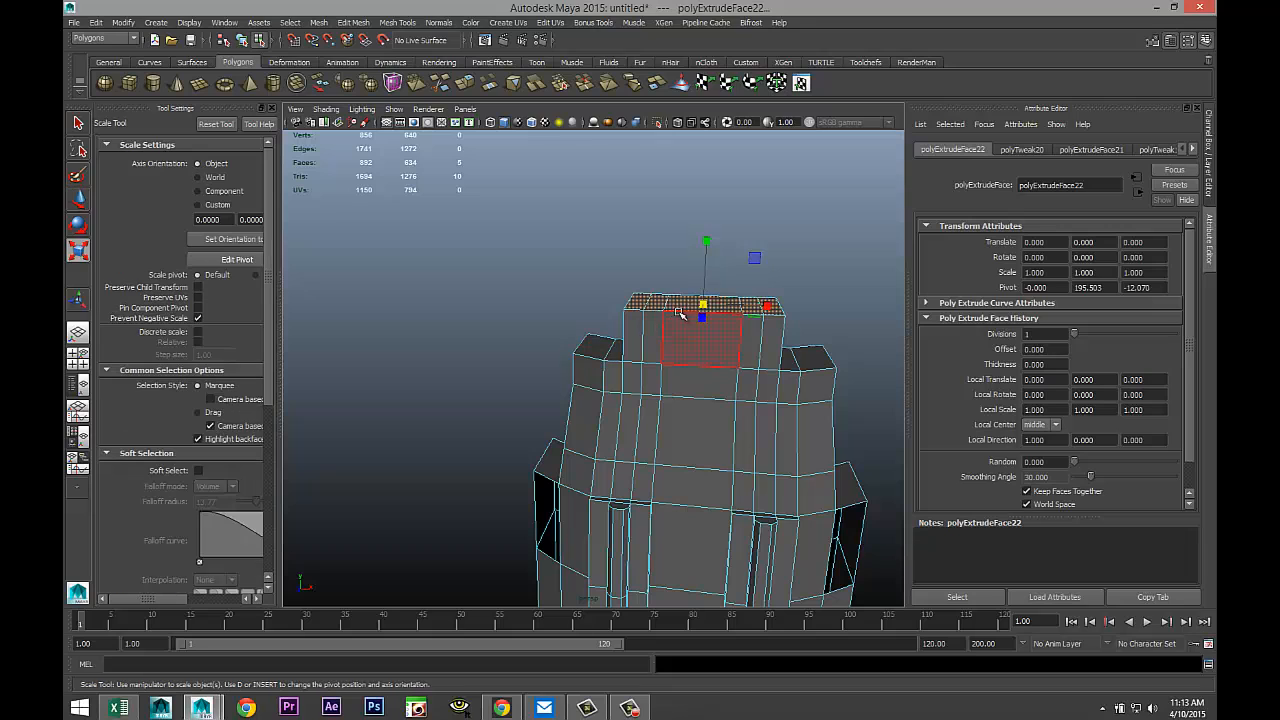
pyautogui.moveTo(702, 304); pyautogui.dragTo(678, 303)
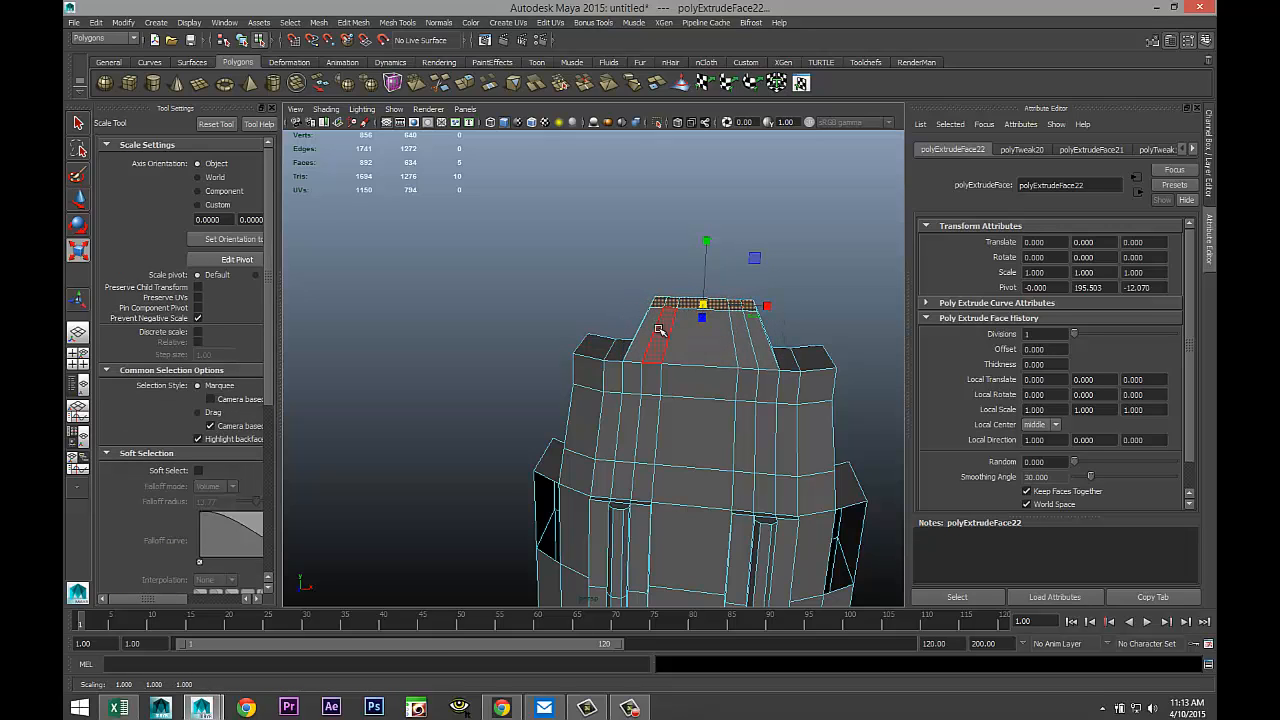
pyautogui.moveTo(652, 352)
pyautogui.keyDown('alt'); pyautogui.mouseDown()
pyautogui.moveTo(640, 340)
pyautogui.moveTo(591, 363)
pyautogui.moveTo(640, 356)
pyautogui.mouseUp(); pyautogui.keyUp('alt')
pyautogui.click(630, 347)
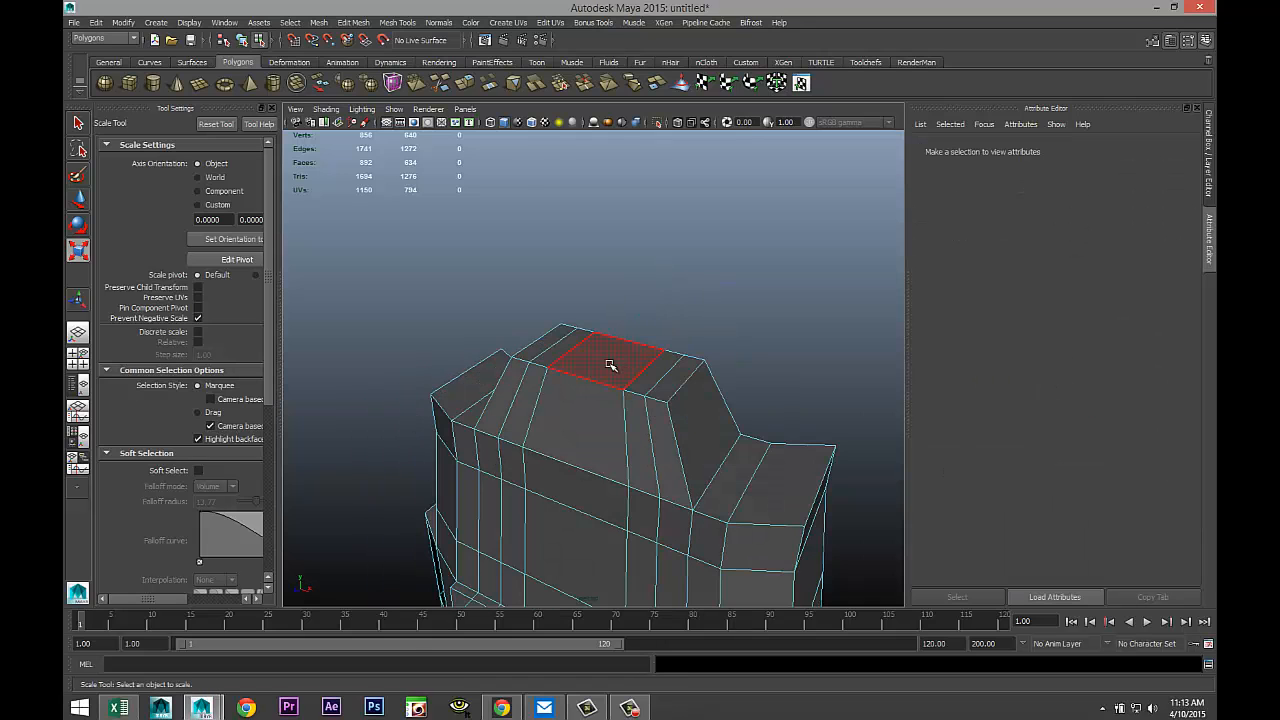
# Step: Extrude the centre face of the tapered tier far upward to form a tall shaft
pyautogui.click(610, 367)
pyautogui.scroll(-3, 706, 353)
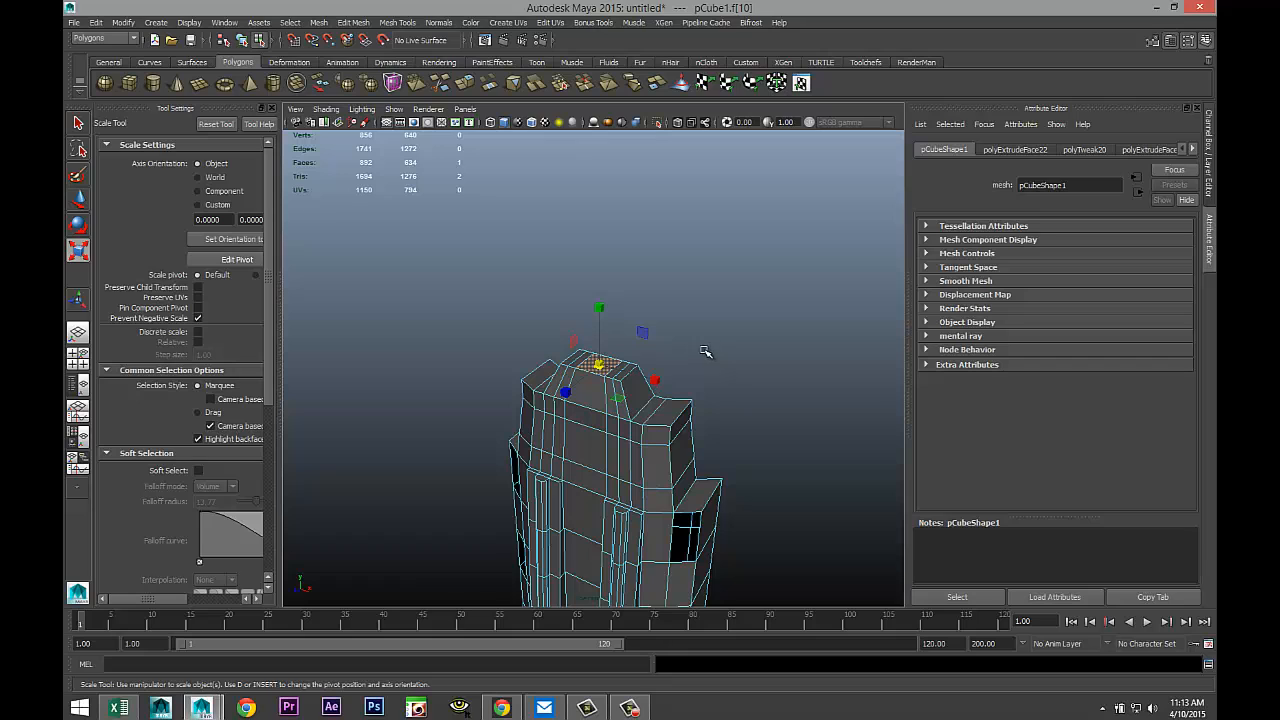
pyautogui.click(353, 22)
pyautogui.click(404, 370)
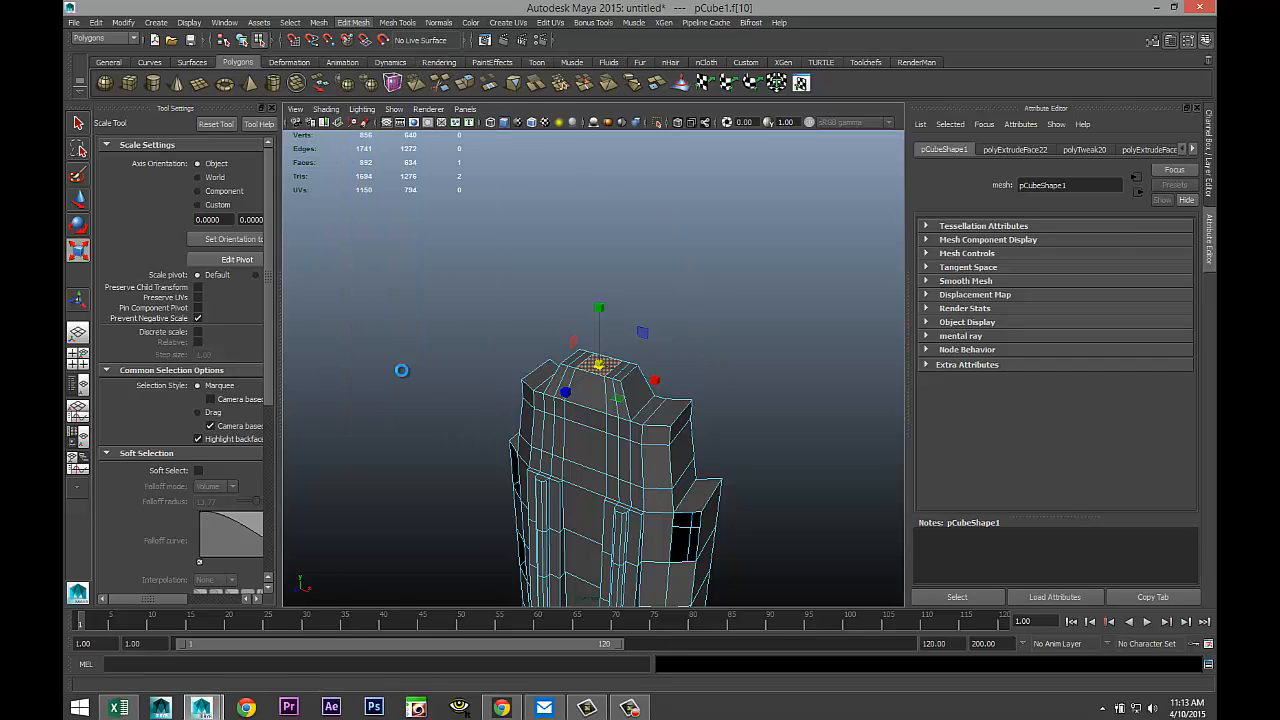
pyautogui.press('w')
pyautogui.moveTo(615, 296); pyautogui.dragTo(620, 133)
# Step: Scale the shaft's end face down so the shaft narrows into a slim spire
pyautogui.press('r')
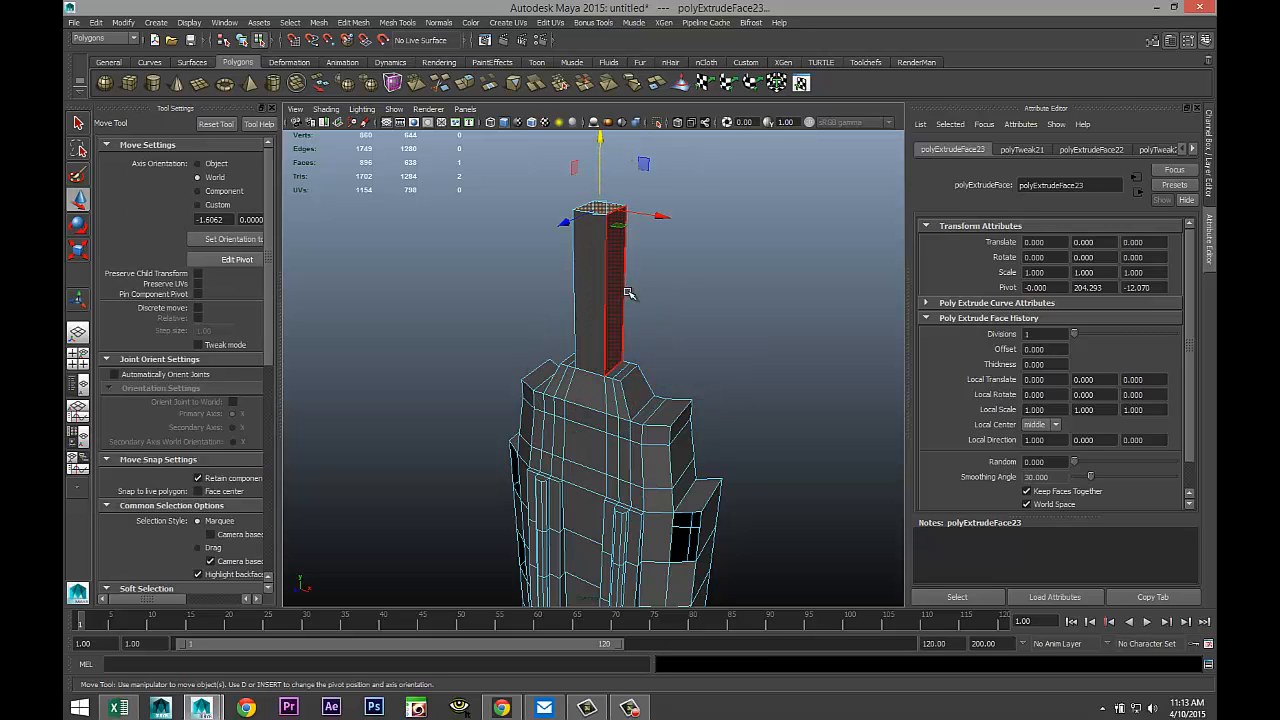
pyautogui.moveTo(597, 207); pyautogui.dragTo(578, 207)
pyautogui.scroll(-3, 581, 267)
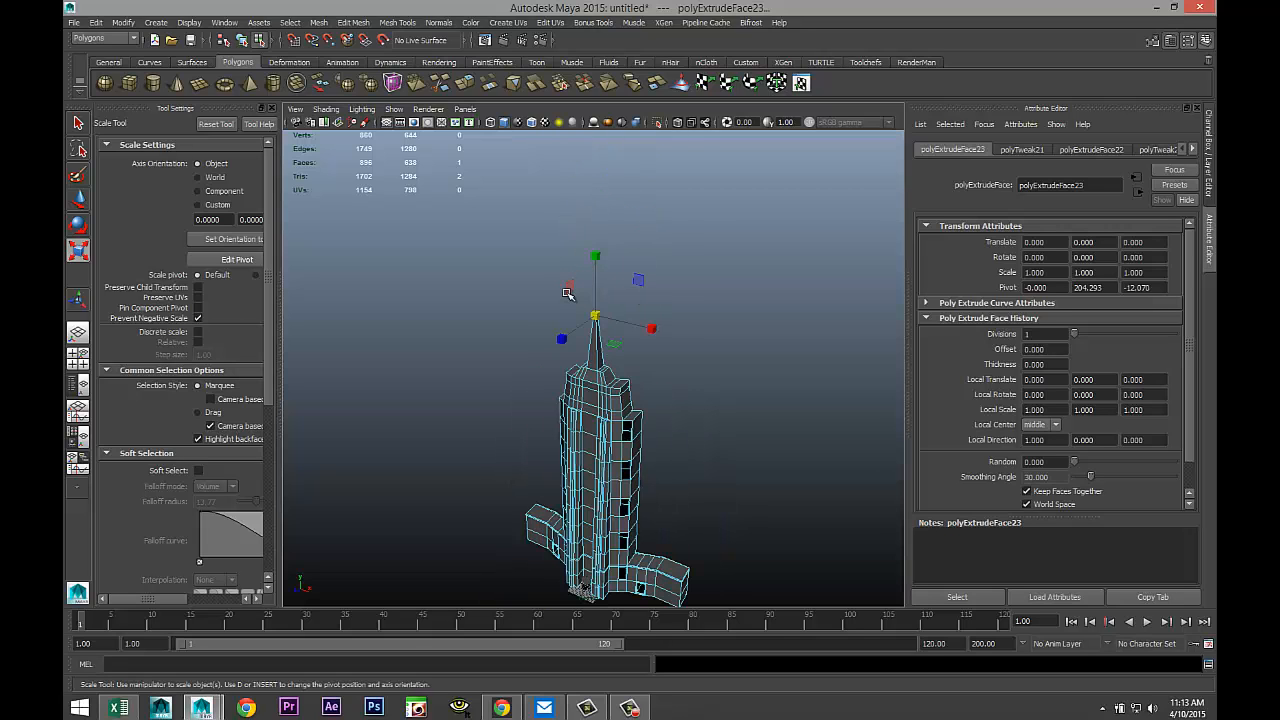
pyautogui.scroll(5, 560, 291)
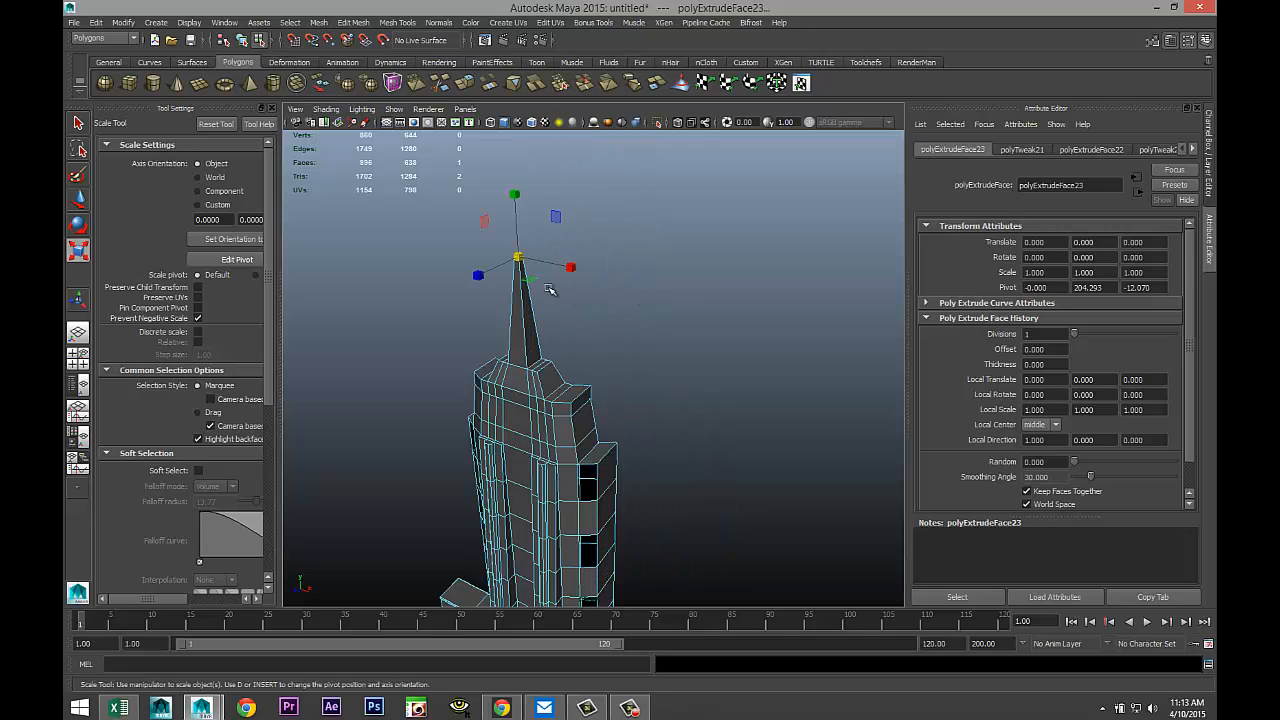
pyautogui.scroll(1, 627, 341)
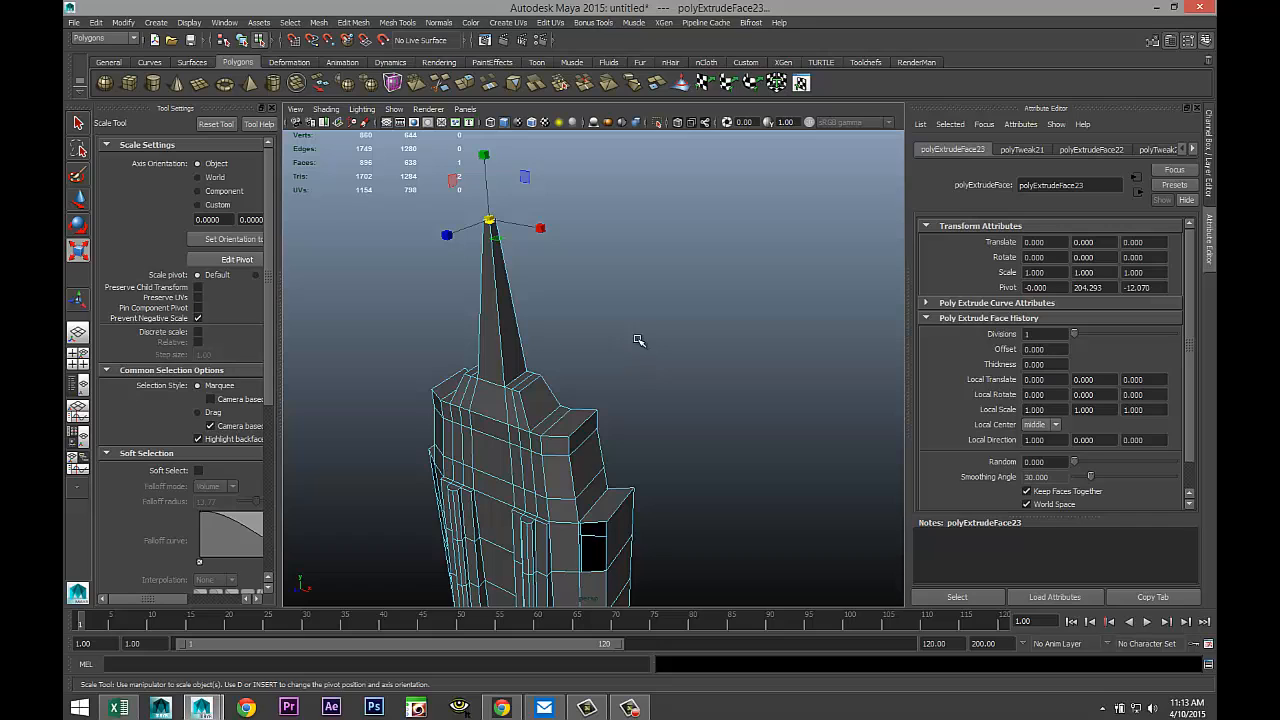
pyautogui.scroll(-2, 650, 355)
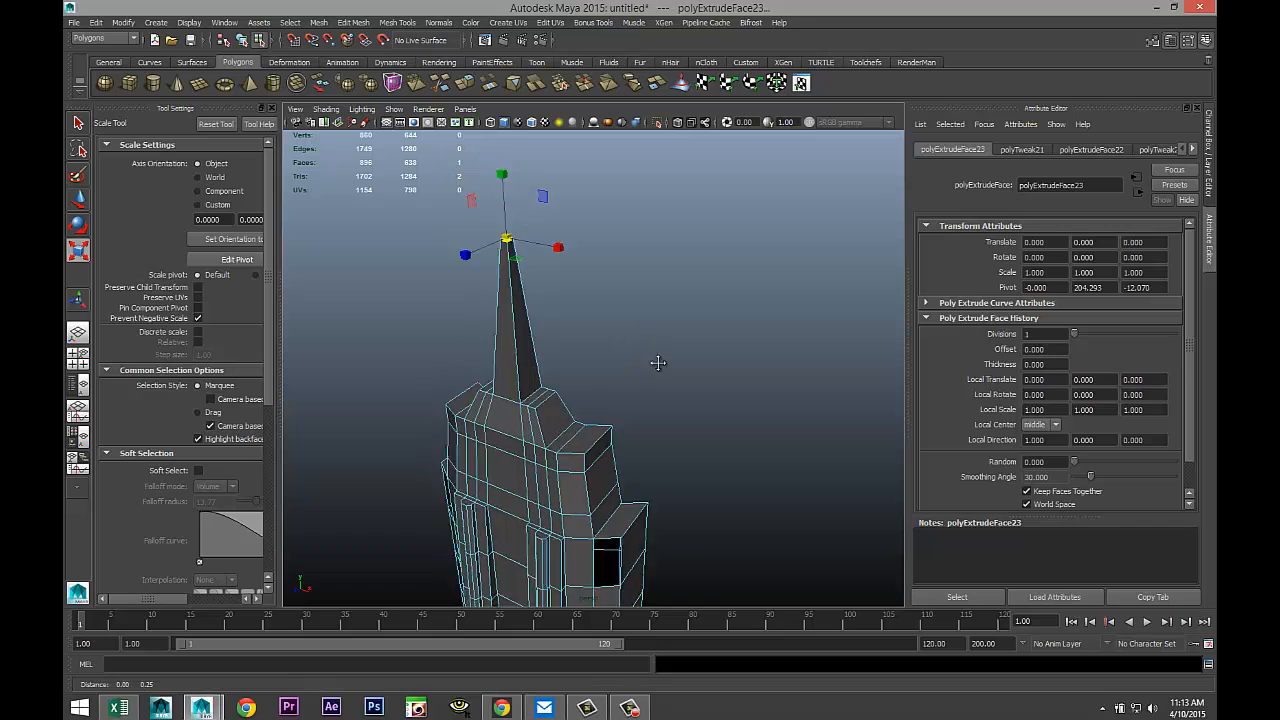
pyautogui.click(709, 378)
# Step: Create a small, low polygon cylinder on the ground beside the building
pyautogui.scroll(3, 705, 372)
pyautogui.scroll(-2, 697, 366)
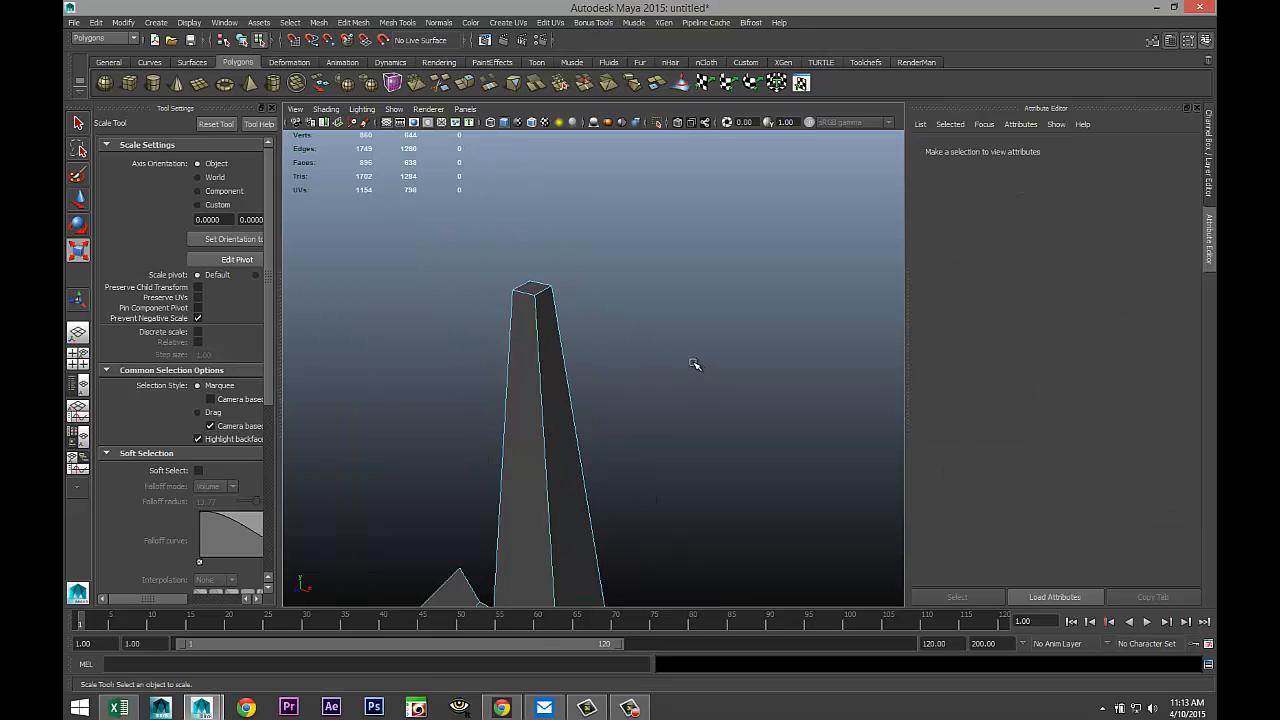
pyautogui.scroll(-2, 675, 350)
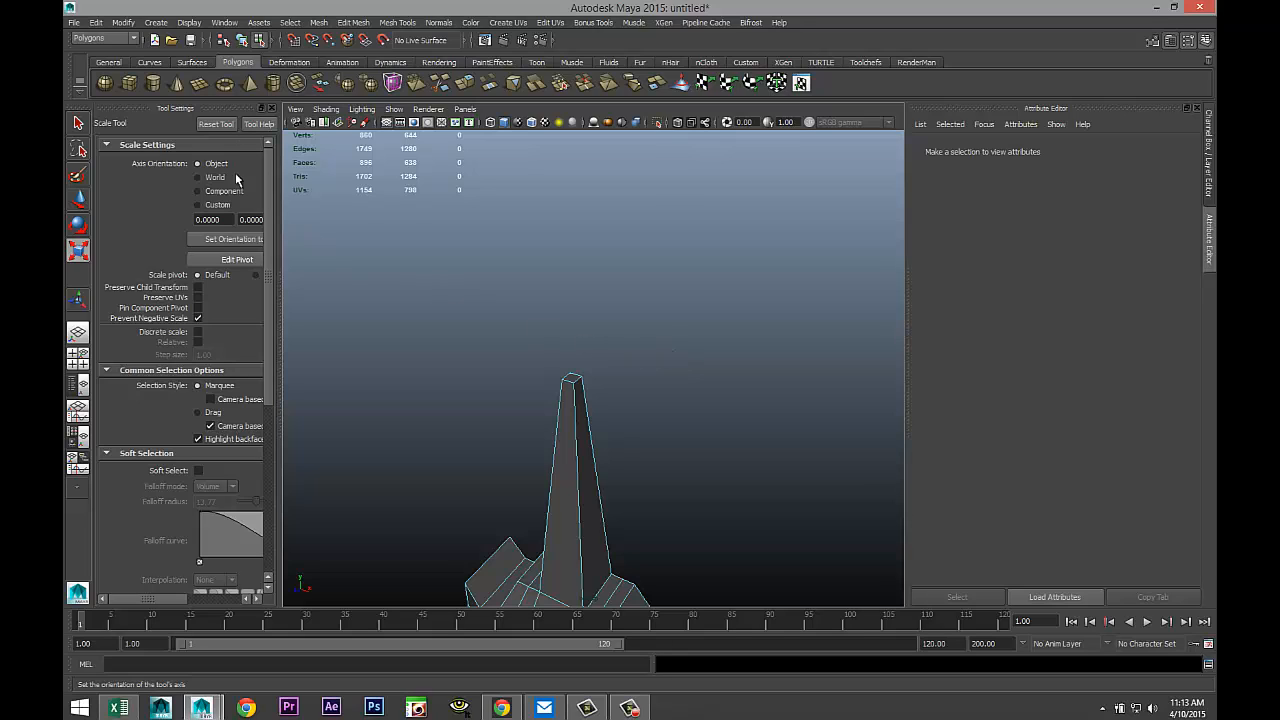
pyautogui.click(152, 83)
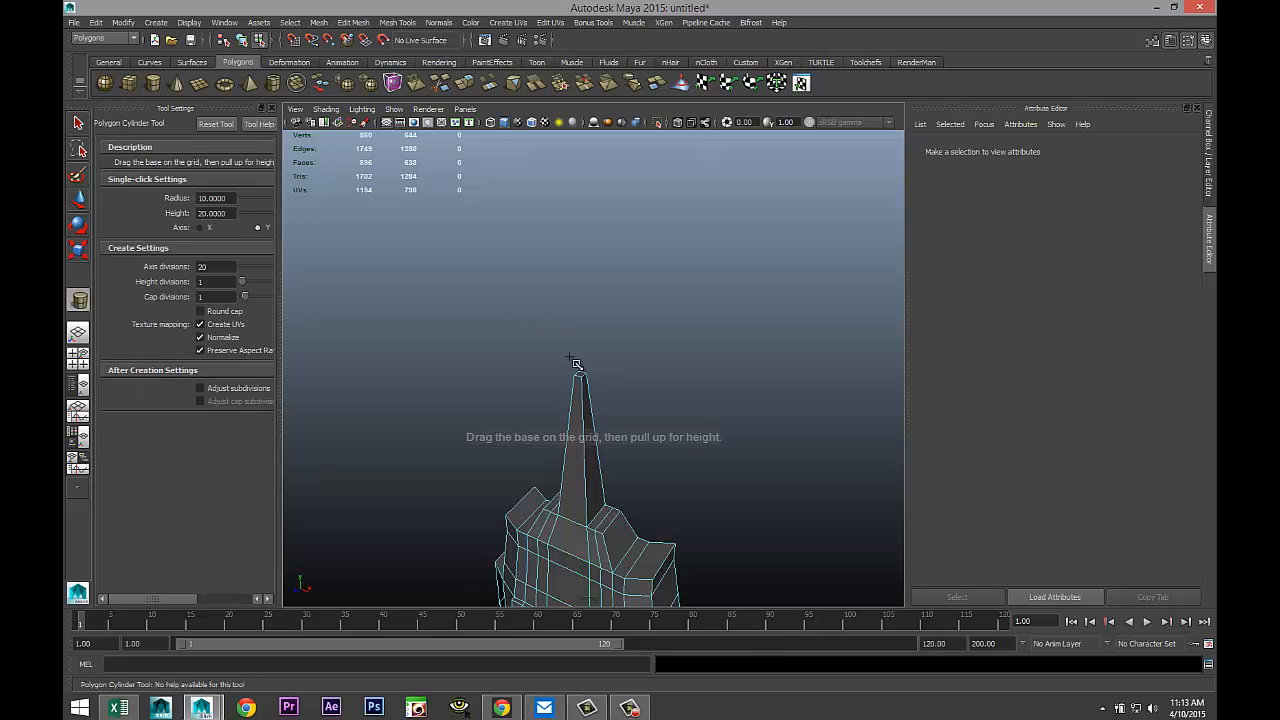
pyautogui.scroll(-5, 576, 363)
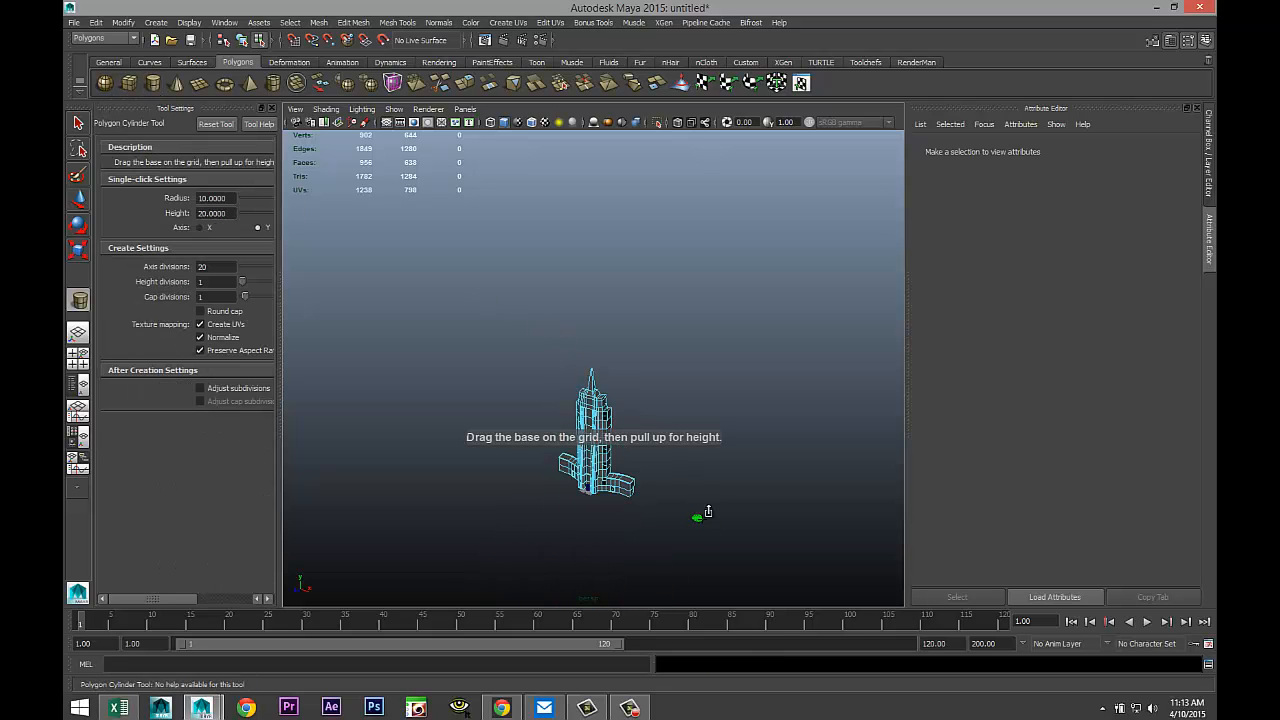
pyautogui.moveTo(708, 512); pyautogui.dragTo(707, 510)
pyautogui.click(700, 516)
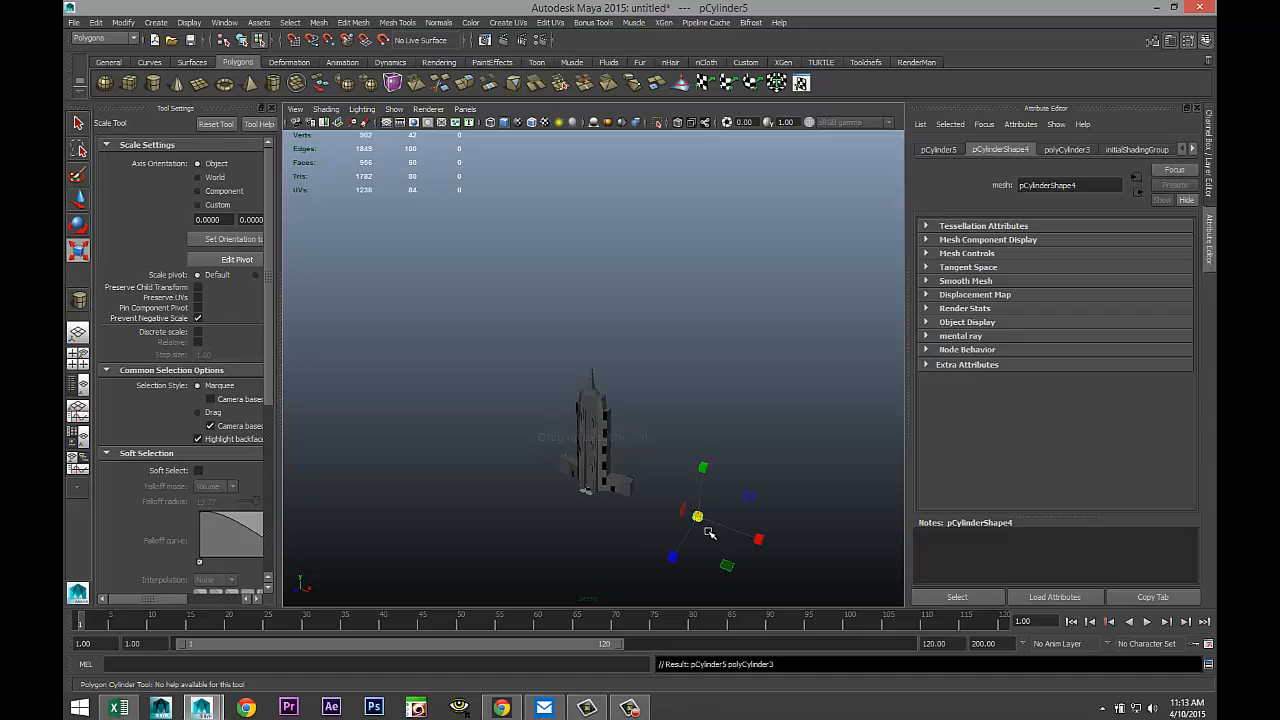
# Step: Move the new cylinder from the ground up to the tip of the spire, raising it just above the end
pyautogui.press('w')
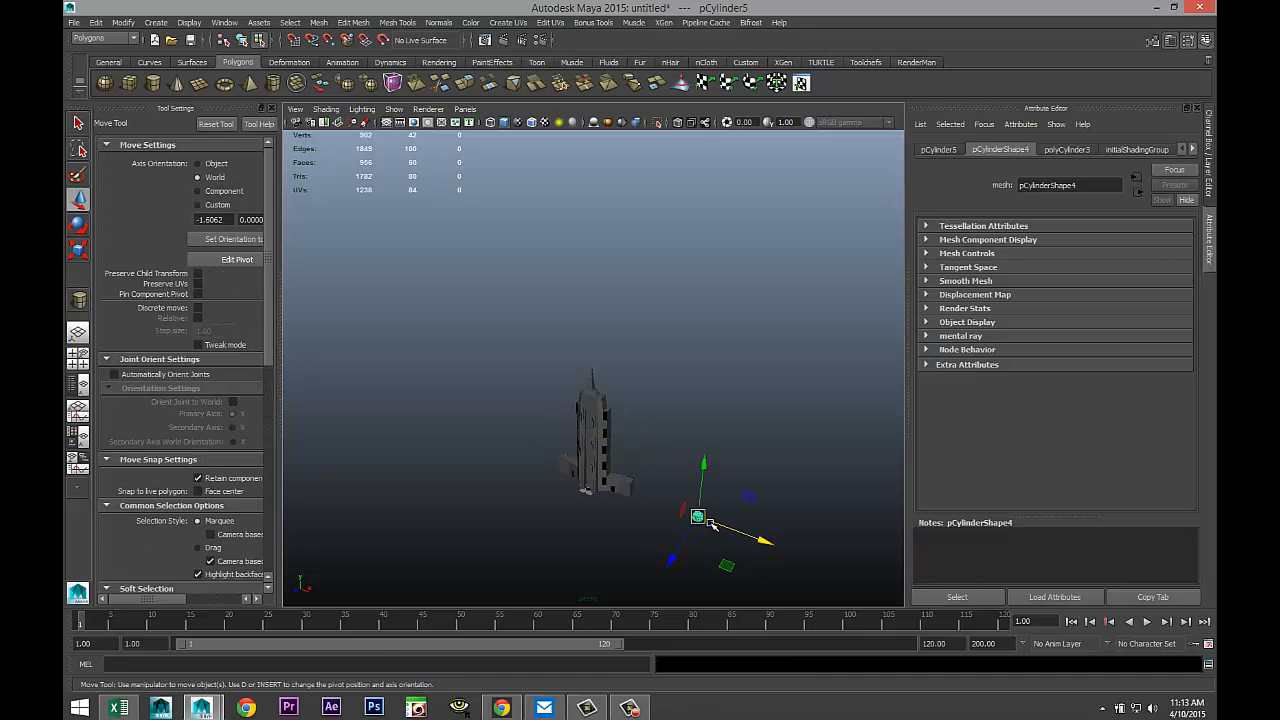
pyautogui.moveTo(698, 517); pyautogui.dragTo(592, 380)
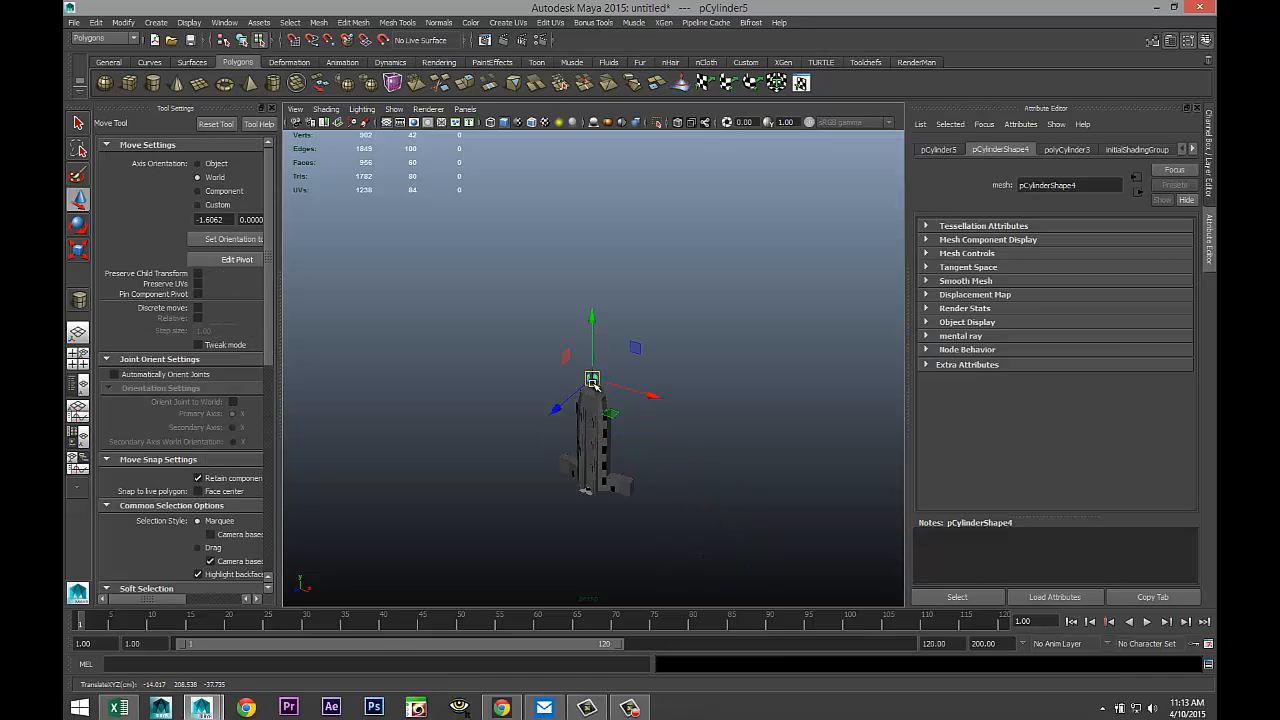
pyautogui.press('f')
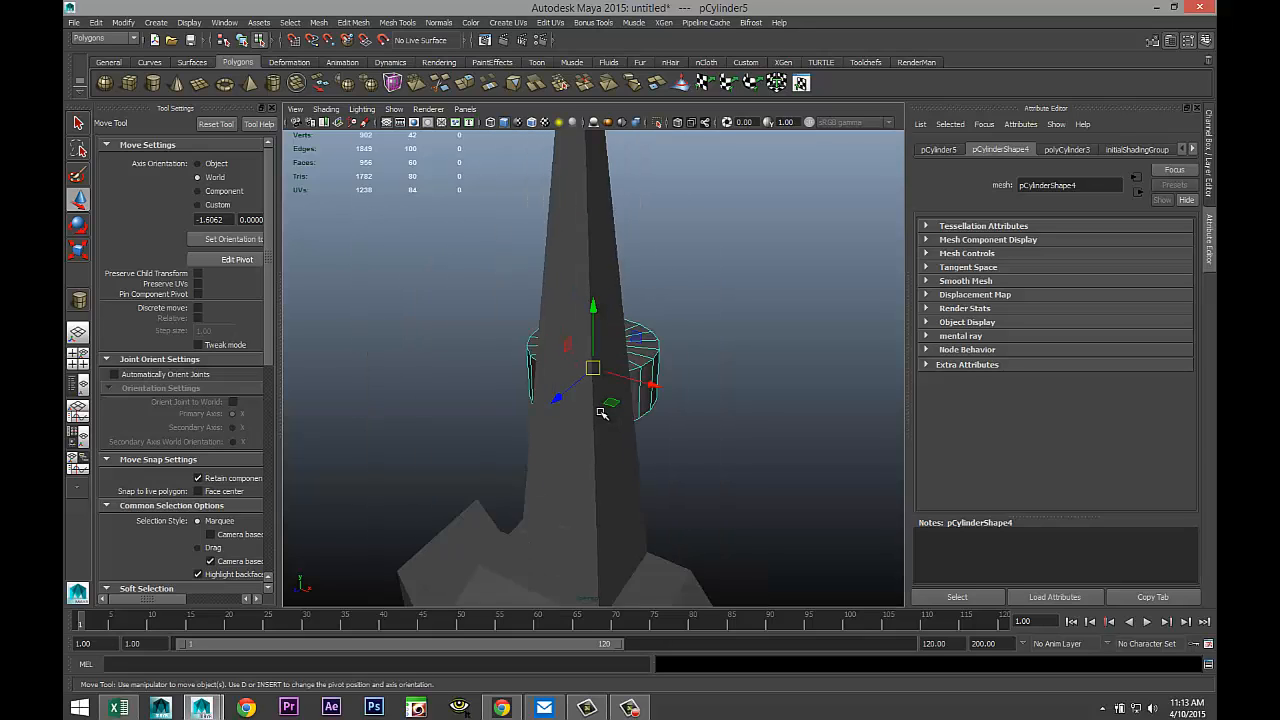
pyautogui.scroll(-5, 602, 413)
pyautogui.keyDown('alt'); pyautogui.moveTo(637, 430); pyautogui.dragTo(603, 443); pyautogui.keyUp('alt')
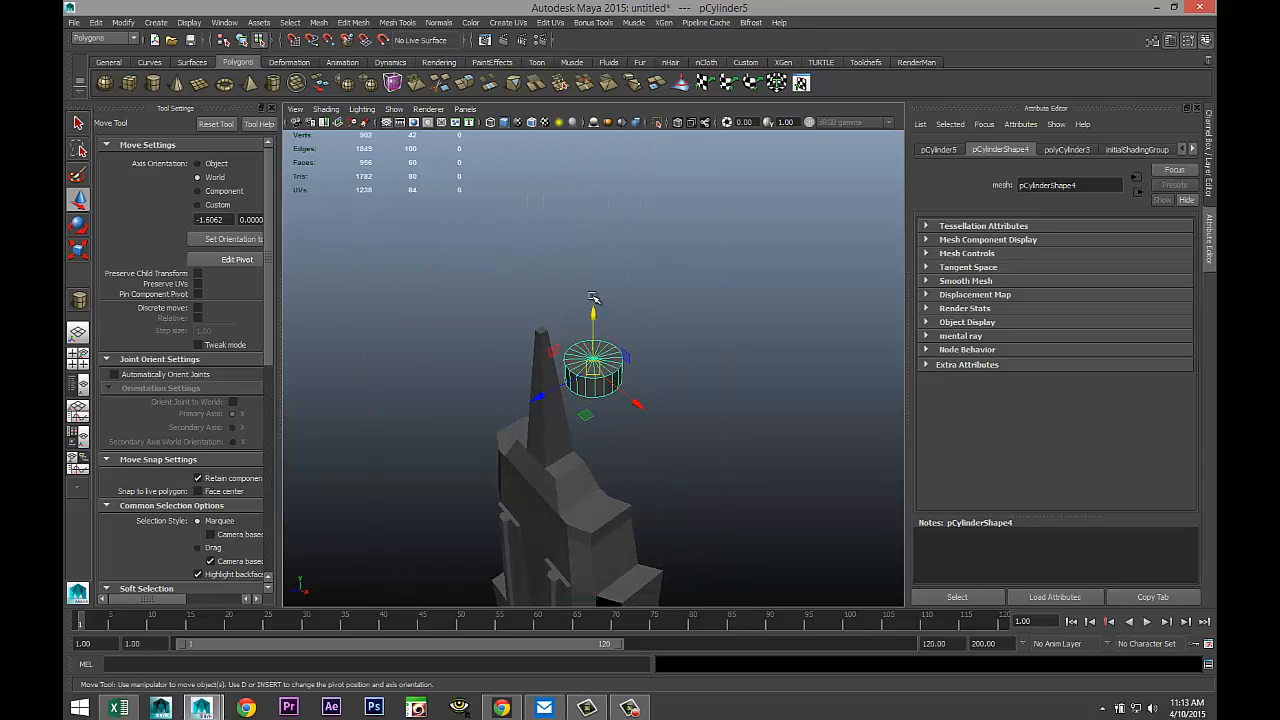
pyautogui.moveTo(593, 298); pyautogui.dragTo(577, 222)
pyautogui.moveTo(533, 320); pyautogui.dragTo(455, 350)
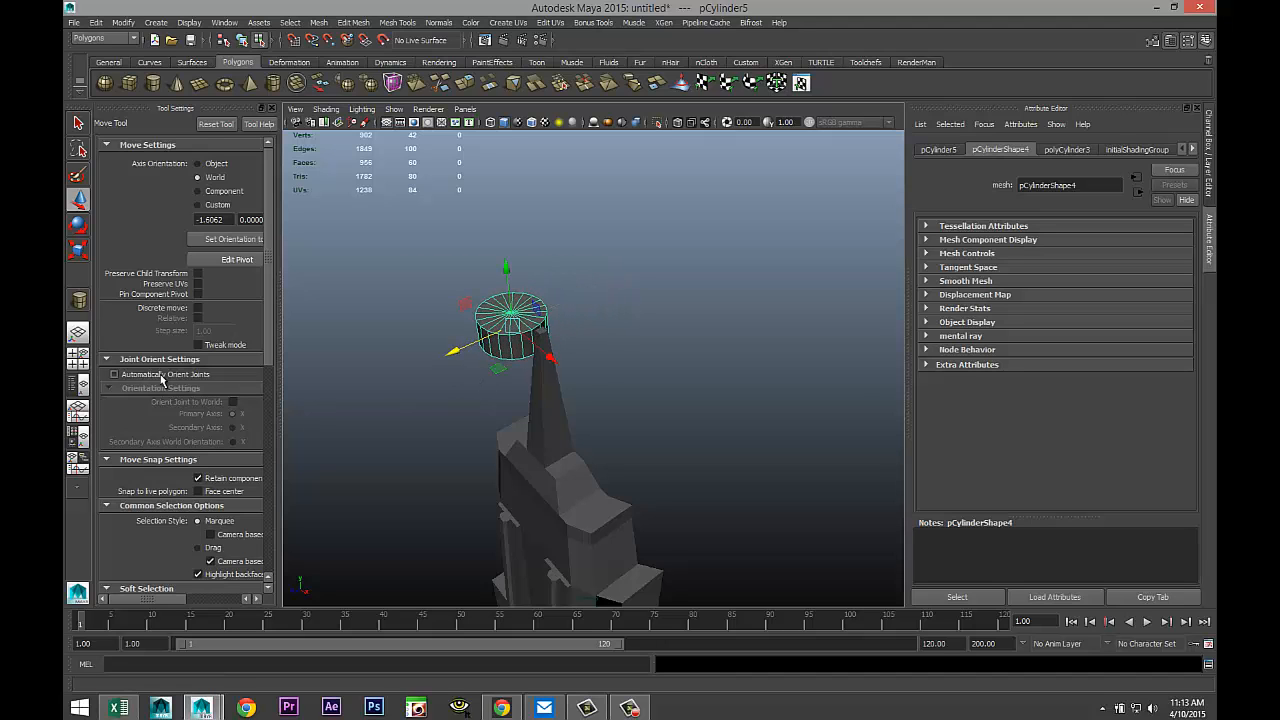
# Step: In the top view, centre the cylinder over the middle of the spire
pyautogui.click(80, 359)
pyautogui.press('space')
pyautogui.press('f')
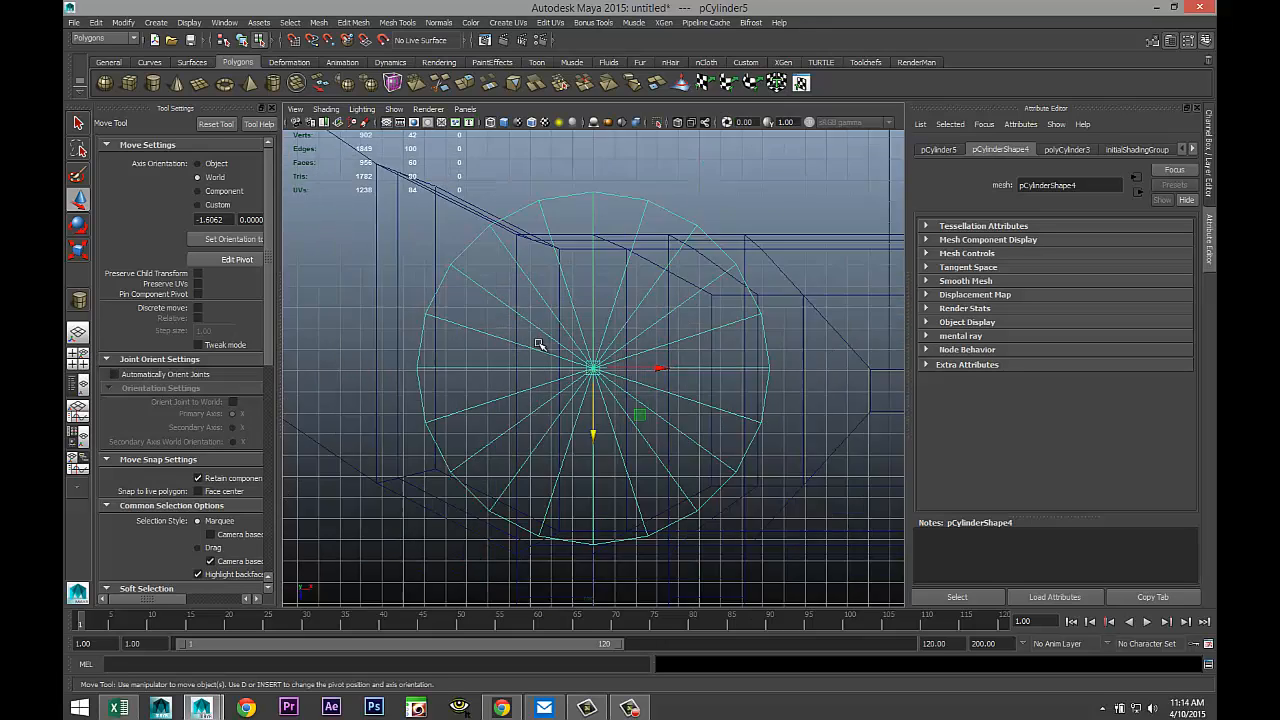
pyautogui.scroll(-5, 550, 372)
pyautogui.scroll(3, 548, 375)
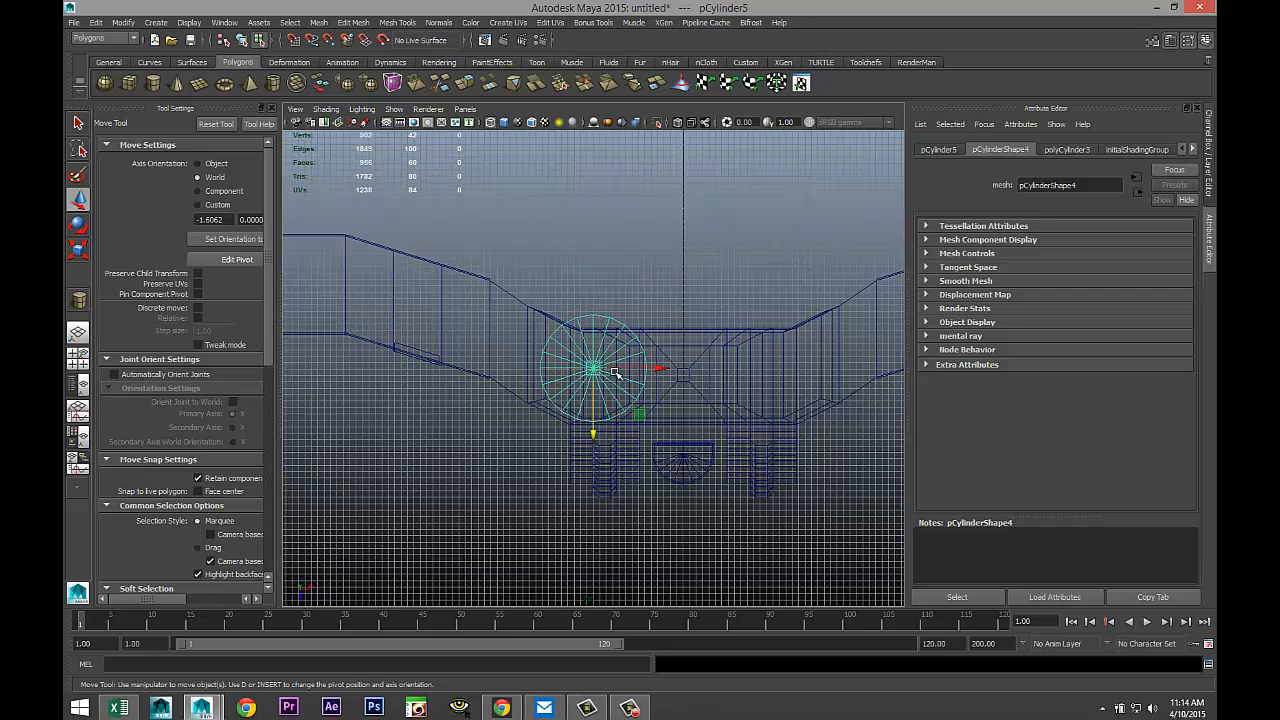
pyautogui.moveTo(594, 368); pyautogui.dragTo(675, 373)
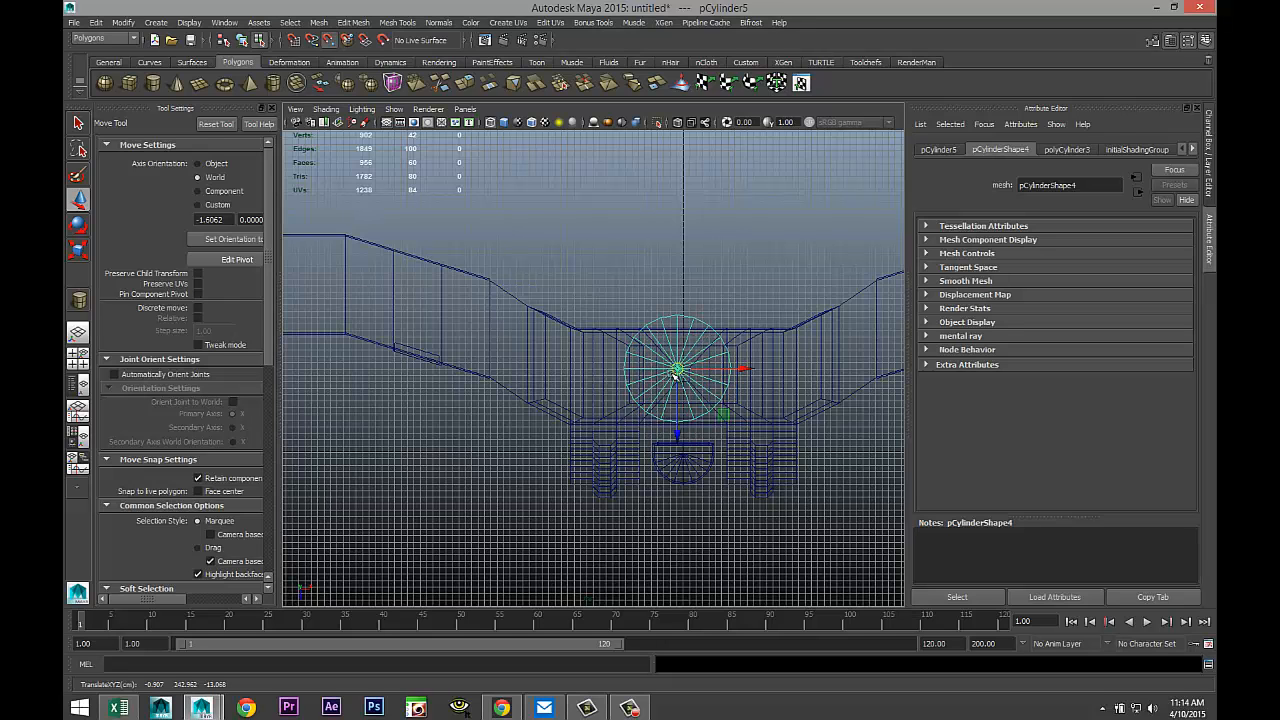
pyautogui.press('f')
pyautogui.scroll(-9, 642, 398)
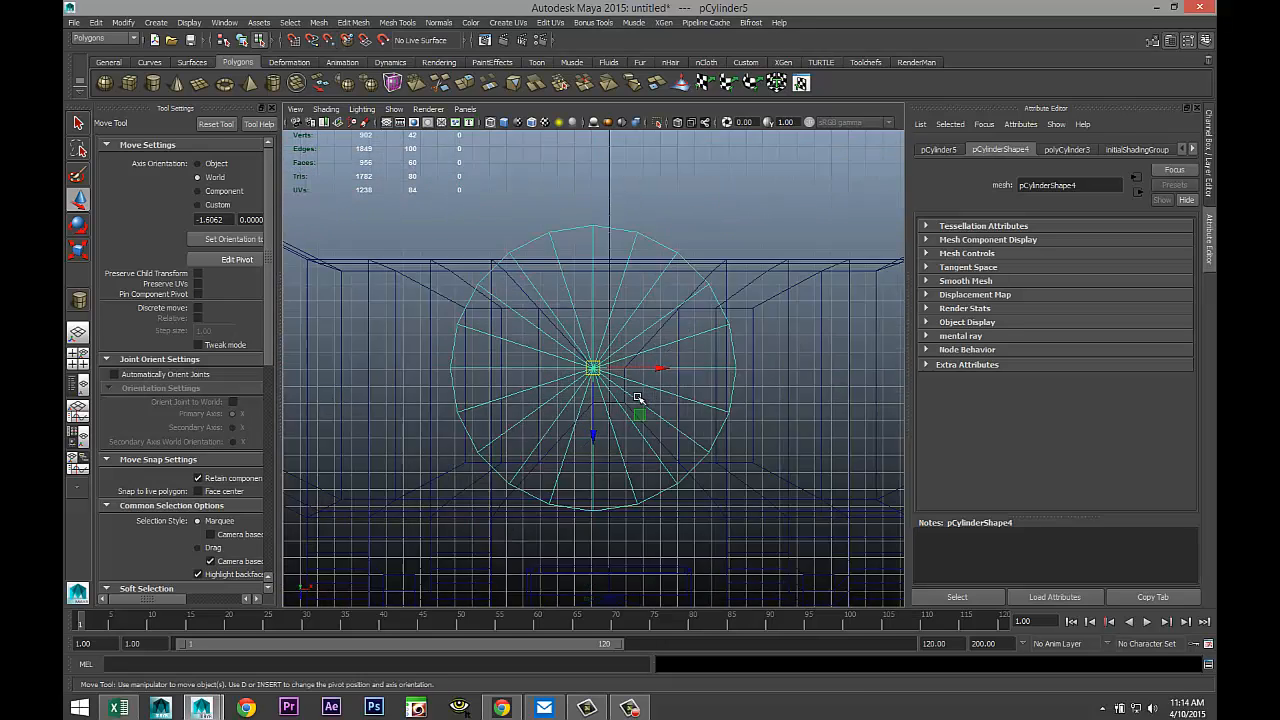
pyautogui.scroll(7, 634, 396)
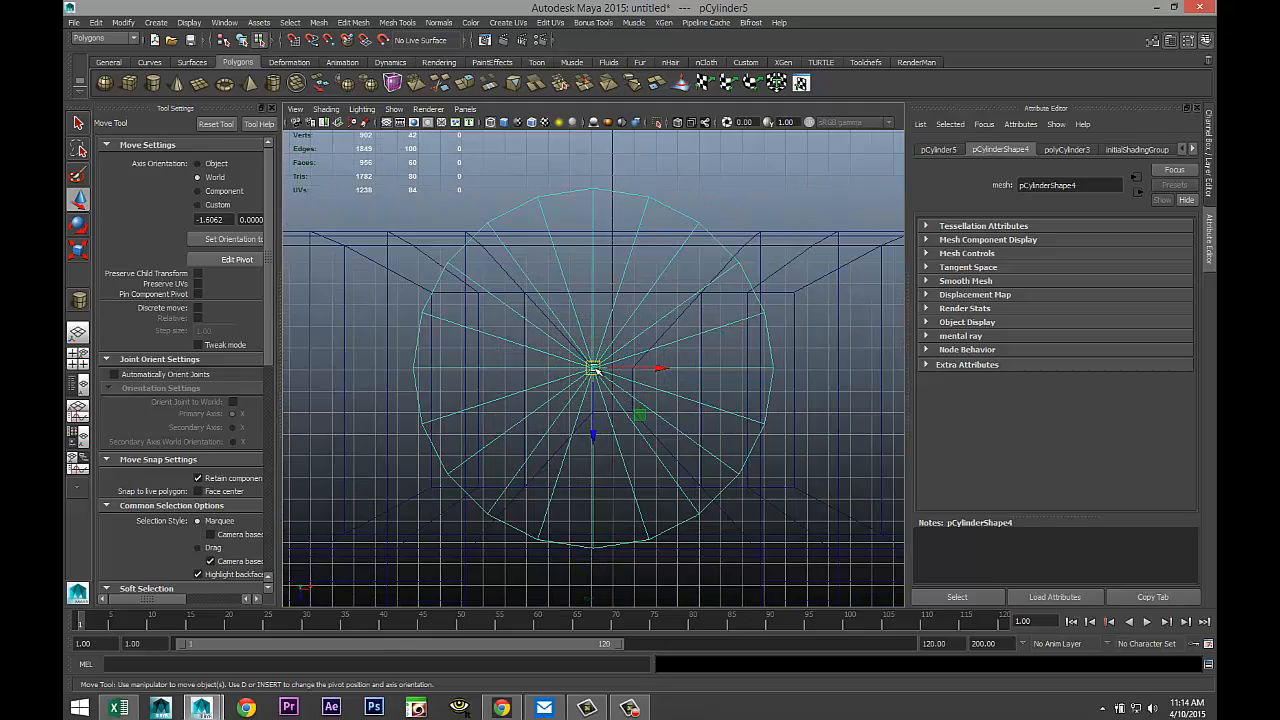
pyautogui.moveTo(593, 368); pyautogui.dragTo(614, 392)
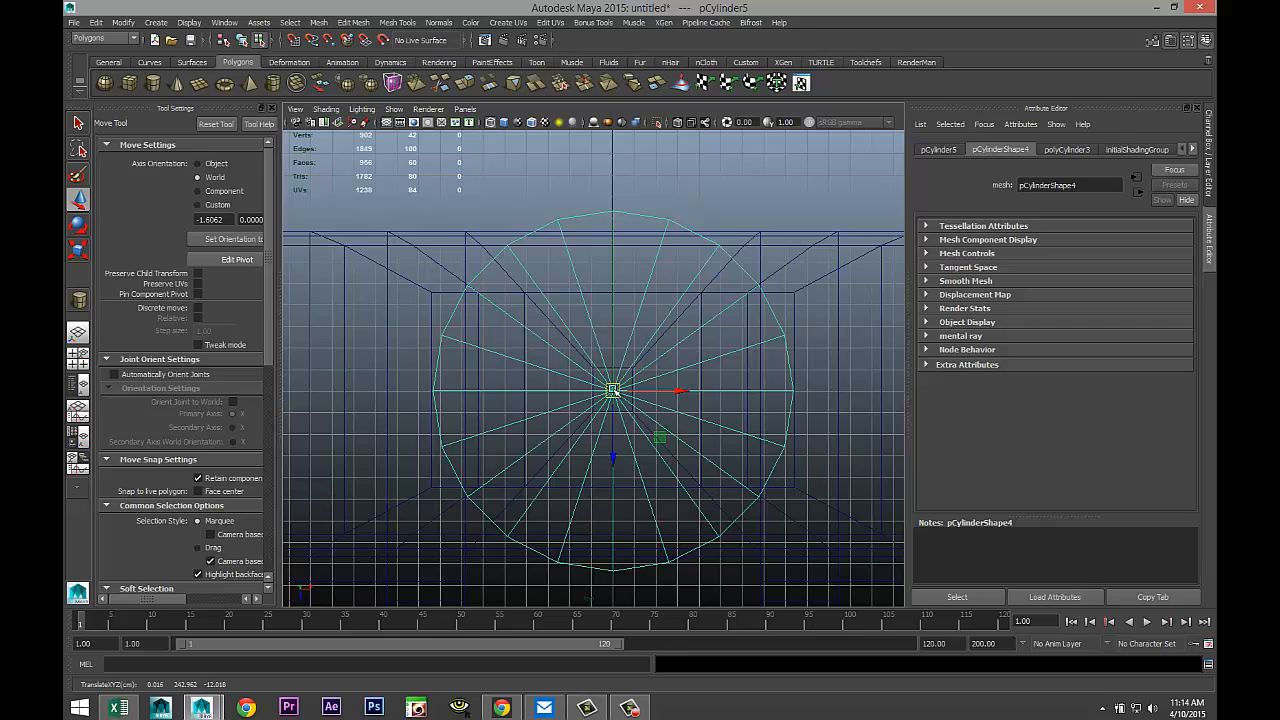
# Step: Scale the cylinder down uniformly to about 0.47 of its size
pyautogui.press('r')
pyautogui.moveTo(612, 391); pyautogui.dragTo(475, 423)
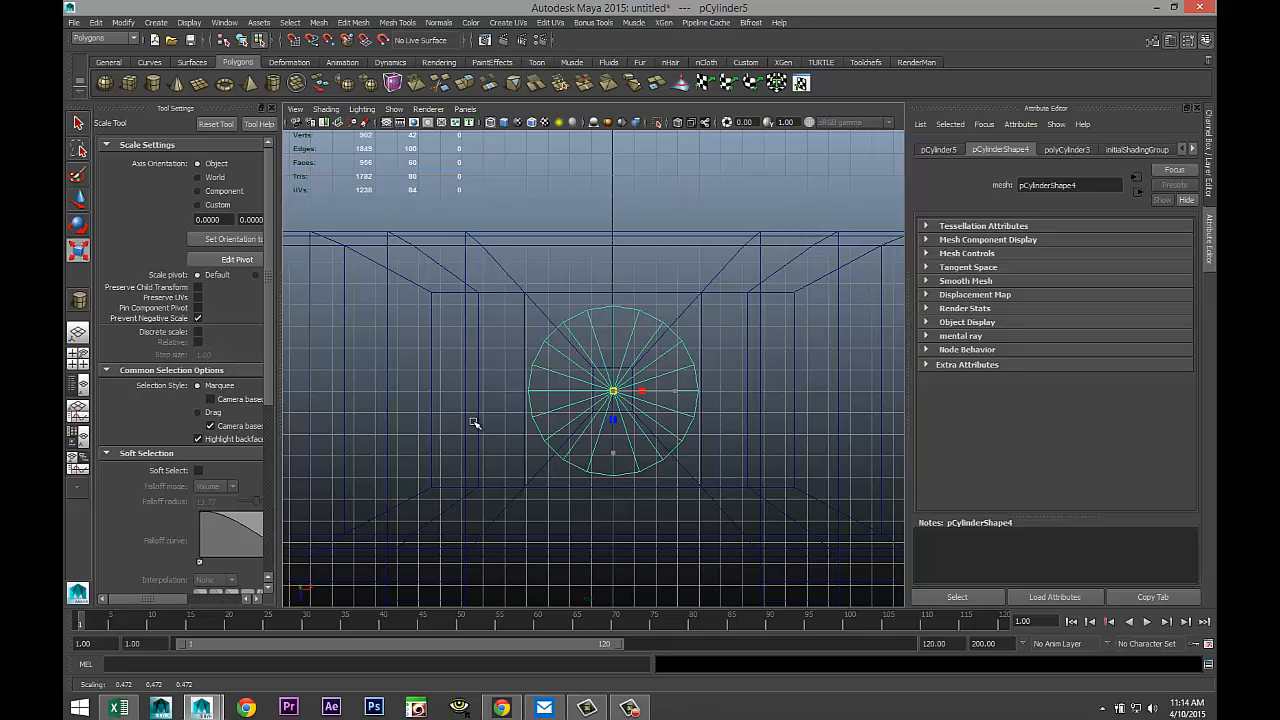
pyautogui.moveTo(475, 423); pyautogui.dragTo(475, 423)
# Step: In the perspective view, scale the cylinder down further so it fits within the spire's flat end face
pyautogui.press('space')
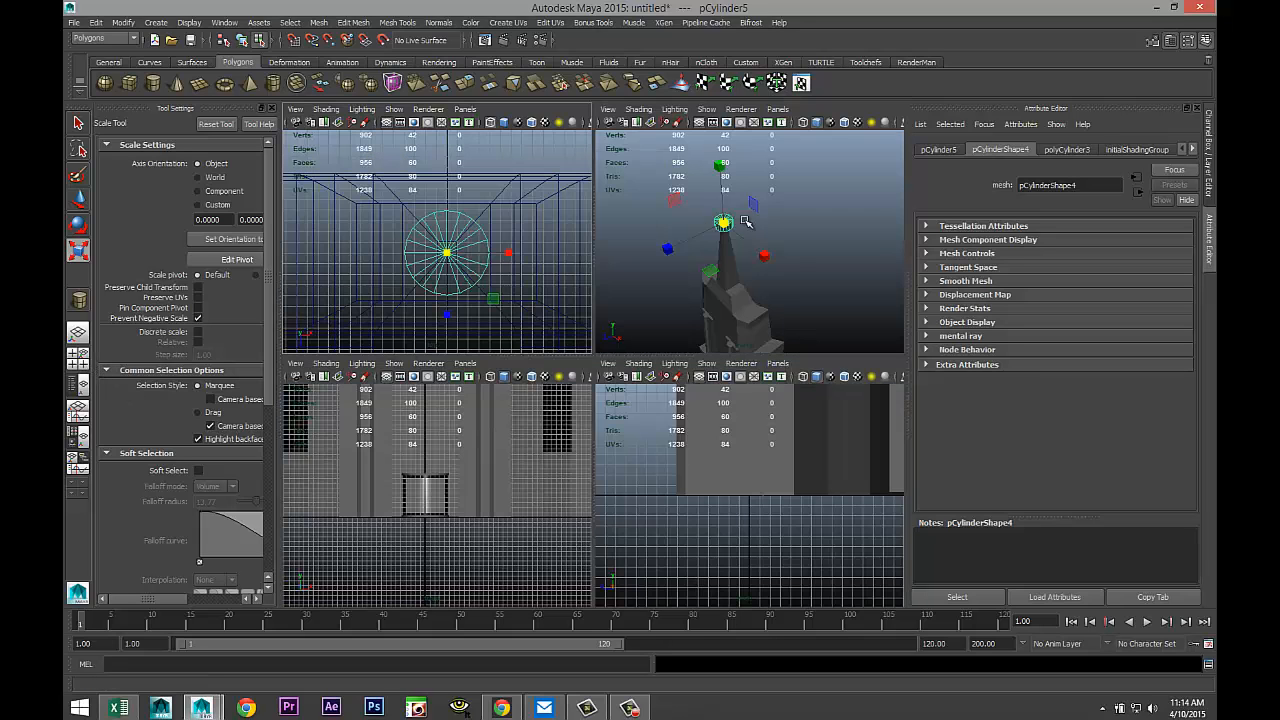
pyautogui.press('space')
pyautogui.scroll(-5, 696, 324)
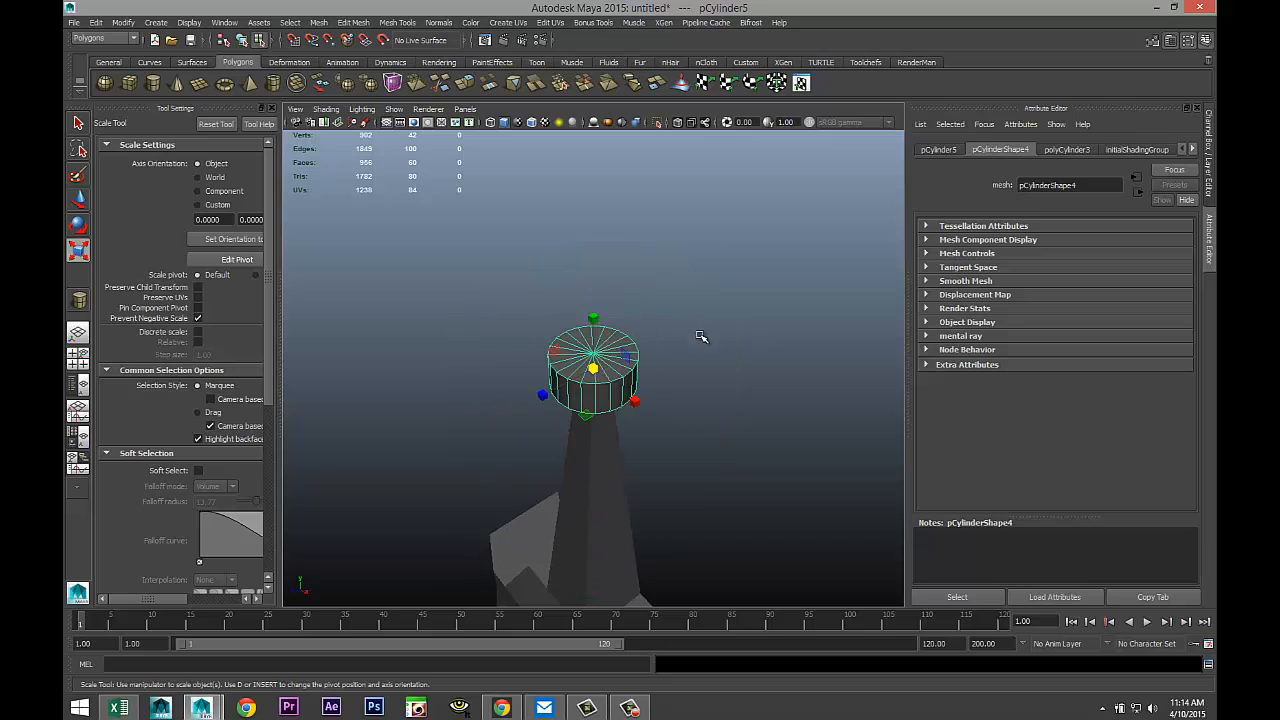
pyautogui.moveTo(700, 331)
pyautogui.keyDown('alt'); pyautogui.mouseDown()
pyautogui.moveTo(708, 314)
pyautogui.moveTo(701, 342)
pyautogui.mouseUp(); pyautogui.keyUp('alt')
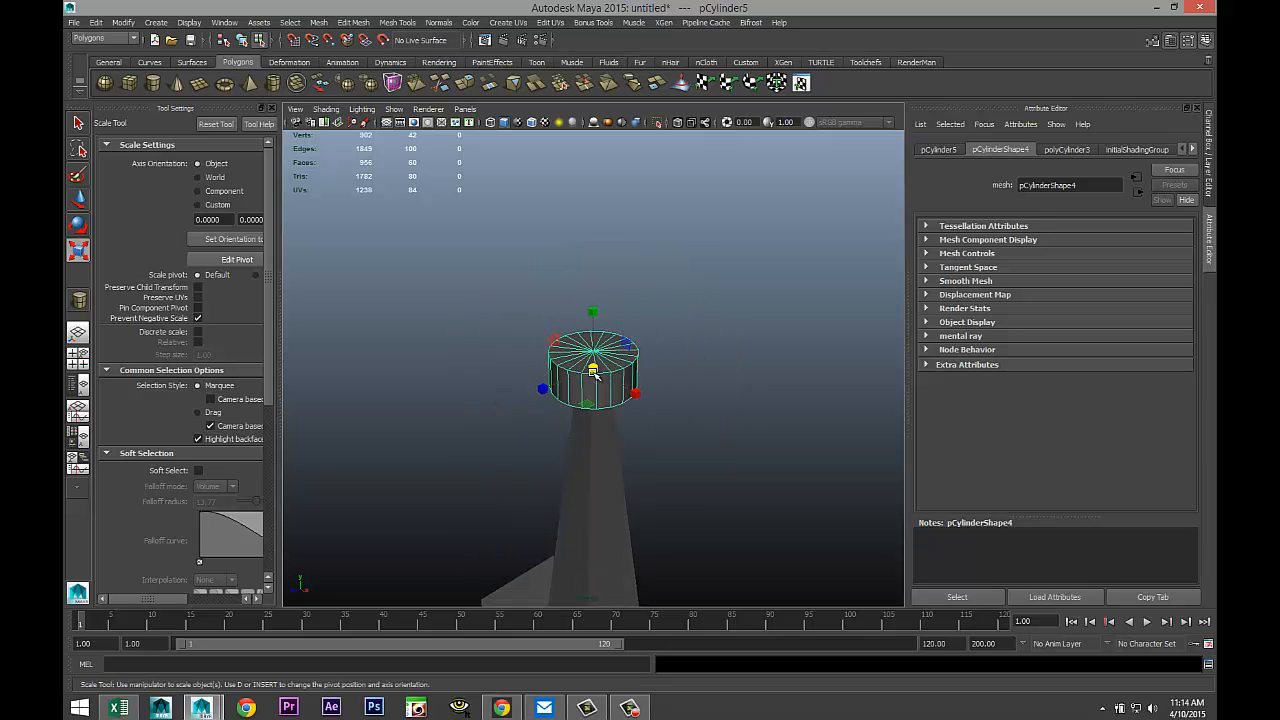
pyautogui.moveTo(594, 370); pyautogui.dragTo(546, 383)
pyautogui.scroll(5, 545, 381)
pyautogui.scroll(-2, 545, 381)
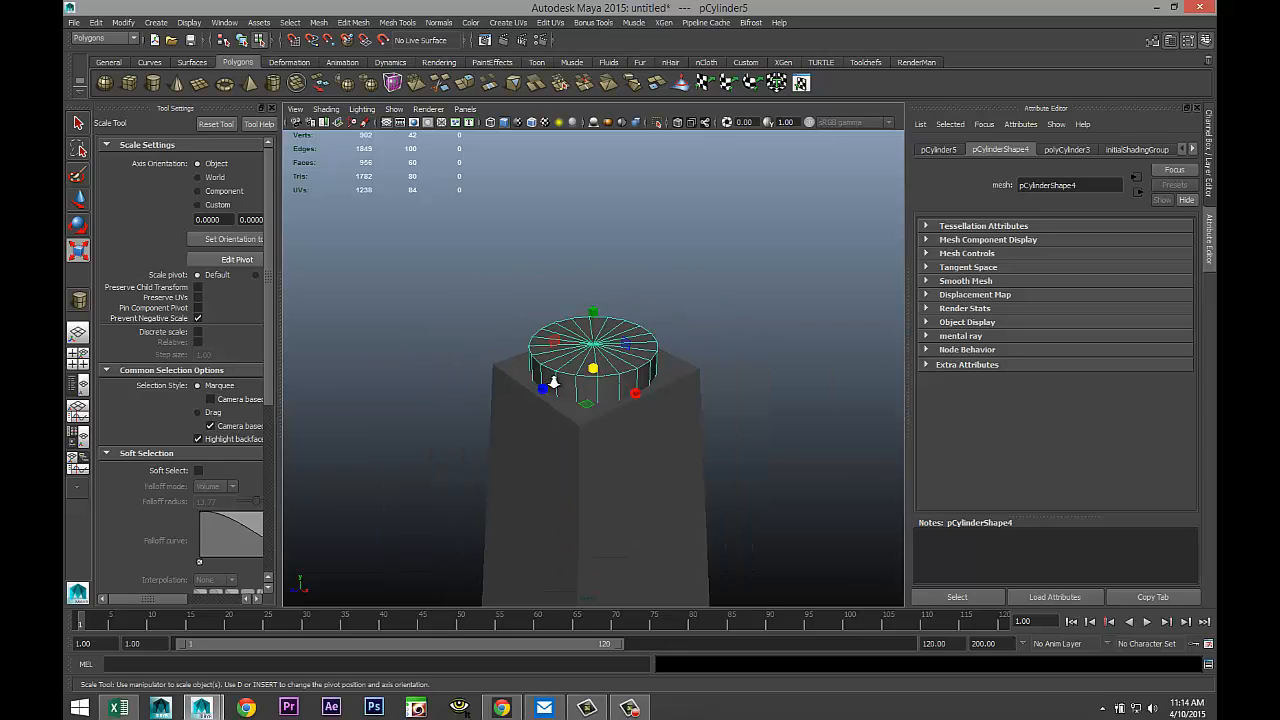
pyautogui.scroll(1, 545, 380)
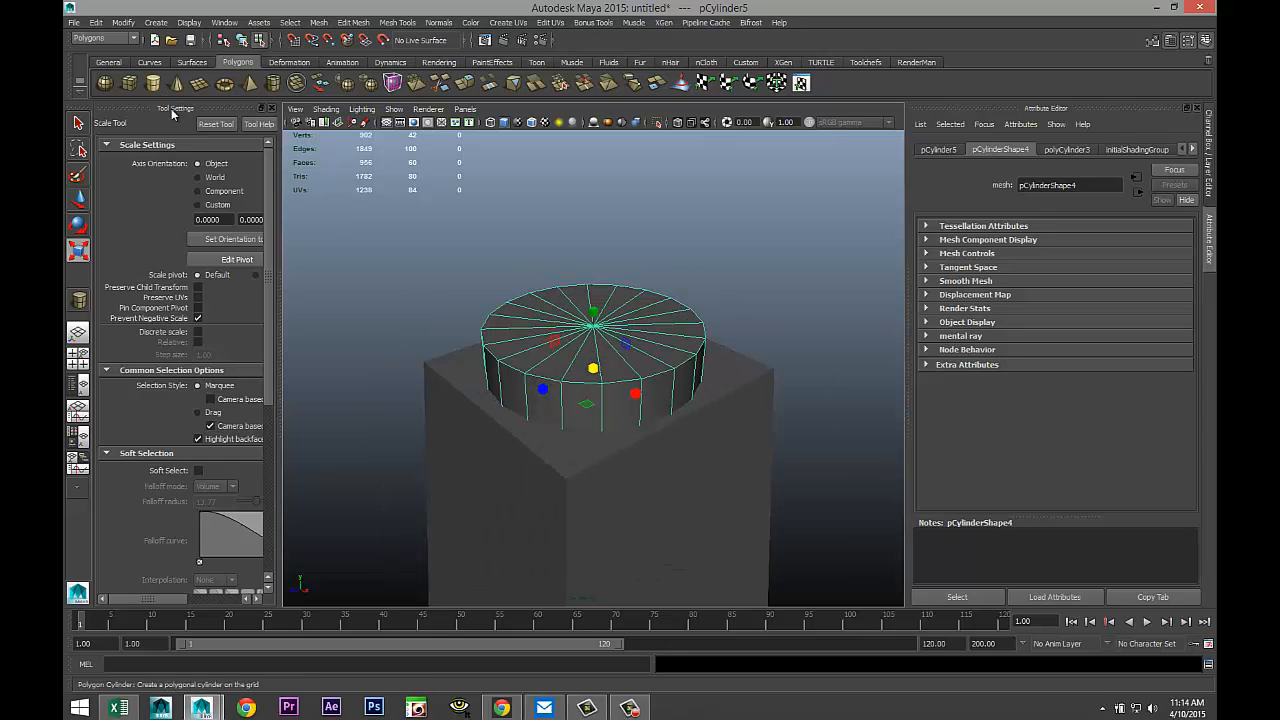
# Step: Open the mesh-editing commands with the cylinder on the spire selected
pyautogui.click(347, 24)
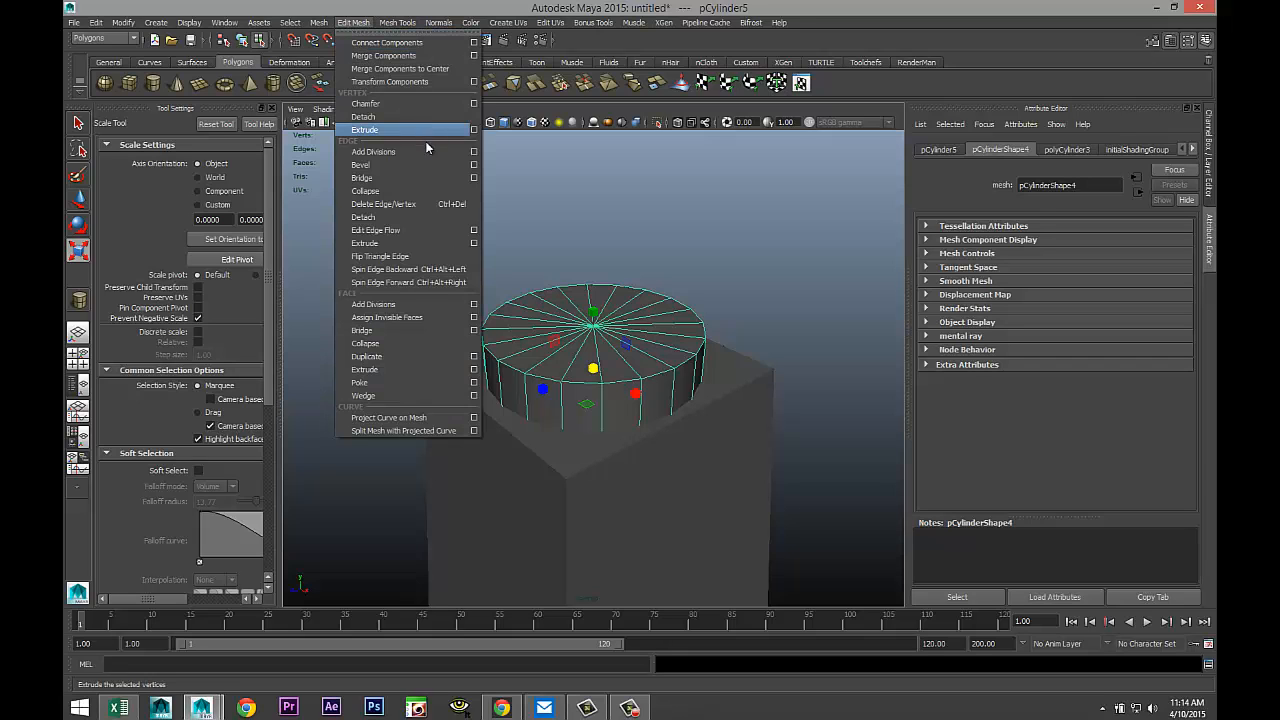
# Step: Try to insert an edge loop at equal distance from the edge on the top cap of the spire's short cylinder
pyautogui.moveTo(397, 22)
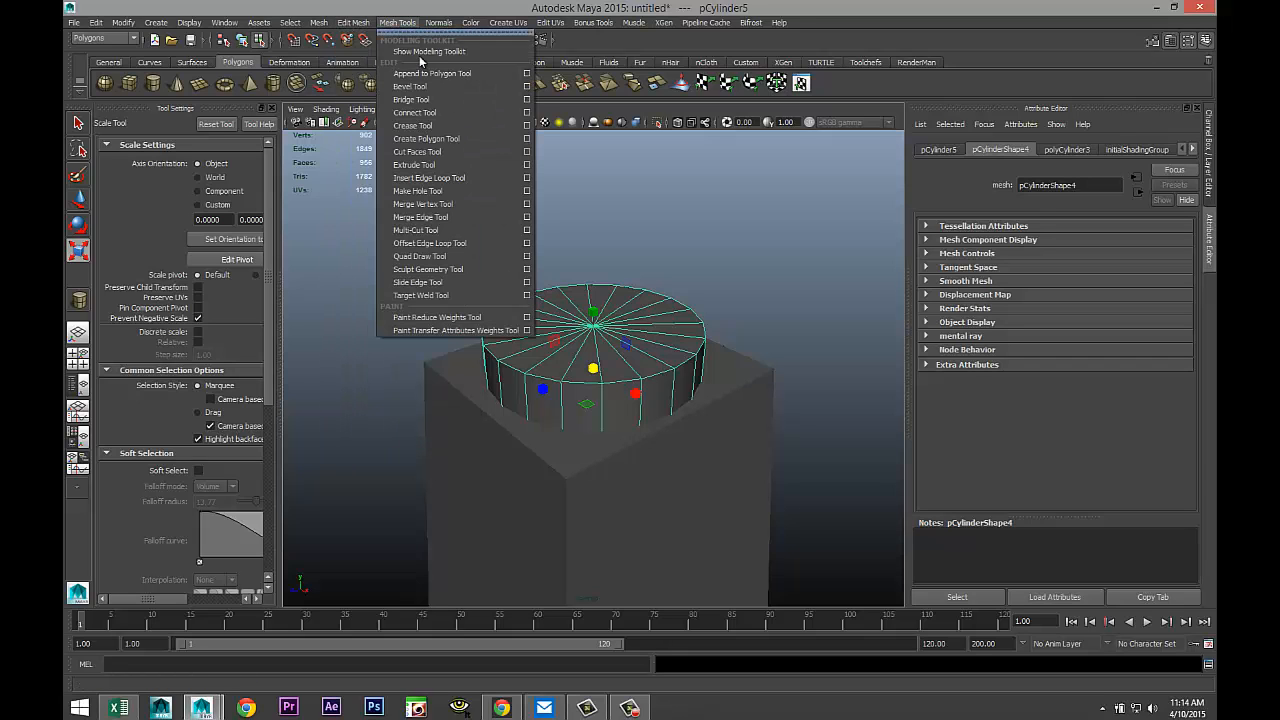
pyautogui.click(527, 179)
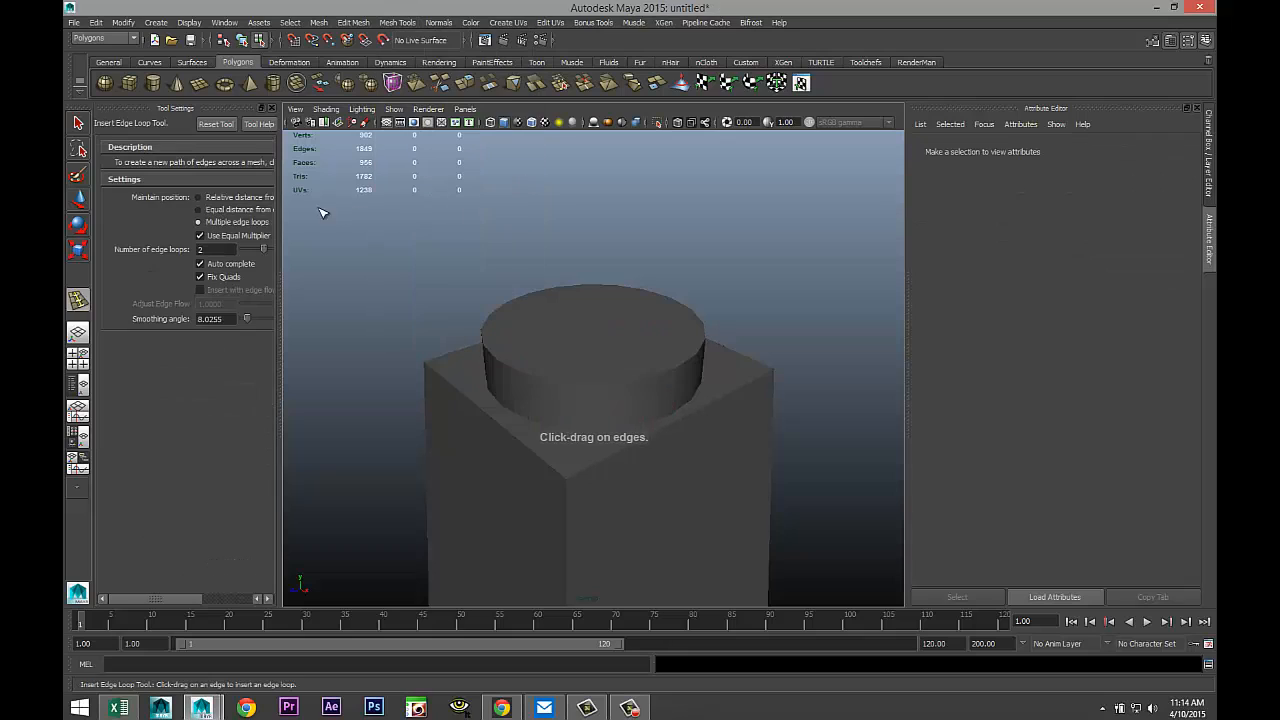
pyautogui.click(199, 210)
pyautogui.click(648, 339)
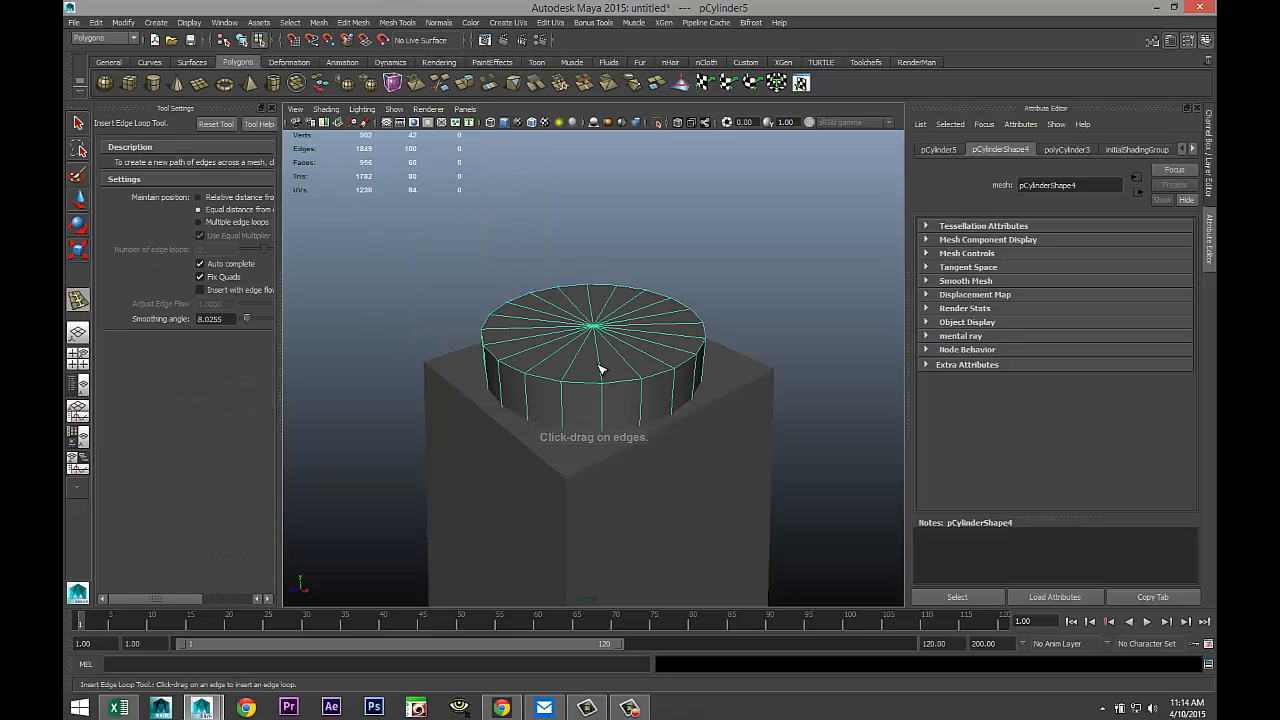
pyautogui.click(600, 370)
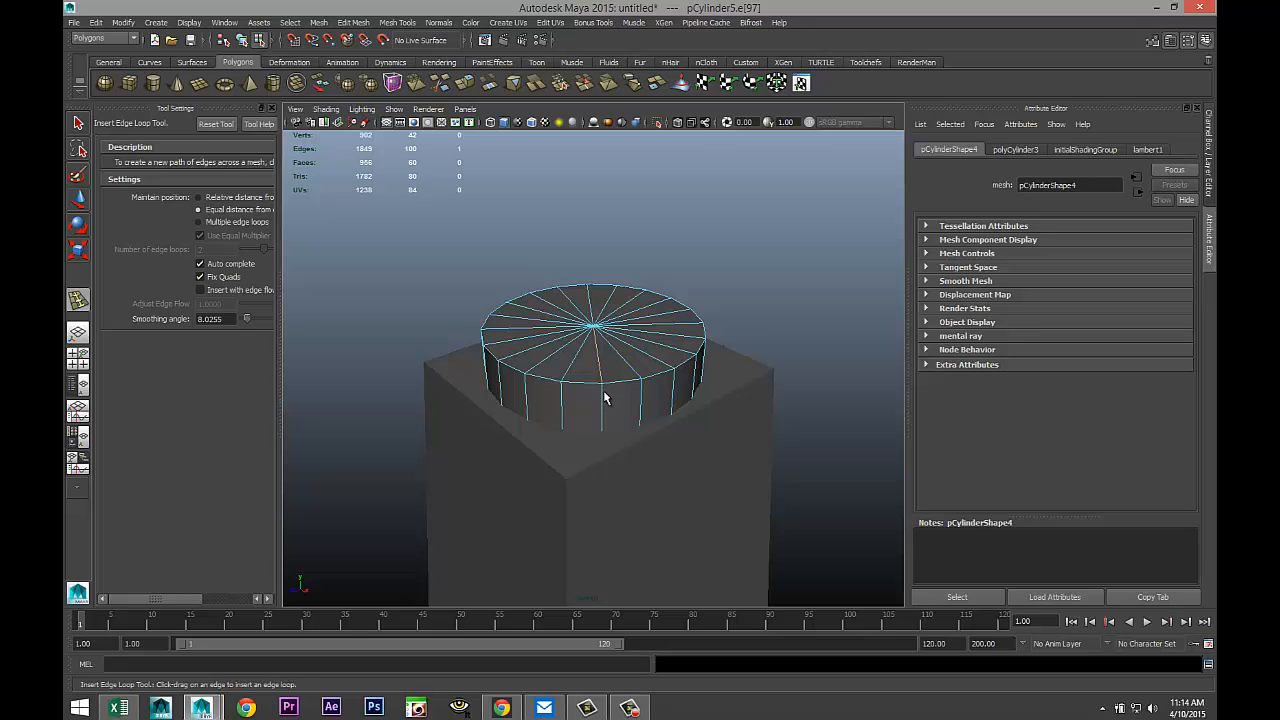
pyautogui.press('q')
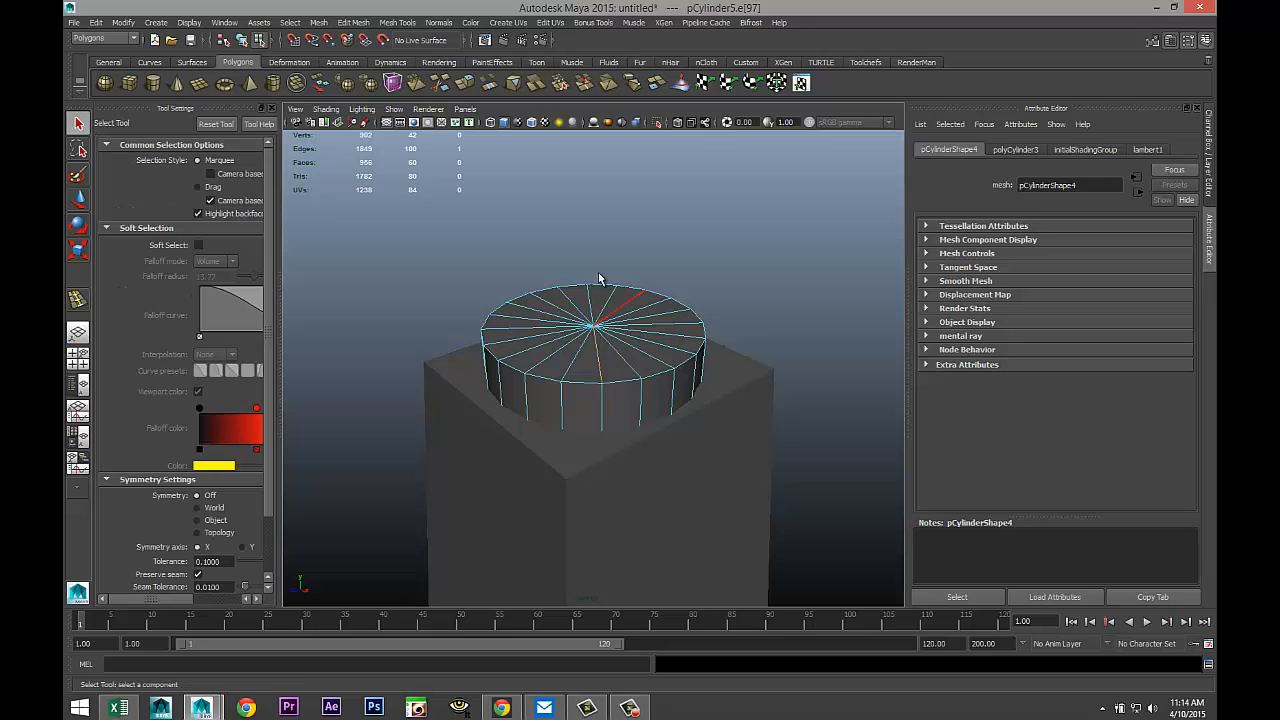
# Step: Create a tall, thin polygon cylinder beside the spire and move it over to the spire's tip
pyautogui.scroll(-2, 185, 140)
pyautogui.click(152, 85)
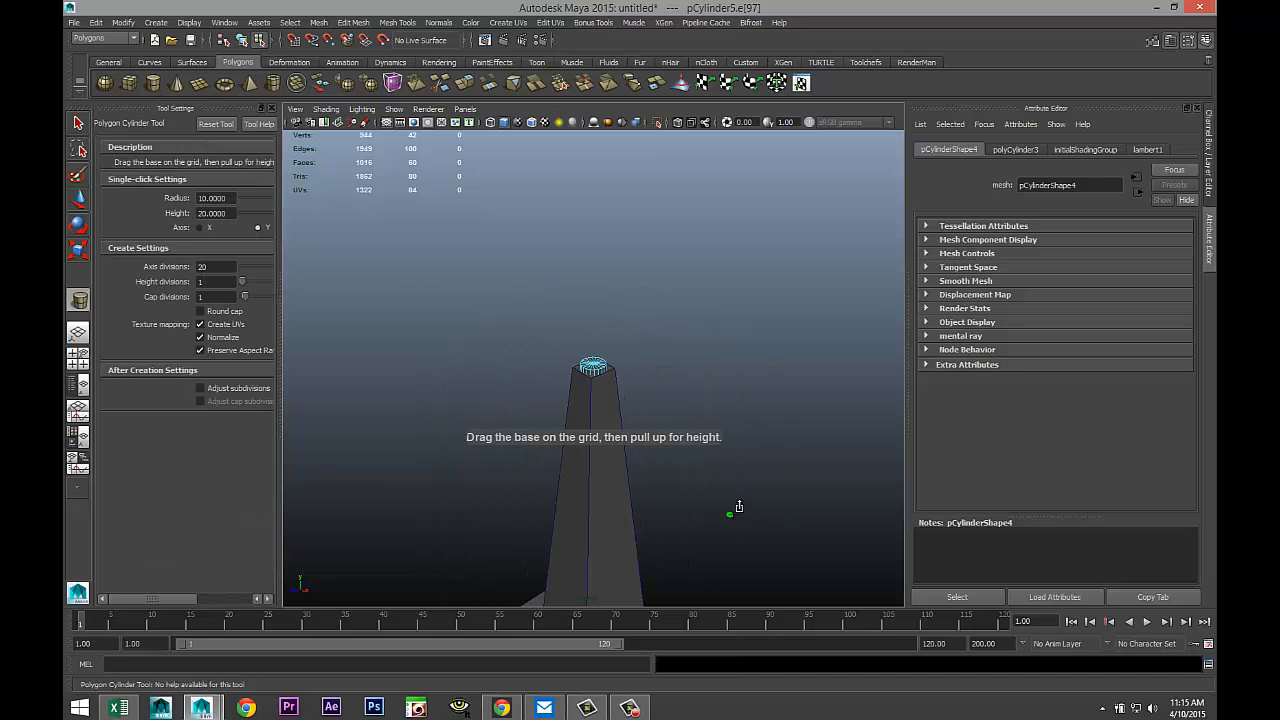
pyautogui.moveTo(730, 513); pyautogui.dragTo(779, 281)
pyautogui.press('w')
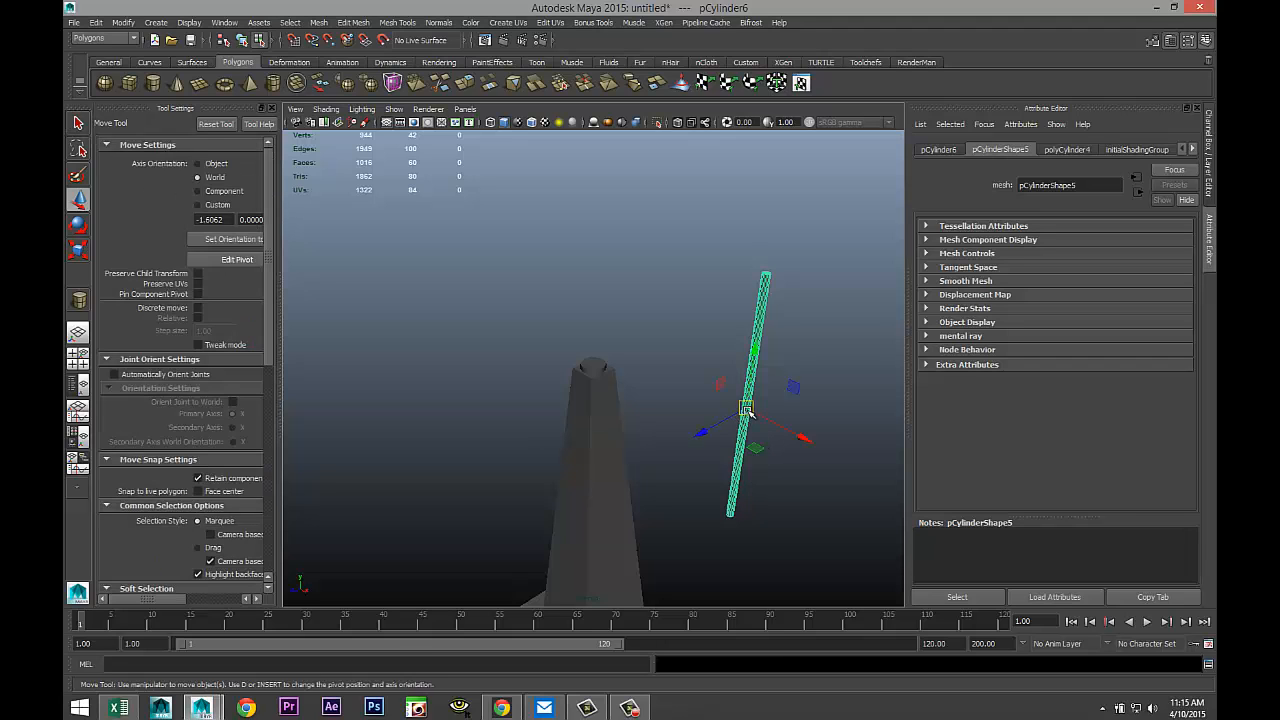
pyautogui.moveTo(746, 410); pyautogui.dragTo(591, 371)
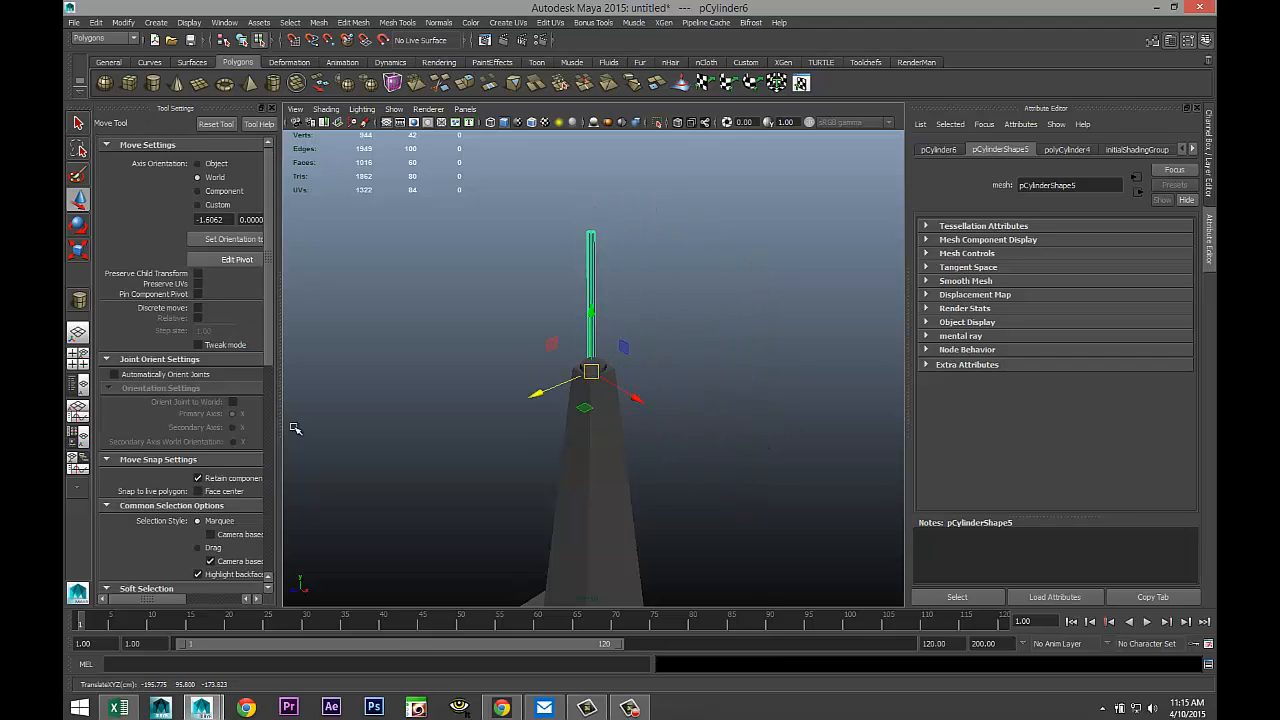
# Step: In the top view, move the thin cylinder onto the building's center line near the world origin
pyautogui.click(82, 370)
pyautogui.press('space')
pyautogui.press('f')
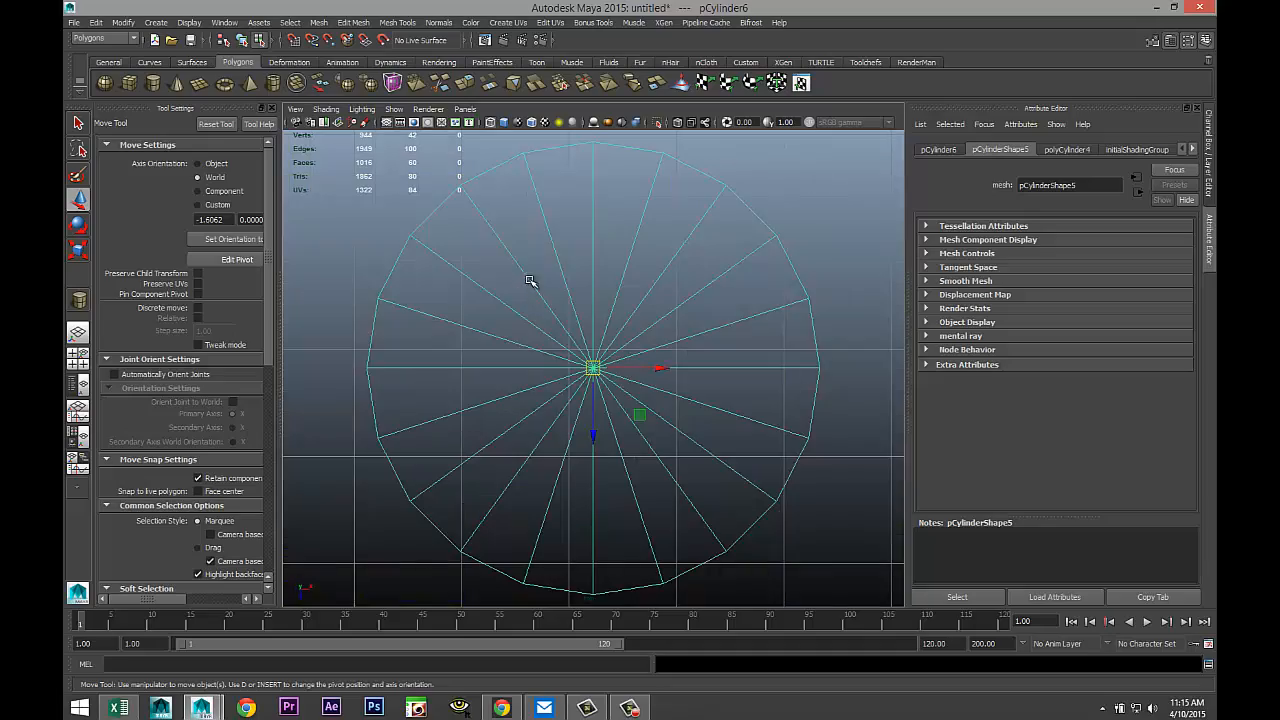
pyautogui.scroll(-10, 530, 281)
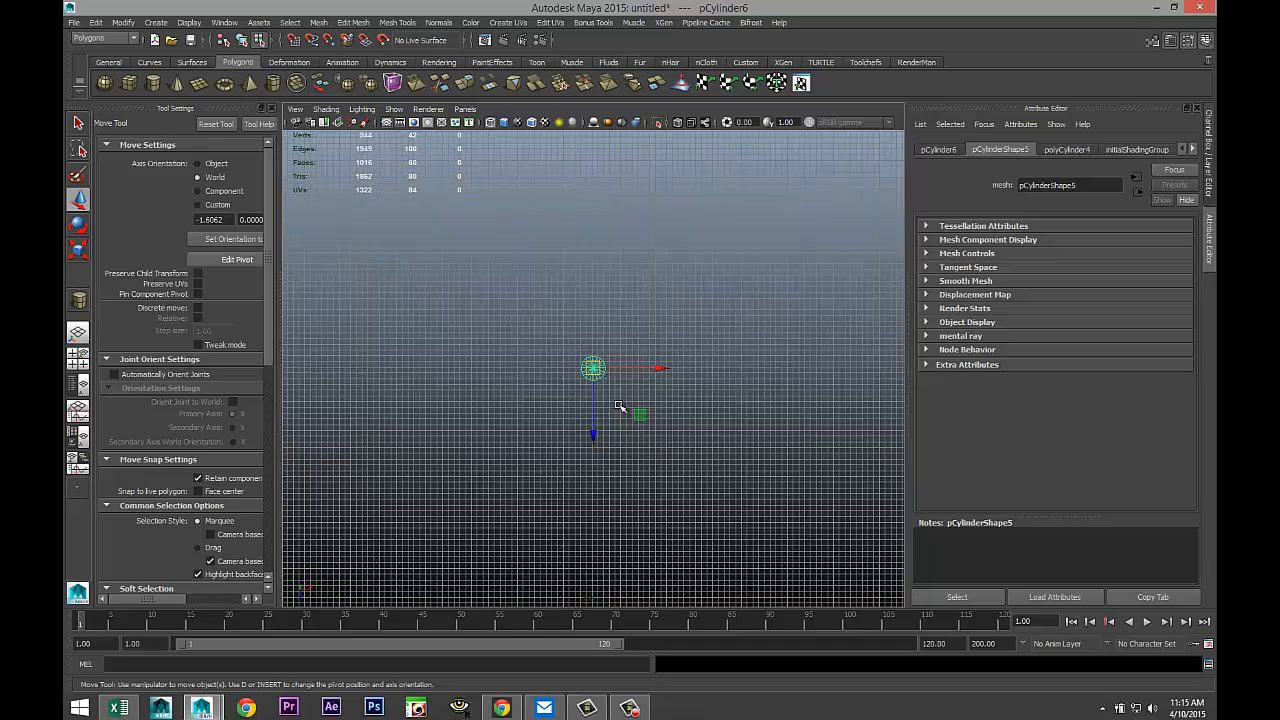
pyautogui.scroll(-10, 619, 406)
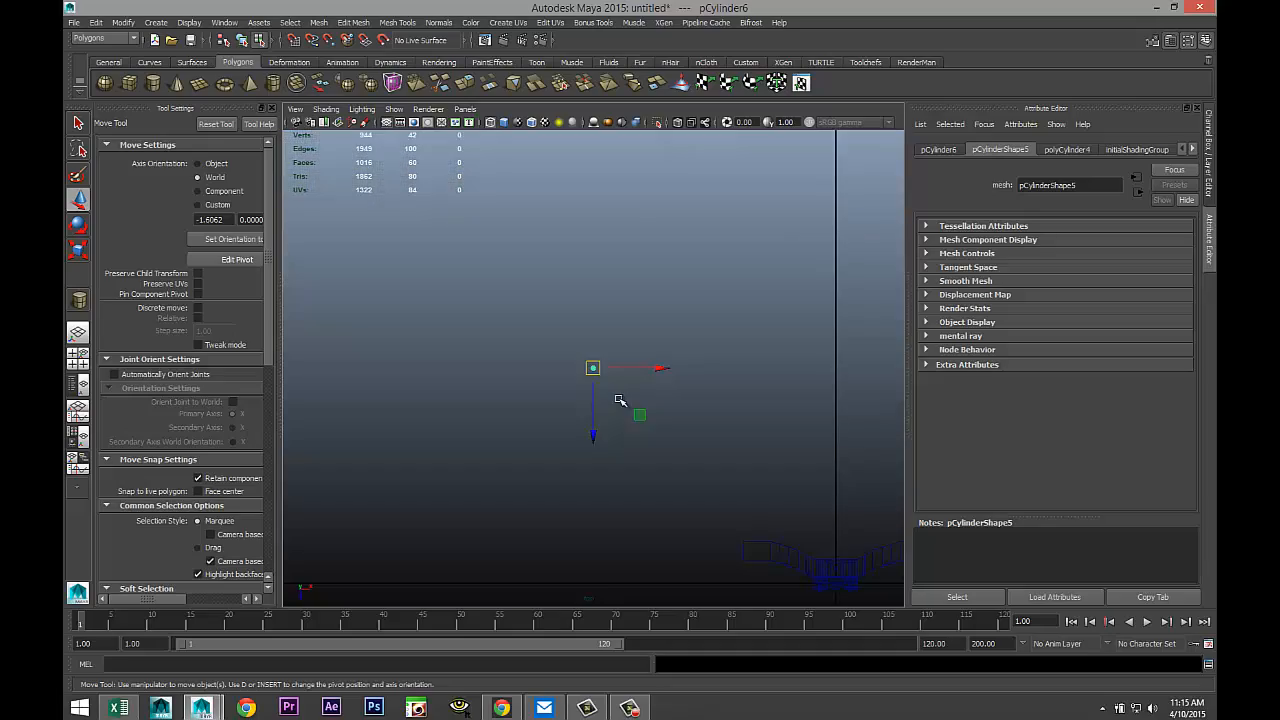
pyautogui.scroll(-3, 620, 400)
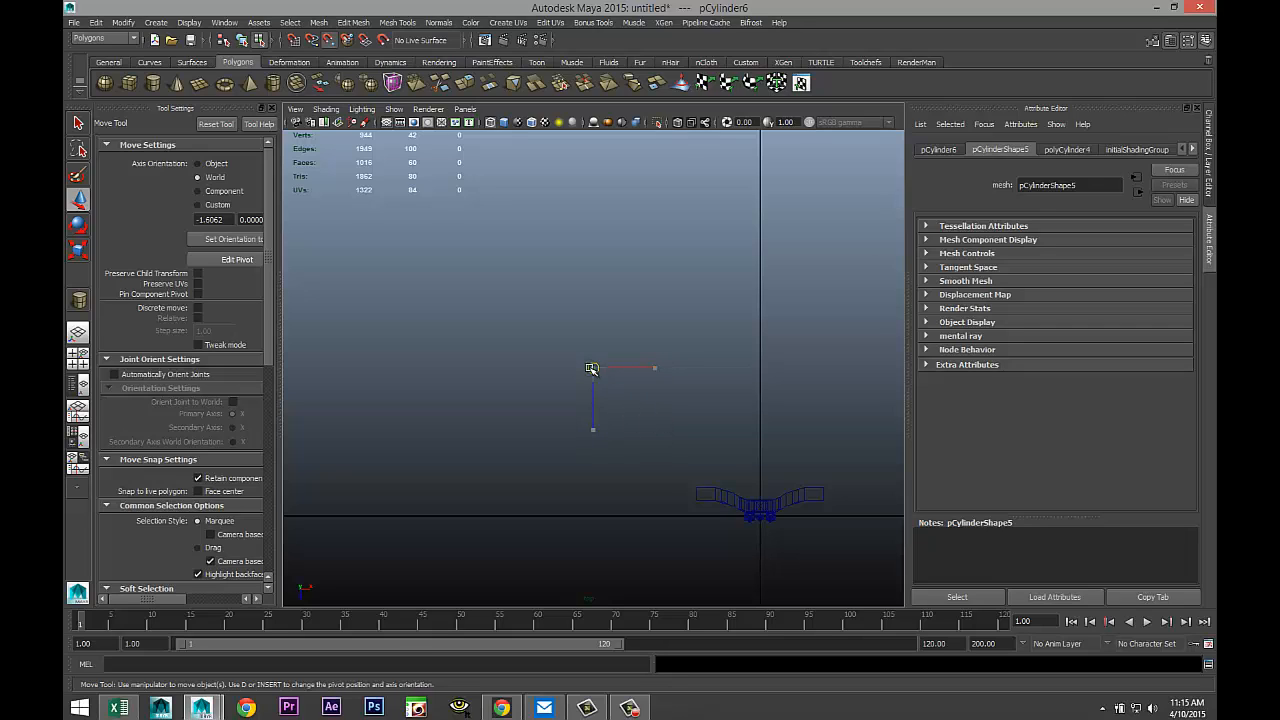
pyautogui.moveTo(592, 368); pyautogui.dragTo(760, 508)
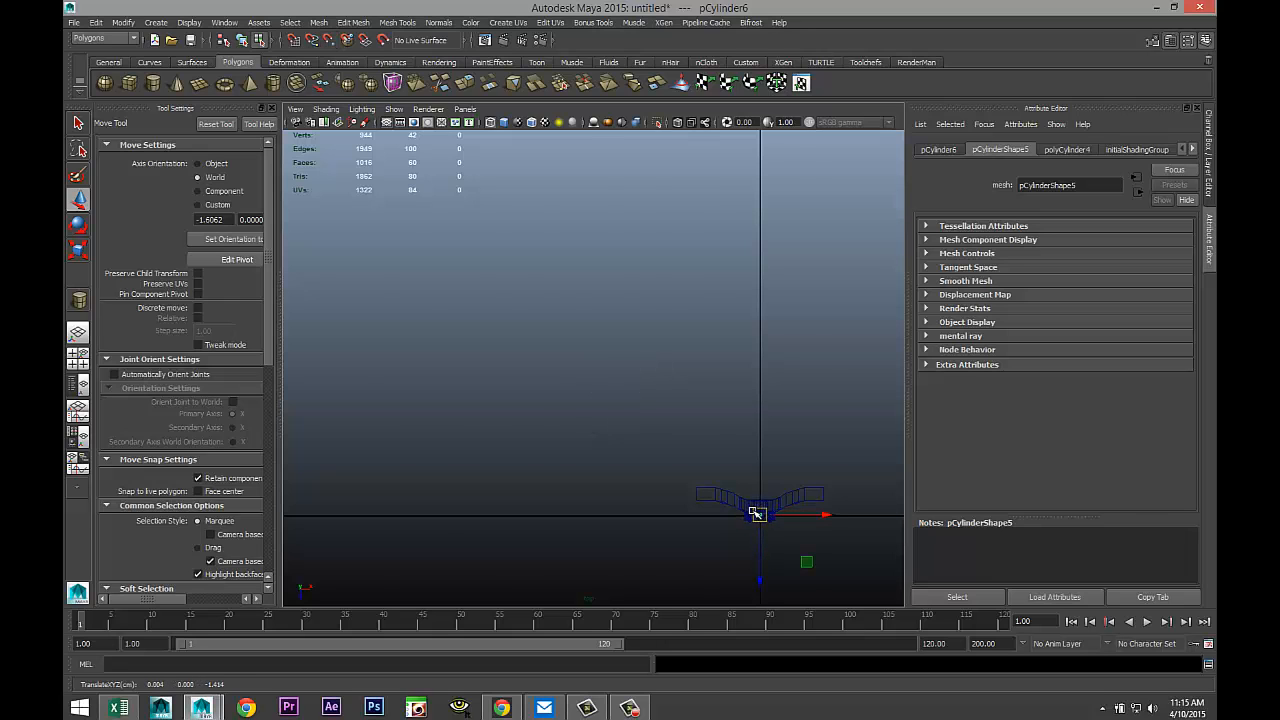
# Step: Move the thin cylinder along Z to about -12.02, centering it on the spire's round cap
pyautogui.press('f')
pyautogui.scroll(-5, 608, 462)
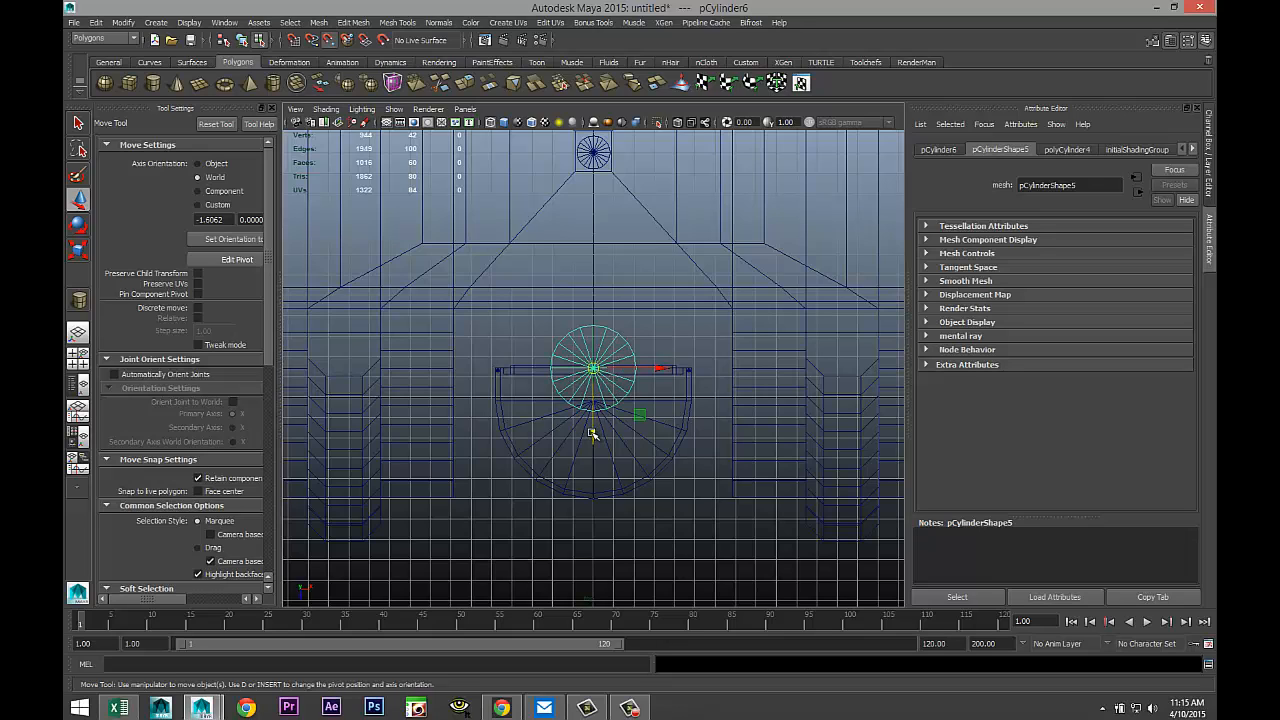
pyautogui.moveTo(592, 435); pyautogui.dragTo(592, 151)
pyautogui.press('f')
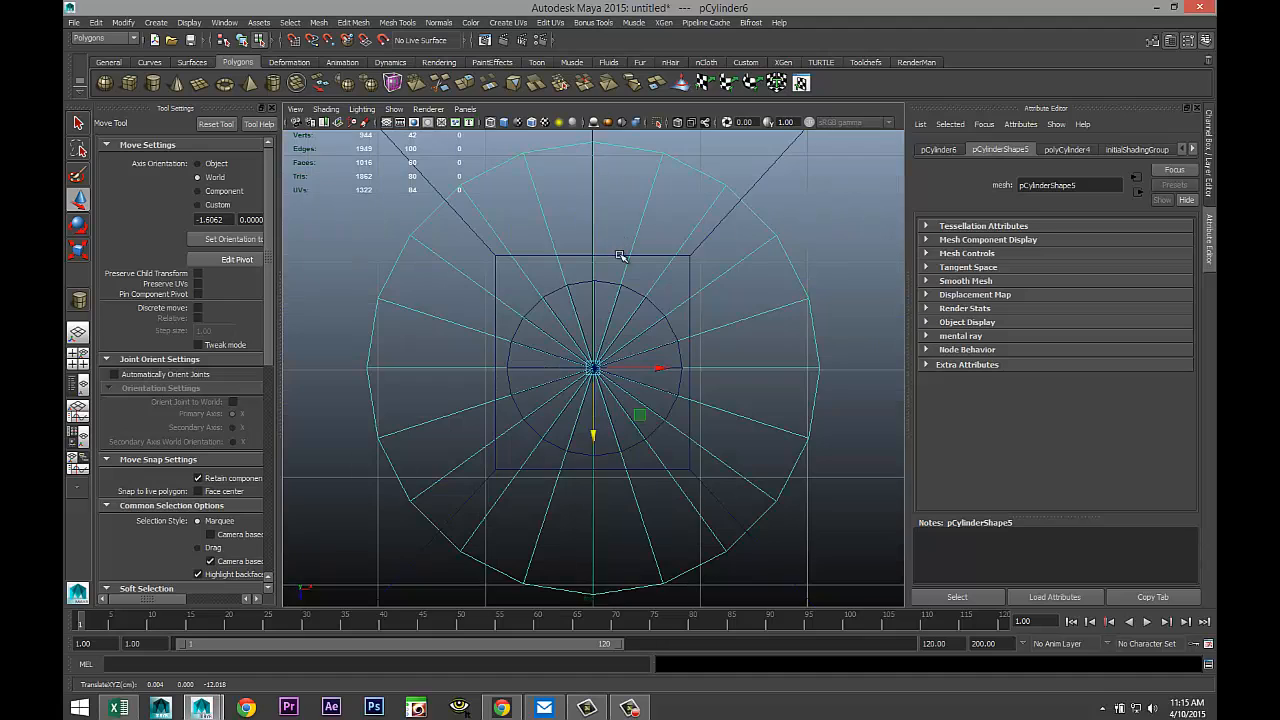
# Step: Scale the cylinder down uniformly to about 0.29 so it fits within the spire's square top
pyautogui.scroll(-10, 639, 337)
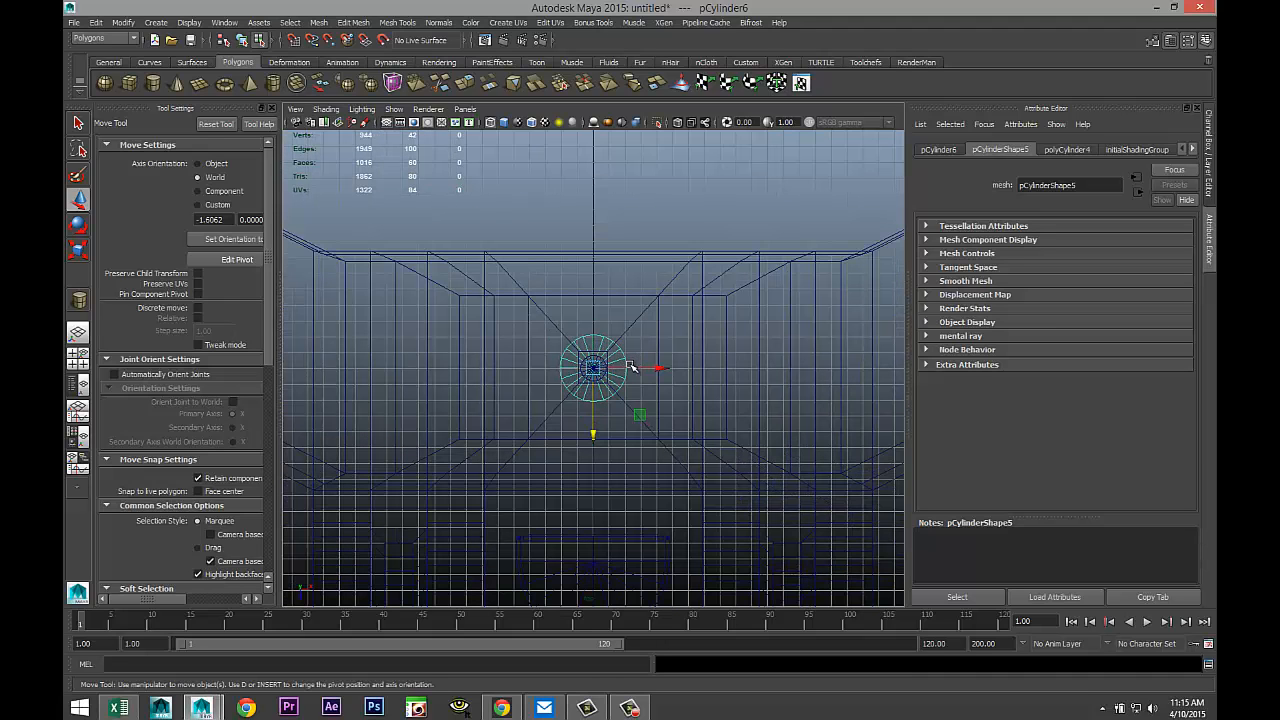
pyautogui.press('r')
pyautogui.moveTo(595, 370); pyautogui.dragTo(424, 318)
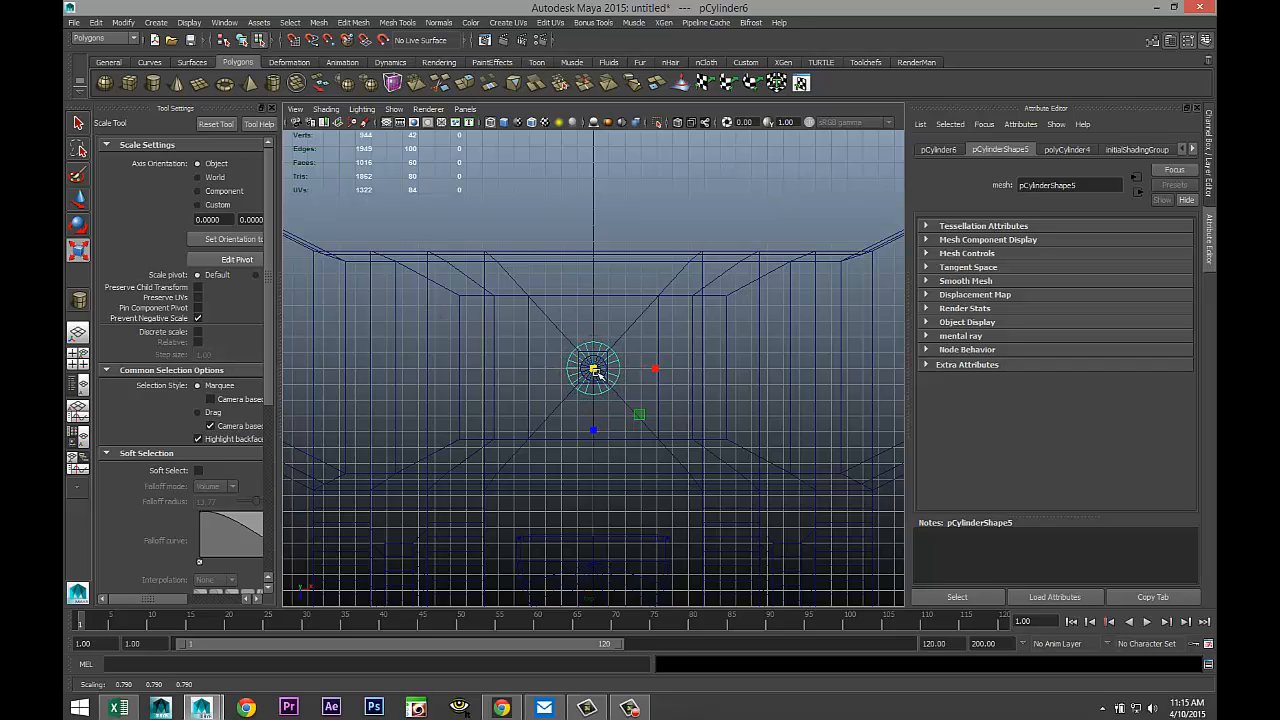
pyautogui.moveTo(591, 367); pyautogui.dragTo(380, 215)
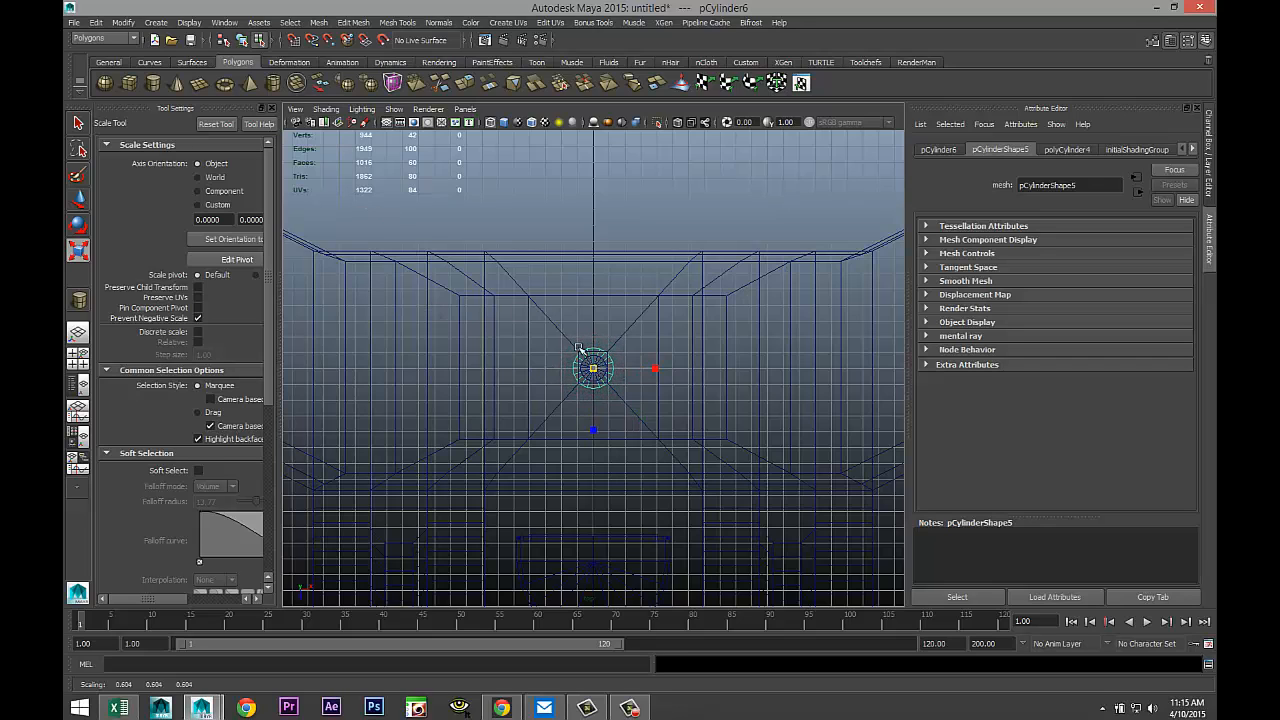
pyautogui.moveTo(579, 348); pyautogui.dragTo(412, 221)
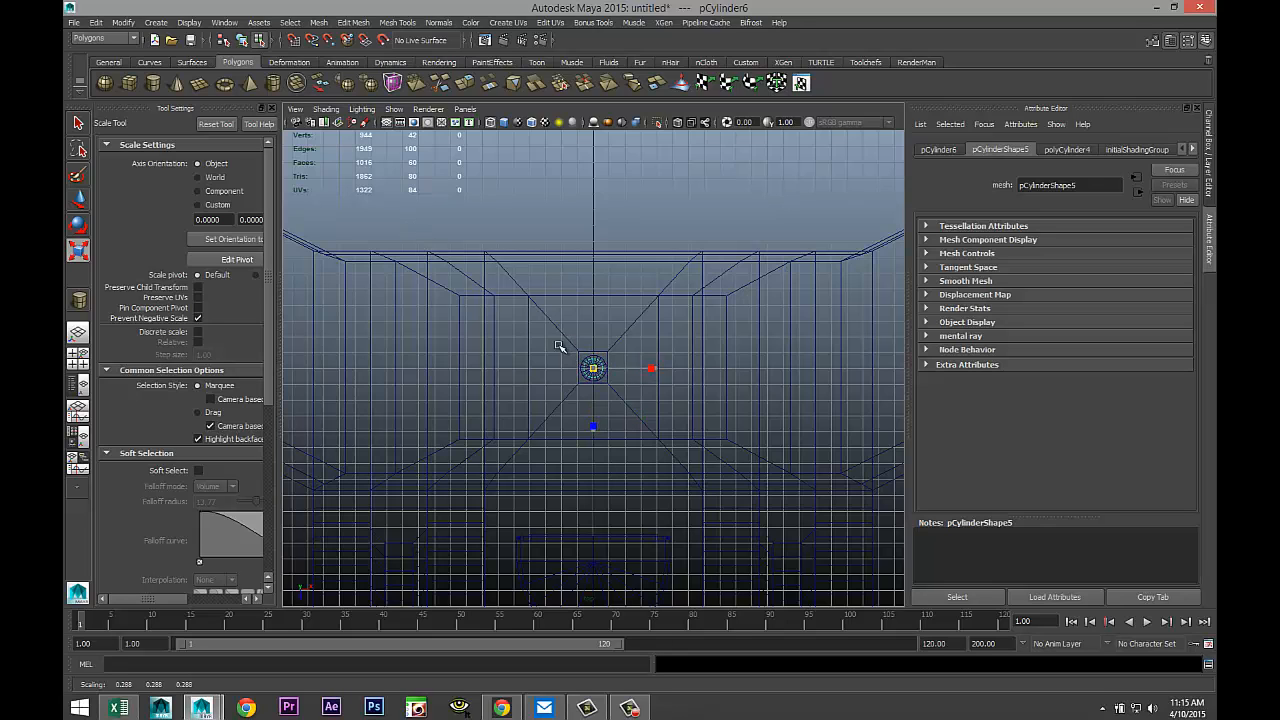
# Step: In the perspective view with wireframe display, raise the thin cylinder along Y to about 244.9, at the spire tip
pyautogui.click(78, 357)
pyautogui.press('space')
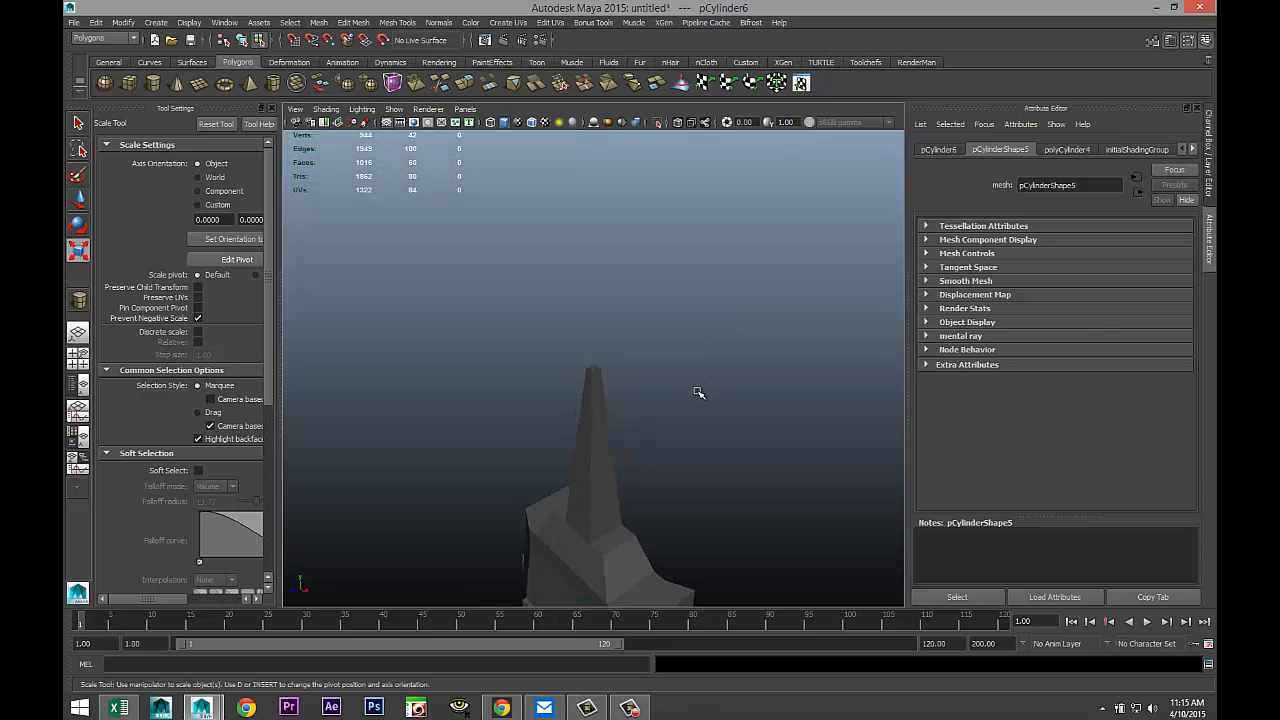
pyautogui.press('4')
pyautogui.press('f')
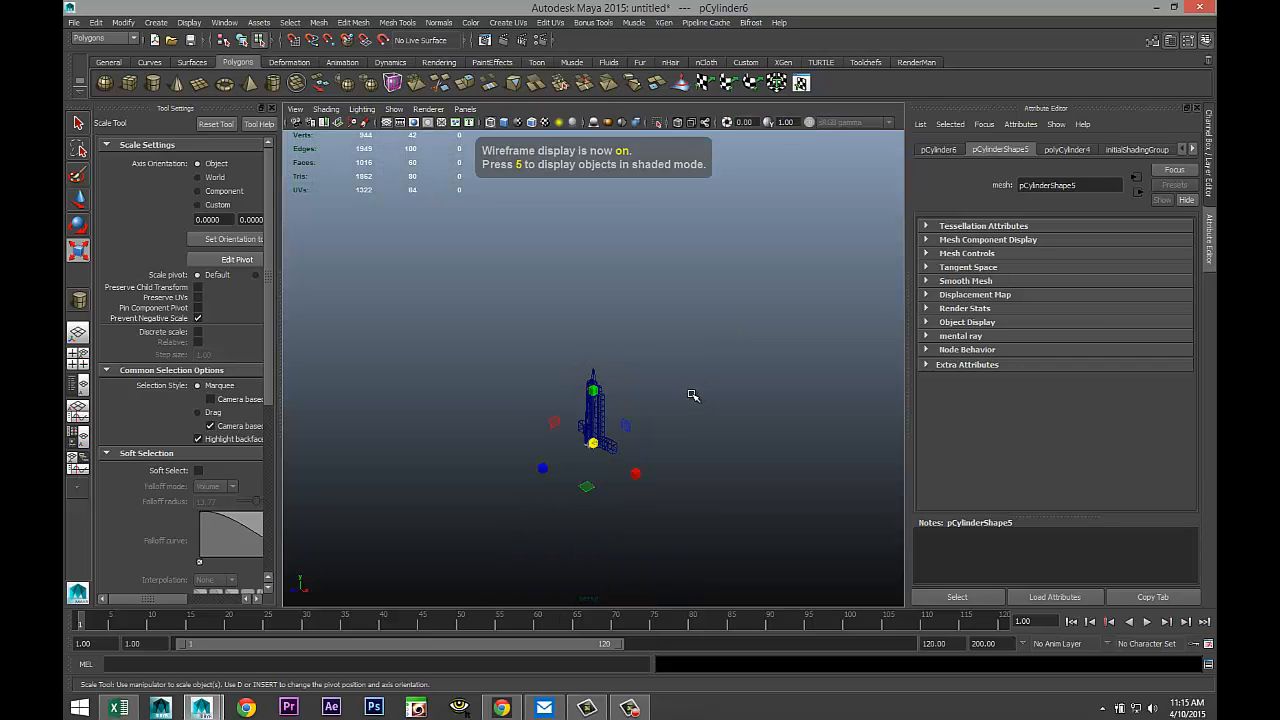
pyautogui.press('w')
pyautogui.moveTo(593, 385); pyautogui.dragTo(597, 307)
pyautogui.scroll(-5, 606, 322)
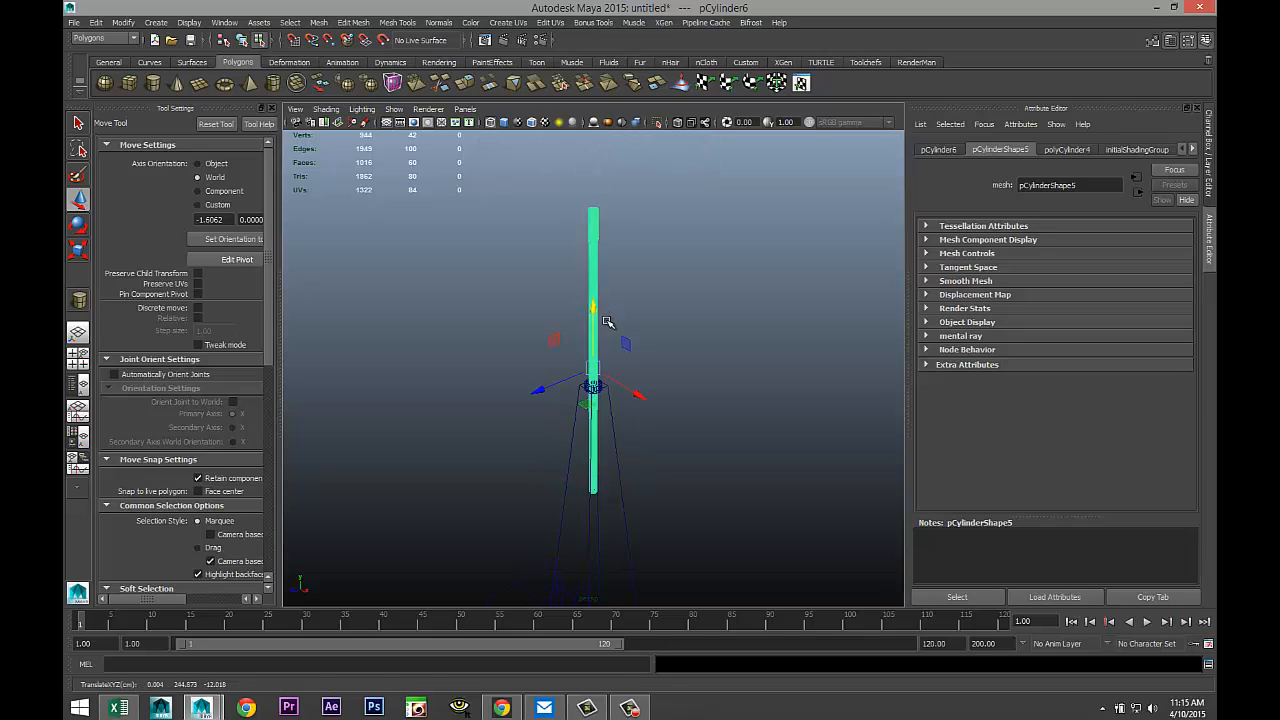
pyautogui.scroll(8, 607, 330)
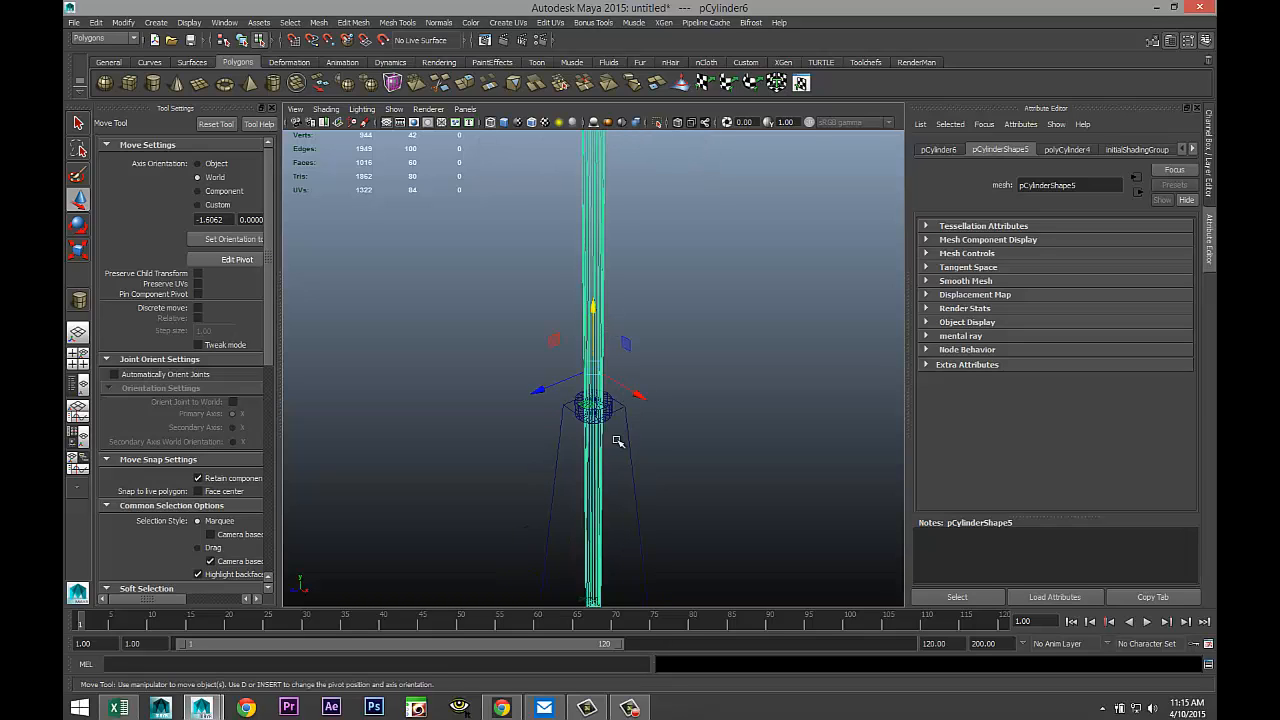
# Step: Shrink the cylinder further uniformly, restore shaded display, and raise it to about Y 250 so it stands on the spire cap
pyautogui.press('r')
pyautogui.moveTo(593, 370); pyautogui.dragTo(397, 393)
pyautogui.press('5')
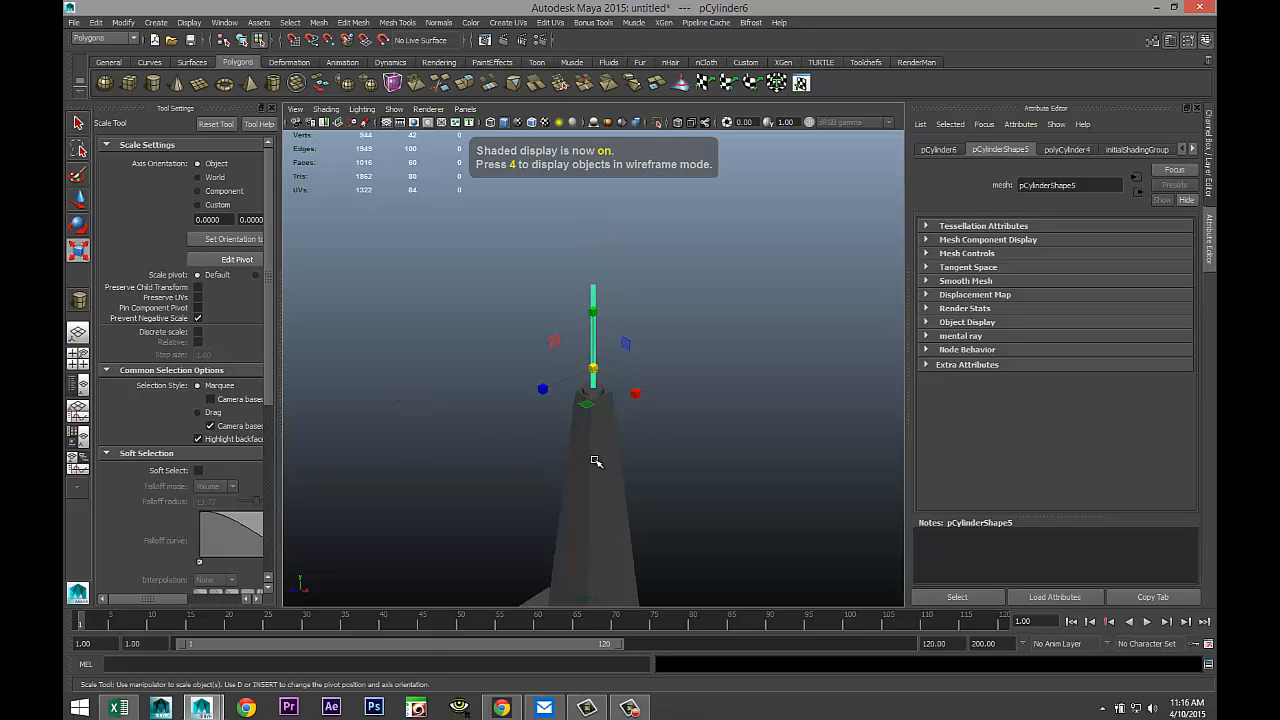
pyautogui.keyDown('alt'); pyautogui.moveTo(591, 460); pyautogui.dragTo(633, 445); pyautogui.keyUp('alt')
pyautogui.press('w')
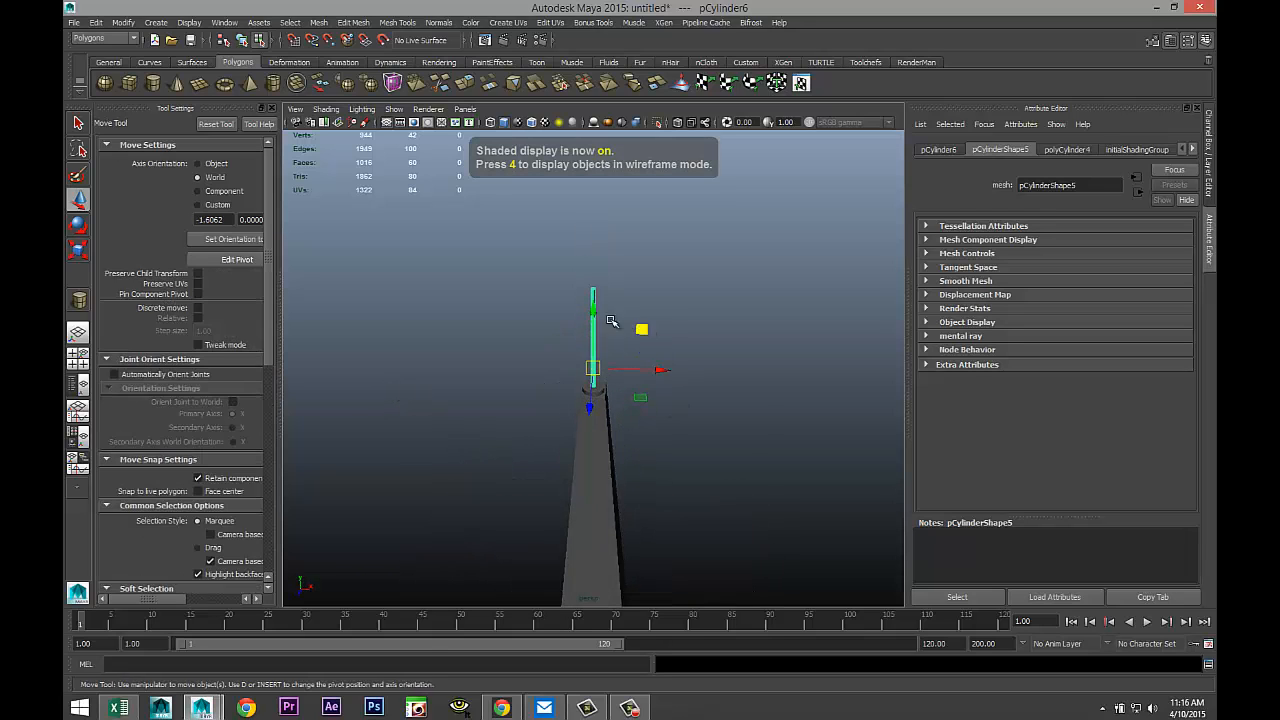
pyautogui.moveTo(596, 313); pyautogui.dragTo(603, 228)
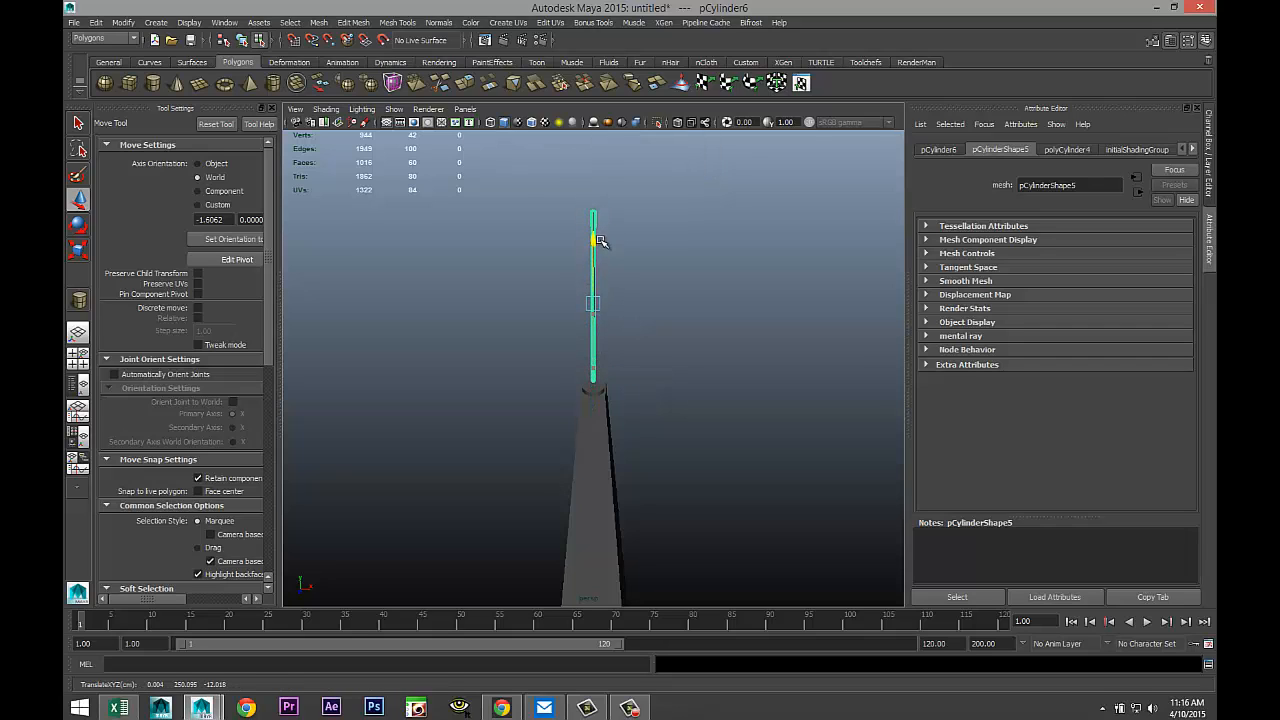
# Step: Select the antenna cylinder's top vertices, pull them upward to lengthen the antenna, and clear the selection
pyautogui.scroll(-4, 696, 327)
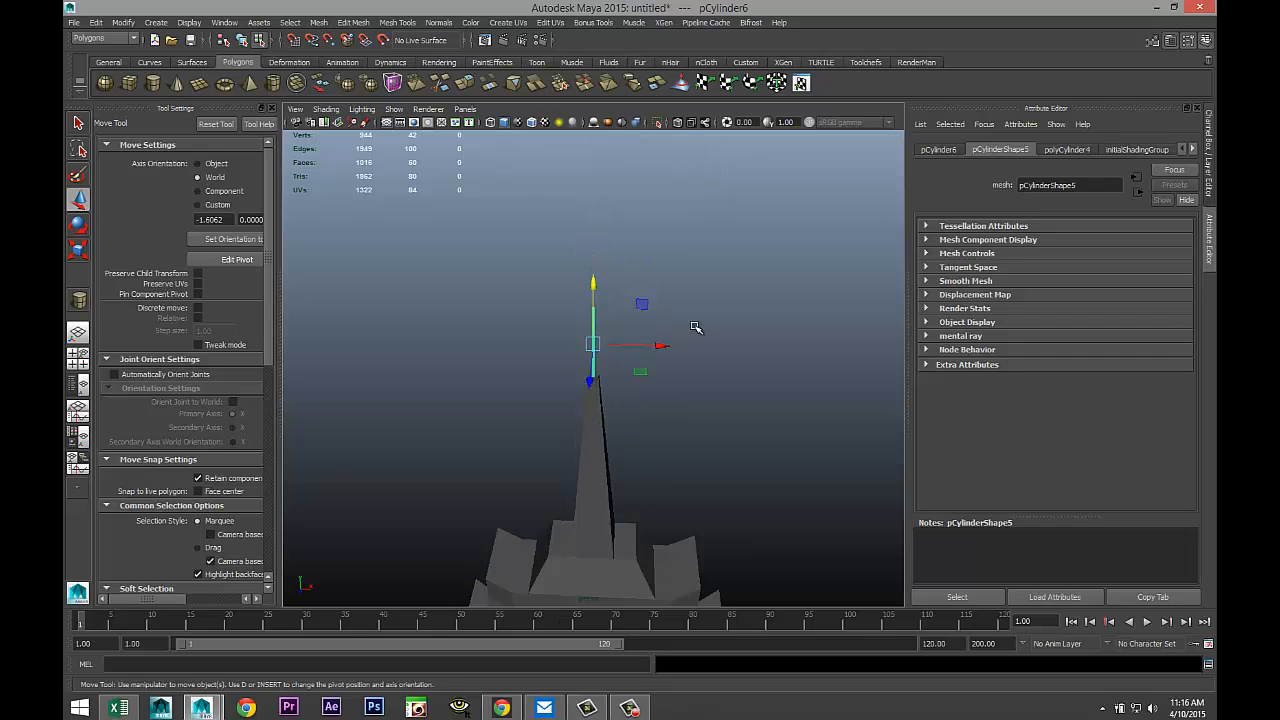
pyautogui.keyDown('alt'); pyautogui.moveTo(697, 340); pyautogui.dragTo(712, 400, button='middle'); pyautogui.keyUp('alt')
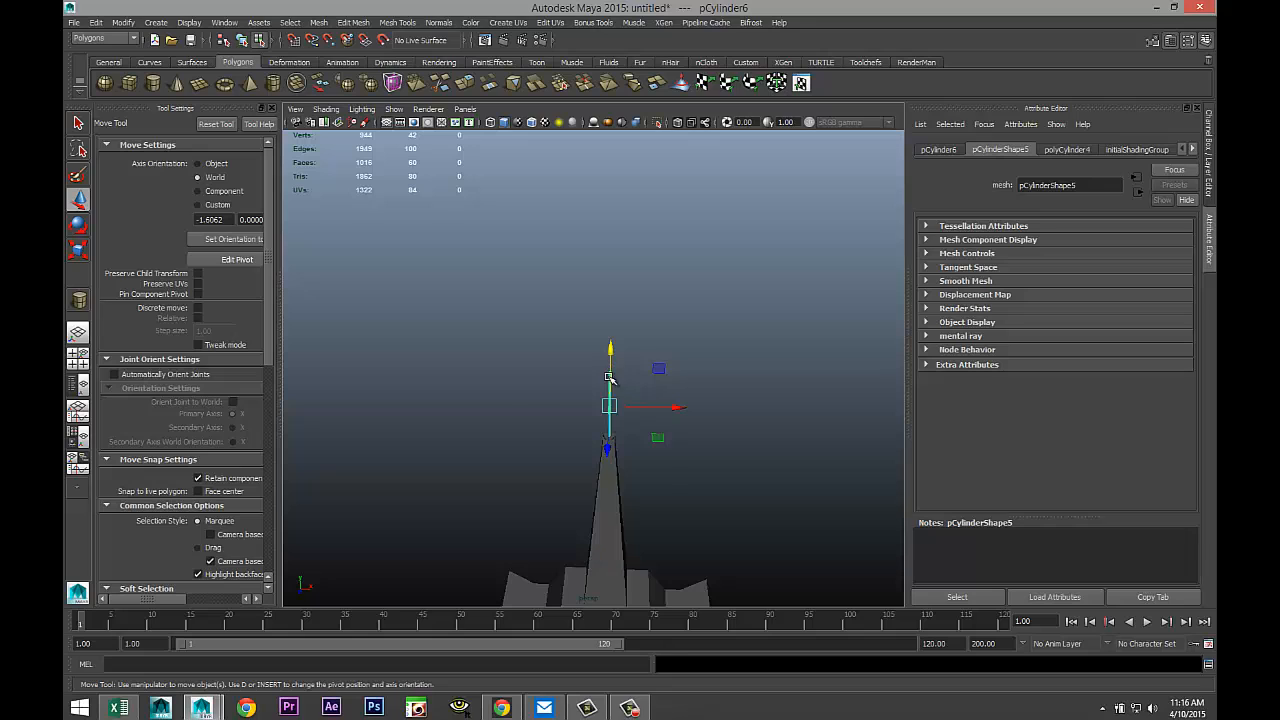
pyautogui.moveTo(609, 377); pyautogui.dragTo(560, 377, button='right')
pyautogui.moveTo(578, 347); pyautogui.dragTo(657, 393)
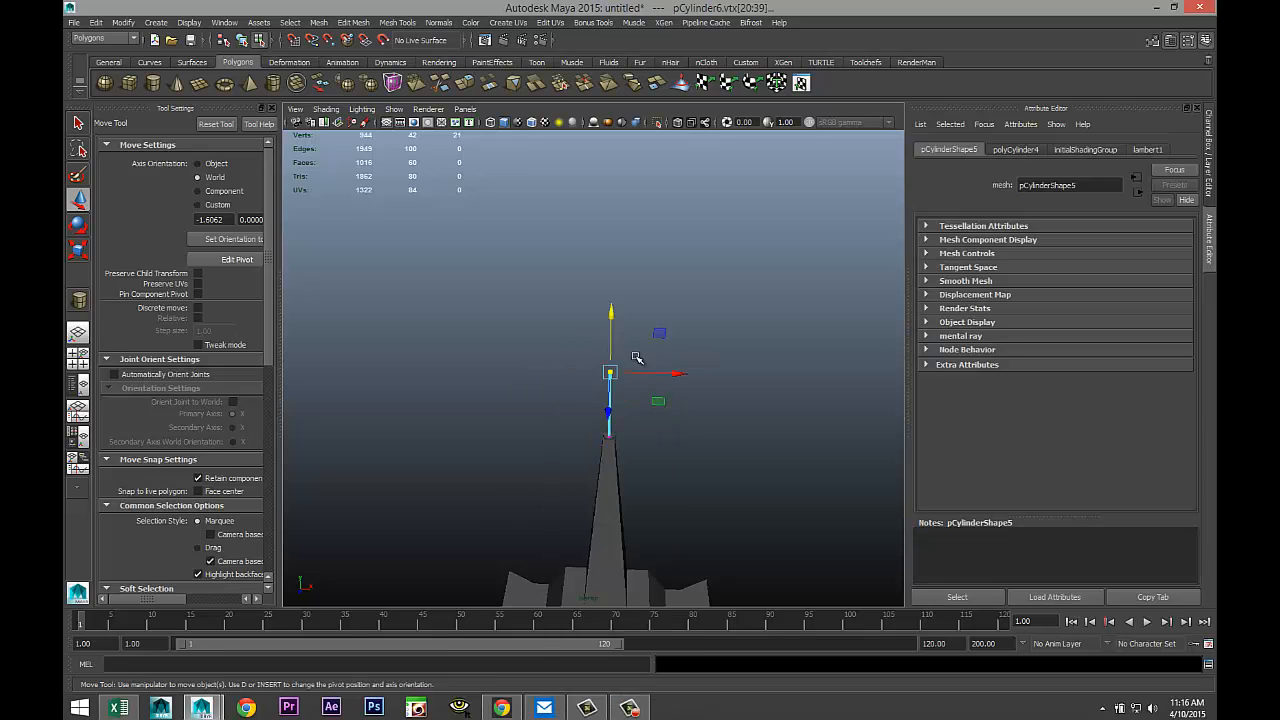
pyautogui.moveTo(613, 316); pyautogui.dragTo(614, 214)
pyautogui.keyDown('alt'); pyautogui.moveTo(718, 334); pyautogui.dragTo(726, 370); pyautogui.keyUp('alt')
pyautogui.click(726, 370)
# Step: Hide the tool settings and show the main tower mesh's vertices for component editing
pyautogui.keyDown('alt'); pyautogui.moveTo(760, 411); pyautogui.dragTo(702, 422); pyautogui.keyUp('alt')
pyautogui.scroll(4, 740, 461)
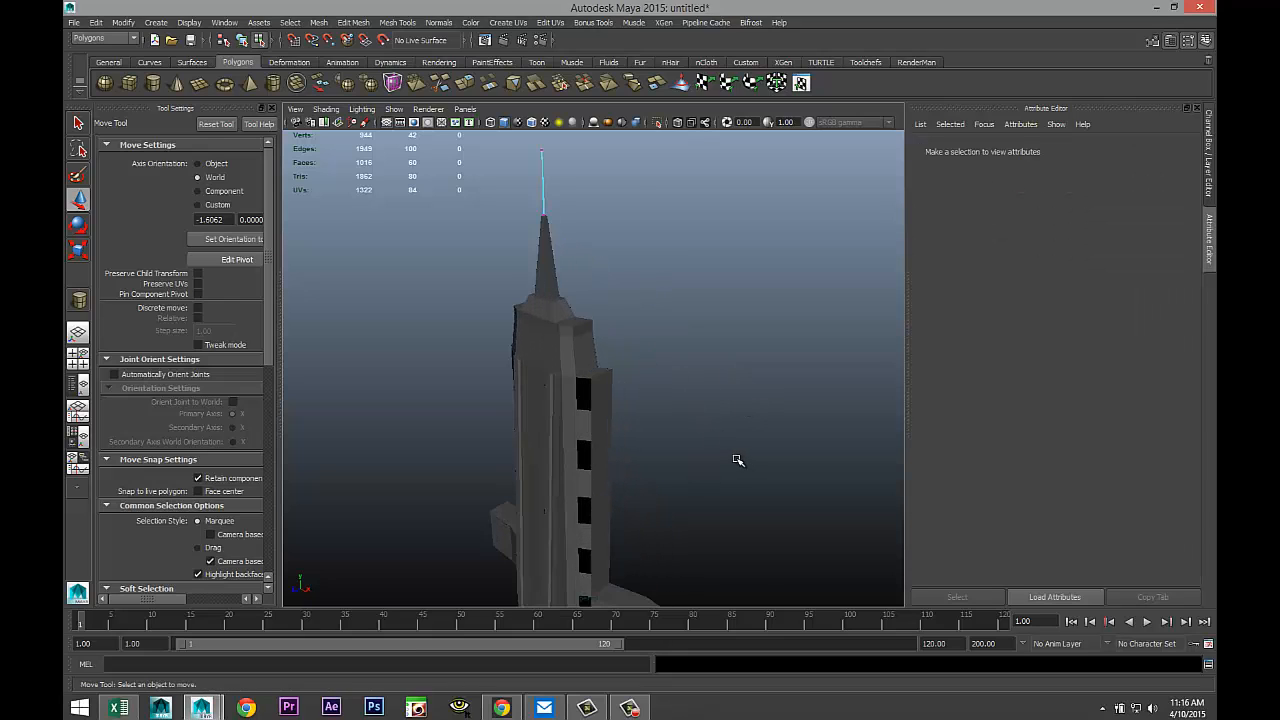
pyautogui.keyDown('alt'); pyautogui.moveTo(738, 460); pyautogui.dragTo(723, 409, button='middle'); pyautogui.keyUp('alt')
pyautogui.keyDown('alt'); pyautogui.moveTo(714, 437); pyautogui.dragTo(760, 440); pyautogui.keyUp('alt')
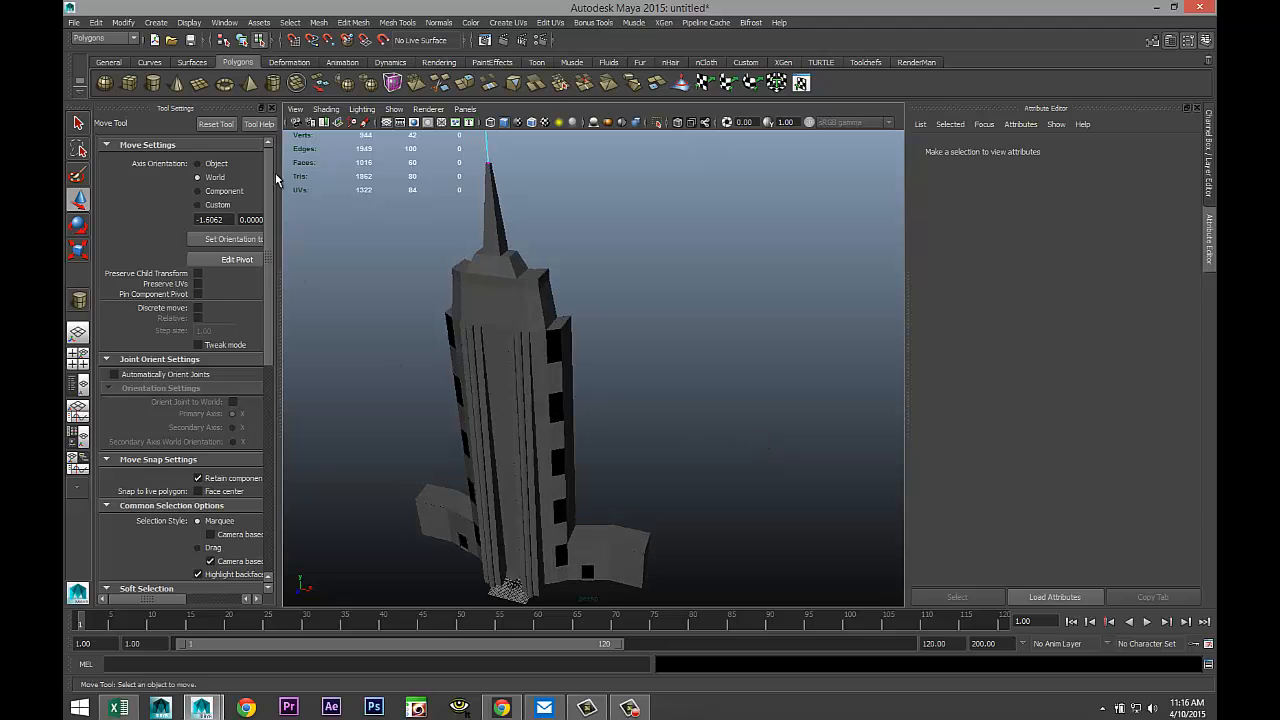
pyautogui.click(271, 111)
pyautogui.scroll(-3, 560, 410)
pyautogui.scroll(3, 577, 423)
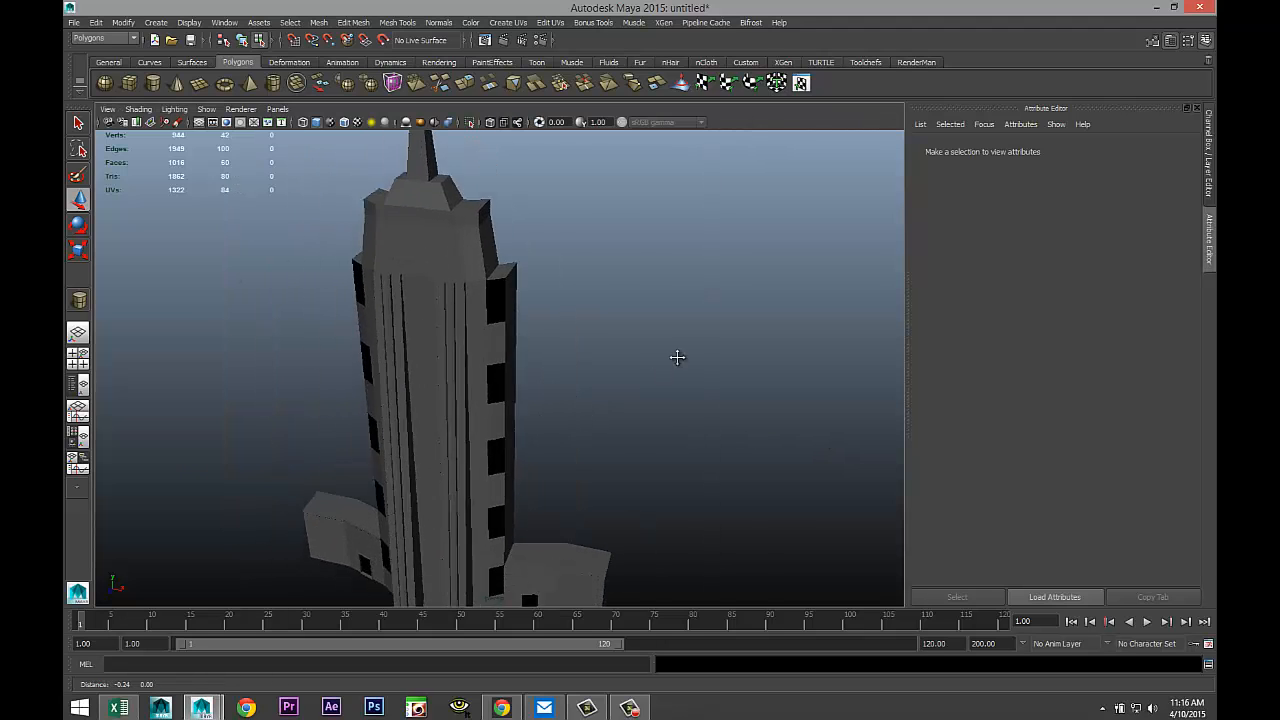
pyautogui.scroll(6, 677, 357)
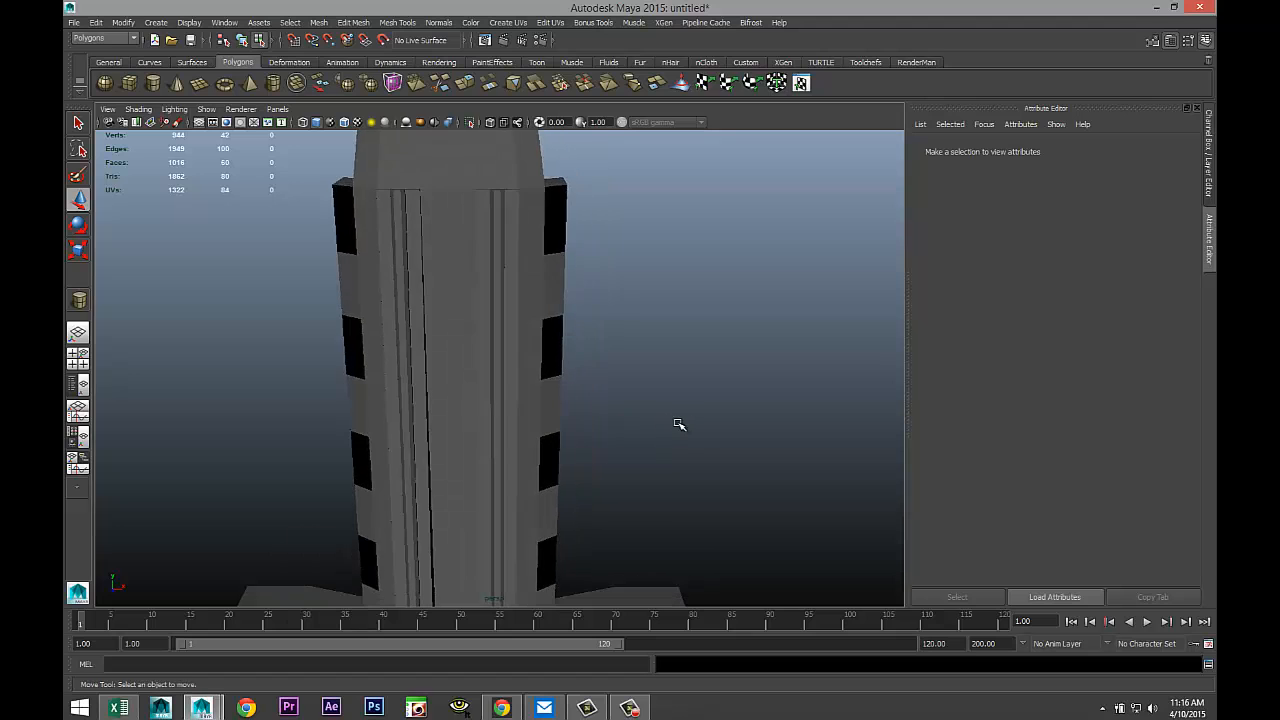
pyautogui.scroll(-5, 680, 415)
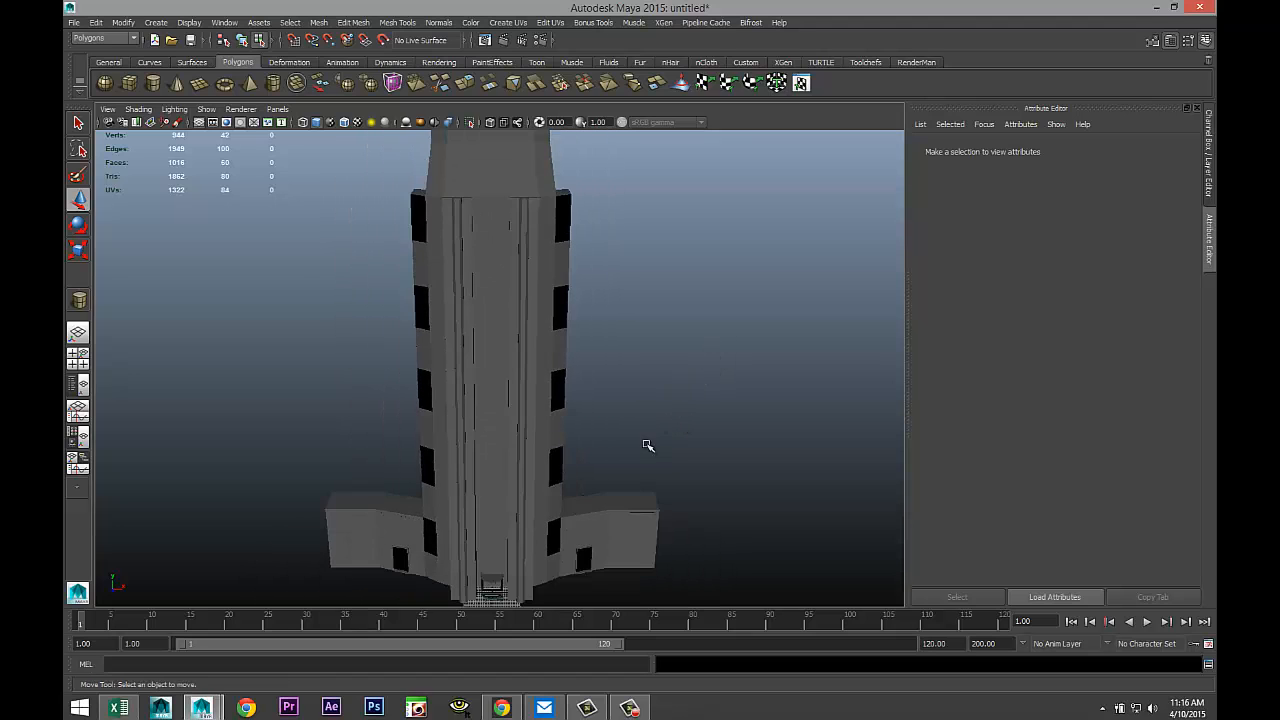
pyautogui.scroll(4, 665, 420)
pyautogui.click(553, 460)
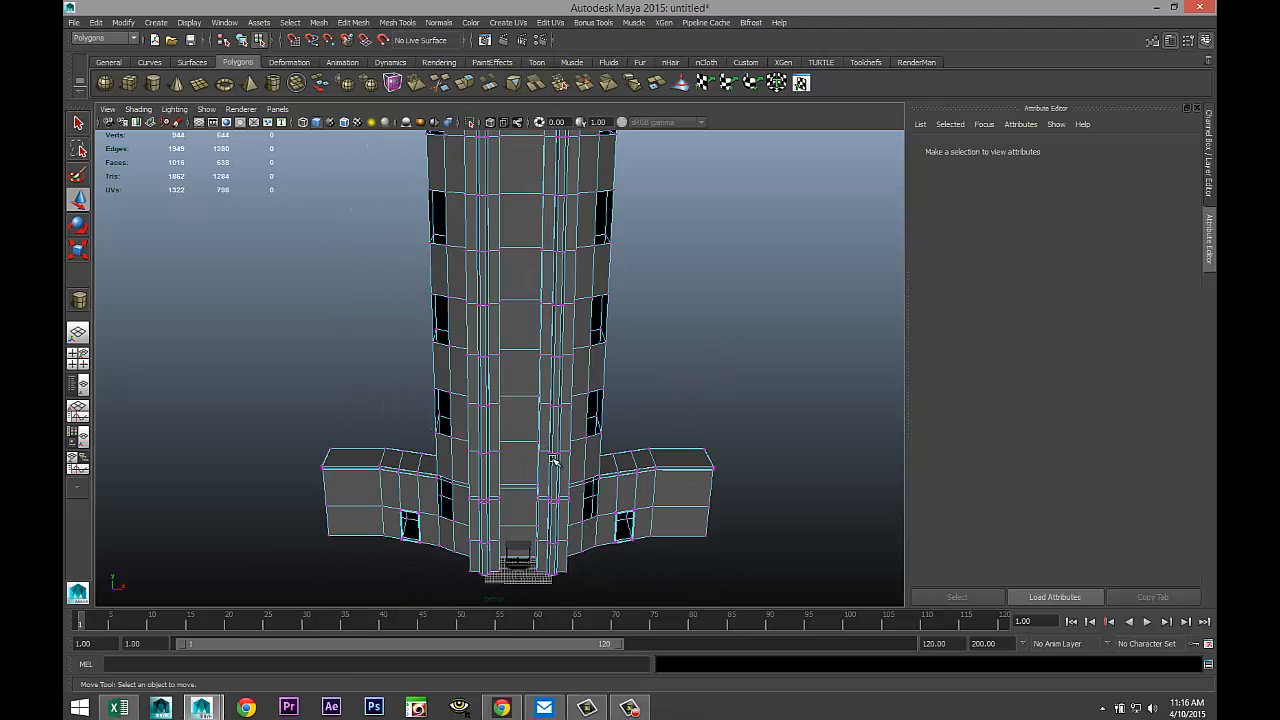
# Step: Assign the existing black material to the vertical strip of faces up the tower's front centre, from the entrance to the shaft's top
pyautogui.scroll(4, 620, 480)
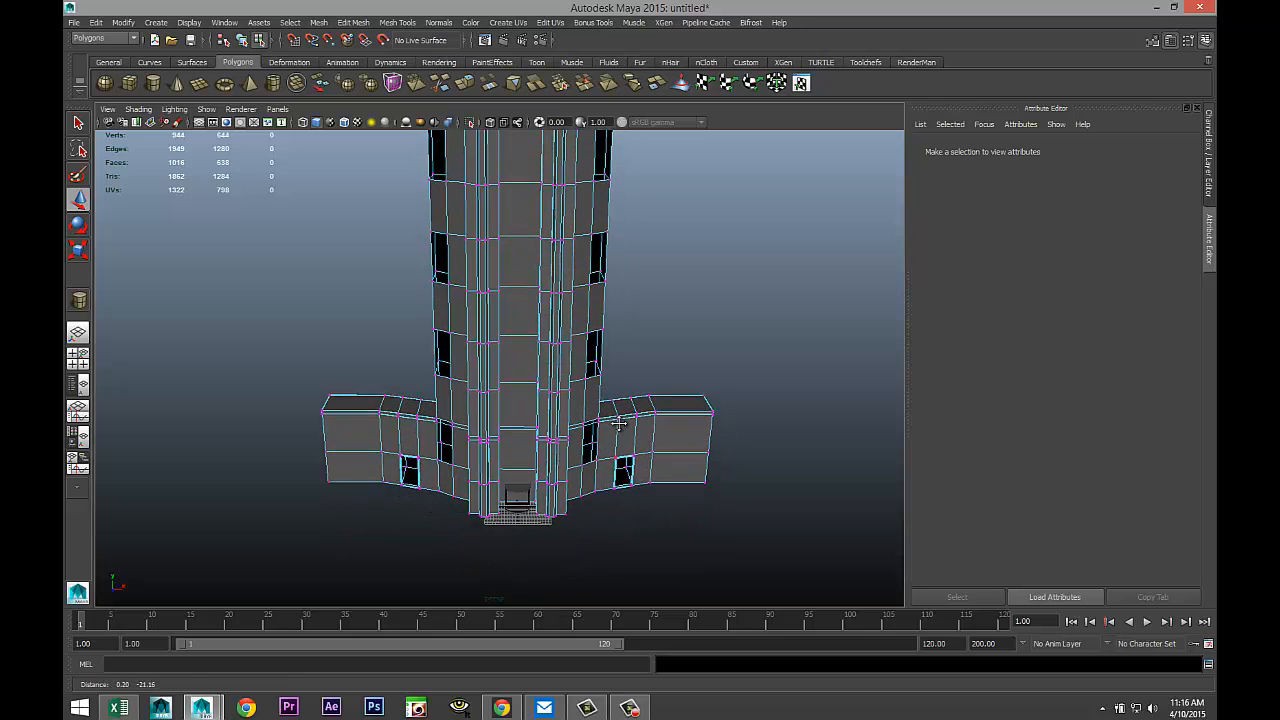
pyautogui.scroll(2, 609, 451)
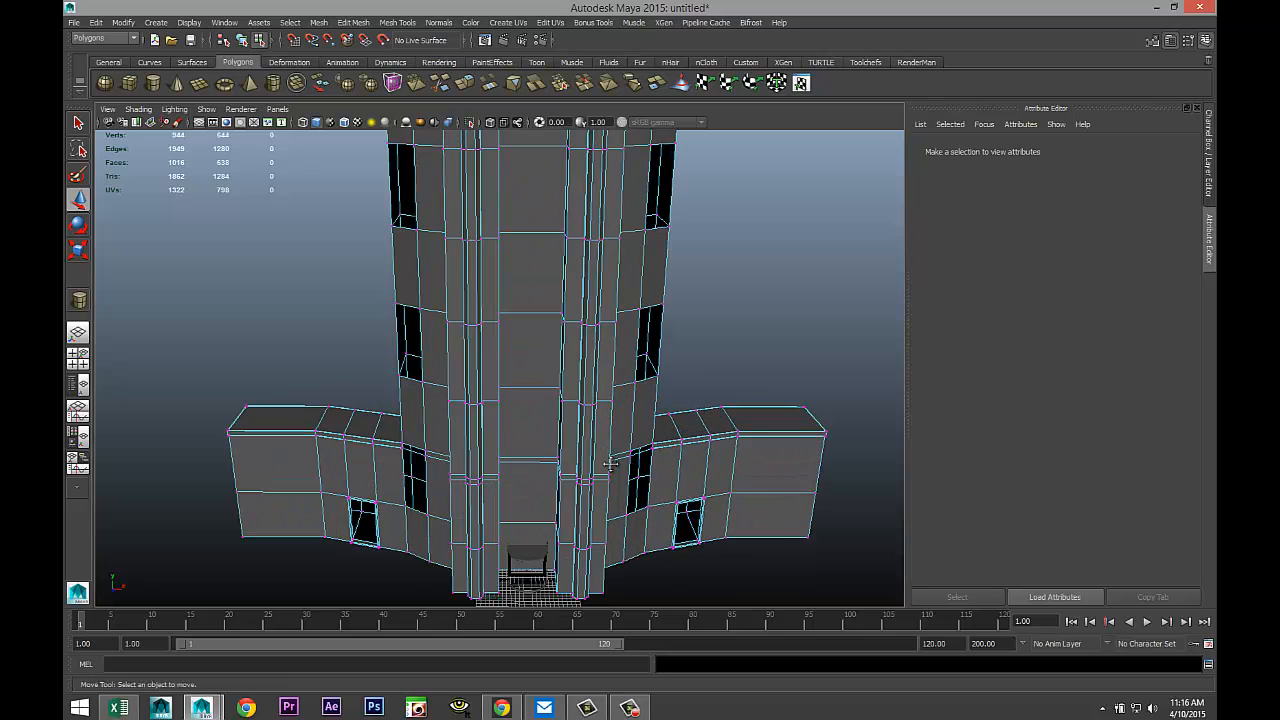
pyautogui.keyDown('alt'); pyautogui.moveTo(610, 465); pyautogui.dragTo(594, 468); pyautogui.keyUp('alt')
pyautogui.keyDown('shift'); pyautogui.moveTo(545, 396); pyautogui.dragTo(545, 412, button='right'); pyautogui.keyUp('shift')
pyautogui.click(559, 509)
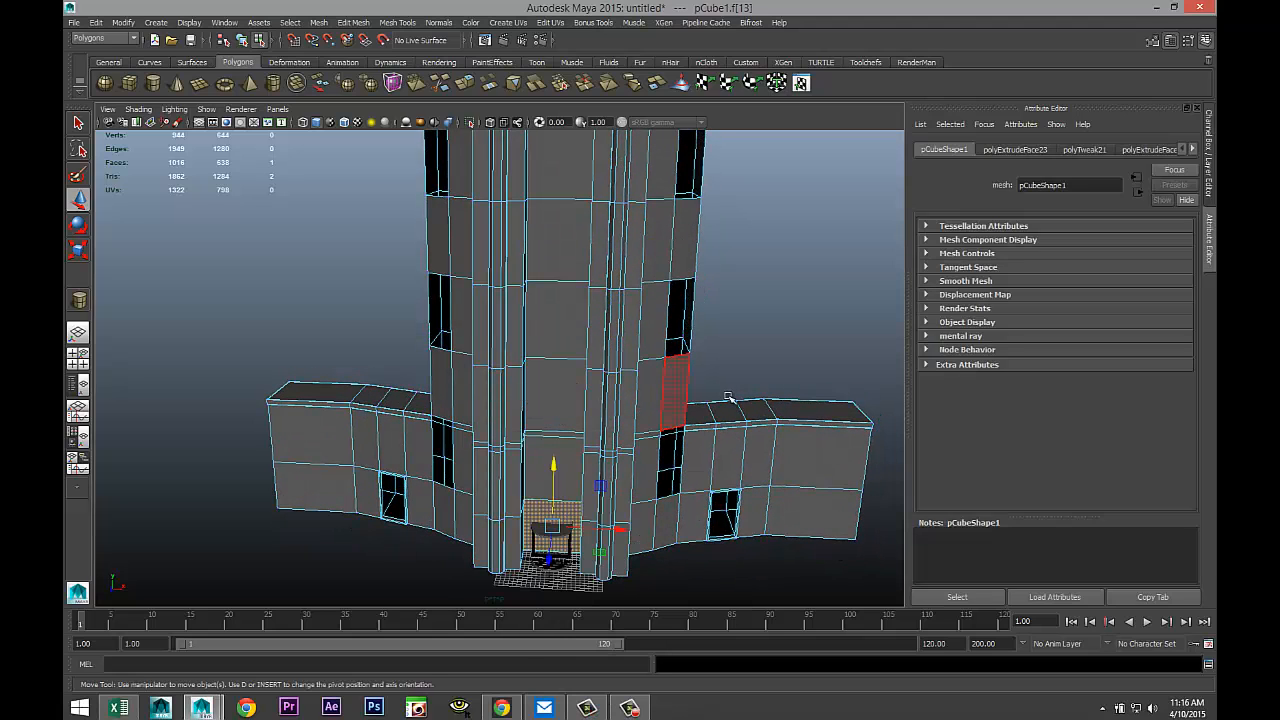
pyautogui.keyDown('alt'); pyautogui.moveTo(729, 455); pyautogui.dragTo(723, 568, button='middle'); pyautogui.keyUp('alt')
pyautogui.keyDown('alt'); pyautogui.moveTo(727, 377); pyautogui.dragTo(714, 571, button='right'); pyautogui.keyUp('alt')
pyautogui.keyDown('alt'); pyautogui.moveTo(742, 359); pyautogui.dragTo(732, 538, button='right'); pyautogui.keyUp('alt')
pyautogui.keyDown('alt'); pyautogui.moveTo(733, 538); pyautogui.dragTo(732, 554, button='middle'); pyautogui.keyUp('alt')
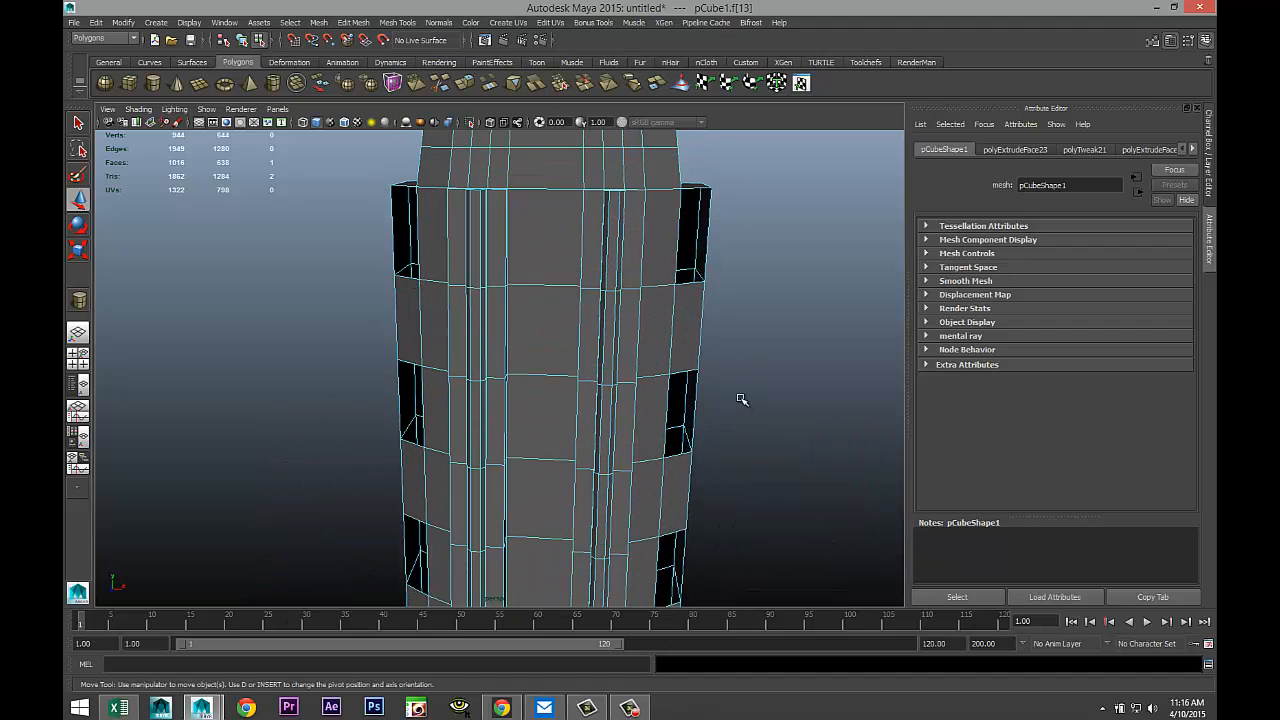
pyautogui.keyDown('alt'); pyautogui.moveTo(743, 399); pyautogui.dragTo(734, 467, button='middle'); pyautogui.keyUp('alt')
pyautogui.doubleClick(549, 325)
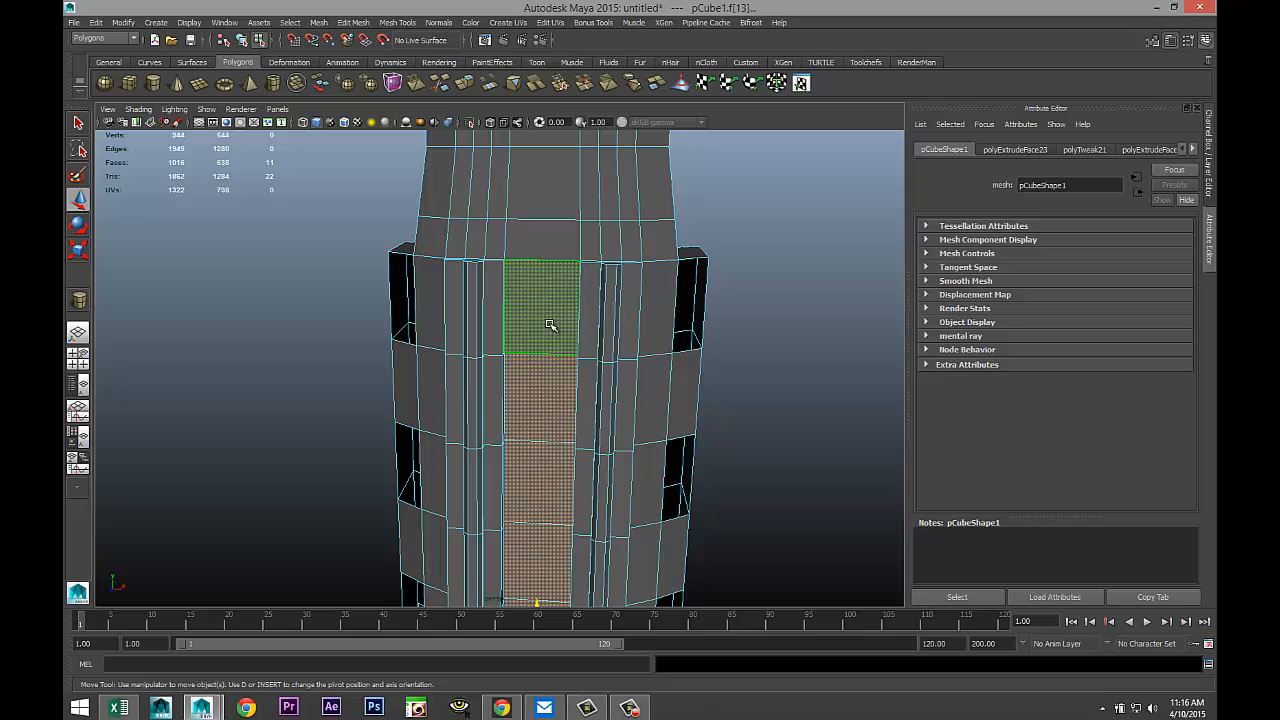
pyautogui.rightClick(544, 293)
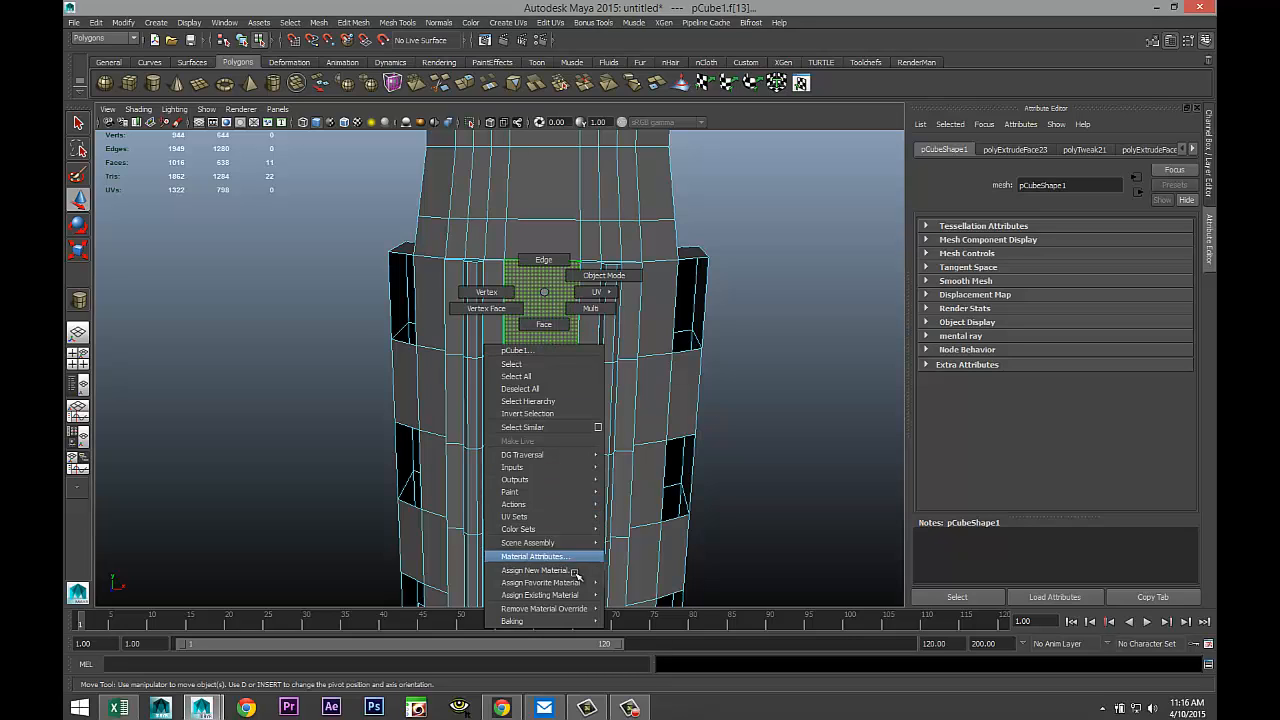
pyautogui.moveTo(580, 594)
pyautogui.click(649, 607)
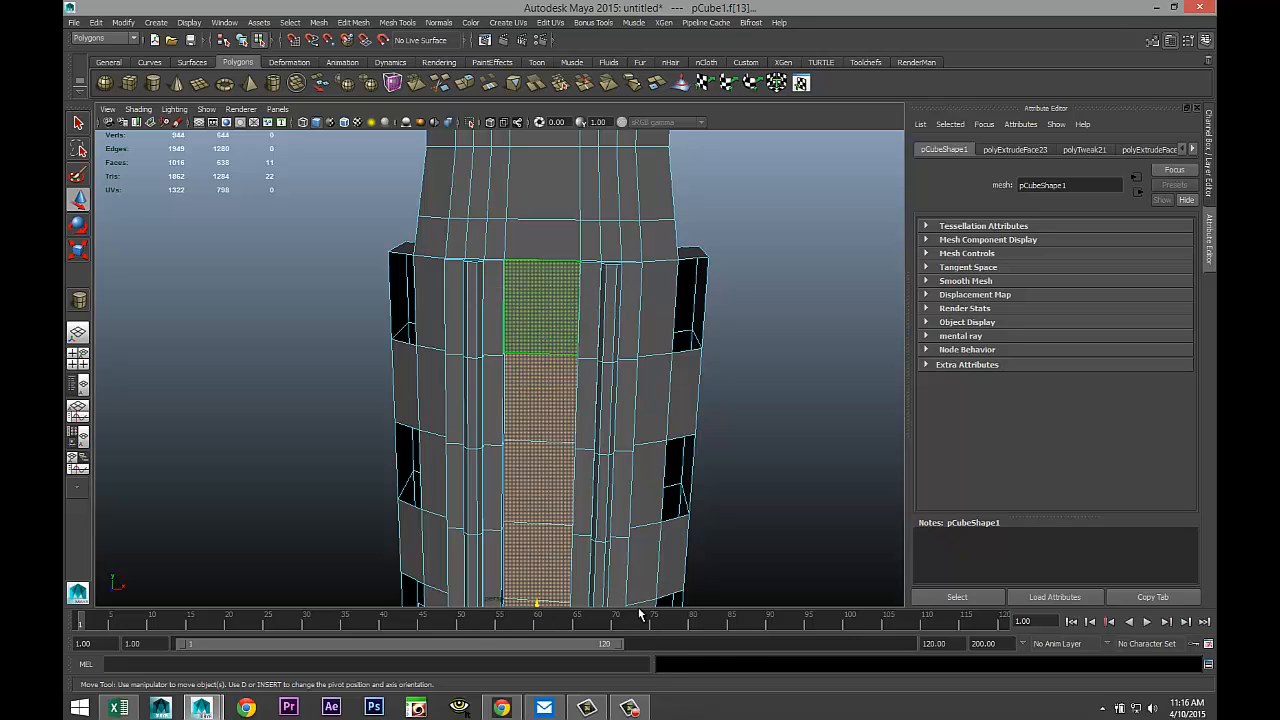
pyautogui.click(790, 410)
# Step: Examine the black front strip on the whole tower and close up from several angles
pyautogui.scroll(-6, 756, 416)
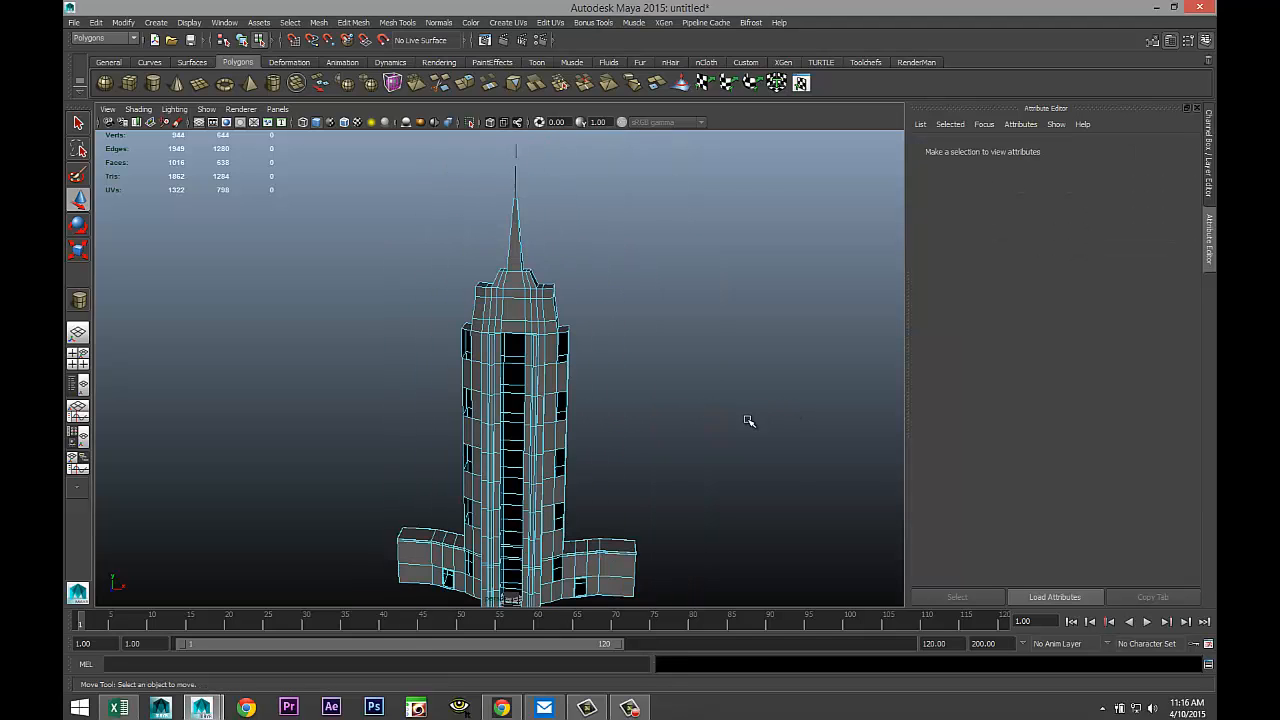
pyautogui.keyDown('alt'); pyautogui.moveTo(673, 481); pyautogui.dragTo(688, 392, button='middle'); pyautogui.keyUp('alt')
pyautogui.scroll(2, 681, 399)
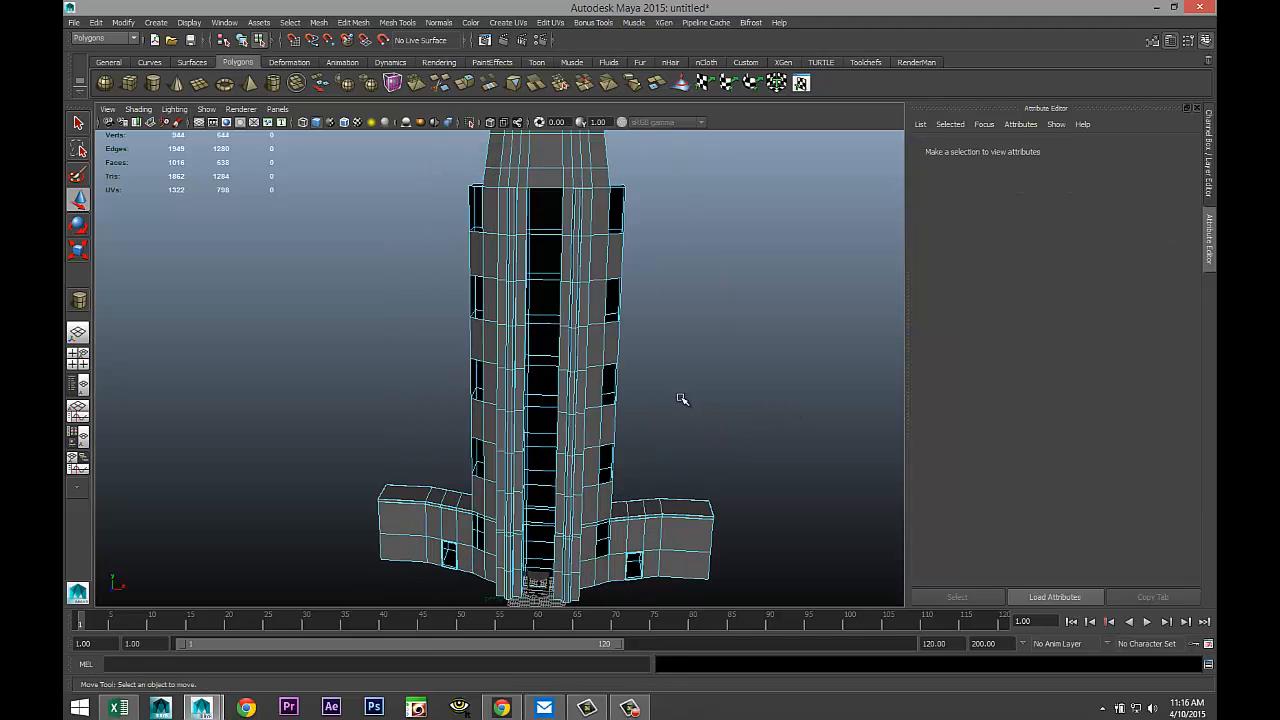
pyautogui.keyDown('alt'); pyautogui.moveTo(699, 427); pyautogui.dragTo(674, 400); pyautogui.keyUp('alt')
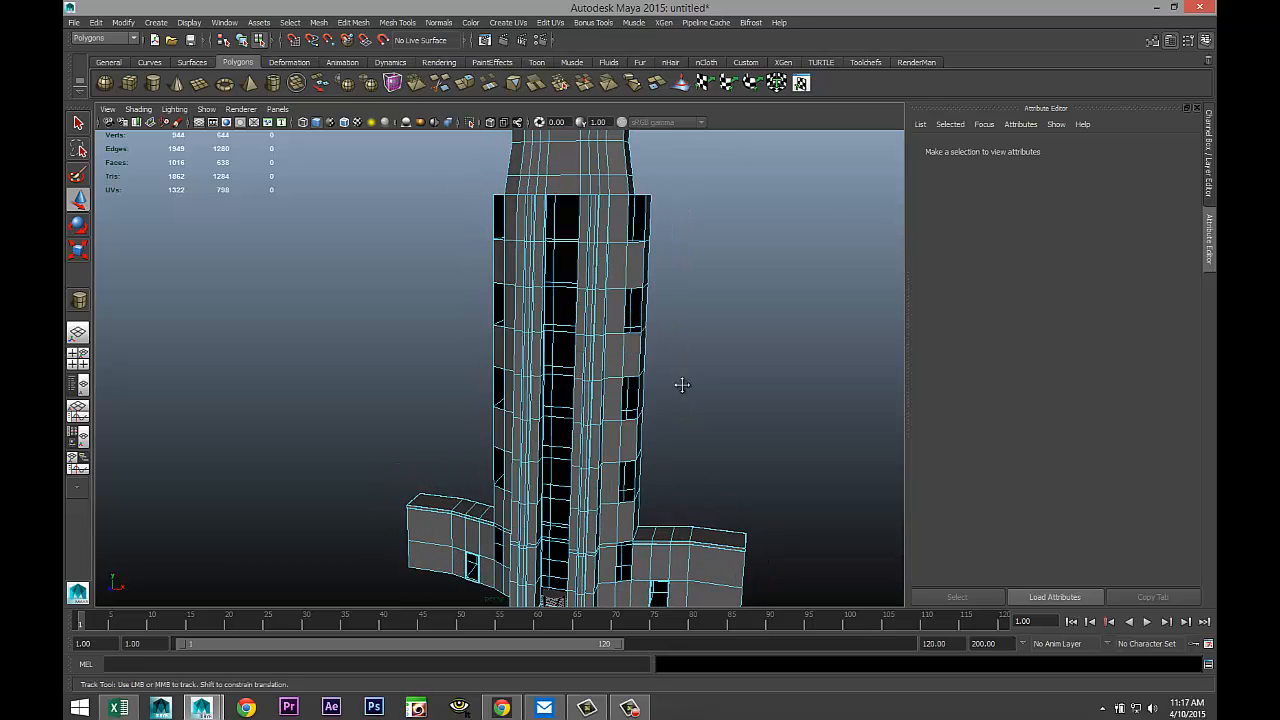
pyautogui.keyDown('alt'); pyautogui.moveTo(680, 383); pyautogui.dragTo(670, 440, button='right'); pyautogui.keyUp('alt')
pyautogui.scroll(3, 690, 433)
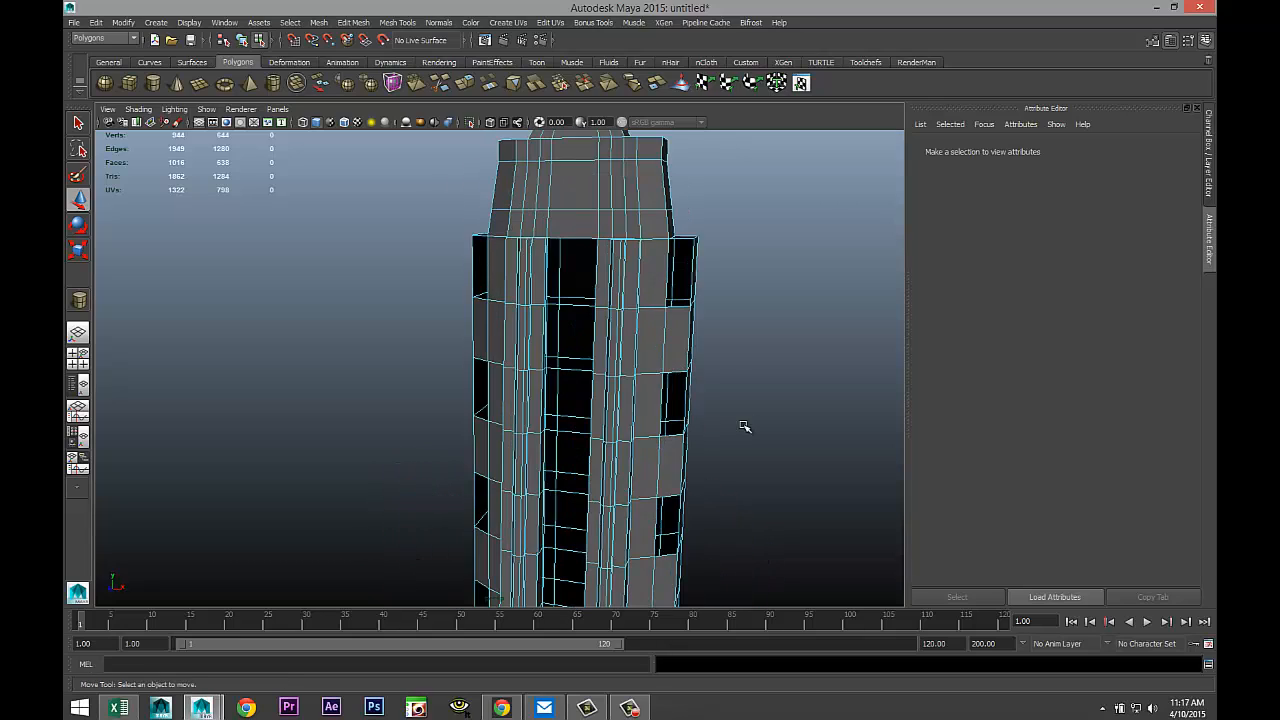
pyautogui.keyDown('alt'); pyautogui.moveTo(752, 428); pyautogui.dragTo(723, 450); pyautogui.keyUp('alt')
pyautogui.scroll(-10, 743, 450)
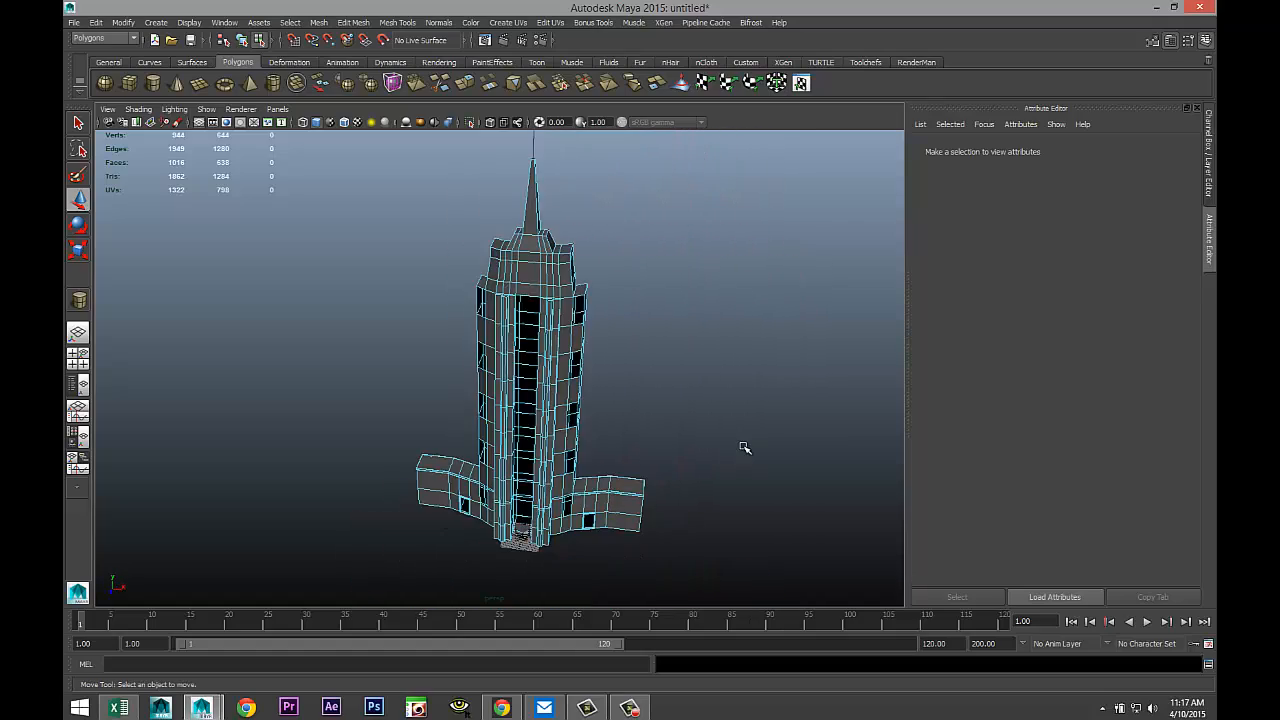
# Step: Try to combine the tower with all of its faces selected, and clear the selection
pyautogui.moveTo(409, 184); pyautogui.dragTo(695, 587)
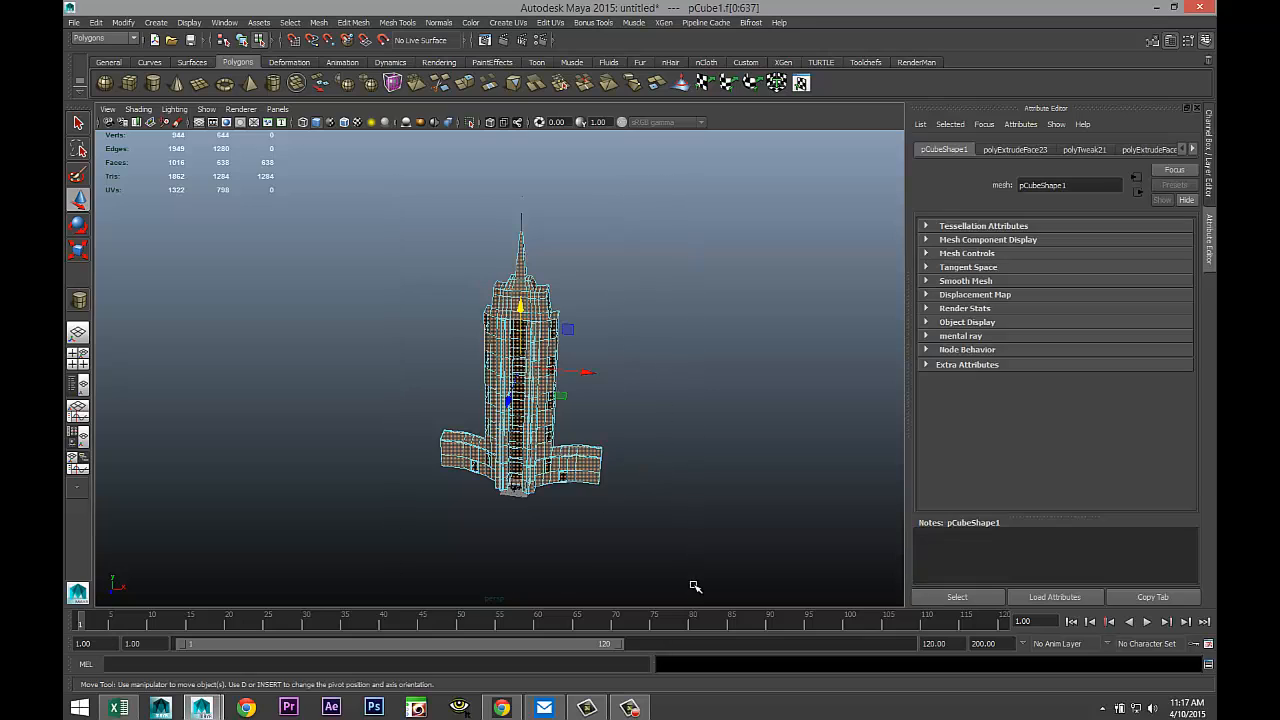
pyautogui.click(317, 24)
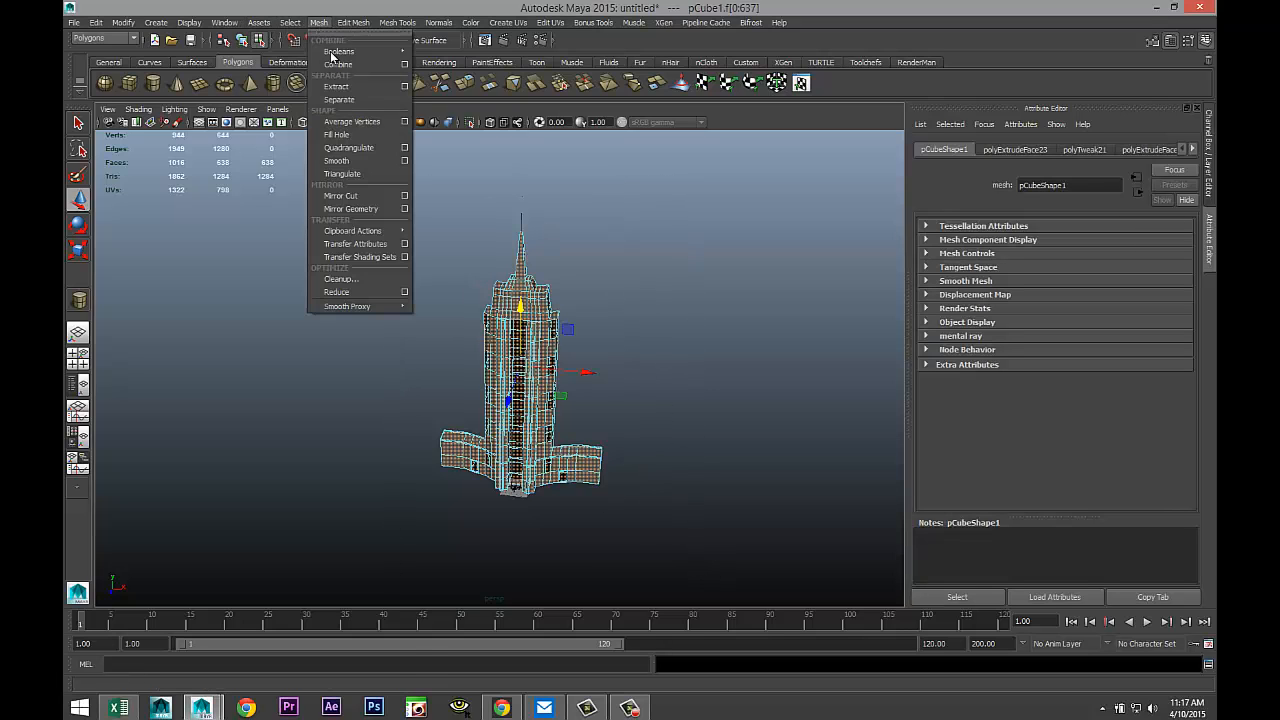
pyautogui.click(348, 60)
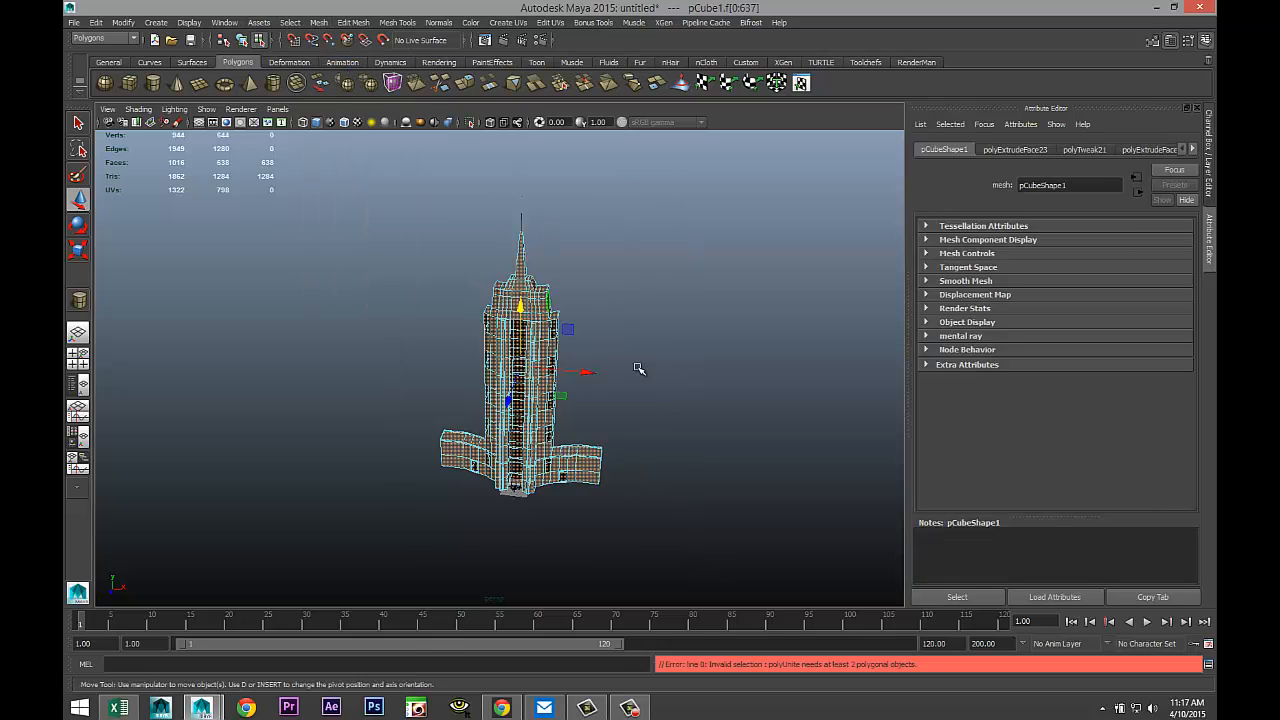
pyautogui.click(675, 423)
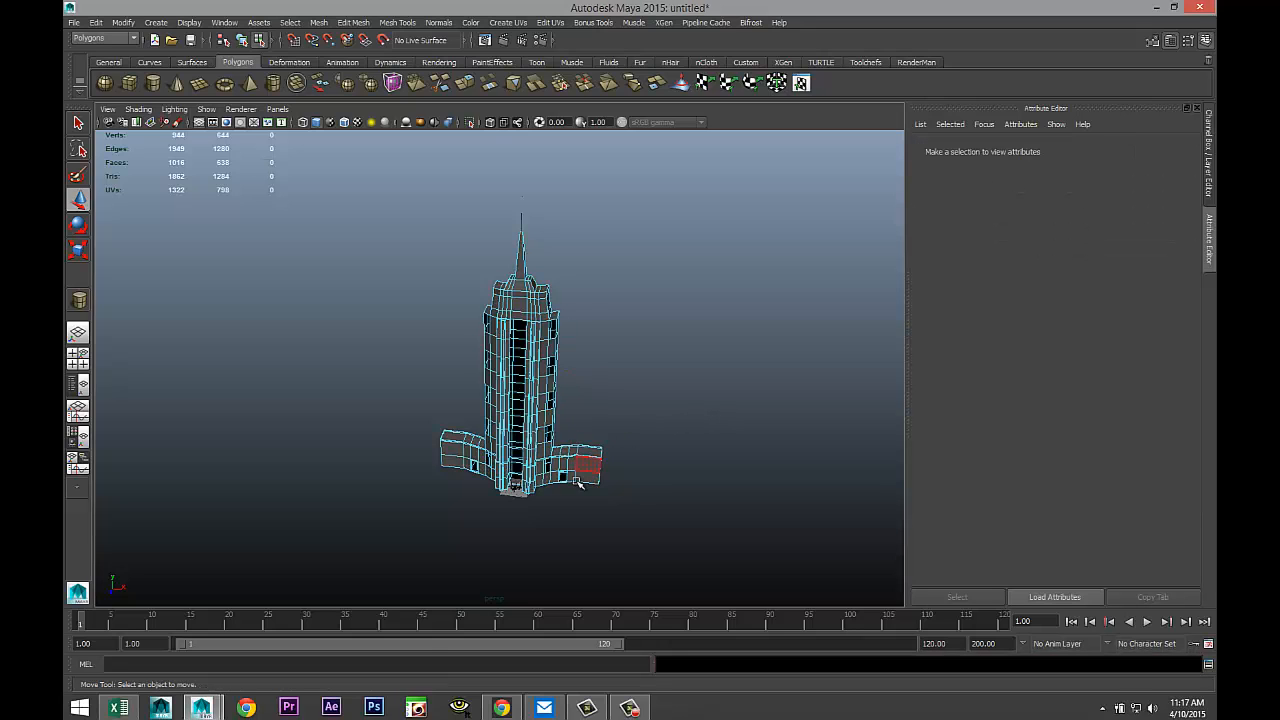
# Step: Return the tower mesh to object mode, combine all parts of the building into one mesh, and clear the selection
pyautogui.scroll(3, 565, 520)
pyautogui.scroll(3, 605, 515)
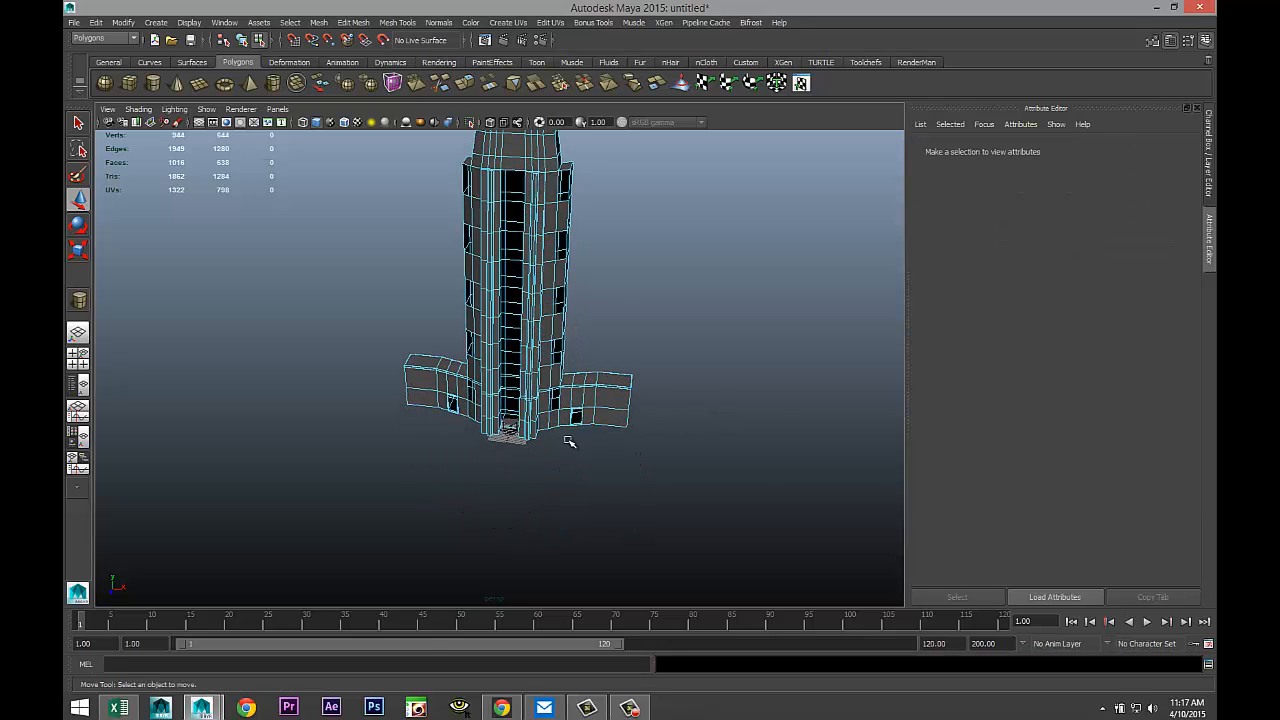
pyautogui.scroll(4, 569, 437)
pyautogui.click(520, 485)
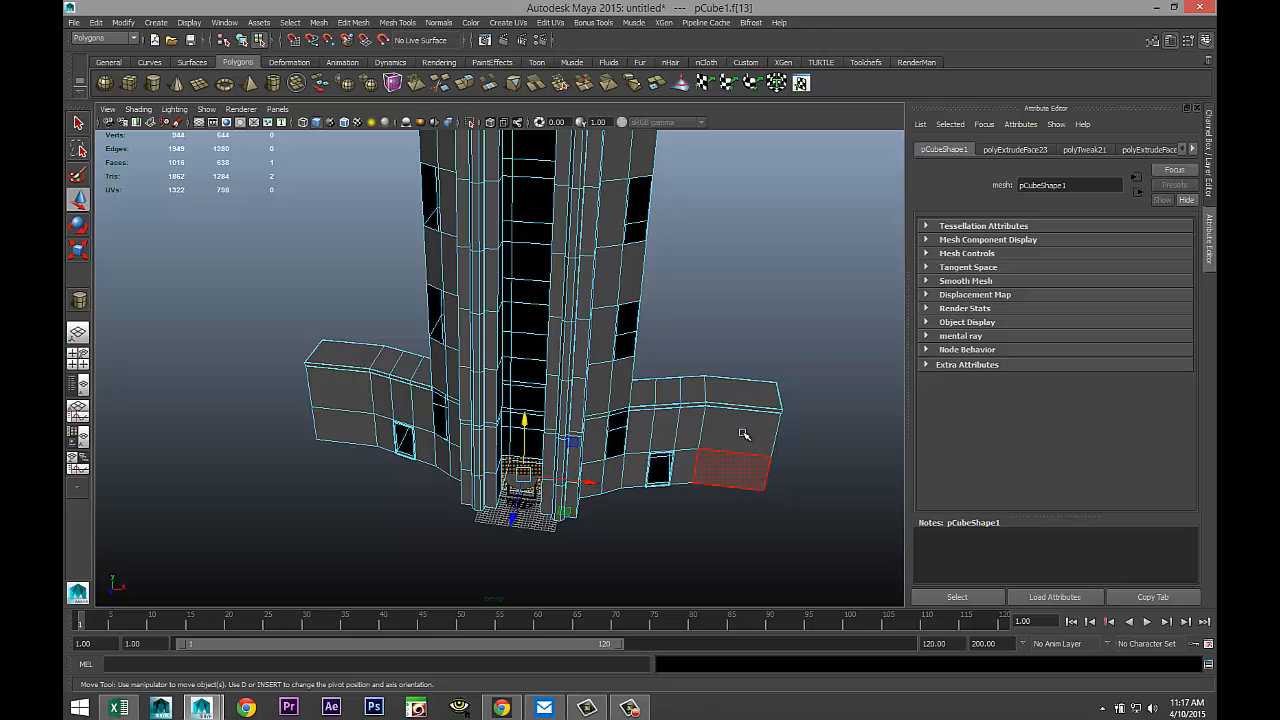
pyautogui.moveTo(752, 382); pyautogui.dragTo(797, 365, button='right')
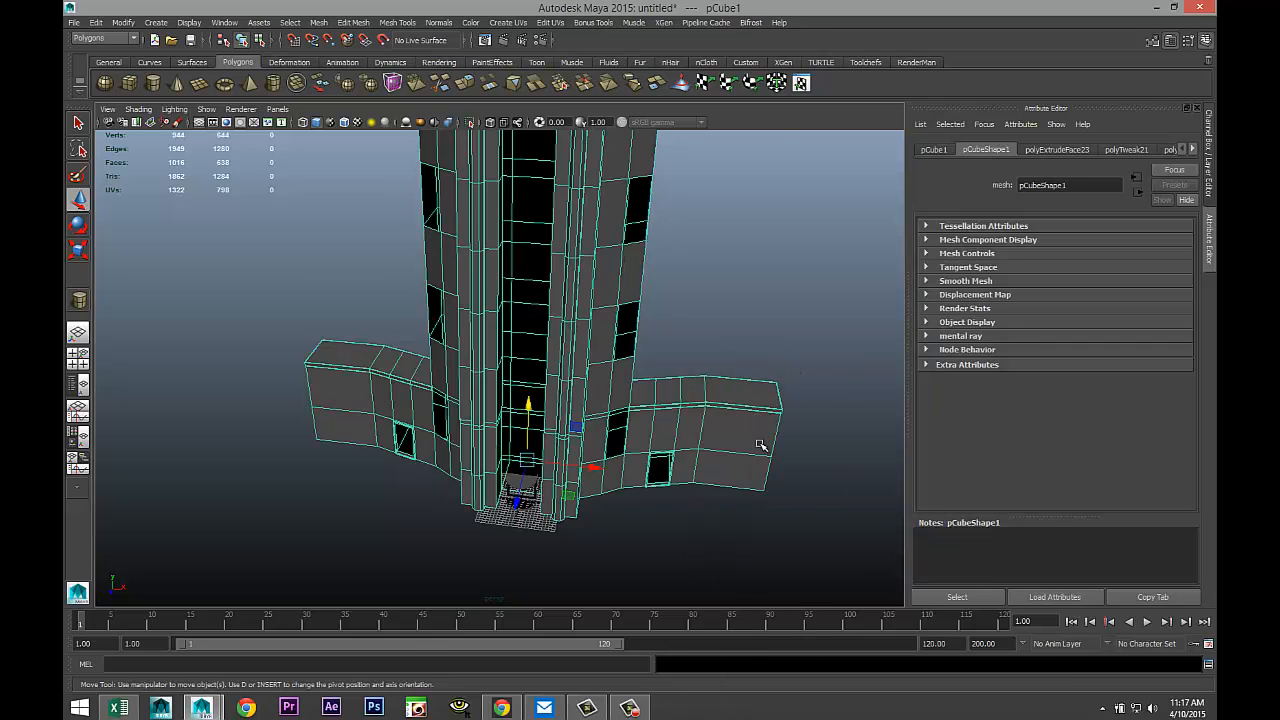
pyautogui.scroll(-5, 745, 456)
pyautogui.moveTo(457, 179); pyautogui.dragTo(656, 522)
pyautogui.click(317, 22)
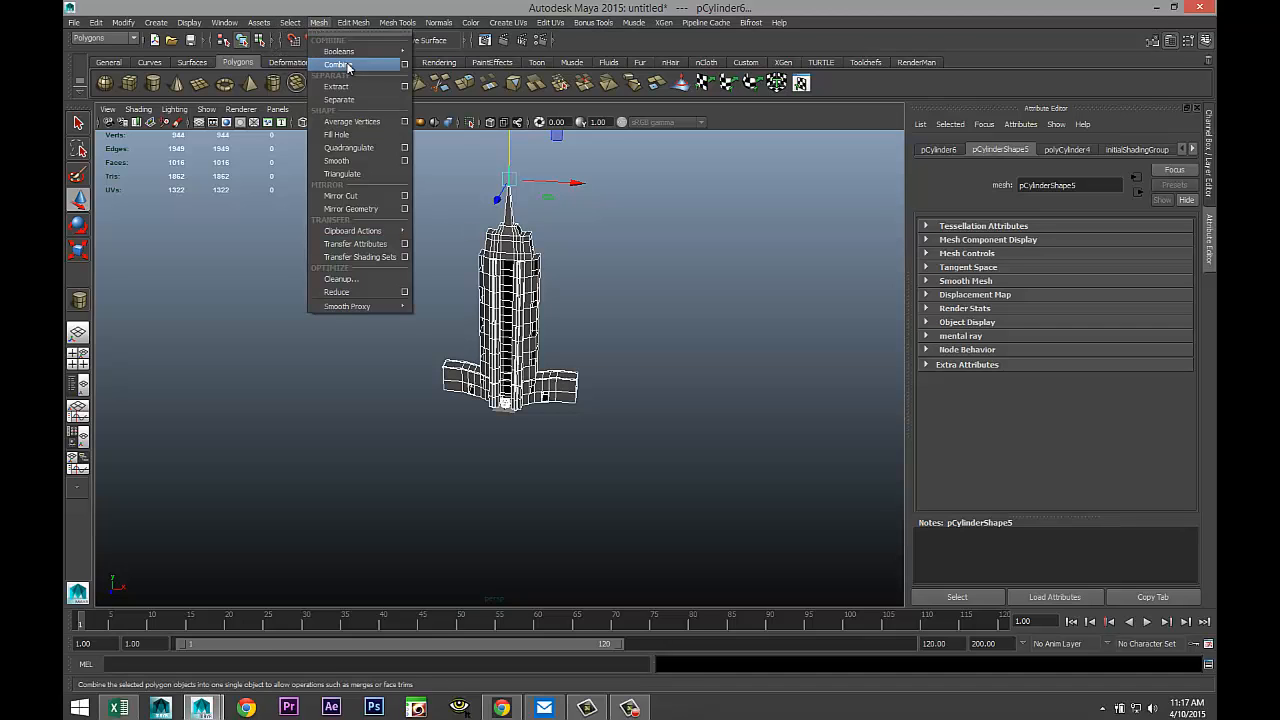
pyautogui.click(349, 69)
pyautogui.click(688, 385)
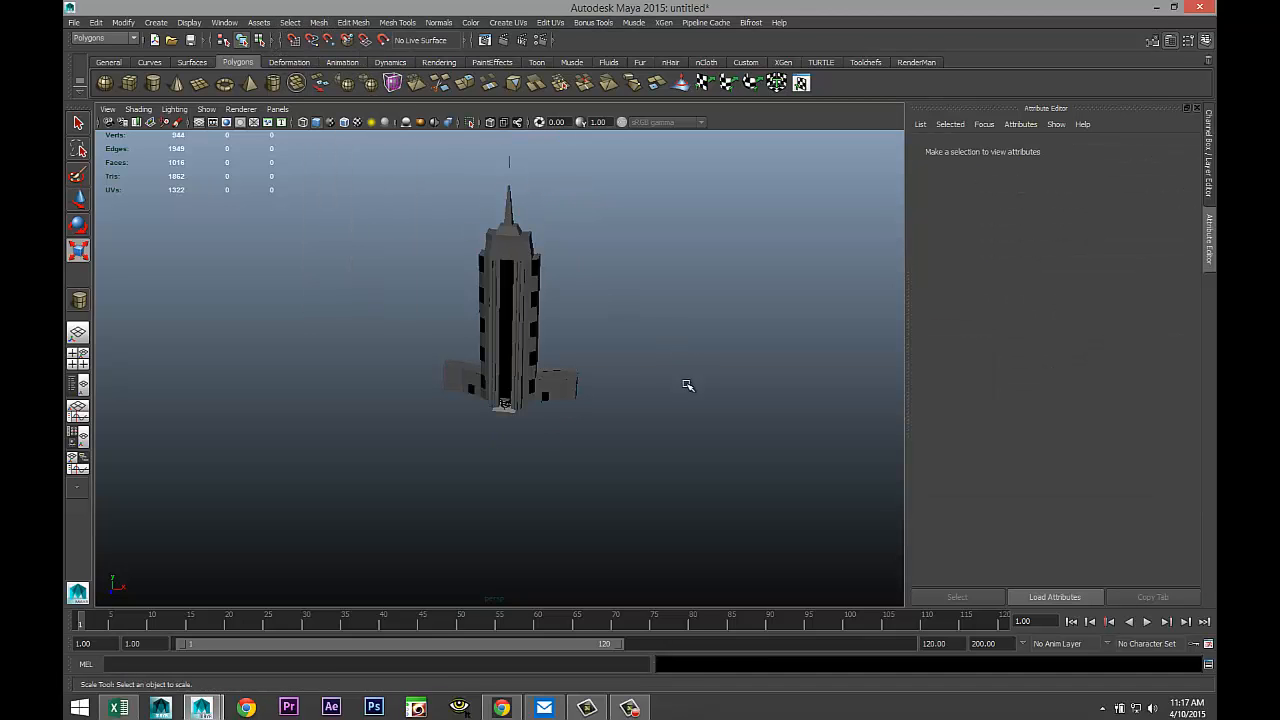
# Step: Duplicate the combined building with Duplicate Special as one instance mirrored by a Z scale of -1, after resetting the other options
pyautogui.keyDown('alt'); pyautogui.moveTo(457, 467); pyautogui.dragTo(510, 305); pyautogui.keyUp('alt')
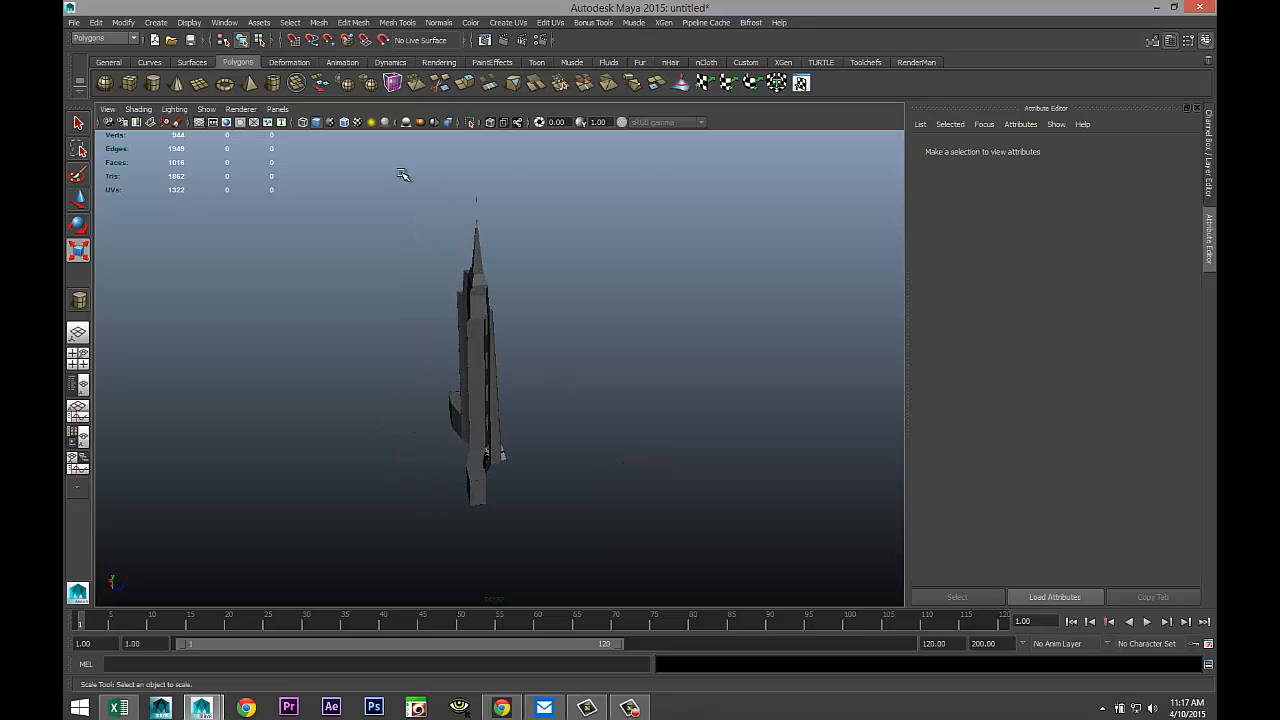
pyautogui.moveTo(402, 175); pyautogui.dragTo(615, 563)
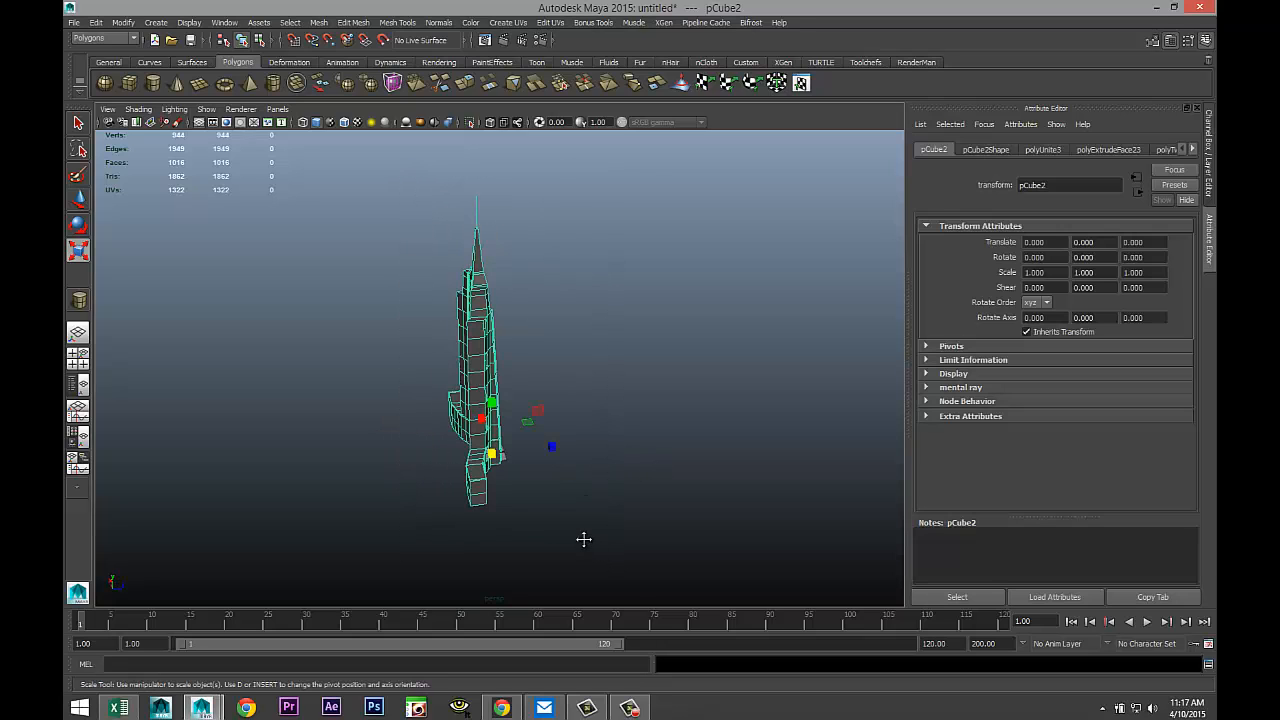
pyautogui.keyDown('alt'); pyautogui.moveTo(584, 539); pyautogui.dragTo(543, 542, button='middle'); pyautogui.keyUp('alt')
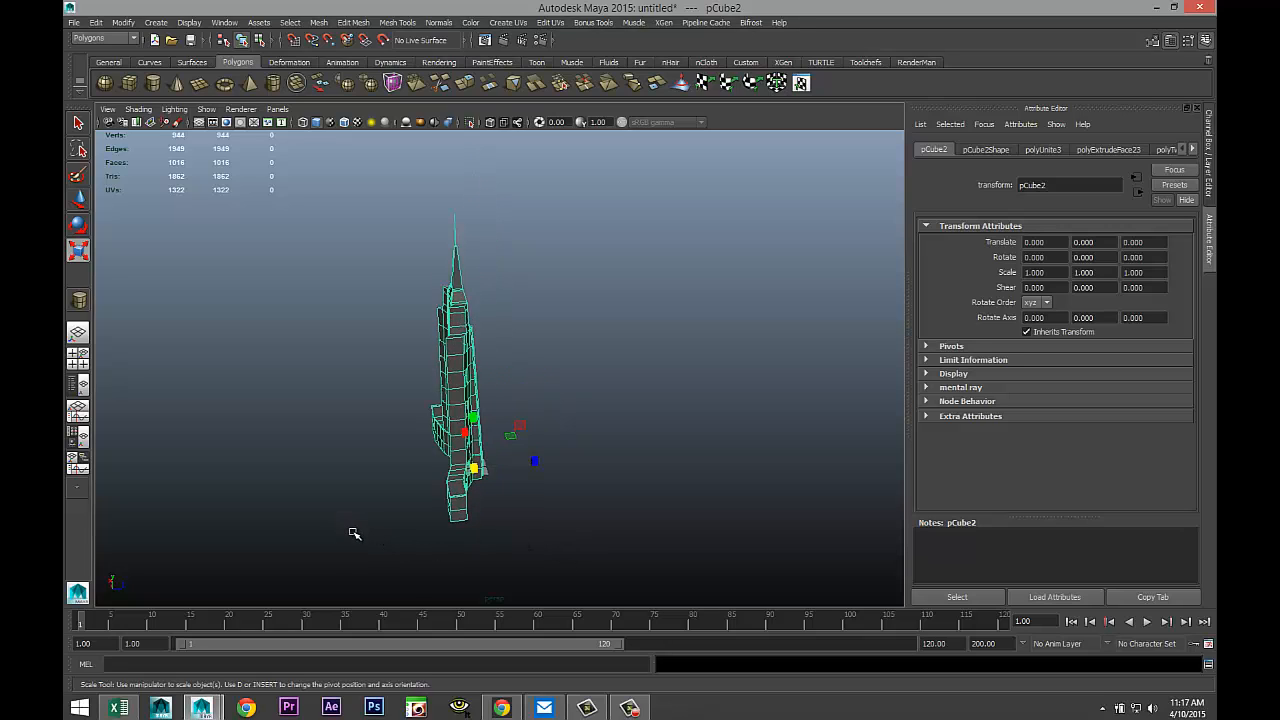
pyautogui.keyDown('alt'); pyautogui.moveTo(354, 534); pyautogui.dragTo(344, 533); pyautogui.keyUp('alt')
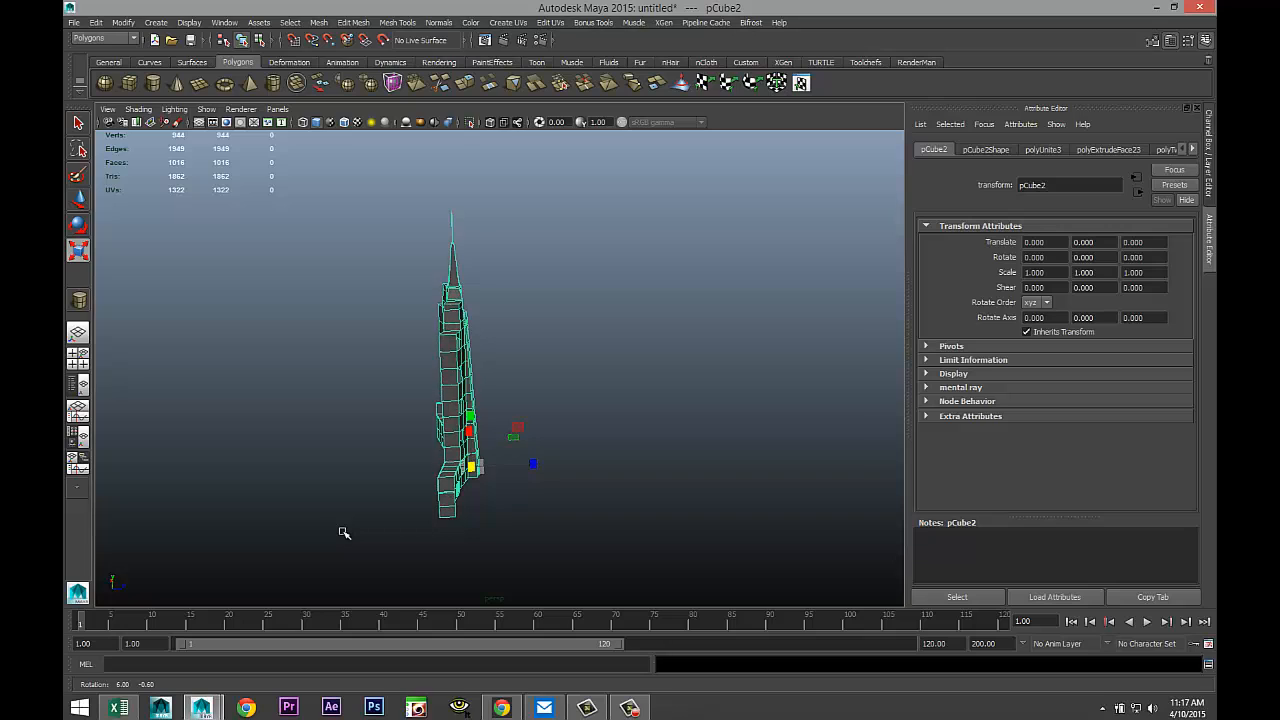
pyautogui.click(96, 23)
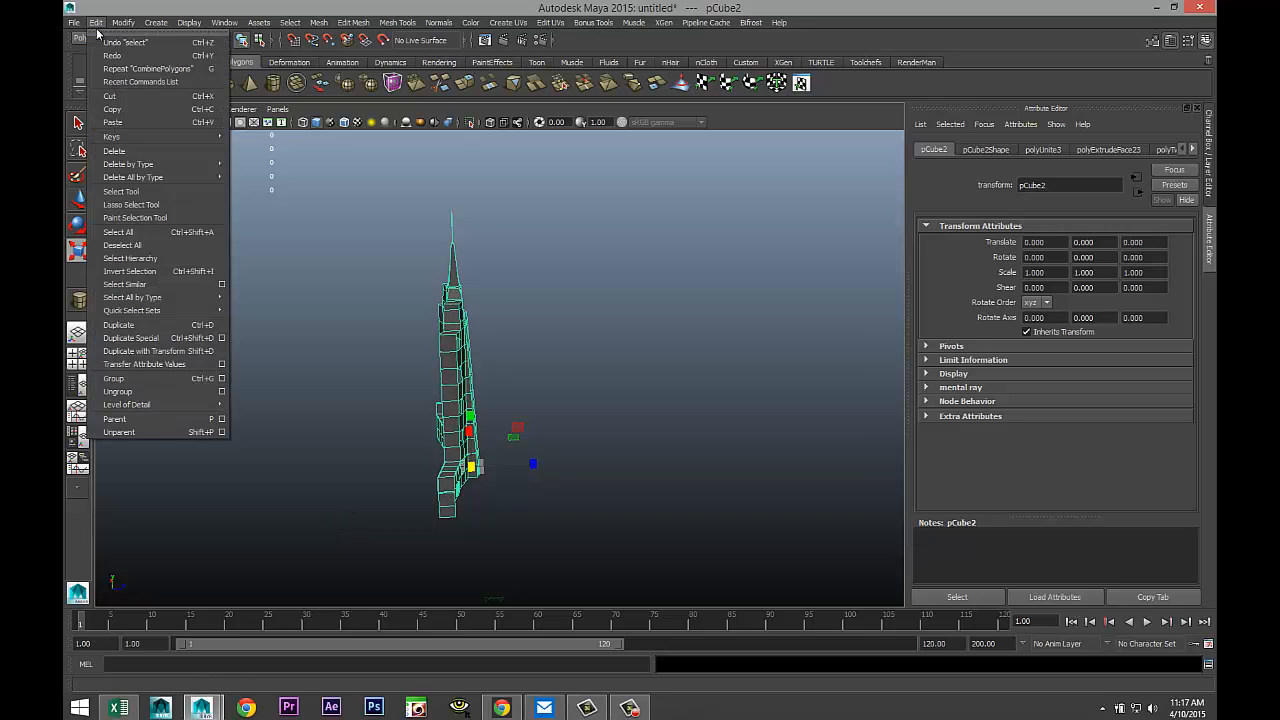
pyautogui.click(222, 343)
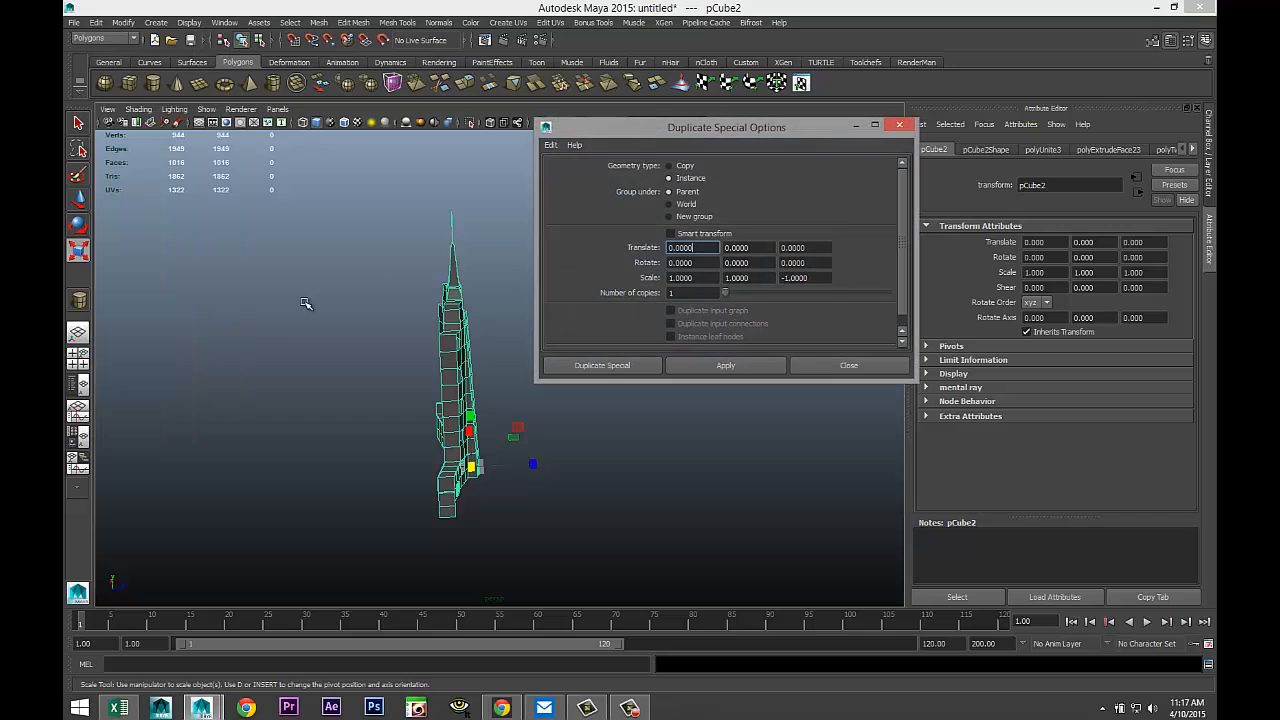
pyautogui.click(550, 145)
pyautogui.click(580, 171)
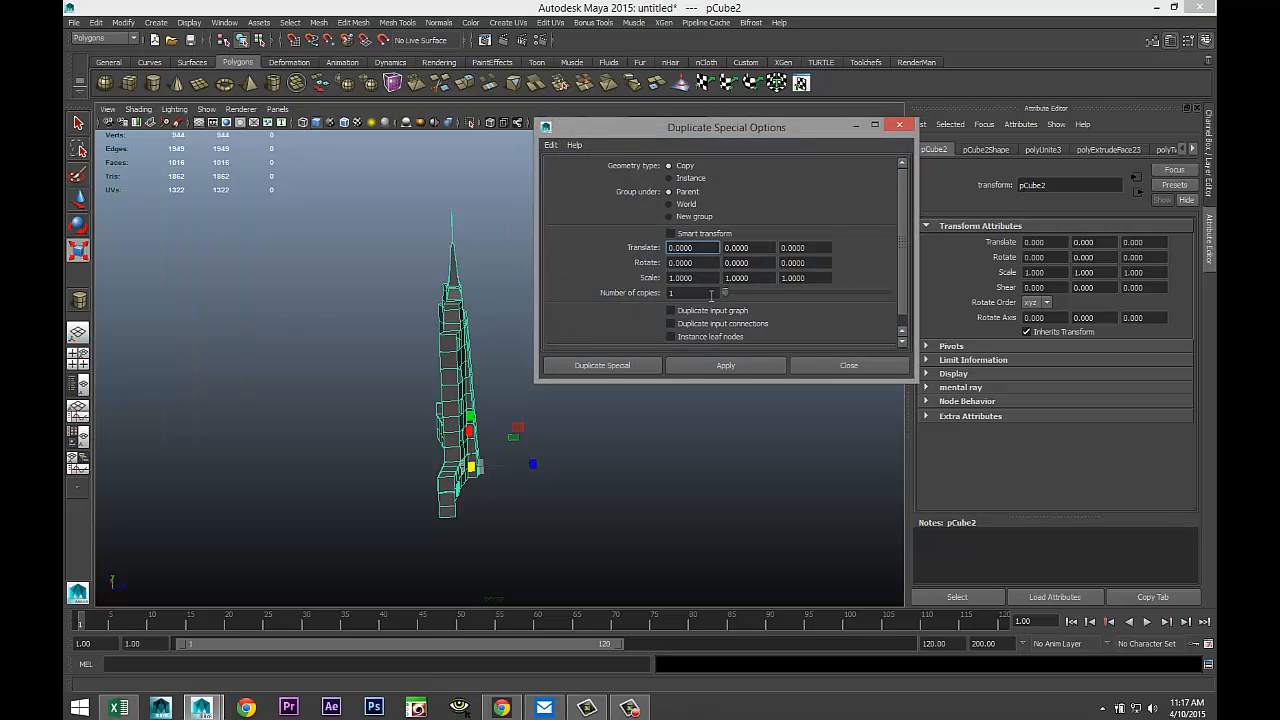
pyautogui.click(669, 178)
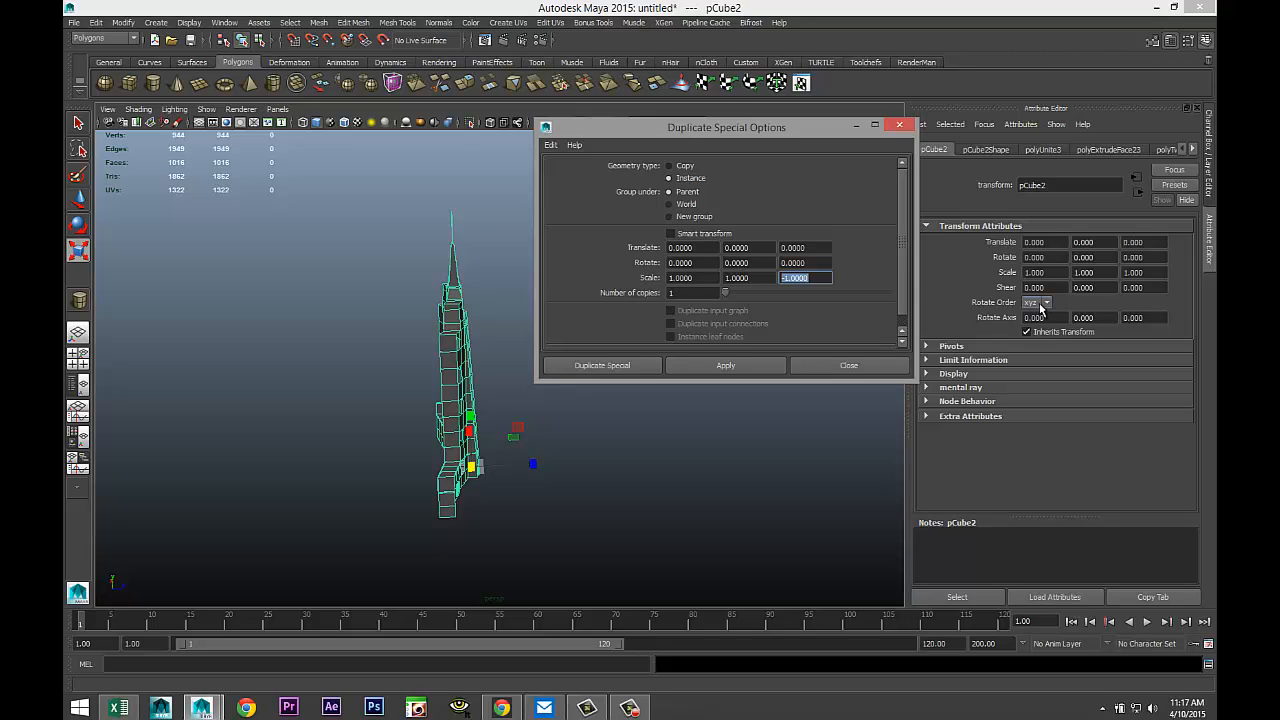
pyautogui.click(627, 367)
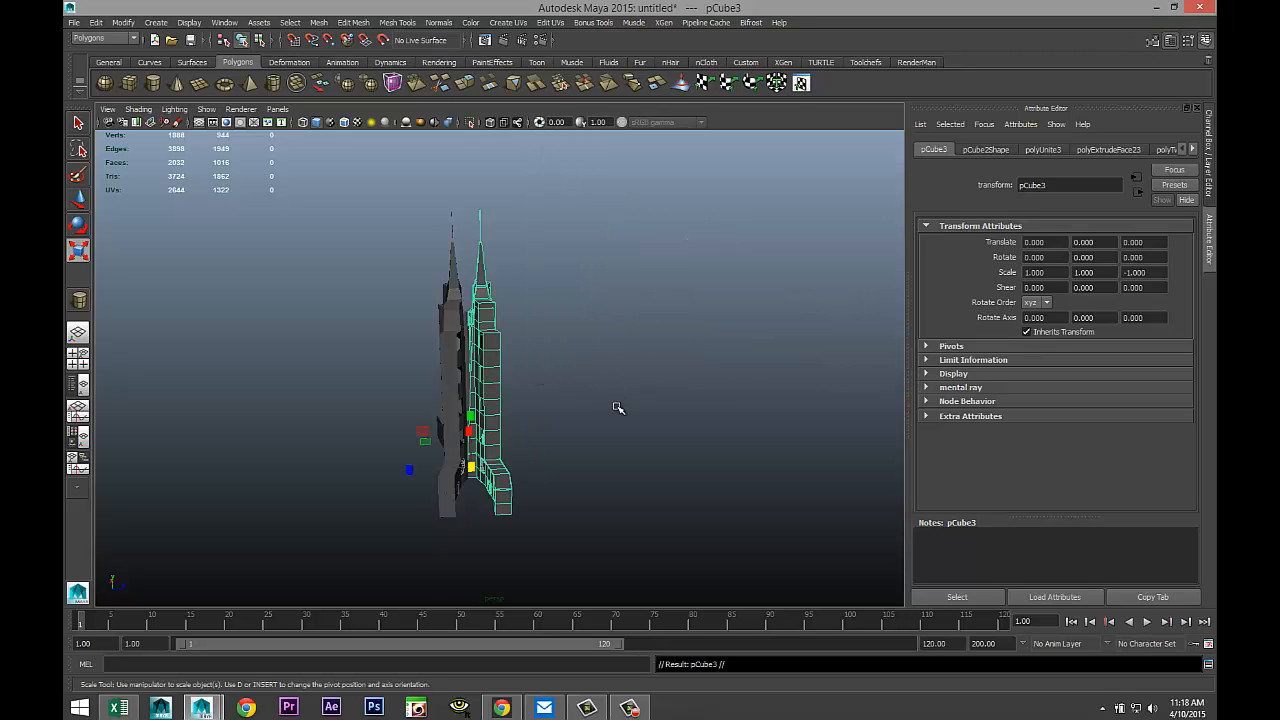
# Step: Move the mirrored building instance along Z to about -147.2, clear of the original
pyautogui.scroll(3, 623, 407)
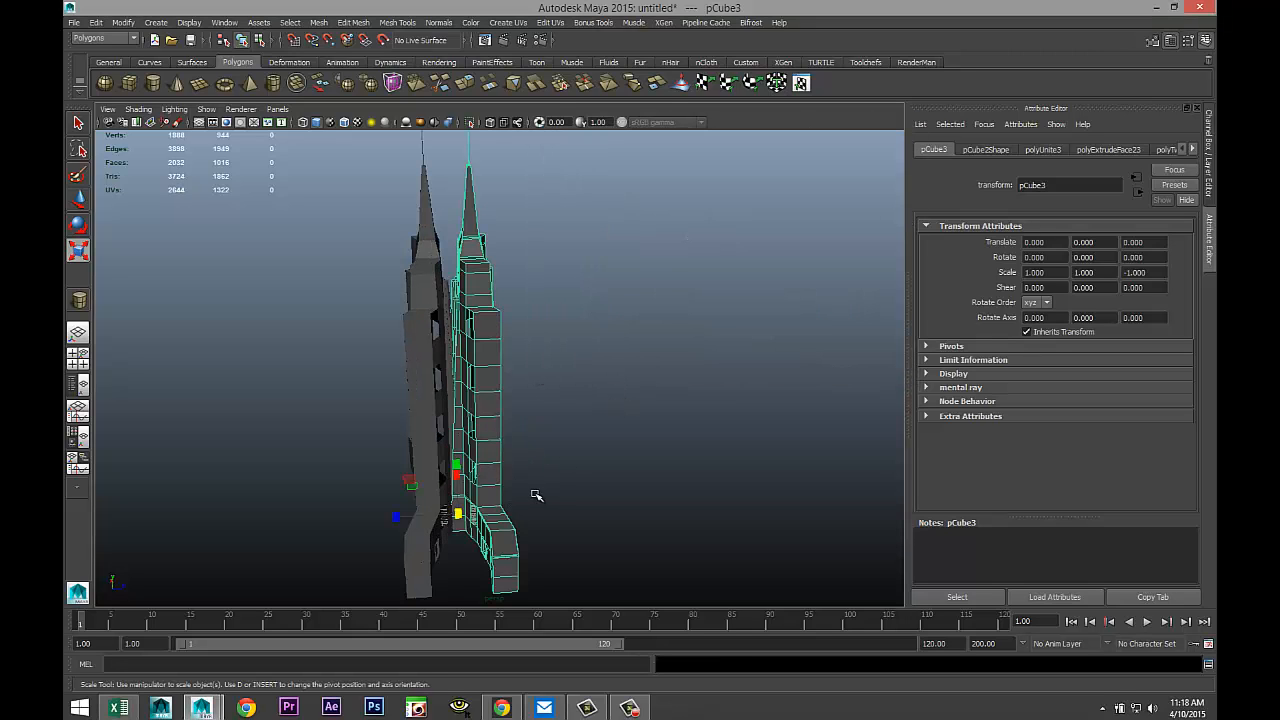
pyautogui.press('w')
pyautogui.moveTo(523, 514); pyautogui.dragTo(484, 458)
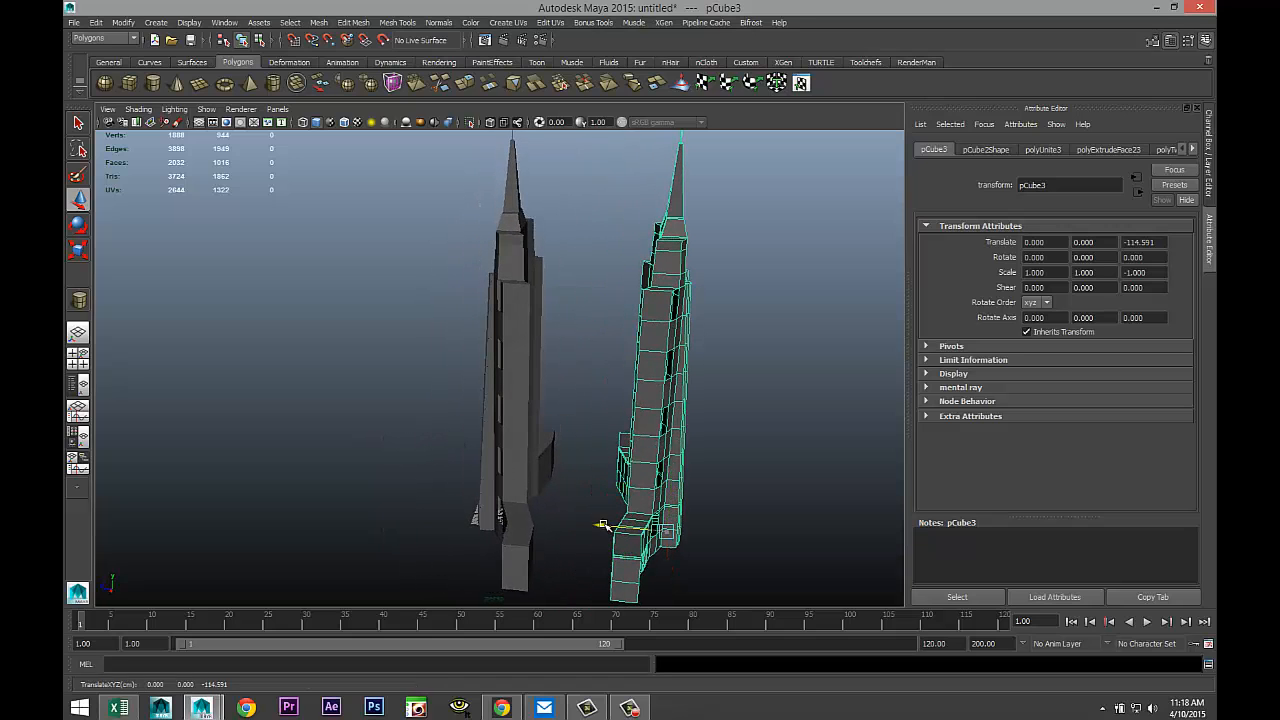
pyautogui.moveTo(598, 524); pyautogui.dragTo(493, 531)
# Step: Select the original building together with its mirrored instance and combine them into one mesh
pyautogui.keyDown('alt'); pyautogui.moveTo(493, 531); pyautogui.dragTo(495, 532, button='middle'); pyautogui.keyUp('alt')
pyautogui.scroll(5, 500, 502)
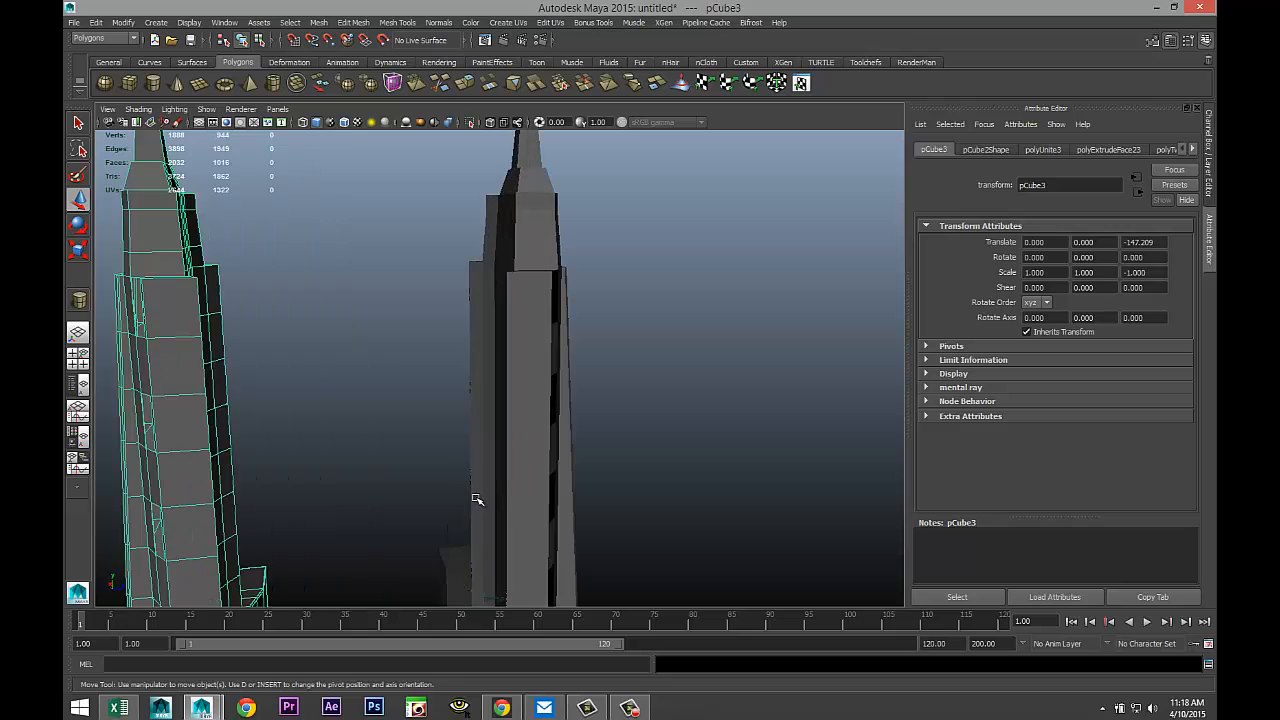
pyautogui.keyDown('alt'); pyautogui.moveTo(478, 496); pyautogui.dragTo(534, 494); pyautogui.keyUp('alt')
pyautogui.click(500, 389)
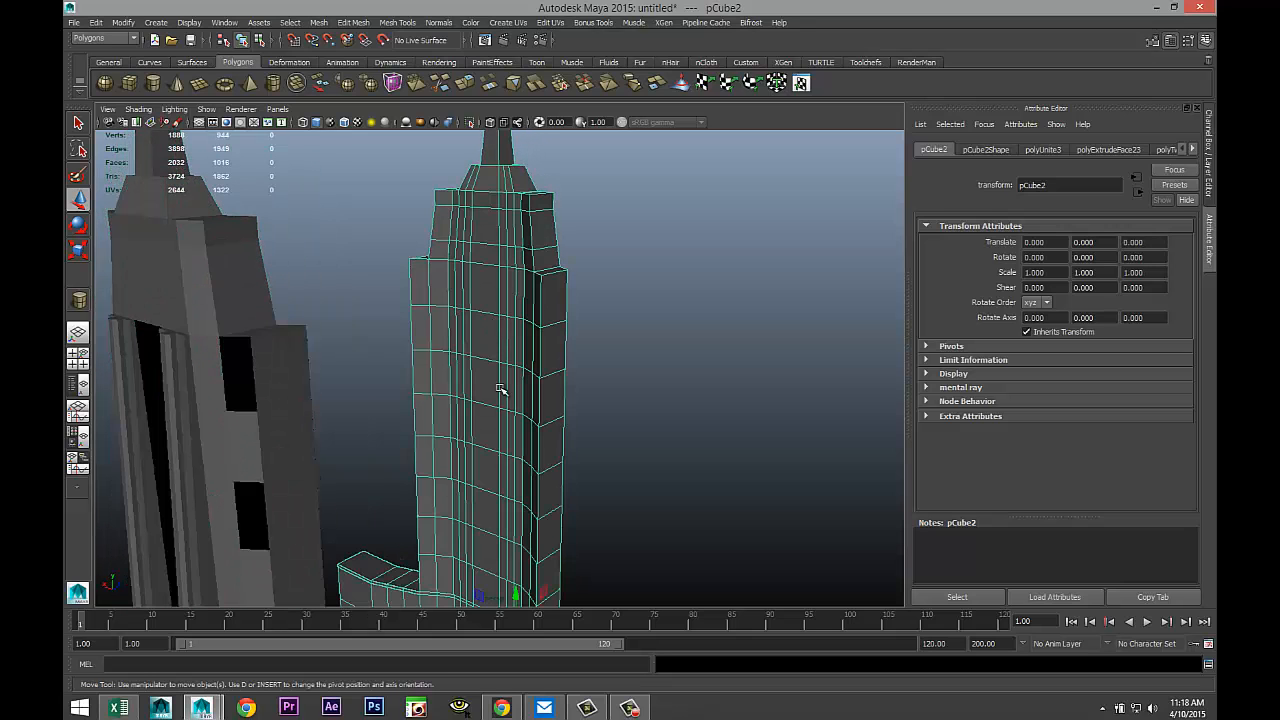
pyautogui.keyDown('alt'); pyautogui.moveTo(488, 416); pyautogui.dragTo(537, 443); pyautogui.keyUp('alt')
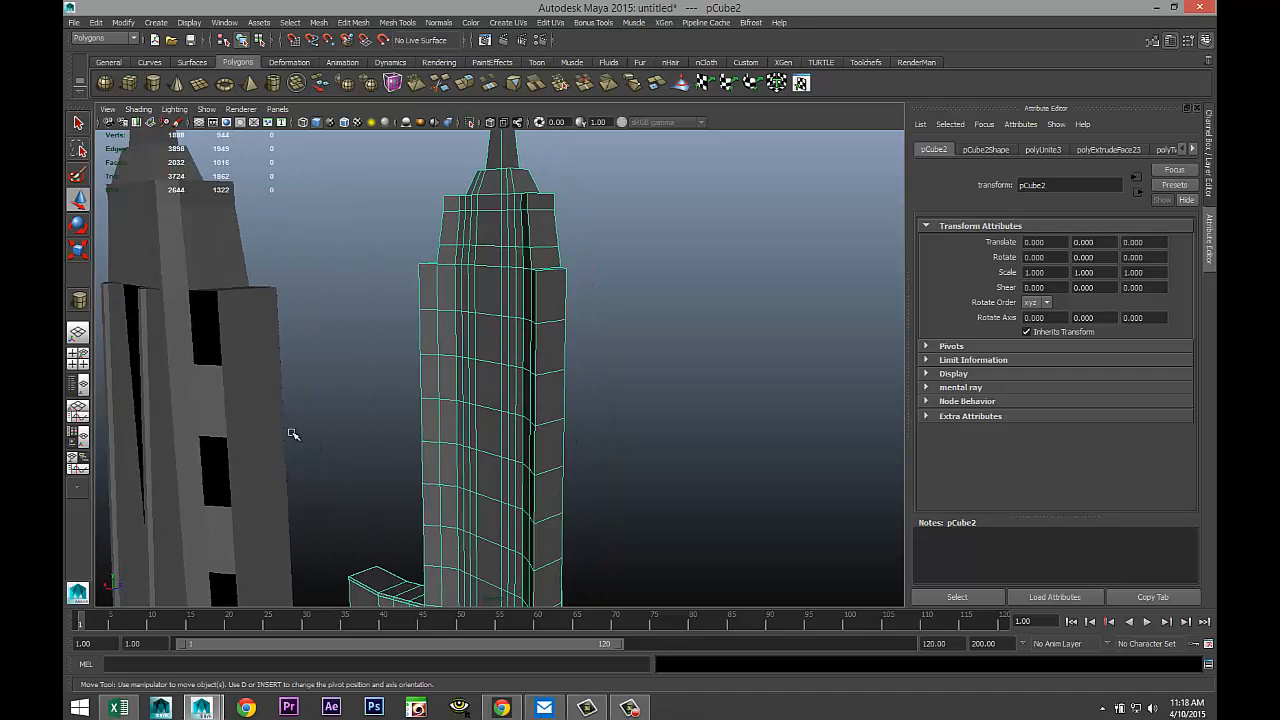
pyautogui.click(258, 416)
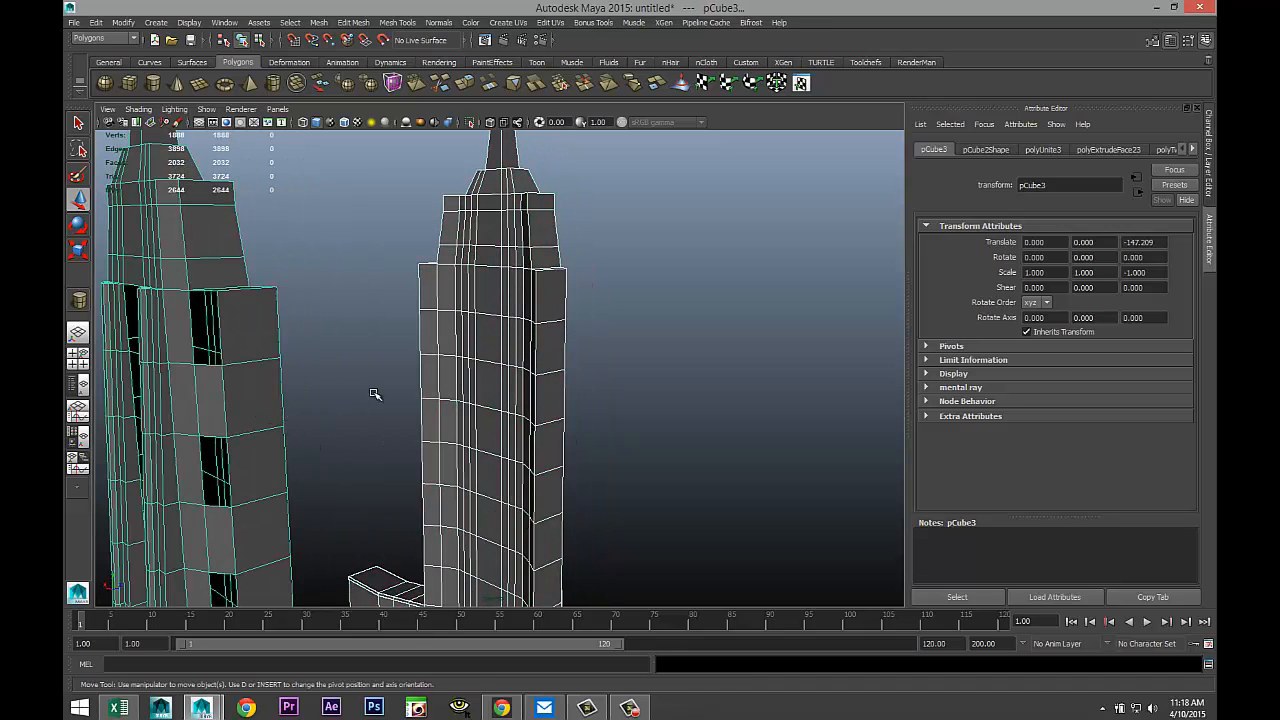
pyautogui.click(317, 23)
pyautogui.click(352, 66)
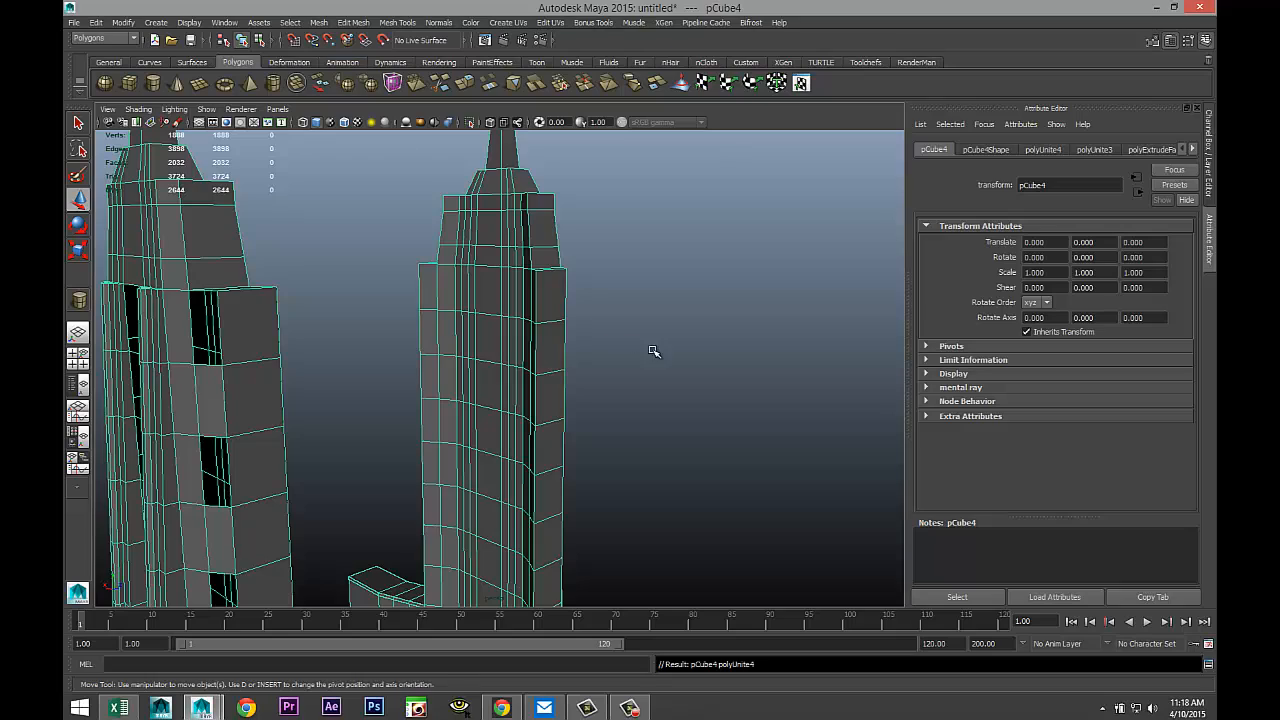
# Step: Delete the central face just below the upper setback on the inward-facing side of each tower
pyautogui.moveTo(654, 351)
pyautogui.keyDown('alt'); pyautogui.mouseDown()
pyautogui.moveTo(551, 366)
pyautogui.moveTo(648, 360)
pyautogui.mouseUp(); pyautogui.keyUp('alt')
pyautogui.rightClick(491, 299)
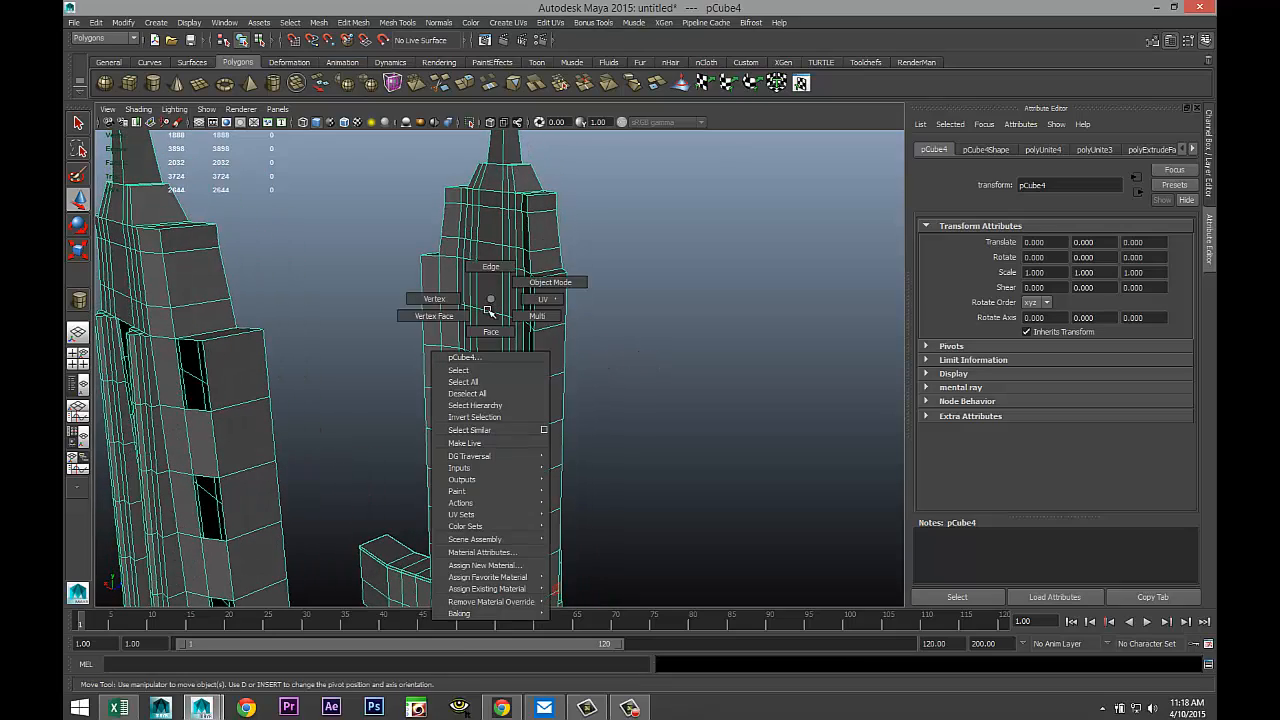
pyautogui.click(490, 331)
pyautogui.click(490, 303)
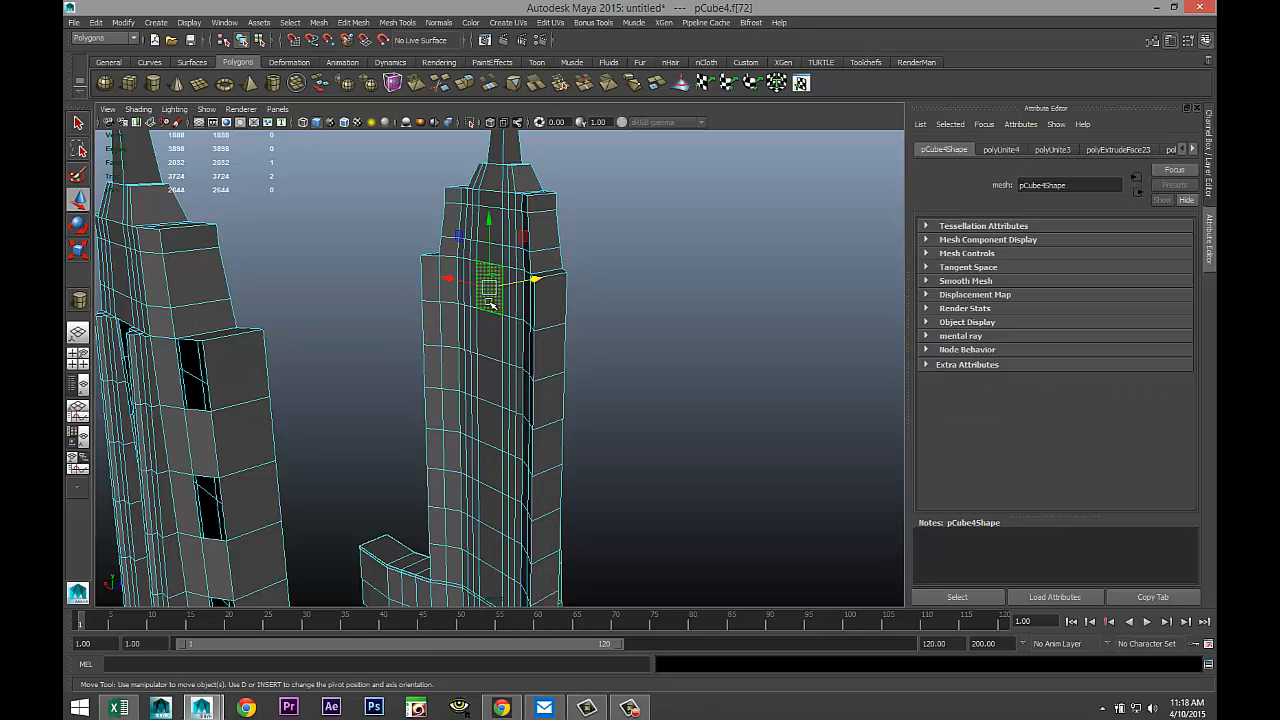
pyautogui.press('Delete')
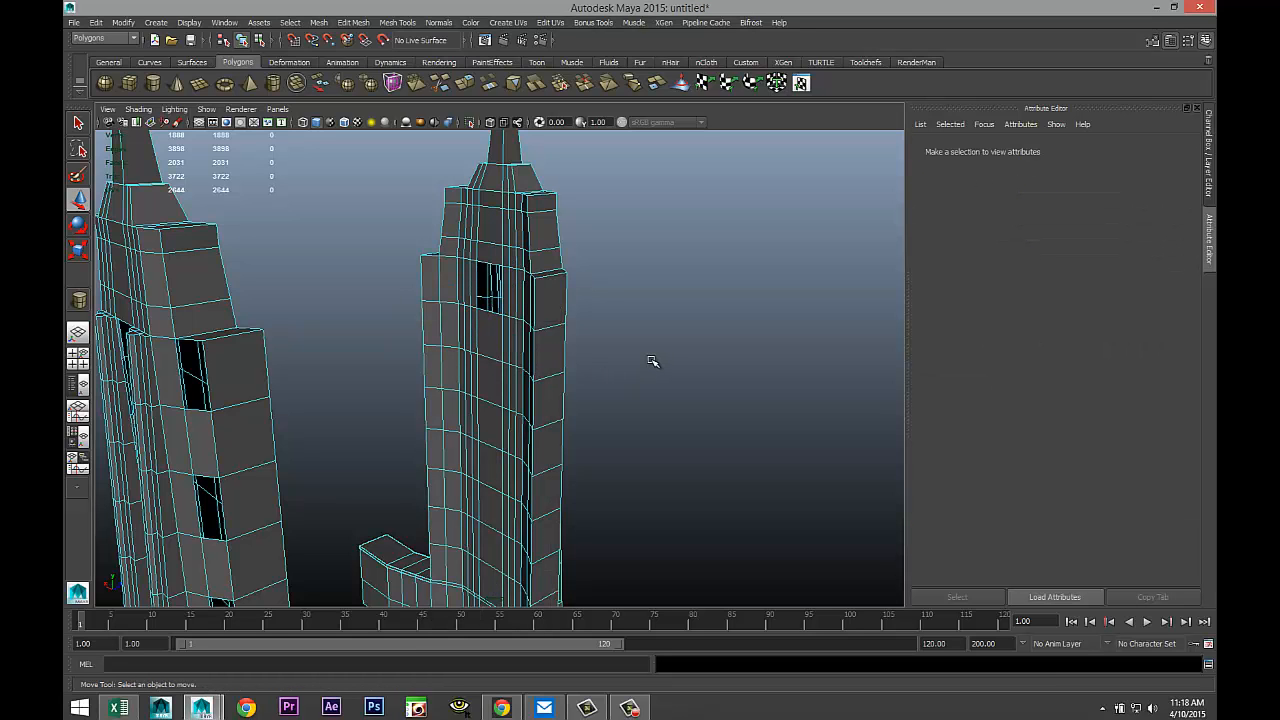
pyautogui.keyDown('alt'); pyautogui.moveTo(643, 354); pyautogui.dragTo(336, 303); pyautogui.keyUp('alt')
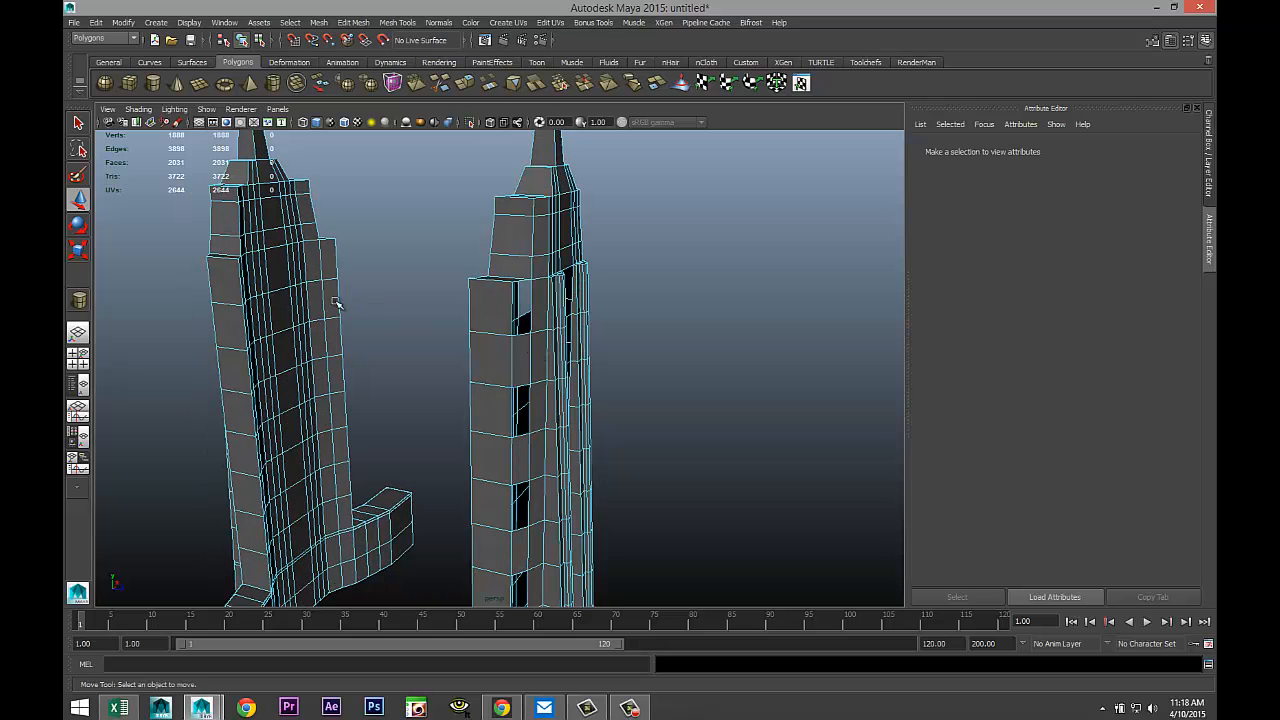
pyautogui.click(277, 268)
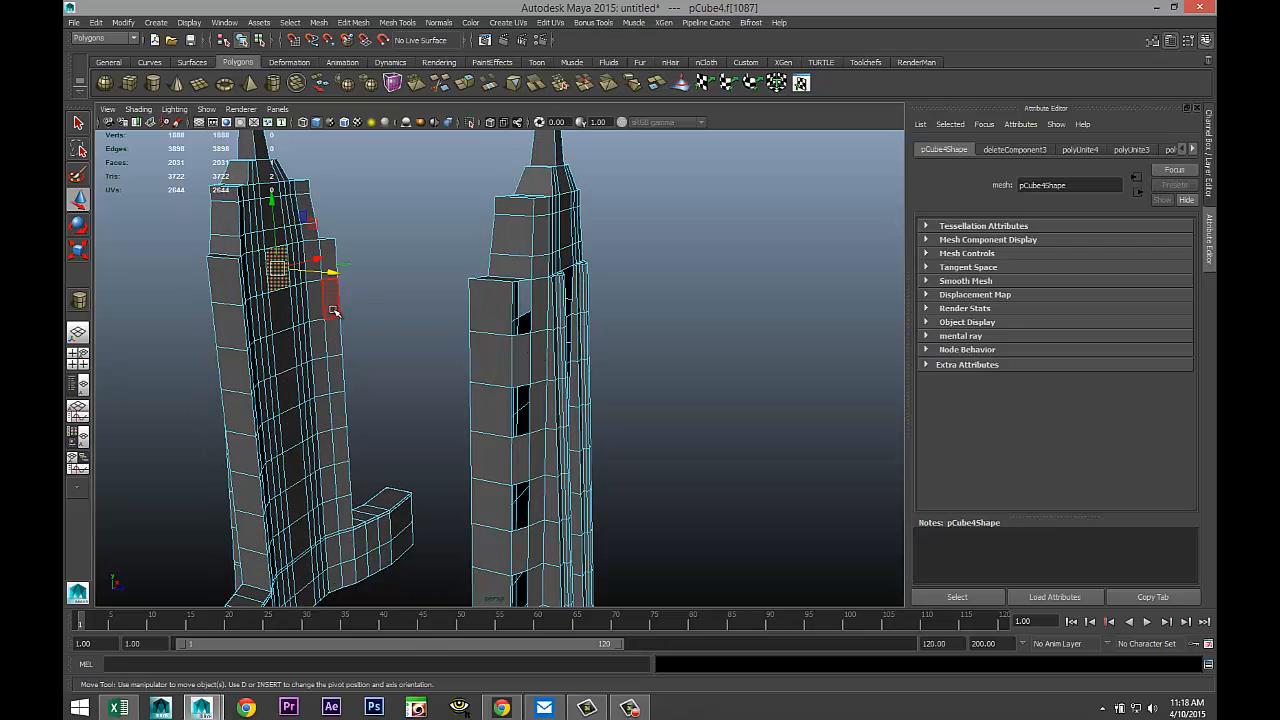
pyautogui.press('Delete')
# Step: Select the border edges of the openings in both towers and bridge them to form a connecting skybridge
pyautogui.keyDown('alt'); pyautogui.moveTo(323, 300); pyautogui.dragTo(460, 389, button='middle'); pyautogui.keyUp('alt')
pyautogui.scroll(5, 457, 387)
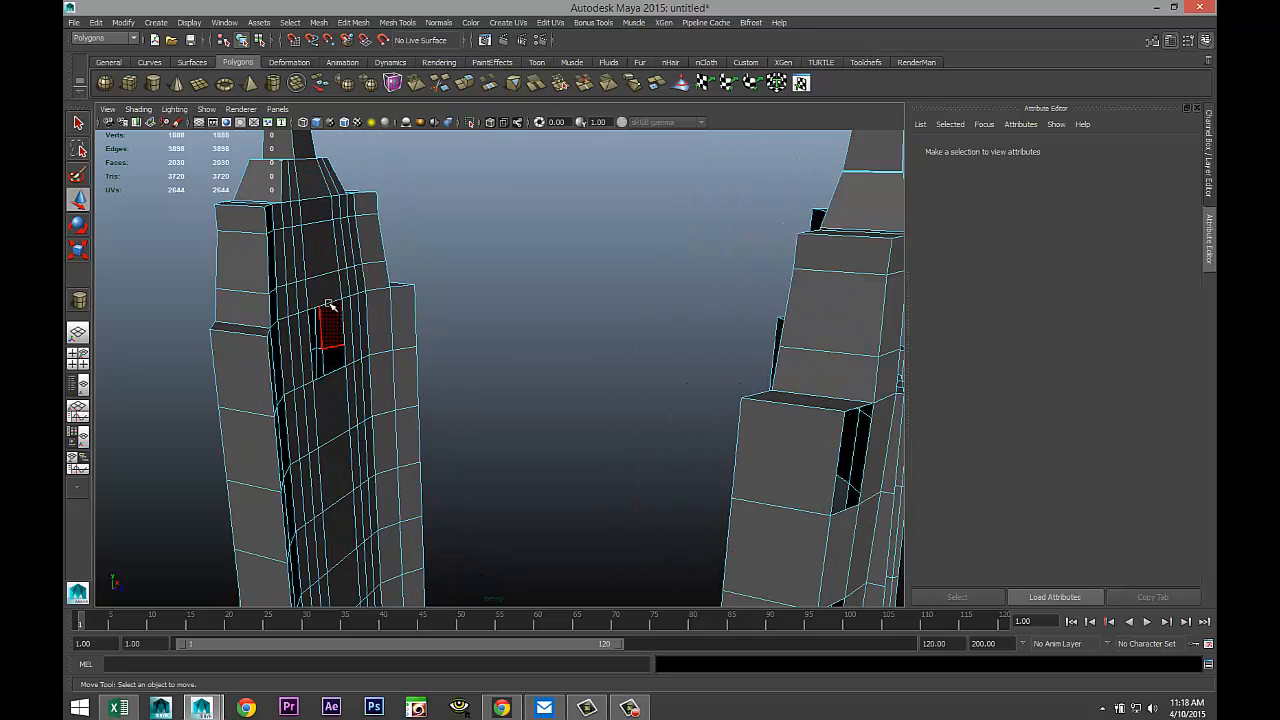
pyautogui.moveTo(329, 305); pyautogui.dragTo(329, 313, button='right')
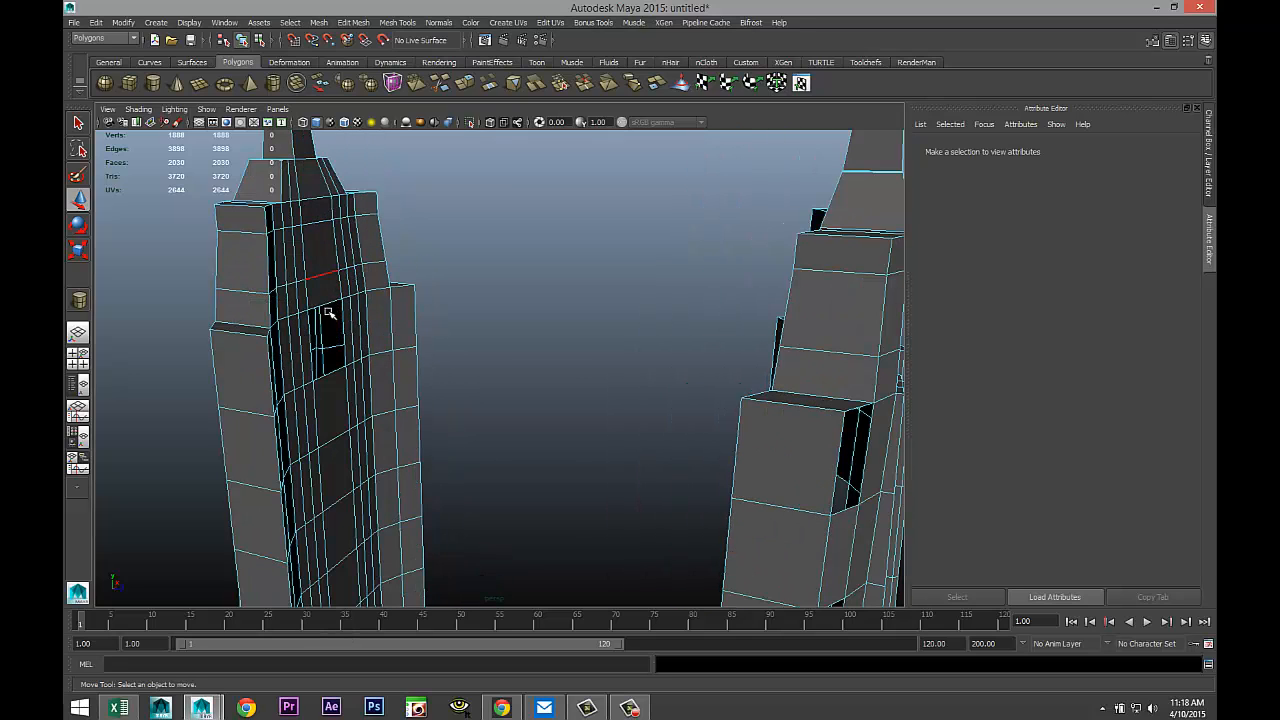
pyautogui.doubleClick(333, 372)
pyautogui.keyDown('alt'); pyautogui.moveTo(402, 389); pyautogui.dragTo(545, 378); pyautogui.keyUp('alt')
pyautogui.click(610, 369)
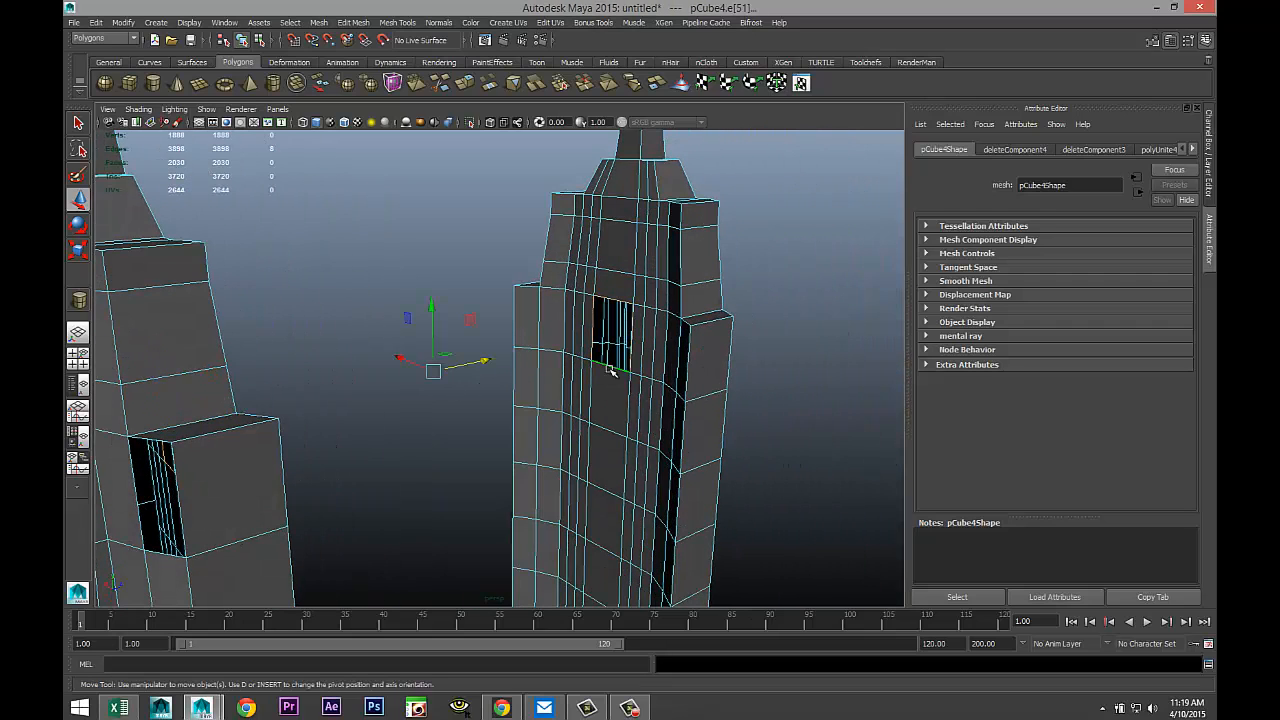
pyautogui.click(315, 23)
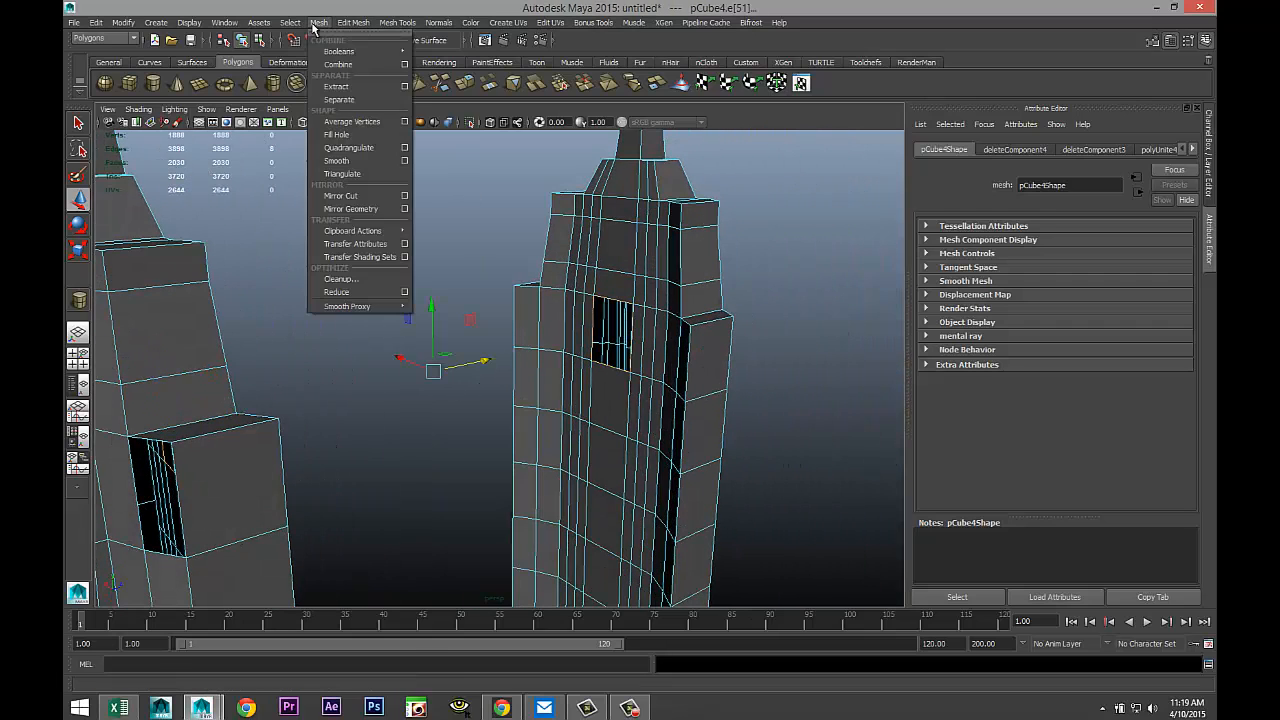
pyautogui.moveTo(348, 26)
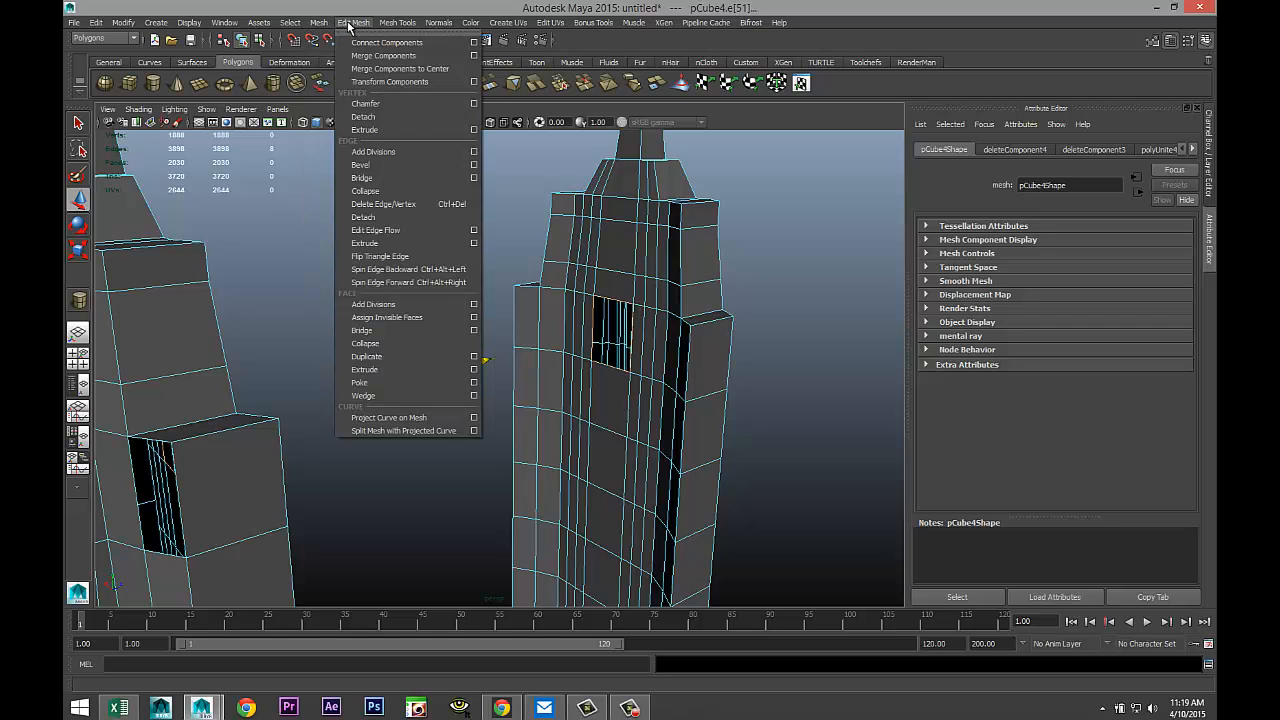
pyautogui.click(381, 177)
# Step: Insert 2 edge loops along the length of the skybridge and scale them apart vertically by about 2.5, close to its upper and lower edges
pyautogui.keyDown('alt'); pyautogui.moveTo(391, 194); pyautogui.dragTo(474, 269); pyautogui.keyUp('alt')
pyautogui.keyDown('alt'); pyautogui.moveTo(630, 332); pyautogui.dragTo(588, 371); pyautogui.keyUp('alt')
pyautogui.keyDown('alt'); pyautogui.moveTo(588, 371); pyautogui.dragTo(577, 354, button='middle'); pyautogui.keyUp('alt')
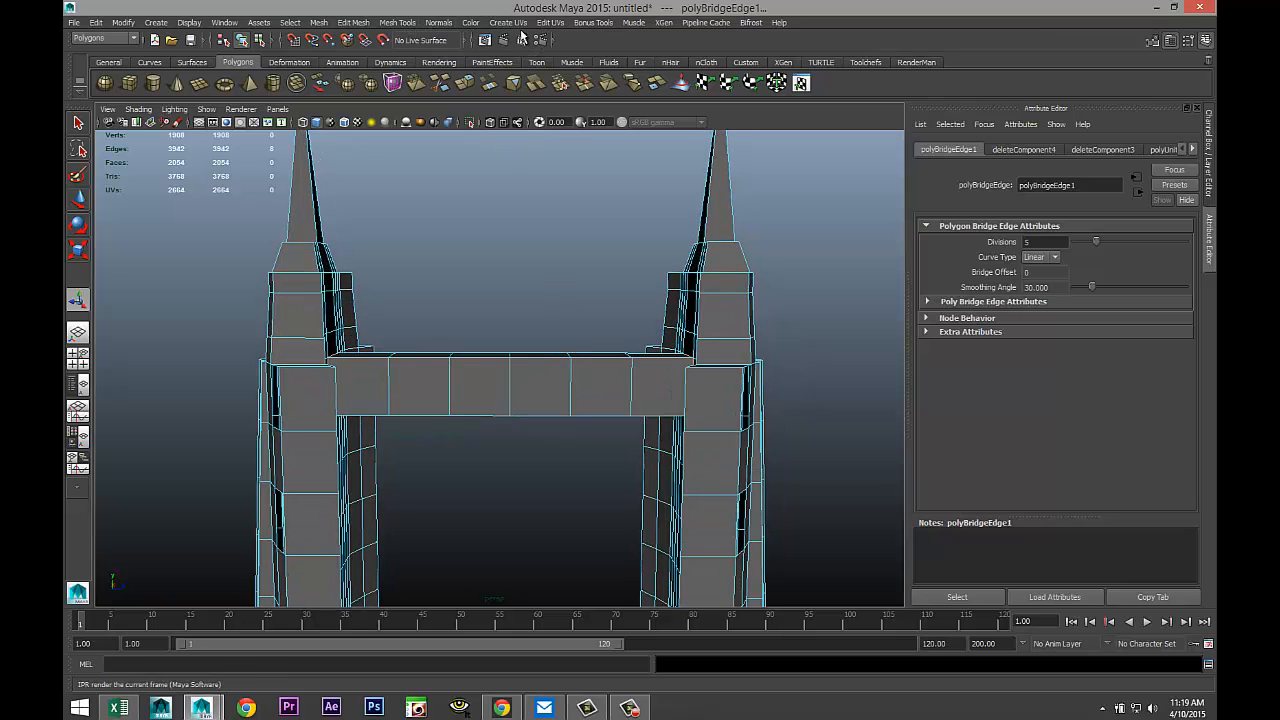
pyautogui.click(396, 24)
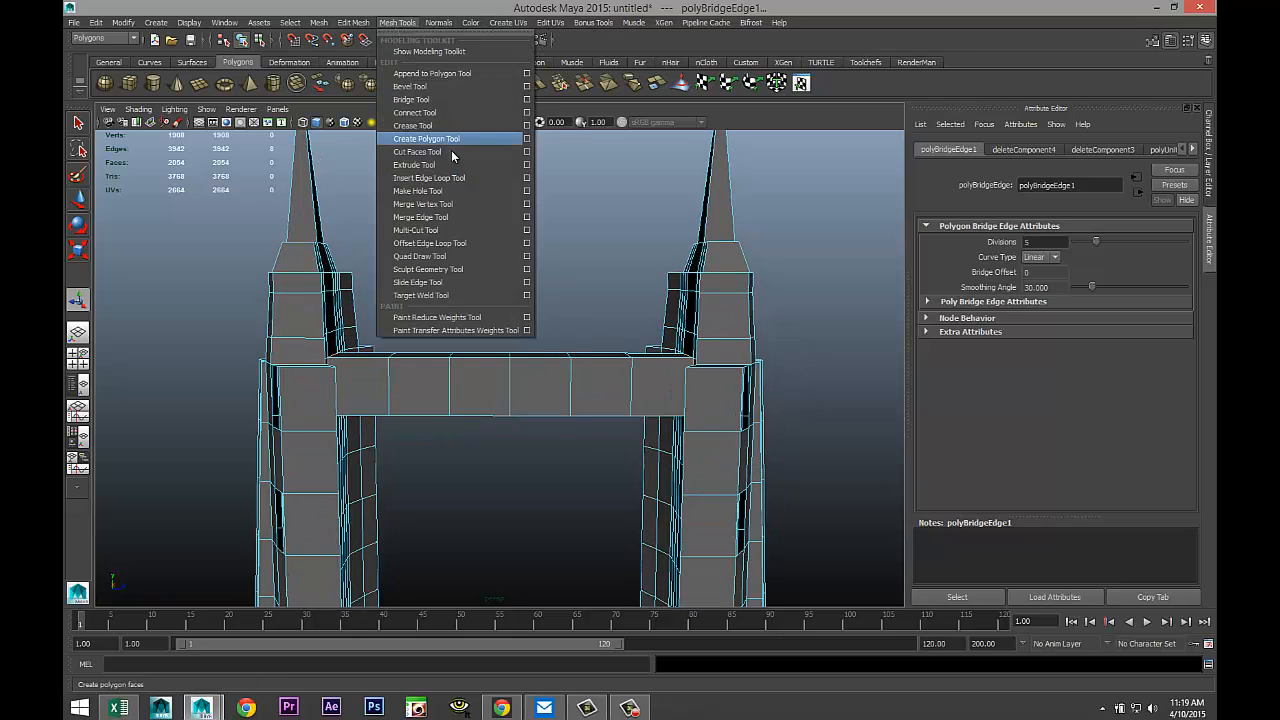
pyautogui.click(527, 179)
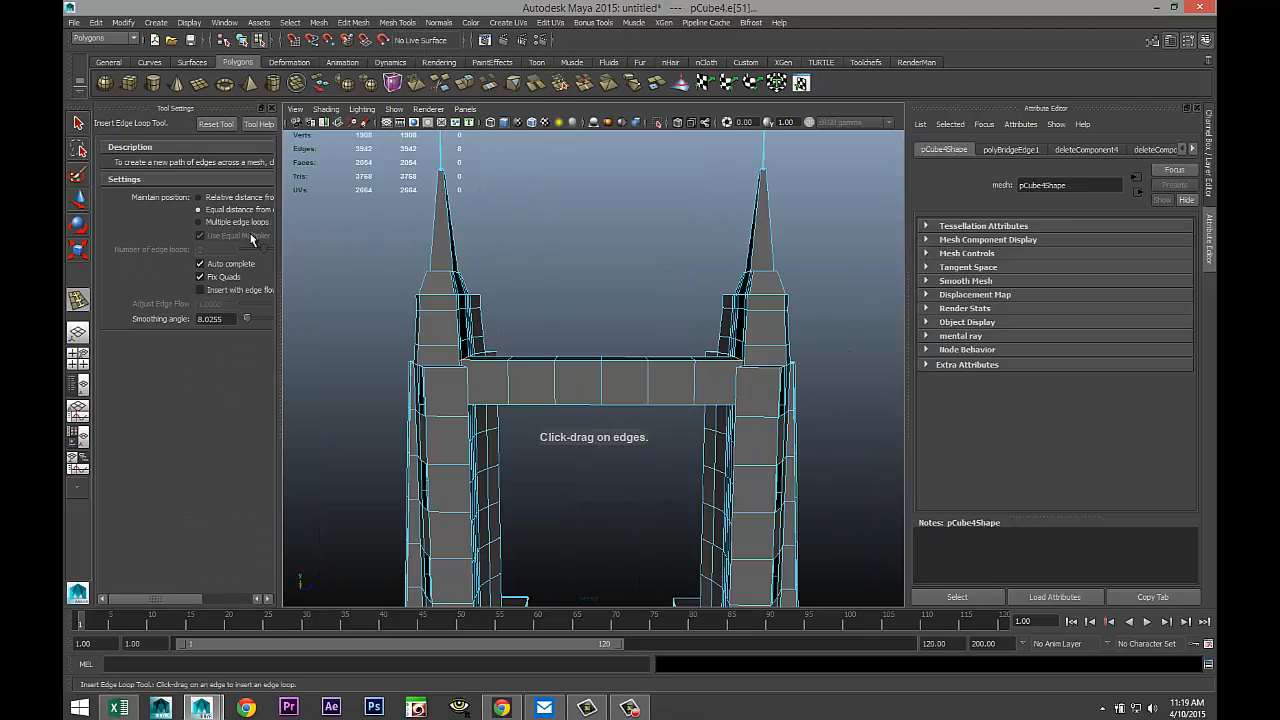
pyautogui.click(199, 223)
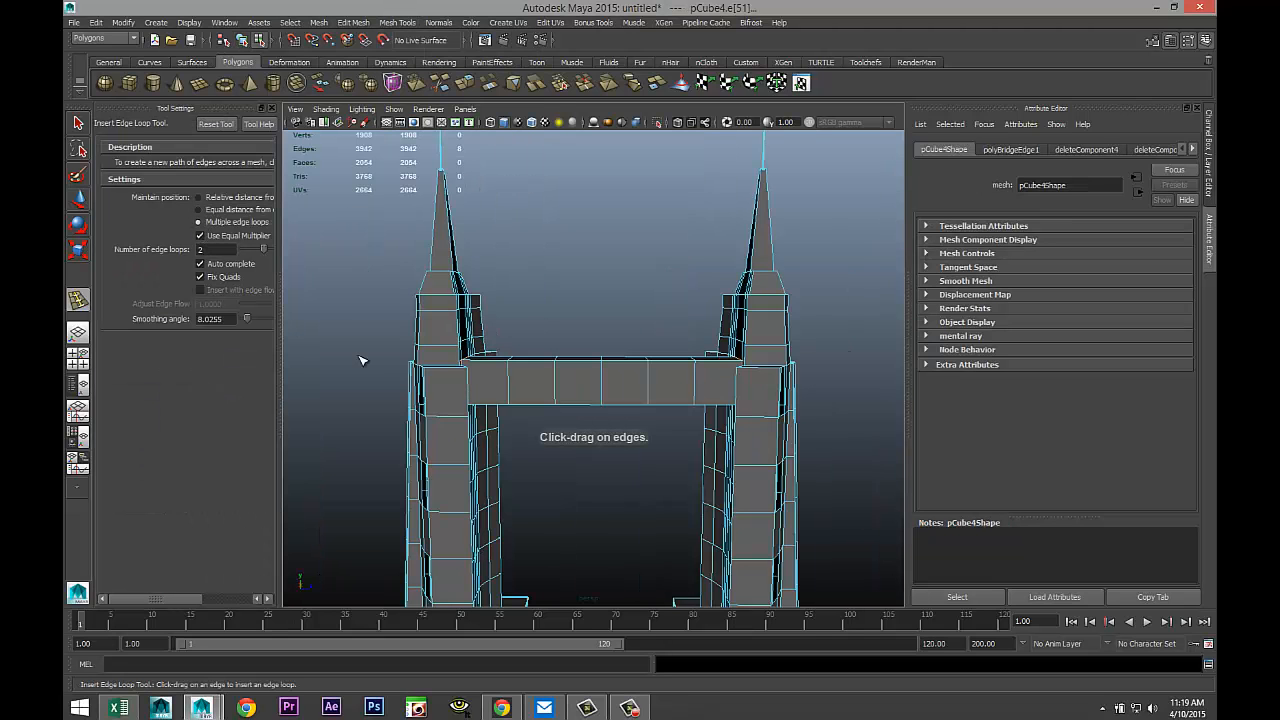
pyautogui.scroll(2, 597, 424)
pyautogui.moveTo(555, 407); pyautogui.dragTo(551, 403)
pyautogui.press('r')
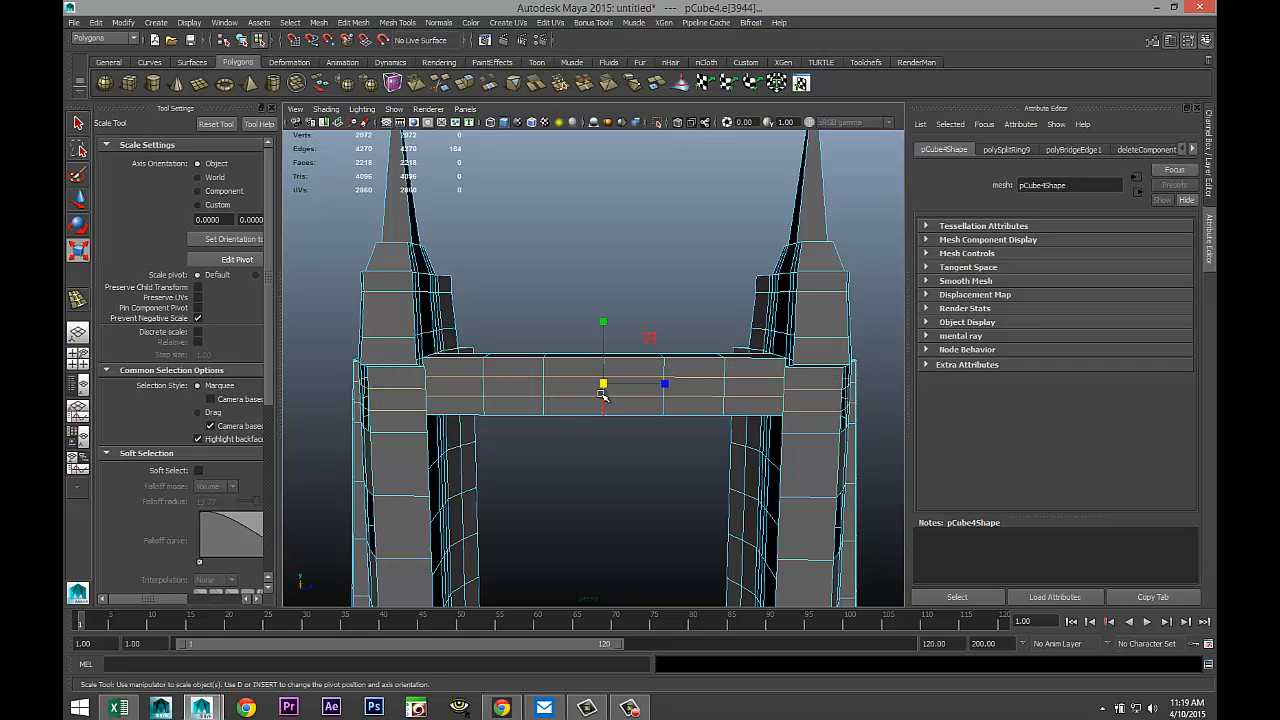
pyautogui.moveTo(605, 324); pyautogui.dragTo(606, 222)
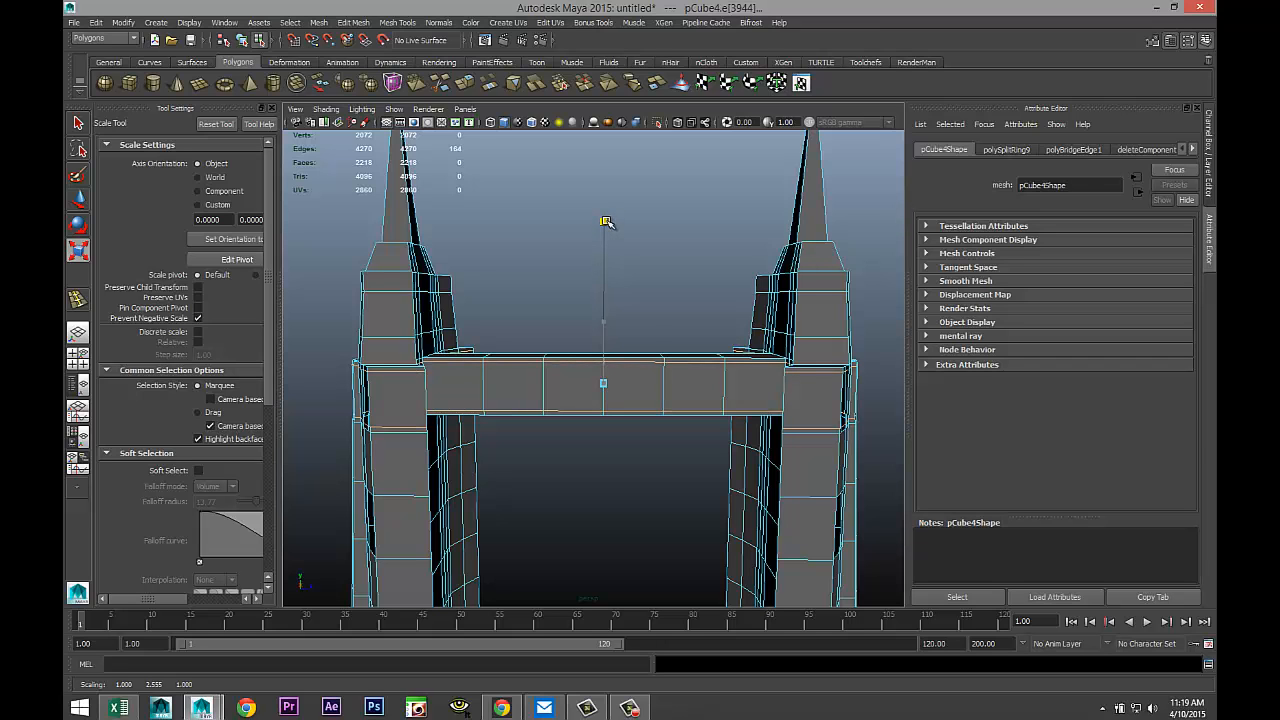
# Step: Select the six large wall faces on each long side of the skybridge and extrude them inward with a thickness of -2.1
pyautogui.keyDown('alt'); pyautogui.moveTo(534, 434); pyautogui.dragTo(534, 448); pyautogui.keyUp('alt')
pyautogui.moveTo(469, 386); pyautogui.dragTo(472, 416, button='right')
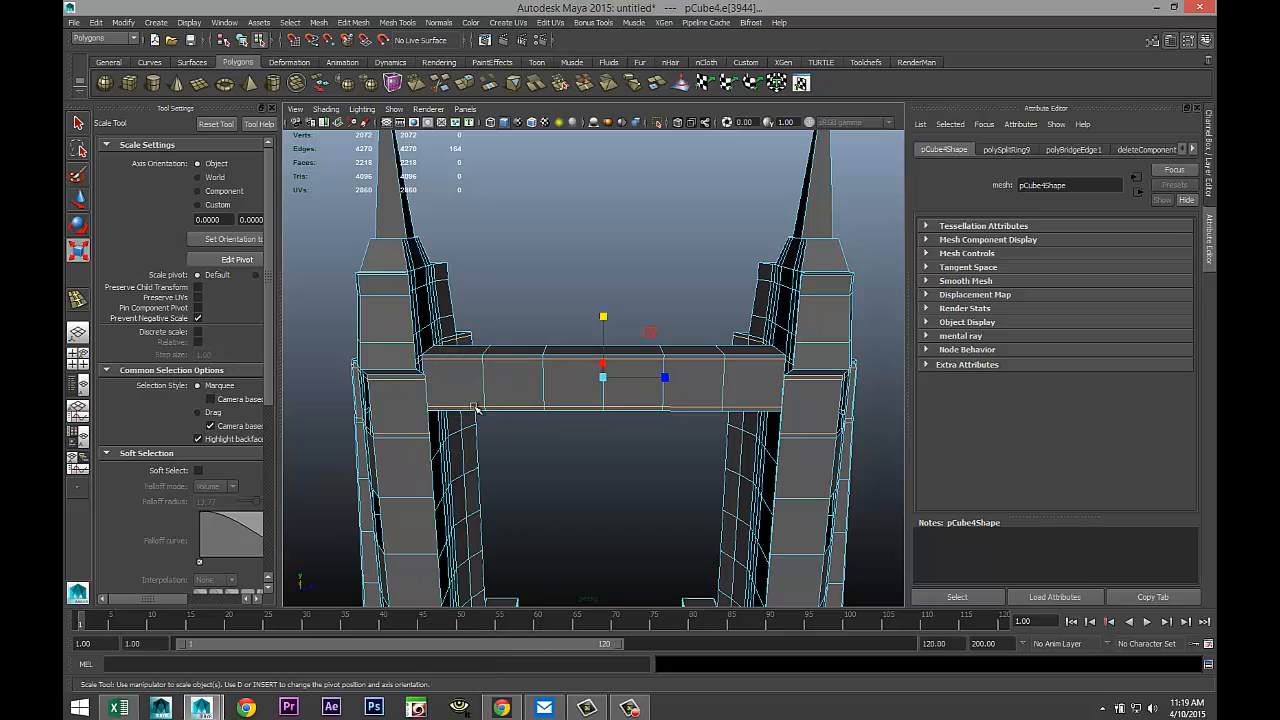
pyautogui.click(472, 389)
pyautogui.keyDown('shift'); pyautogui.click(531, 373); pyautogui.keyUp('shift')
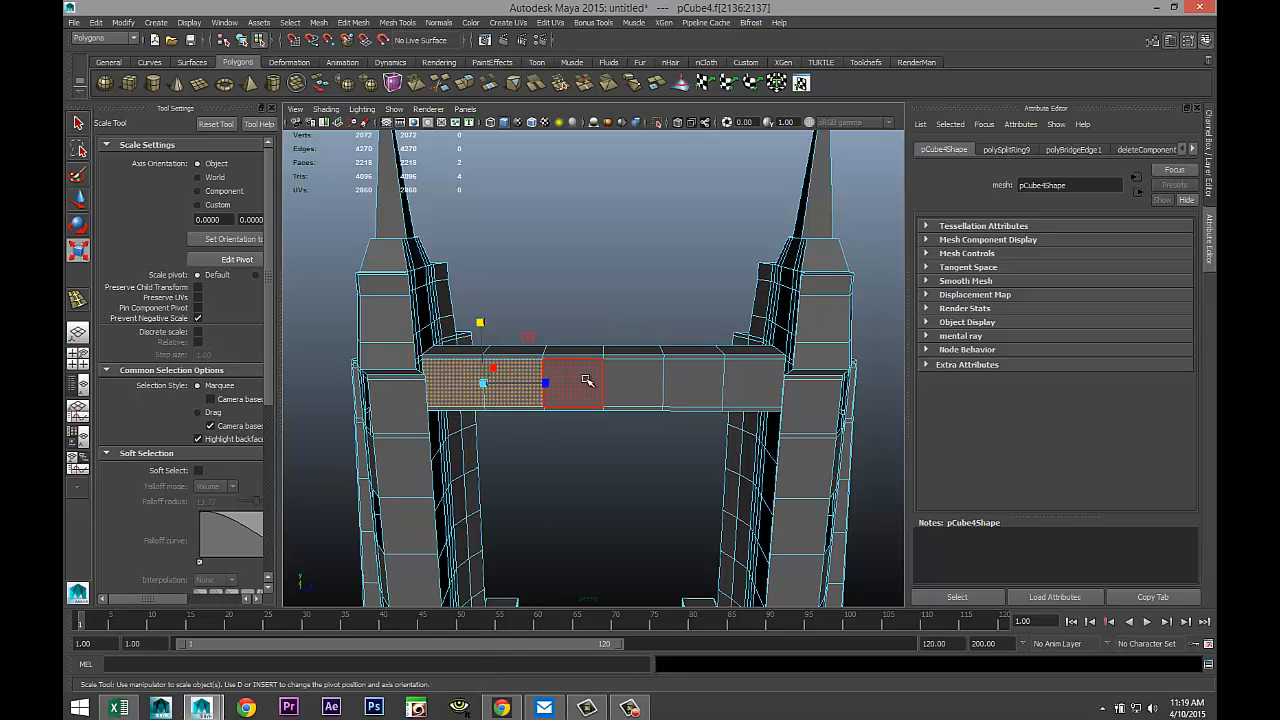
pyautogui.keyDown('shift'); pyautogui.click(588, 377); pyautogui.keyUp('shift')
pyautogui.keyDown('shift'); pyautogui.click(650, 377); pyautogui.keyUp('shift')
pyautogui.keyDown('shift'); pyautogui.click(694, 375); pyautogui.keyUp('shift')
pyautogui.keyDown('shift'); pyautogui.click(749, 382); pyautogui.keyUp('shift')
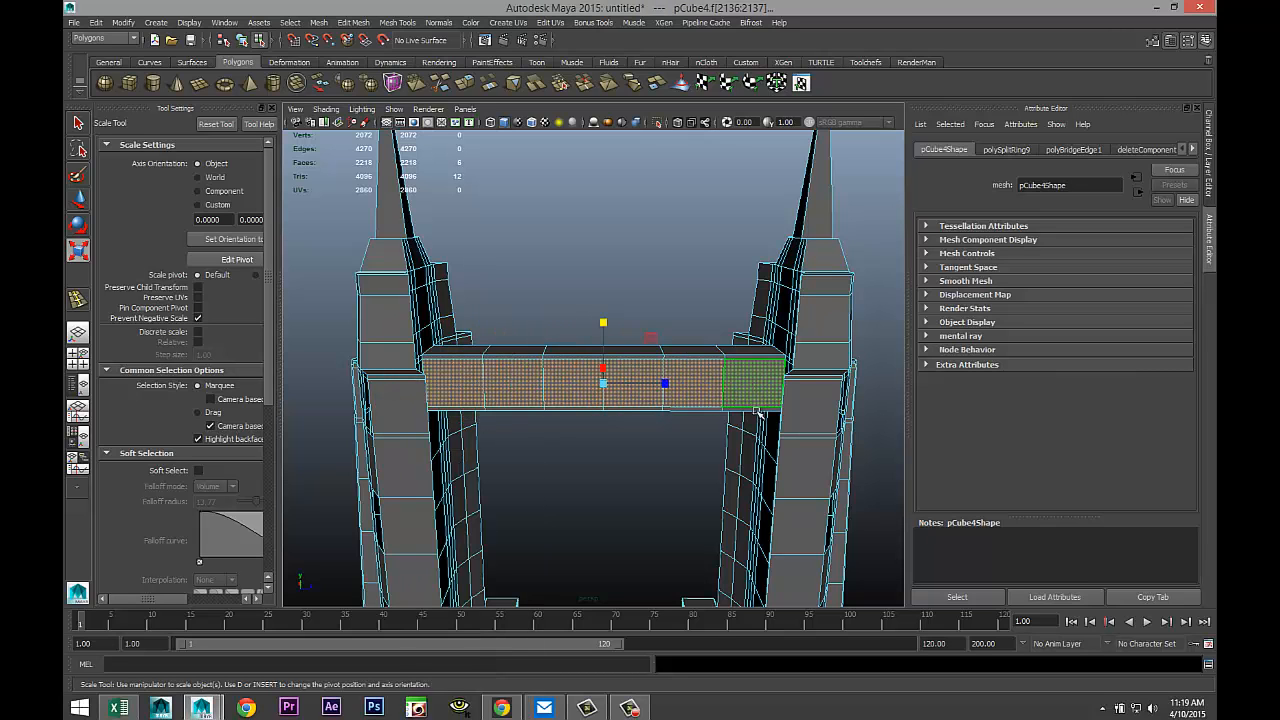
pyautogui.keyDown('alt'); pyautogui.moveTo(760, 420); pyautogui.dragTo(380, 435); pyautogui.keyUp('alt')
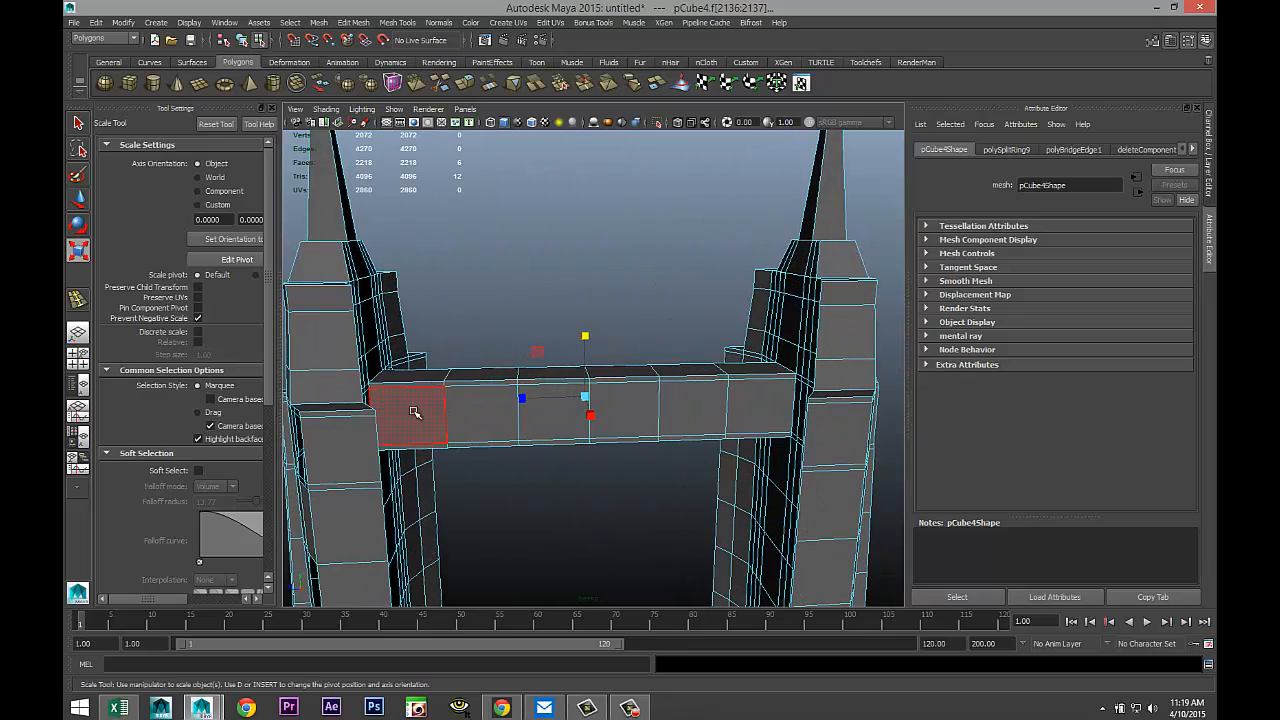
pyautogui.keyDown('shift'); pyautogui.click(416, 414); pyautogui.keyUp('shift')
pyautogui.keyDown('shift'); pyautogui.click(484, 426); pyautogui.keyUp('shift')
pyautogui.keyDown('shift'); pyautogui.click(540, 425); pyautogui.keyUp('shift')
pyautogui.keyDown('shift'); pyautogui.click(635, 403); pyautogui.keyUp('shift')
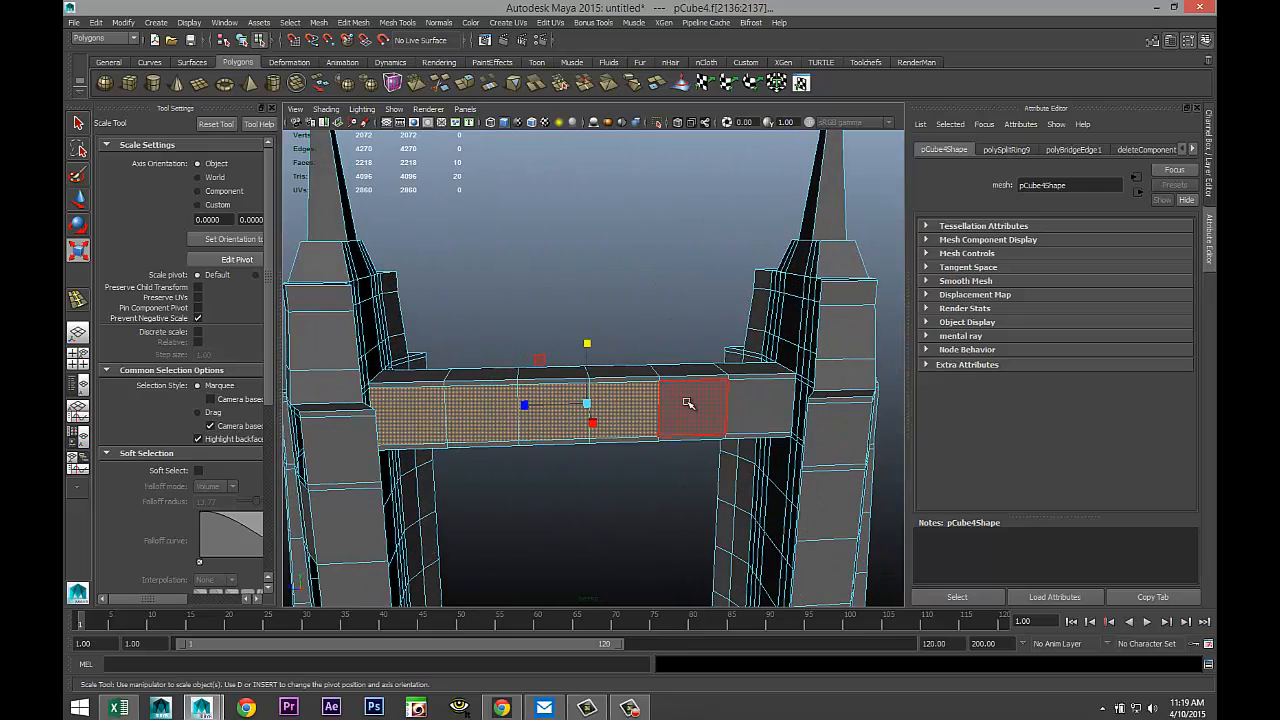
pyautogui.keyDown('shift'); pyautogui.click(692, 405); pyautogui.keyUp('shift')
pyautogui.keyDown('shift'); pyautogui.click(746, 410); pyautogui.keyUp('shift')
pyautogui.moveTo(668, 462)
pyautogui.keyDown('alt'); pyautogui.mouseDown()
pyautogui.moveTo(891, 444)
pyautogui.moveTo(729, 447)
pyautogui.moveTo(670, 466)
pyautogui.moveTo(676, 445)
pyautogui.mouseUp(); pyautogui.keyUp('alt')
pyautogui.scroll(3, 664, 467)
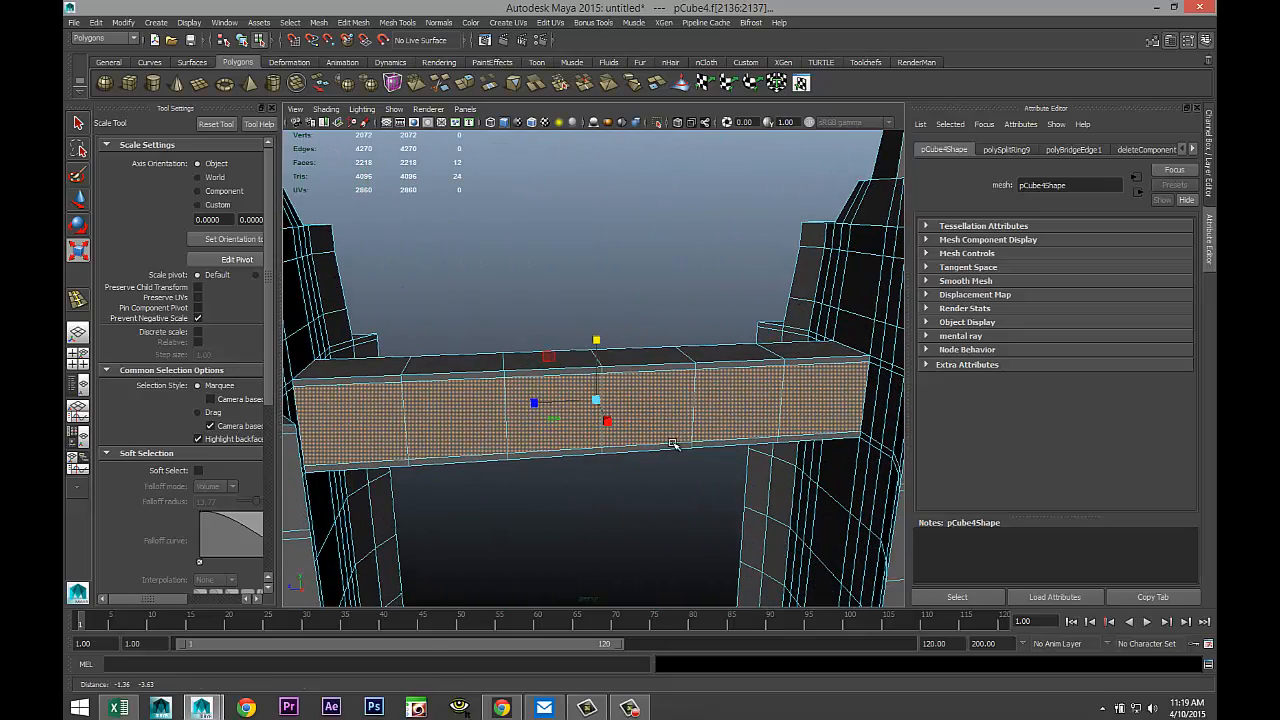
pyautogui.click(354, 22)
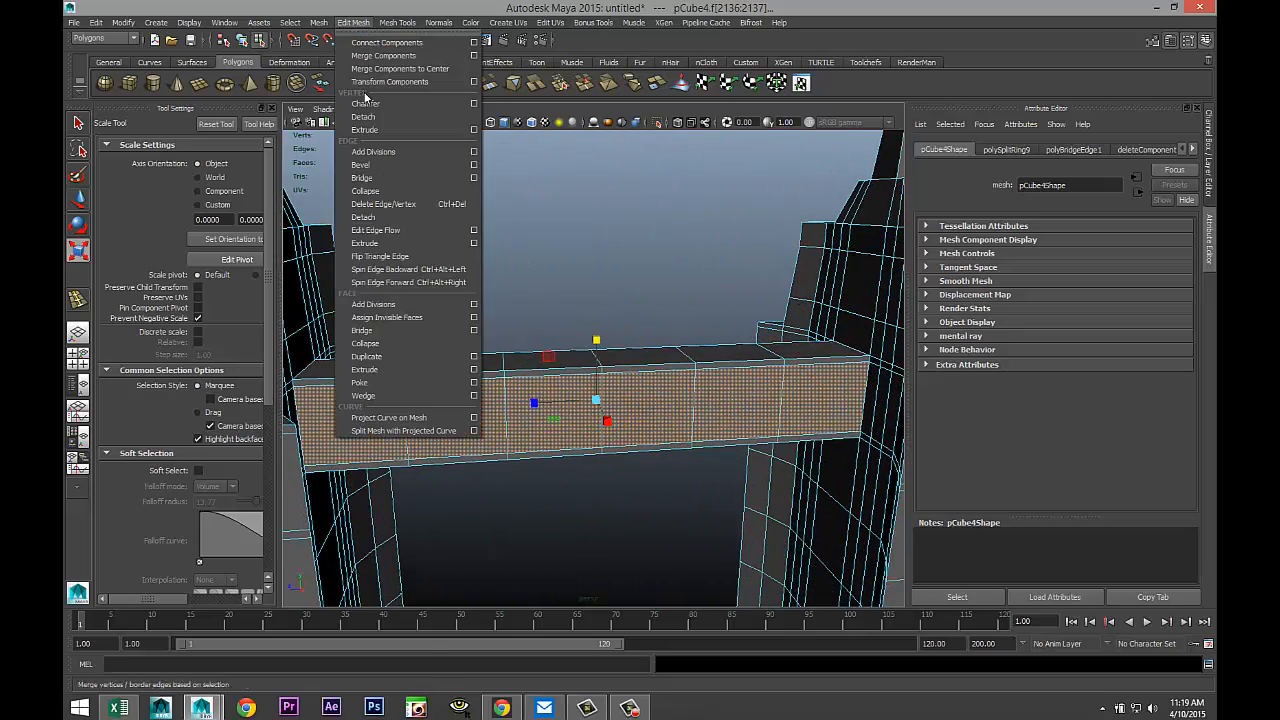
pyautogui.click(405, 377)
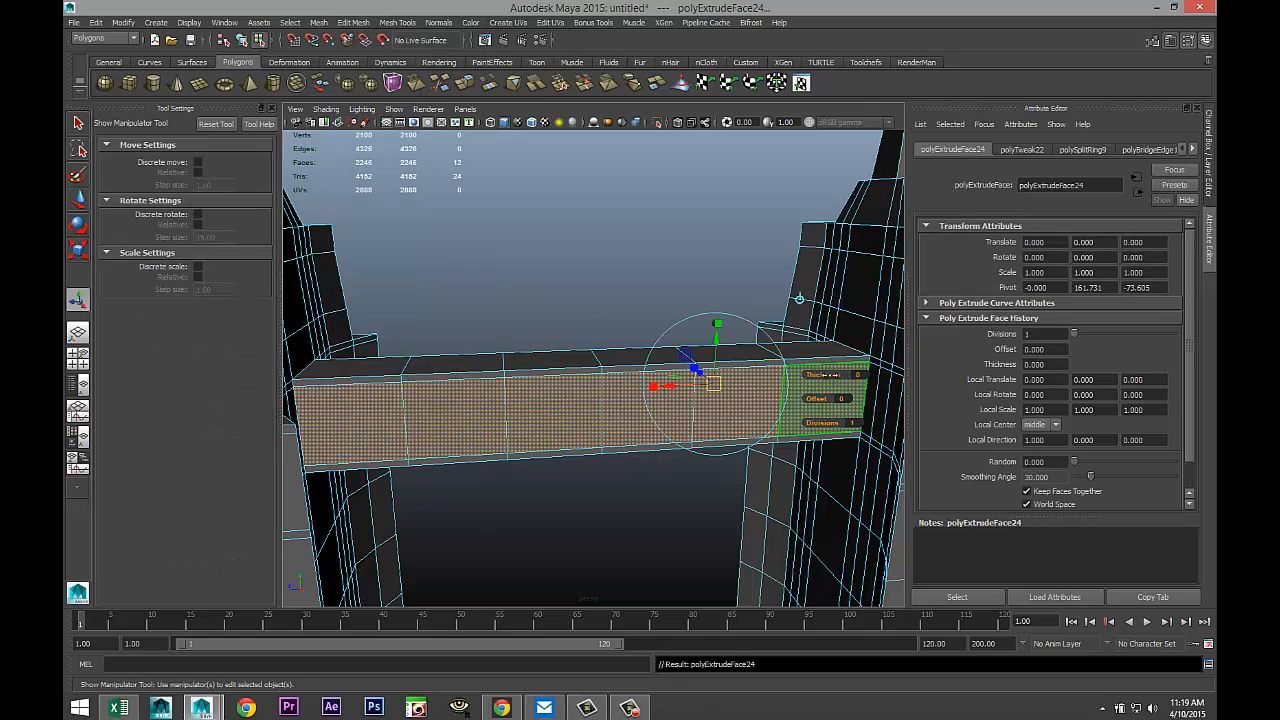
pyautogui.moveTo(820, 375); pyautogui.dragTo(816, 378)
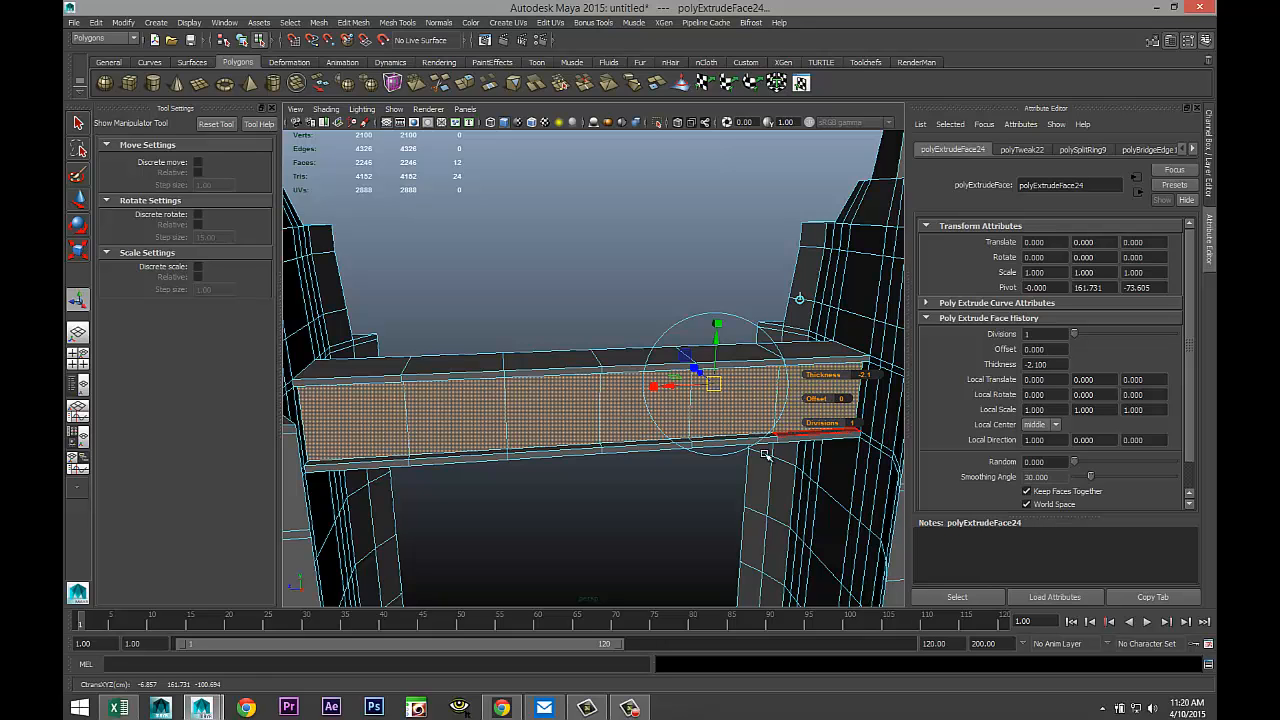
# Step: Assign the mia_material_x1 material to the recessed wall faces of the skybridge
pyautogui.keyDown('alt'); pyautogui.moveTo(676, 511); pyautogui.dragTo(623, 517); pyautogui.keyUp('alt')
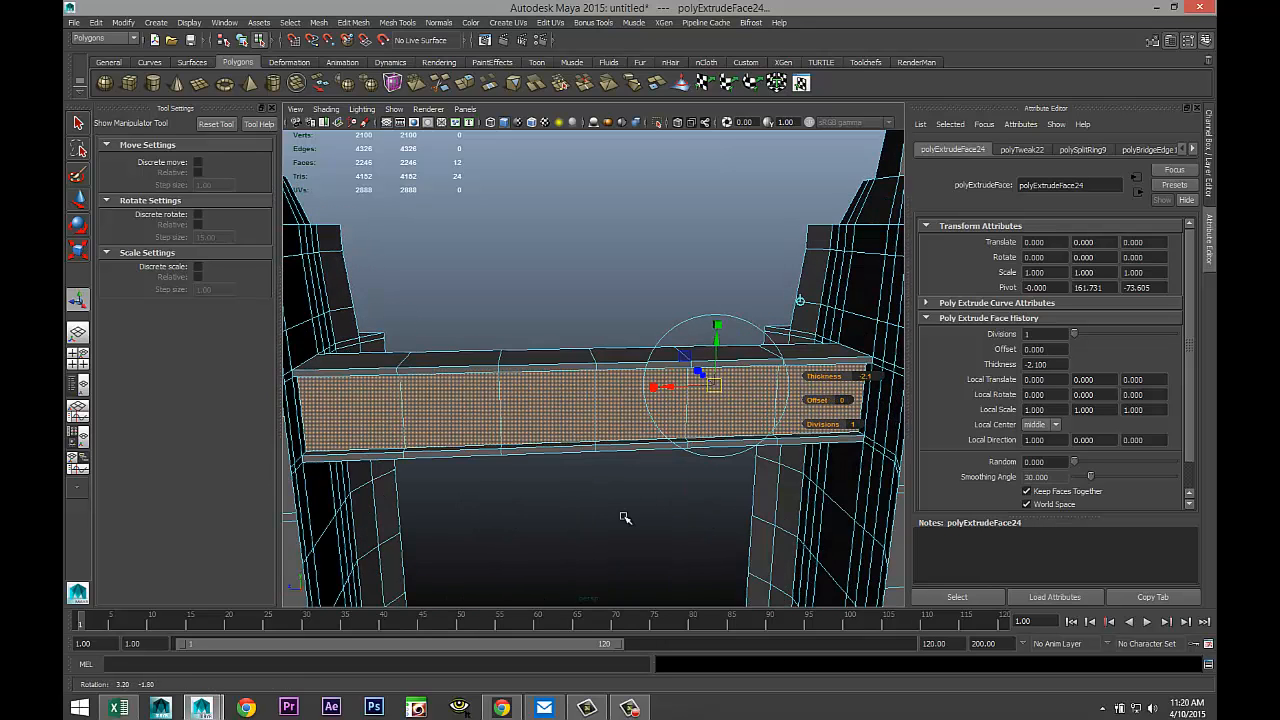
pyautogui.moveTo(455, 409); pyautogui.dragTo(552, 694, button='right')
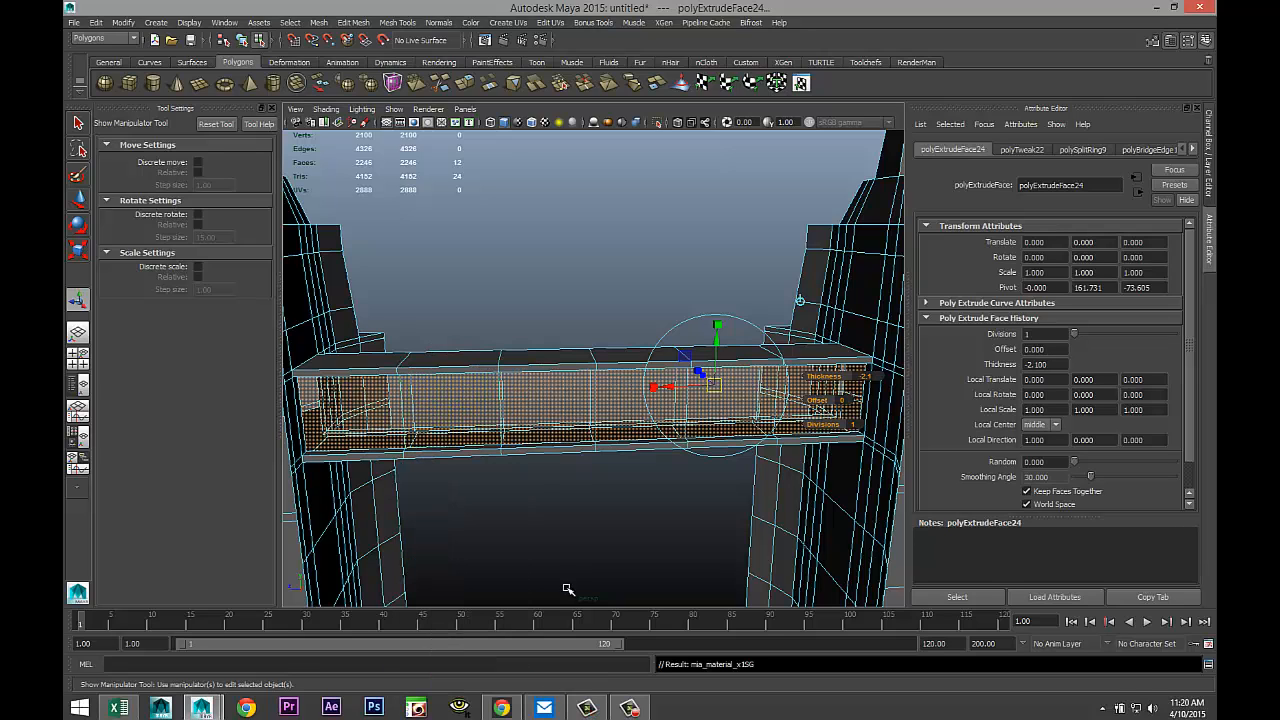
pyautogui.keyDown('alt'); pyautogui.moveTo(571, 542); pyautogui.dragTo(488, 508); pyautogui.keyUp('alt')
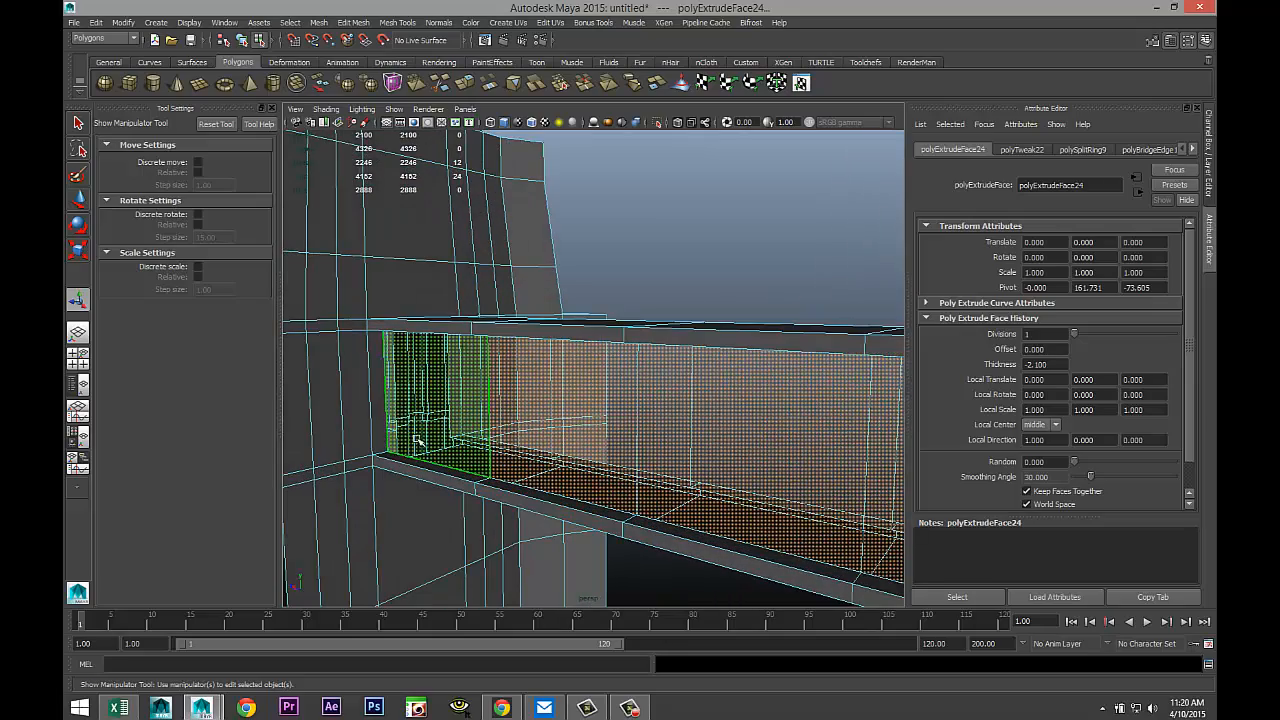
# Step: Extrude the facing inner wall faces just below the skybridge on both towers and scale them toward each other into two stubs
pyautogui.keyDown('alt'); pyautogui.moveTo(418, 441); pyautogui.dragTo(531, 478); pyautogui.keyUp('alt')
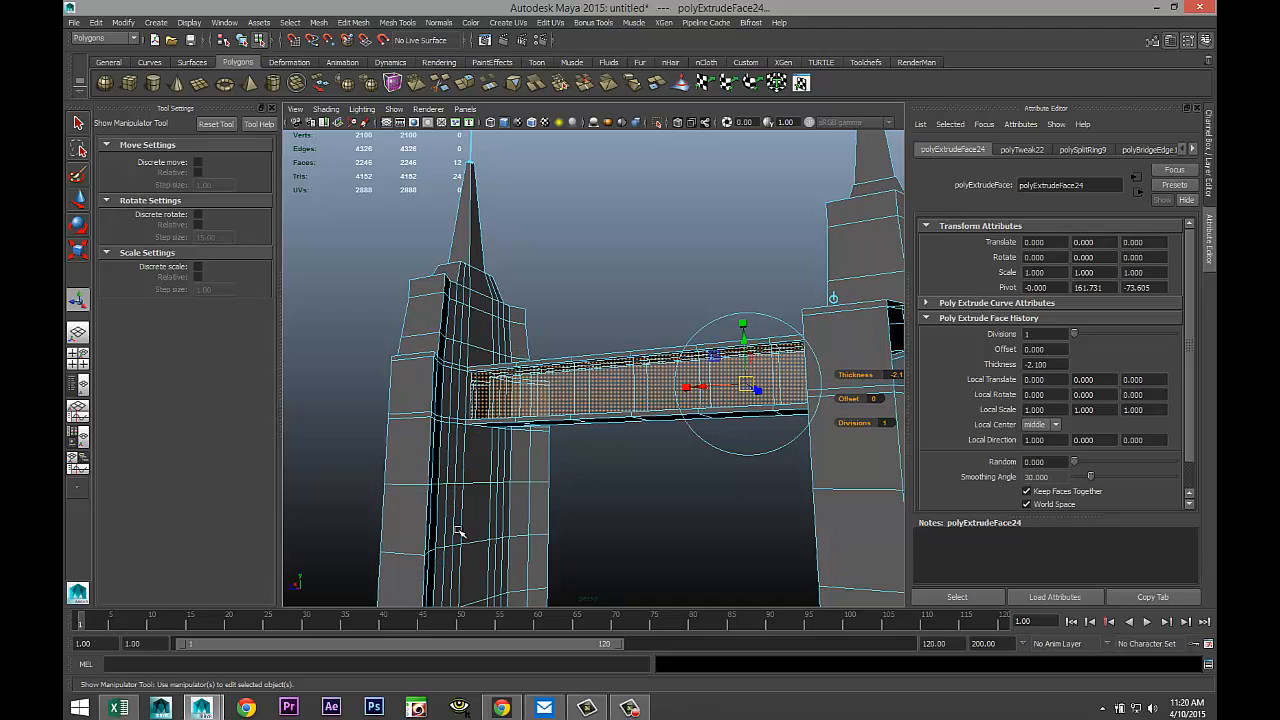
pyautogui.click(474, 521)
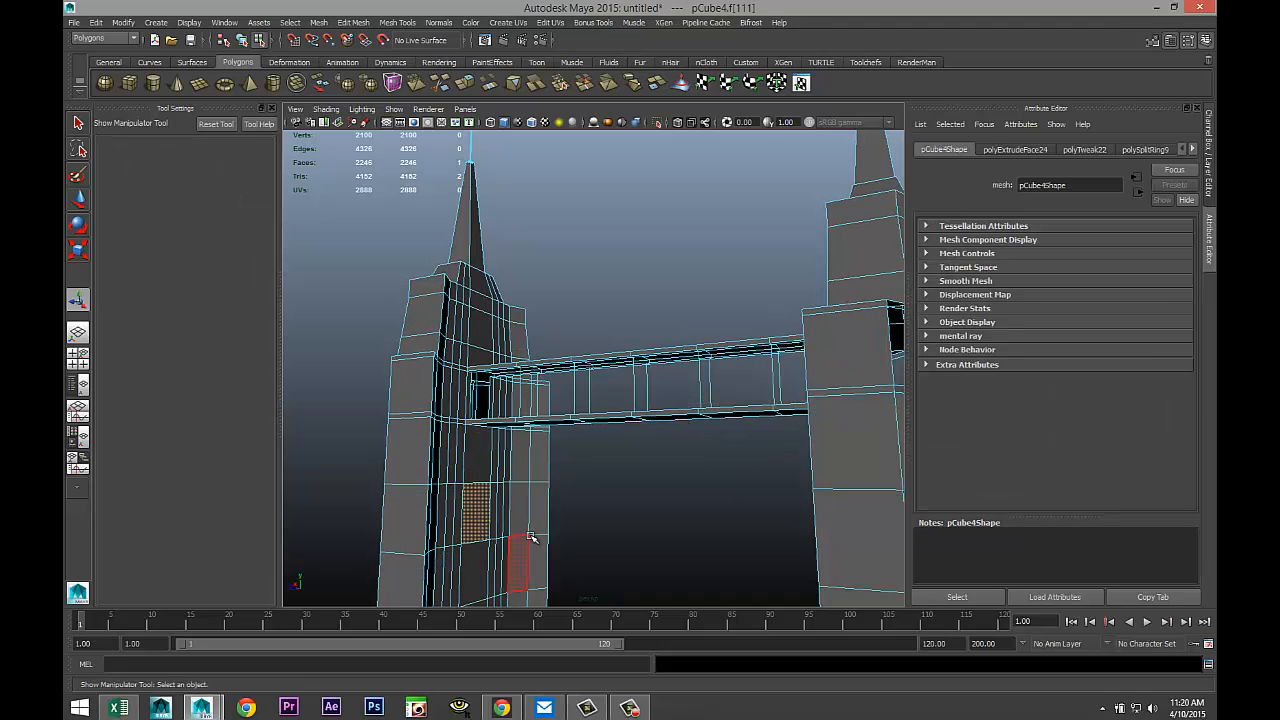
pyautogui.keyDown('alt'); pyautogui.moveTo(583, 526); pyautogui.dragTo(676, 514); pyautogui.keyUp('alt')
pyautogui.keyDown('shift'); pyautogui.click(800, 510); pyautogui.keyUp('shift')
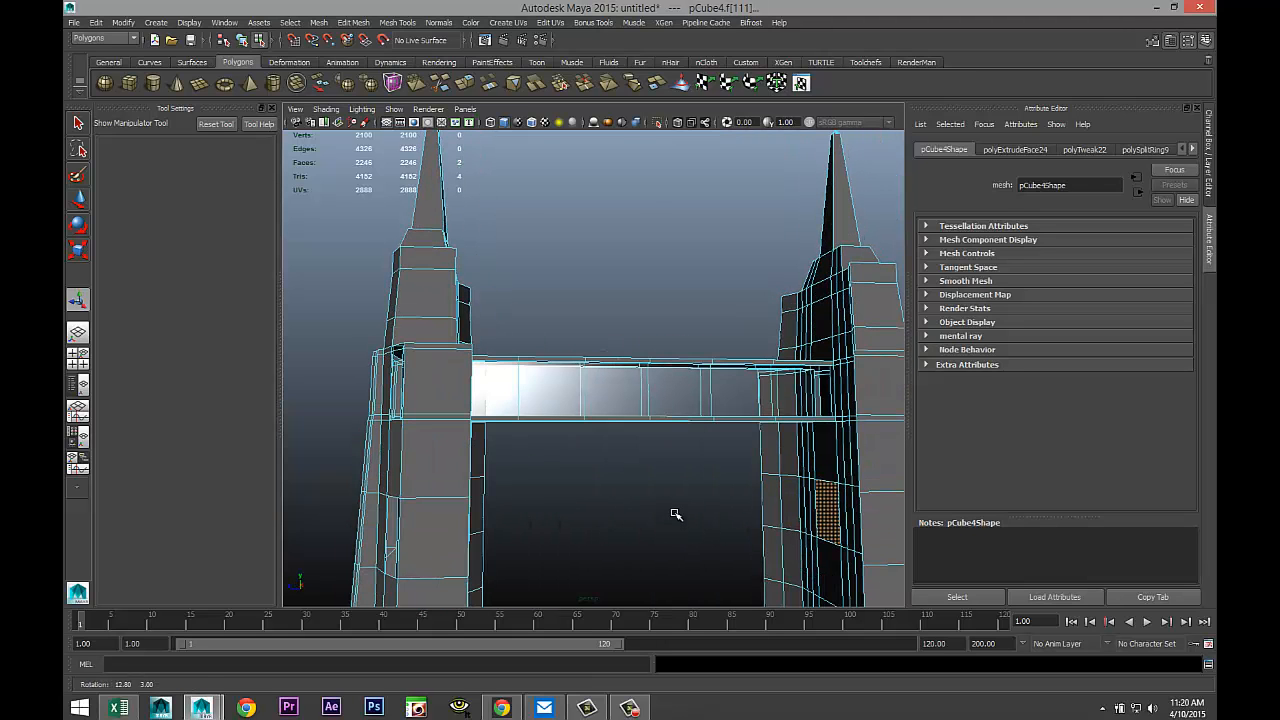
pyautogui.click(362, 24)
pyautogui.click(418, 369)
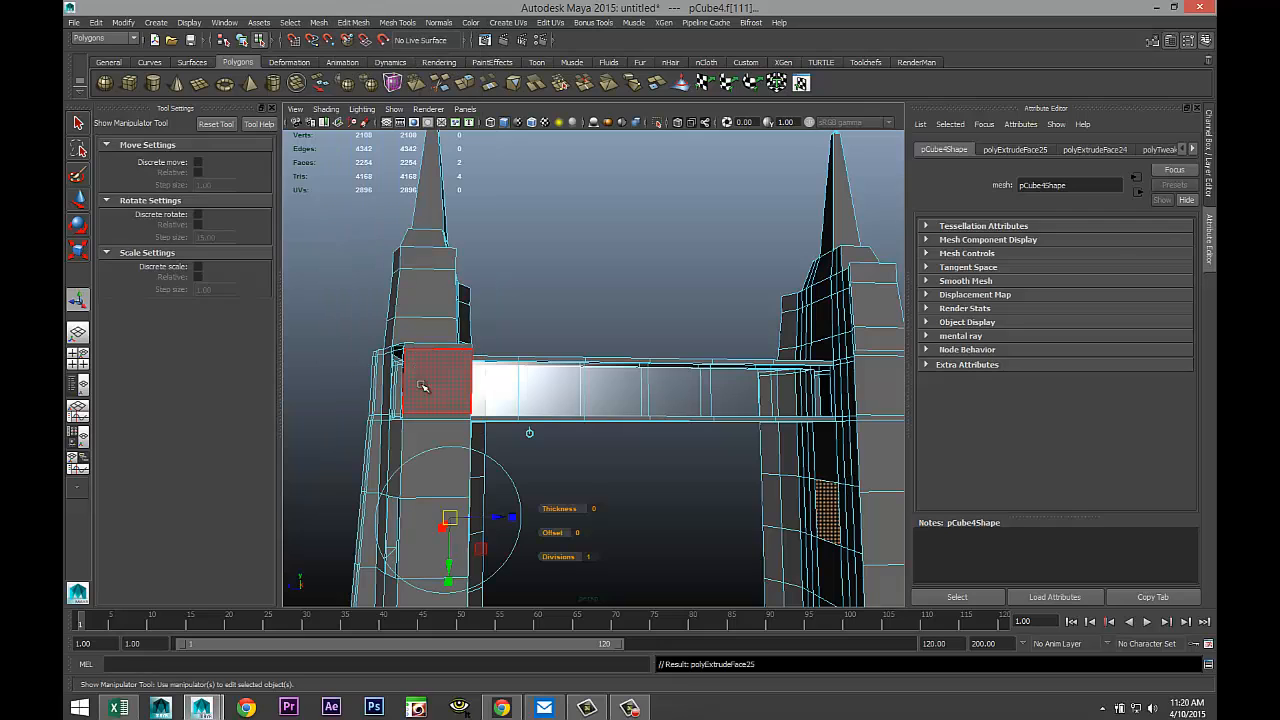
pyautogui.press('r')
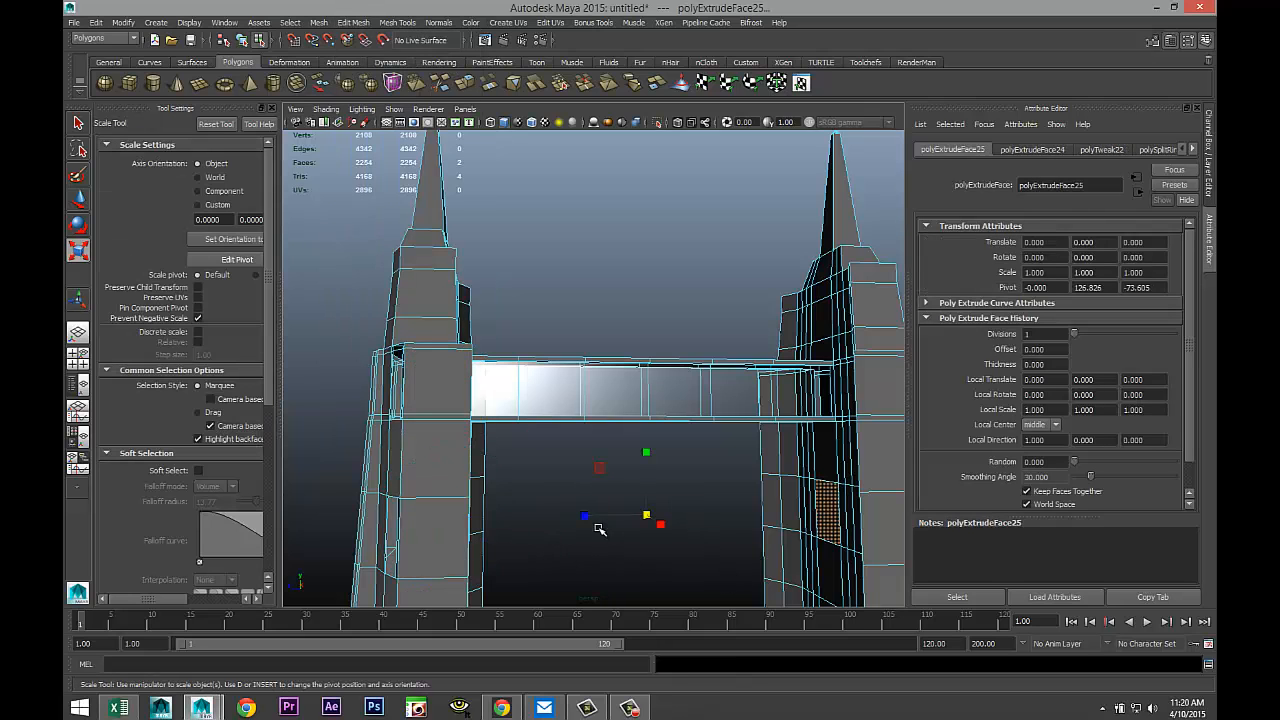
pyautogui.moveTo(586, 517); pyautogui.dragTo(620, 518)
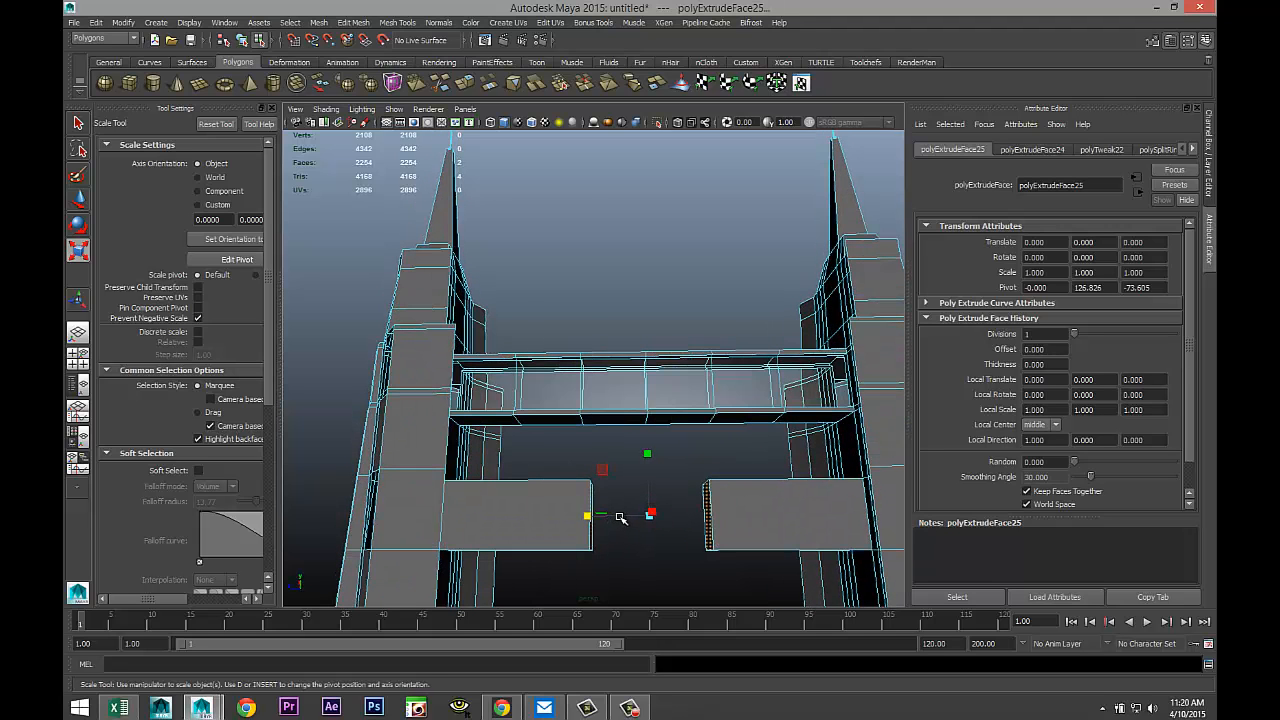
# Step: Move the extruded end faces upward so their upper edges meet the underside of the skybridge
pyautogui.press('w')
pyautogui.moveTo(648, 452); pyautogui.dragTo(631, 331)
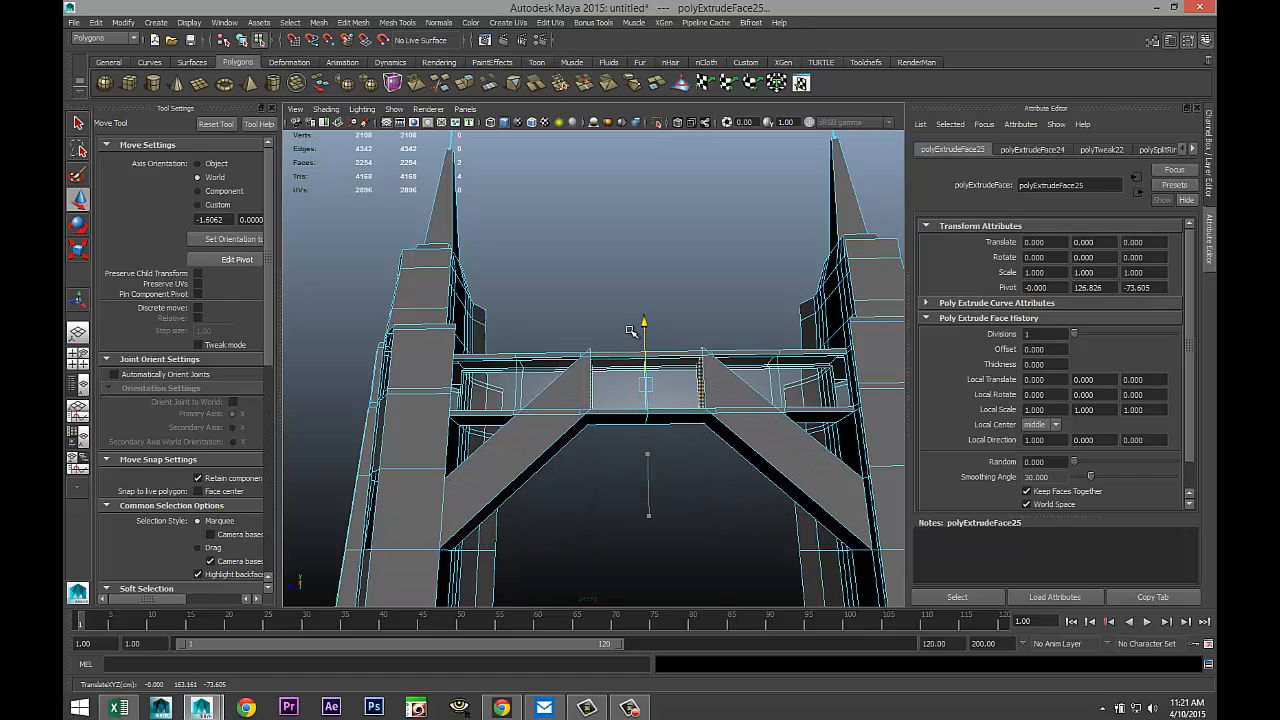
pyautogui.click(78, 357)
pyautogui.scroll(-3, 480, 520)
pyautogui.scroll(-5, 785, 523)
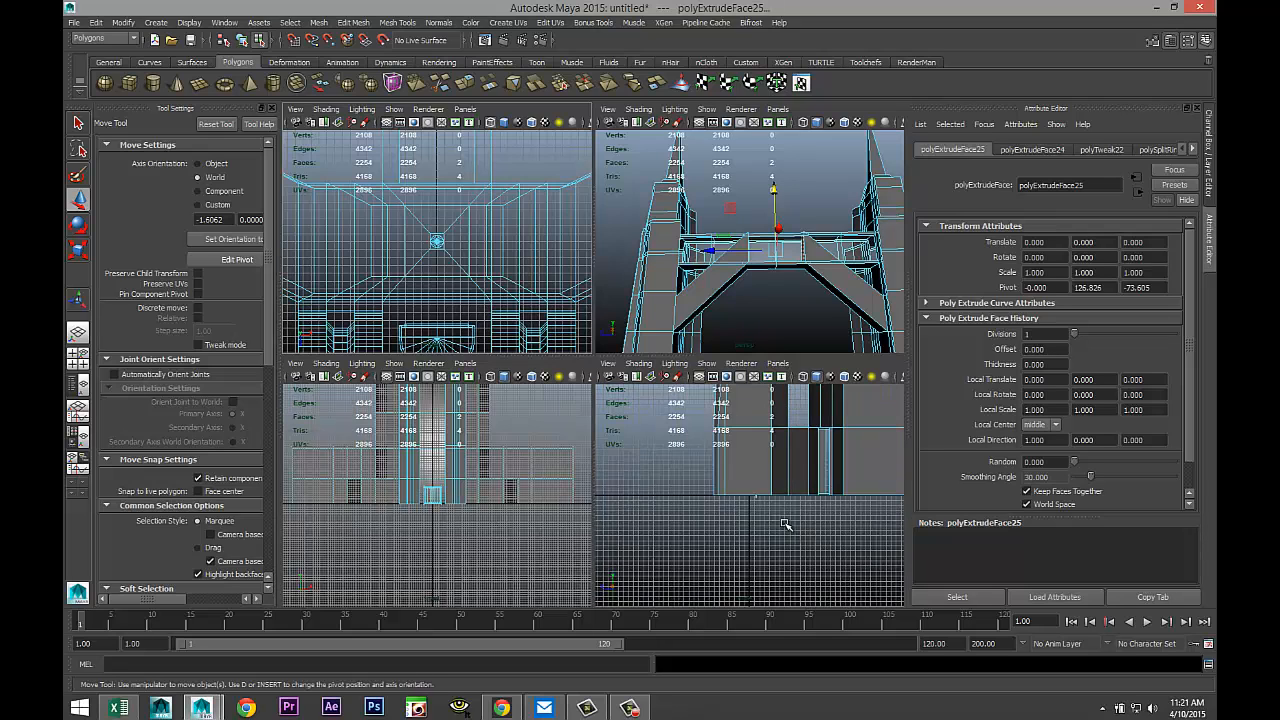
pyautogui.press('space')
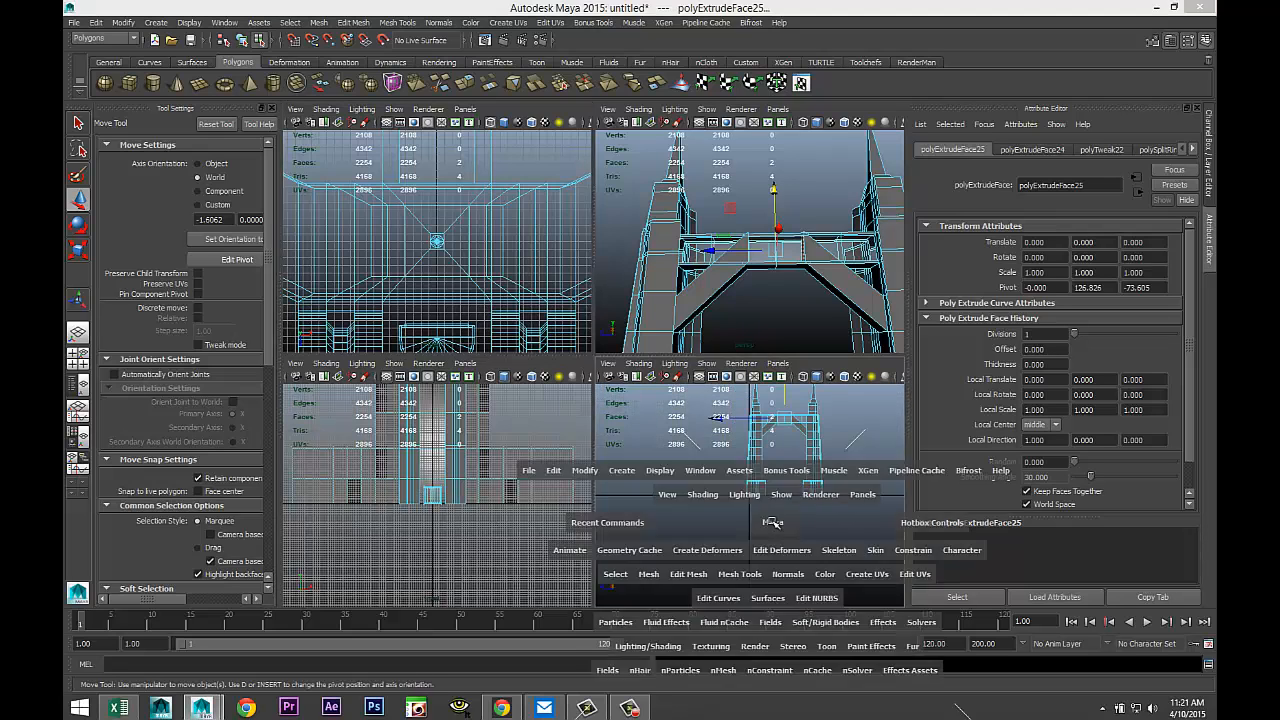
pyautogui.press('f')
pyautogui.scroll(-4, 463, 383)
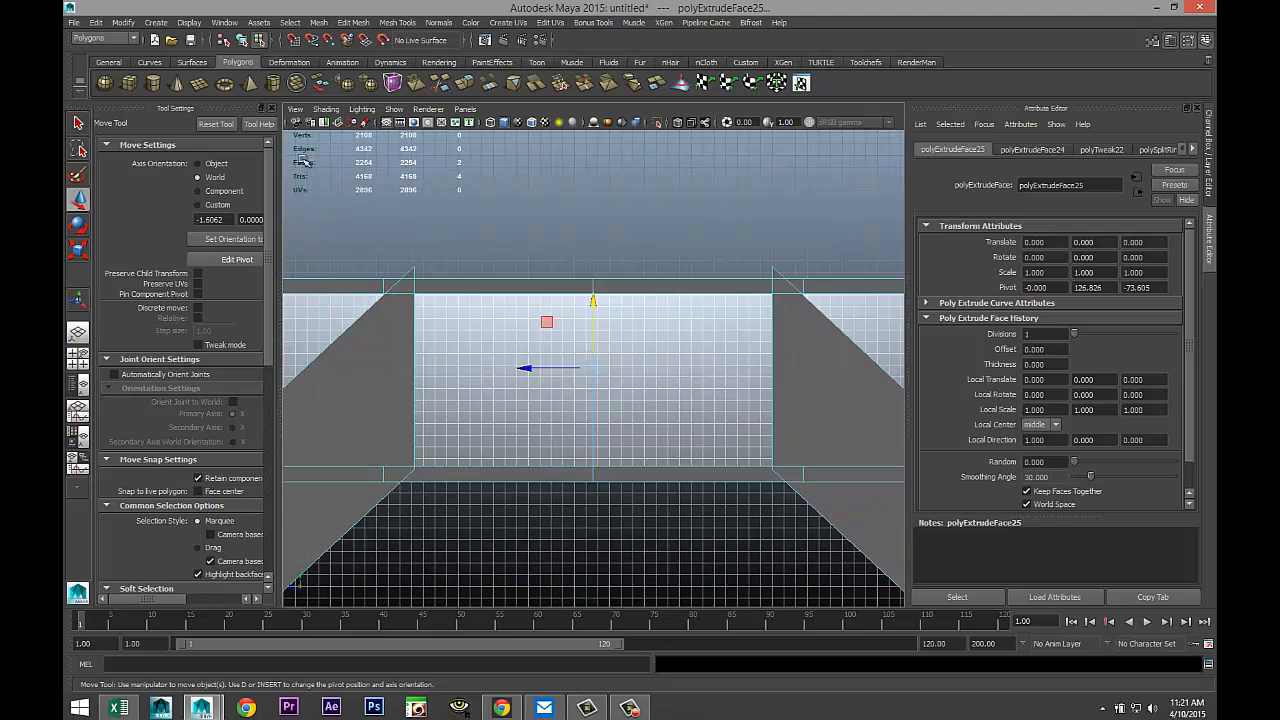
pyautogui.click(273, 109)
pyautogui.scroll(-3, 531, 337)
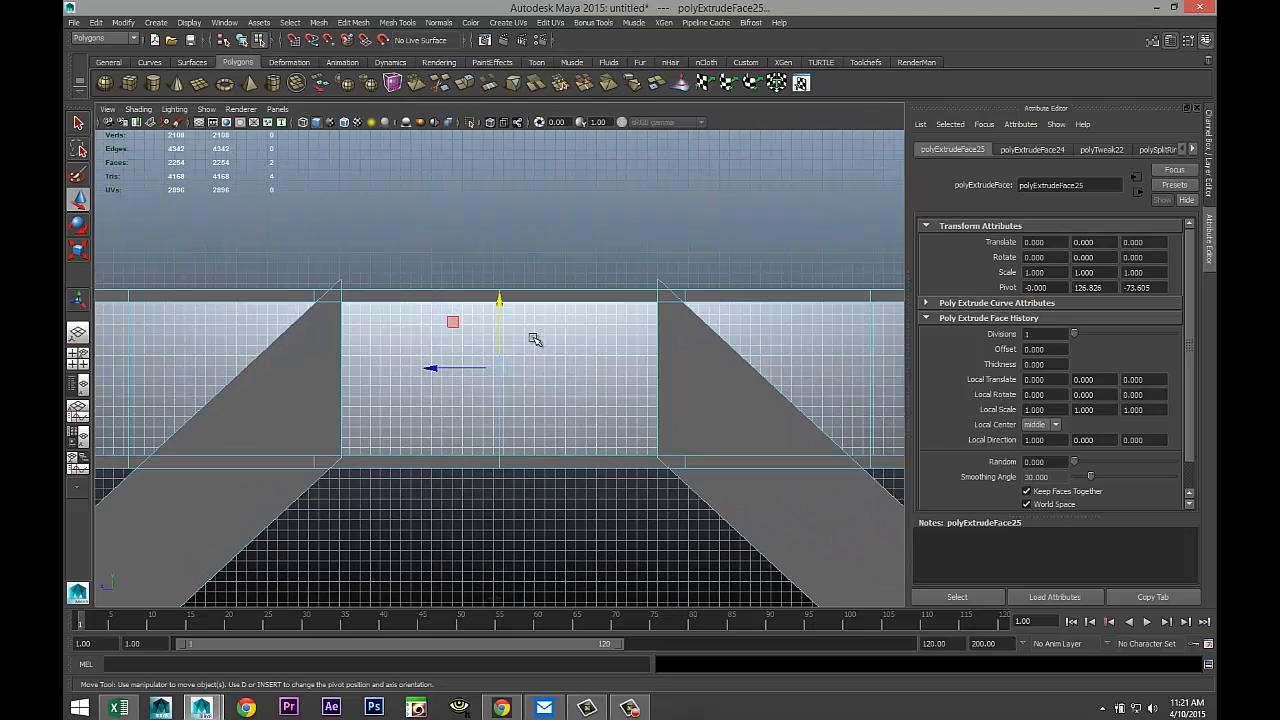
pyautogui.keyDown('alt'); pyautogui.moveTo(488, 348); pyautogui.dragTo(521, 323, button='middle'); pyautogui.keyUp('alt')
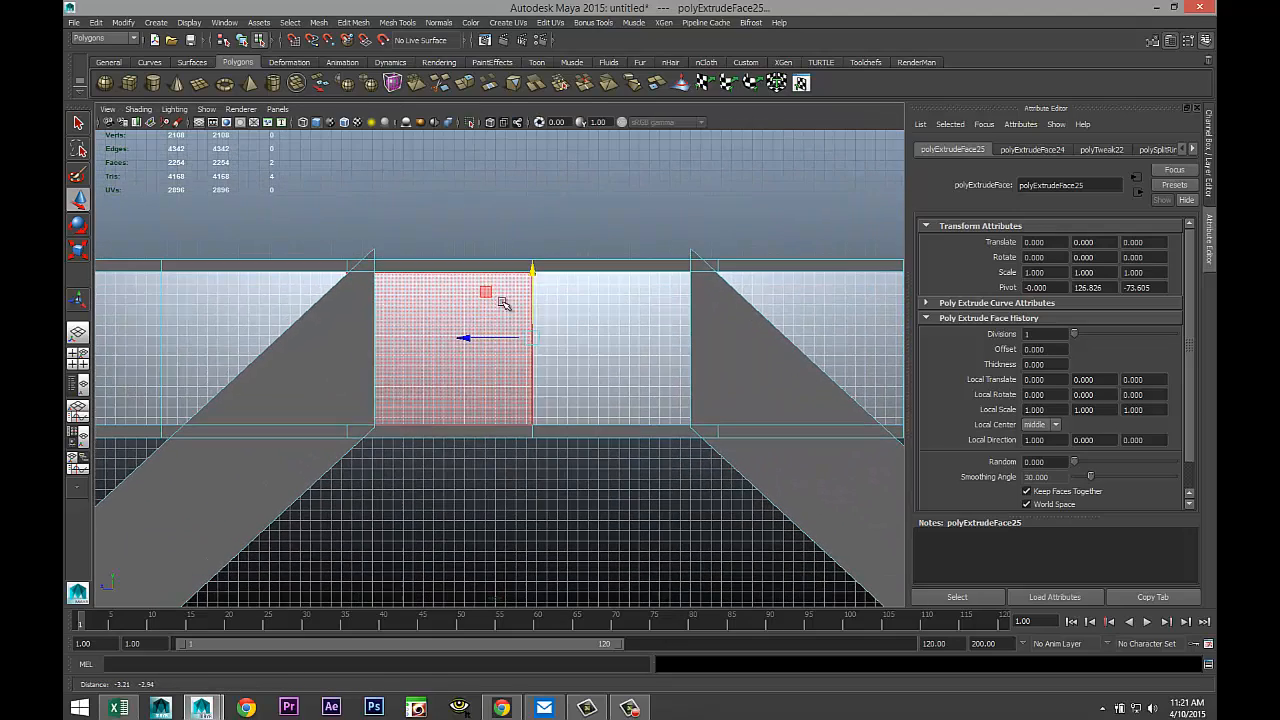
pyautogui.moveTo(480, 441)
pyautogui.keyDown('alt'); pyautogui.mouseDown(button='middle')
pyautogui.moveTo(489, 462)
pyautogui.moveTo(497, 449)
pyautogui.mouseUp(button='middle'); pyautogui.keyUp('alt')
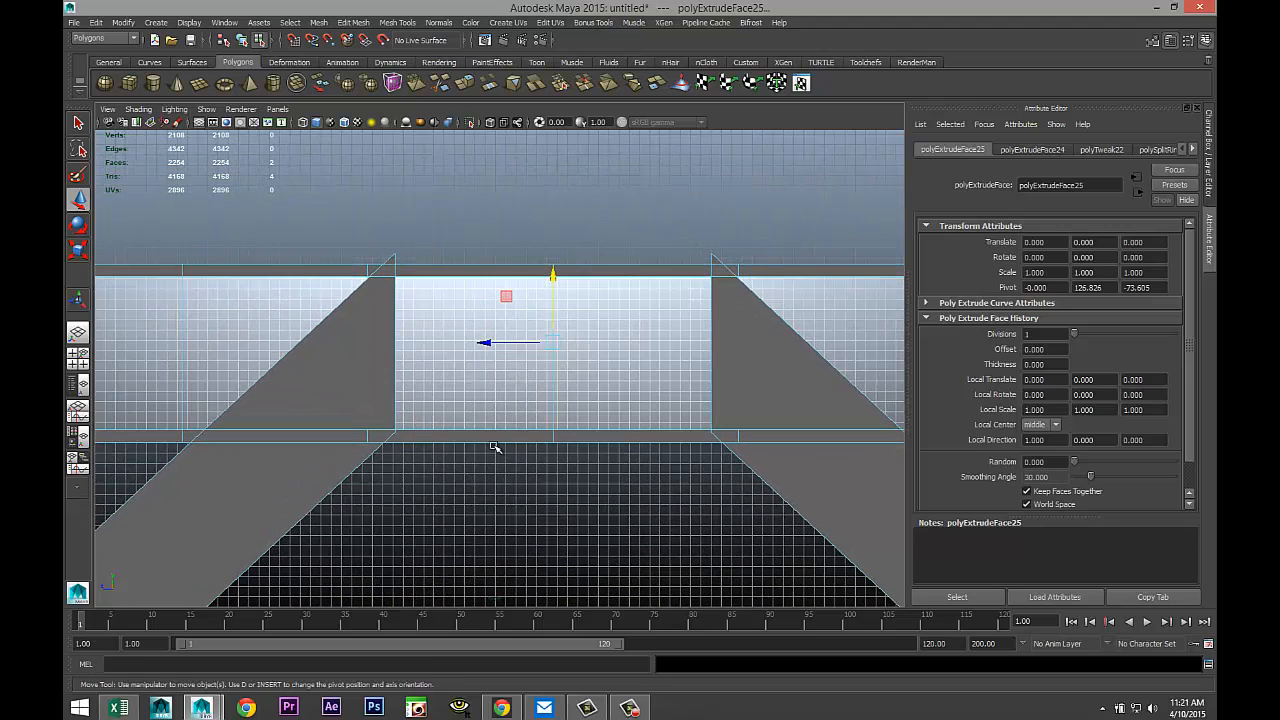
pyautogui.moveTo(551, 275); pyautogui.dragTo(569, 464)
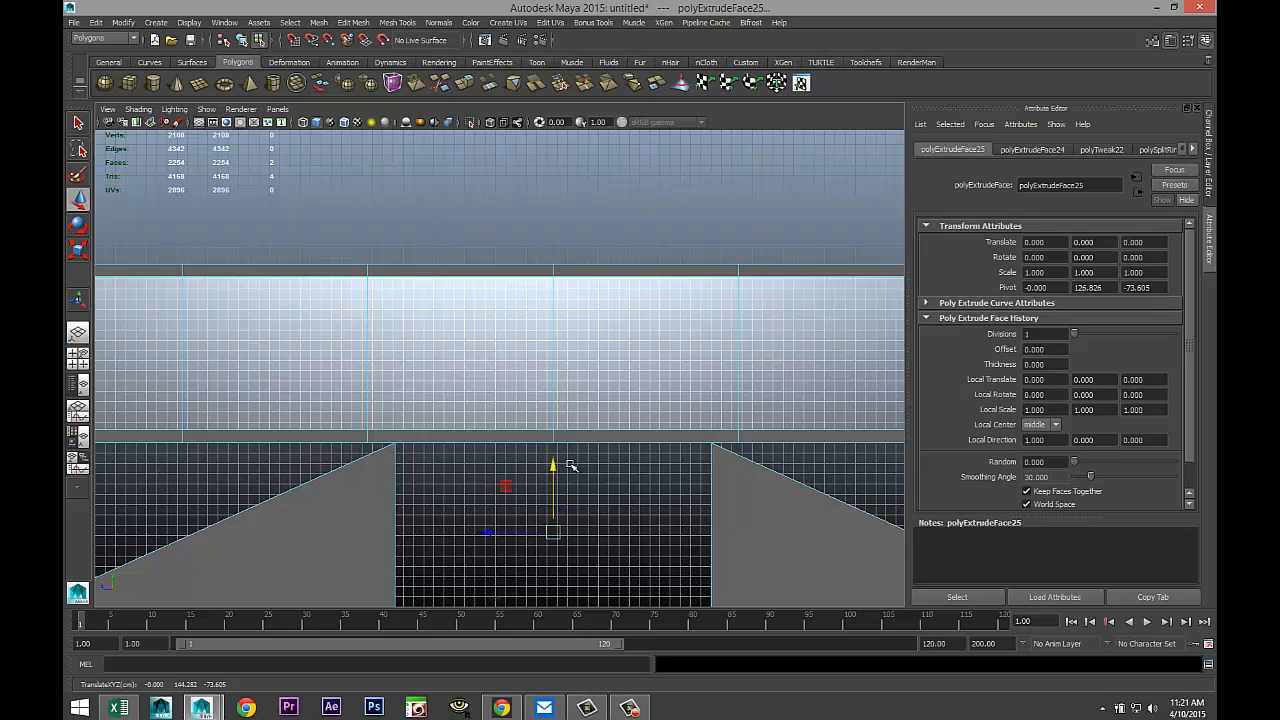
# Step: Scale the upper end vertices of both braces apart along the skybridge to line up with its nearest vertical edge loops
pyautogui.keyDown('alt'); pyautogui.moveTo(547, 485); pyautogui.dragTo(526, 396, button='middle'); pyautogui.keyUp('alt')
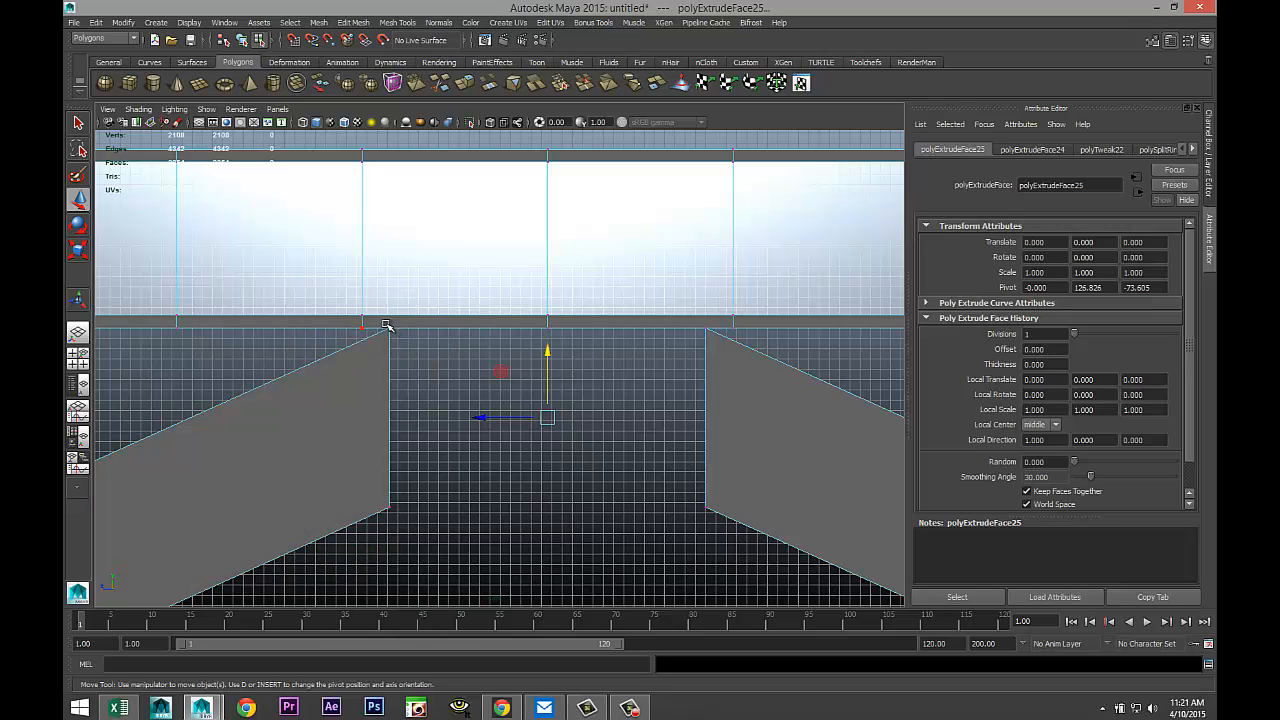
pyautogui.moveTo(384, 322); pyautogui.dragTo(408, 340)
pyautogui.keyDown('shift'); pyautogui.moveTo(708, 328); pyautogui.dragTo(728, 370); pyautogui.keyUp('shift')
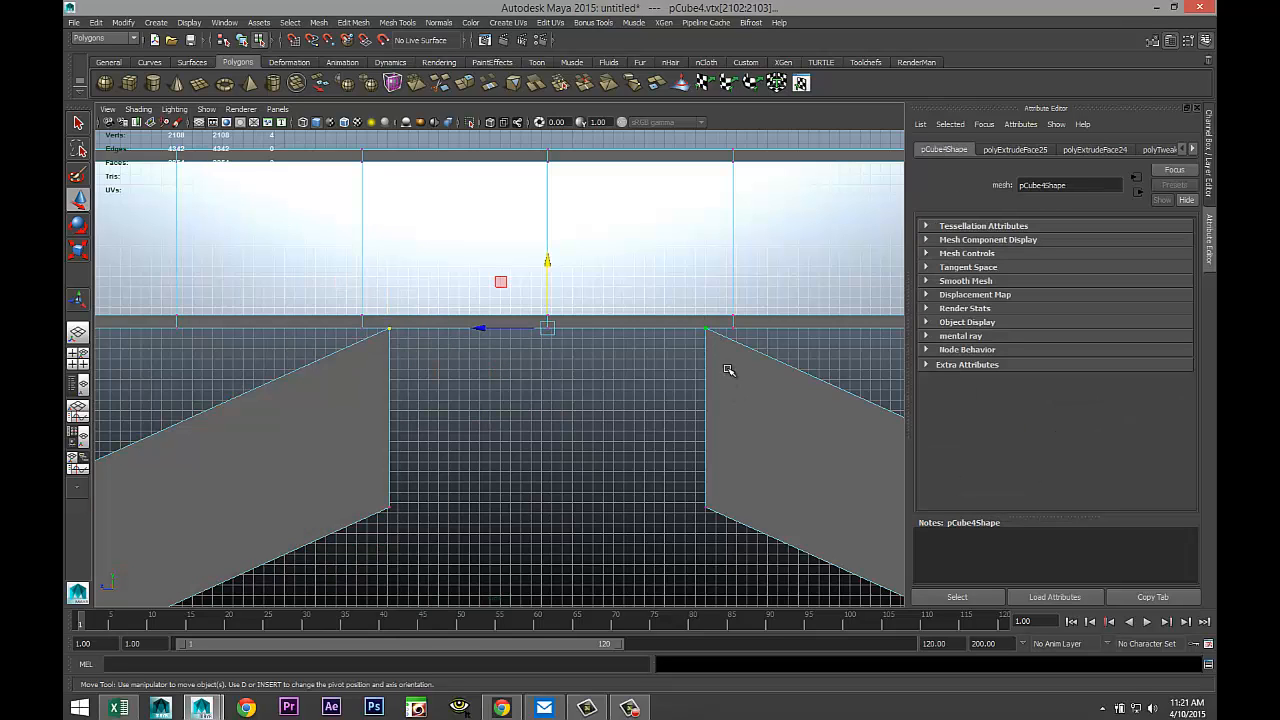
pyautogui.press('r')
pyautogui.scroll(-2, 553, 420)
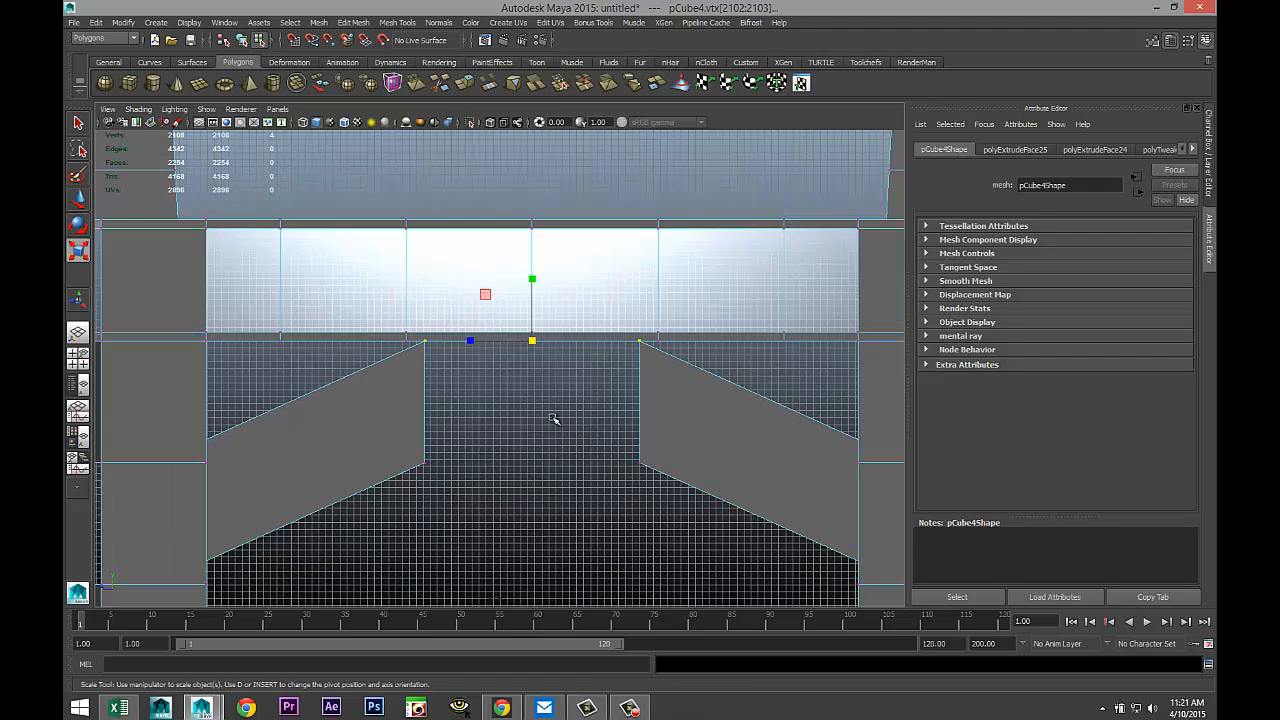
pyautogui.moveTo(470, 342)
pyautogui.mouseDown()
pyautogui.moveTo(431, 347)
pyautogui.moveTo(459, 358)
pyautogui.mouseUp()
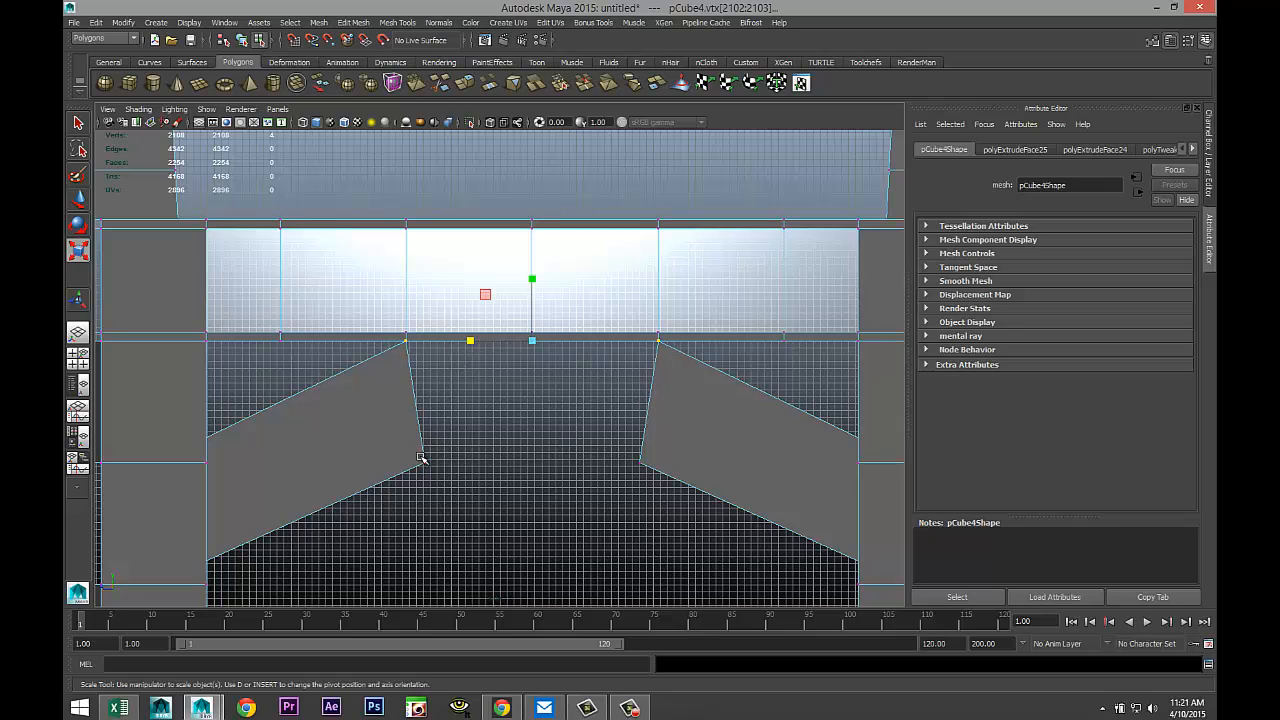
# Step: Raise the lower end vertices of both braces to the skybridge's underside and spread them to just inside the upper vertices
pyautogui.moveTo(418, 456); pyautogui.dragTo(444, 480)
pyautogui.keyDown('shift'); pyautogui.moveTo(652, 482); pyautogui.dragTo(652, 482); pyautogui.keyUp('shift')
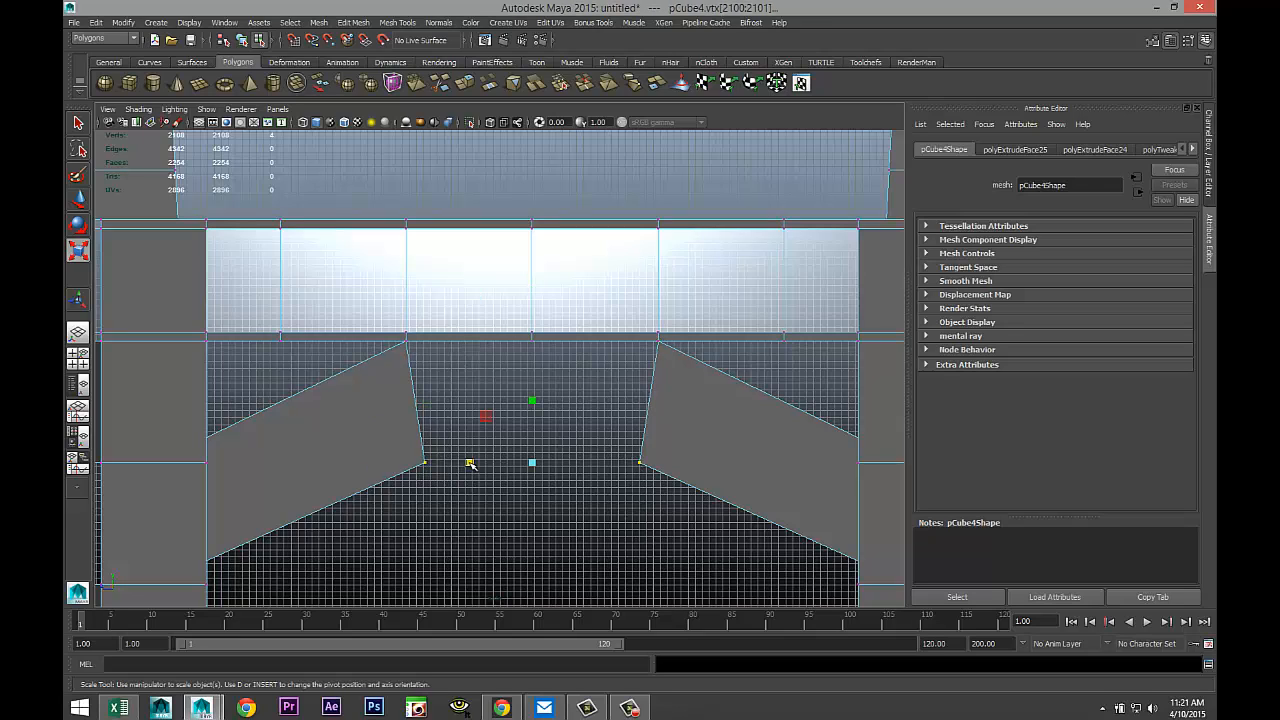
pyautogui.moveTo(470, 463); pyautogui.dragTo(519, 481)
pyautogui.press('w')
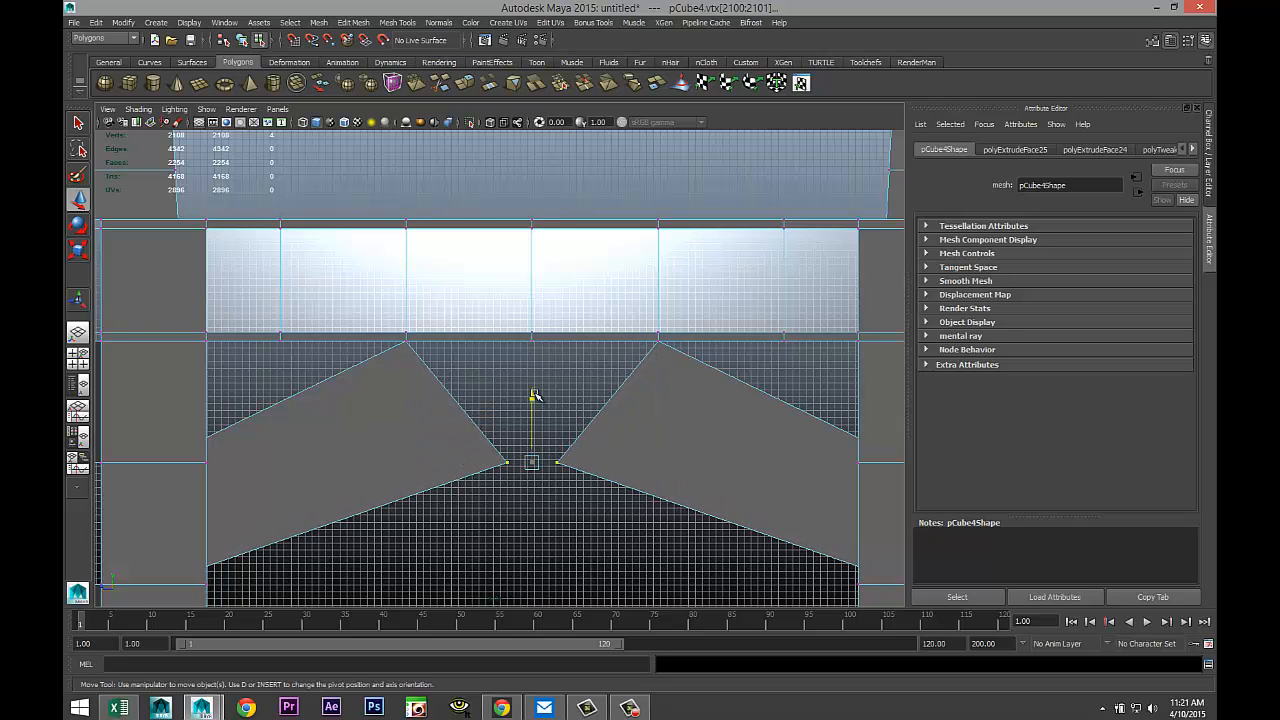
pyautogui.moveTo(533, 396); pyautogui.dragTo(519, 274)
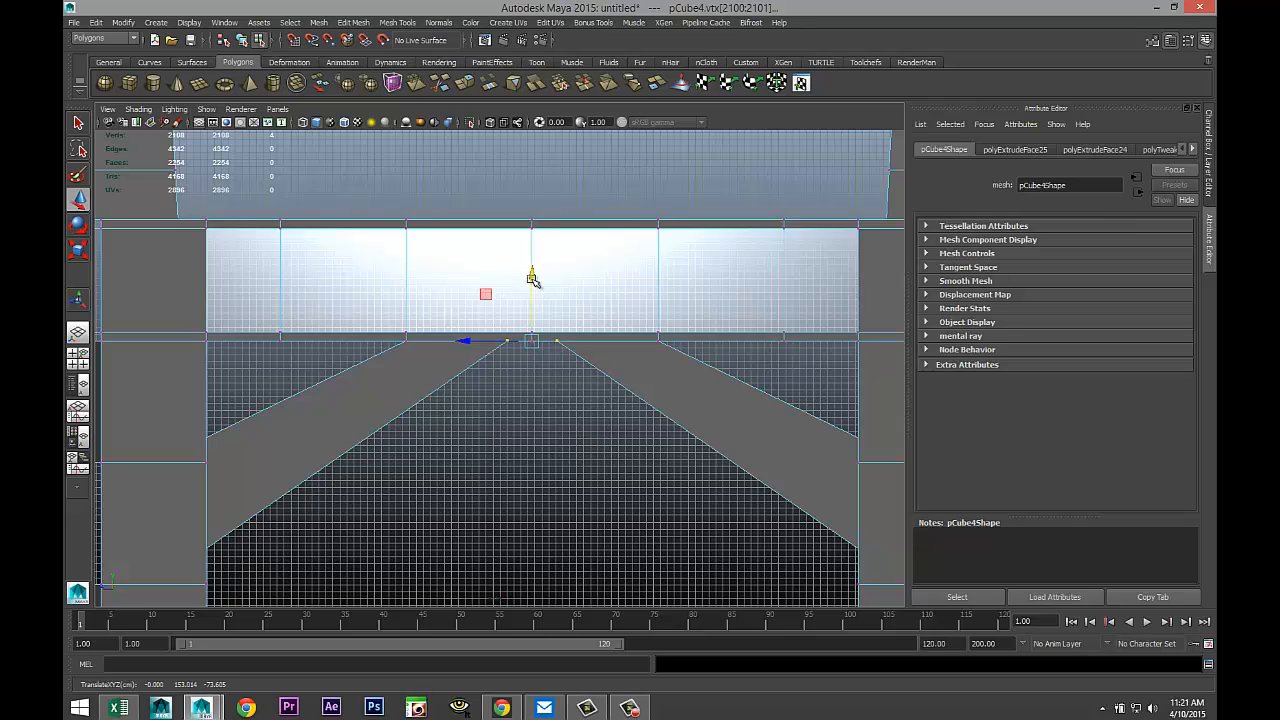
pyautogui.press('r')
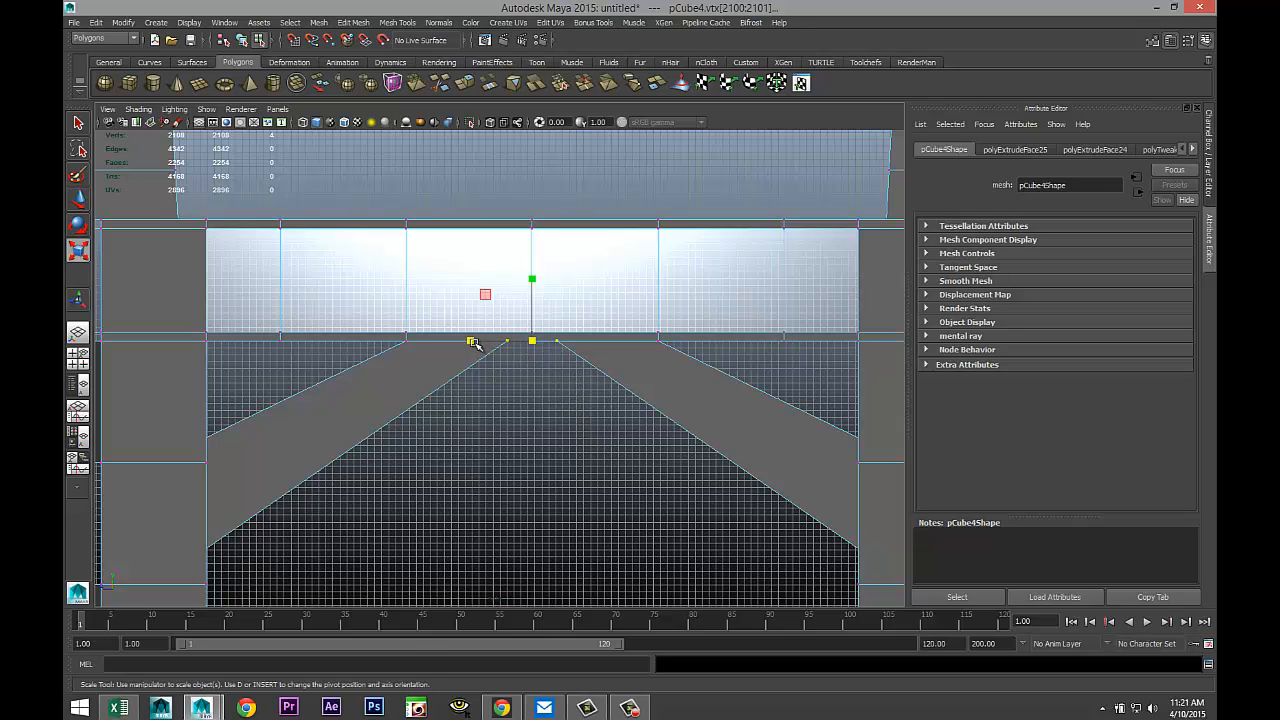
pyautogui.moveTo(474, 342); pyautogui.dragTo(260, 362)
# Step: Select the four side faces of the two diagonal braces, front and back, in the perspective view
pyautogui.click(78, 358)
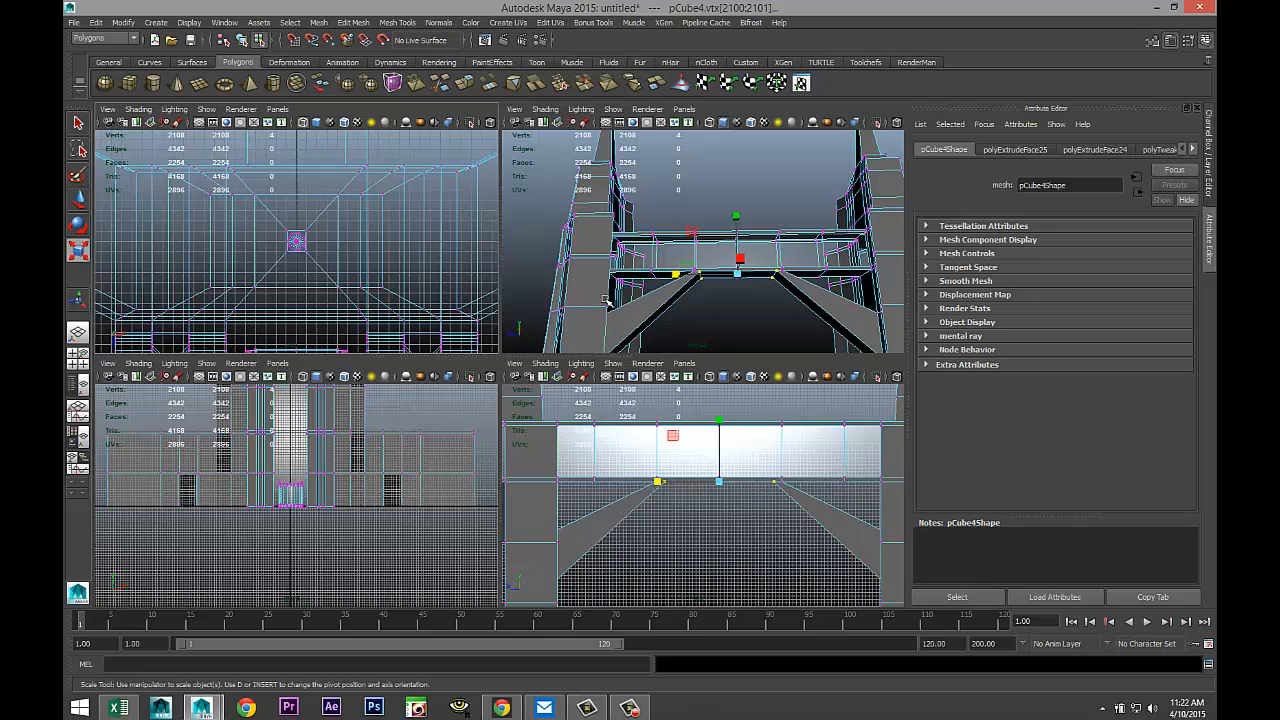
pyautogui.press('space')
pyautogui.scroll(-5, 660, 320)
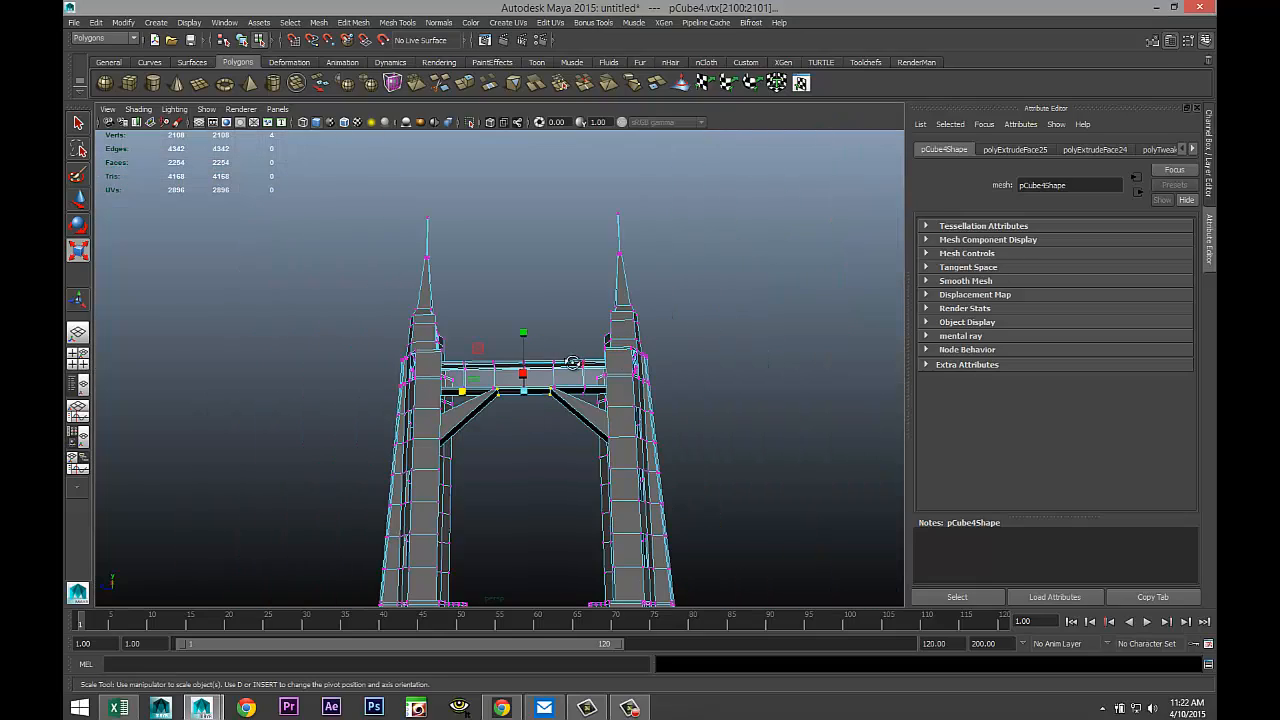
pyautogui.keyDown('alt'); pyautogui.moveTo(572, 362); pyautogui.dragTo(560, 409); pyautogui.keyUp('alt')
pyautogui.scroll(6, 593, 391)
pyautogui.click(567, 409)
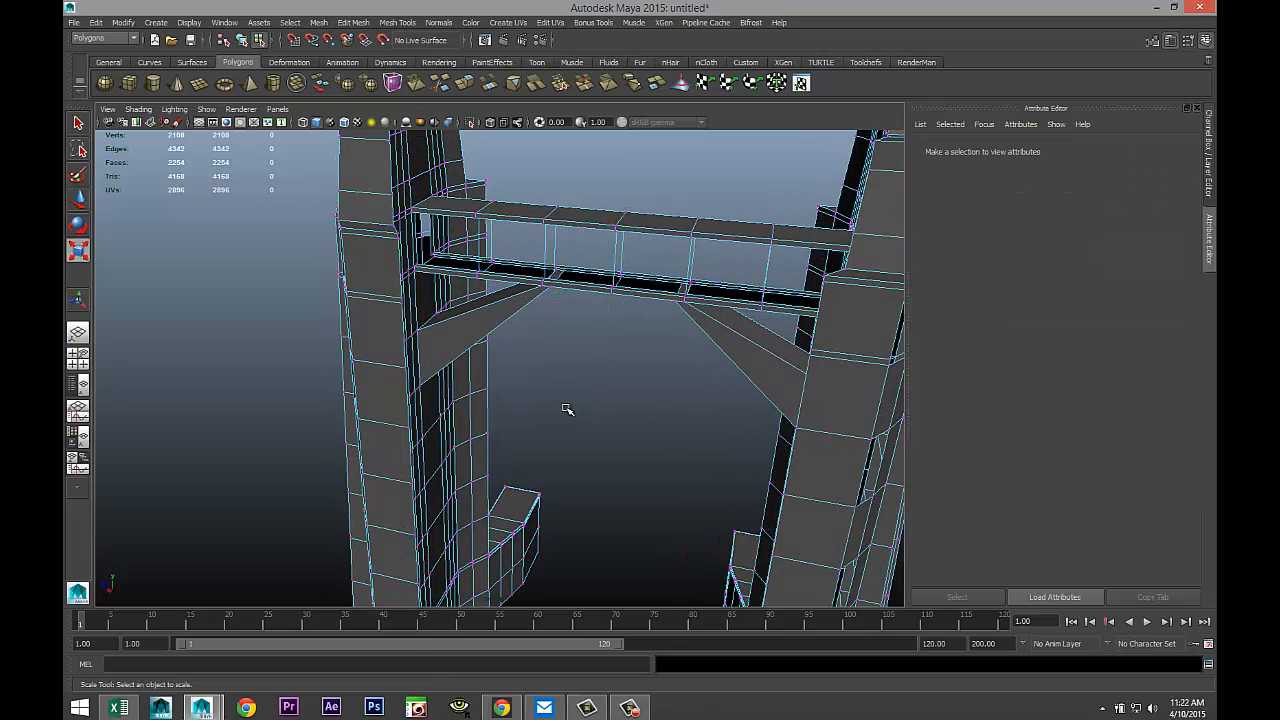
pyautogui.rightClick(469, 333)
pyautogui.click(470, 362)
pyautogui.click(468, 322)
pyautogui.keyDown('alt'); pyautogui.moveTo(740, 392); pyautogui.dragTo(494, 414); pyautogui.keyUp('alt')
pyautogui.click(571, 341)
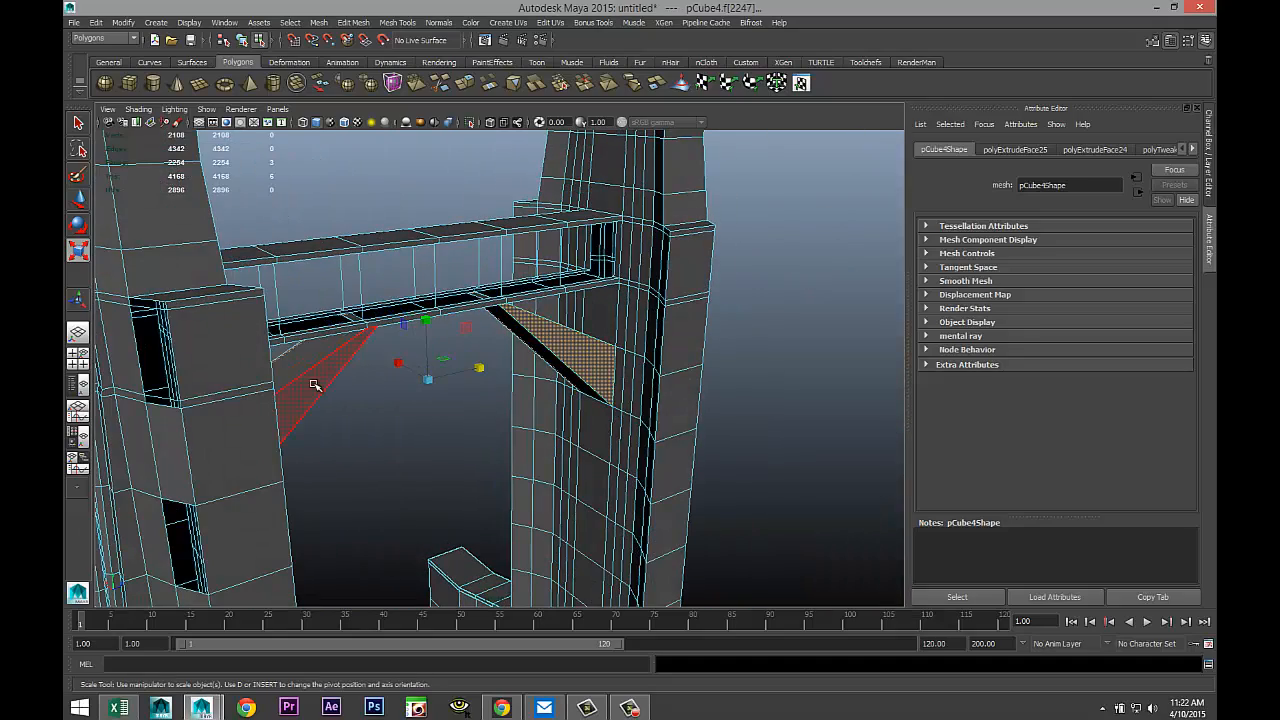
pyautogui.keyDown('shift'); pyautogui.click(313, 385); pyautogui.keyUp('shift')
pyautogui.keyDown('alt'); pyautogui.moveTo(400, 443); pyautogui.dragTo(363, 429); pyautogui.keyUp('alt')
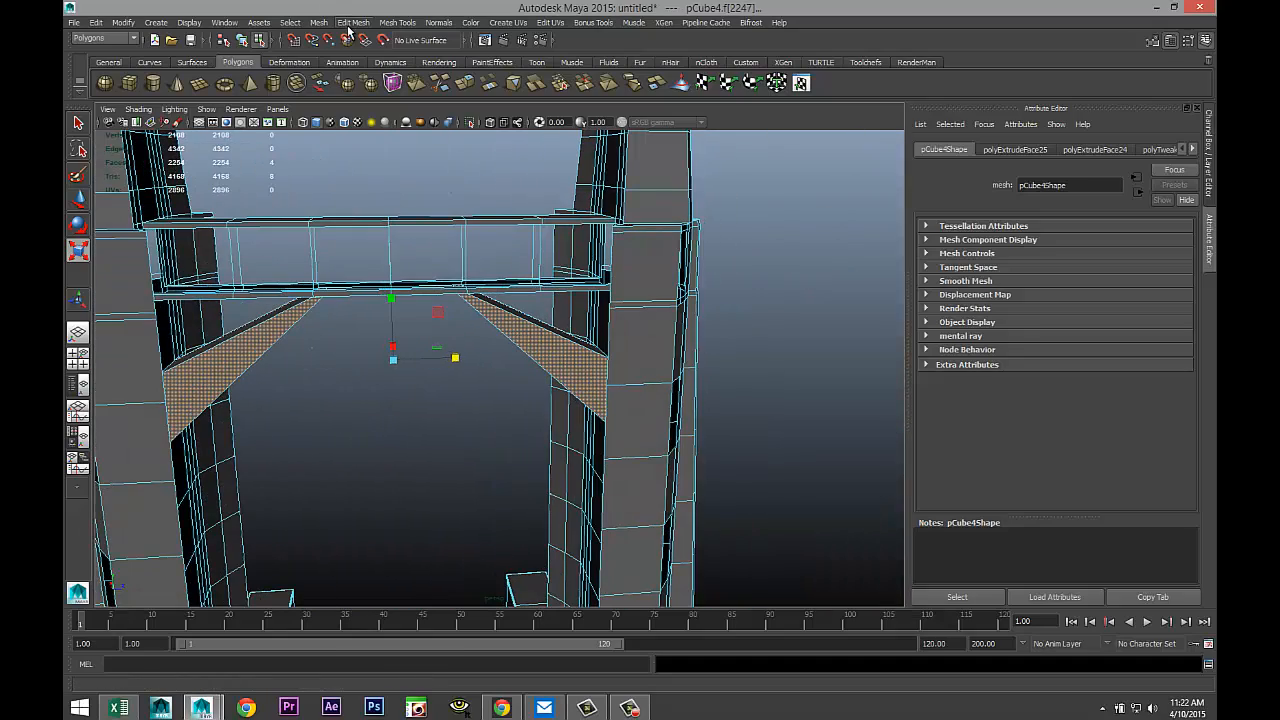
pyautogui.click(351, 23)
pyautogui.click(415, 368)
pyautogui.press('r')
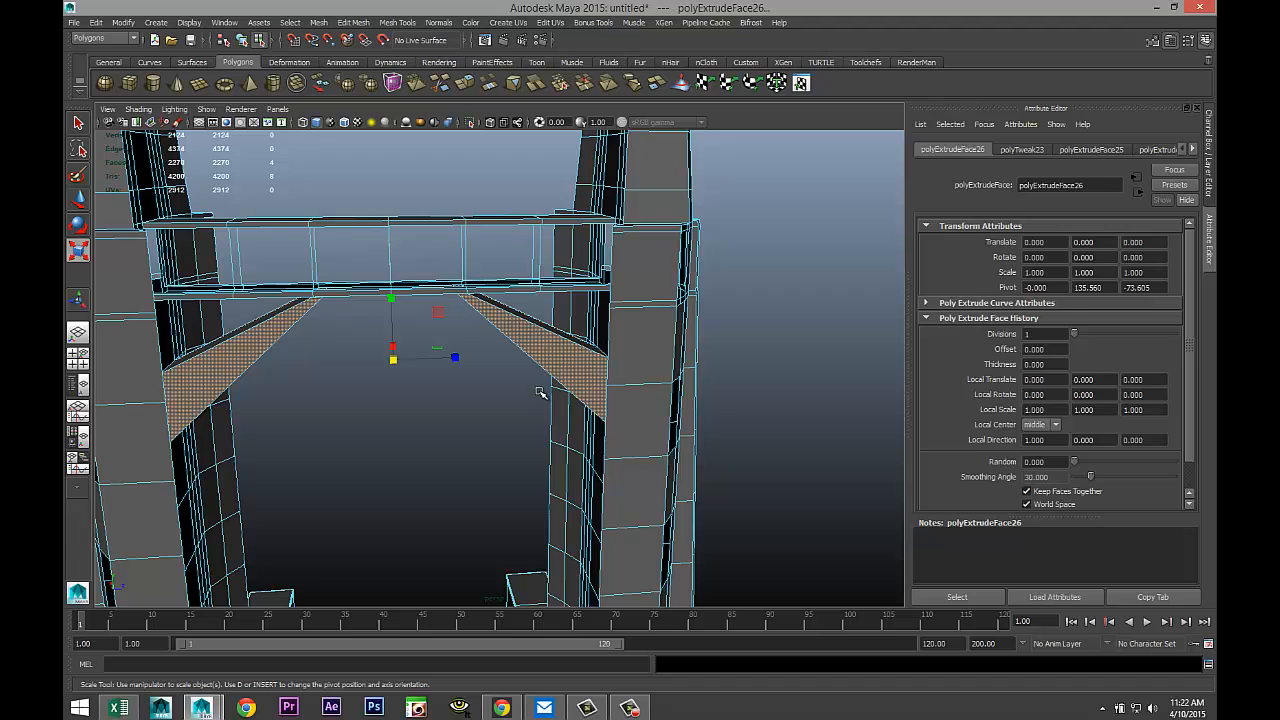
pyautogui.hotkey('ctrl', 'z')
pyautogui.hotkey('ctrl', 'z')
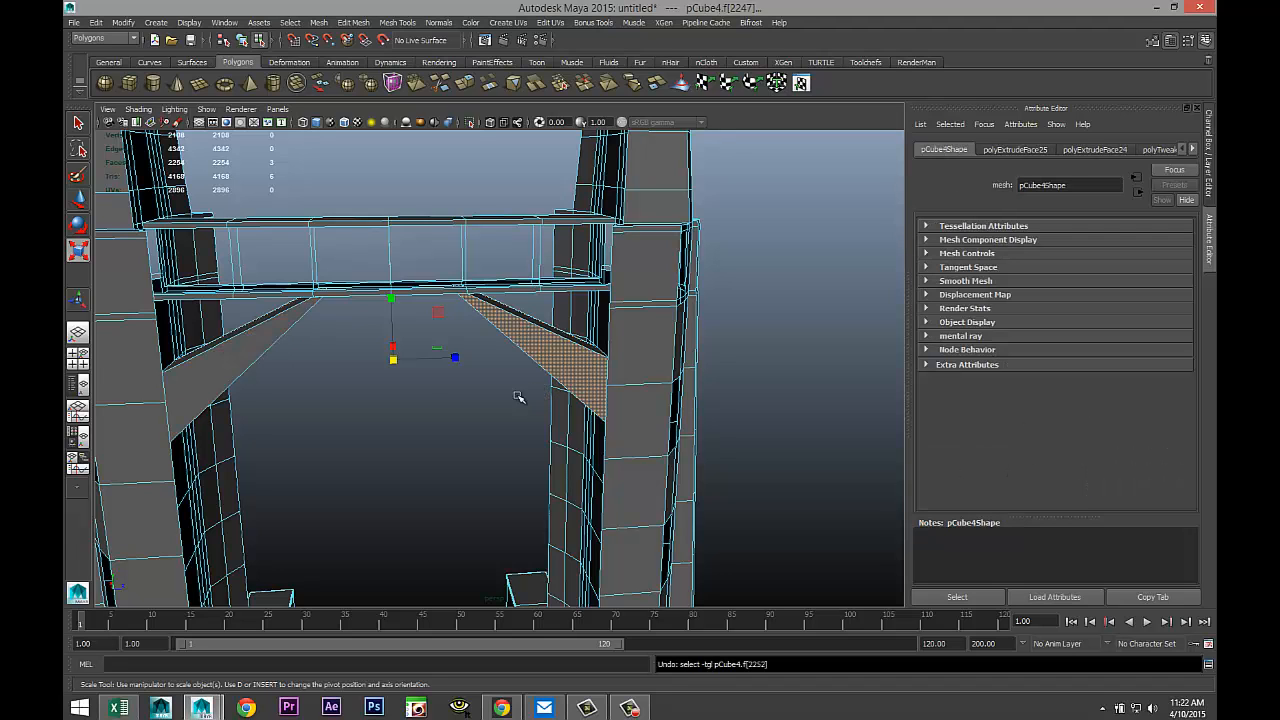
# Step: Complete the selection of the four brace side faces and extrude them inward with a thickness of about -1.6
pyautogui.keyDown('shift'); pyautogui.click(250, 349); pyautogui.keyUp('shift')
pyautogui.moveTo(339, 416)
pyautogui.keyDown('alt'); pyautogui.mouseDown()
pyautogui.moveTo(614, 423)
pyautogui.moveTo(346, 417)
pyautogui.mouseUp(); pyautogui.keyUp('alt')
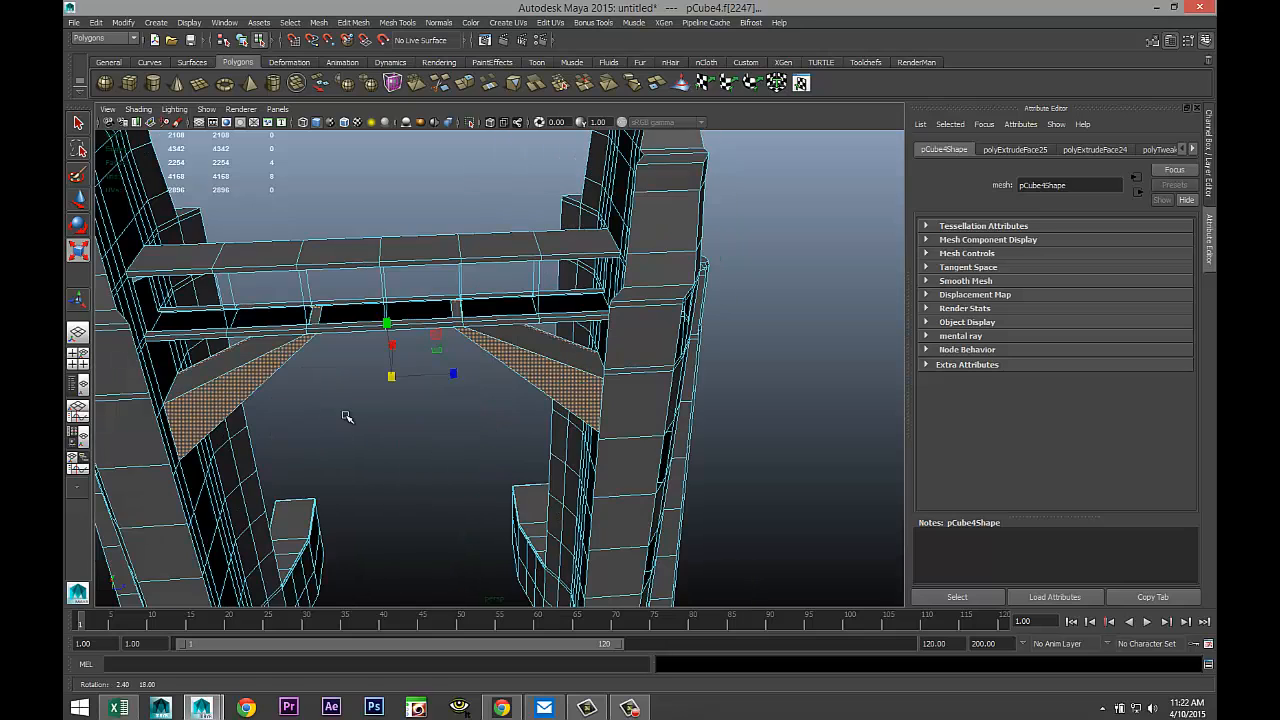
pyautogui.click(355, 22)
pyautogui.click(427, 366)
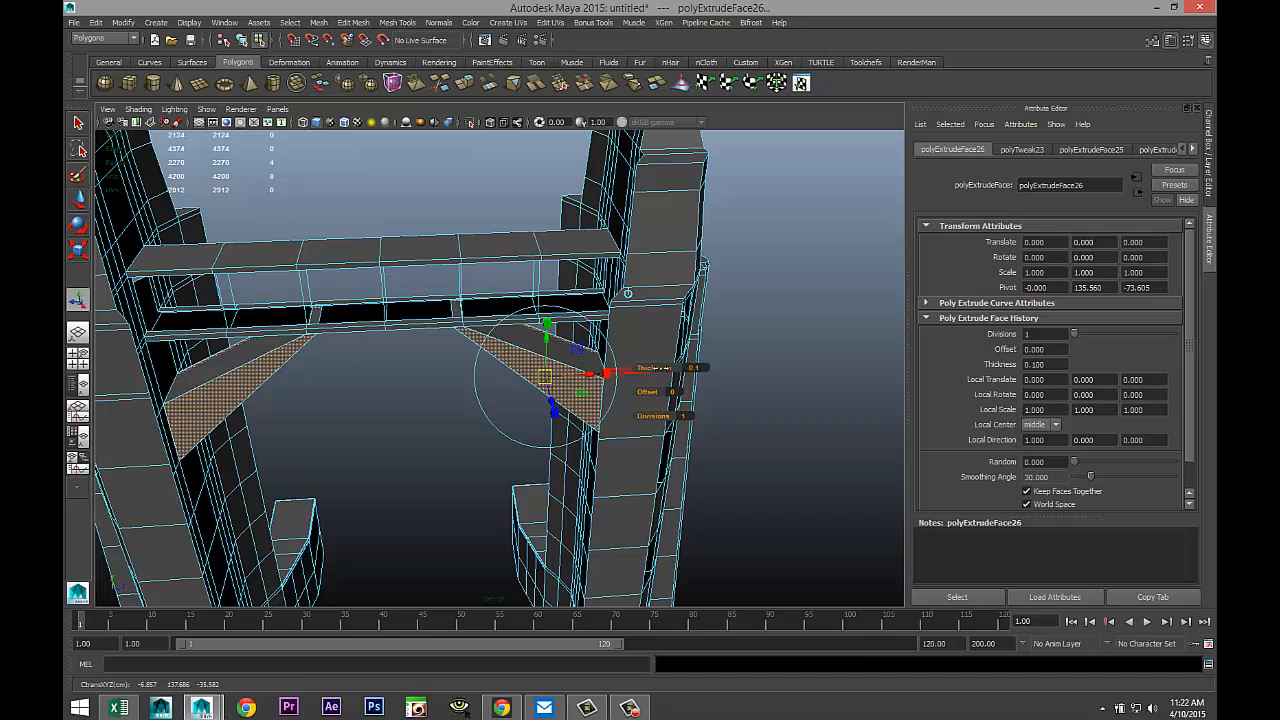
pyautogui.moveTo(657, 368); pyautogui.dragTo(650, 370)
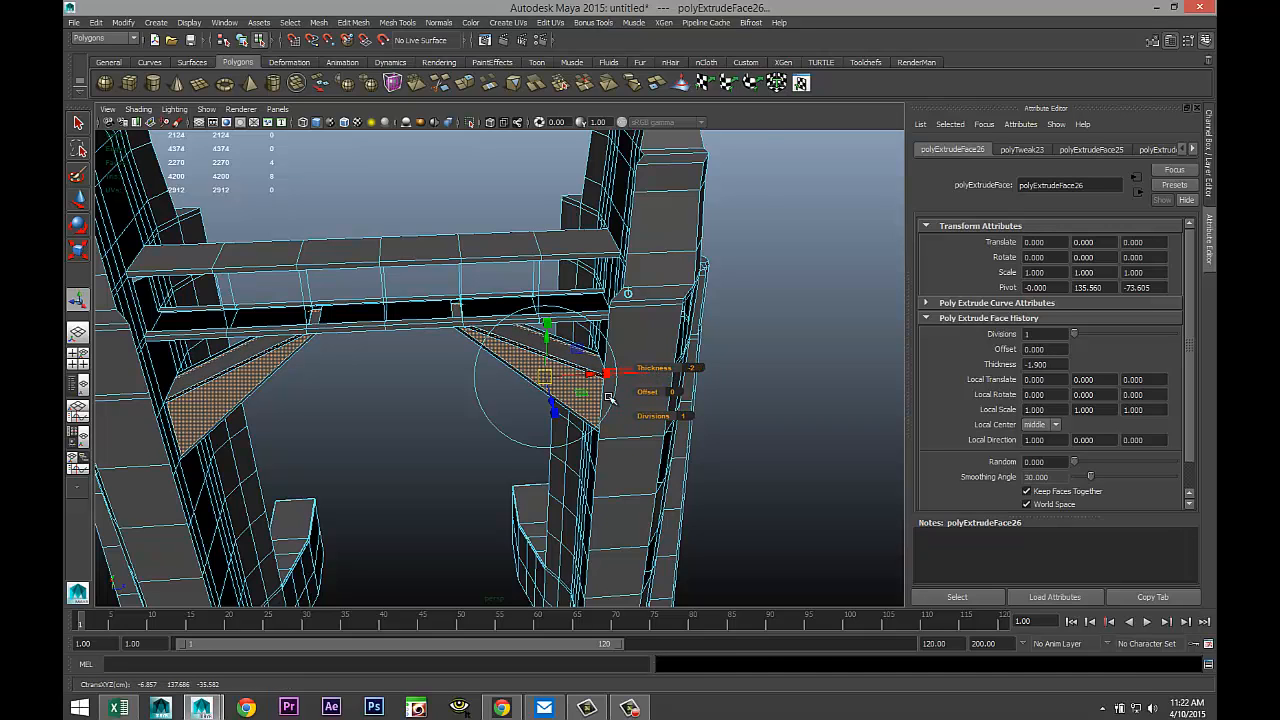
pyautogui.scroll(5, 403, 455)
pyautogui.keyDown('alt'); pyautogui.moveTo(410, 453); pyautogui.dragTo(630, 447); pyautogui.keyUp('alt')
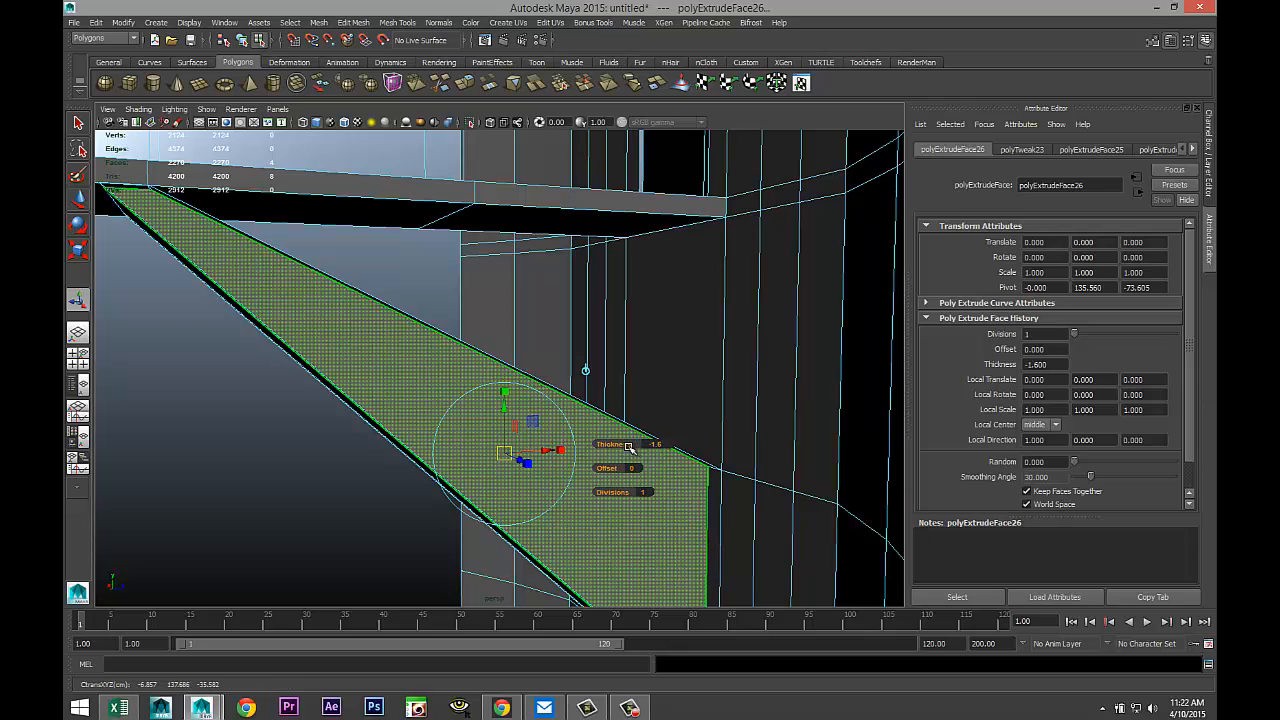
pyautogui.keyDown('alt'); pyautogui.moveTo(517, 441); pyautogui.dragTo(600, 440); pyautogui.keyUp('alt')
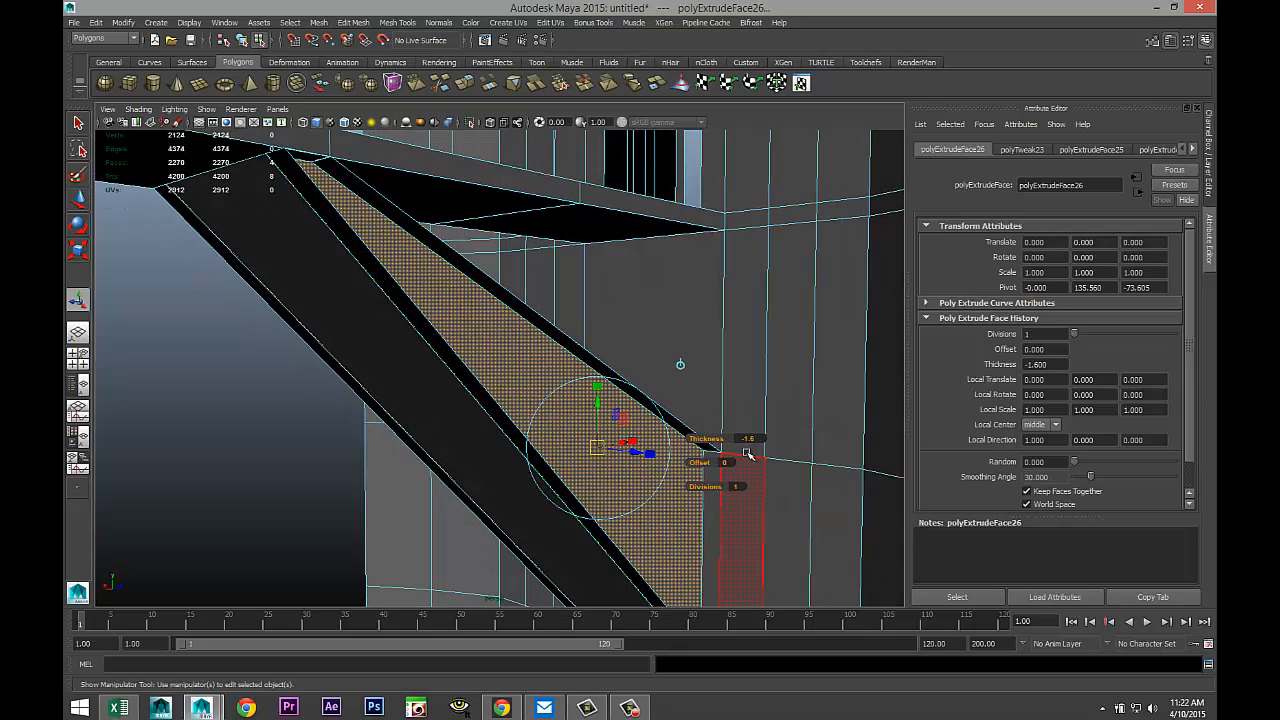
pyautogui.moveTo(711, 441); pyautogui.dragTo(550, 482)
pyautogui.click(791, 388)
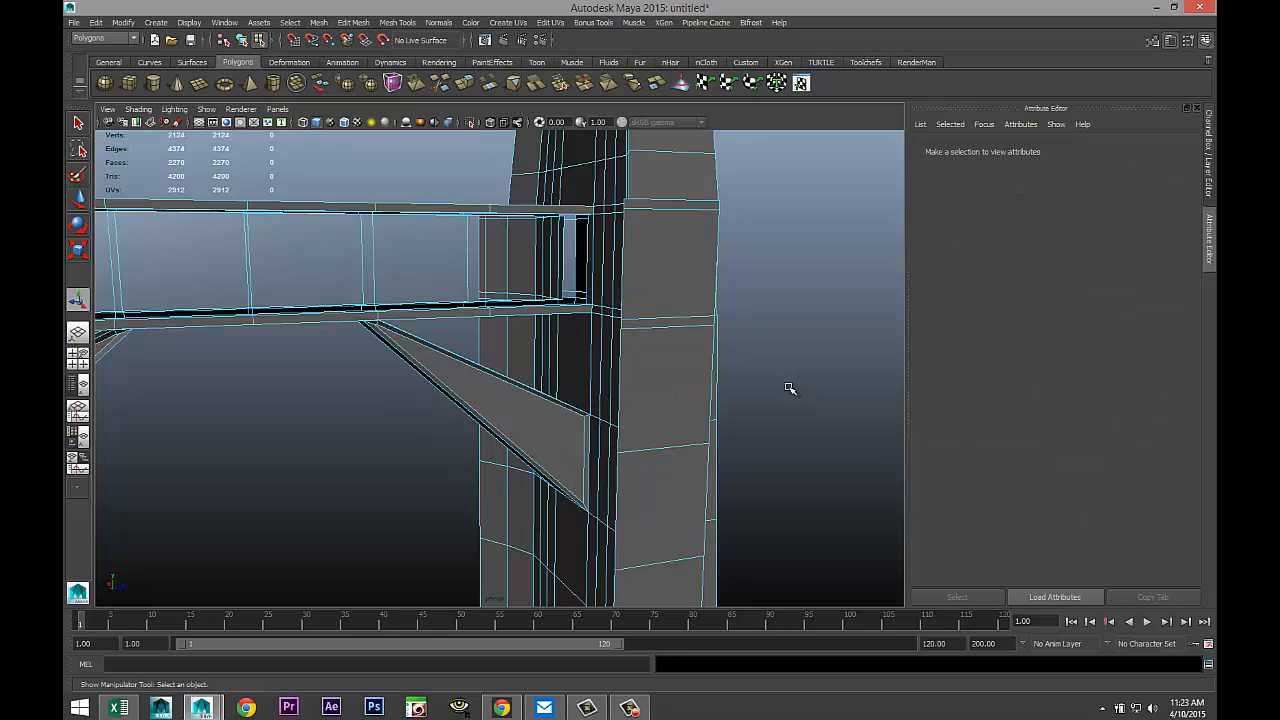
# Step: Extrude the skybridge's two middle roof faces up to about Y 173.1 and scale the raised top to about 0.83 horizontally
pyautogui.keyDown('alt'); pyautogui.moveTo(789, 386); pyautogui.dragTo(737, 318, button='right'); pyautogui.keyUp('alt')
pyautogui.keyDown('alt'); pyautogui.moveTo(737, 318); pyautogui.dragTo(749, 449); pyautogui.keyUp('alt')
pyautogui.scroll(3, 750, 440)
pyautogui.scroll(2, 691, 470)
pyautogui.keyDown('alt'); pyautogui.moveTo(691, 470); pyautogui.dragTo(687, 481, button='middle'); pyautogui.keyUp('alt')
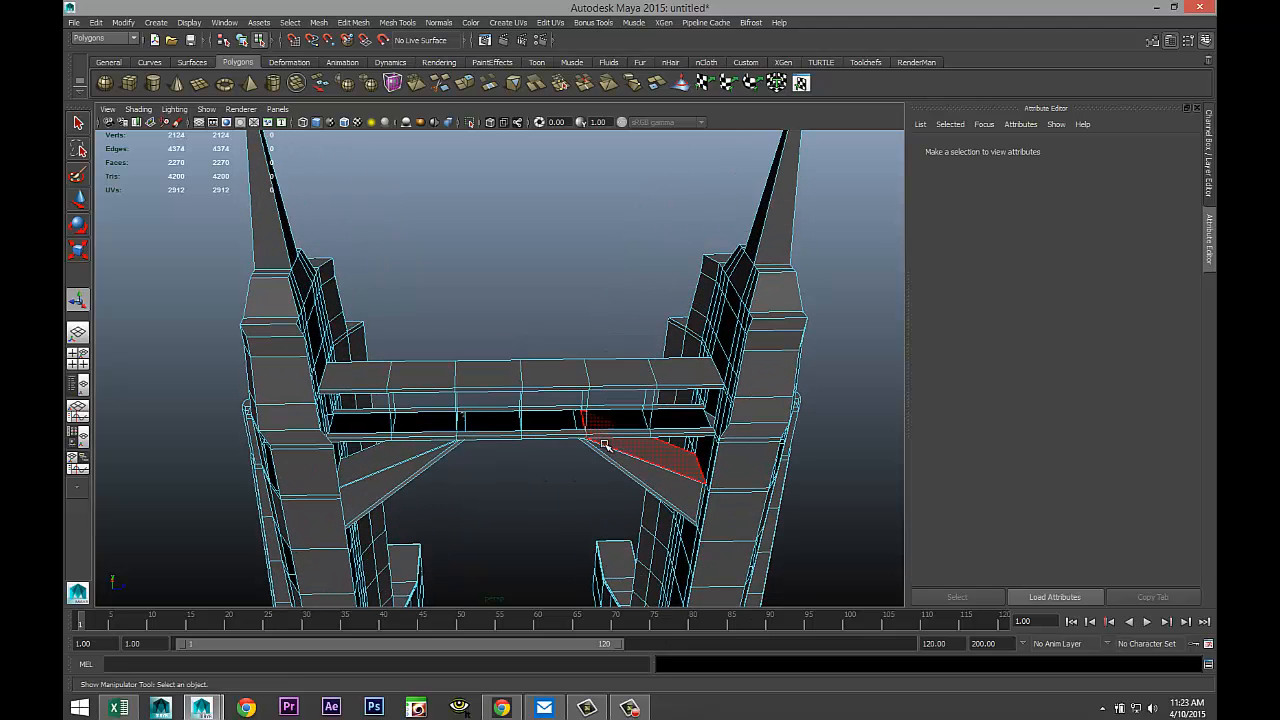
pyautogui.click(479, 379)
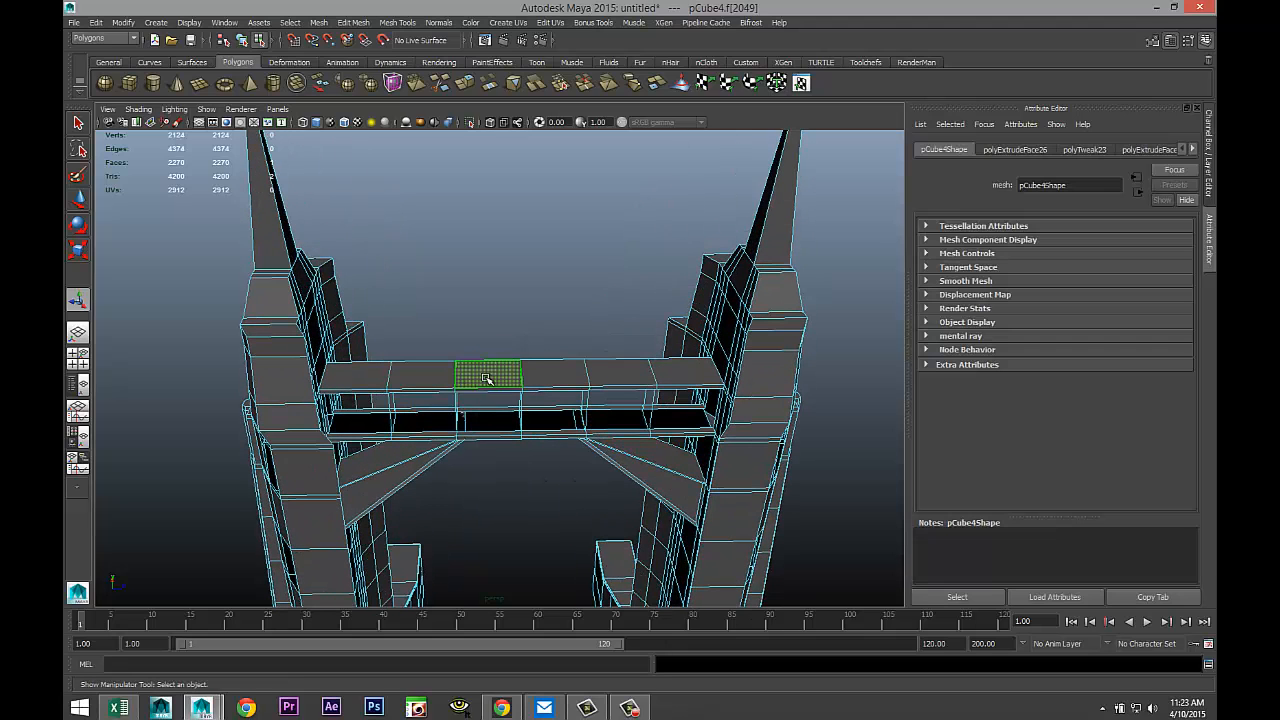
pyautogui.keyDown('shift'); pyautogui.click(558, 381); pyautogui.keyUp('shift')
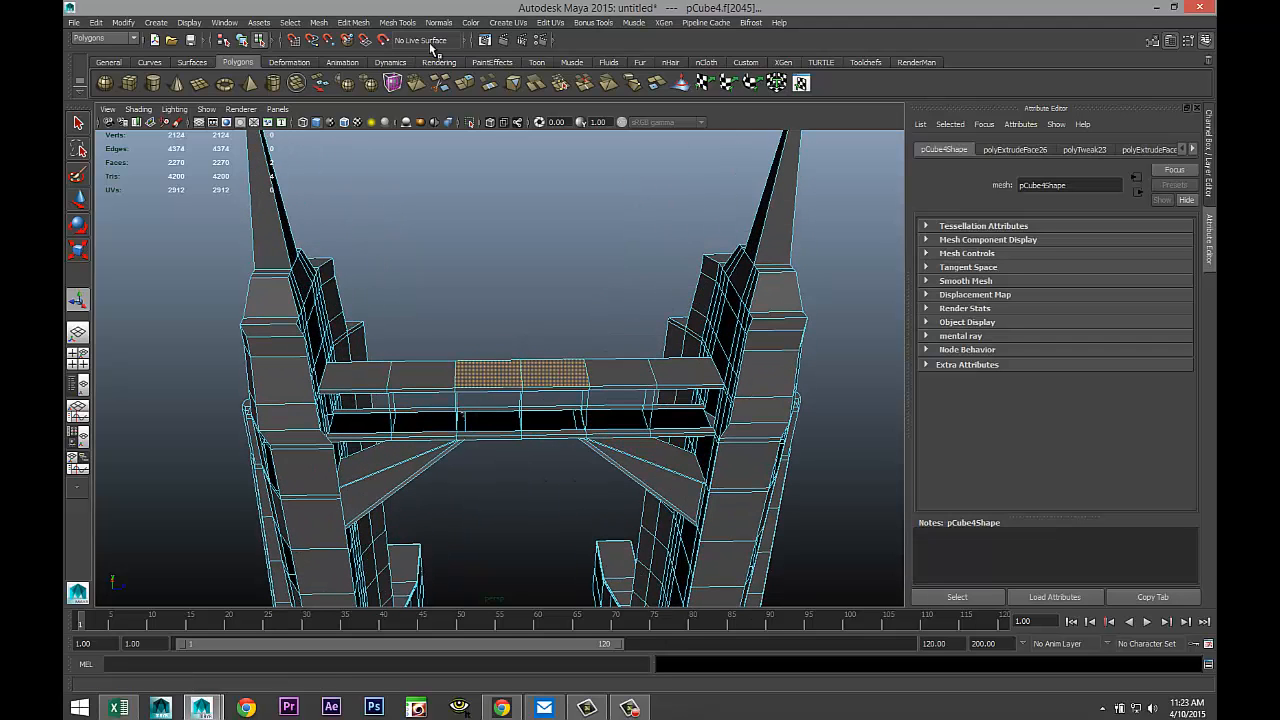
pyautogui.click(353, 22)
pyautogui.click(421, 369)
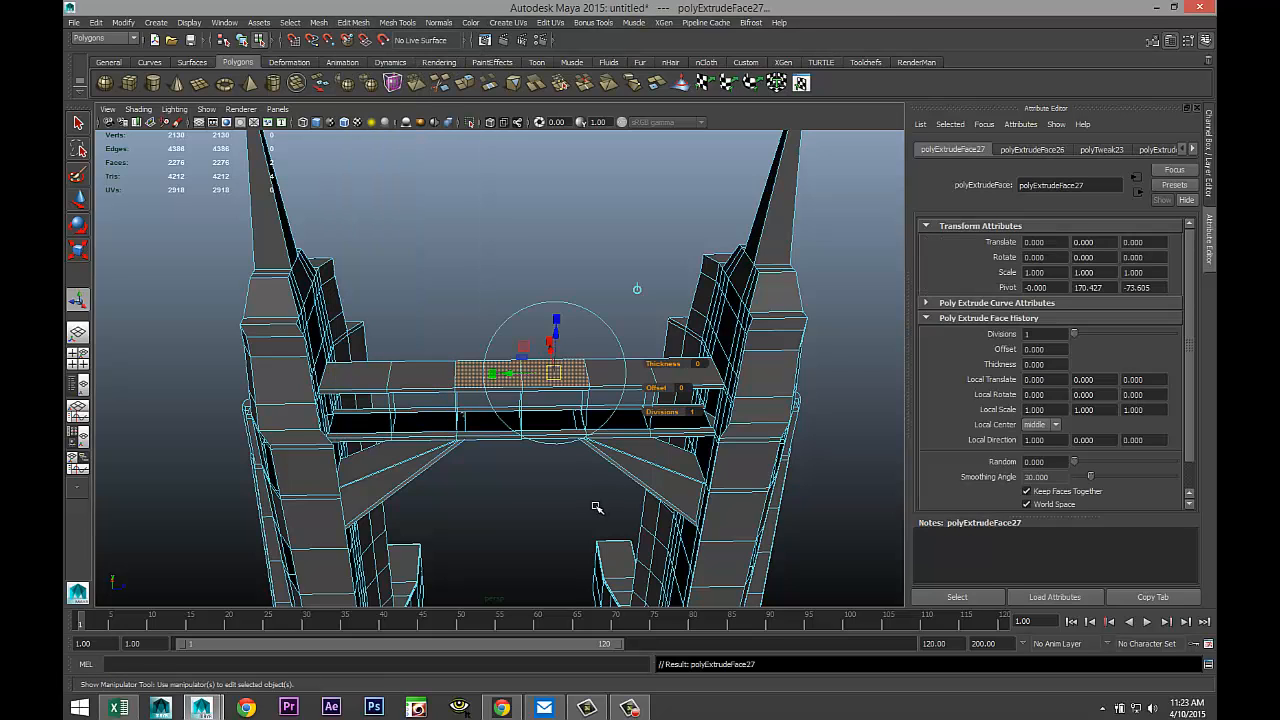
pyautogui.press('w')
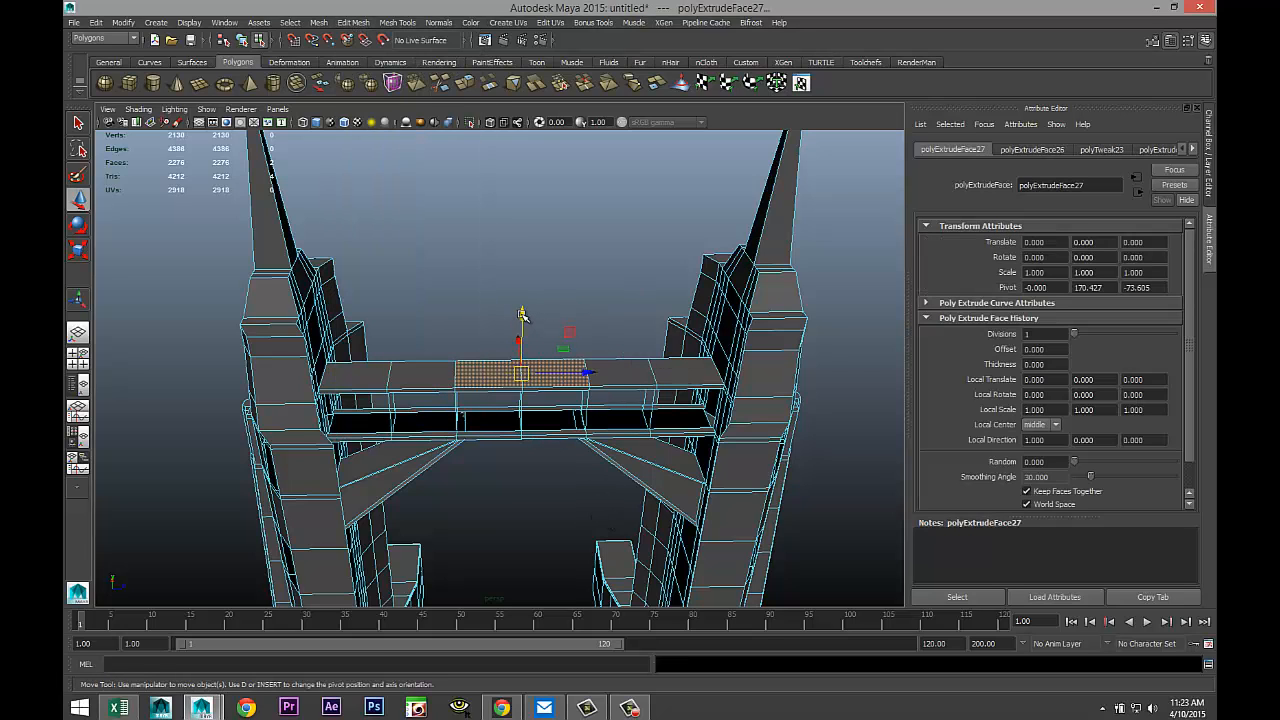
pyautogui.moveTo(521, 314); pyautogui.dragTo(523, 306)
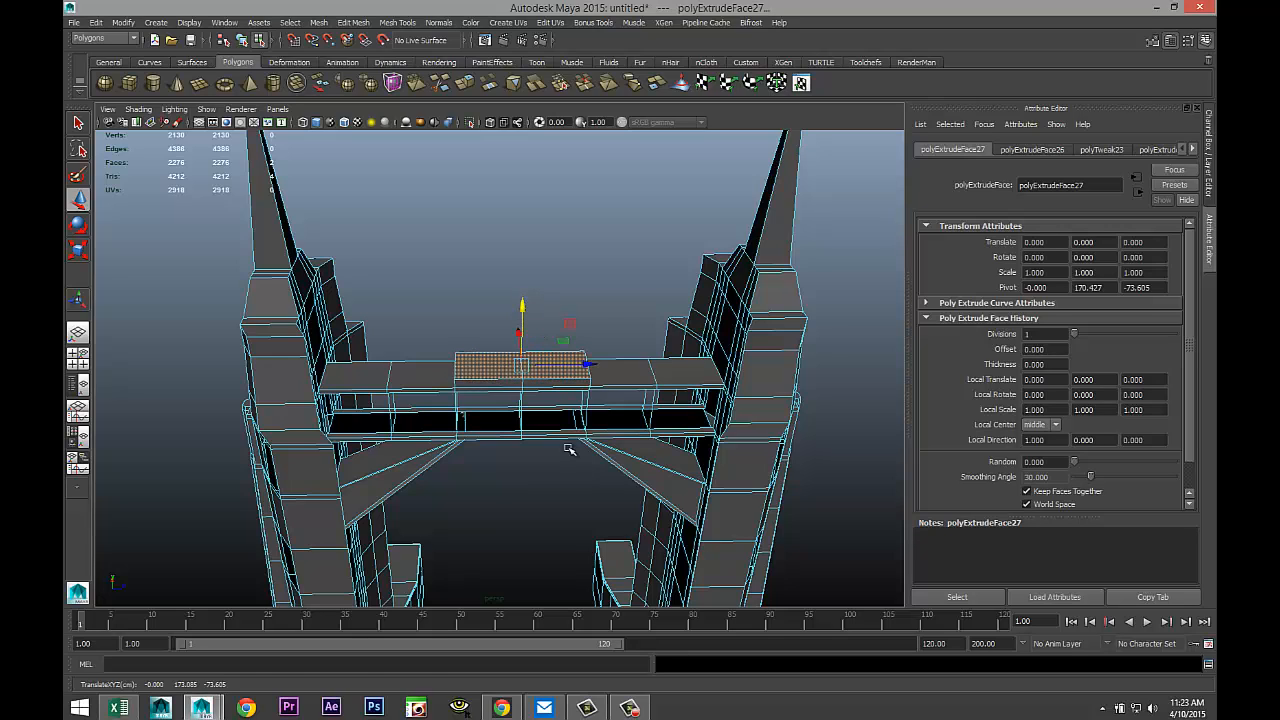
pyautogui.press('r')
pyautogui.moveTo(521, 366); pyautogui.dragTo(510, 365)
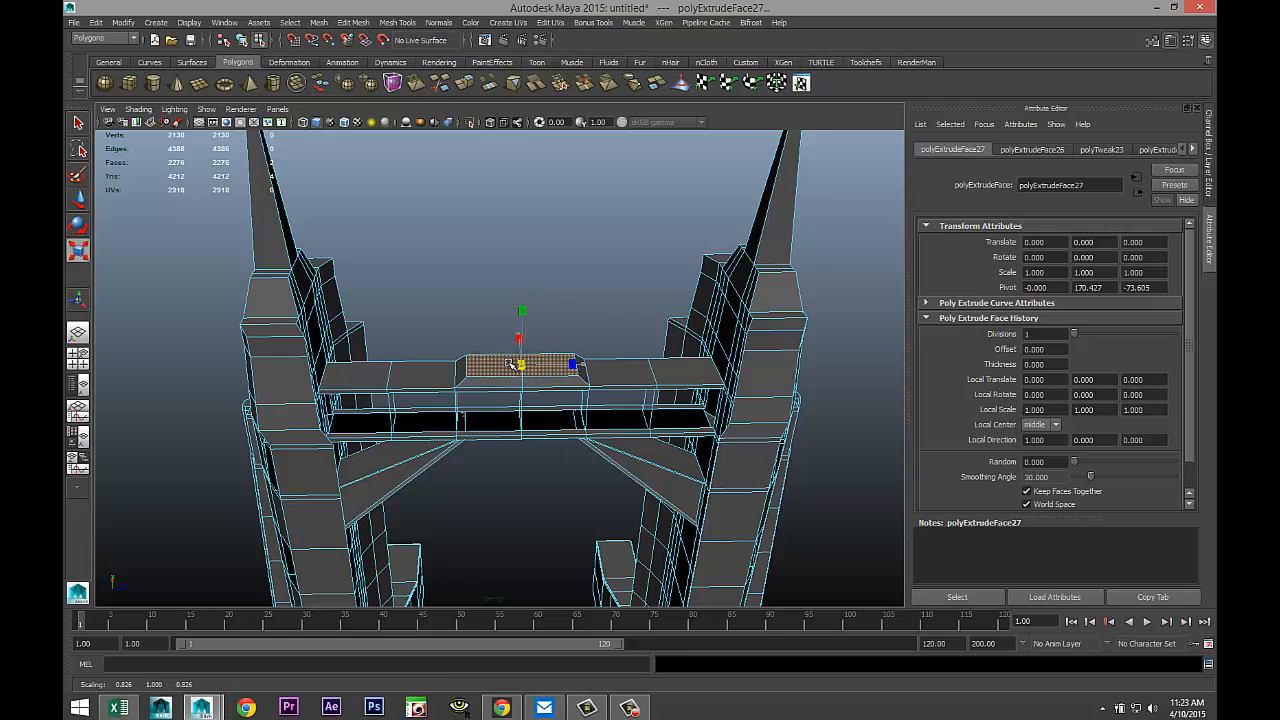
# Step: Extrude the raised roof top again to about Y 177.7 and scale it in to a small central cap, forming a sloped roof
pyautogui.hotkey('ctrl', 'e')
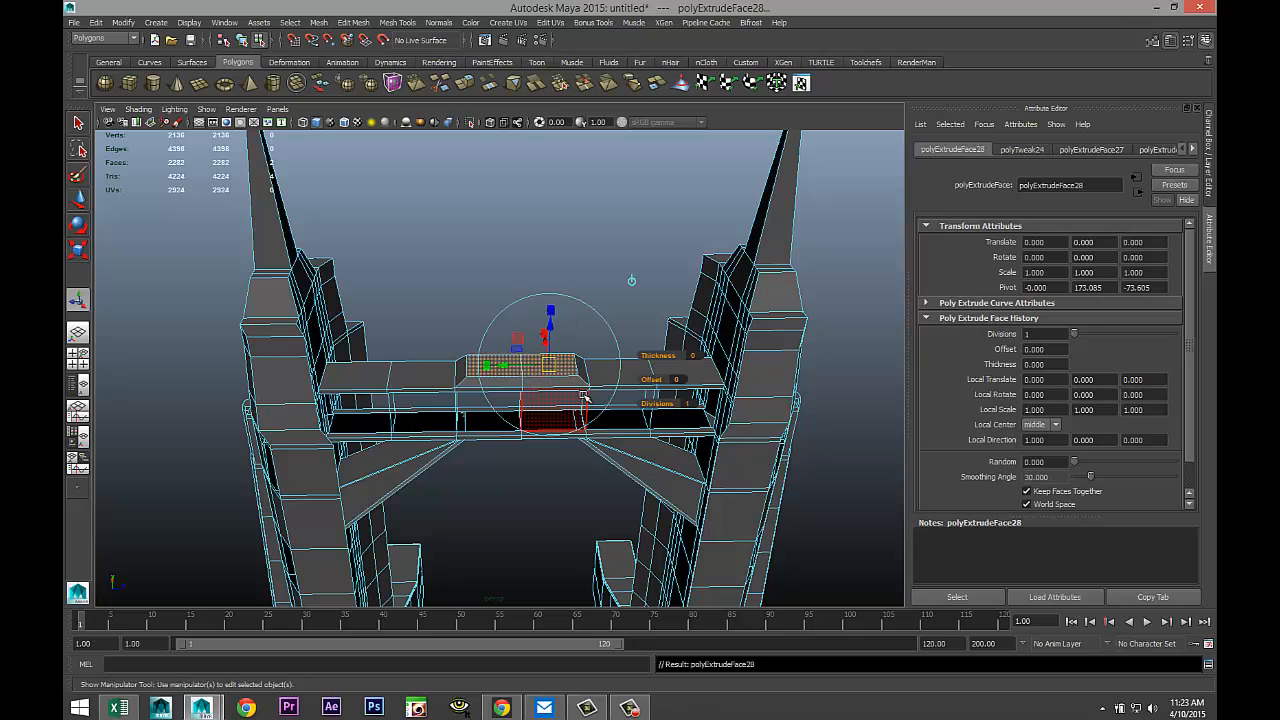
pyautogui.press('w')
pyautogui.moveTo(520, 303); pyautogui.dragTo(527, 292)
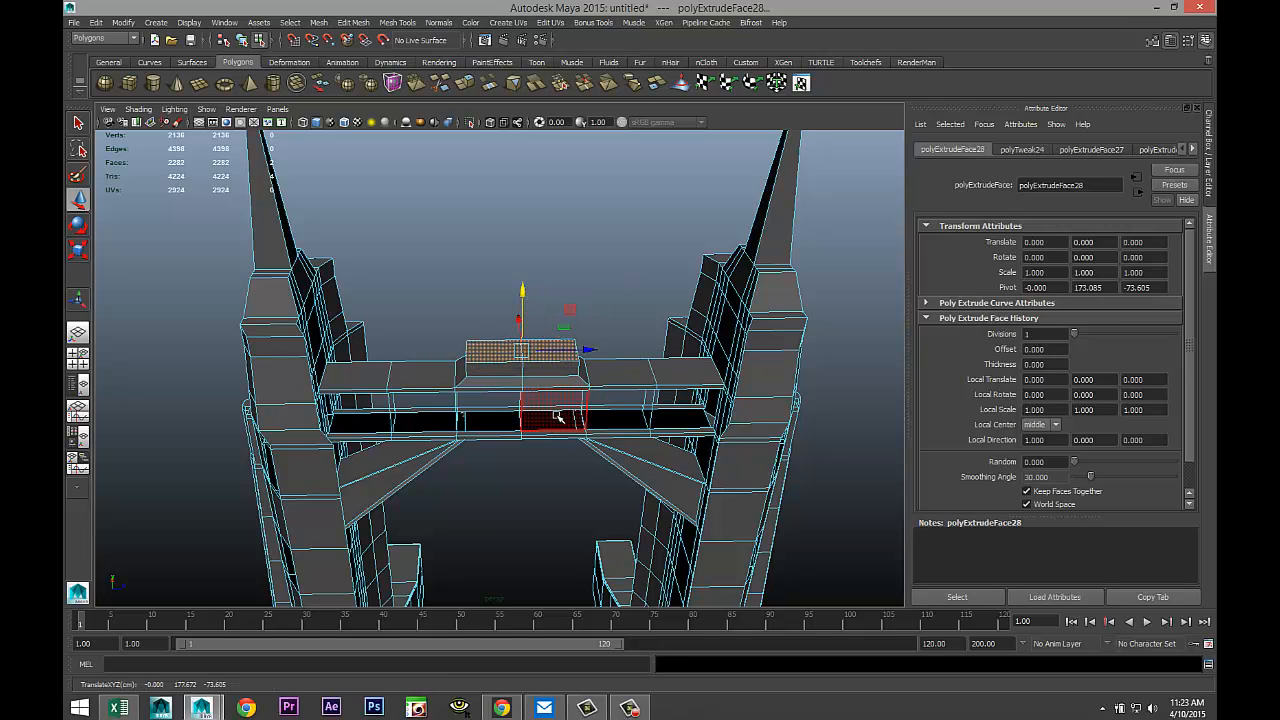
pyautogui.press('r')
pyautogui.moveTo(520, 350); pyautogui.dragTo(492, 349)
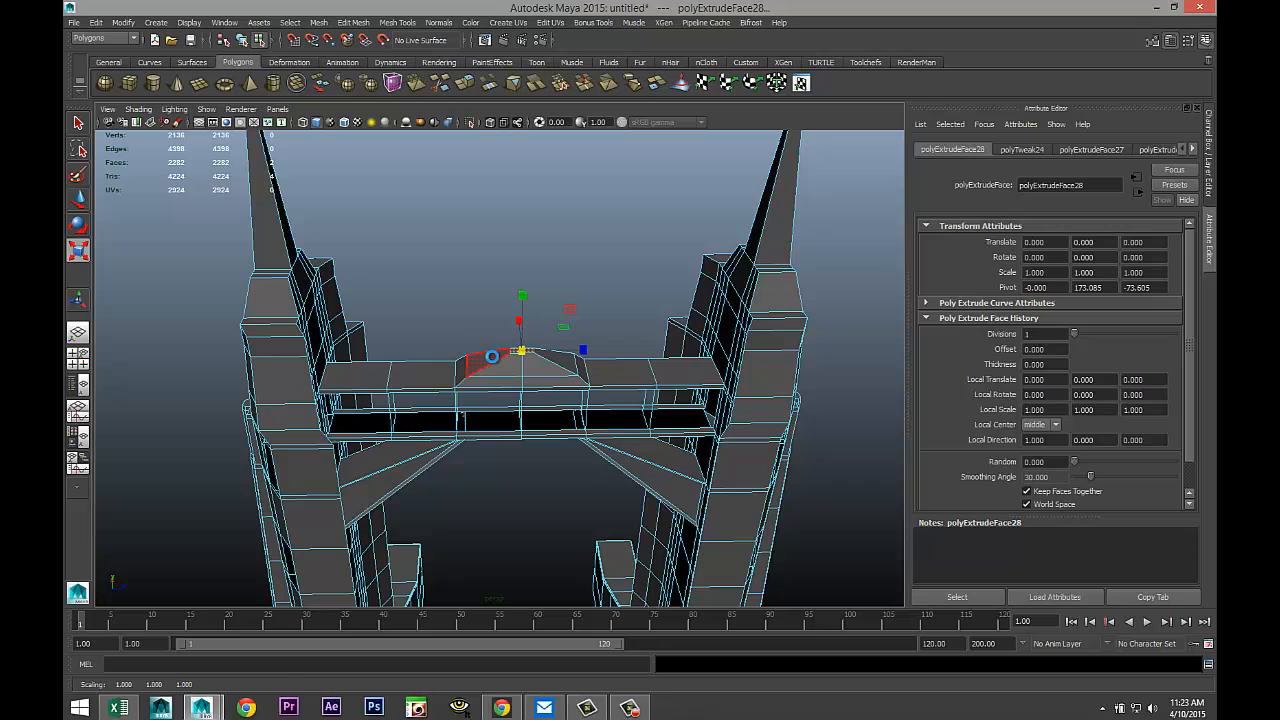
# Step: Extrude the central roof cap up to about Y 195.3 as a spire and narrow its tip to about 0.6 along the bridge
pyautogui.hotkey('ctrl', 'e')
pyautogui.press('w')
pyautogui.moveTo(525, 290); pyautogui.dragTo(525, 285)
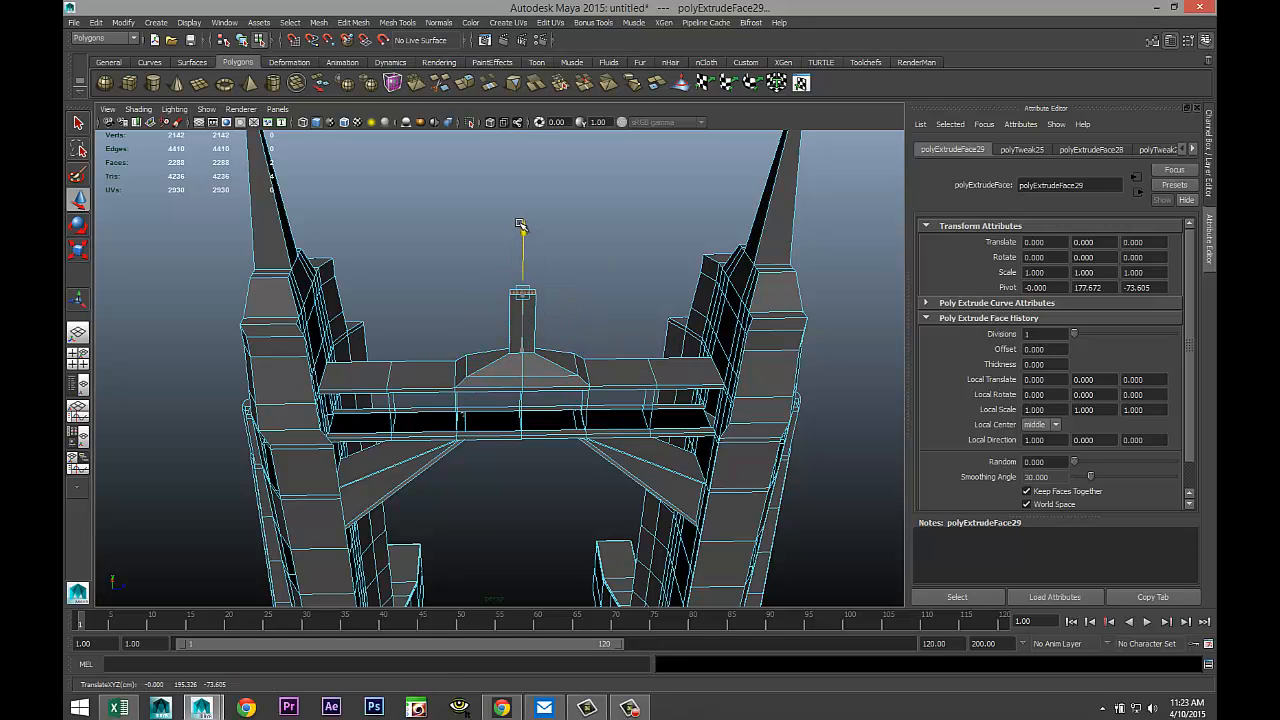
pyautogui.press('r')
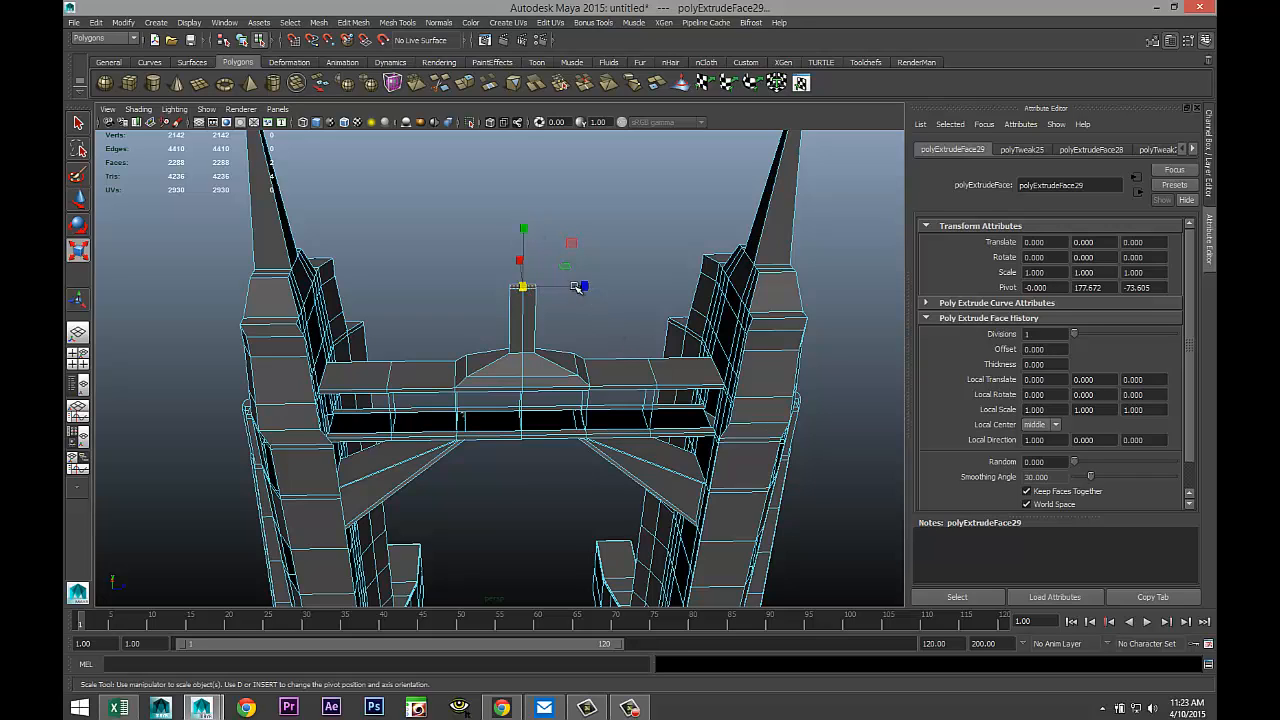
pyautogui.moveTo(586, 288); pyautogui.dragTo(583, 288)
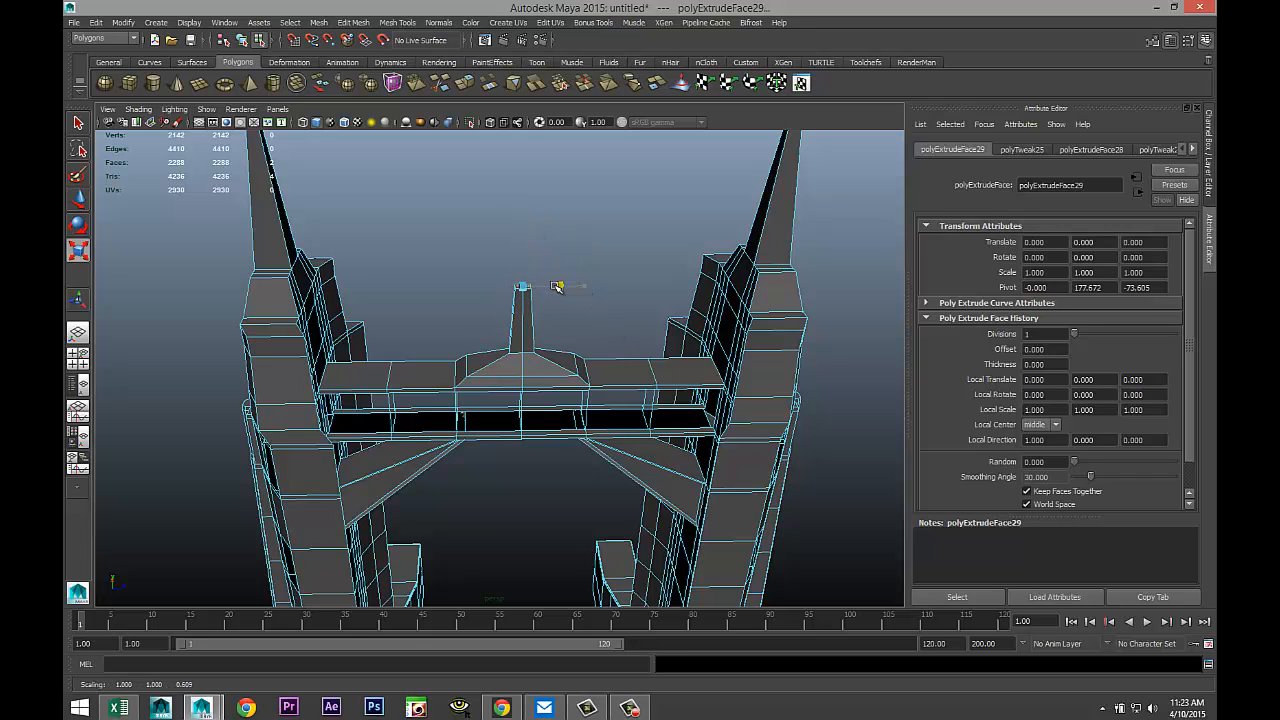
# Step: Examine the whole twin-tower building and the construction history nodes stacked on its mesh
pyautogui.click(850, 425)
pyautogui.scroll(-5, 740, 440)
pyautogui.keyDown('alt'); pyautogui.moveTo(699, 475); pyautogui.dragTo(751, 354); pyautogui.keyUp('alt')
pyautogui.keyDown('alt'); pyautogui.moveTo(663, 386); pyautogui.dragTo(728, 422); pyautogui.keyUp('alt')
pyautogui.scroll(2, 727, 415)
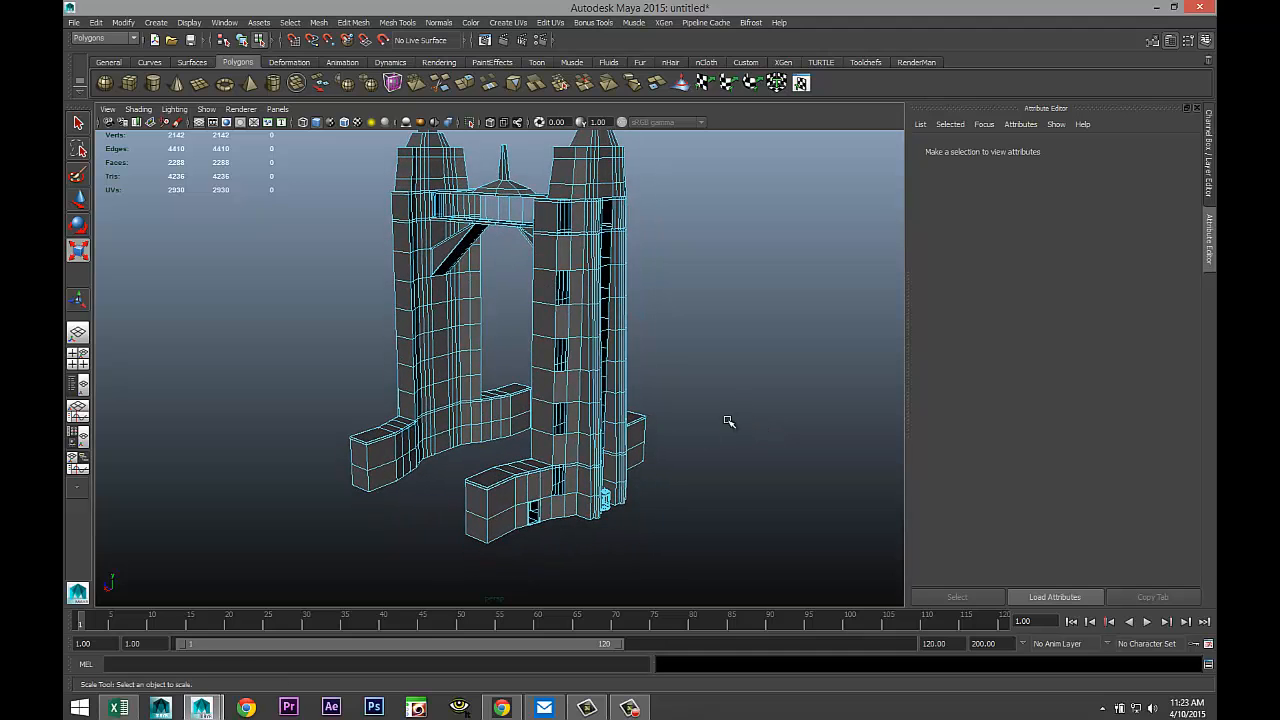
pyautogui.click(505, 500)
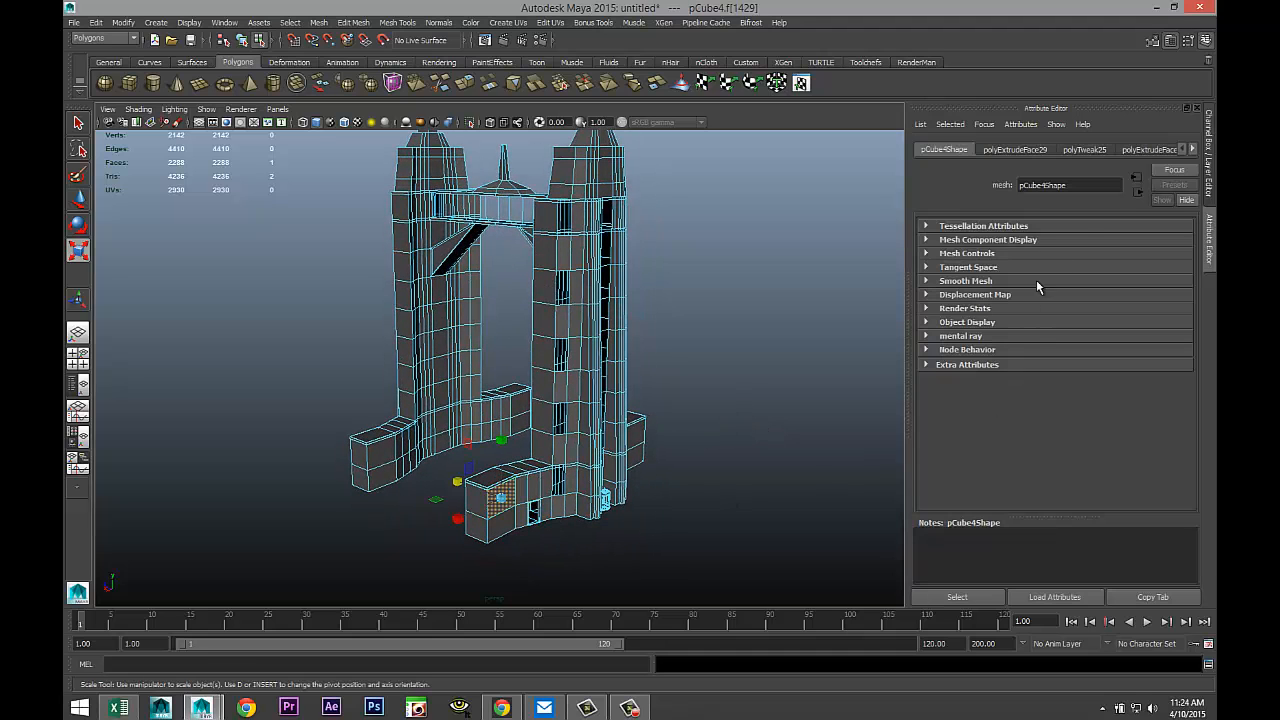
pyautogui.click(1191, 148)
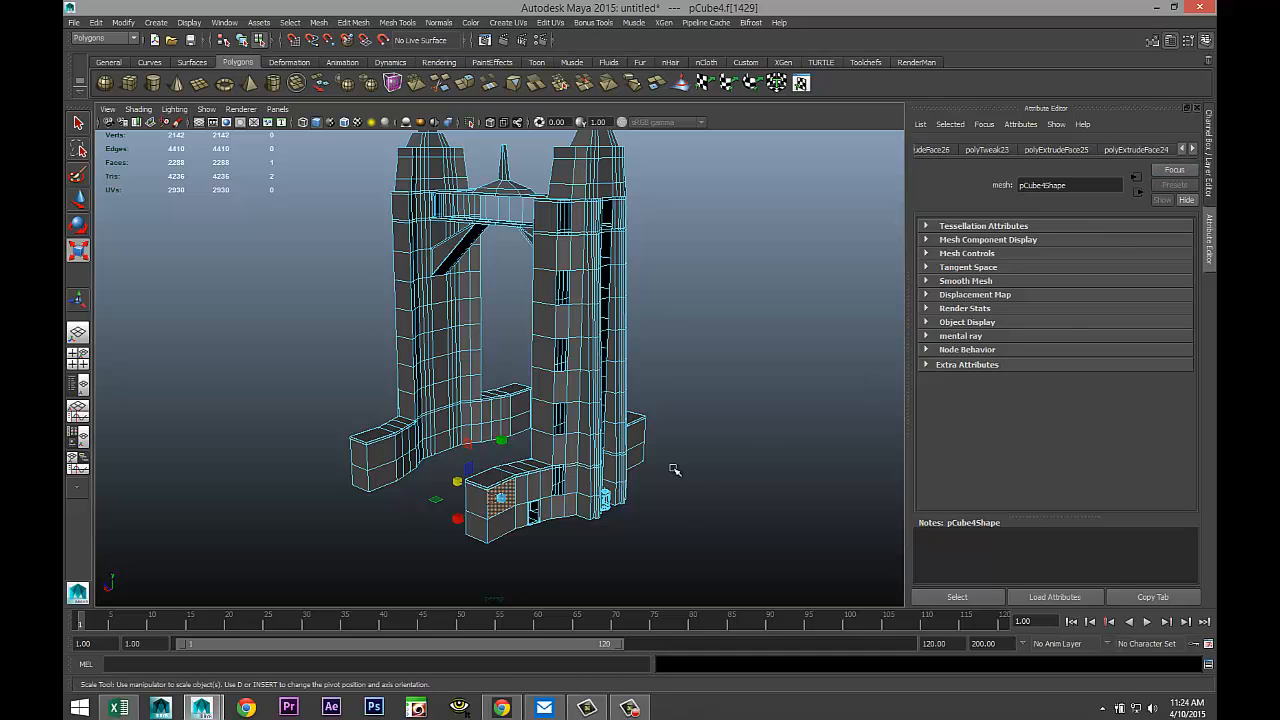
# Step: Select the whole building as an object, delete its construction history and freeze its transformations
pyautogui.keyDown('alt'); pyautogui.moveTo(674, 470); pyautogui.dragTo(550, 415, button='right'); pyautogui.keyUp('alt')
pyautogui.moveTo(380, 203); pyautogui.dragTo(699, 605)
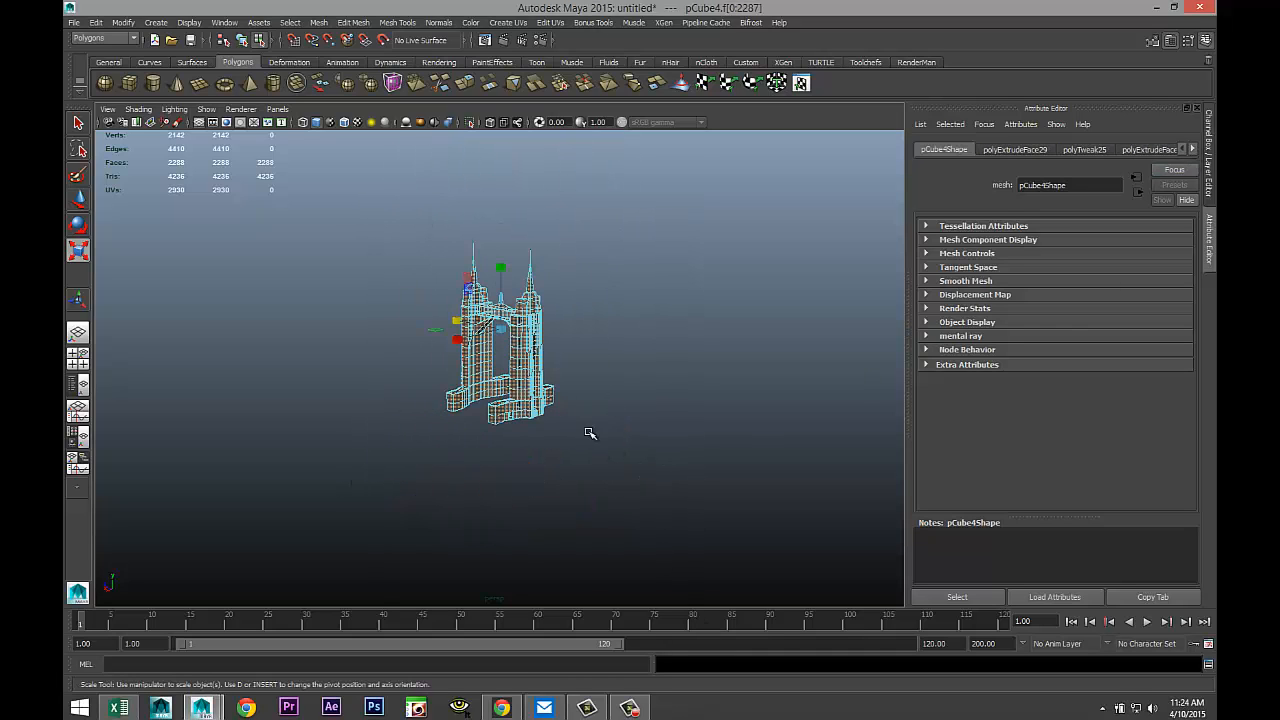
pyautogui.moveTo(535, 345); pyautogui.dragTo(578, 333, button='right')
pyautogui.moveTo(408, 223); pyautogui.dragTo(628, 478)
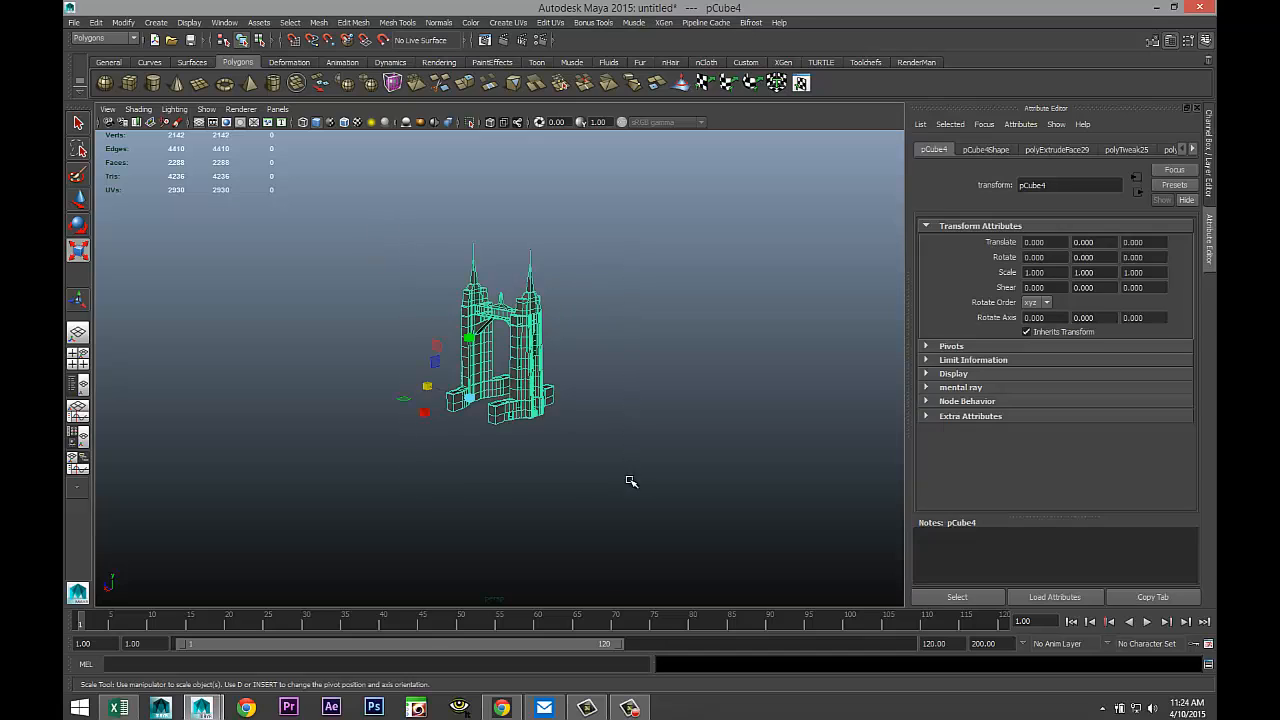
pyautogui.click(95, 22)
pyautogui.moveTo(189, 164)
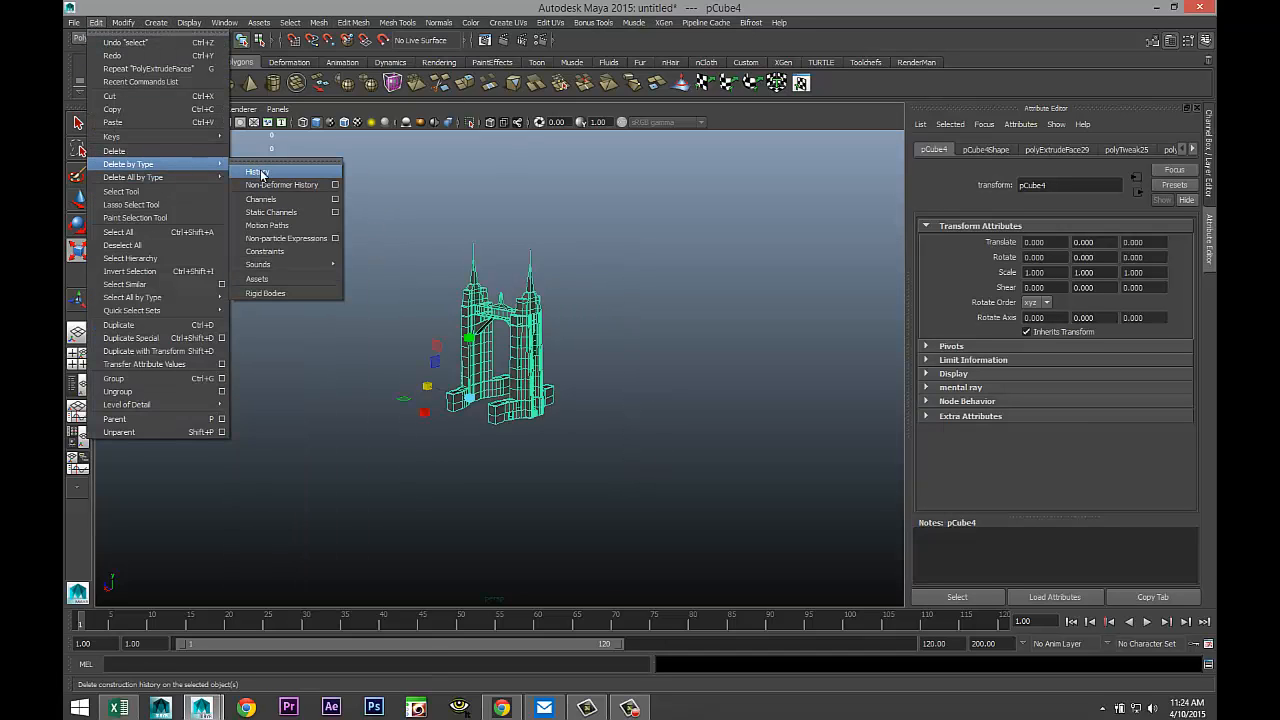
pyautogui.click(258, 172)
pyautogui.click(123, 22)
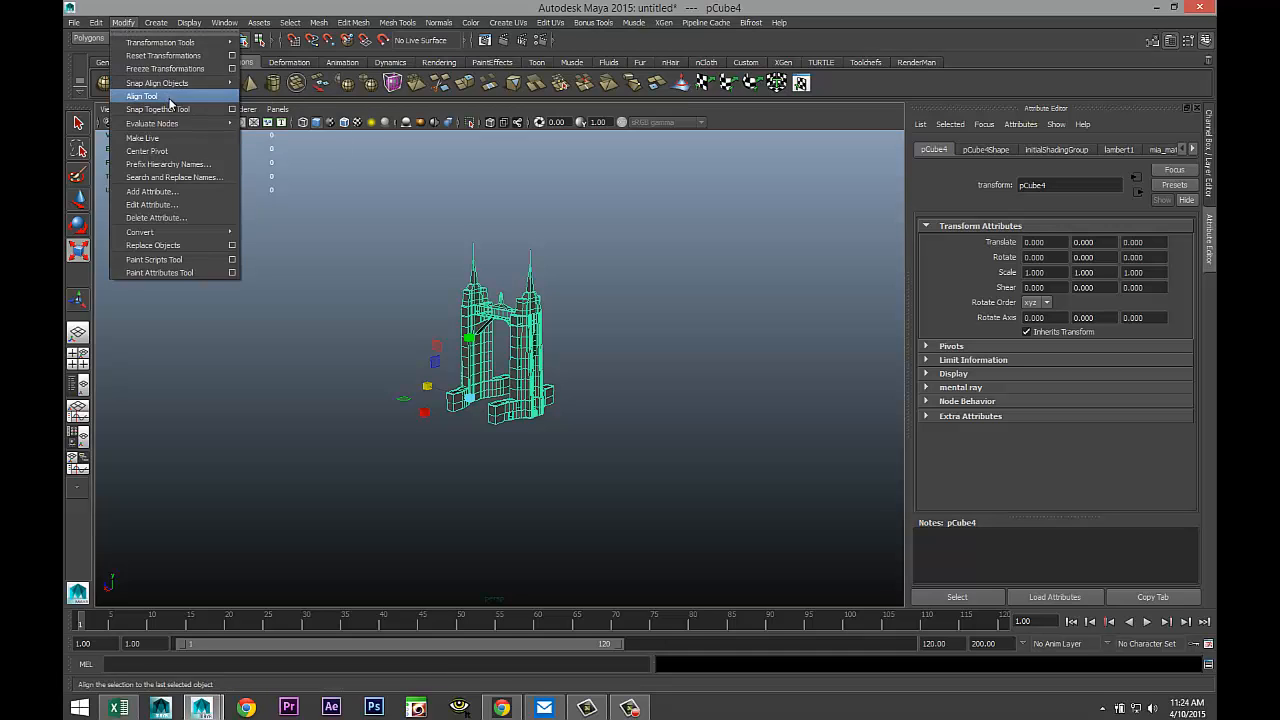
pyautogui.click(184, 73)
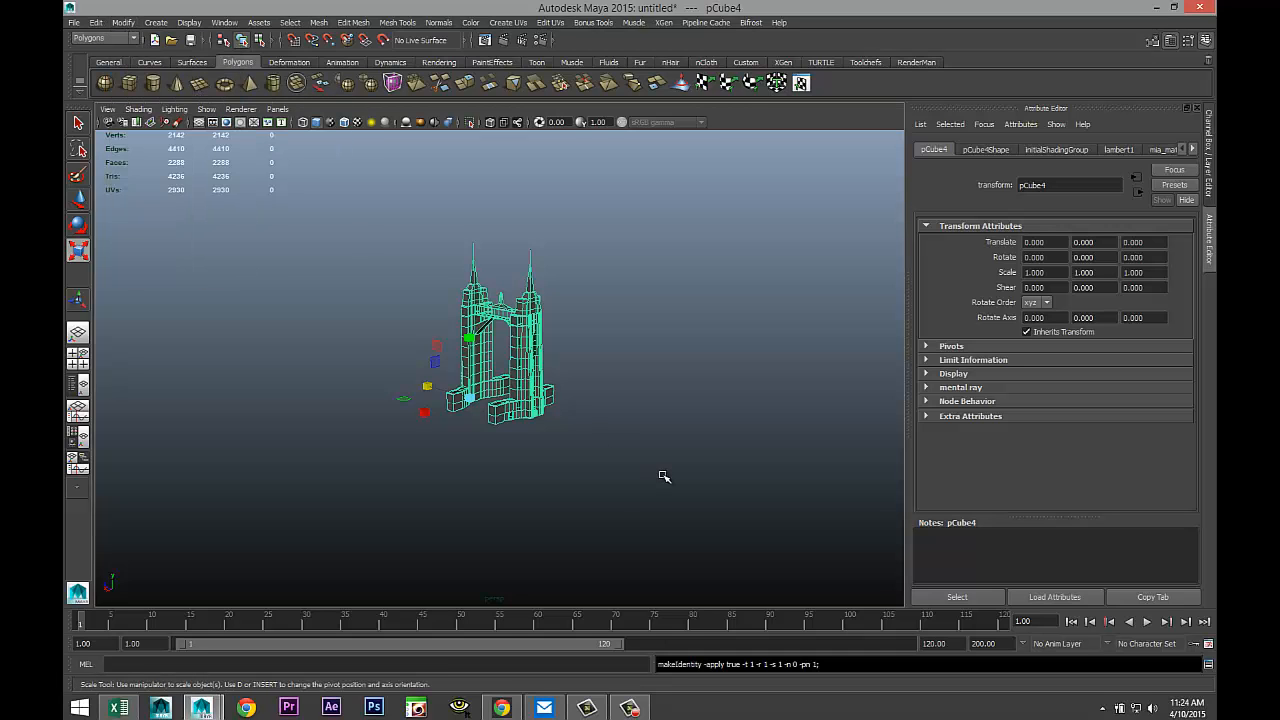
# Step: Separate the combined building mesh into its individual pieces
pyautogui.press('f')
pyautogui.keyDown('alt'); pyautogui.moveTo(680, 472); pyautogui.dragTo(696, 435); pyautogui.keyUp('alt')
pyautogui.scroll(2, 696, 435)
pyautogui.keyDown('alt'); pyautogui.moveTo(694, 434); pyautogui.dragTo(708, 389, button='middle'); pyautogui.keyUp('alt')
pyautogui.scroll(6, 690, 466)
pyautogui.keyDown('alt'); pyautogui.moveTo(687, 471); pyautogui.dragTo(692, 385, button='middle'); pyautogui.keyUp('alt')
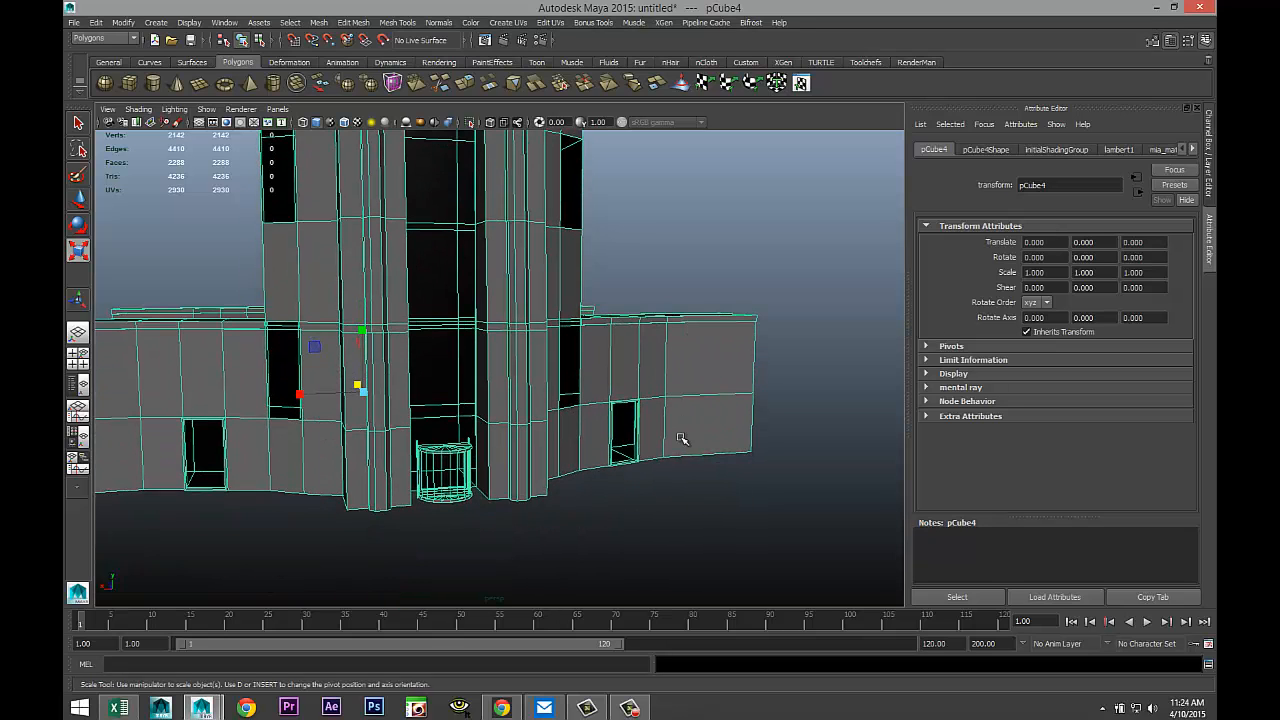
pyautogui.keyDown('alt'); pyautogui.moveTo(682, 438); pyautogui.dragTo(640, 462); pyautogui.keyUp('alt')
pyautogui.click(622, 537)
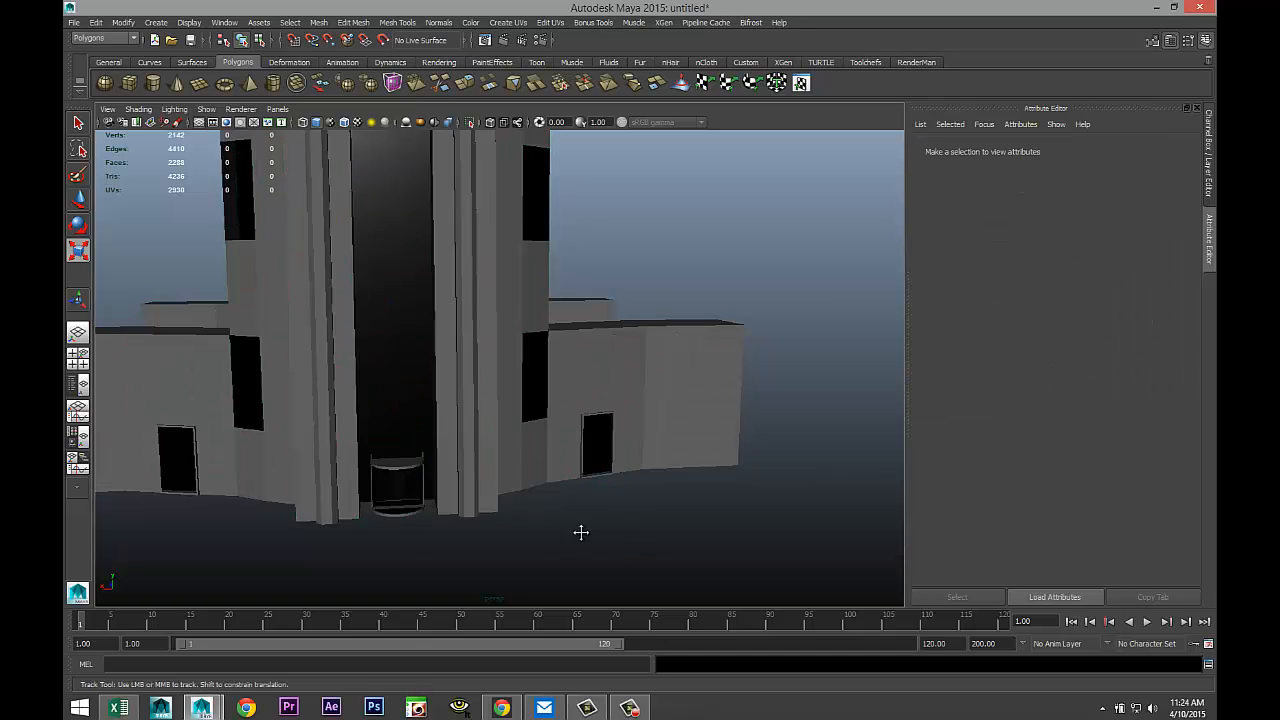
pyautogui.keyDown('alt'); pyautogui.moveTo(580, 531); pyautogui.dragTo(596, 500, button='middle'); pyautogui.keyUp('alt')
pyautogui.click(466, 429)
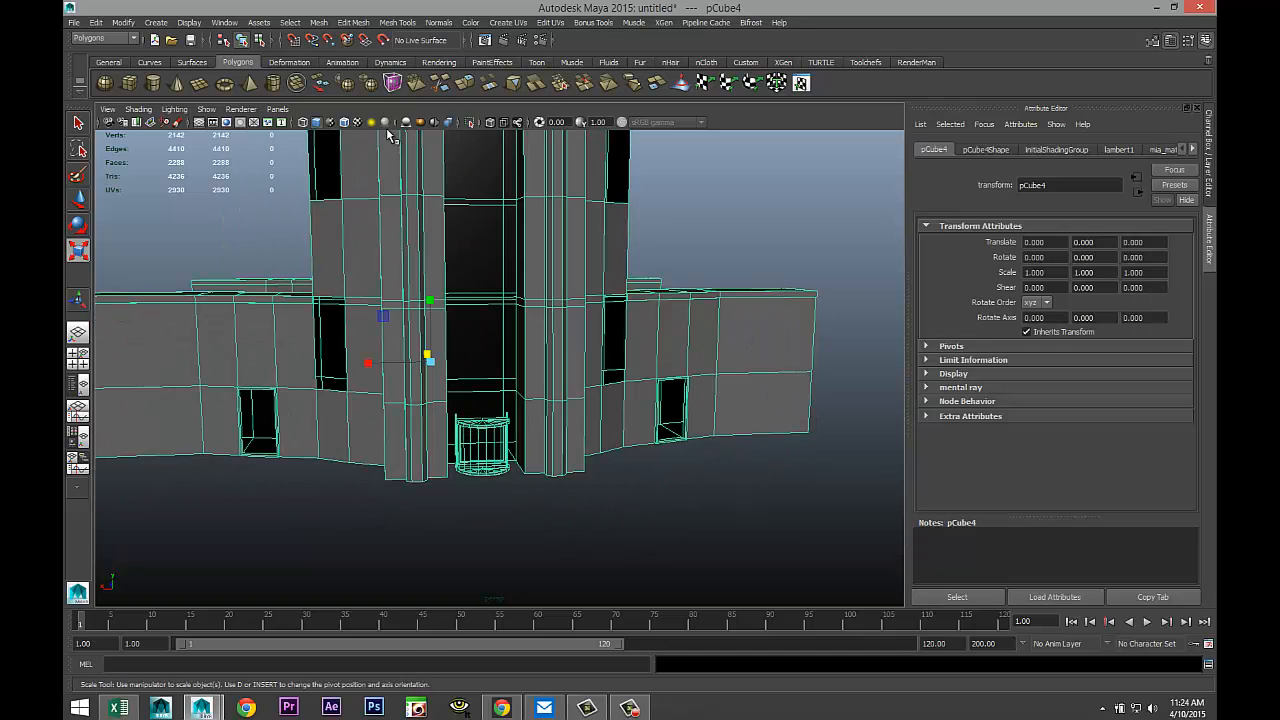
pyautogui.click(319, 23)
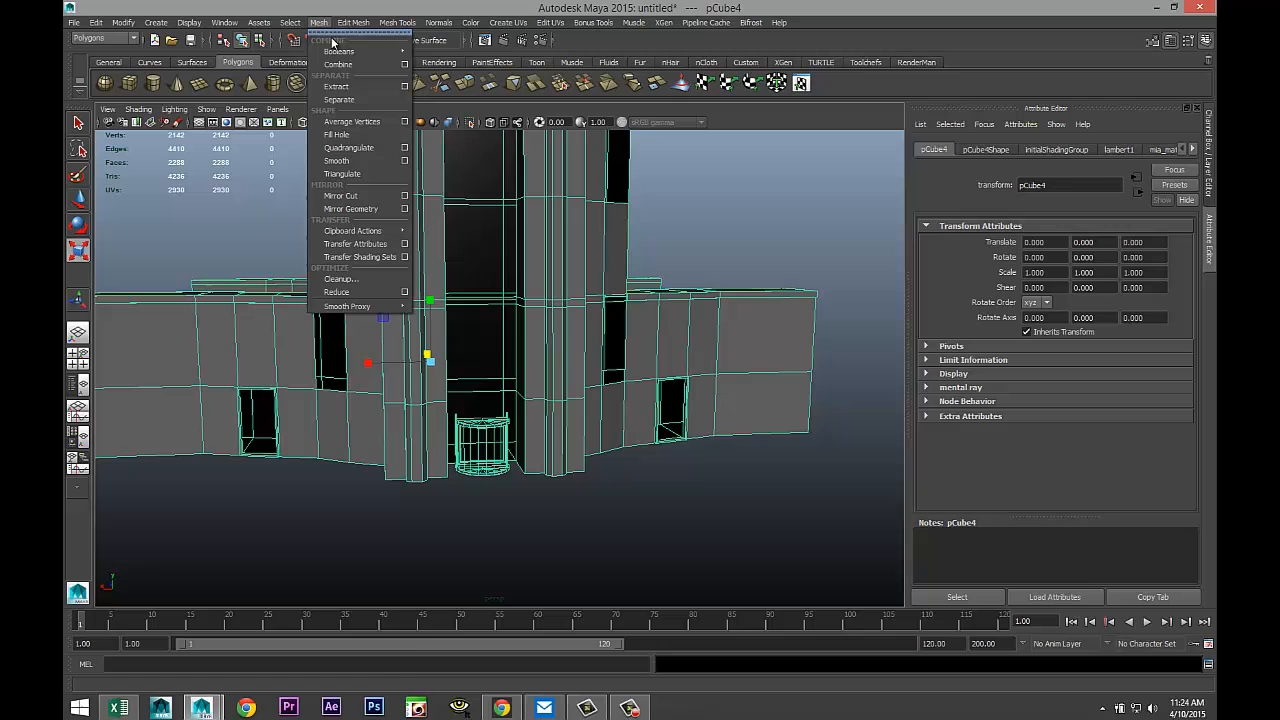
pyautogui.click(352, 96)
# Step: Select the top end vertices of both thin vertical rails beside the half-round elevator at the tower's base
pyautogui.scroll(6, 560, 465)
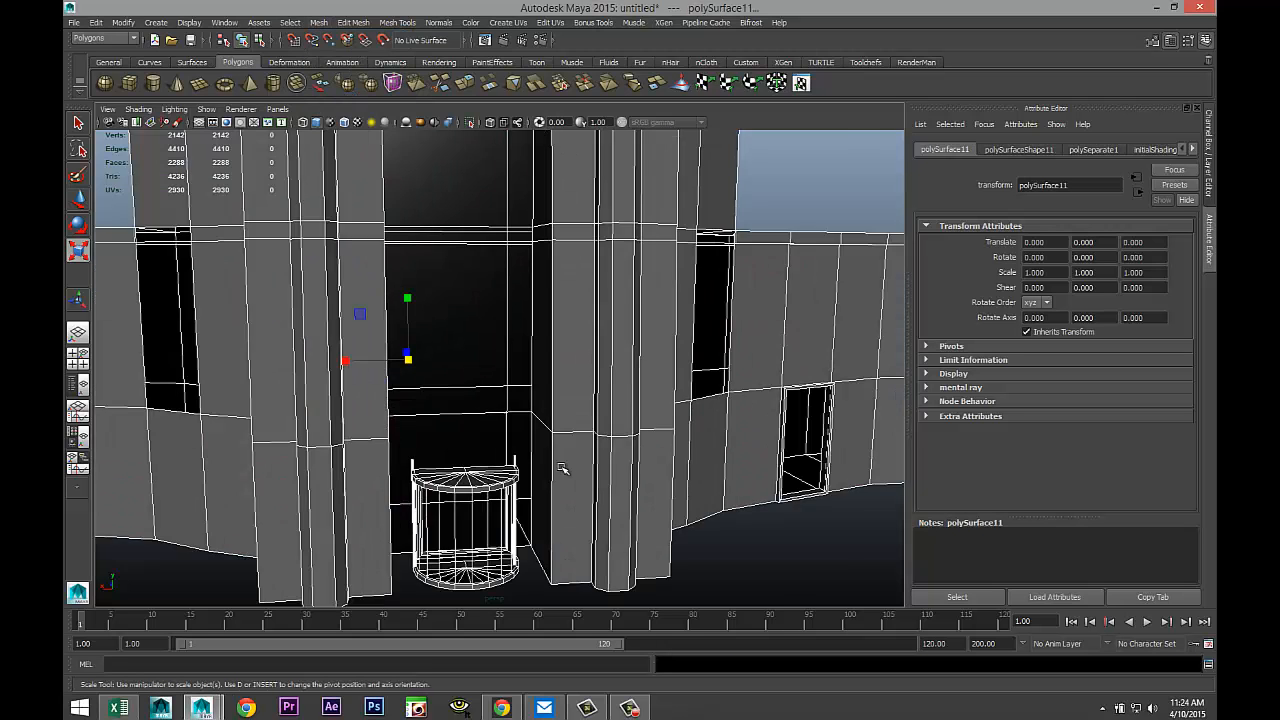
pyautogui.keyDown('alt'); pyautogui.moveTo(569, 357); pyautogui.dragTo(567, 343, button='middle'); pyautogui.keyUp('alt')
pyautogui.keyDown('alt'); pyautogui.moveTo(560, 386); pyautogui.dragTo(560, 391); pyautogui.keyUp('alt')
pyautogui.click(379, 377)
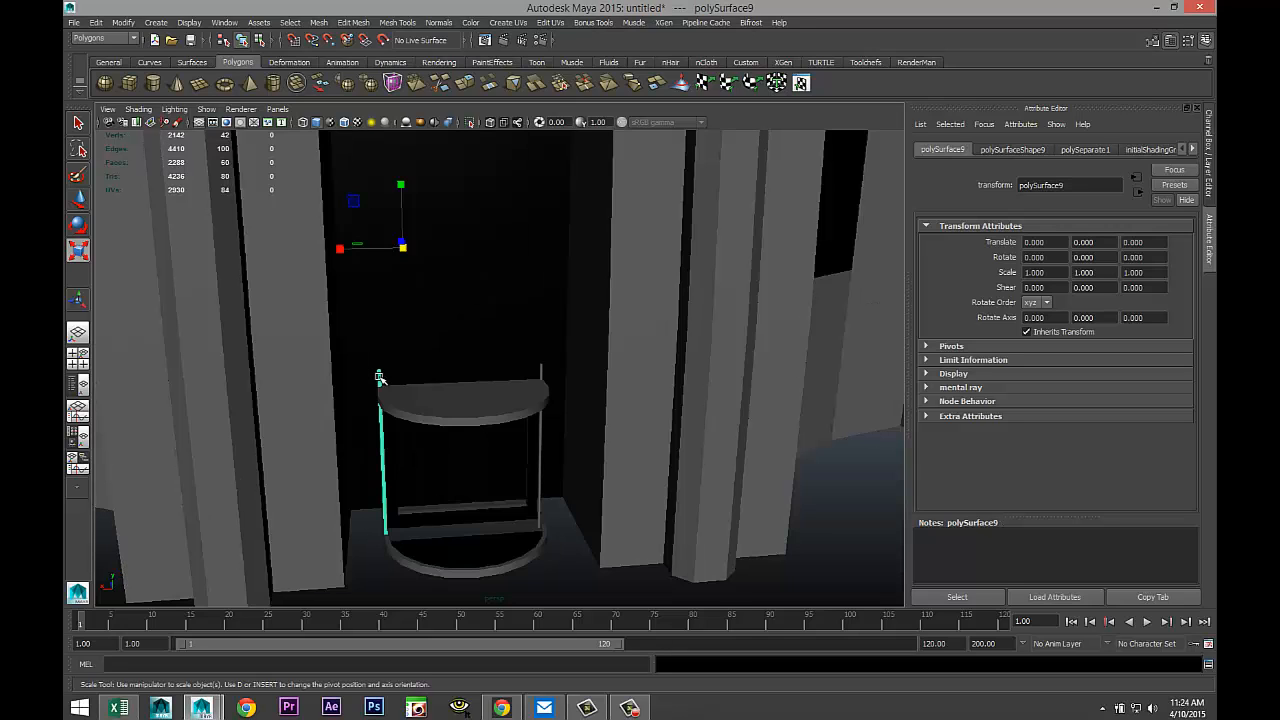
pyautogui.keyDown('shift'); pyautogui.click(540, 372); pyautogui.keyUp('shift')
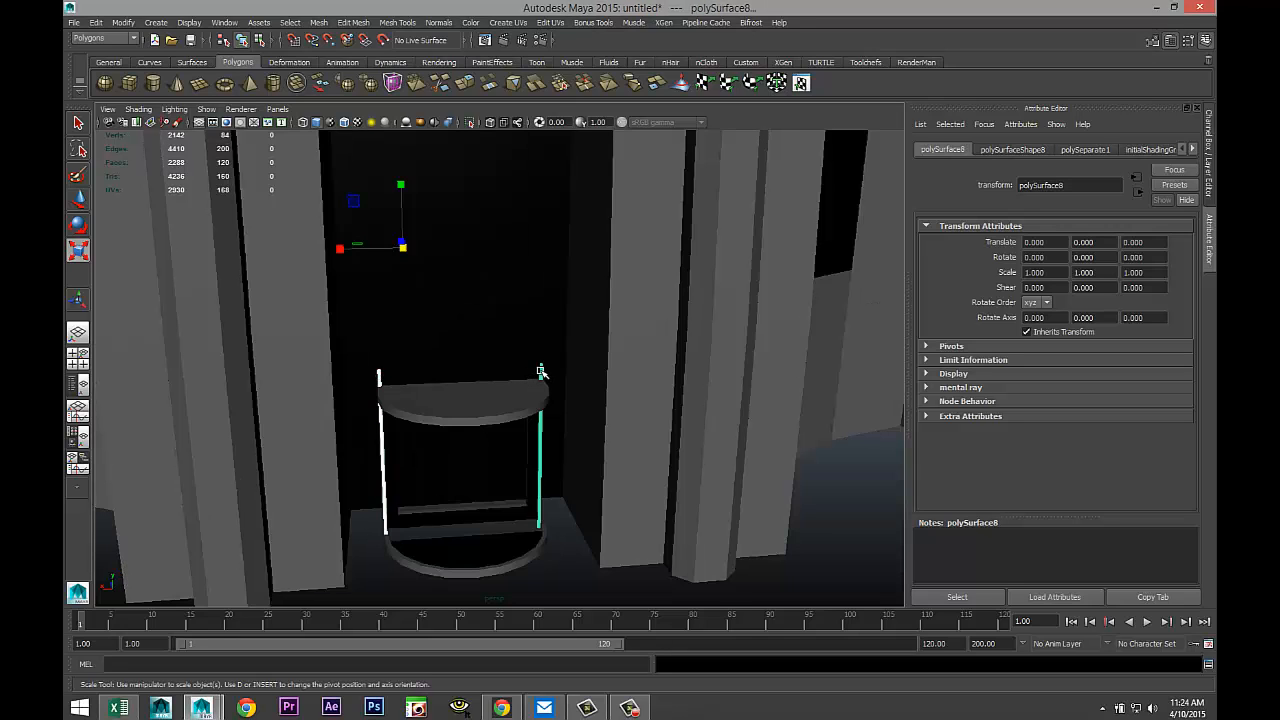
pyautogui.moveTo(540, 372); pyautogui.dragTo(506, 373, button='right')
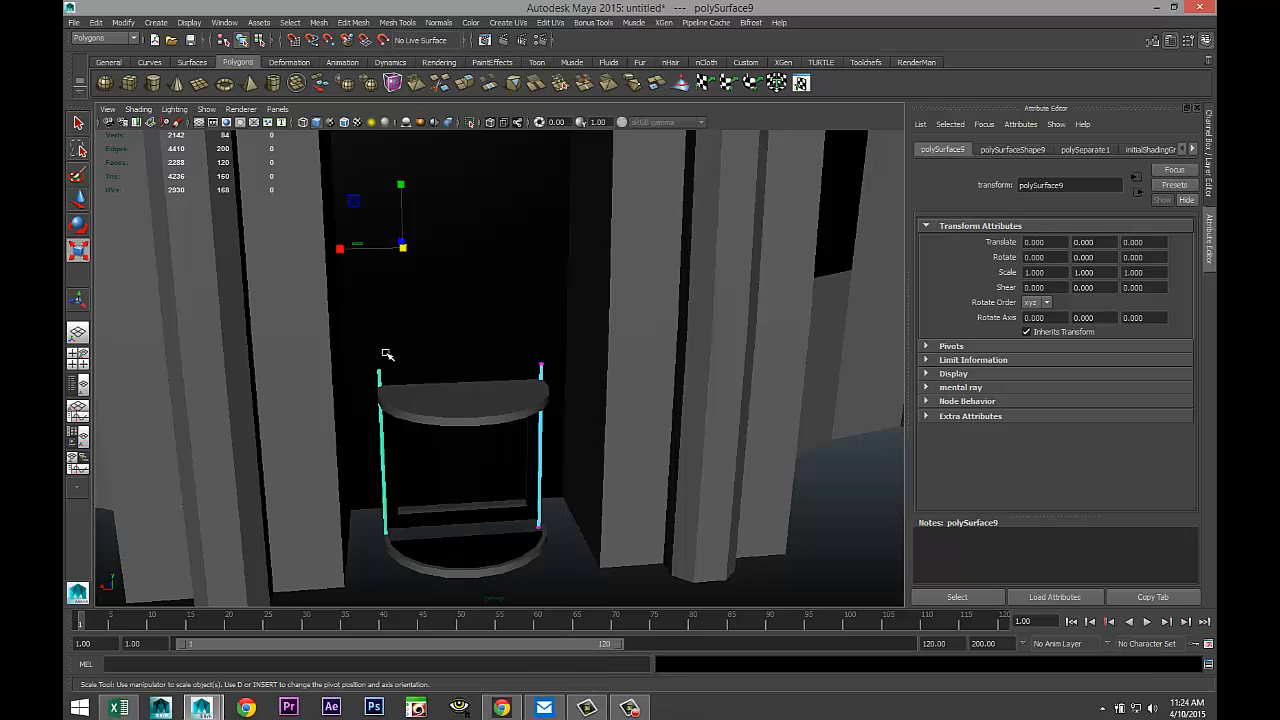
pyautogui.moveTo(368, 351); pyautogui.dragTo(576, 380)
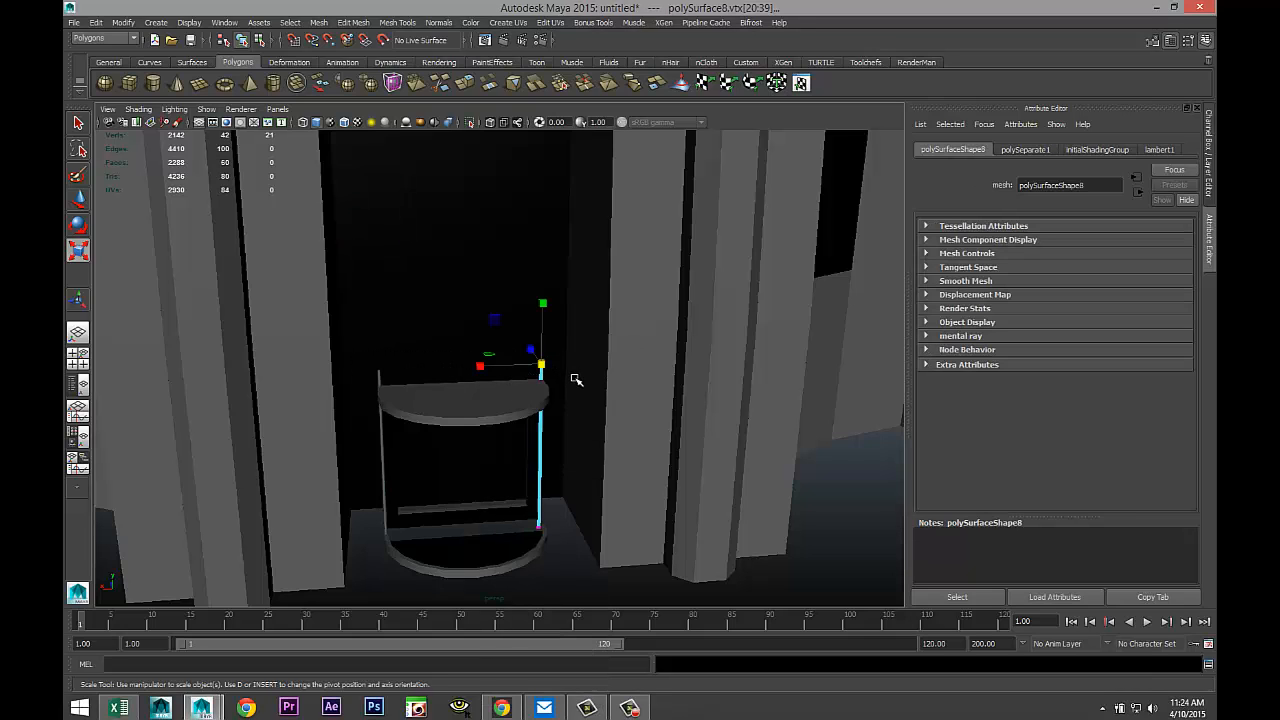
pyautogui.press('F8')
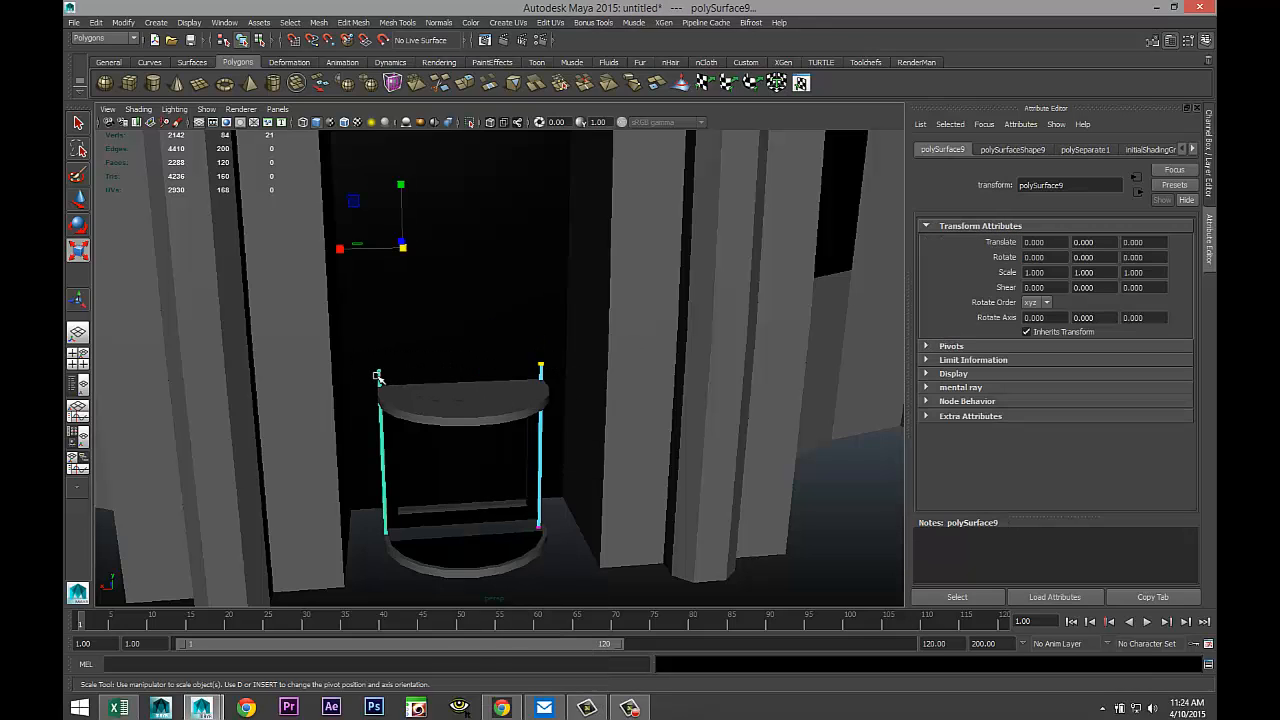
pyautogui.moveTo(377, 377); pyautogui.dragTo(334, 374, button='right')
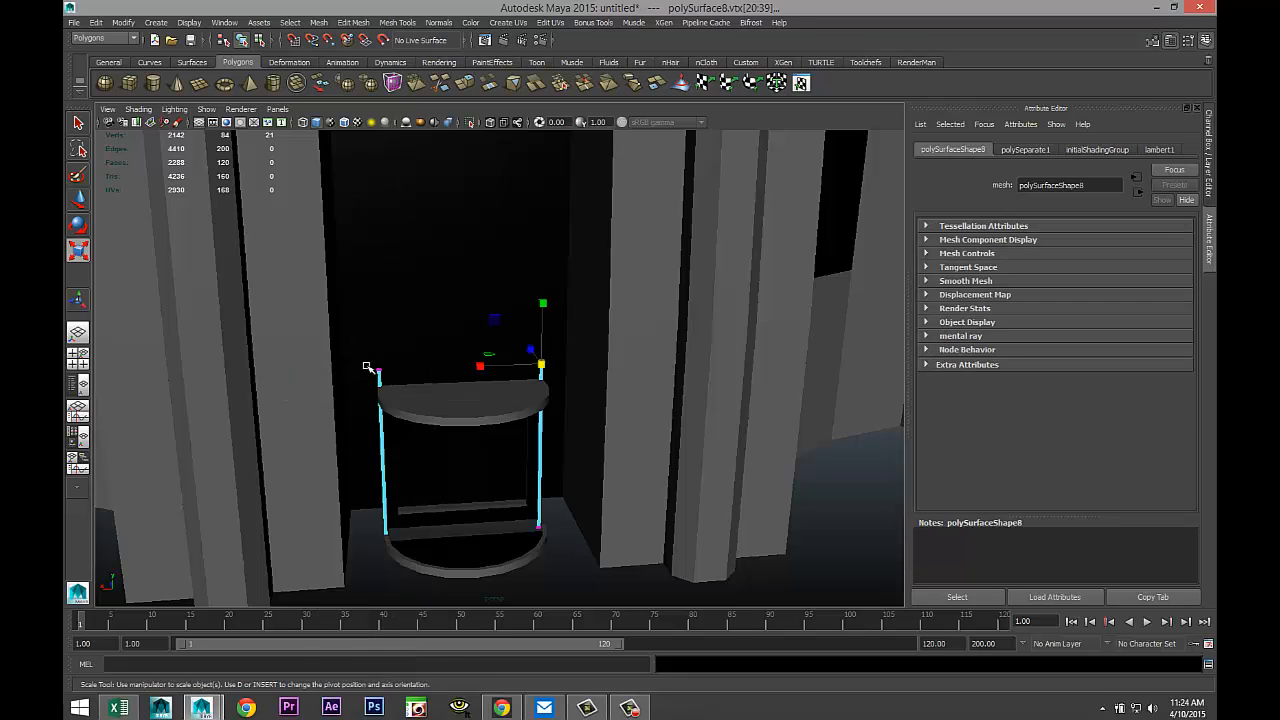
pyautogui.keyDown('shift'); pyautogui.moveTo(392, 381); pyautogui.dragTo(393, 382); pyautogui.keyUp('shift')
pyautogui.scroll(-5, 488, 410)
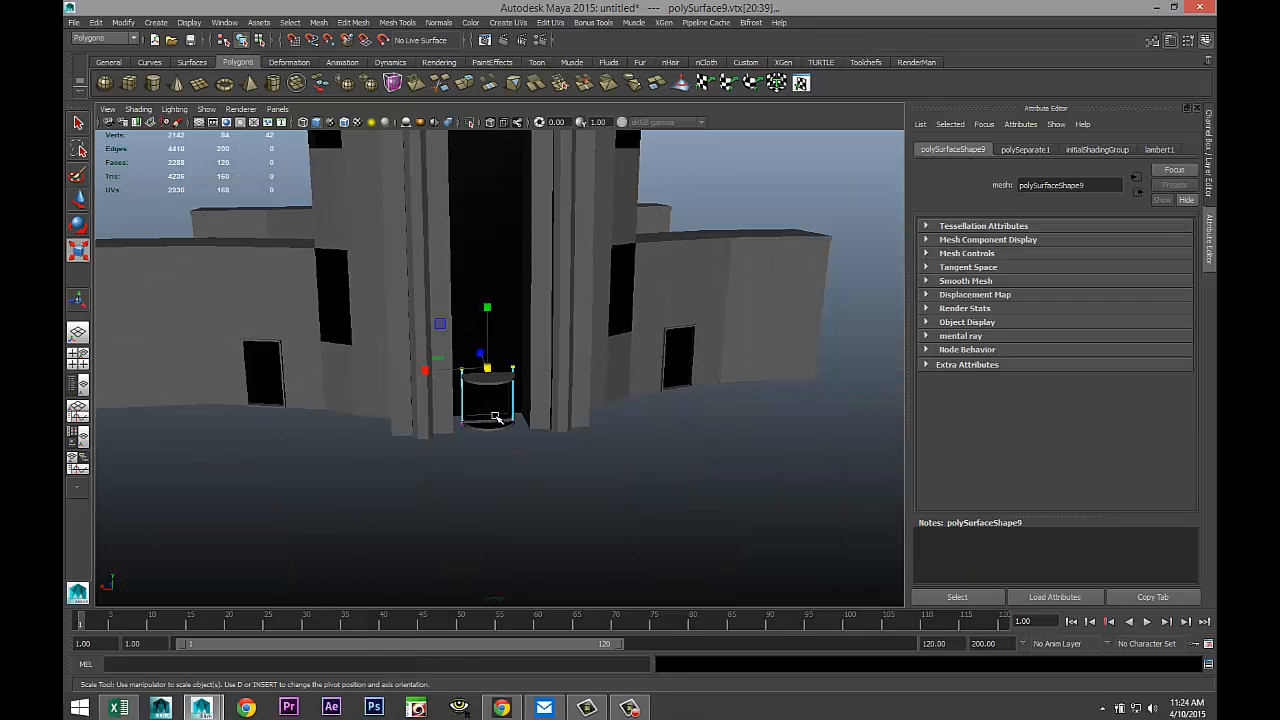
# Step: Move the selected top vertices of both elevator rails straight up to the upper edge of the tower's shaft opening
pyautogui.press('w')
pyautogui.moveTo(487, 302); pyautogui.dragTo(491, 175)
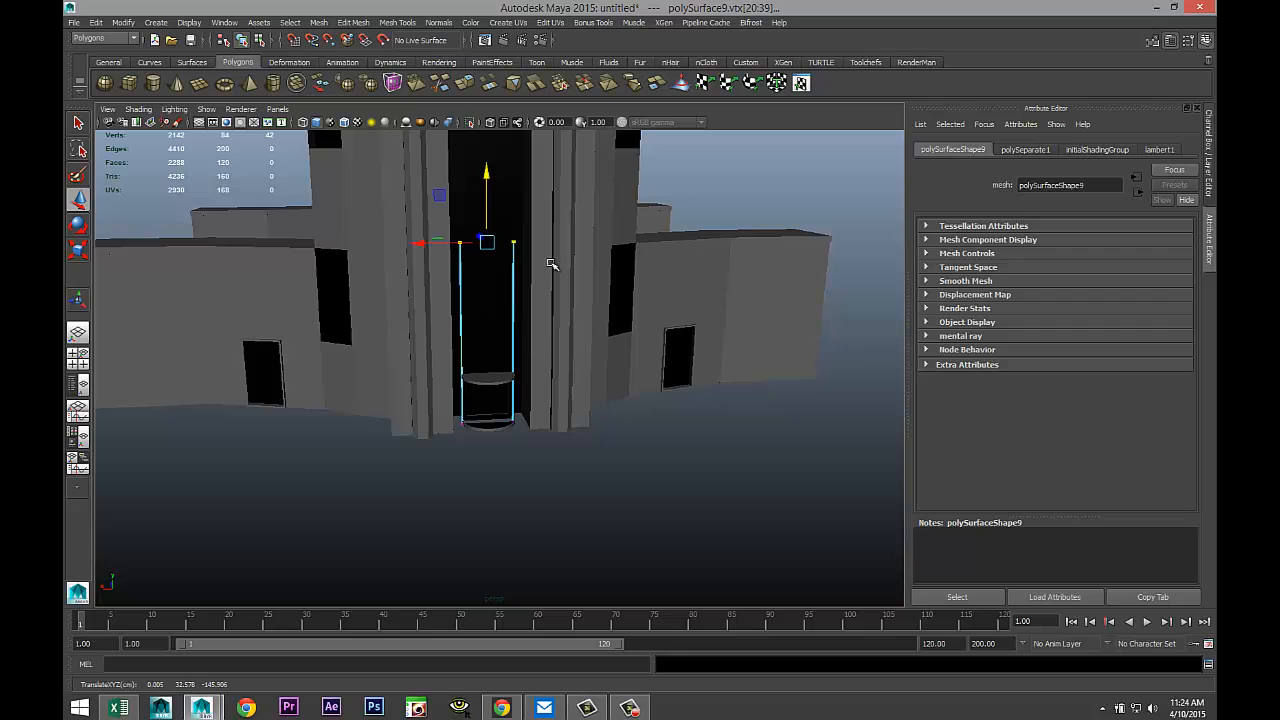
pyautogui.keyDown('alt'); pyautogui.moveTo(541, 271); pyautogui.dragTo(530, 155); pyautogui.keyUp('alt')
pyautogui.keyDown('alt'); pyautogui.moveTo(620, 228); pyautogui.dragTo(605, 391, button='middle'); pyautogui.keyUp('alt')
pyautogui.moveTo(495, 471); pyautogui.dragTo(493, 140)
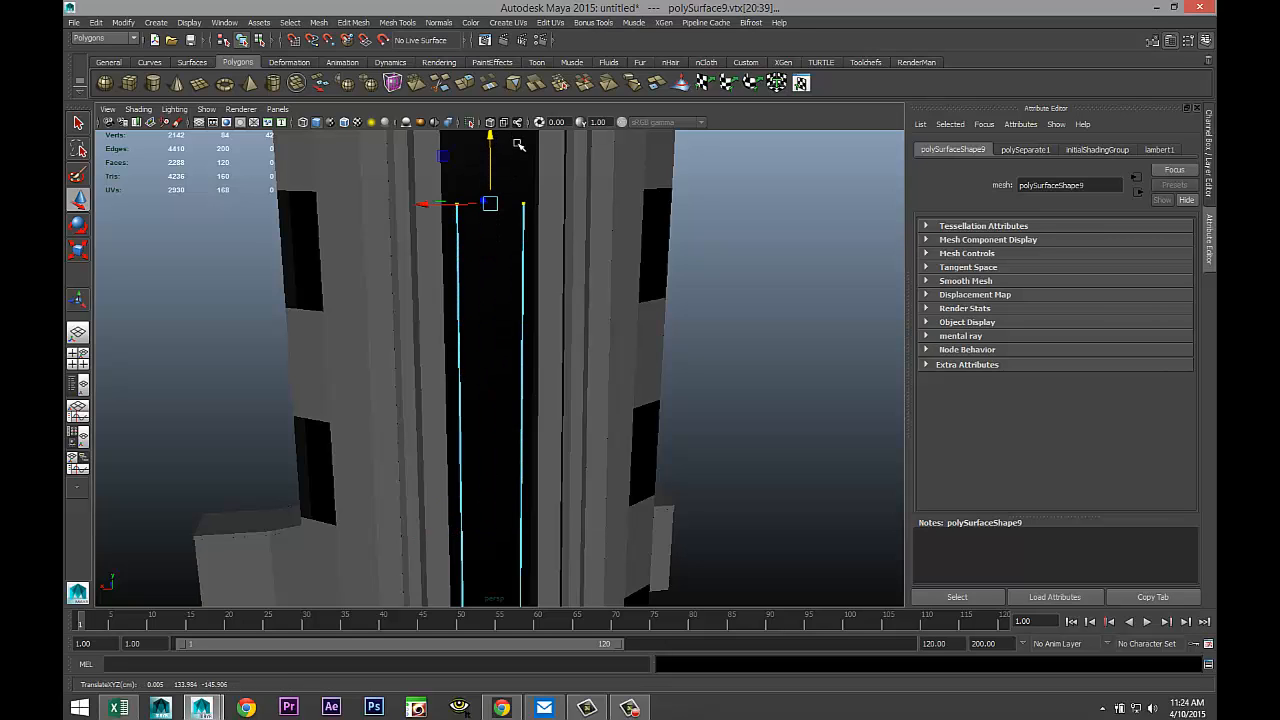
pyautogui.keyDown('alt'); pyautogui.moveTo(594, 259); pyautogui.dragTo(580, 394, button='middle'); pyautogui.keyUp('alt')
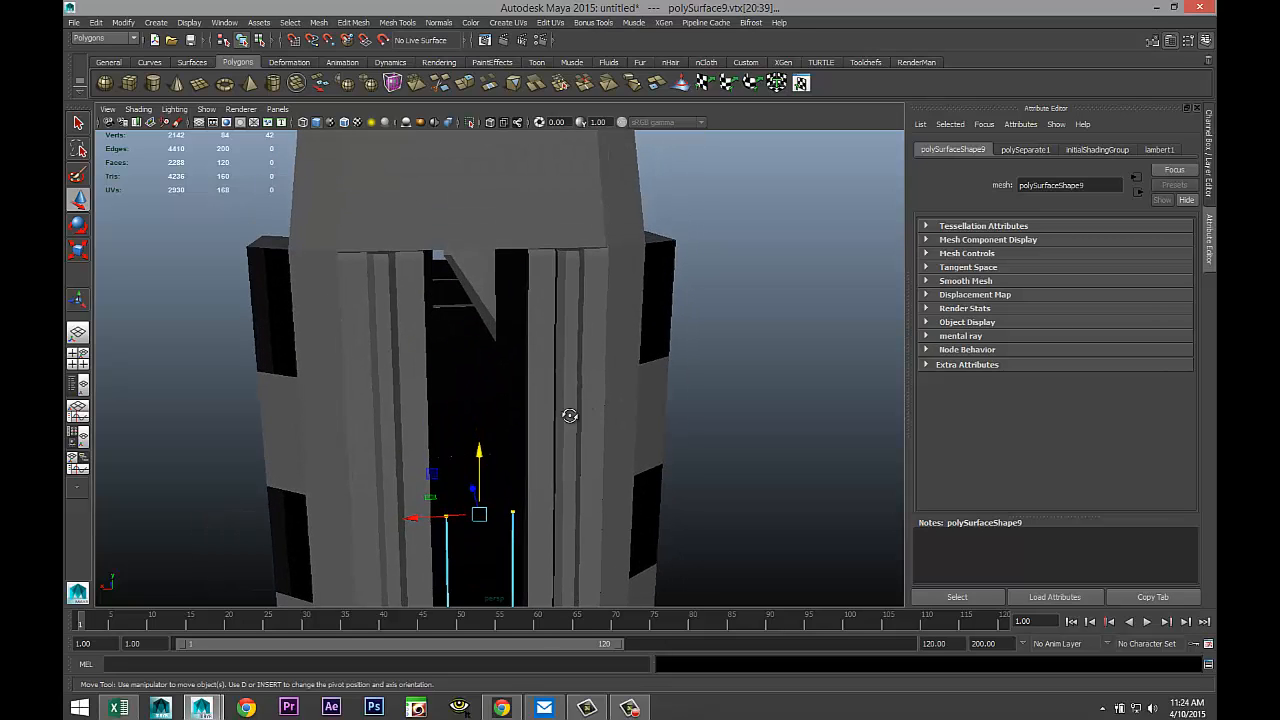
pyautogui.keyDown('alt'); pyautogui.moveTo(569, 415); pyautogui.dragTo(565, 410); pyautogui.keyUp('alt')
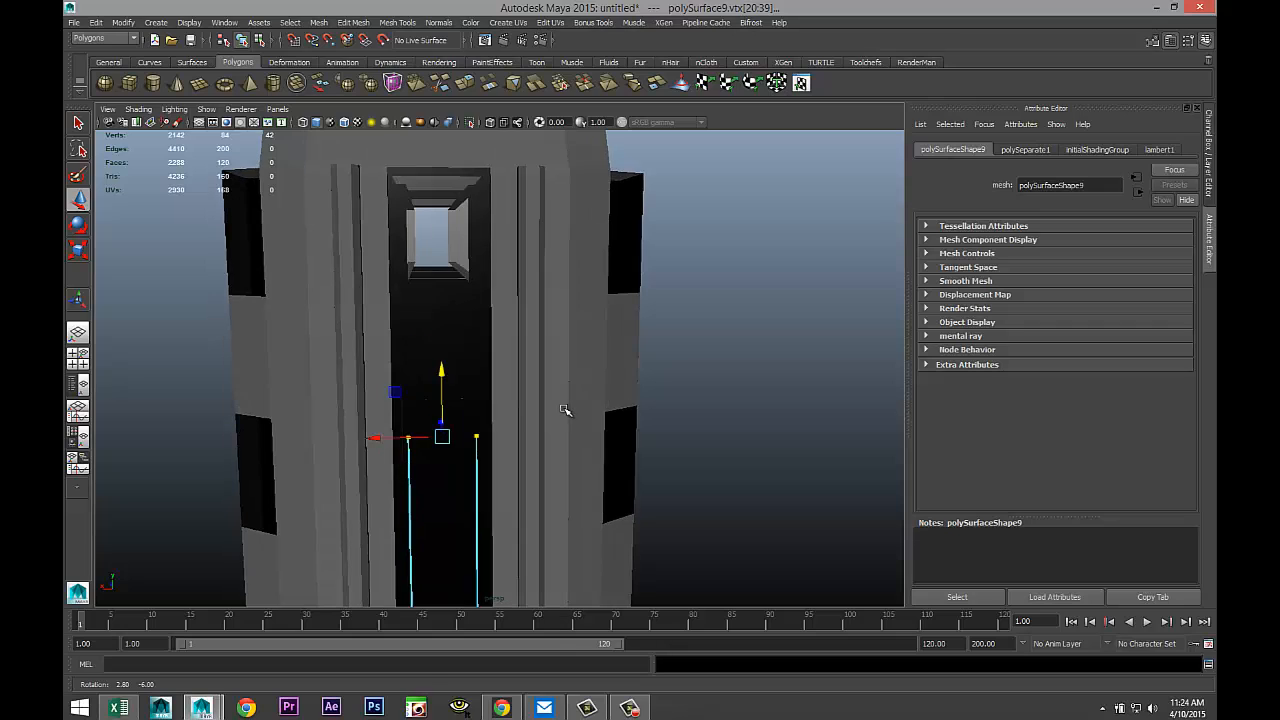
pyautogui.moveTo(441, 375); pyautogui.dragTo(426, 104)
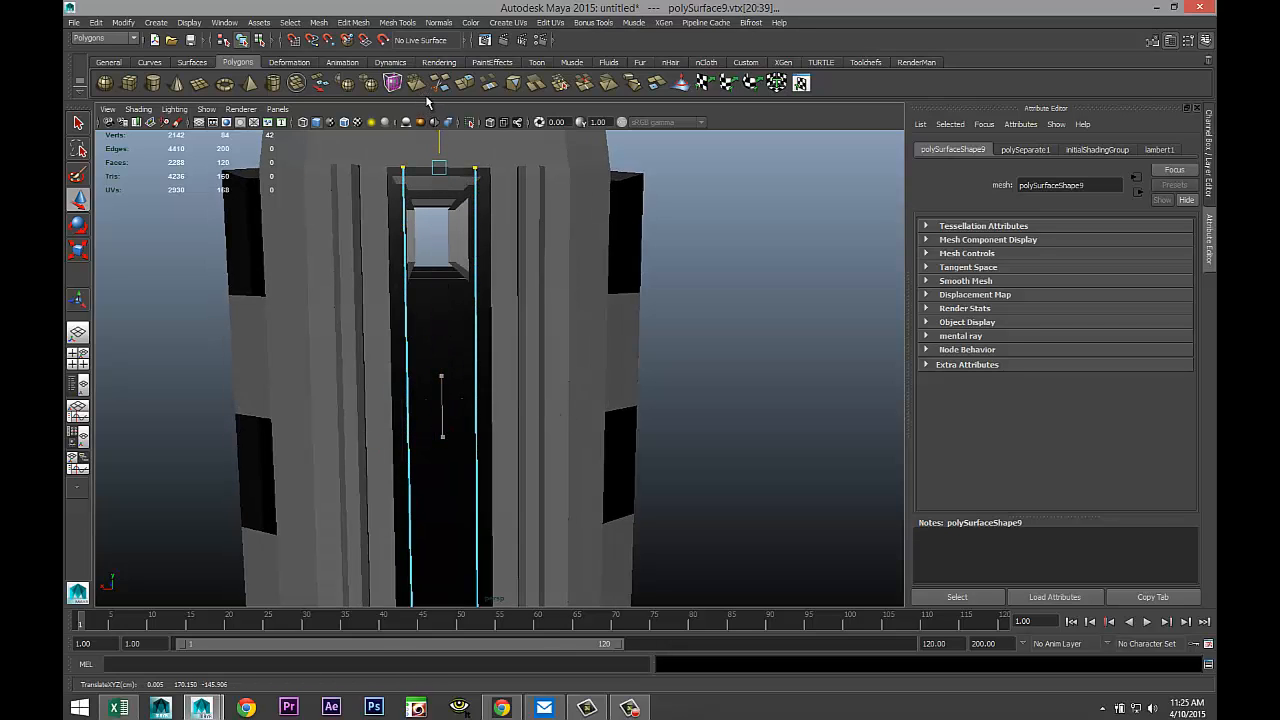
pyautogui.keyDown('alt'); pyautogui.moveTo(586, 326); pyautogui.dragTo(354, 363); pyautogui.keyUp('alt')
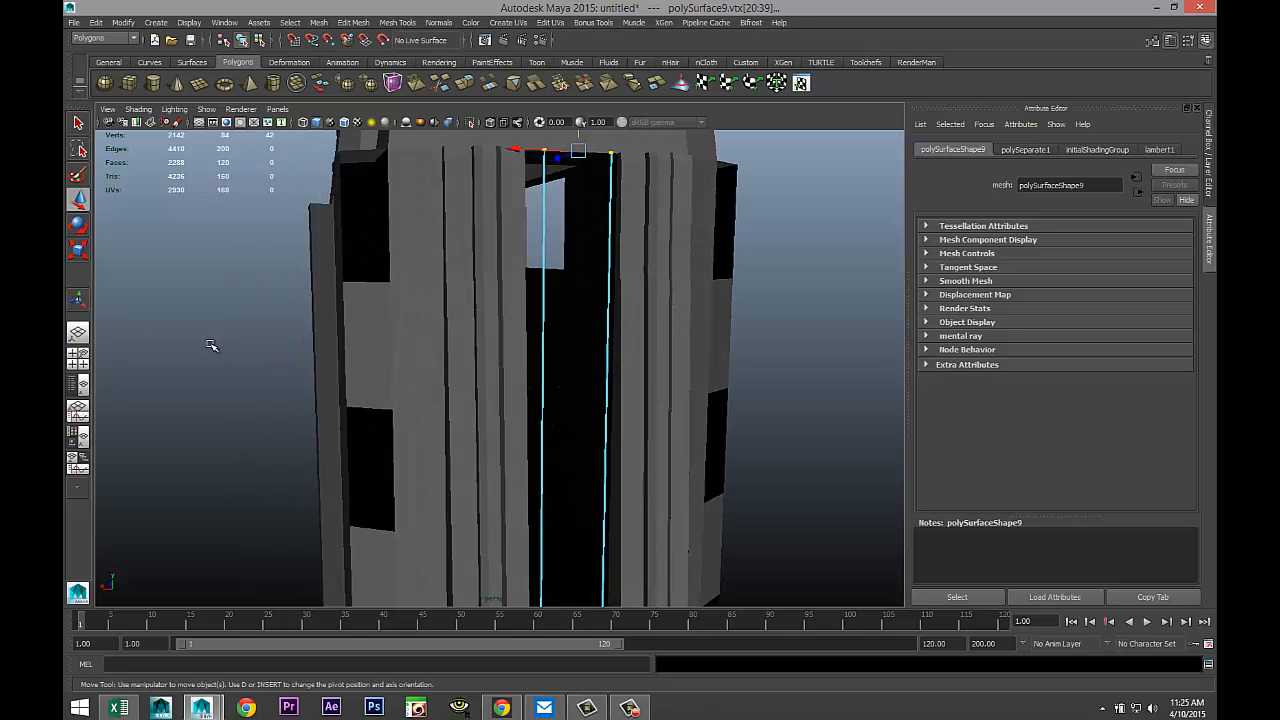
pyautogui.click(240, 356)
# Step: Select both thin vertical rails beside the half-round elevator on the other tower and combine them into one mesh
pyautogui.keyDown('alt'); pyautogui.moveTo(258, 338); pyautogui.dragTo(543, 386); pyautogui.keyUp('alt')
pyautogui.keyDown('alt'); pyautogui.moveTo(543, 386); pyautogui.dragTo(497, 150, button='middle'); pyautogui.keyUp('alt')
pyautogui.scroll(-3, 510, 238)
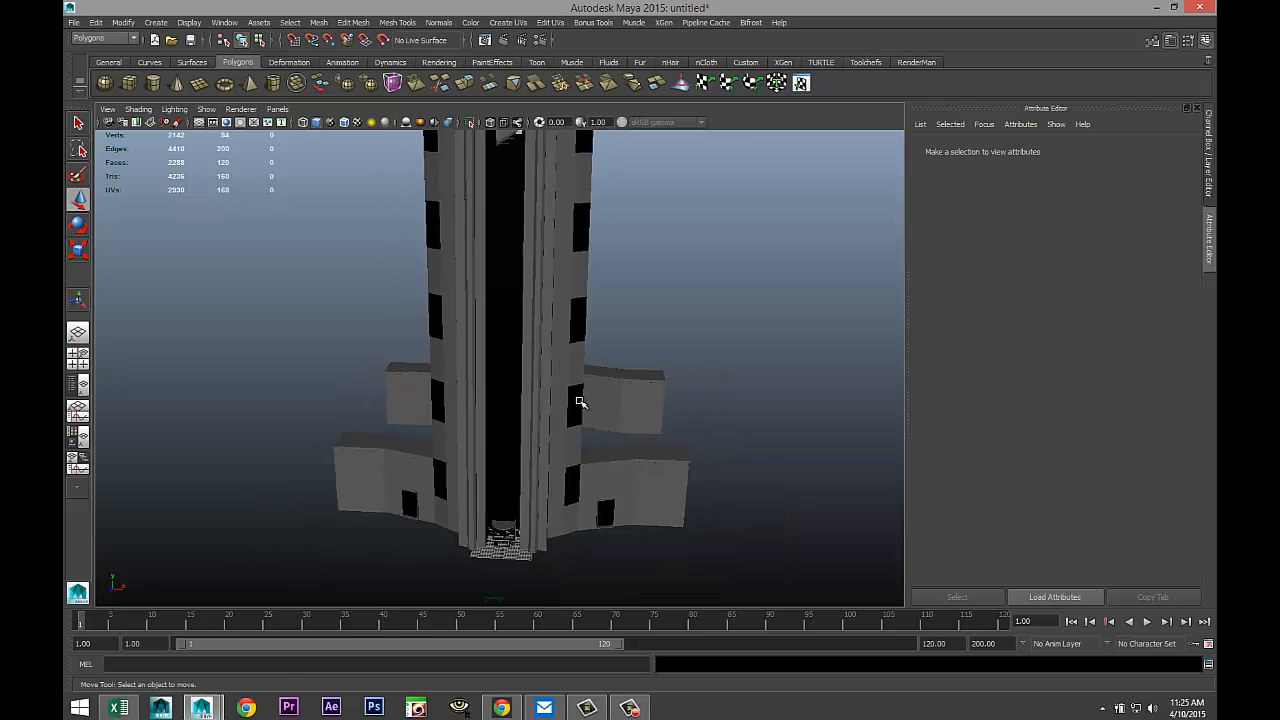
pyautogui.keyDown('alt'); pyautogui.moveTo(582, 401); pyautogui.dragTo(583, 257, button='middle'); pyautogui.keyUp('alt')
pyautogui.scroll(5, 586, 440)
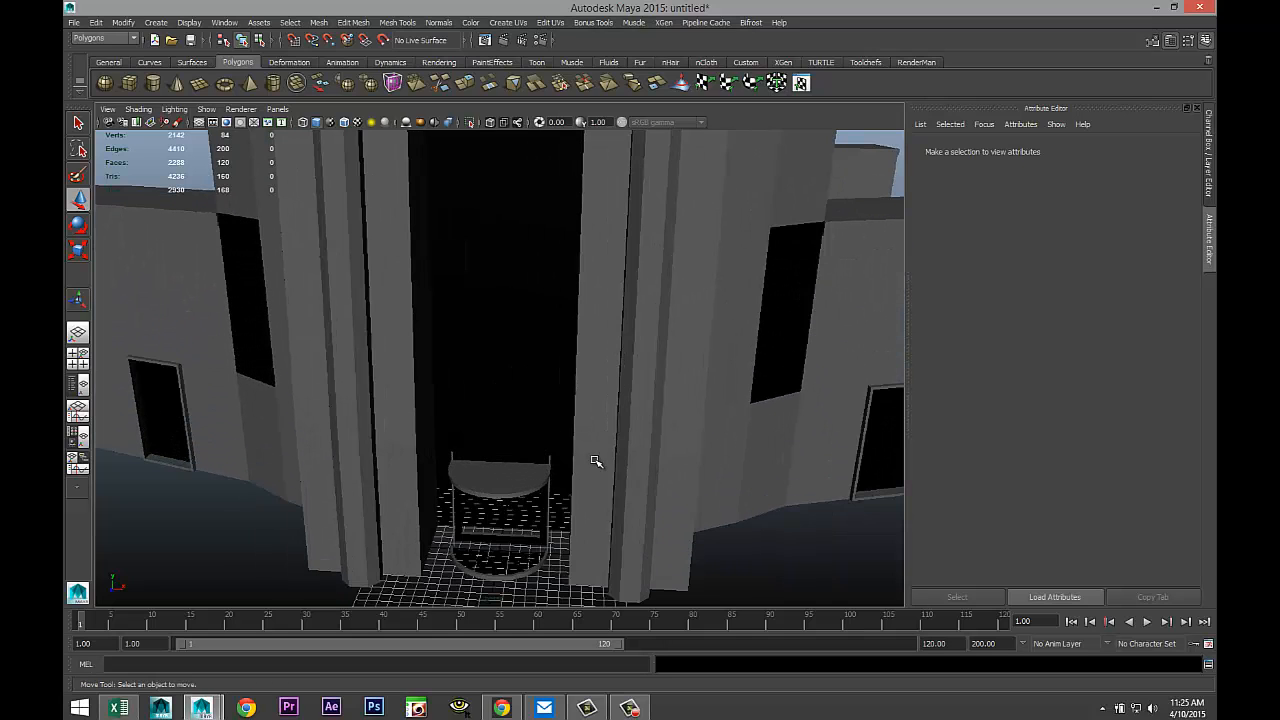
pyautogui.click(497, 486)
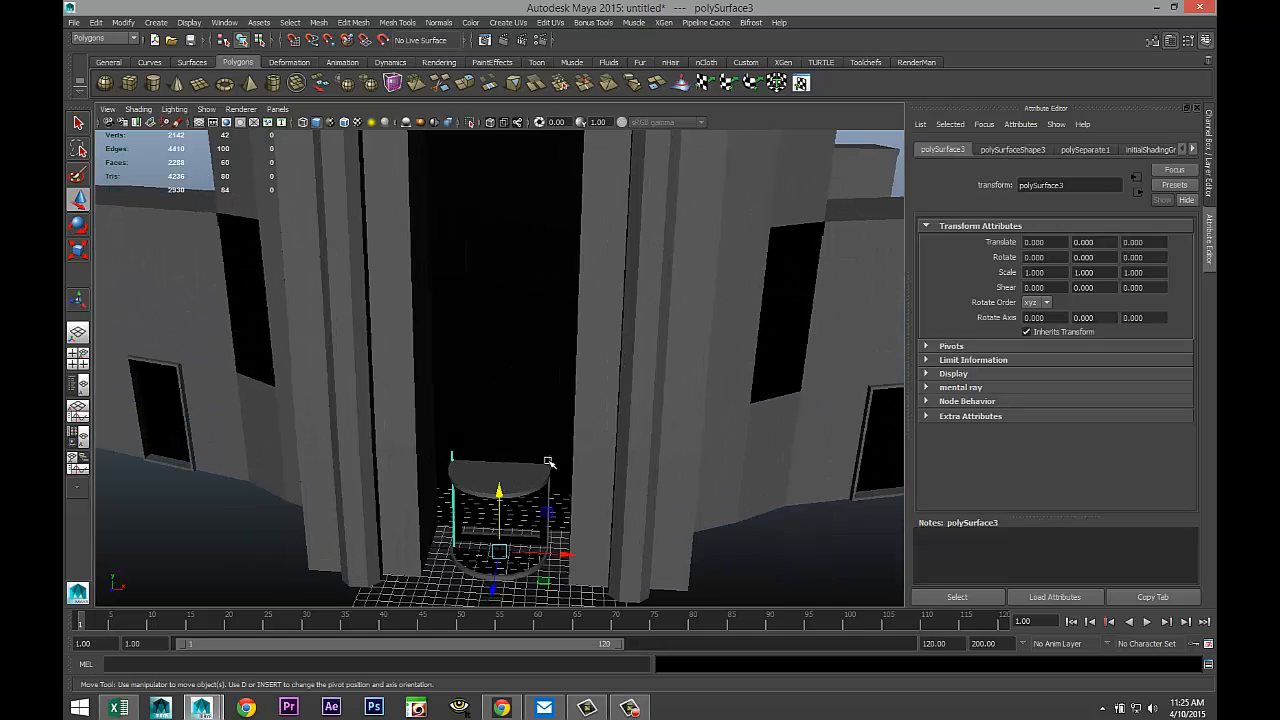
pyautogui.hotkey('ctrl', 'd')
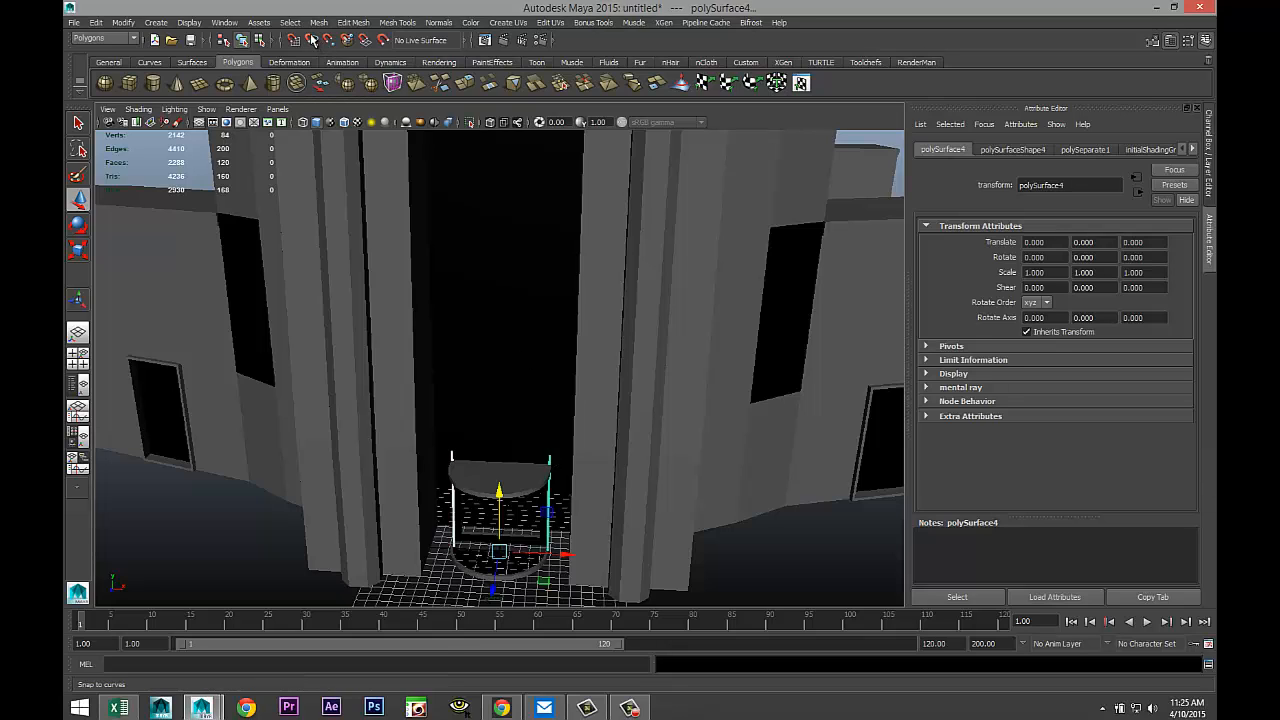
pyautogui.click(318, 22)
pyautogui.click(338, 50)
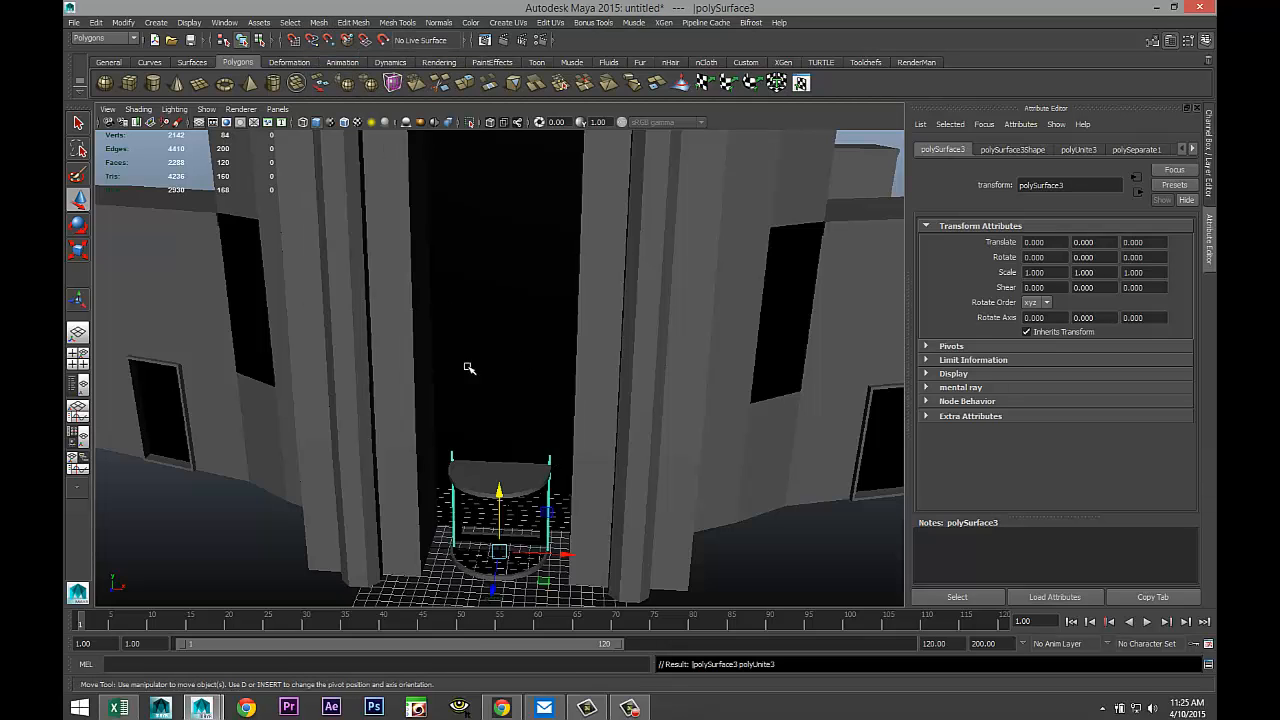
# Step: Select the combined rails' top end vertices and move them straight up to the upper edge of that tower's shaft opening
pyautogui.rightClick(452, 455)
pyautogui.moveTo(430, 434); pyautogui.dragTo(561, 463)
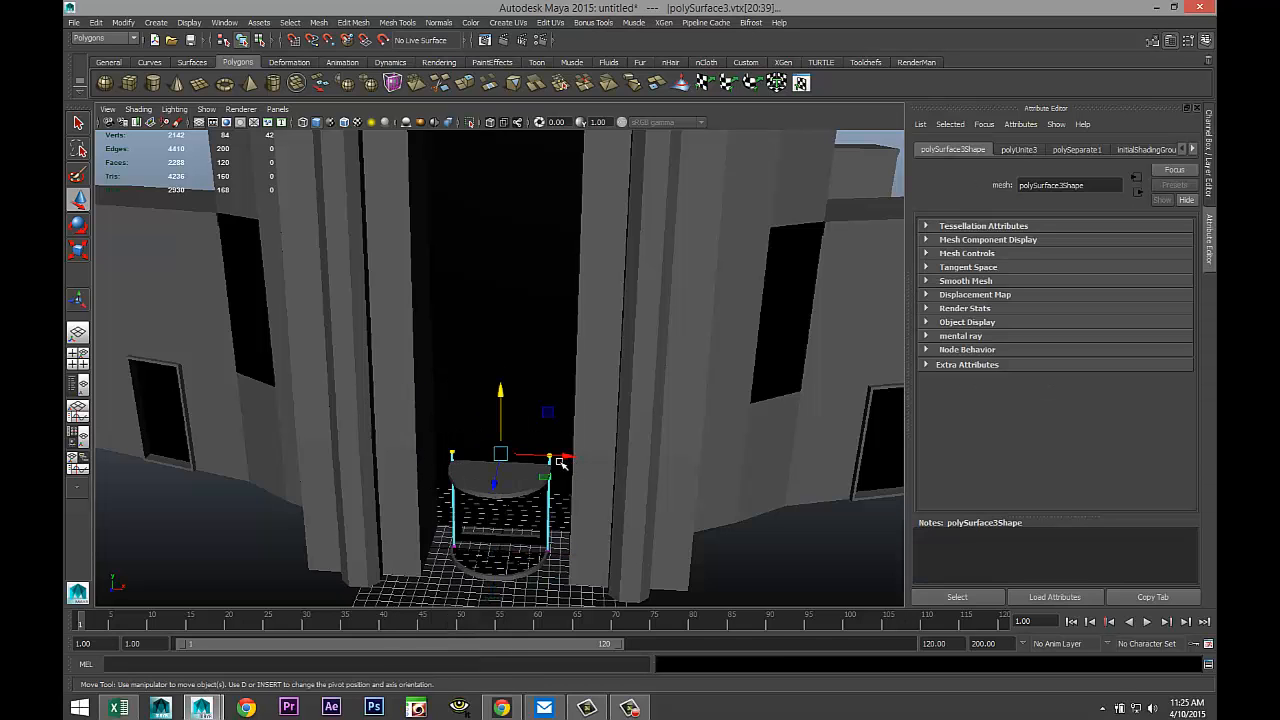
pyautogui.moveTo(501, 391); pyautogui.dragTo(500, 180)
pyautogui.scroll(-6, 514, 318)
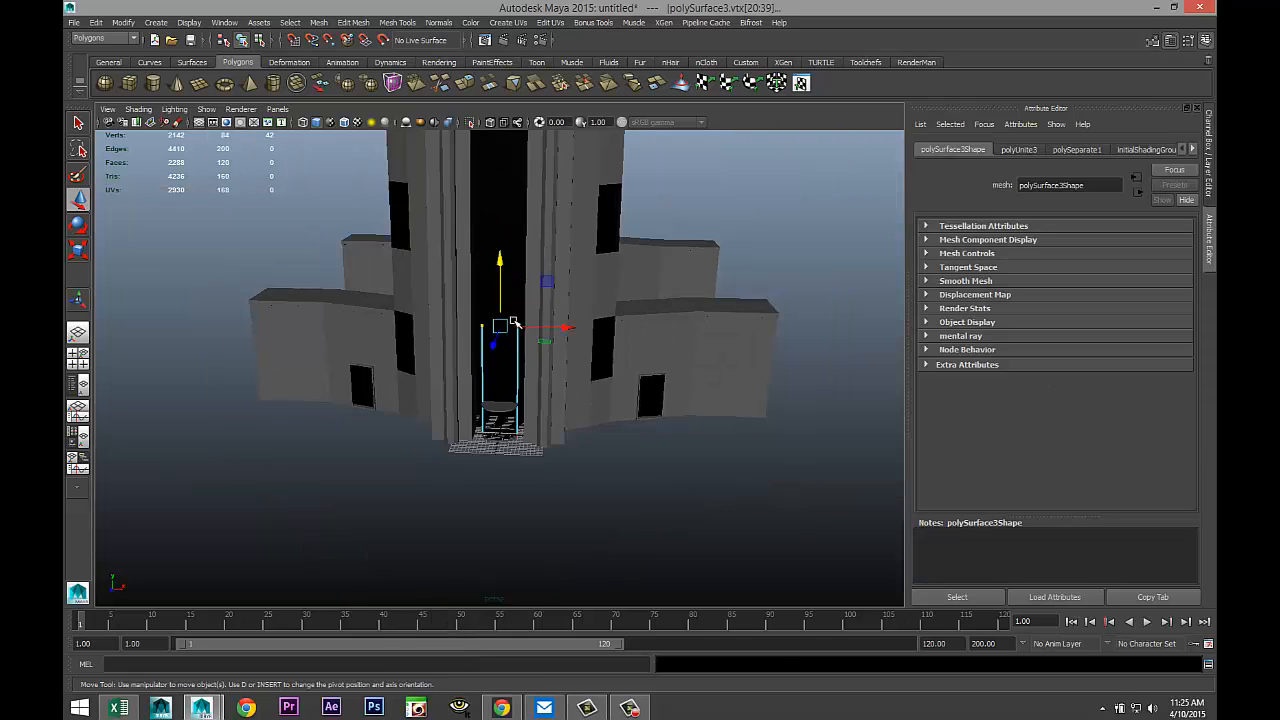
pyautogui.moveTo(499, 298); pyautogui.dragTo(501, 150)
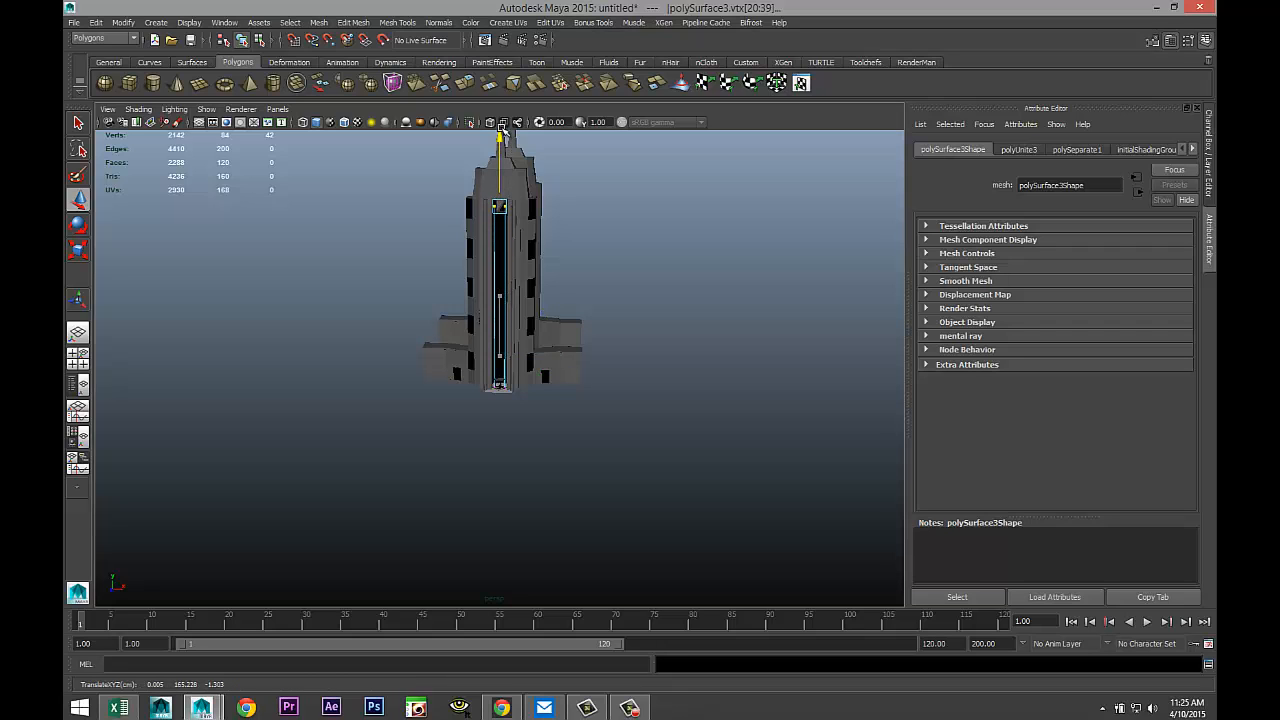
pyautogui.press('f')
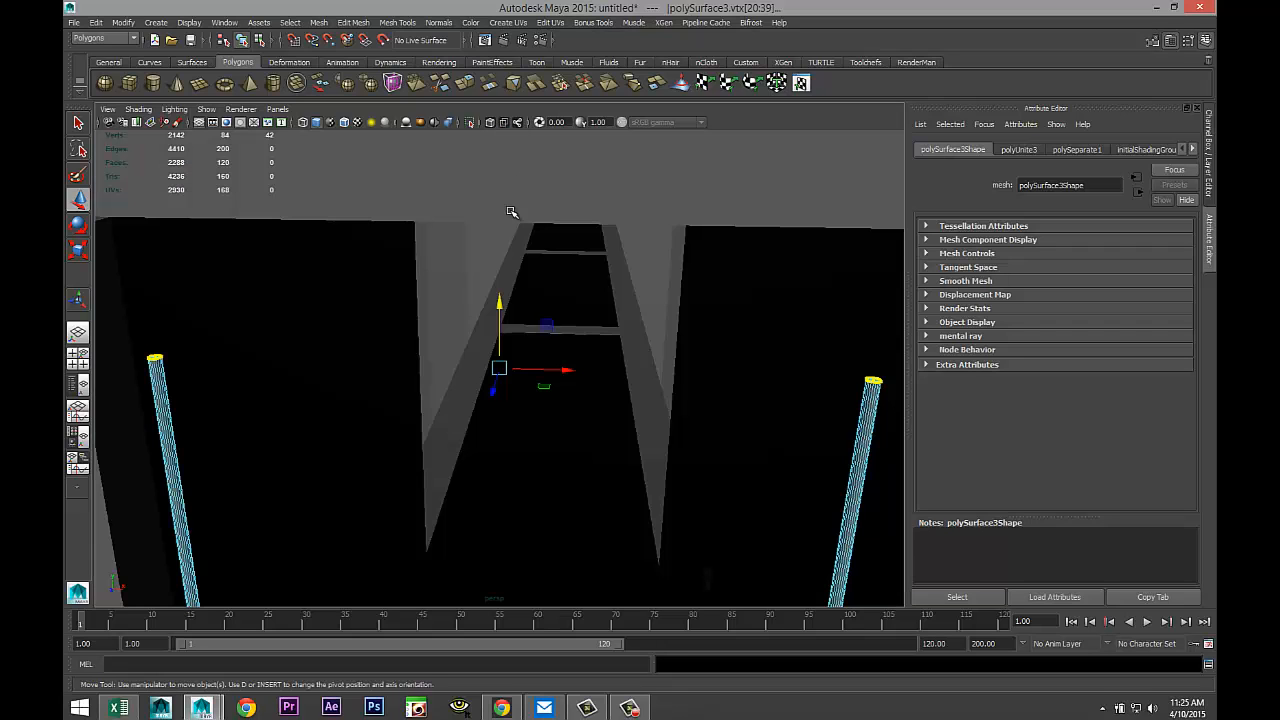
pyautogui.scroll(-6, 510, 212)
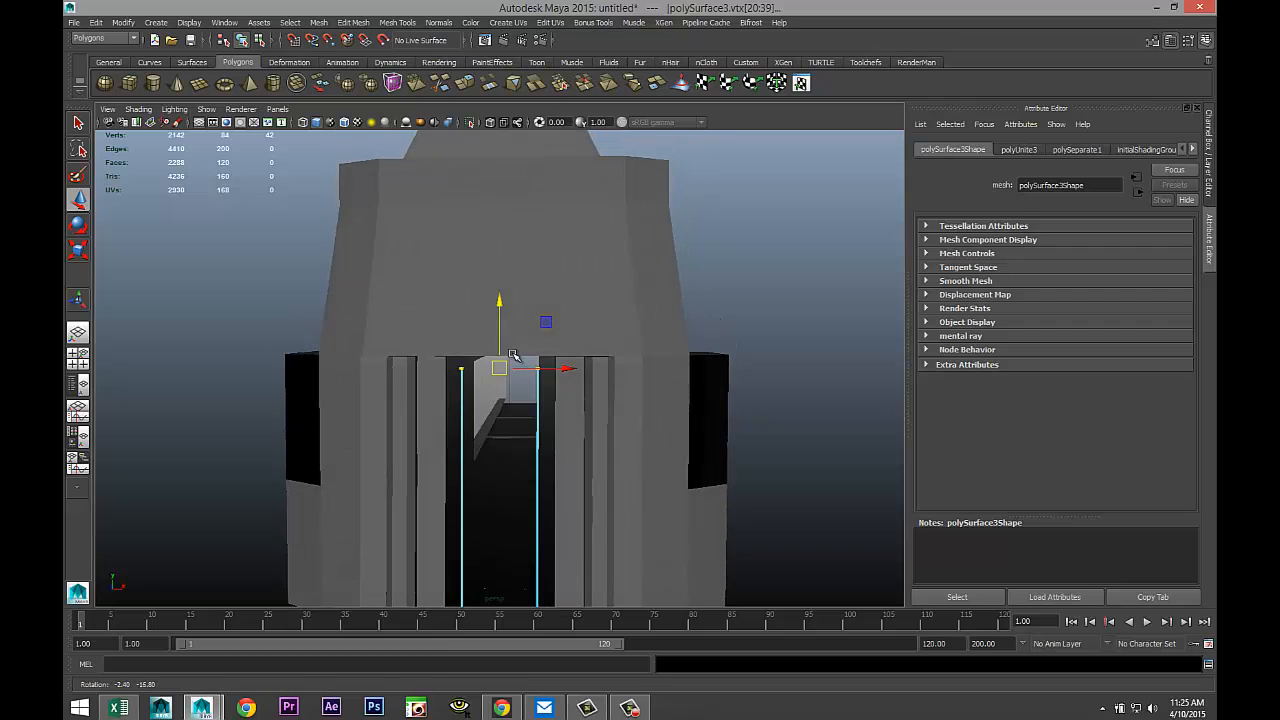
pyautogui.moveTo(498, 300); pyautogui.dragTo(498, 299)
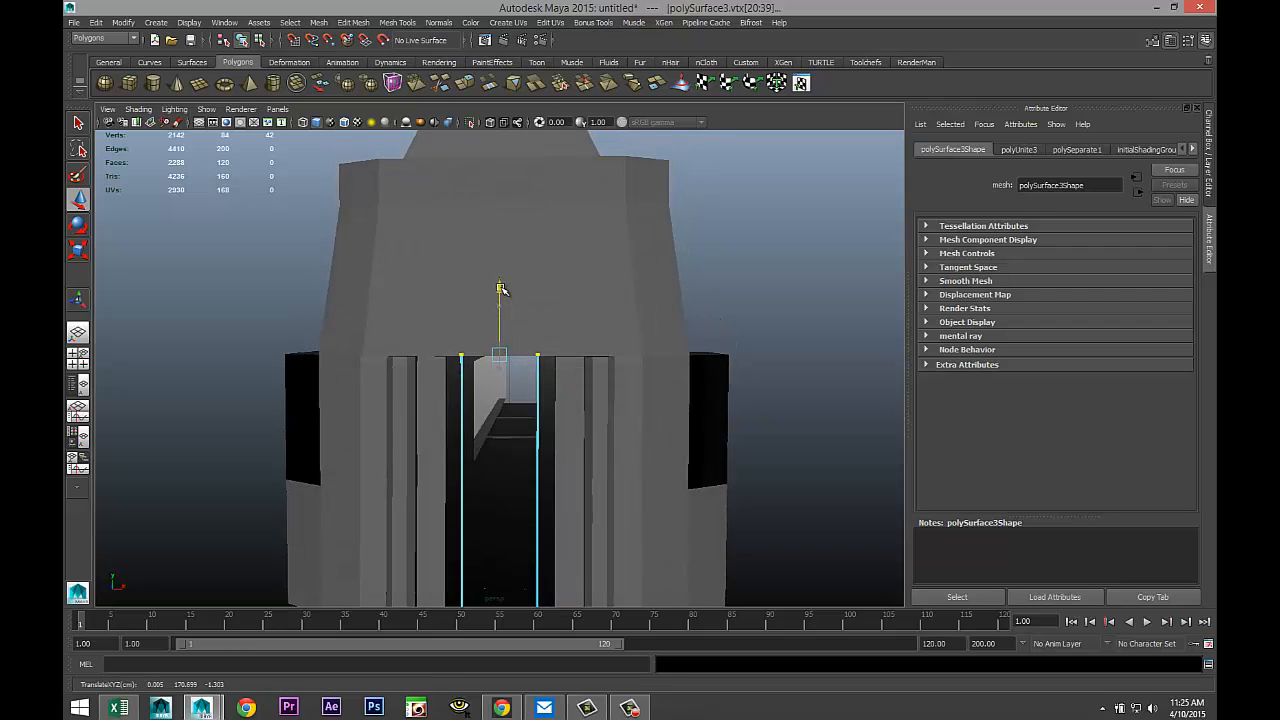
pyautogui.scroll(-5, 528, 315)
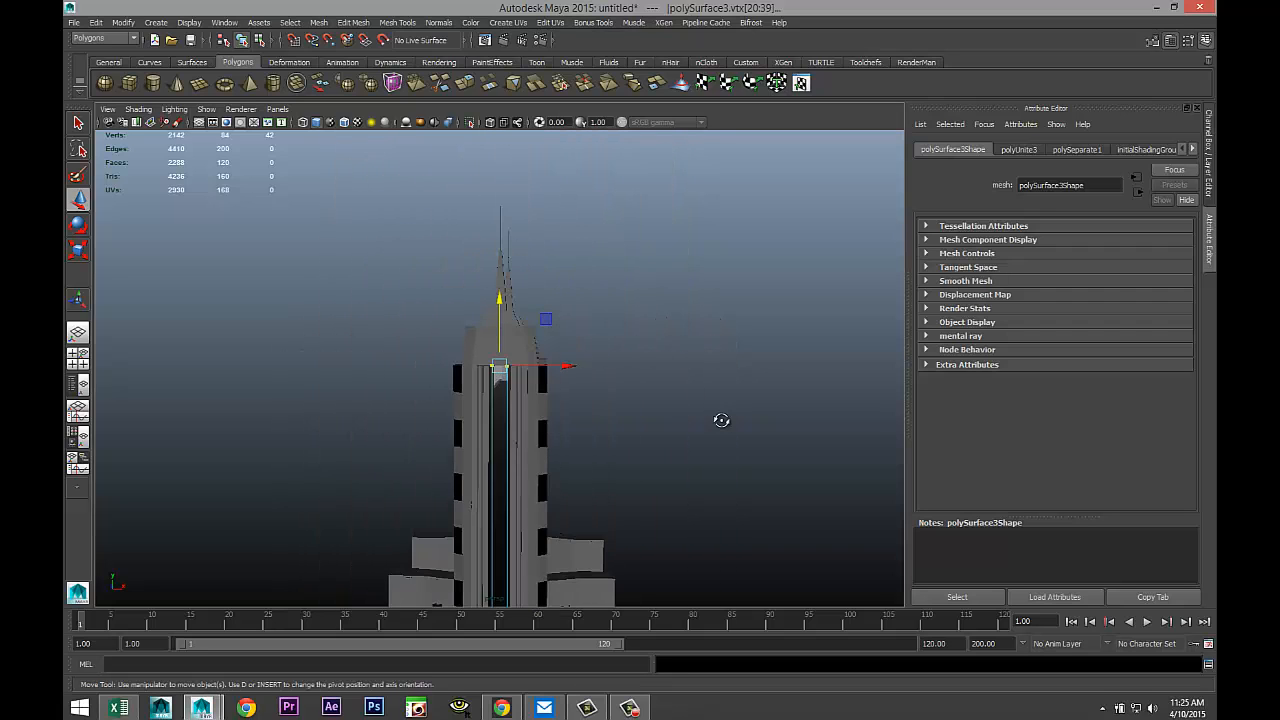
pyautogui.keyDown('alt'); pyautogui.moveTo(720, 420); pyautogui.dragTo(677, 420); pyautogui.keyUp('alt')
pyautogui.click(679, 418)
# Step: Select a face on the tower wall and set the color of its lambert1 material to white
pyautogui.keyDown('alt'); pyautogui.moveTo(679, 451); pyautogui.dragTo(676, 434, button='middle'); pyautogui.keyUp('alt')
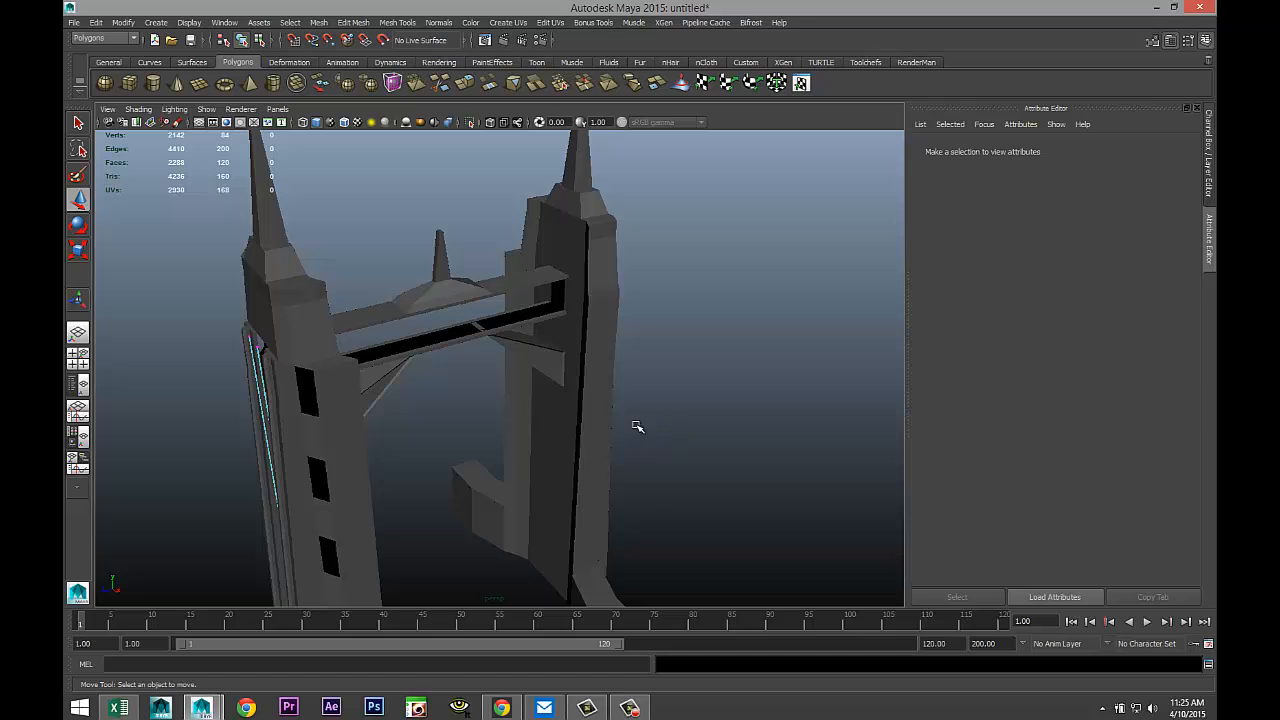
pyautogui.click(611, 392)
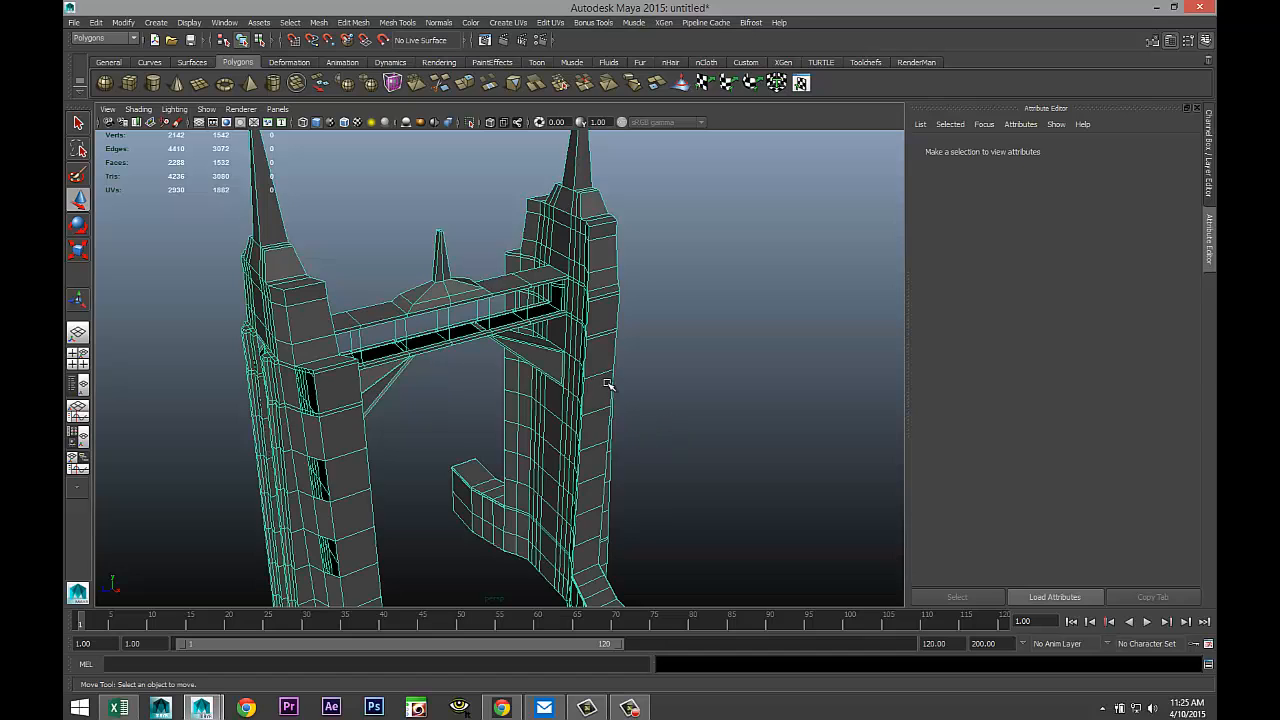
pyautogui.rightClick(602, 317)
pyautogui.moveTo(600, 348); pyautogui.dragTo(600, 350, button='right')
pyautogui.click(604, 290)
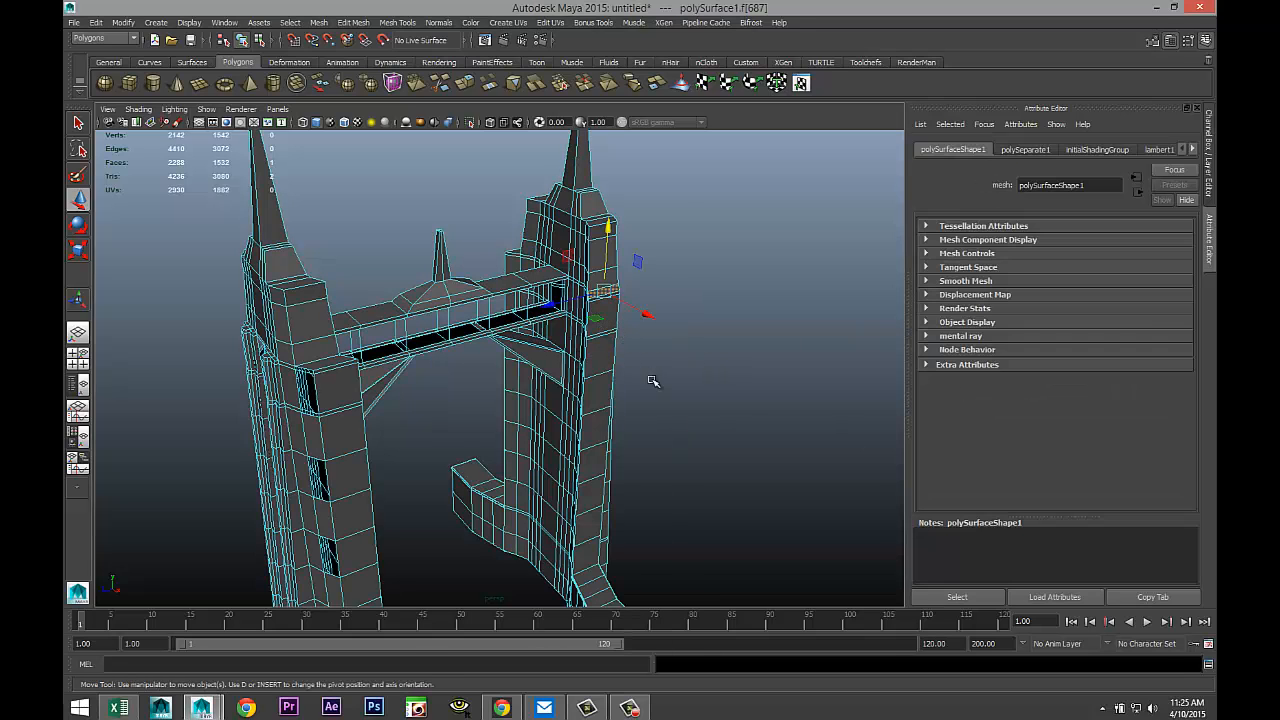
pyautogui.click(1192, 149)
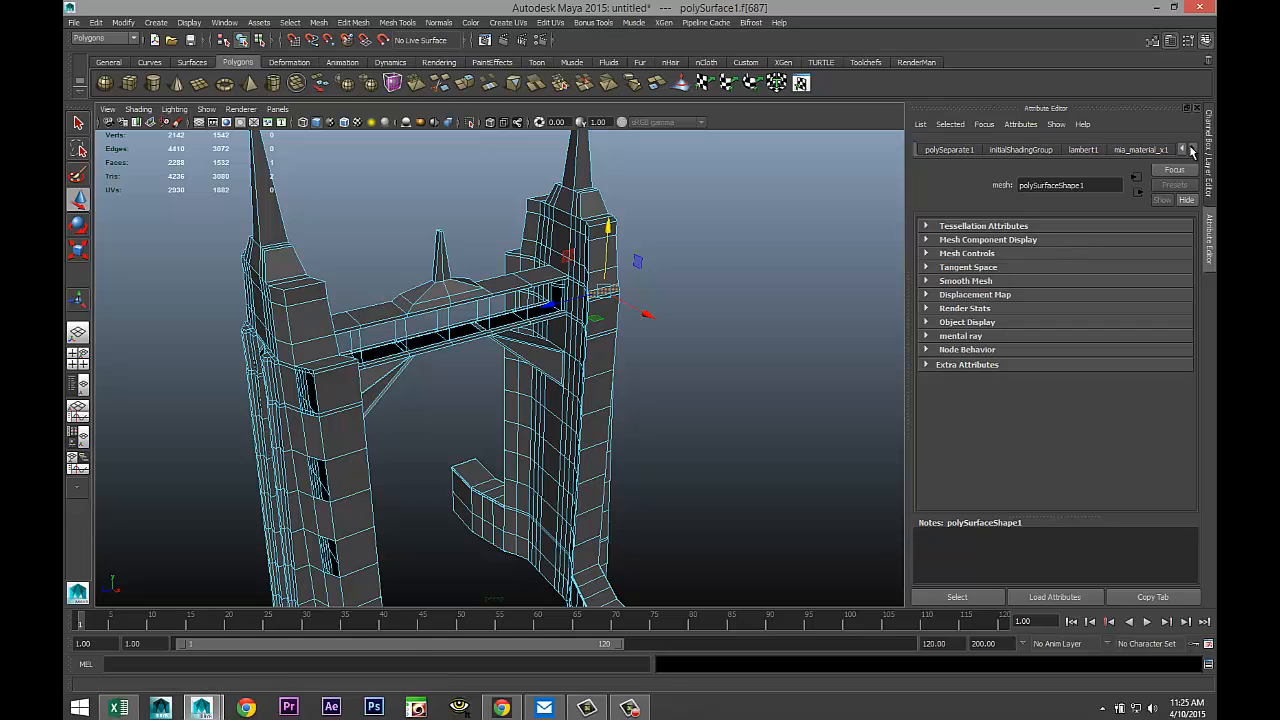
pyautogui.click(1084, 151)
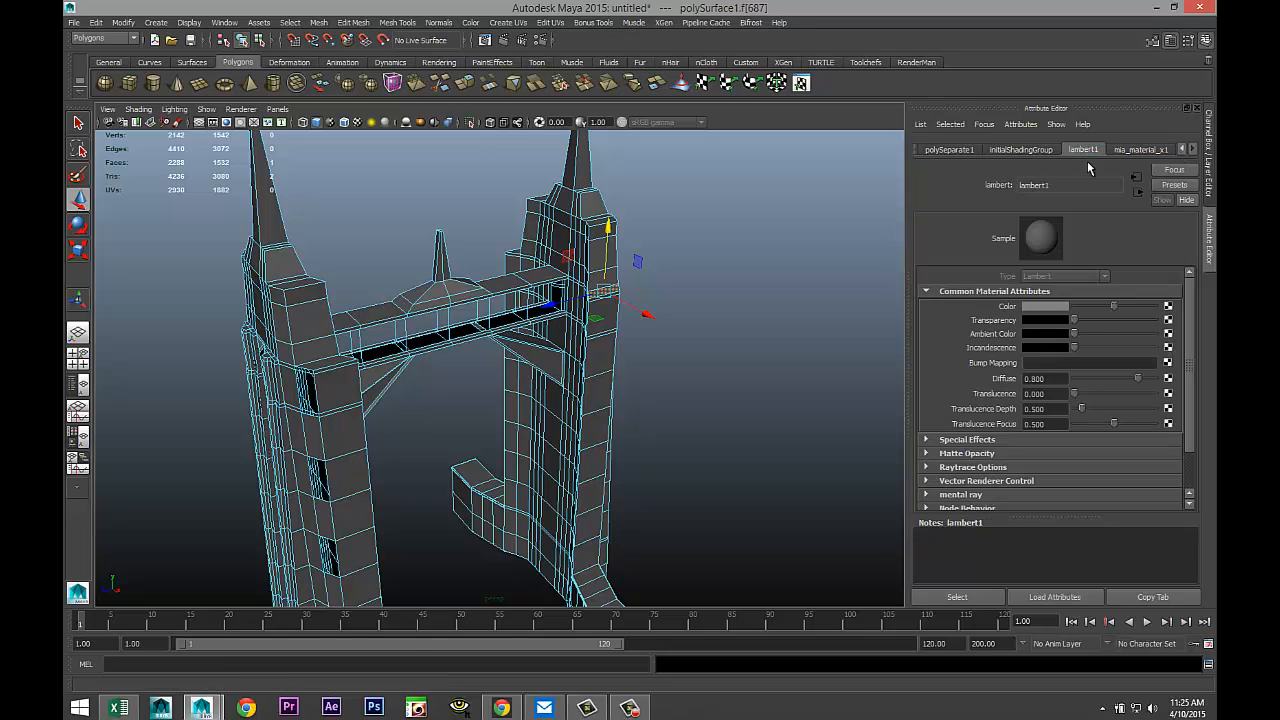
pyautogui.click(1045, 307)
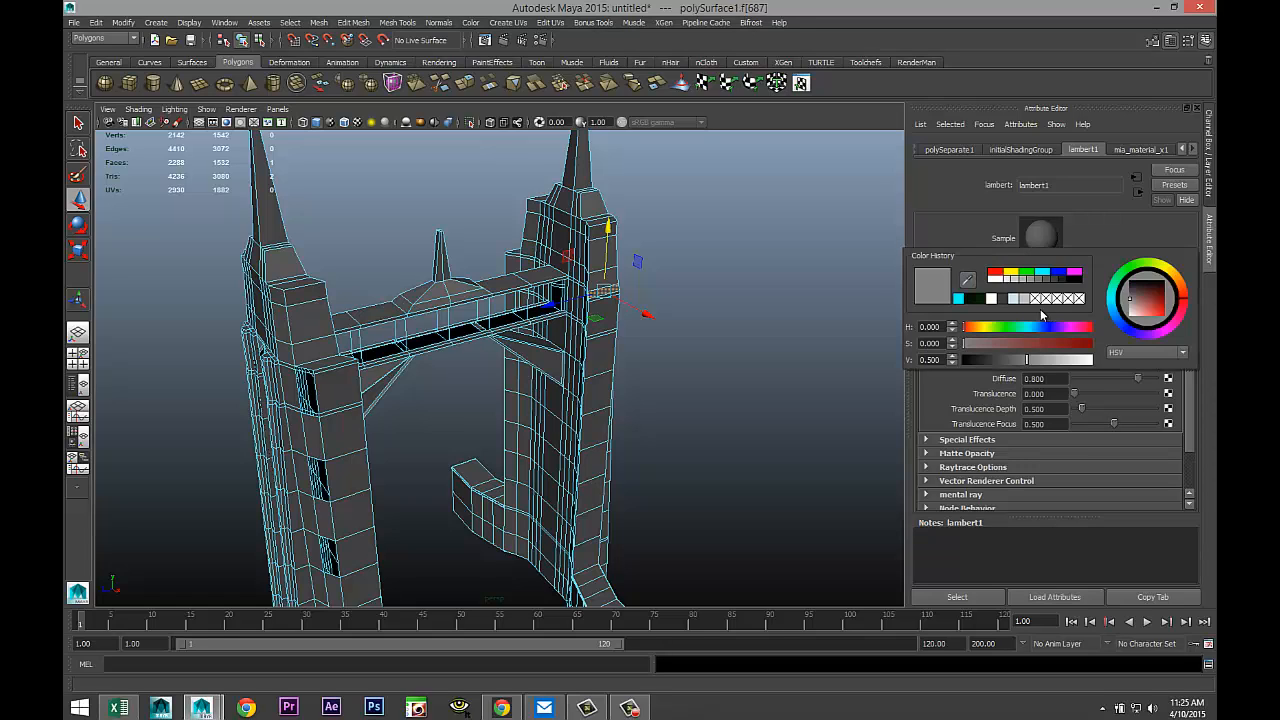
pyautogui.click(996, 280)
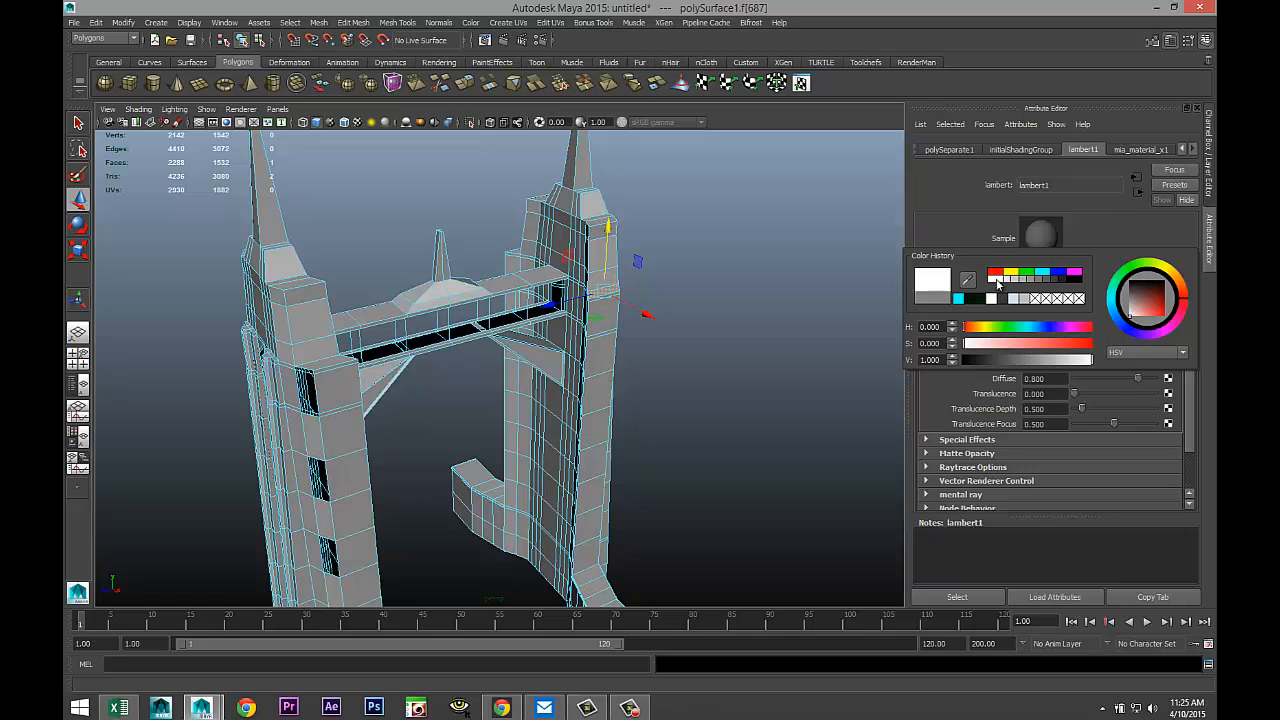
pyautogui.click(751, 381)
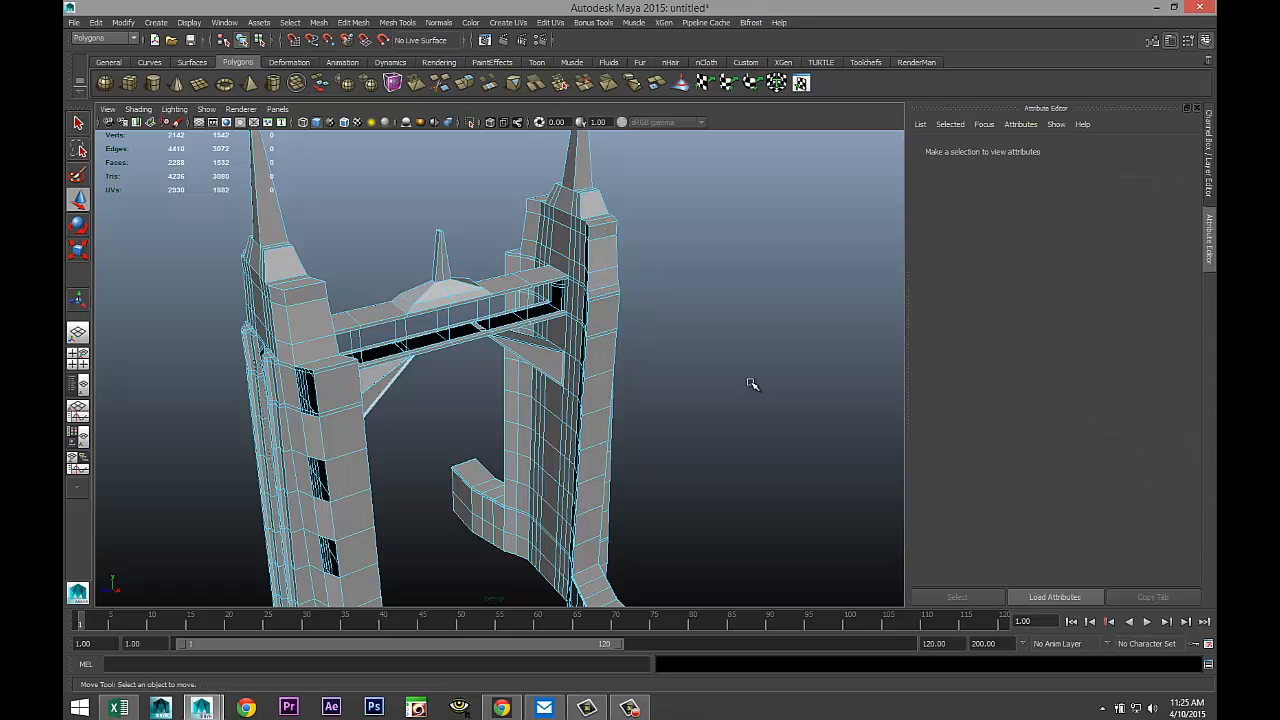
# Step: Examine the building's material color and the elevator shafts from several angles
pyautogui.scroll(-3, 750, 383)
pyautogui.scroll(3, 748, 384)
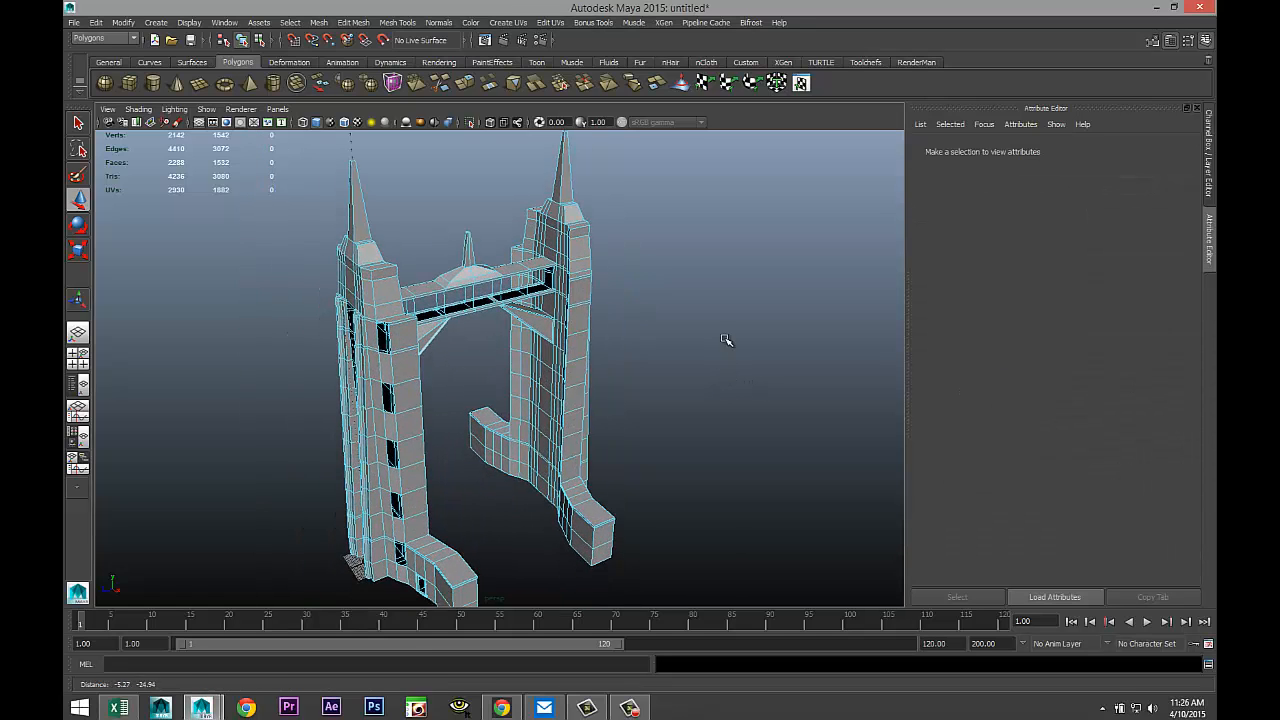
pyautogui.scroll(3, 726, 375)
pyautogui.keyDown('alt'); pyautogui.moveTo(734, 391); pyautogui.dragTo(773, 381); pyautogui.keyUp('alt')
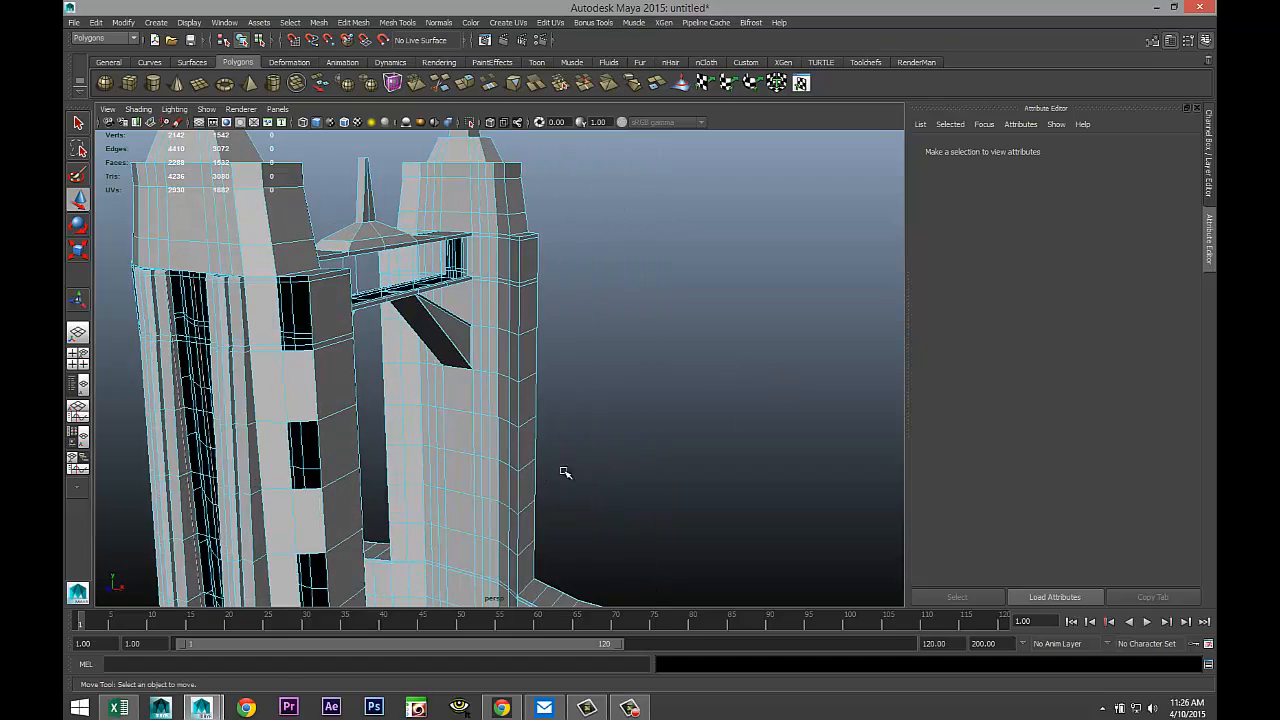
pyautogui.keyDown('alt'); pyautogui.moveTo(565, 472); pyautogui.dragTo(737, 397); pyautogui.keyUp('alt')
pyautogui.scroll(4, 663, 409)
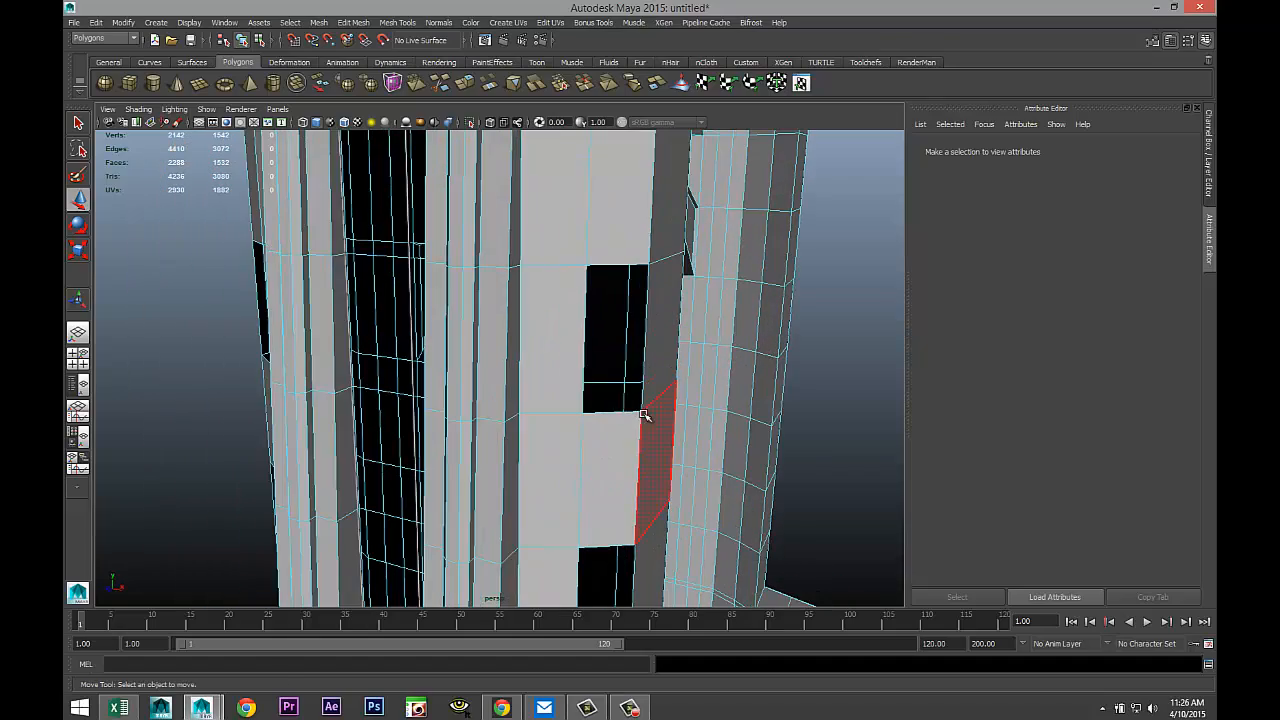
pyautogui.keyDown('alt'); pyautogui.moveTo(616, 427); pyautogui.dragTo(719, 403); pyautogui.keyUp('alt')
pyautogui.scroll(-1, 717, 401)
pyautogui.scroll(2, 712, 406)
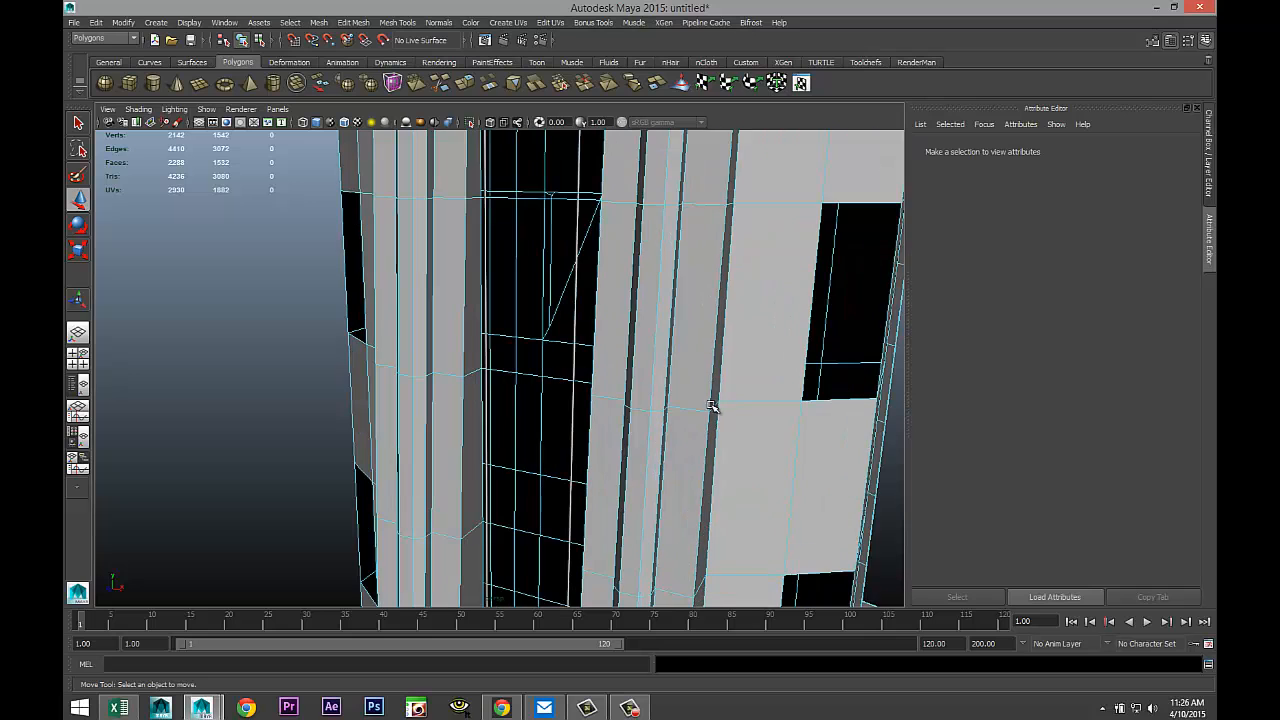
pyautogui.keyDown('alt'); pyautogui.moveTo(643, 420); pyautogui.dragTo(686, 437); pyautogui.keyUp('alt')
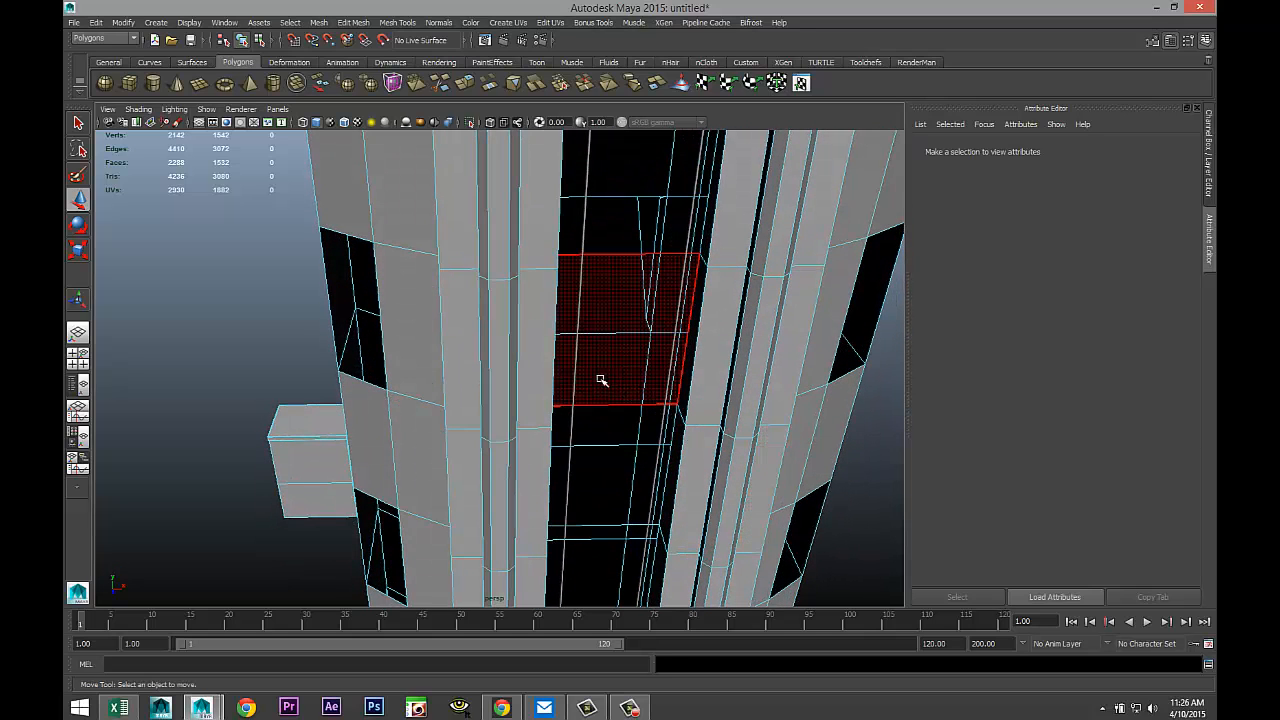
# Step: Return to object mode and select the thin vertical elevator rails on both towers
pyautogui.moveTo(576, 372); pyautogui.dragTo(616, 360, button='right')
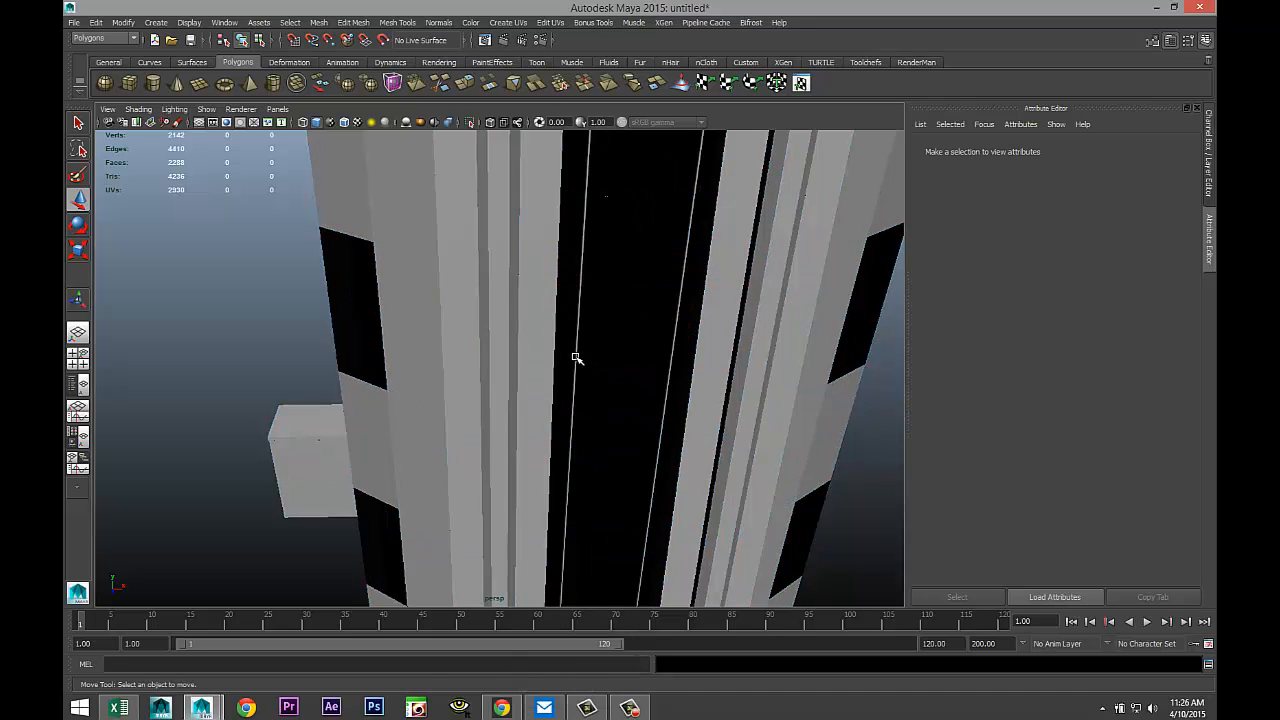
pyautogui.click(577, 358)
pyautogui.keyDown('alt'); pyautogui.moveTo(394, 395); pyautogui.dragTo(554, 403); pyautogui.keyUp('alt')
pyautogui.keyDown('alt'); pyautogui.moveTo(554, 403); pyautogui.dragTo(523, 437, button='right'); pyautogui.keyUp('alt')
pyautogui.keyDown('alt'); pyautogui.moveTo(415, 441); pyautogui.dragTo(534, 406, button='middle'); pyautogui.keyUp('alt')
pyautogui.moveTo(533, 406)
pyautogui.keyDown('alt'); pyautogui.mouseDown()
pyautogui.moveTo(646, 360)
pyautogui.moveTo(547, 387)
pyautogui.mouseUp(); pyautogui.keyUp('alt')
pyautogui.click(427, 357)
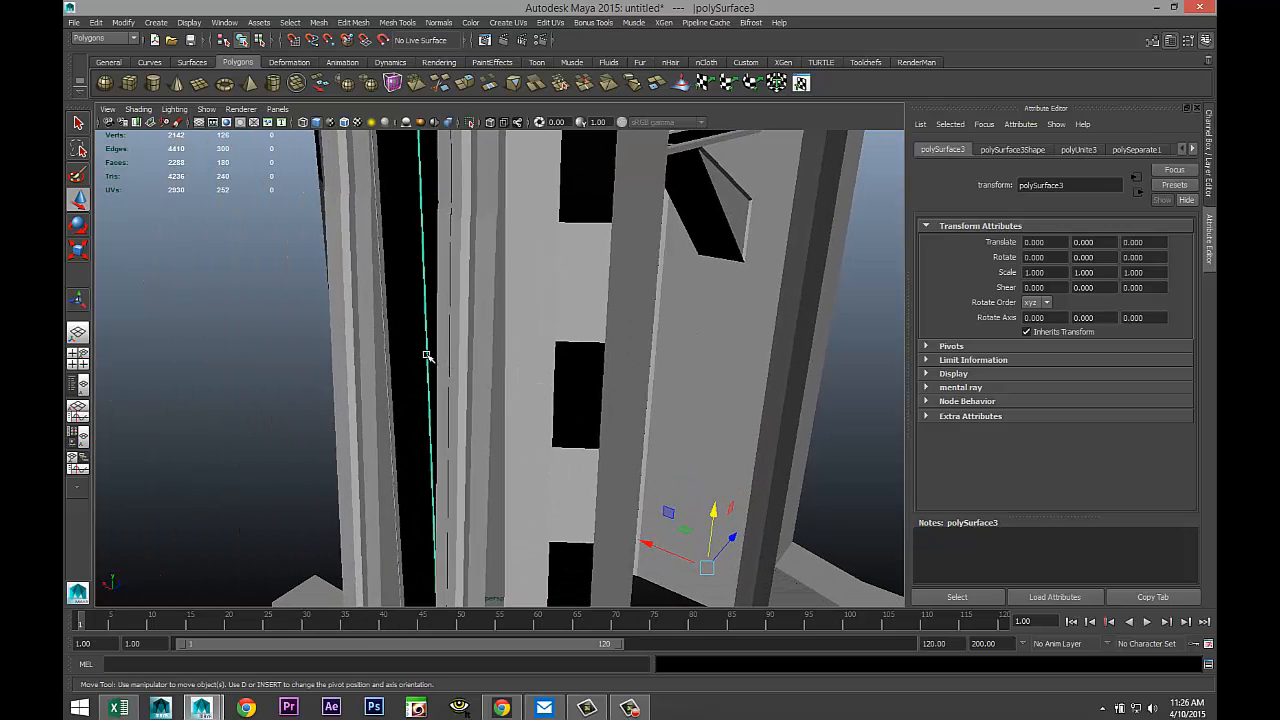
pyautogui.keyDown('alt'); pyautogui.moveTo(386, 388); pyautogui.dragTo(484, 376); pyautogui.keyUp('alt')
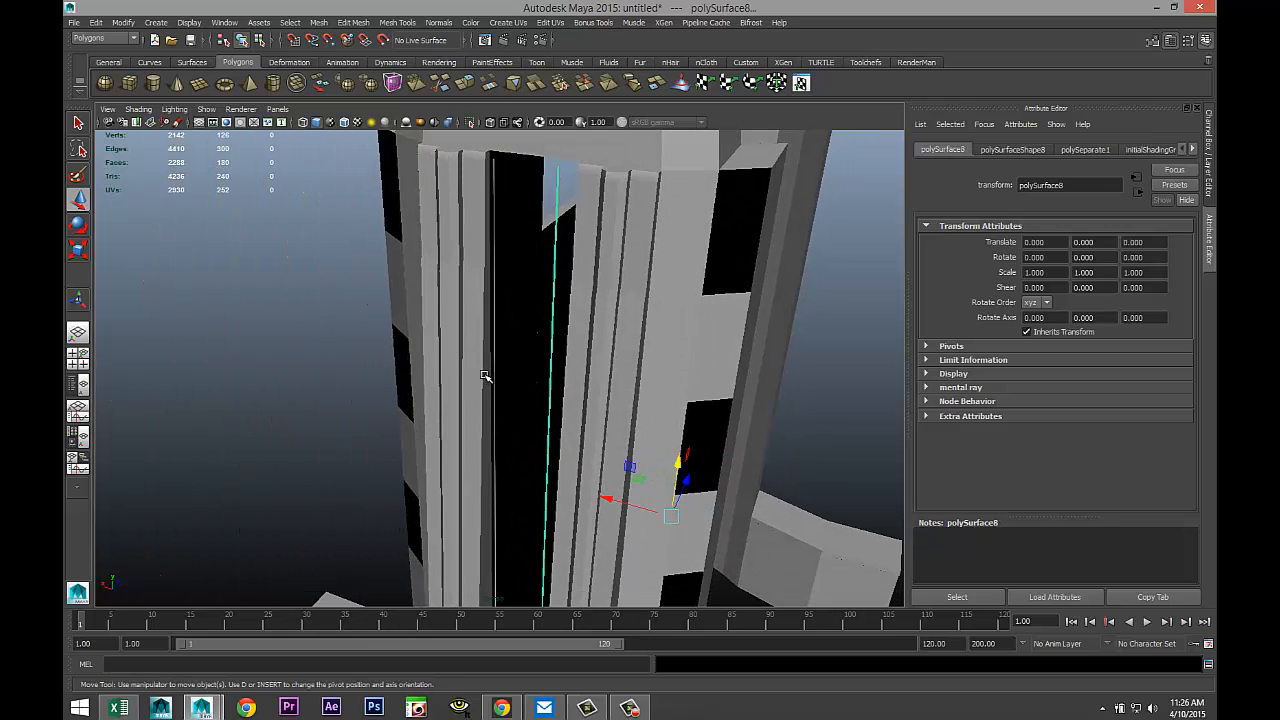
pyautogui.click(493, 374)
# Step: Assign a new mia_material_x to the selected rails and replace its settings with the Chrome preset
pyautogui.moveTo(493, 374); pyautogui.dragTo(523, 652, button='right')
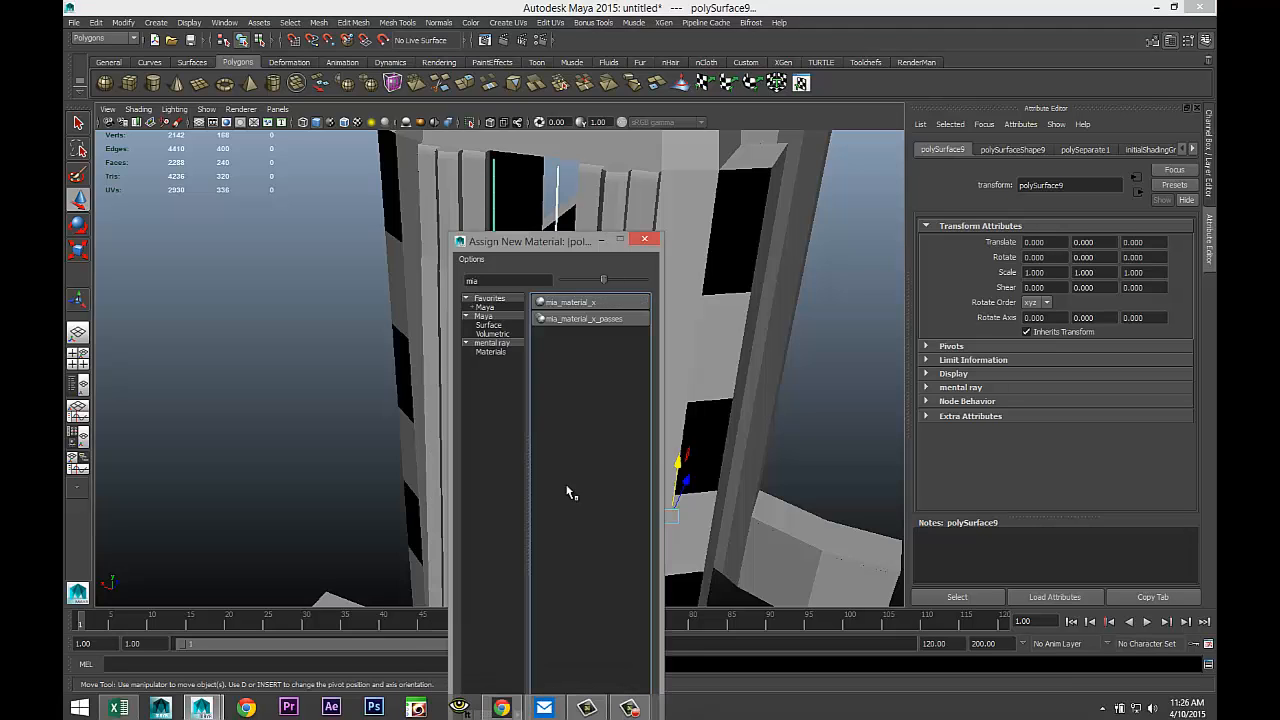
pyautogui.click(600, 302)
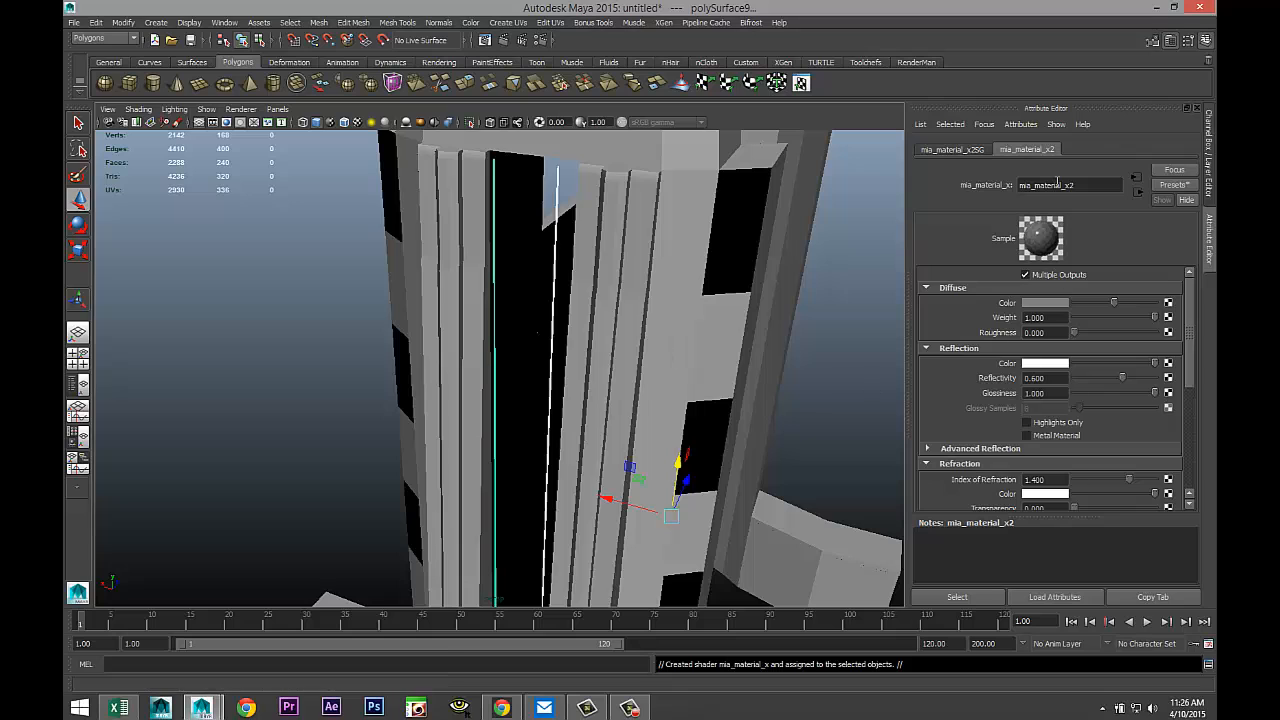
pyautogui.click(1187, 189)
pyautogui.moveTo(1130, 228)
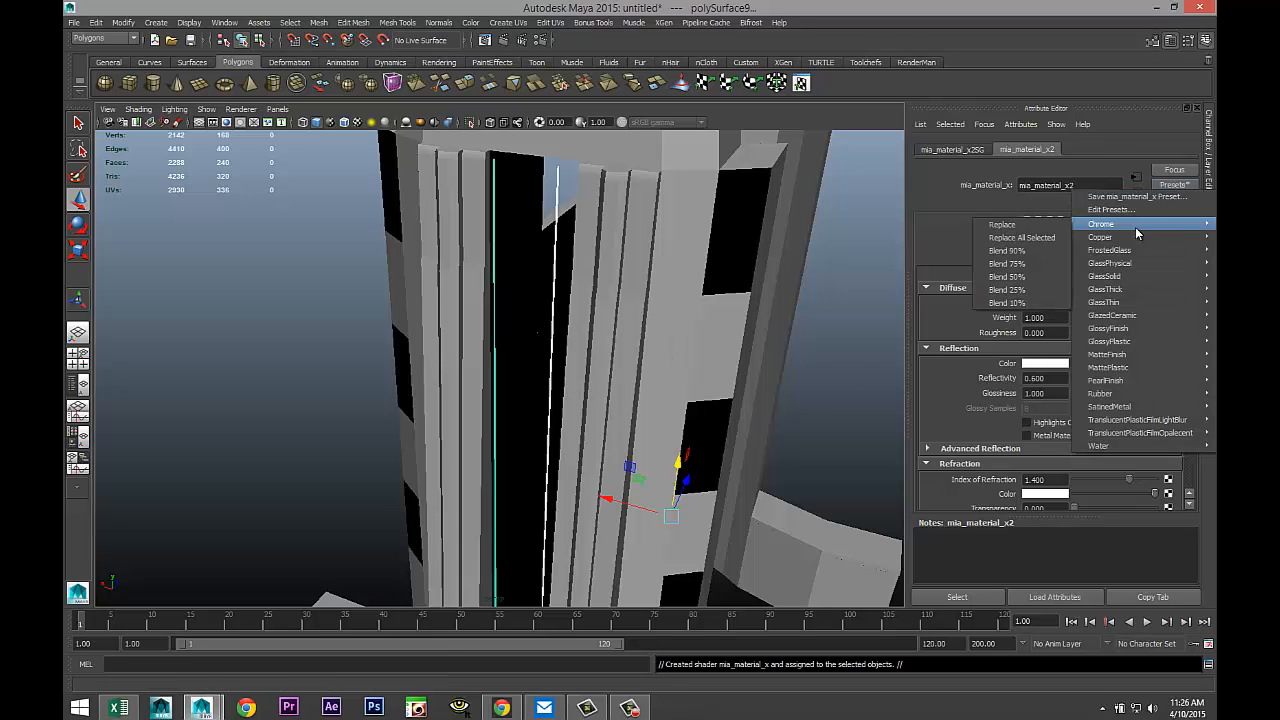
pyautogui.click(1028, 229)
# Step: Select the front and back side faces of both diagonal braces beneath the skybridge
pyautogui.keyDown('alt'); pyautogui.moveTo(694, 370); pyautogui.dragTo(654, 363); pyautogui.keyUp('alt')
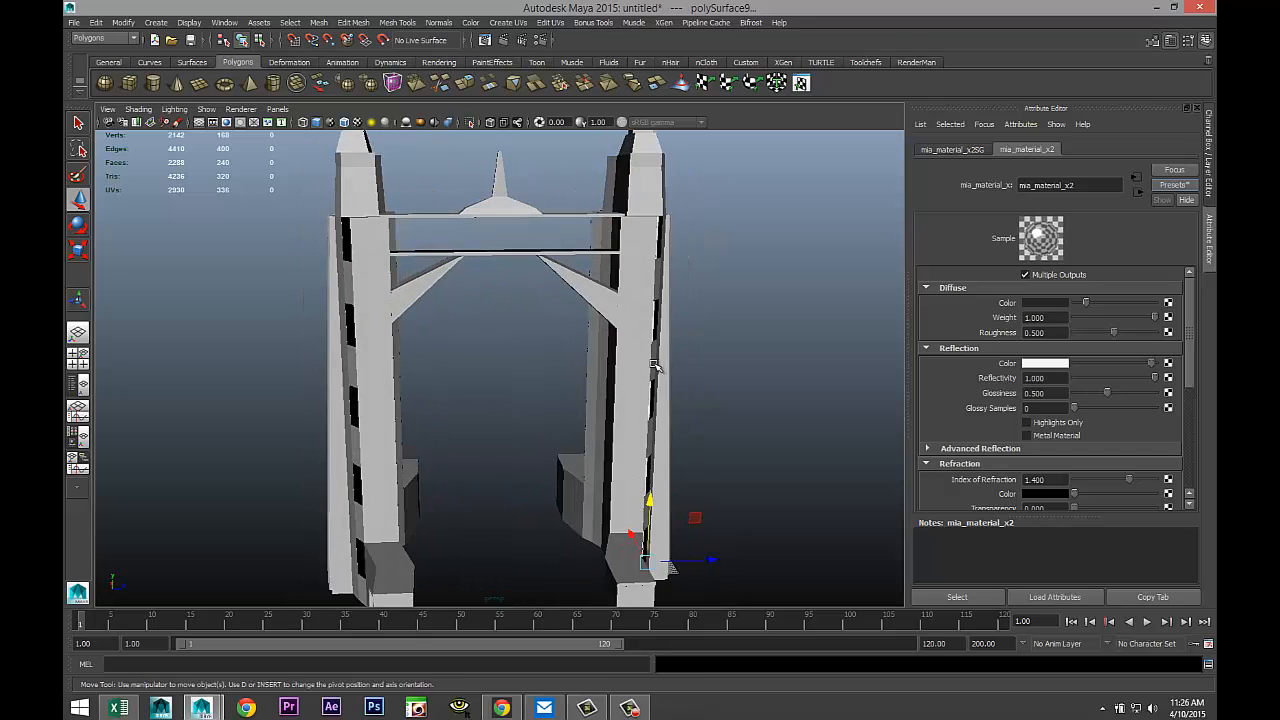
pyautogui.keyDown('alt'); pyautogui.moveTo(654, 363); pyautogui.dragTo(651, 400, button='right'); pyautogui.keyUp('alt')
pyautogui.keyDown('alt'); pyautogui.moveTo(652, 400); pyautogui.dragTo(677, 415, button='middle'); pyautogui.keyUp('alt')
pyautogui.scroll(5, 676, 412)
pyautogui.keyDown('alt'); pyautogui.moveTo(672, 409); pyautogui.dragTo(643, 412); pyautogui.keyUp('alt')
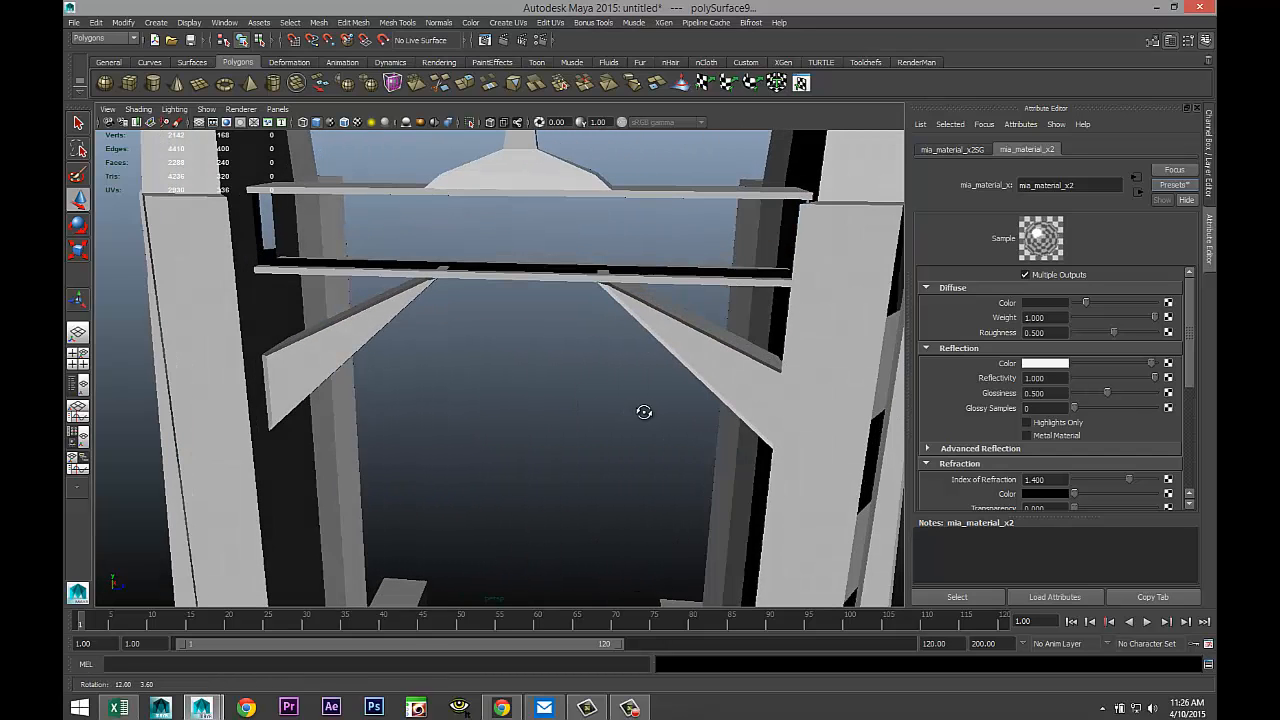
pyautogui.click(319, 349)
pyautogui.rightClick(317, 352)
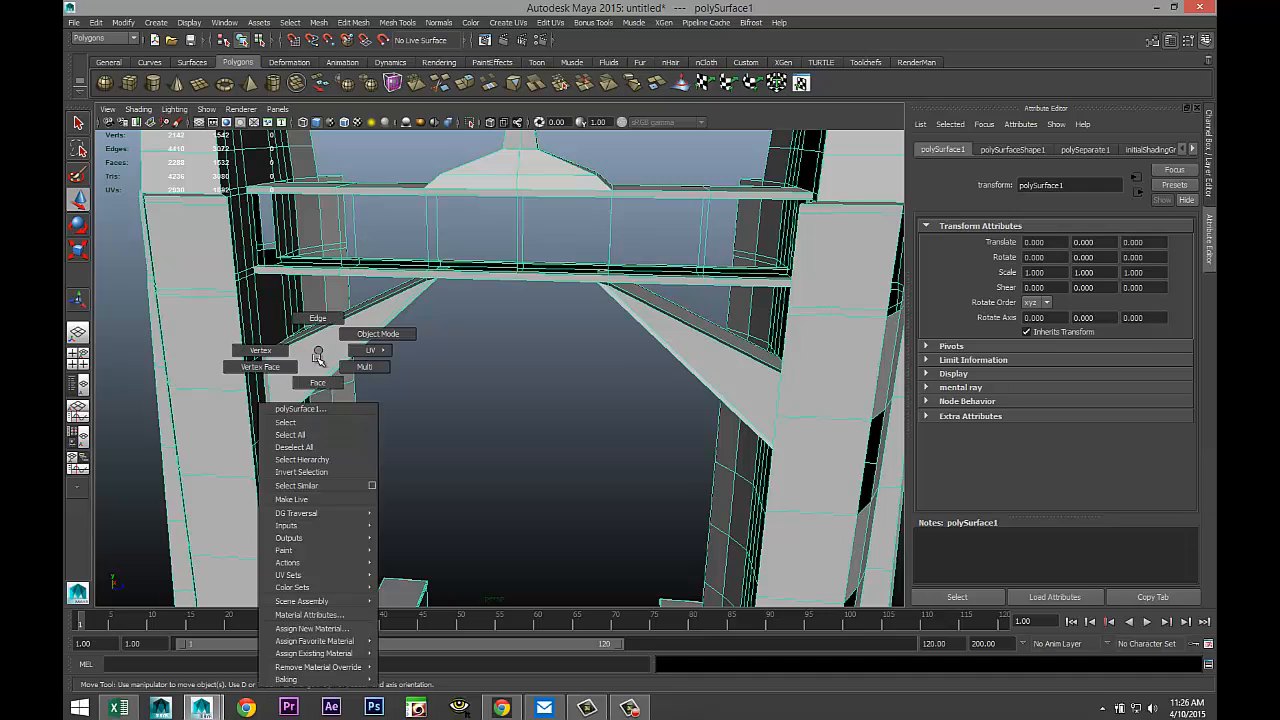
pyautogui.click(323, 367)
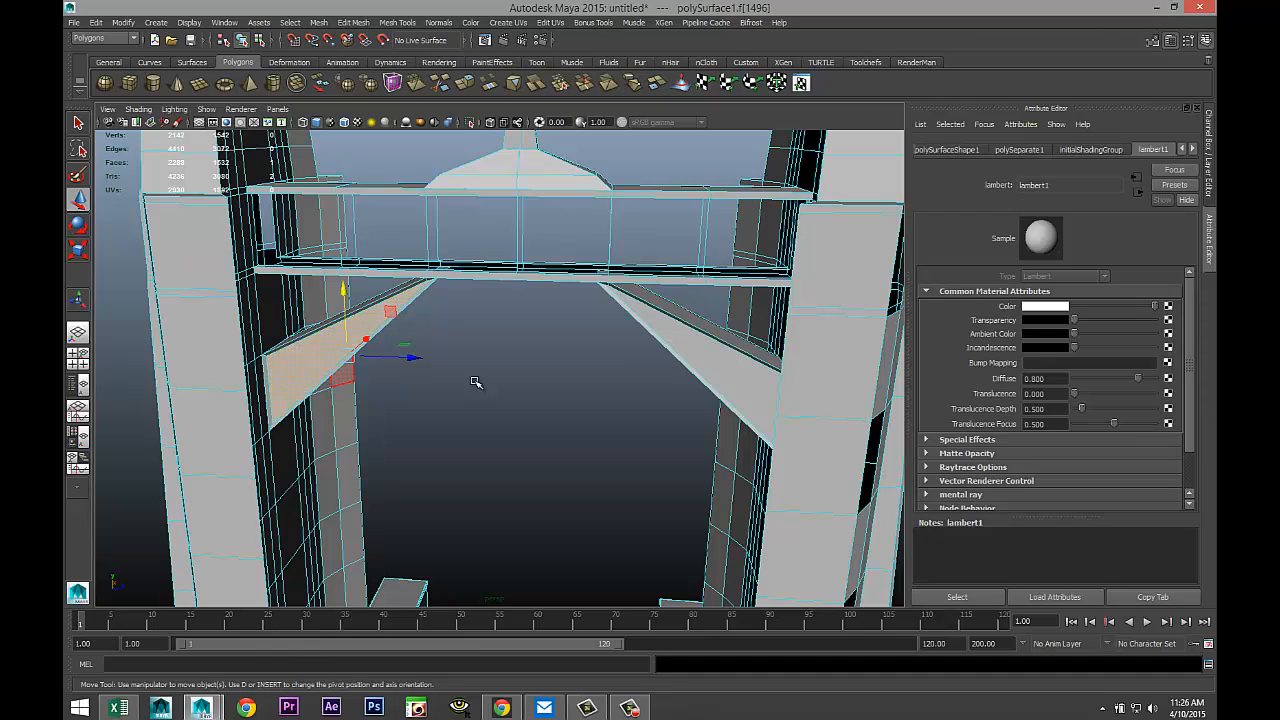
pyautogui.keyDown('shift'); pyautogui.click(729, 382); pyautogui.keyUp('shift')
pyautogui.keyDown('alt'); pyautogui.moveTo(760, 435); pyautogui.dragTo(374, 306); pyautogui.keyUp('alt')
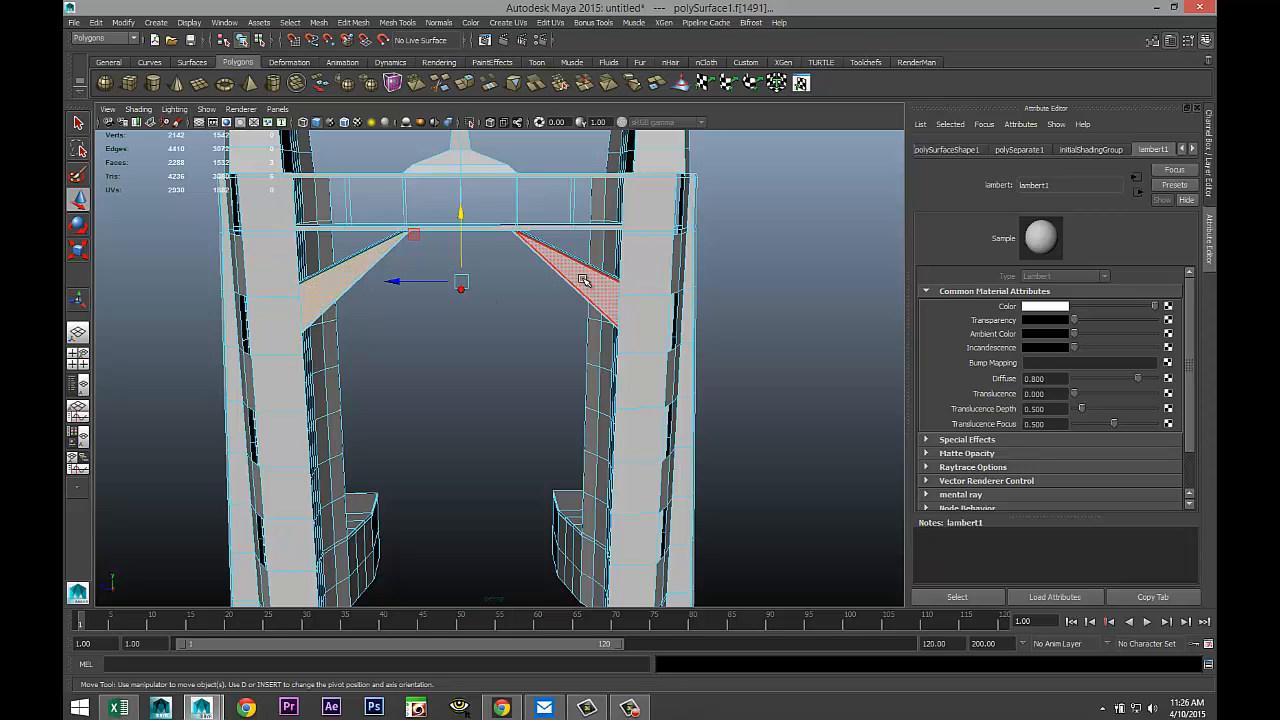
pyautogui.moveTo(531, 351)
pyautogui.keyDown('alt'); pyautogui.mouseDown()
pyautogui.moveTo(528, 378)
pyautogui.moveTo(548, 360)
pyautogui.mouseUp(); pyautogui.keyUp('alt')
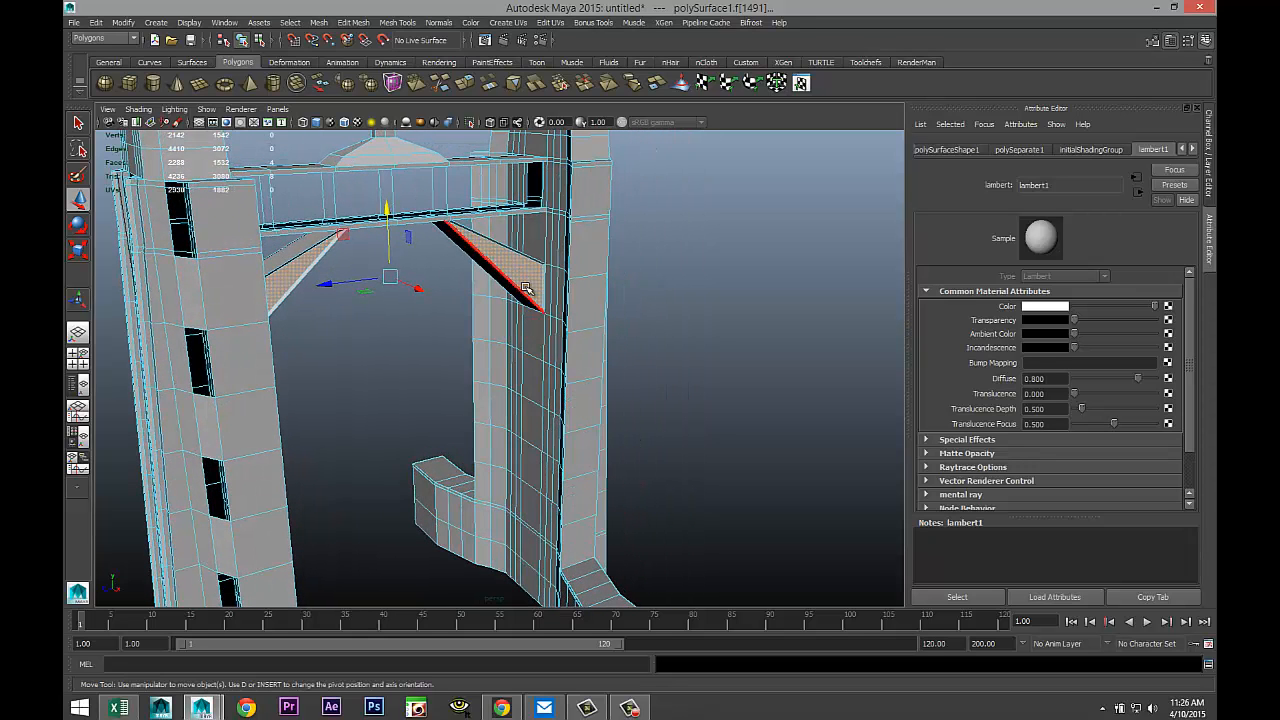
# Step: Assign a new mia_material_x to the selected brace faces and replace its settings with the Chrome preset
pyautogui.moveTo(527, 276); pyautogui.dragTo(540, 565, button='right')
pyautogui.click(587, 306)
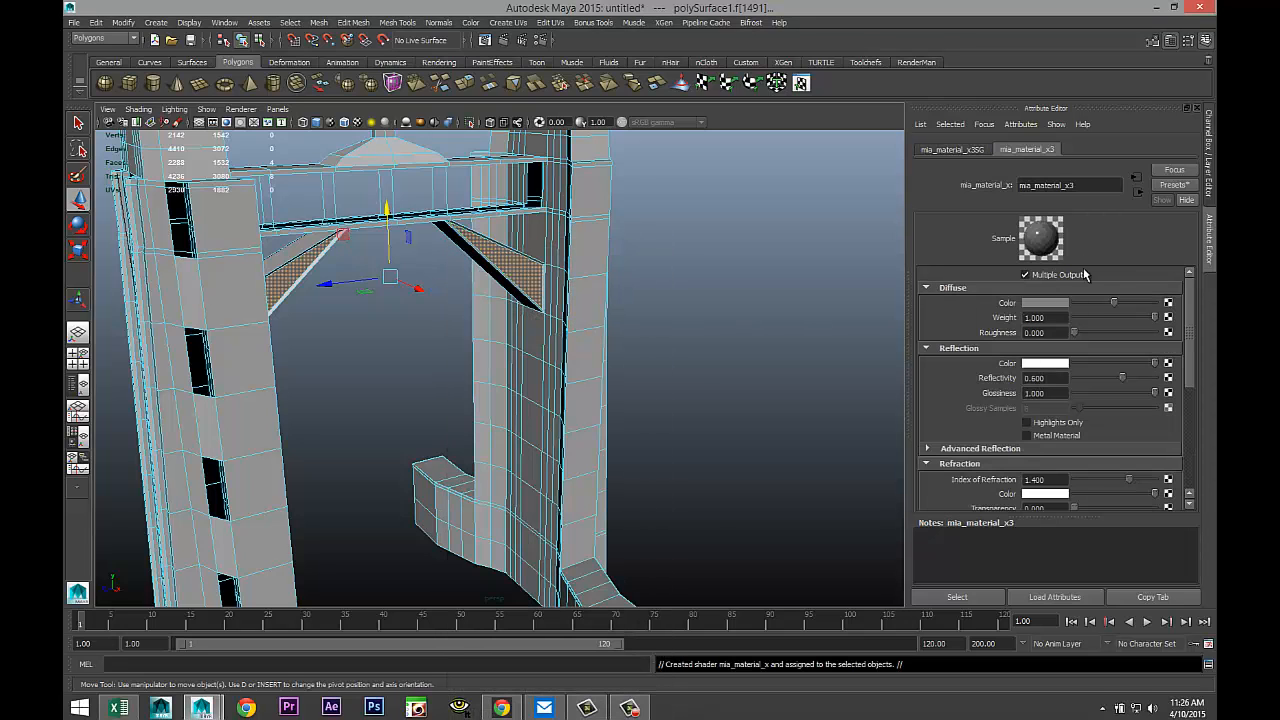
pyautogui.click(1166, 188)
pyautogui.moveTo(1114, 228)
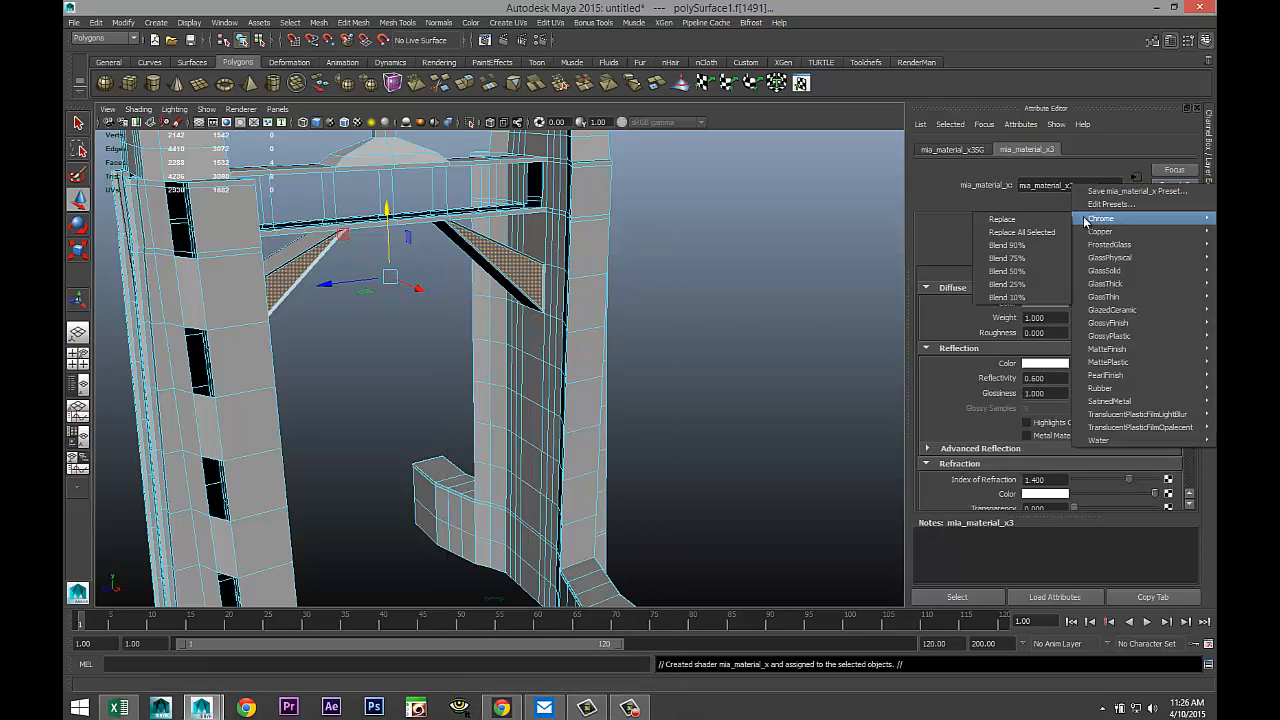
pyautogui.click(1002, 218)
# Step: Examine the towers and the braced skybridge from several angles and distances
pyautogui.scroll(-5, 737, 346)
pyautogui.keyDown('alt'); pyautogui.moveTo(723, 351); pyautogui.dragTo(603, 377); pyautogui.keyUp('alt')
pyautogui.keyDown('alt'); pyautogui.moveTo(603, 377); pyautogui.dragTo(632, 365, button='middle'); pyautogui.keyUp('alt')
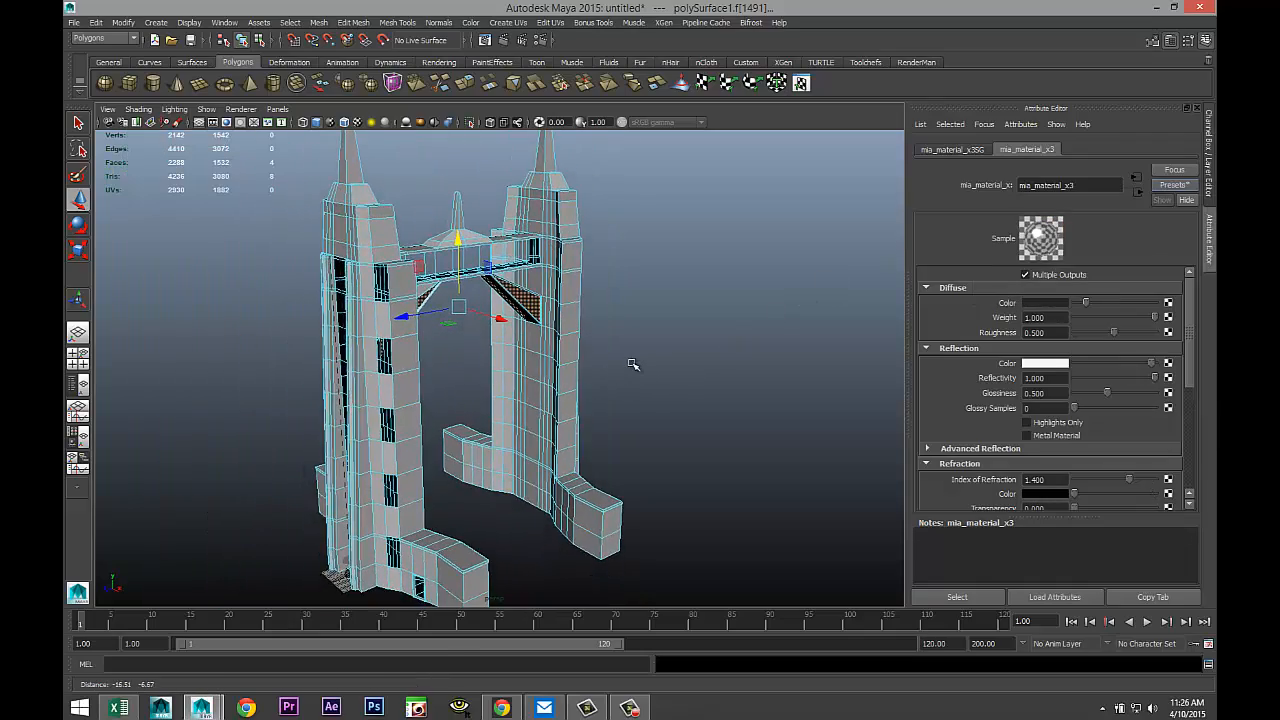
pyautogui.scroll(-4, 634, 364)
pyautogui.scroll(5, 634, 366)
pyautogui.keyDown('alt'); pyautogui.moveTo(617, 397); pyautogui.dragTo(666, 394); pyautogui.keyUp('alt')
pyautogui.scroll(3, 670, 370)
pyautogui.keyDown('alt'); pyautogui.moveTo(672, 340); pyautogui.dragTo(679, 289, button='middle'); pyautogui.keyUp('alt')
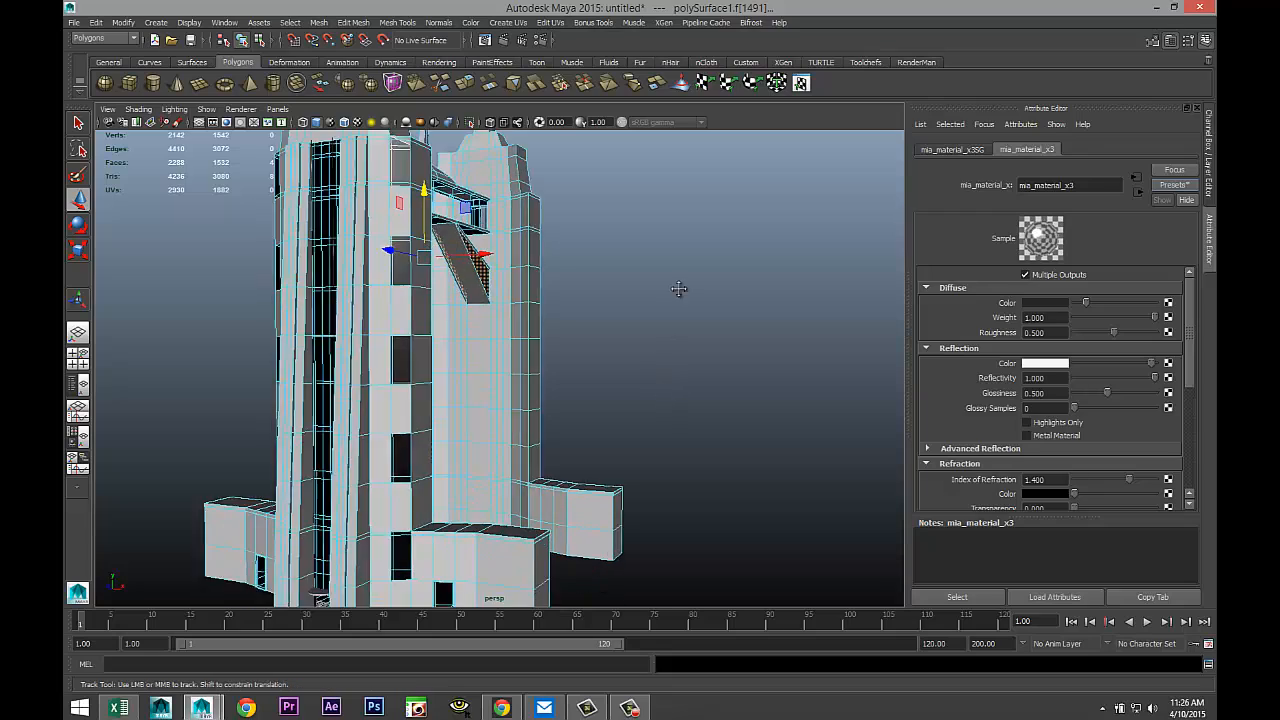
# Step: Select the narrow rim faces along the long sides and end of one low base wing's roof edge
pyautogui.scroll(2, 679, 289)
pyautogui.scroll(2, 686, 331)
pyautogui.scroll(2, 663, 394)
pyautogui.scroll(2, 671, 423)
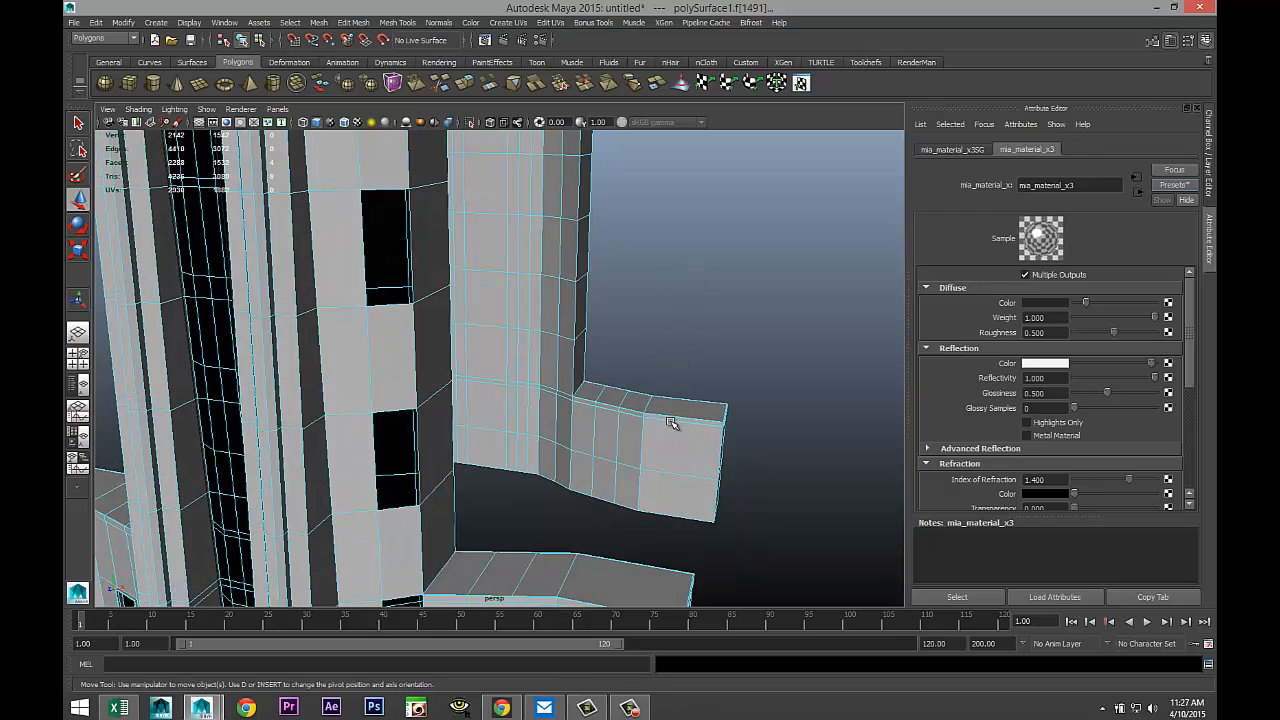
pyautogui.keyDown('alt'); pyautogui.moveTo(671, 423); pyautogui.dragTo(671, 286, button='middle'); pyautogui.keyUp('alt')
pyautogui.scroll(2, 671, 286)
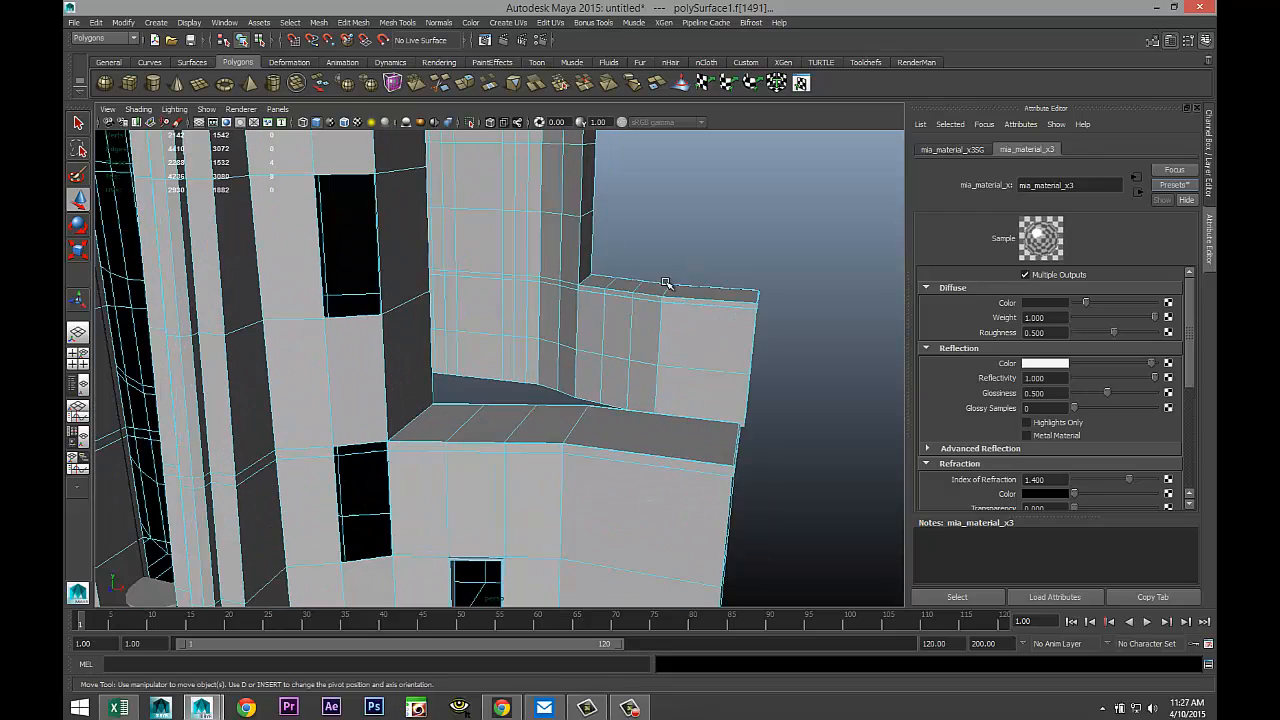
pyautogui.click(436, 450)
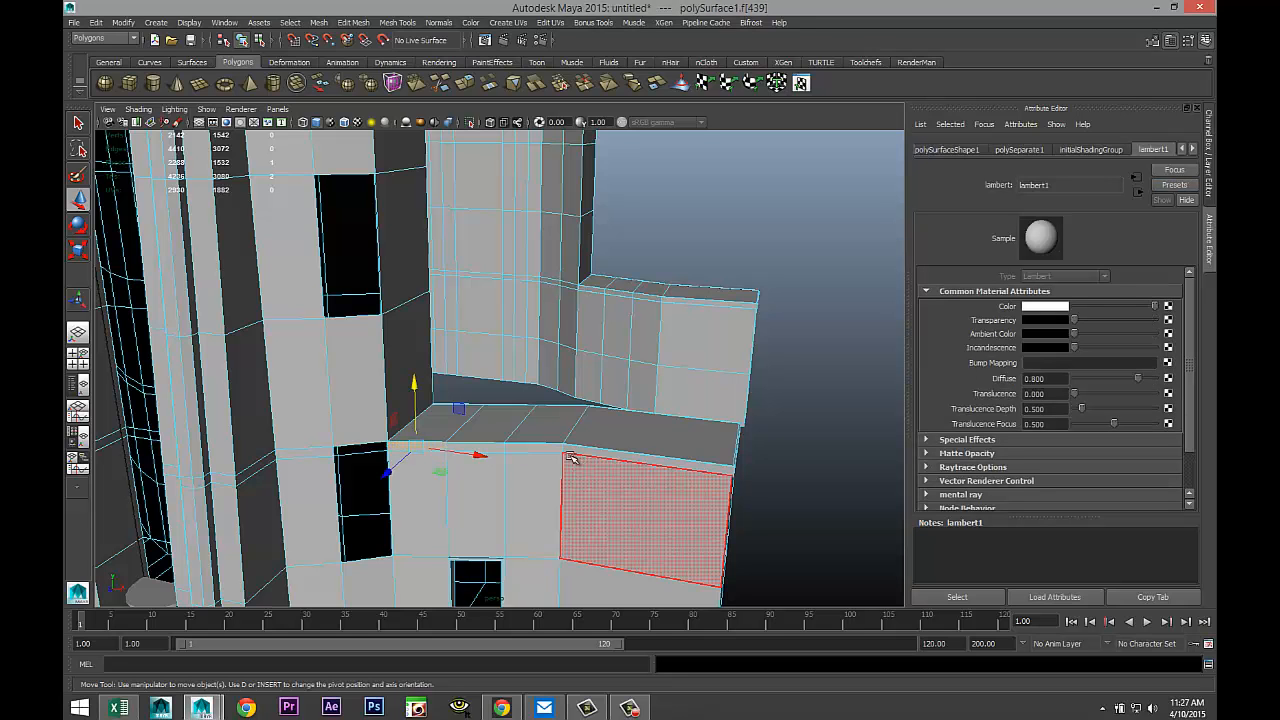
pyautogui.keyDown('shift'); pyautogui.click(690, 469); pyautogui.keyUp('shift')
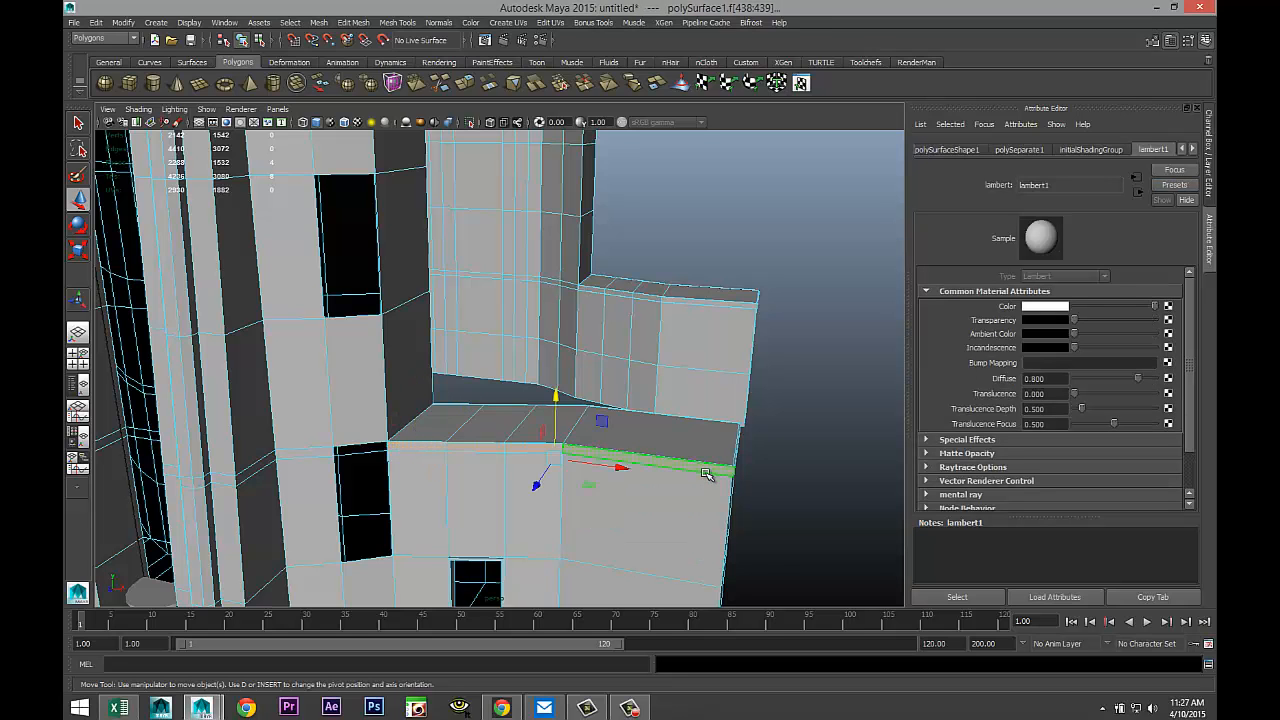
pyautogui.keyDown('alt'); pyautogui.moveTo(690, 469); pyautogui.dragTo(413, 422); pyautogui.keyUp('alt')
pyautogui.keyDown('shift'); pyautogui.click(483, 472); pyautogui.keyUp('shift')
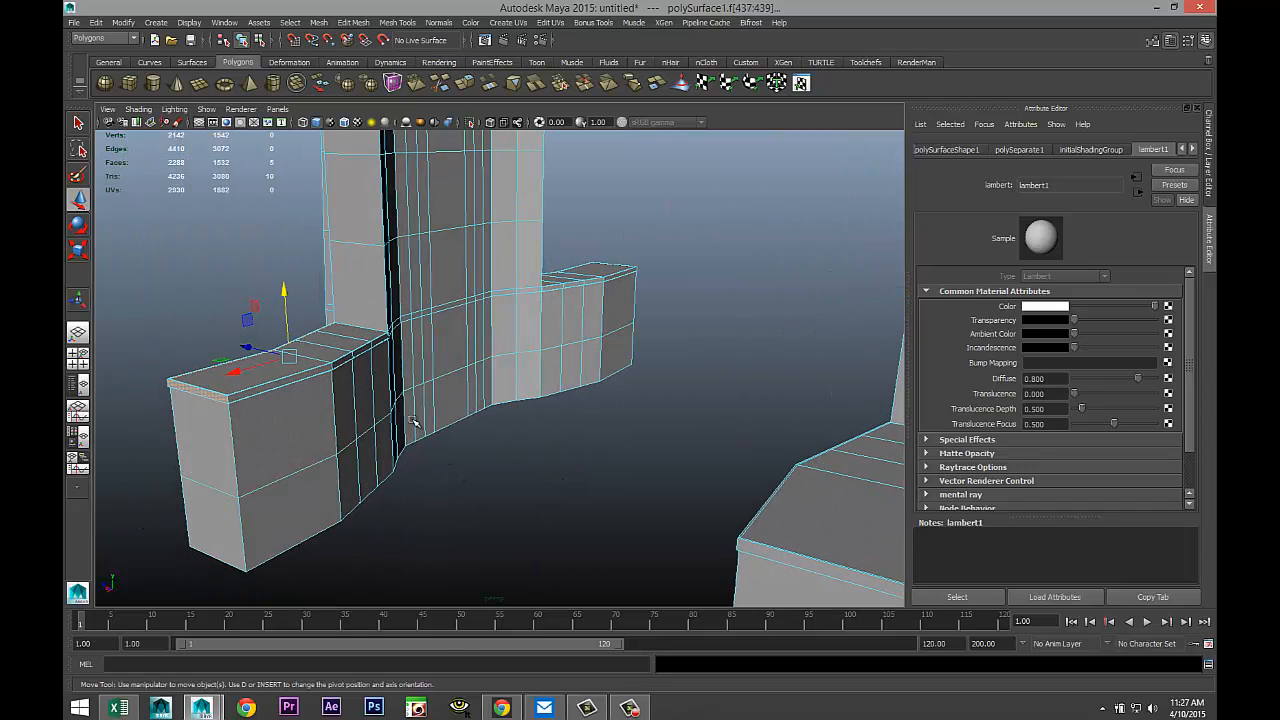
pyautogui.keyDown('shift'); pyautogui.click(378, 347); pyautogui.keyUp('shift')
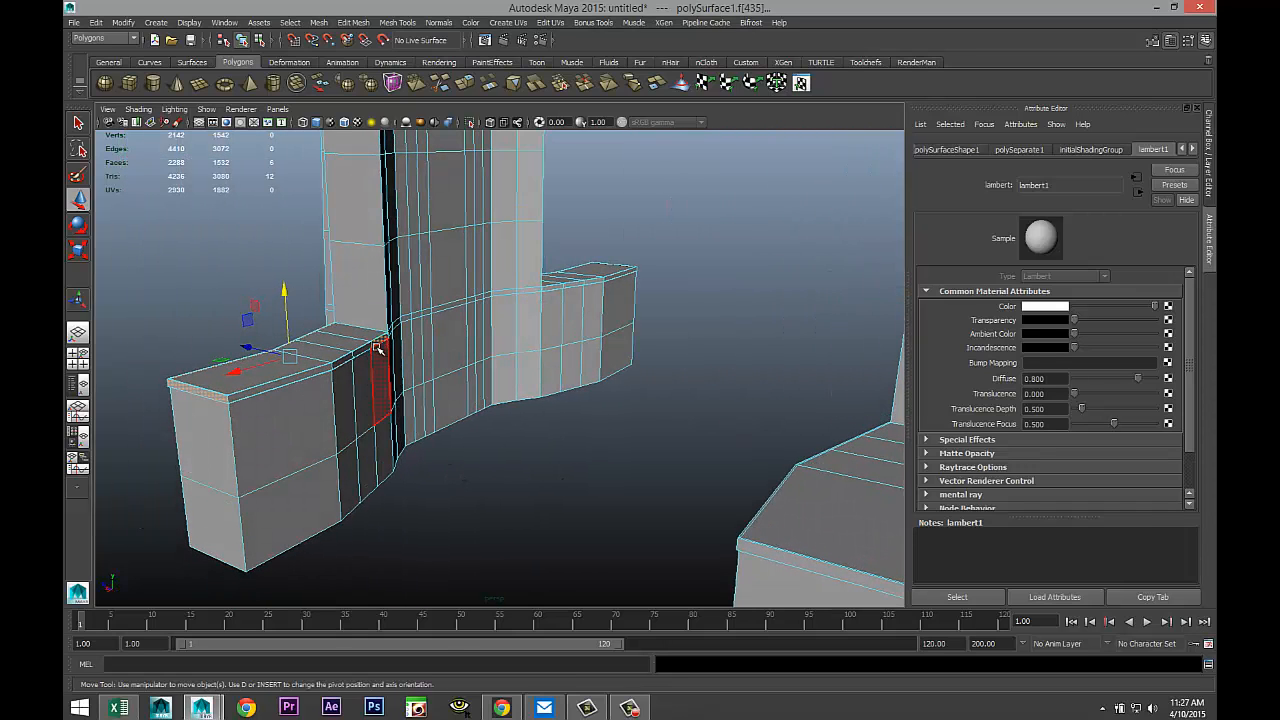
pyautogui.keyDown('shift'); pyautogui.click(316, 363); pyautogui.keyUp('shift')
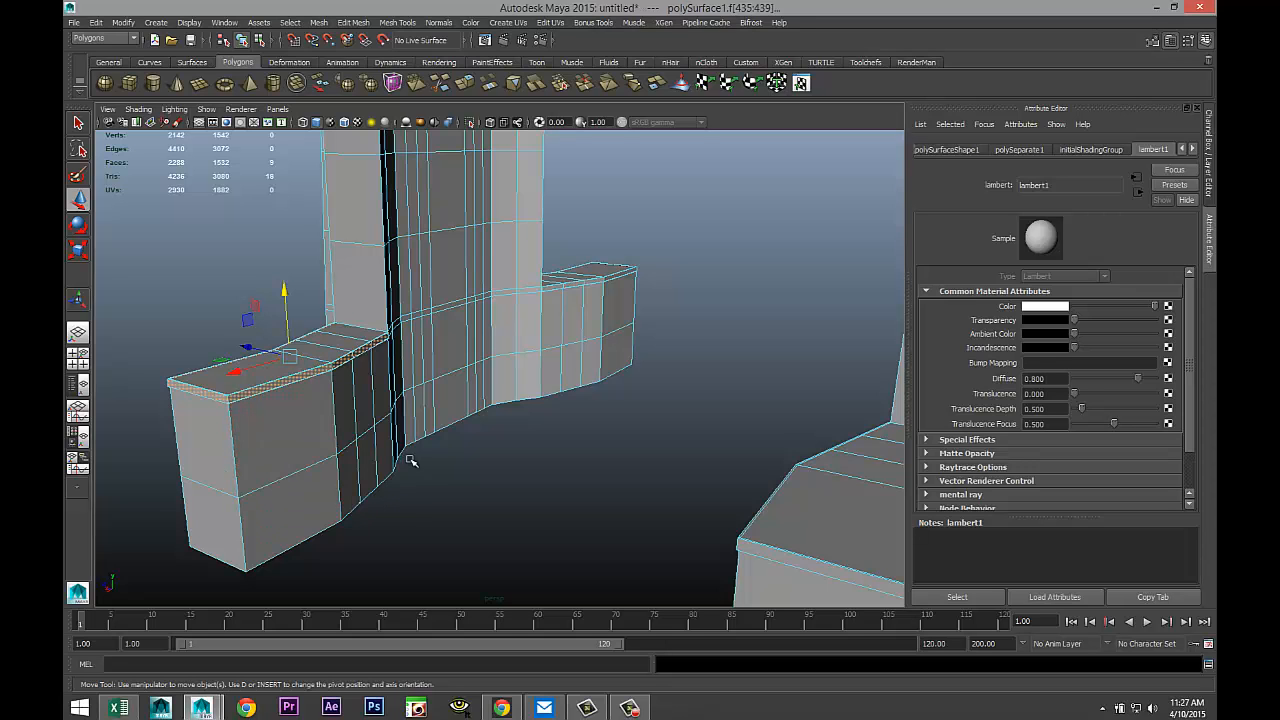
# Step: Switch to wireframe display and add the rim faces around the roof edge of the same tower's other base wing
pyautogui.press('4')
pyautogui.keyDown('alt'); pyautogui.moveTo(575, 447); pyautogui.dragTo(700, 290); pyautogui.keyUp('alt')
pyautogui.keyDown('shift'); pyautogui.click(713, 278); pyautogui.keyUp('shift')
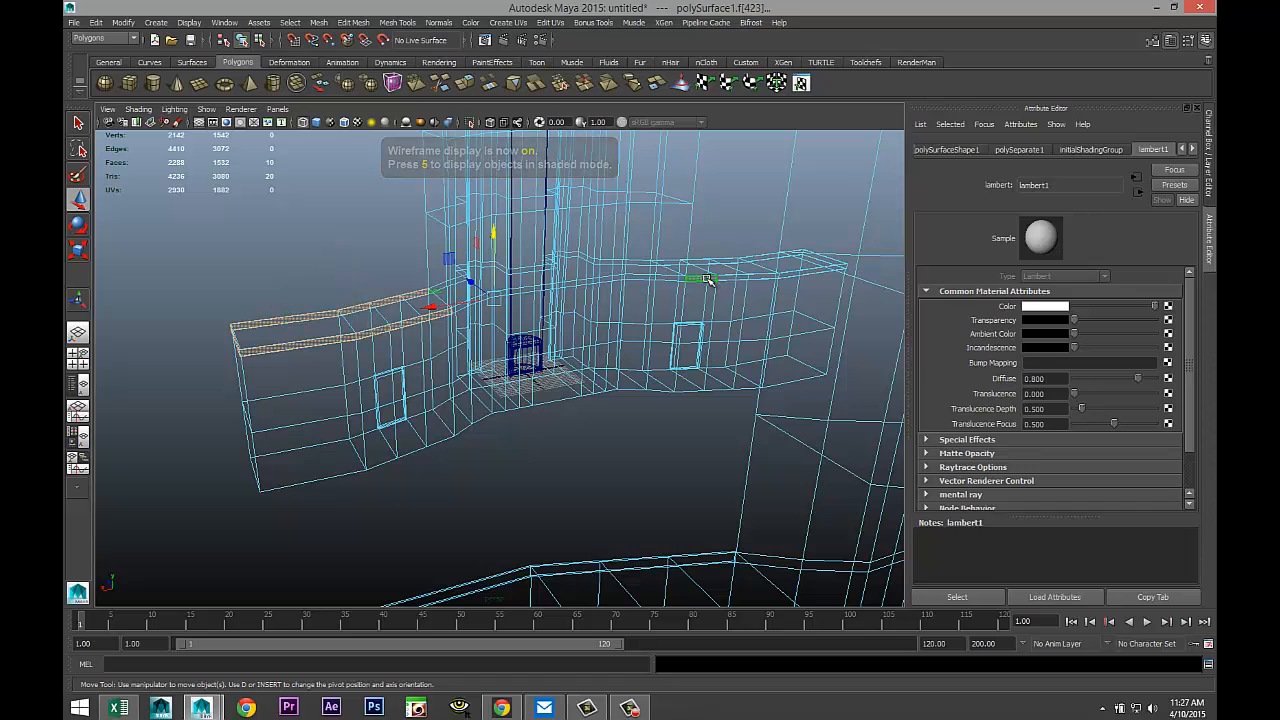
pyautogui.keyDown('alt'); pyautogui.moveTo(712, 305); pyautogui.dragTo(613, 383); pyautogui.keyUp('alt')
pyautogui.keyDown('shift'); pyautogui.click(703, 222); pyautogui.keyUp('shift')
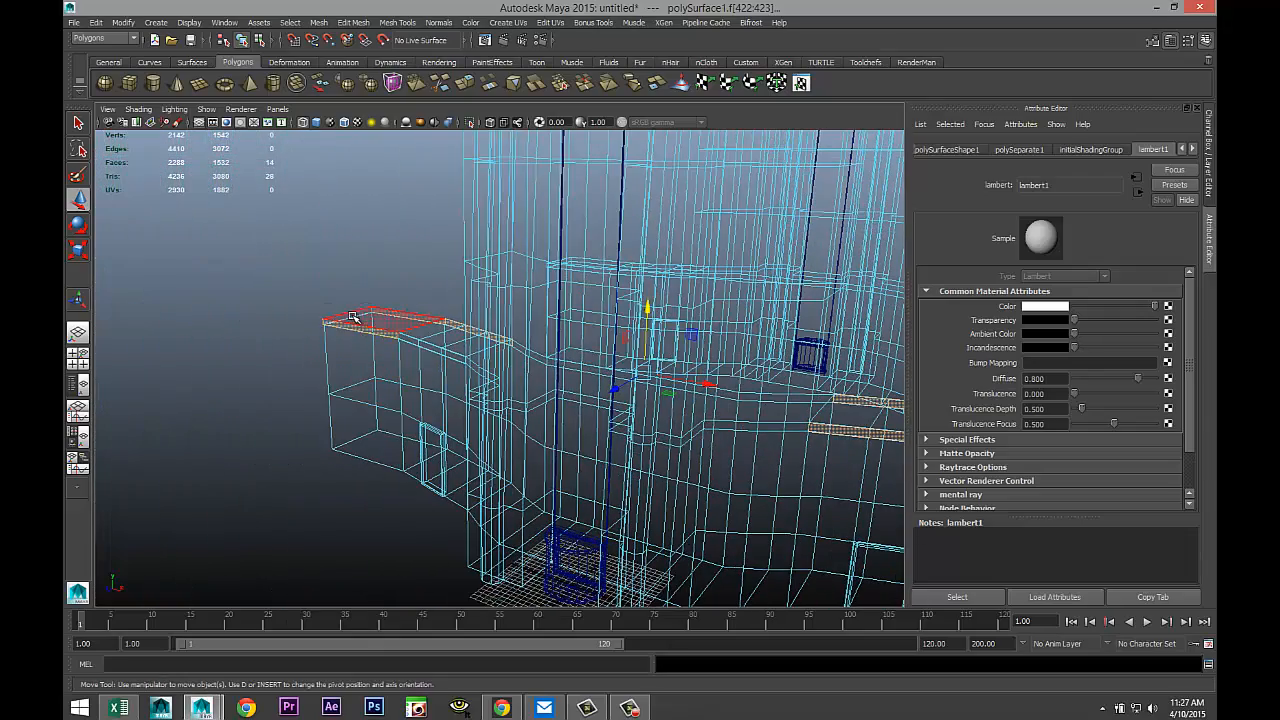
pyautogui.keyDown('alt'); pyautogui.moveTo(360, 370); pyautogui.dragTo(294, 414); pyautogui.keyUp('alt')
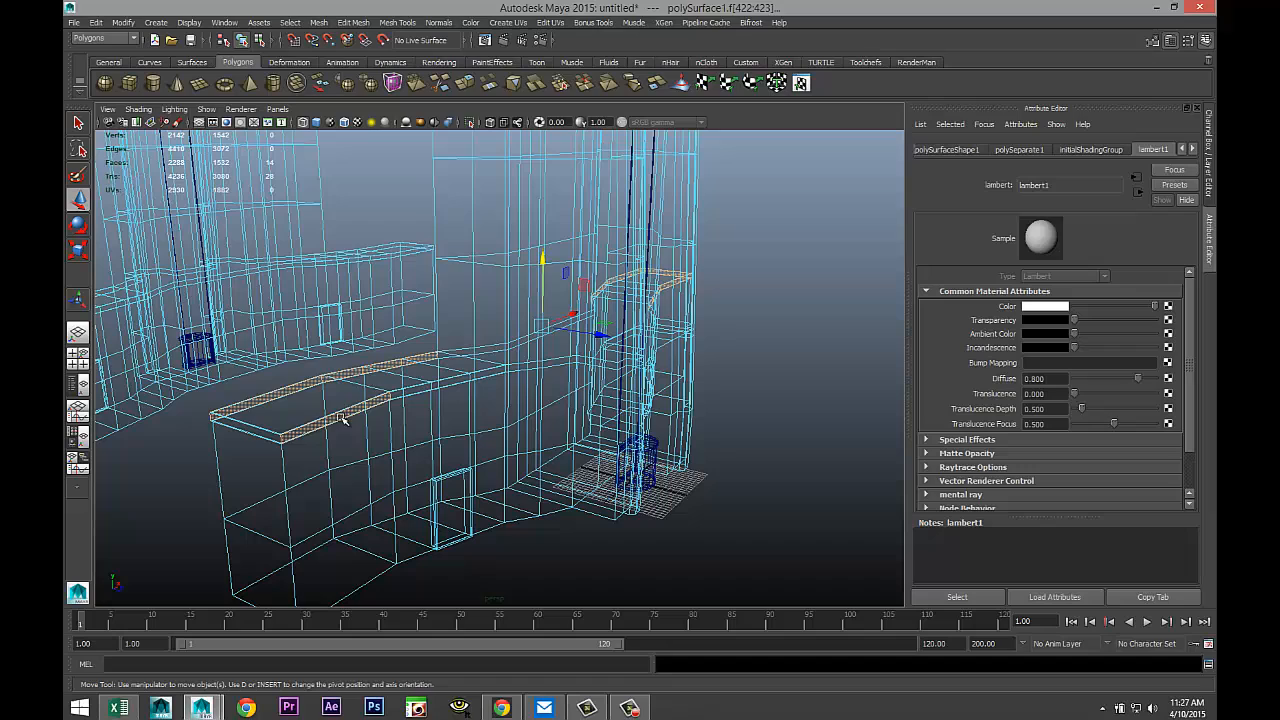
pyautogui.keyDown('shift'); pyautogui.click(275, 430); pyautogui.keyUp('shift')
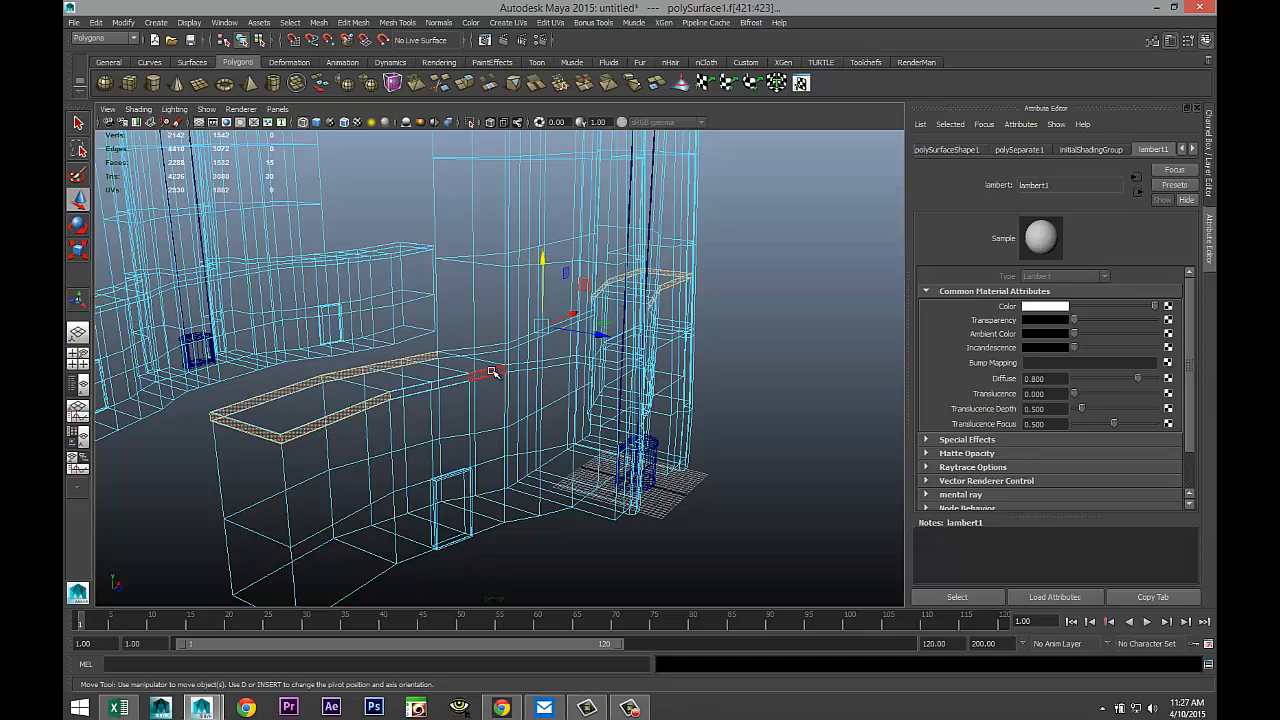
# Step: Add the narrow roof-edge faces along one long side of the other tower's two base wings to the selection
pyautogui.scroll(-3, 494, 380)
pyautogui.scroll(6, 405, 408)
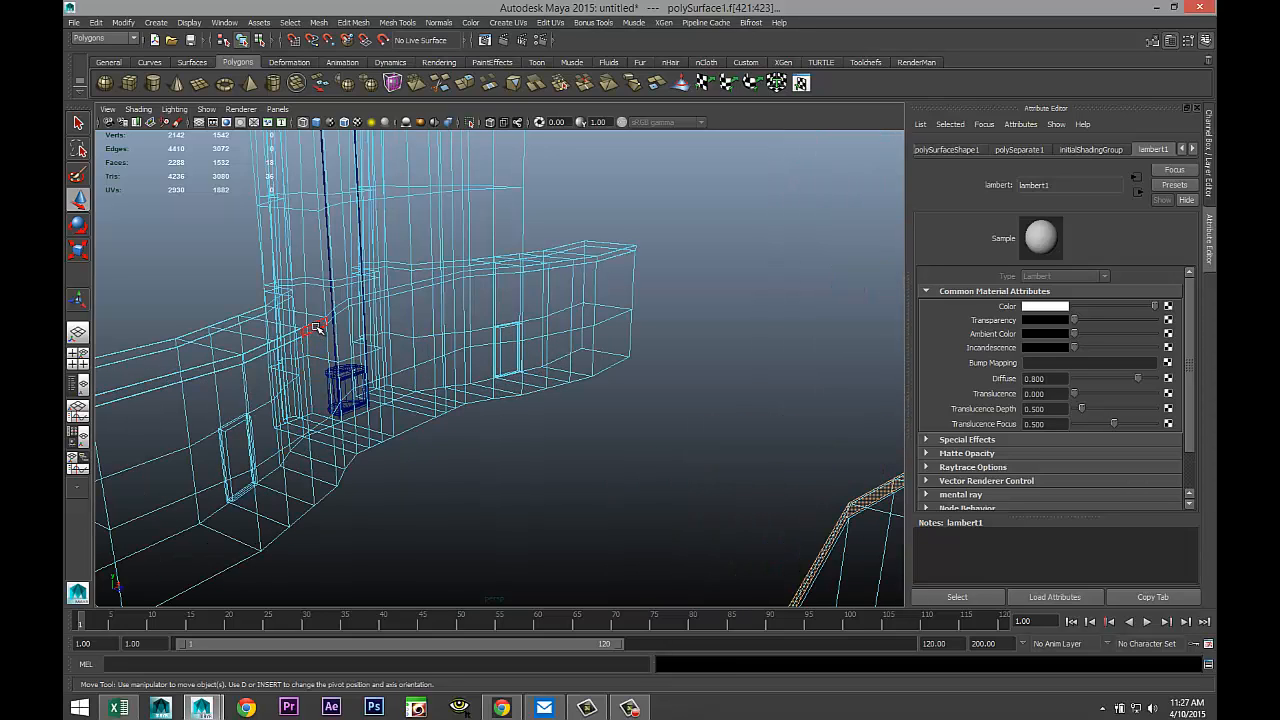
pyautogui.keyDown('shift'); pyautogui.click(316, 327); pyautogui.keyUp('shift')
pyautogui.keyDown('shift'); pyautogui.doubleClick(178, 377); pyautogui.keyUp('shift')
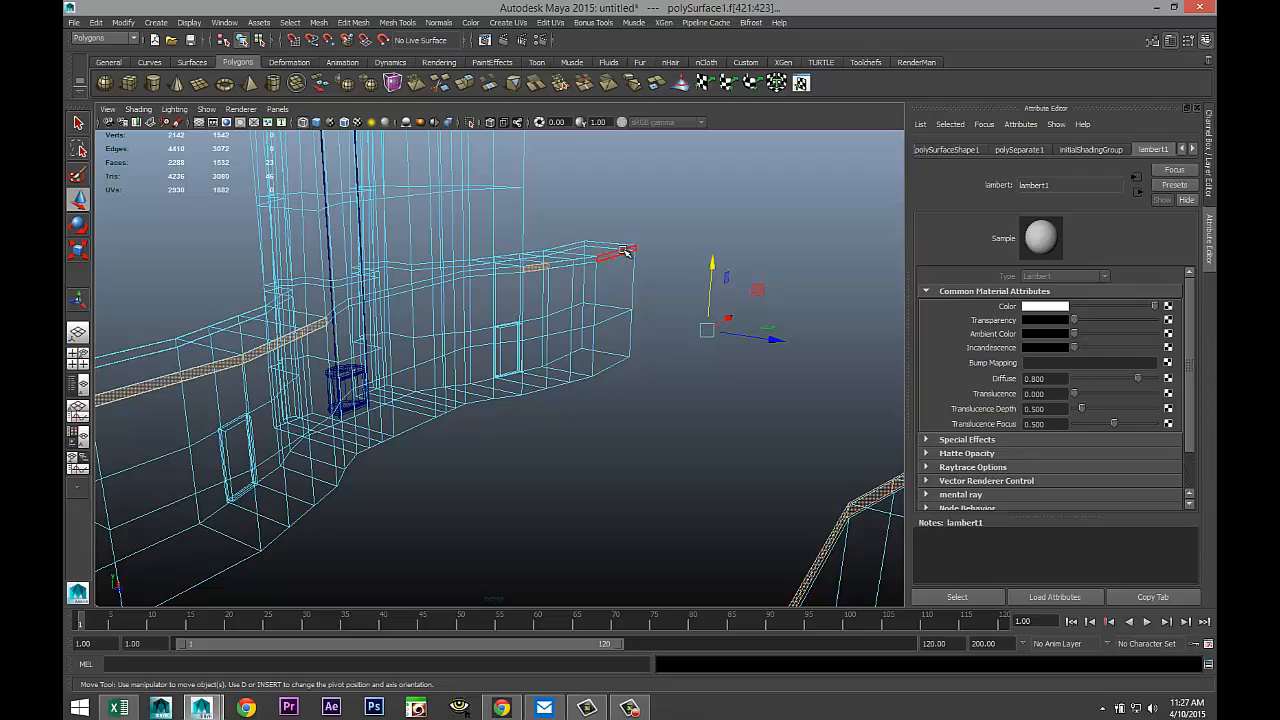
pyautogui.keyDown('alt'); pyautogui.moveTo(305, 464); pyautogui.dragTo(560, 348); pyautogui.keyUp('alt')
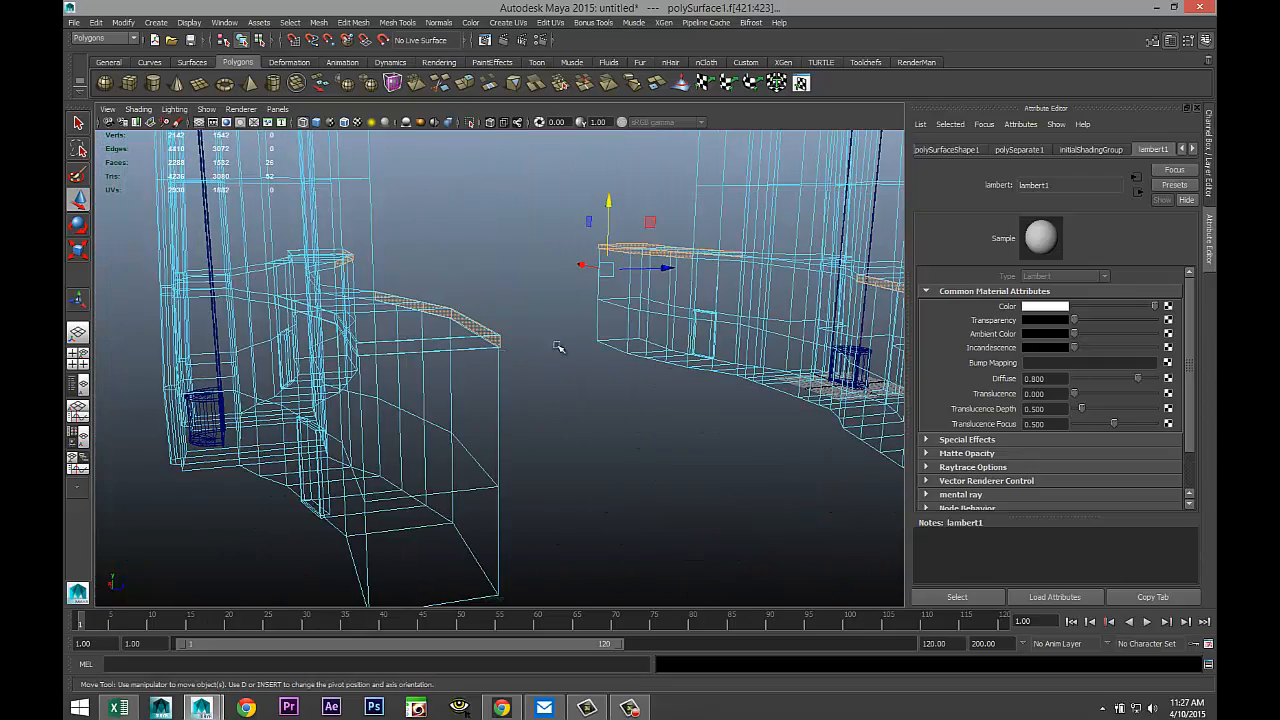
# Step: Add the remaining end and long-side roof-edge faces of that tower's base wings, then return to shaded display
pyautogui.keyDown('shift'); pyautogui.click(477, 346); pyautogui.keyUp('shift')
pyautogui.keyDown('alt'); pyautogui.moveTo(315, 443); pyautogui.dragTo(386, 436); pyautogui.keyUp('alt')
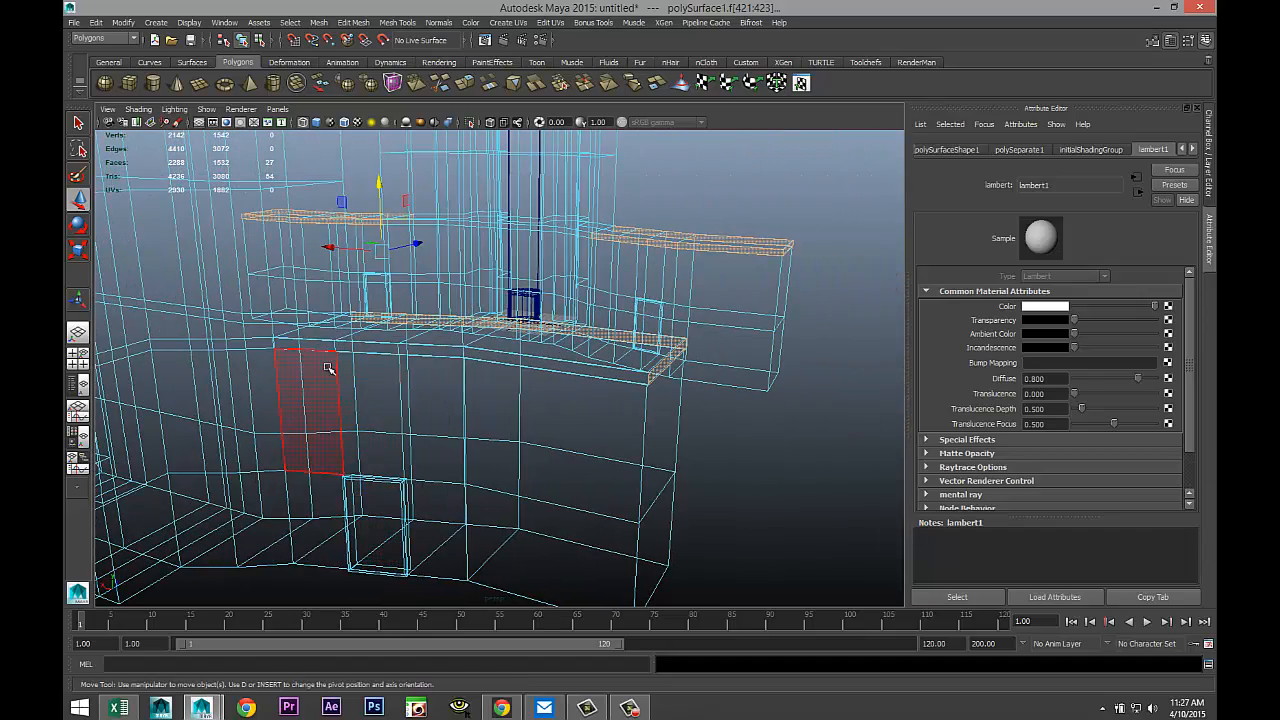
pyautogui.keyDown('shift'); pyautogui.click(320, 348); pyautogui.keyUp('shift')
pyautogui.keyDown('shift'); pyautogui.doubleClick(523, 357); pyautogui.keyUp('shift')
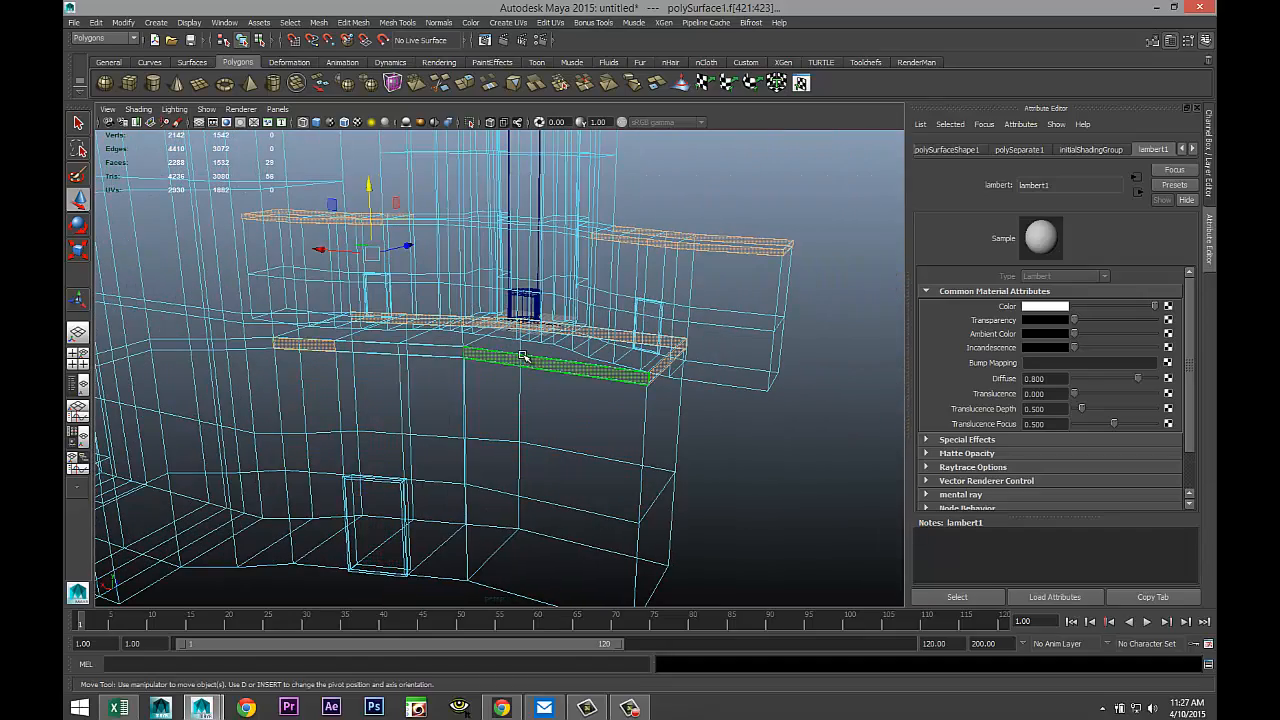
pyautogui.keyDown('alt'); pyautogui.moveTo(455, 387); pyautogui.dragTo(545, 430); pyautogui.keyUp('alt')
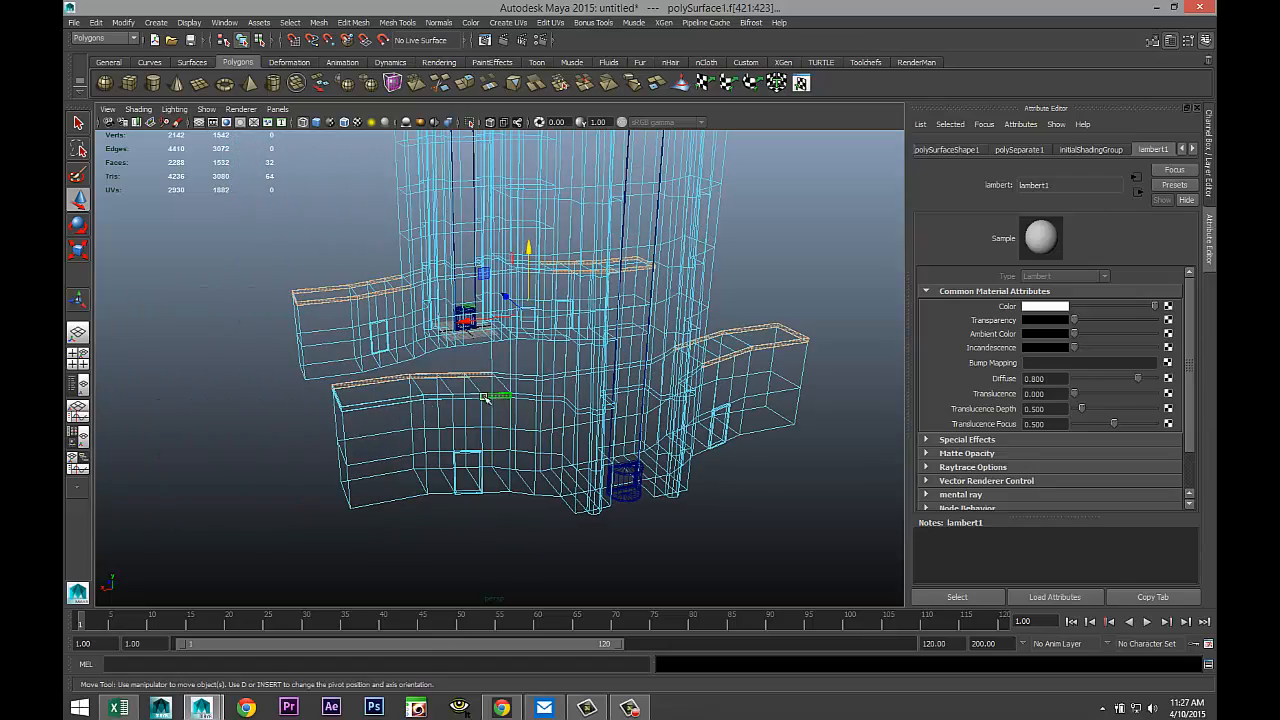
pyautogui.keyDown('shift'); pyautogui.doubleClick(385, 405); pyautogui.keyUp('shift')
pyautogui.keyDown('alt'); pyautogui.moveTo(341, 476); pyautogui.dragTo(410, 474); pyautogui.keyUp('alt')
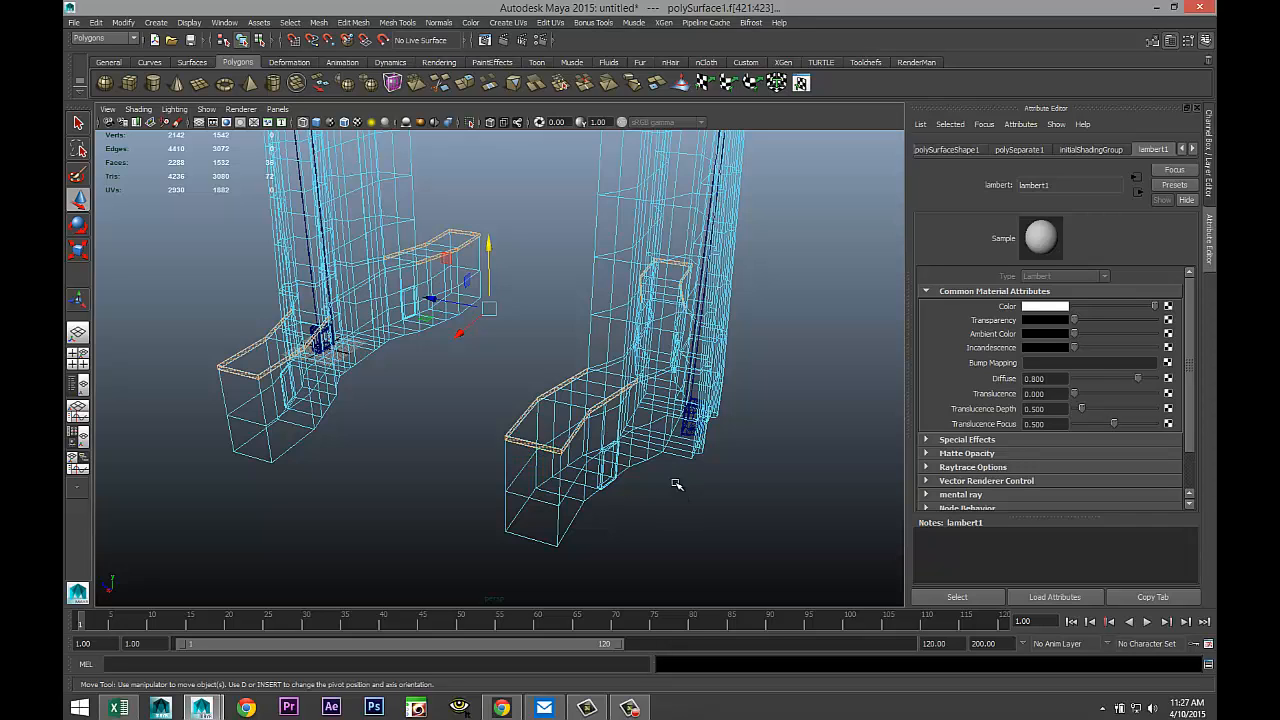
pyautogui.press('5')
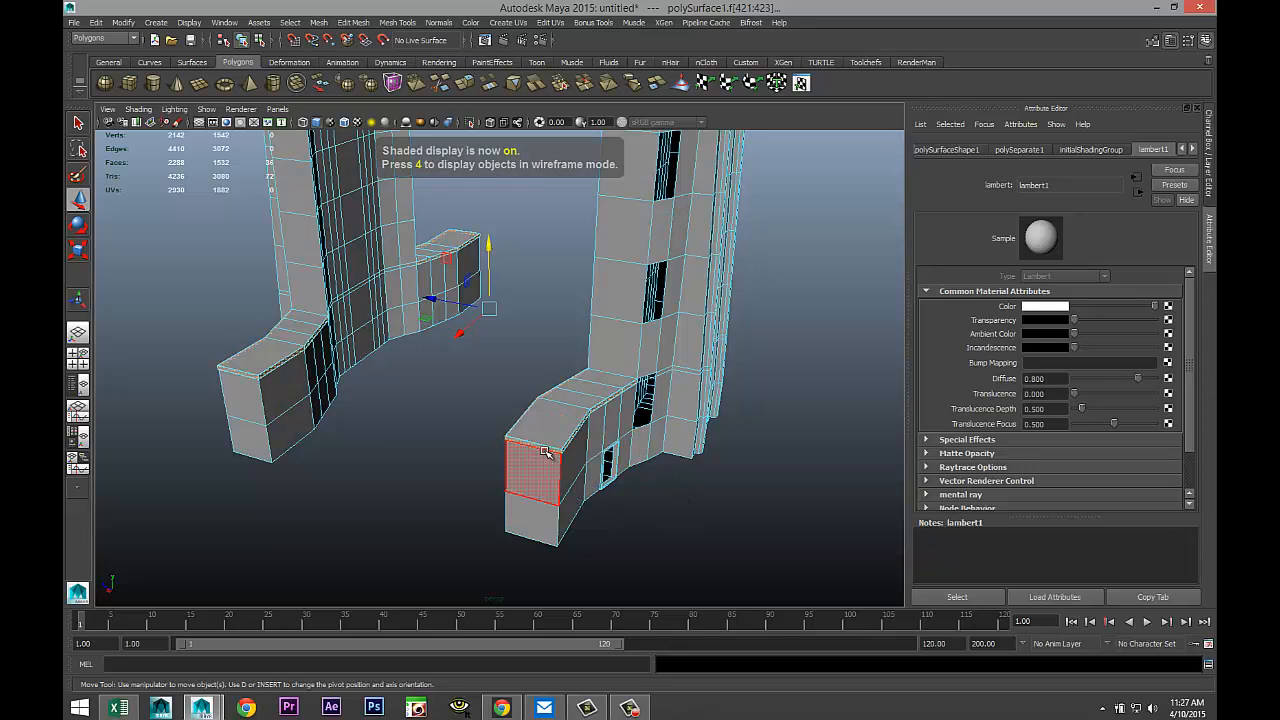
# Step: Assign a new Lambert material to the selected roof-edge faces, change its type to Blinn and its color to black
pyautogui.moveTo(548, 450); pyautogui.dragTo(560, 668, button='right')
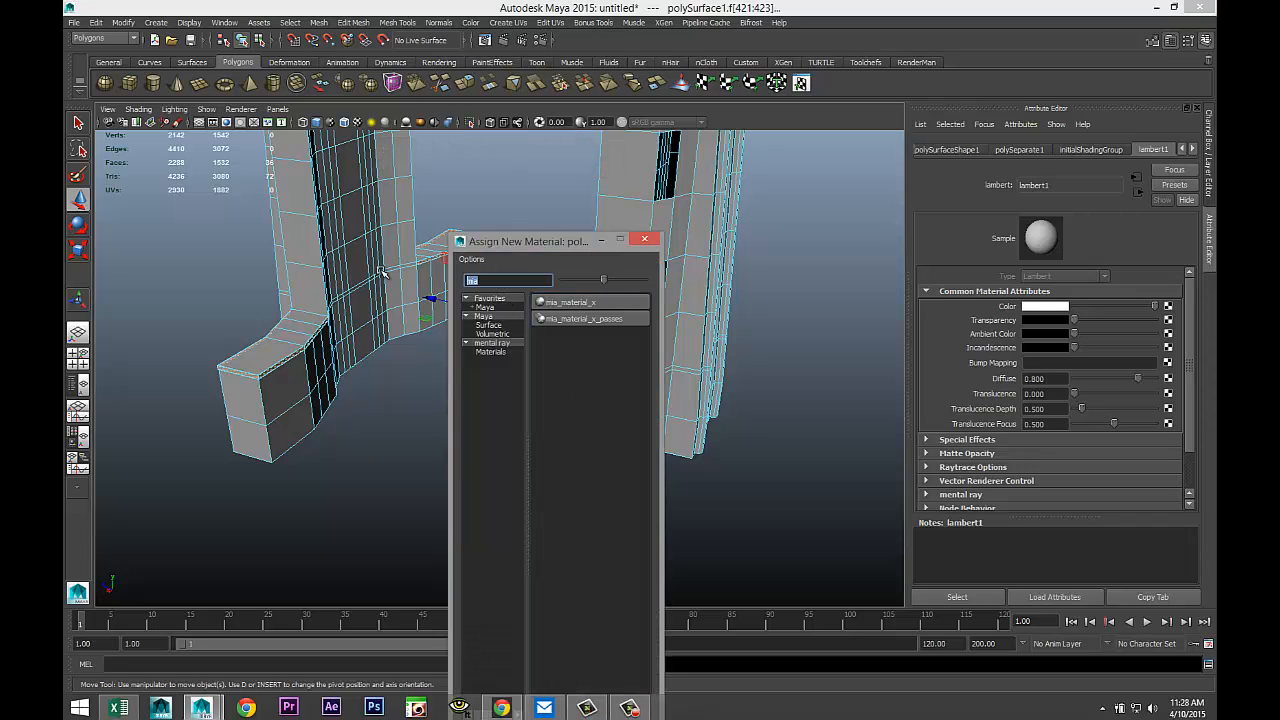
pyautogui.write('la')
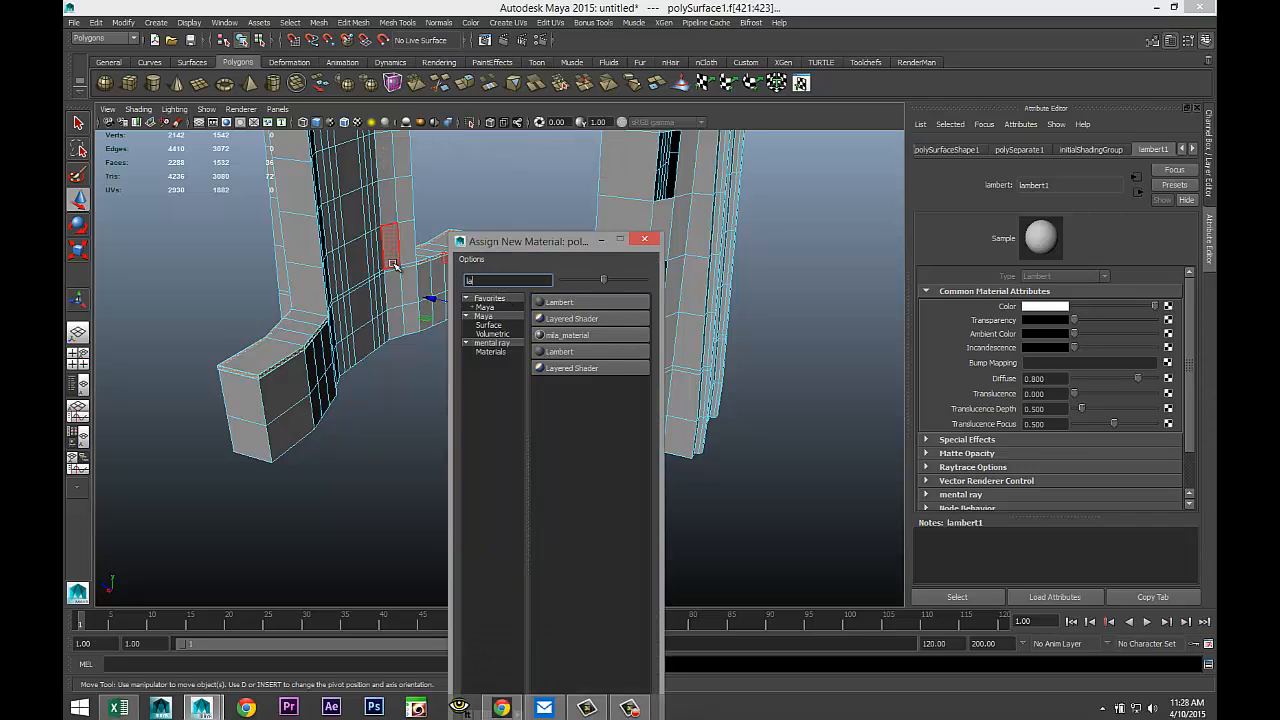
pyautogui.click(585, 300)
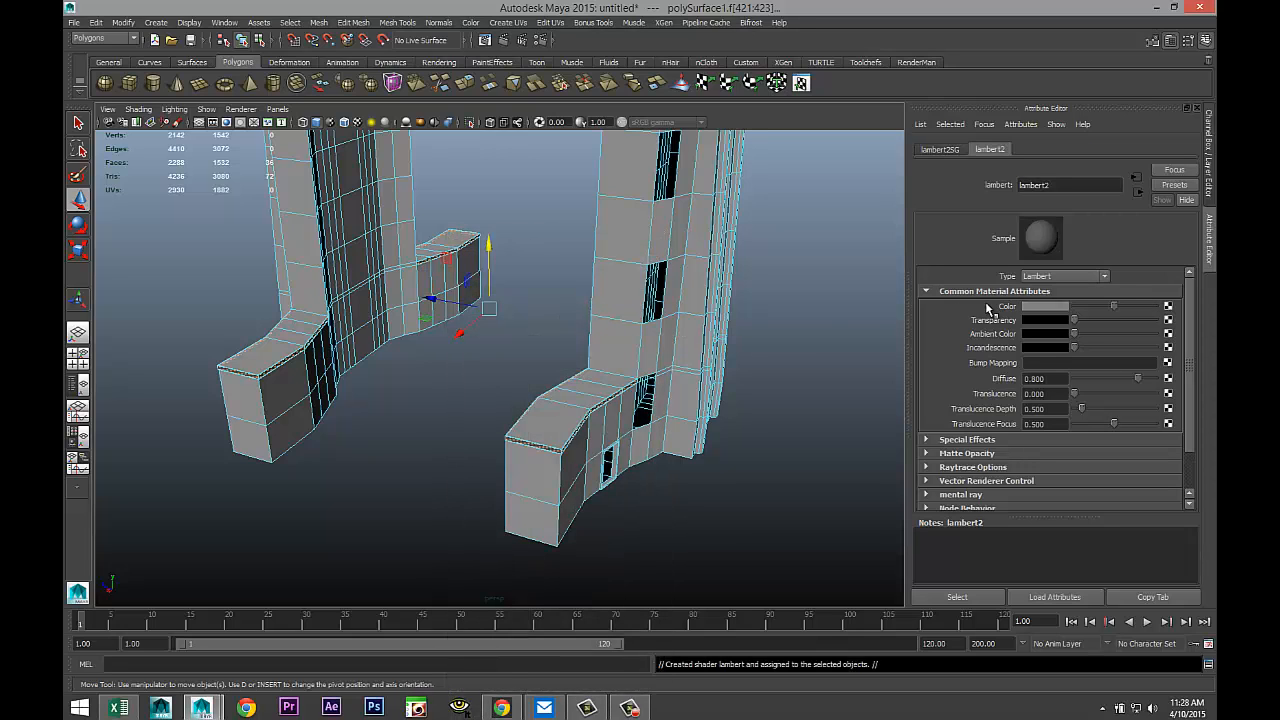
pyautogui.click(1105, 277)
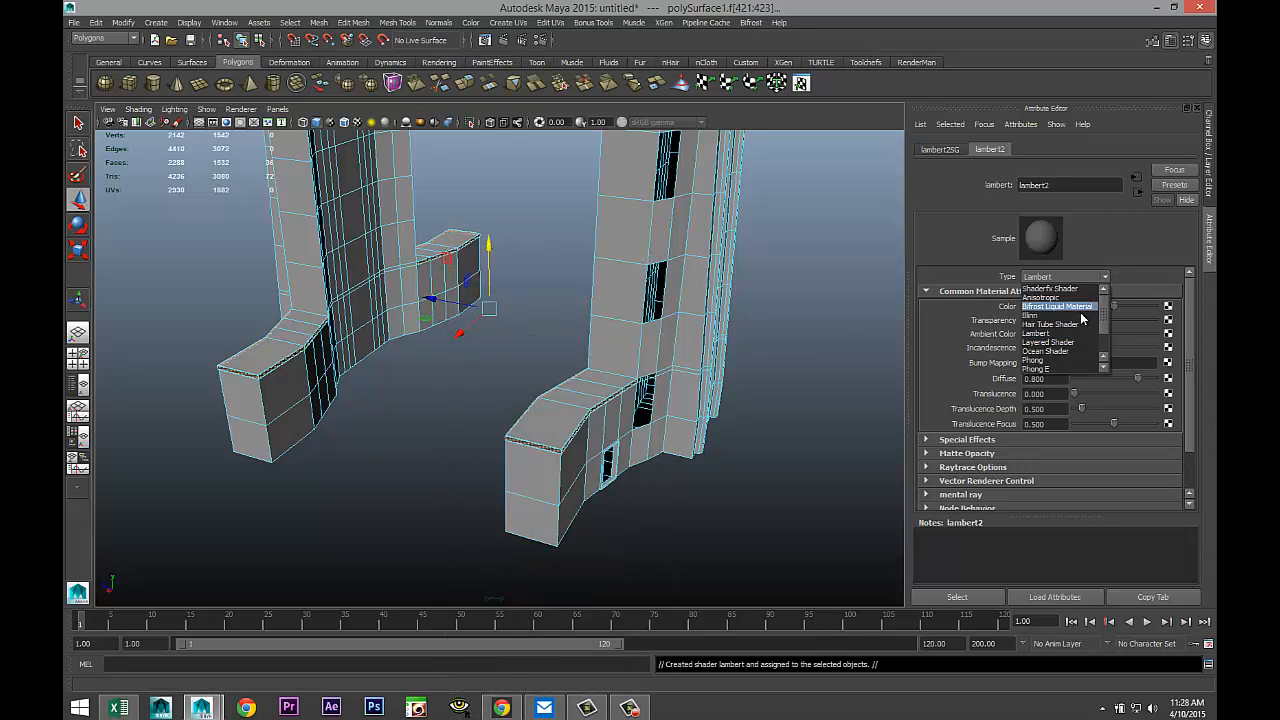
pyautogui.click(1080, 315)
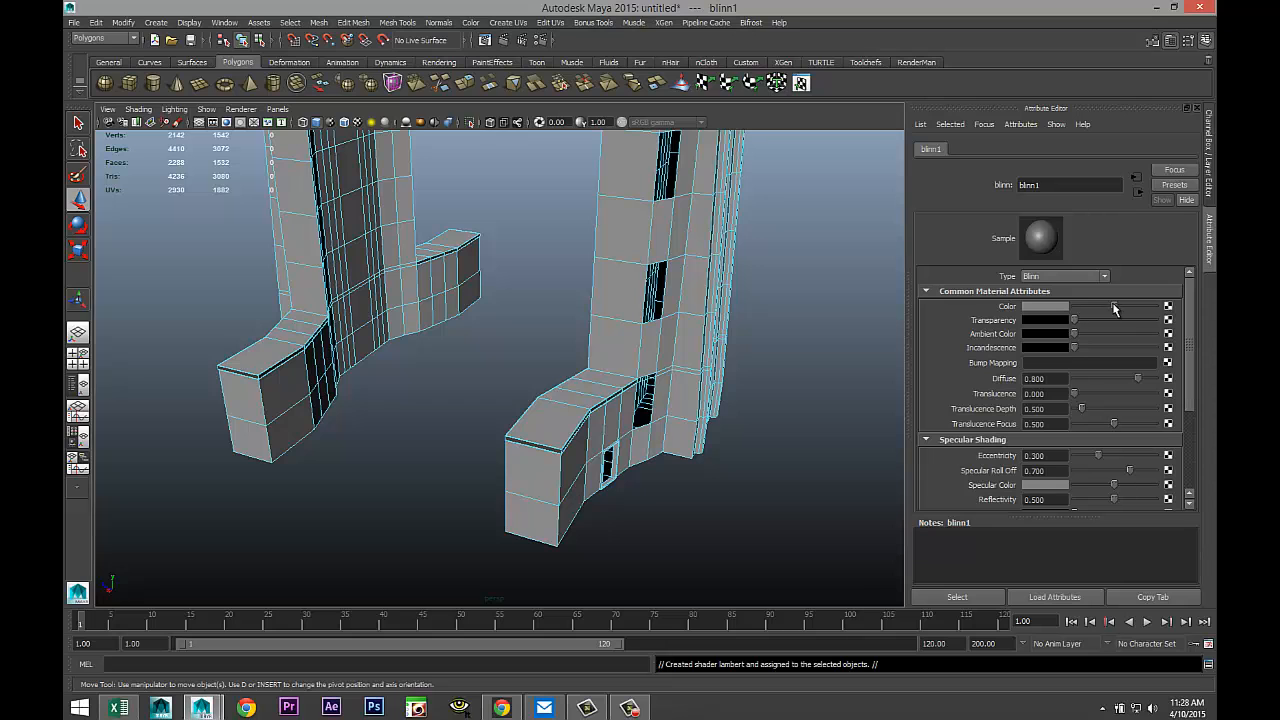
pyautogui.moveTo(1115, 309); pyautogui.dragTo(1076, 309)
pyautogui.click(742, 418)
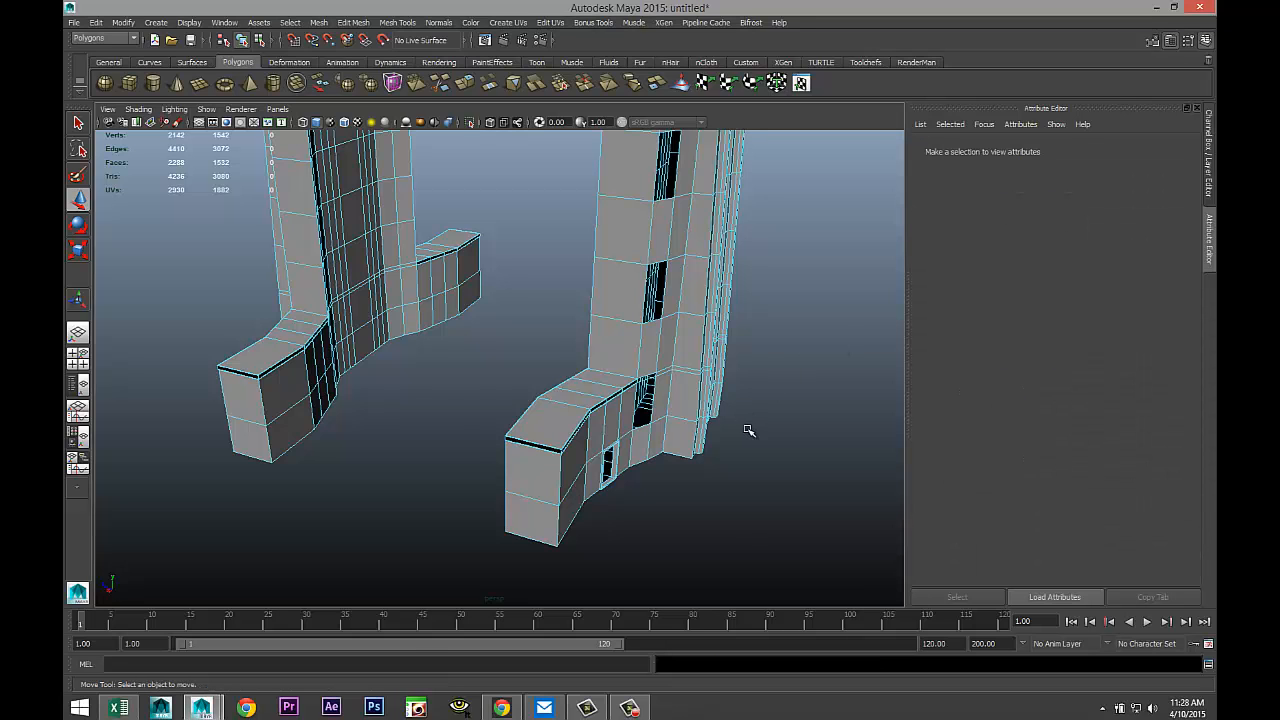
# Step: Select the thin antenna on top of one tower's spire and inspect its assigned material
pyautogui.keyDown('alt'); pyautogui.moveTo(748, 430); pyautogui.dragTo(632, 431); pyautogui.keyUp('alt')
pyautogui.scroll(-6, 744, 494)
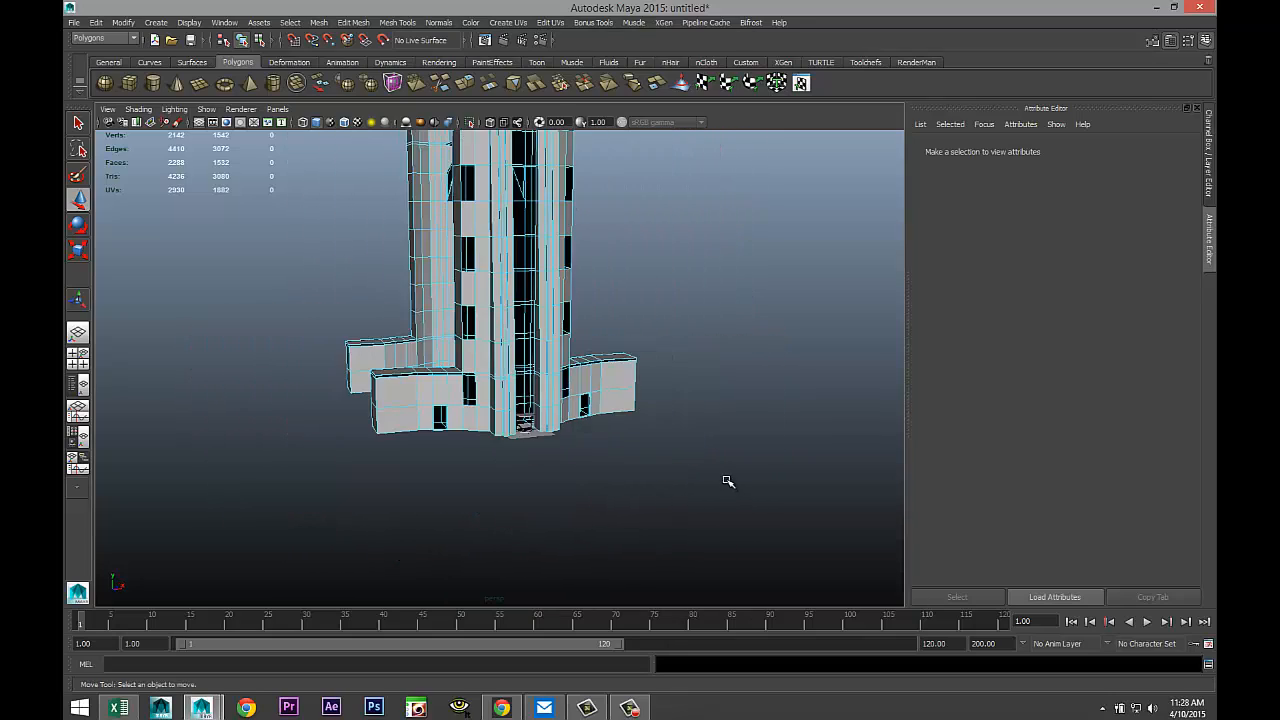
pyautogui.keyDown('alt'); pyautogui.moveTo(628, 445); pyautogui.dragTo(649, 478); pyautogui.keyUp('alt')
pyautogui.scroll(8, 646, 448)
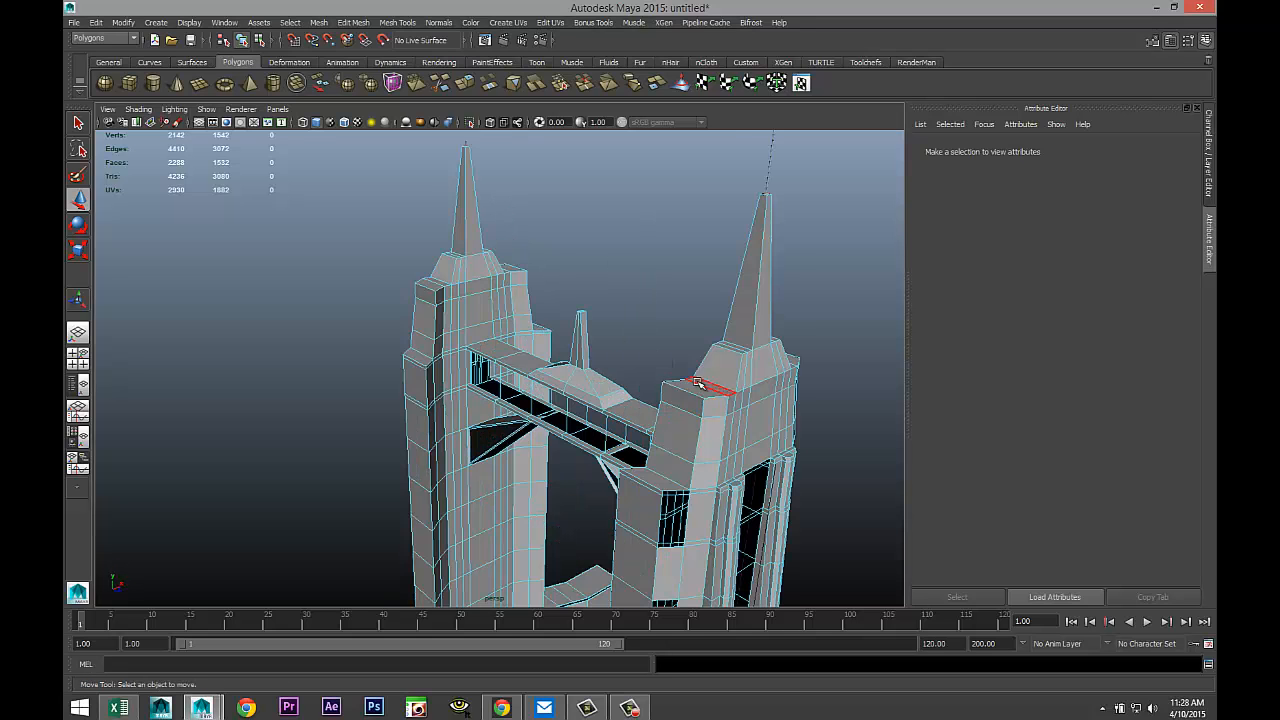
pyautogui.keyDown('alt'); pyautogui.moveTo(688, 398); pyautogui.dragTo(630, 472); pyautogui.keyUp('alt')
pyautogui.scroll(4, 707, 429)
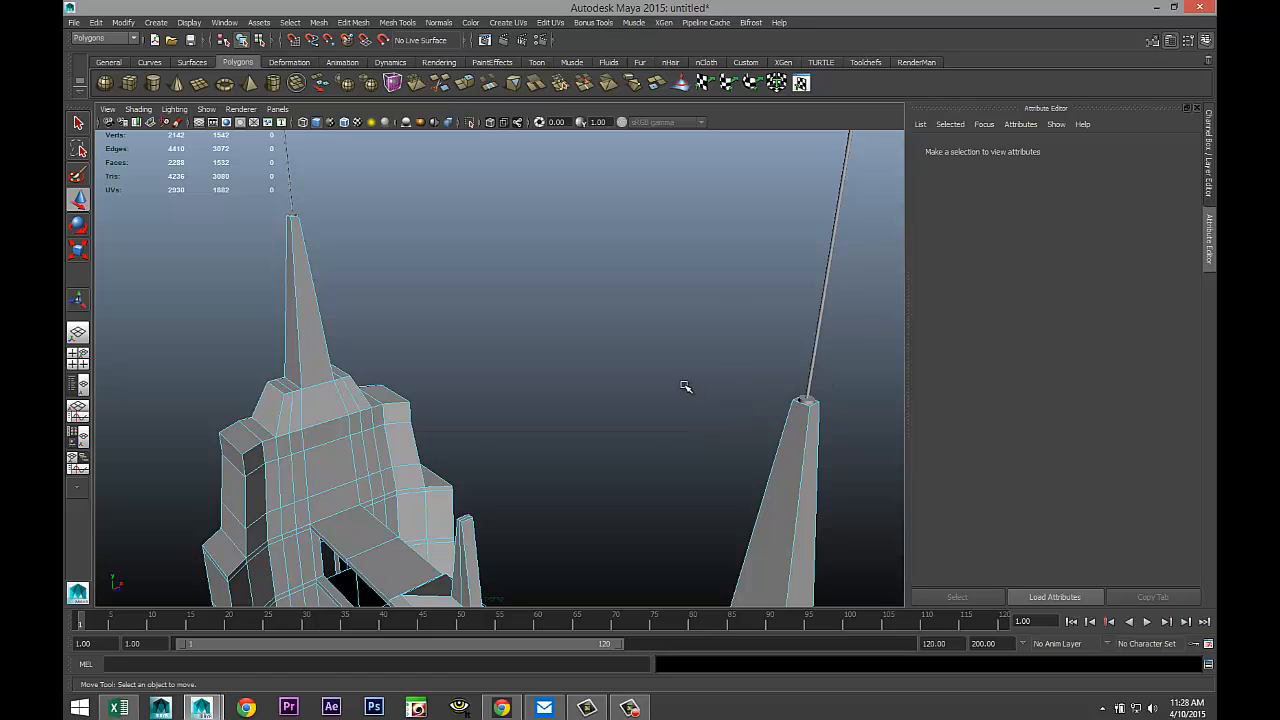
pyautogui.keyDown('alt'); pyautogui.moveTo(686, 387); pyautogui.dragTo(556, 466); pyautogui.keyUp('alt')
pyautogui.click(549, 455)
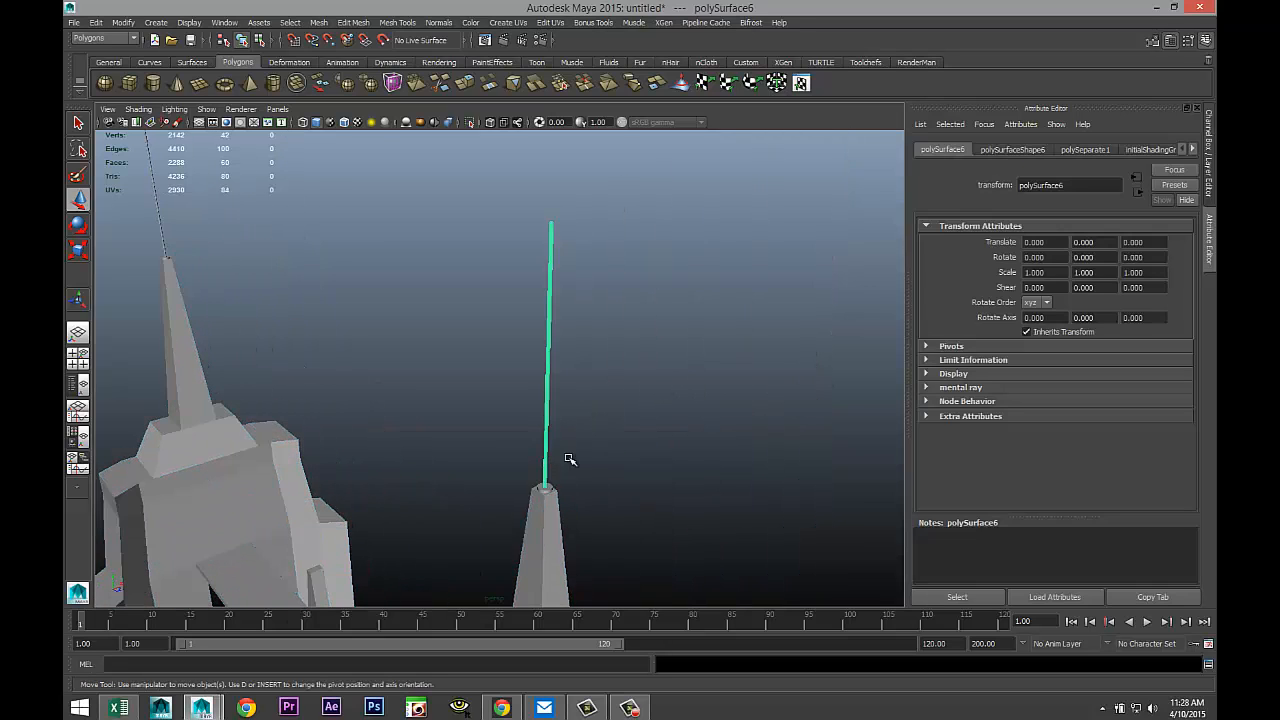
pyautogui.click(1195, 149)
pyautogui.click(1195, 149)
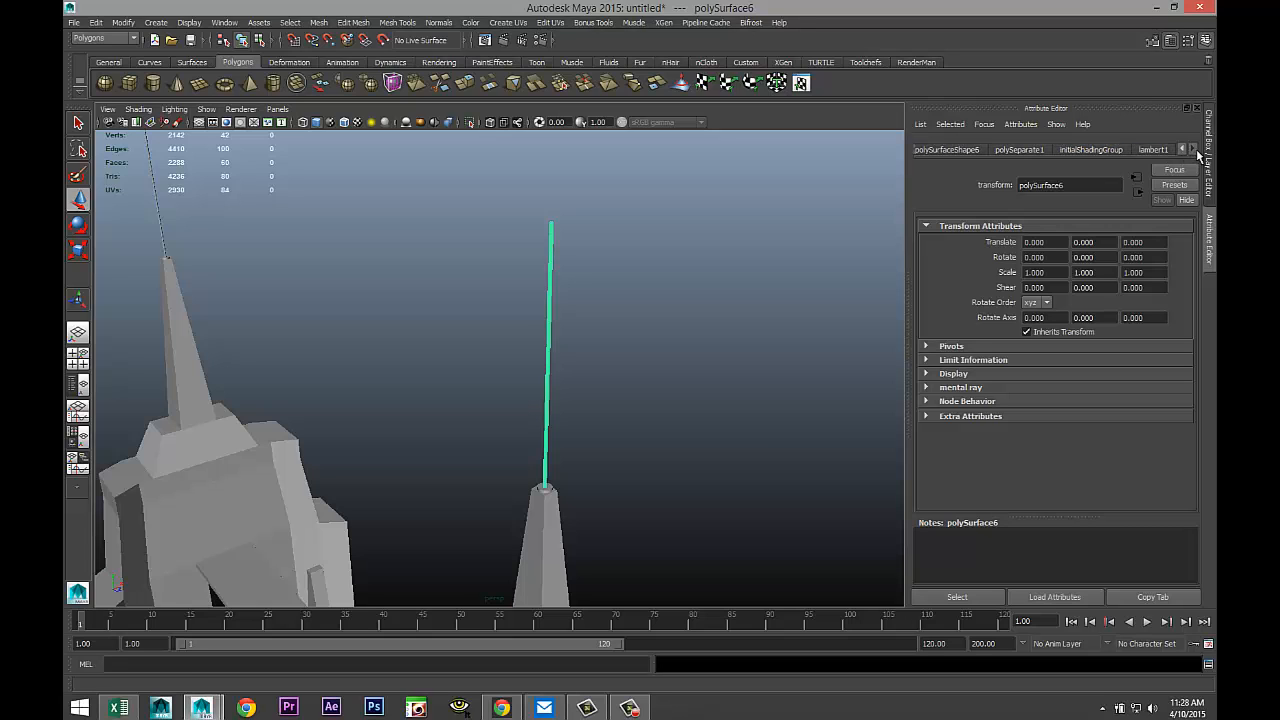
pyautogui.click(1156, 150)
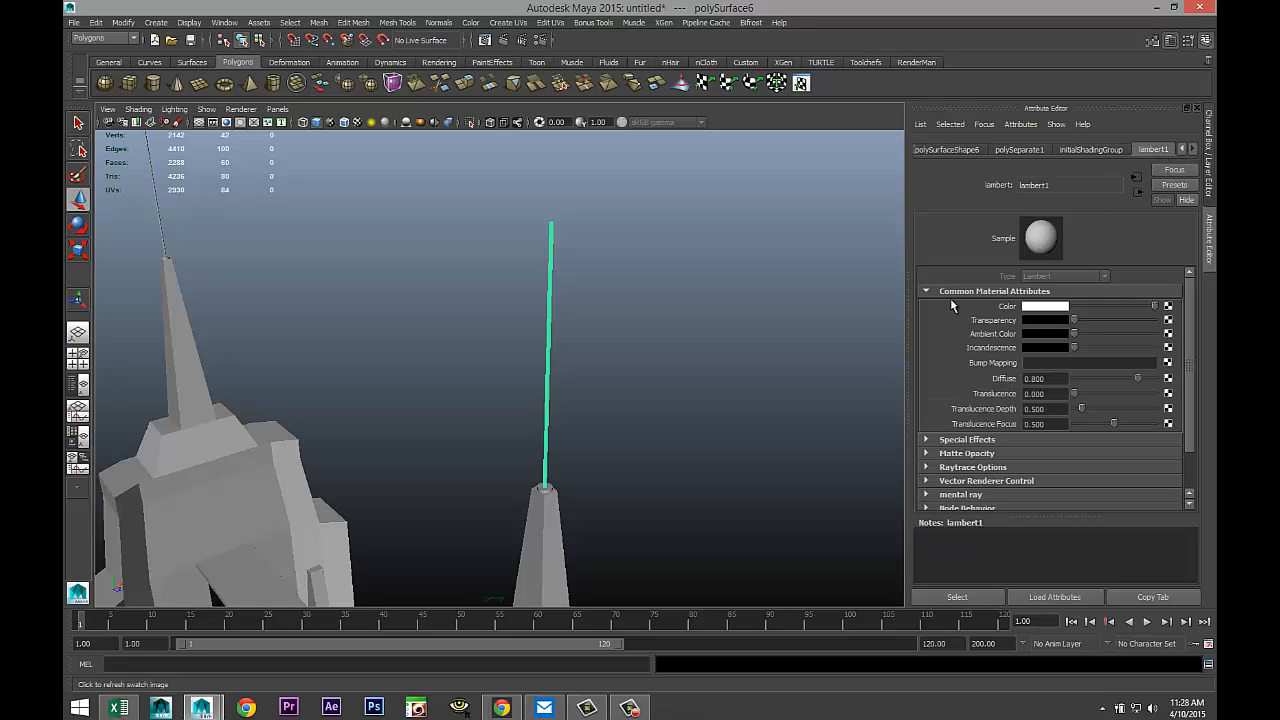
# Step: Create a large polygon plane as ground extending well beyond both towers on all sides
pyautogui.press('w')
pyautogui.scroll(-6, 686, 436)
pyautogui.scroll(-3, 686, 436)
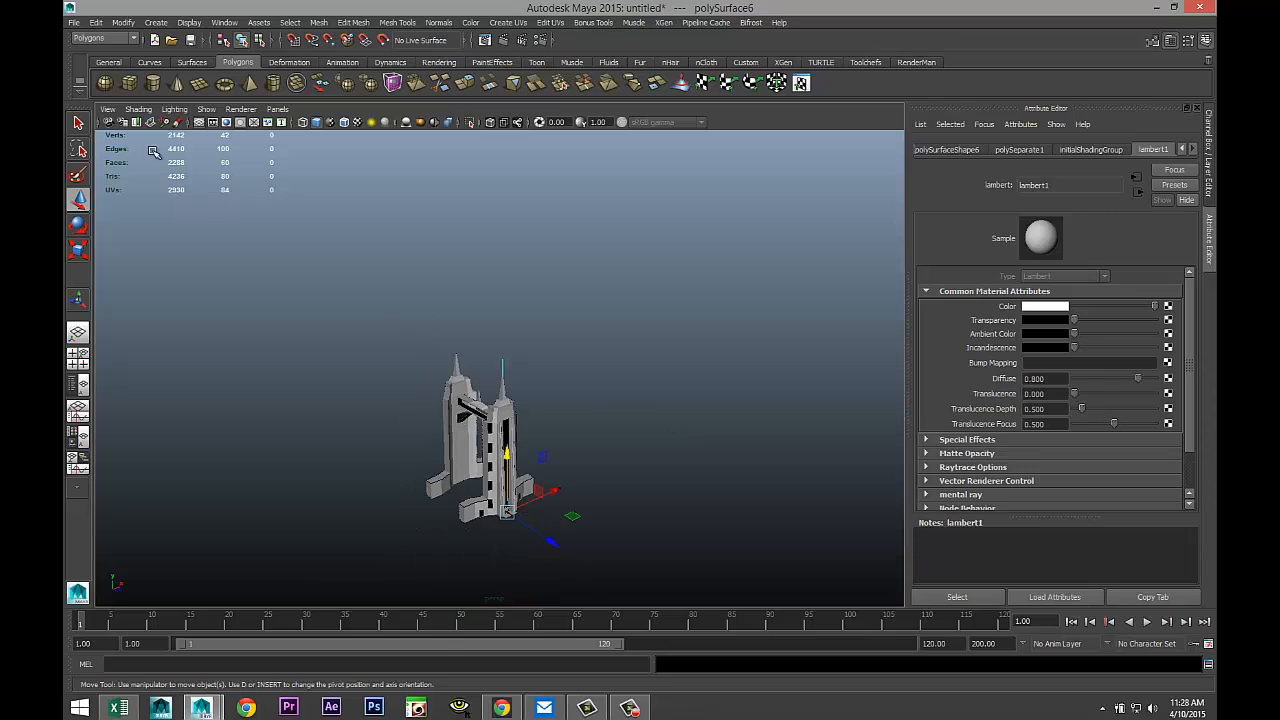
pyautogui.click(199, 83)
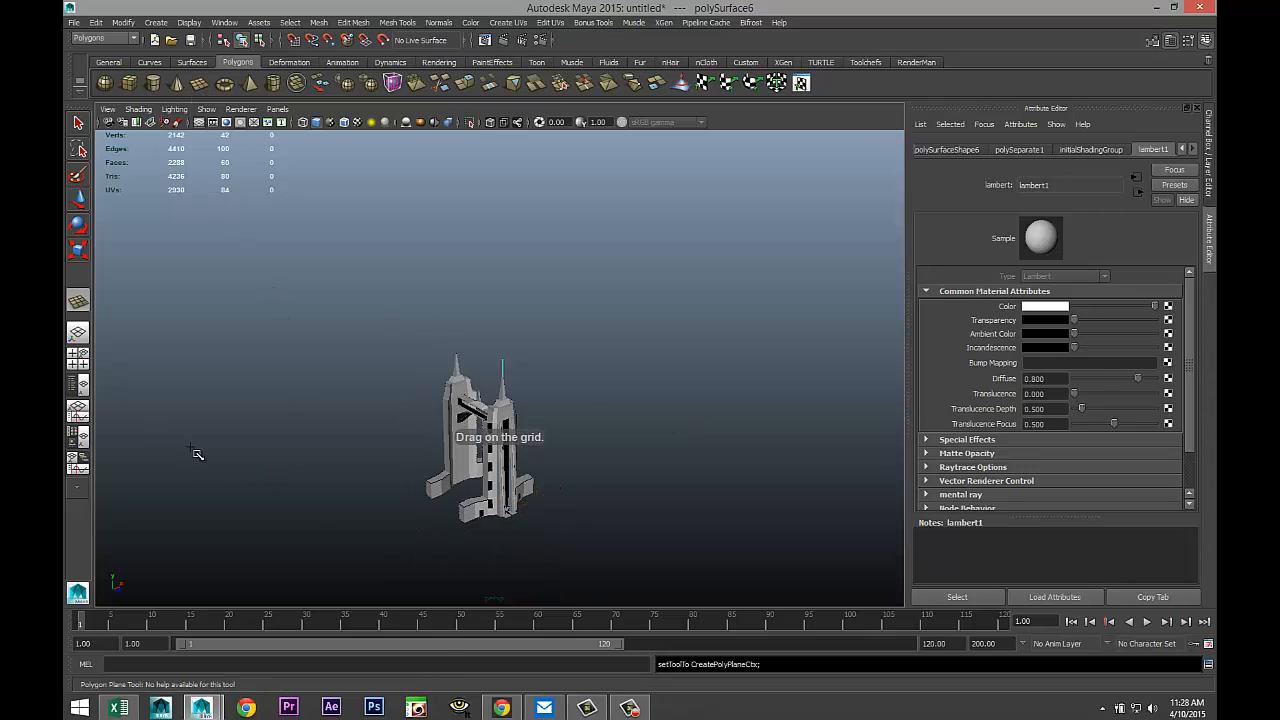
pyautogui.moveTo(161, 431); pyautogui.dragTo(880, 479)
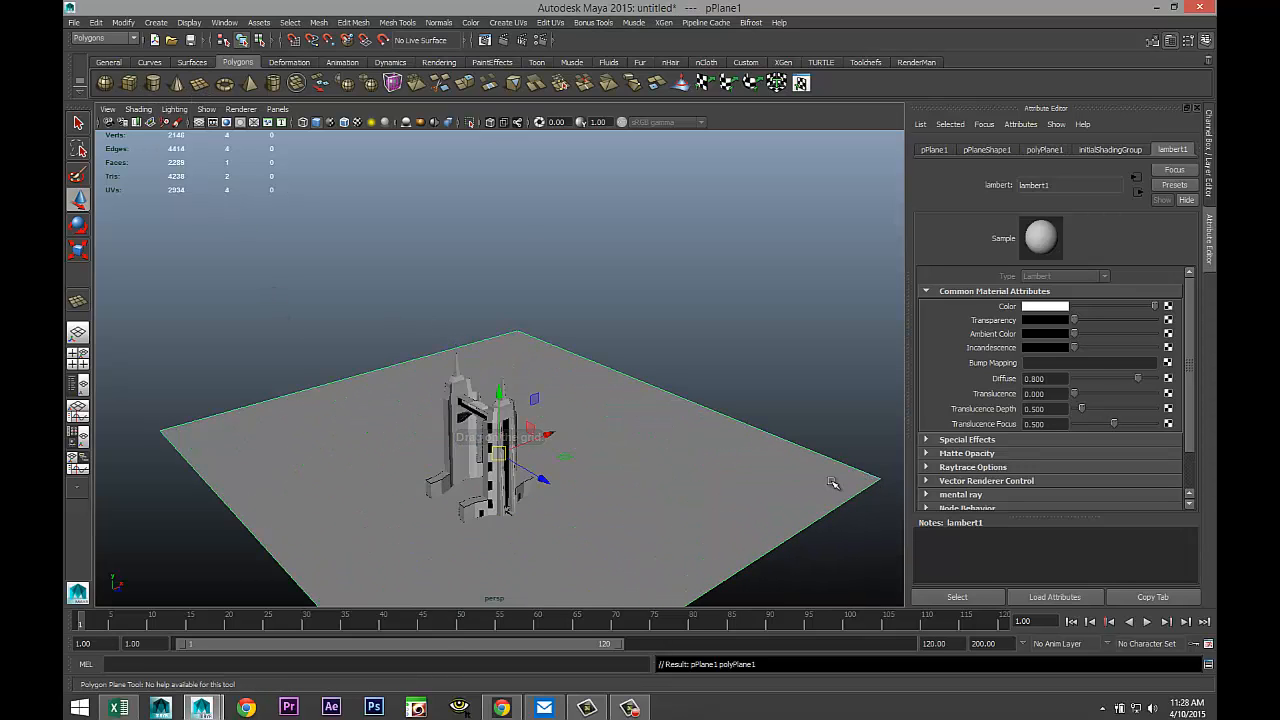
# Step: Check the ground plane's height against the tower bases in the side view and in perspective
pyautogui.click(82, 361)
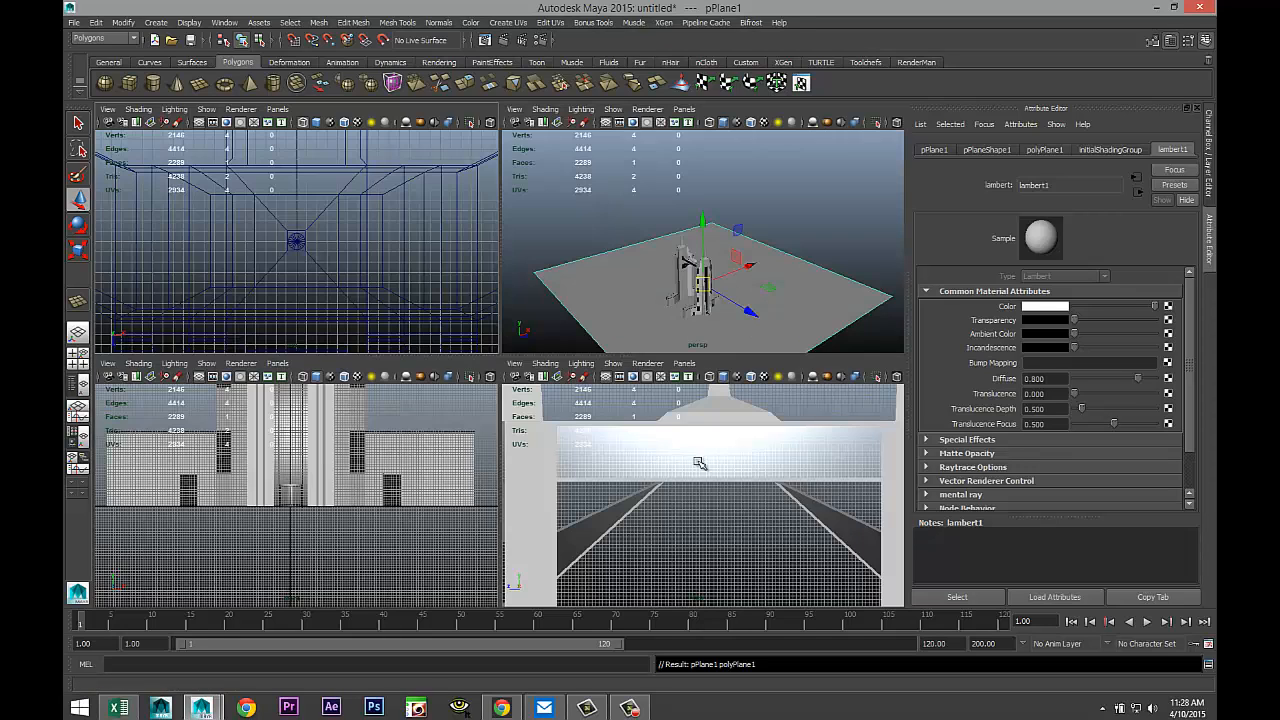
pyautogui.press('space')
pyautogui.scroll(-9, 645, 460)
pyautogui.scroll(-3, 630, 473)
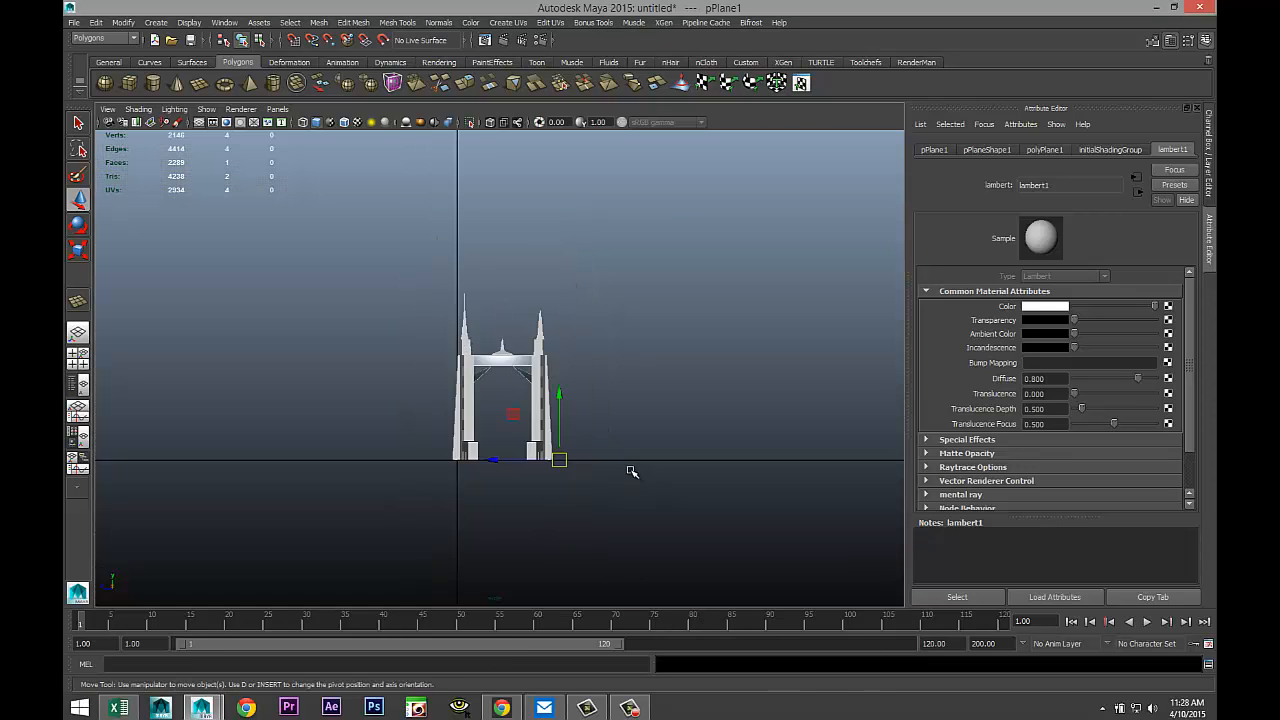
pyautogui.scroll(2, 323, 506)
pyautogui.click(83, 366)
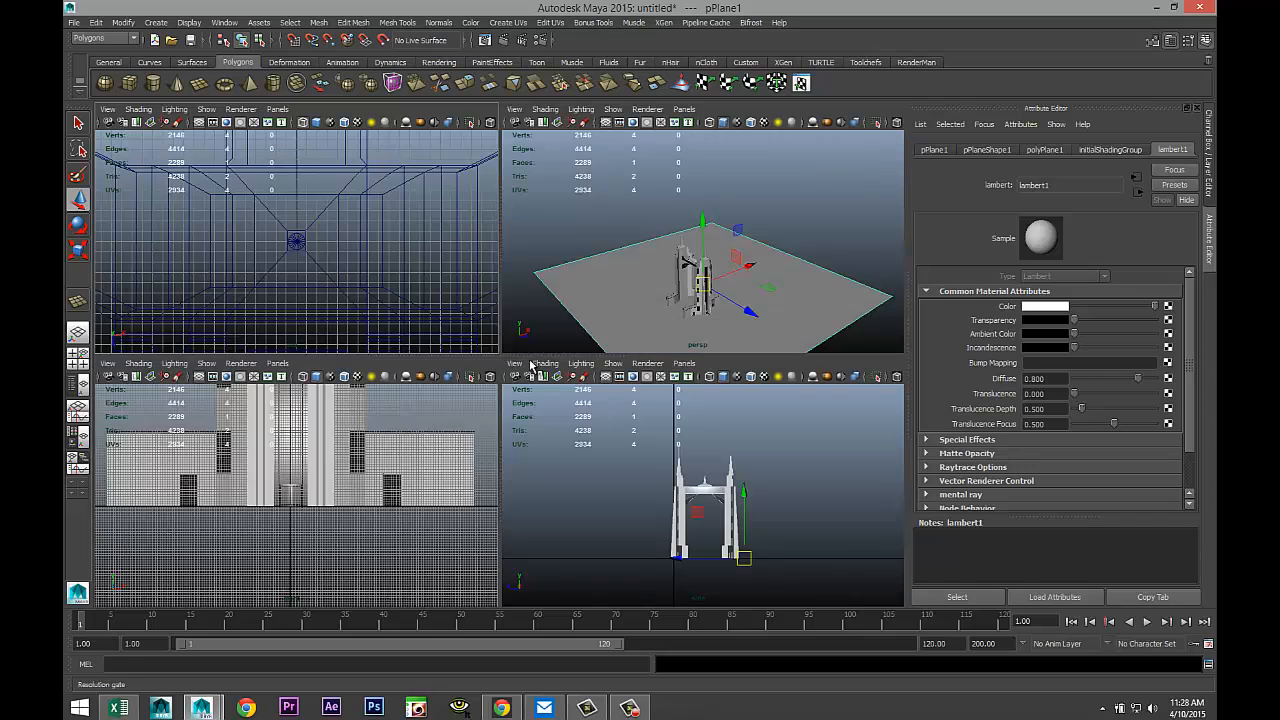
pyautogui.press('space')
pyautogui.scroll(3, 595, 455)
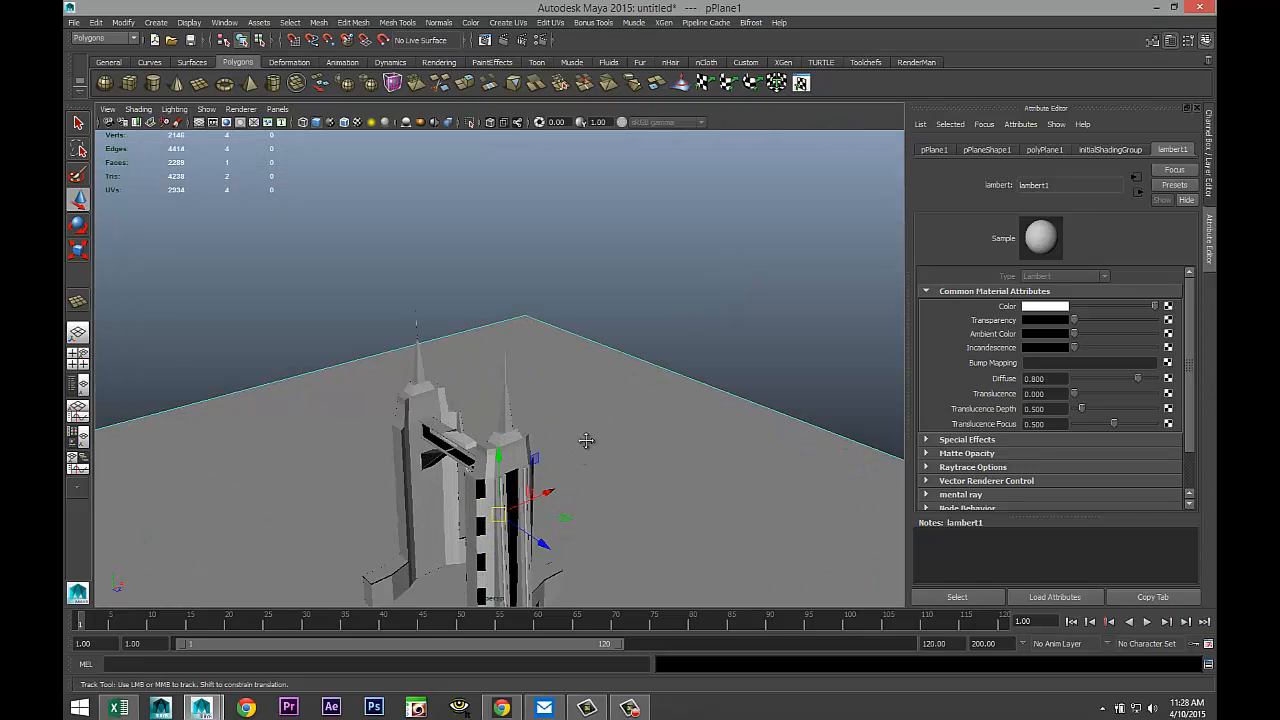
pyautogui.keyDown('alt'); pyautogui.moveTo(586, 443); pyautogui.dragTo(609, 391); pyautogui.keyUp('alt')
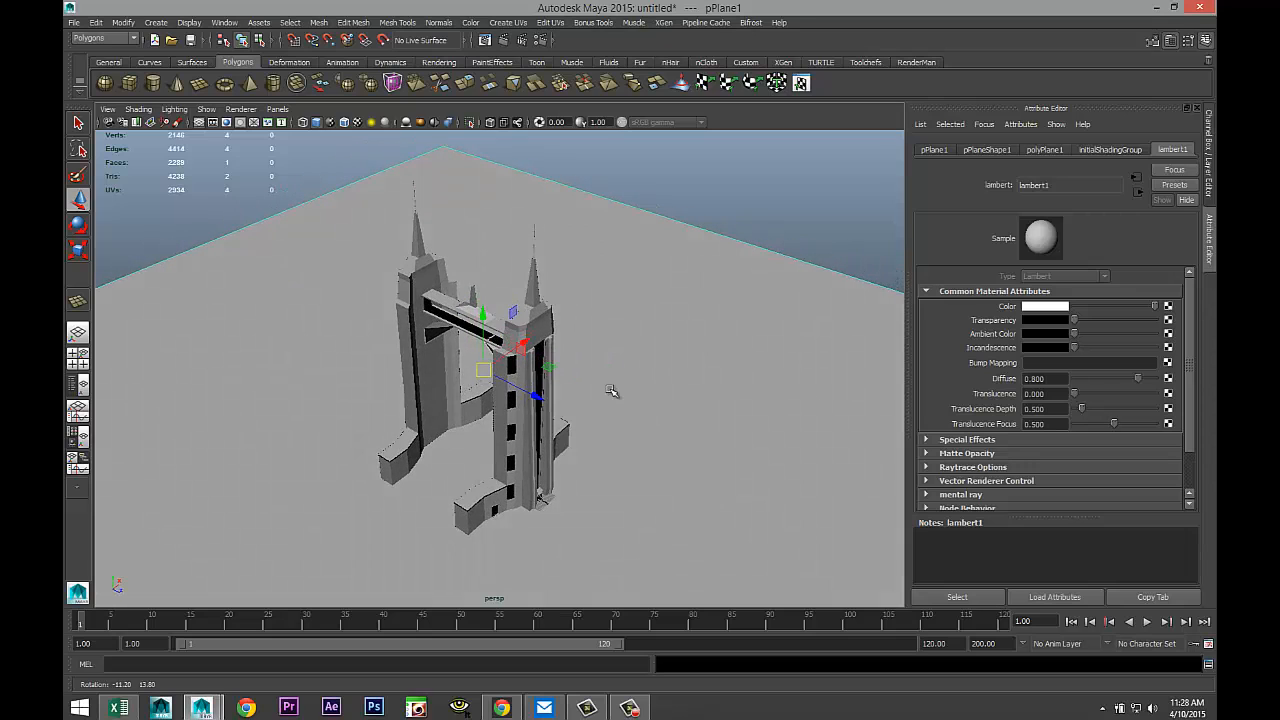
# Step: Set the renderer to mental ray in the render settings
pyautogui.click(539, 40)
pyautogui.moveTo(206, 705)
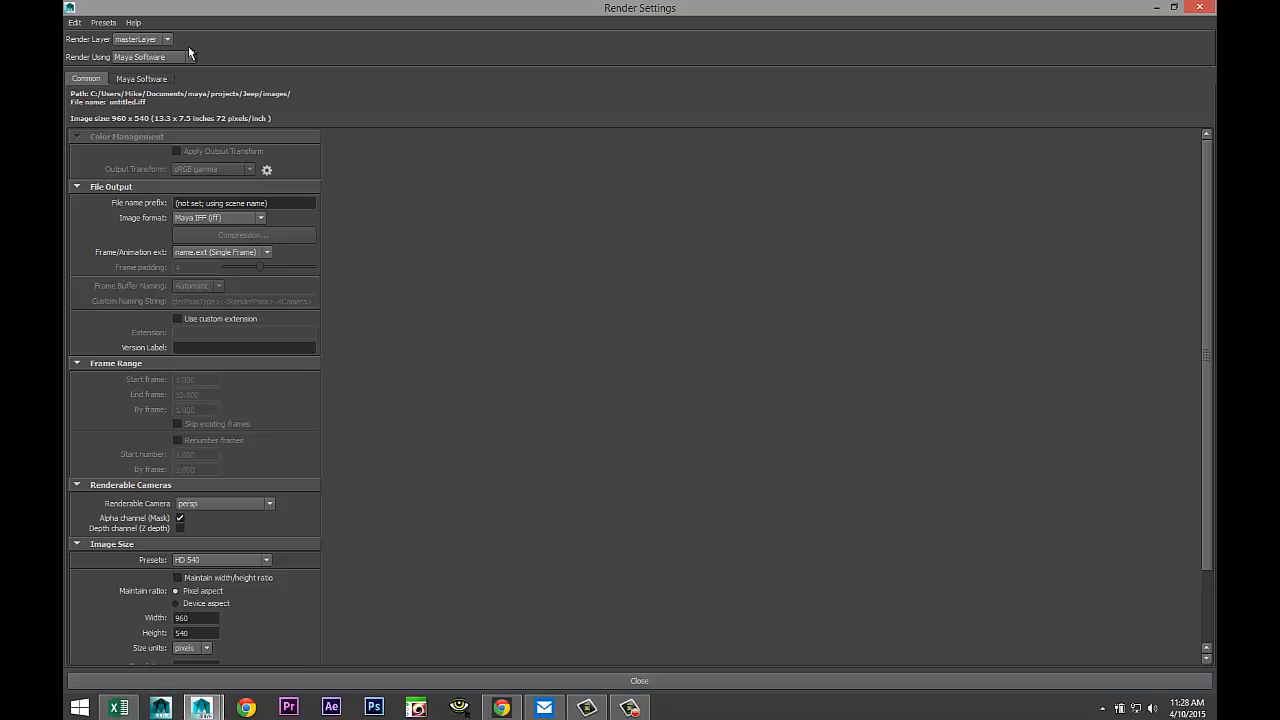
pyautogui.click(191, 57)
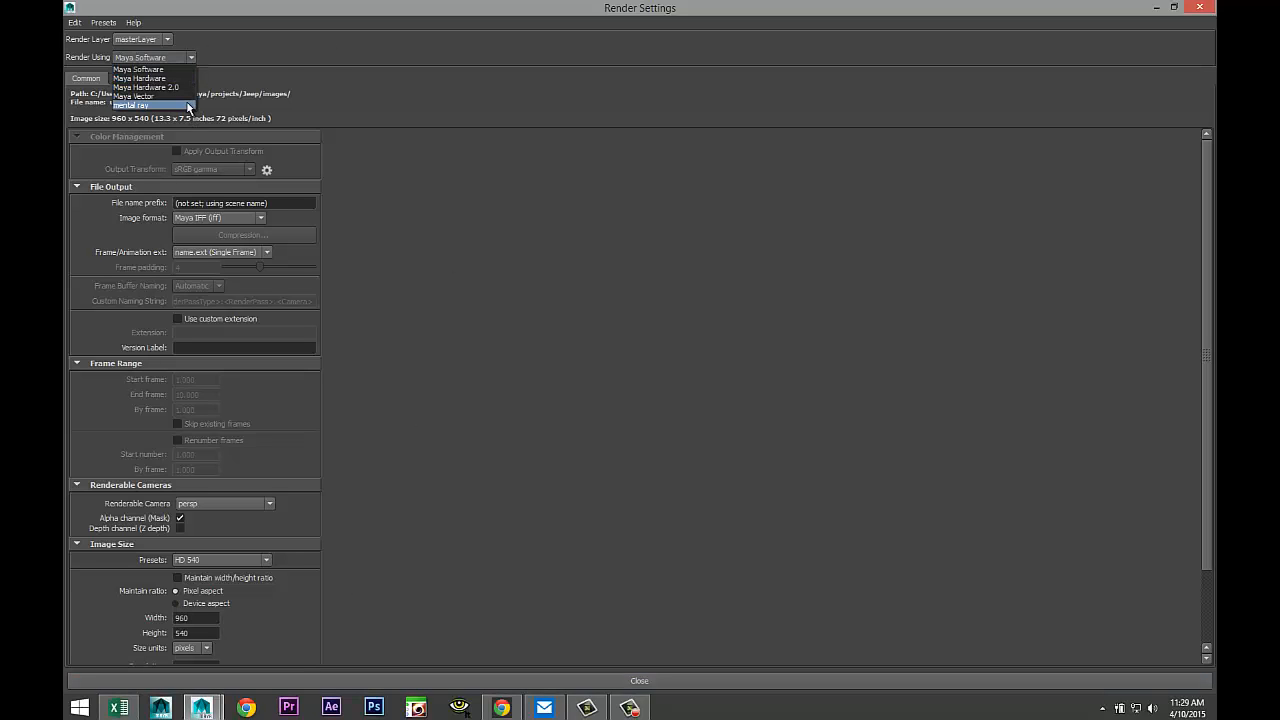
pyautogui.click(189, 105)
# Step: Create a Physical Sun and Sky environment and enable Global Illumination
pyautogui.click(266, 80)
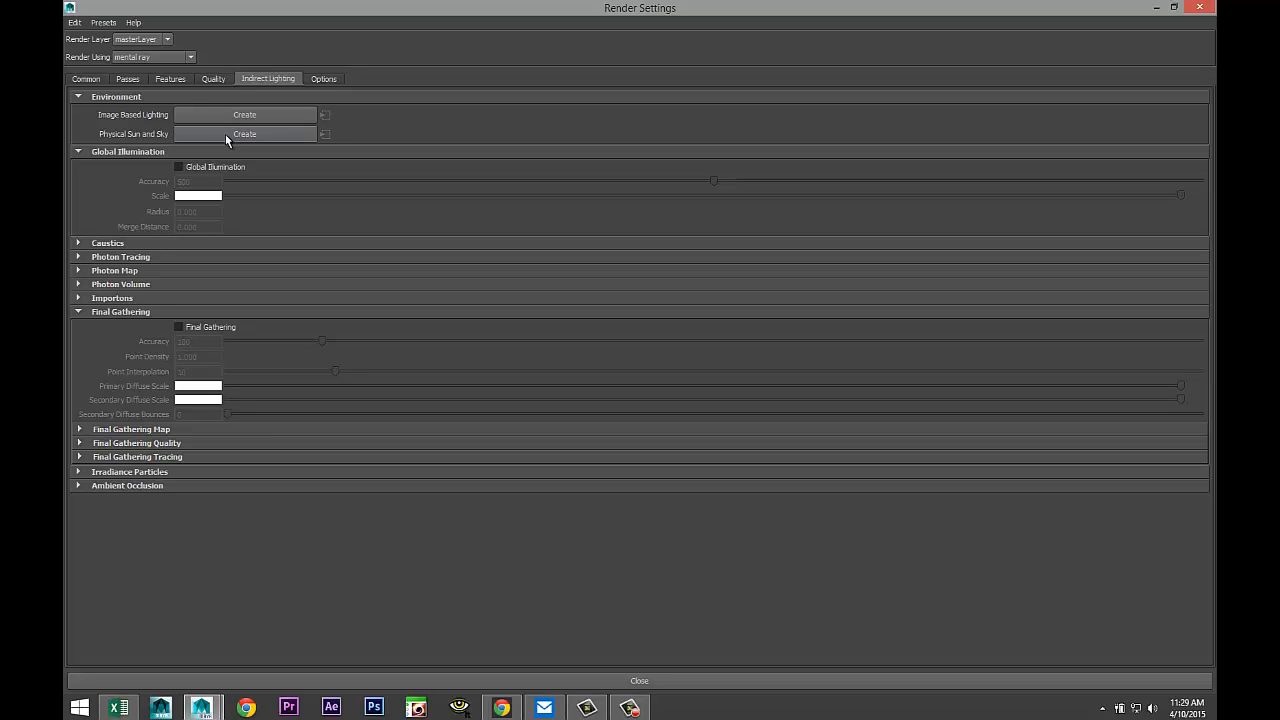
pyautogui.click(226, 134)
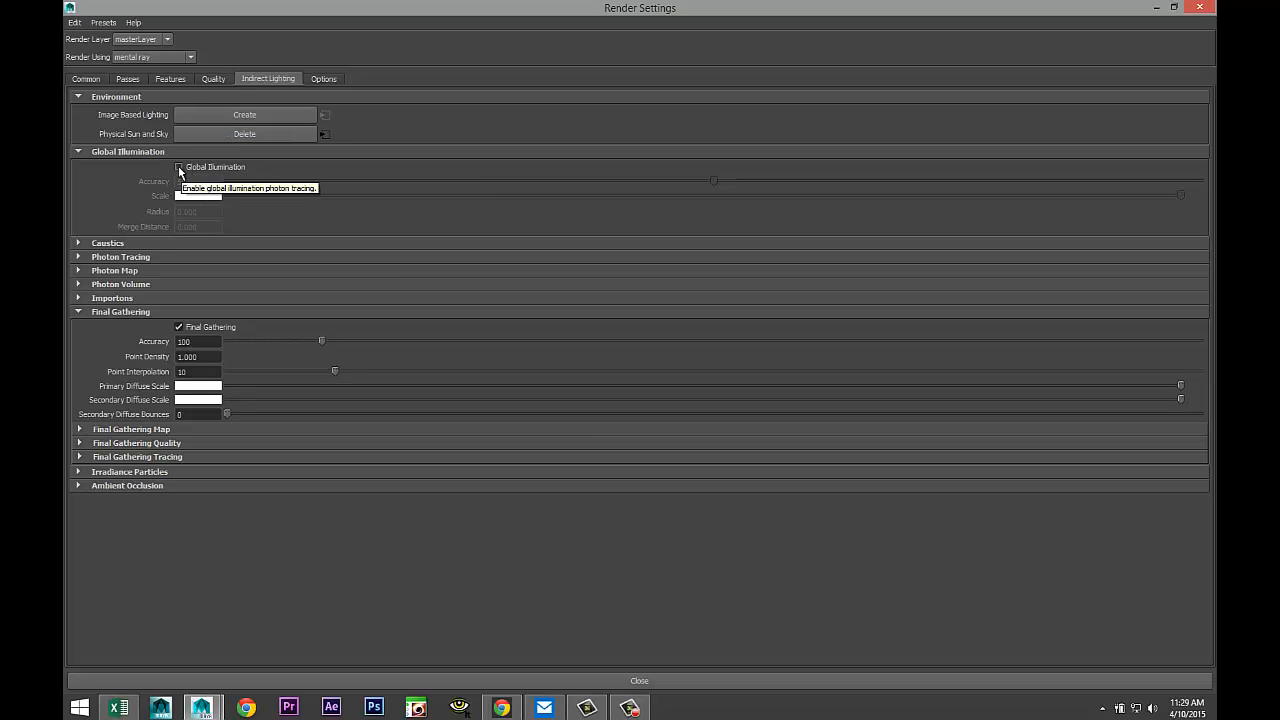
pyautogui.click(179, 168)
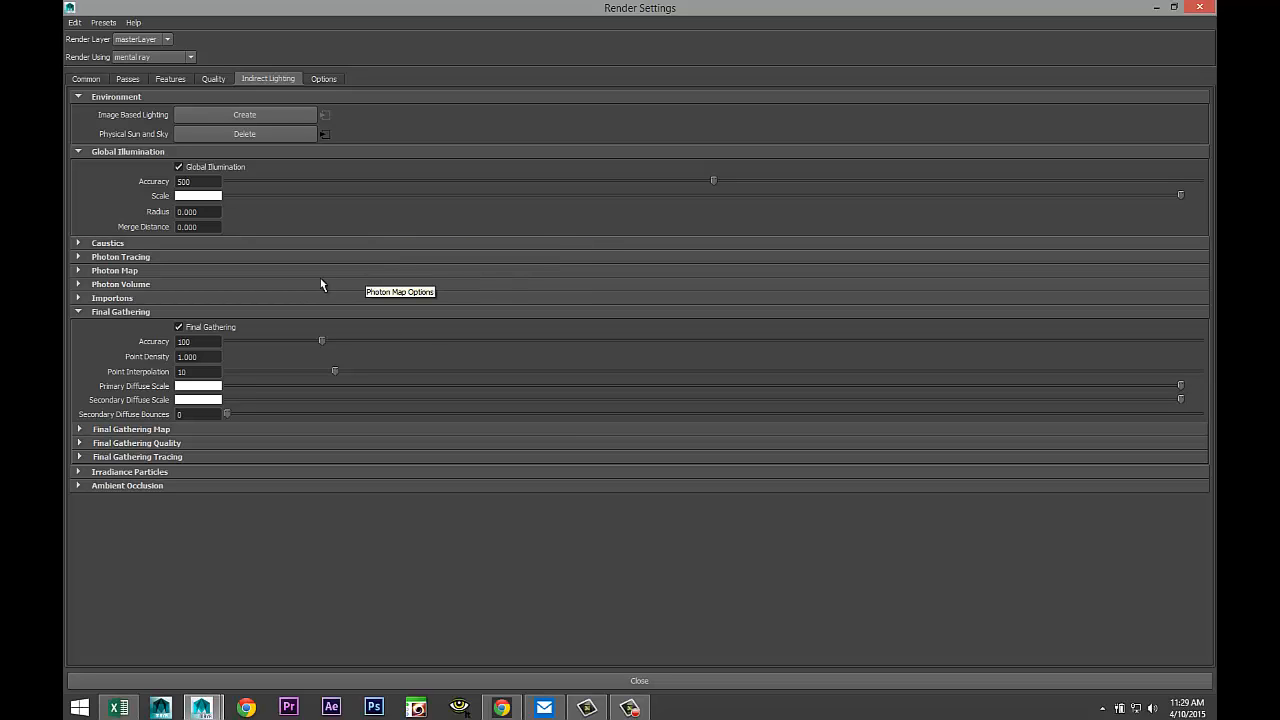
# Step: Raise the unified sampling quality to 1.50 and expand the raytracing settings
pyautogui.click(216, 79)
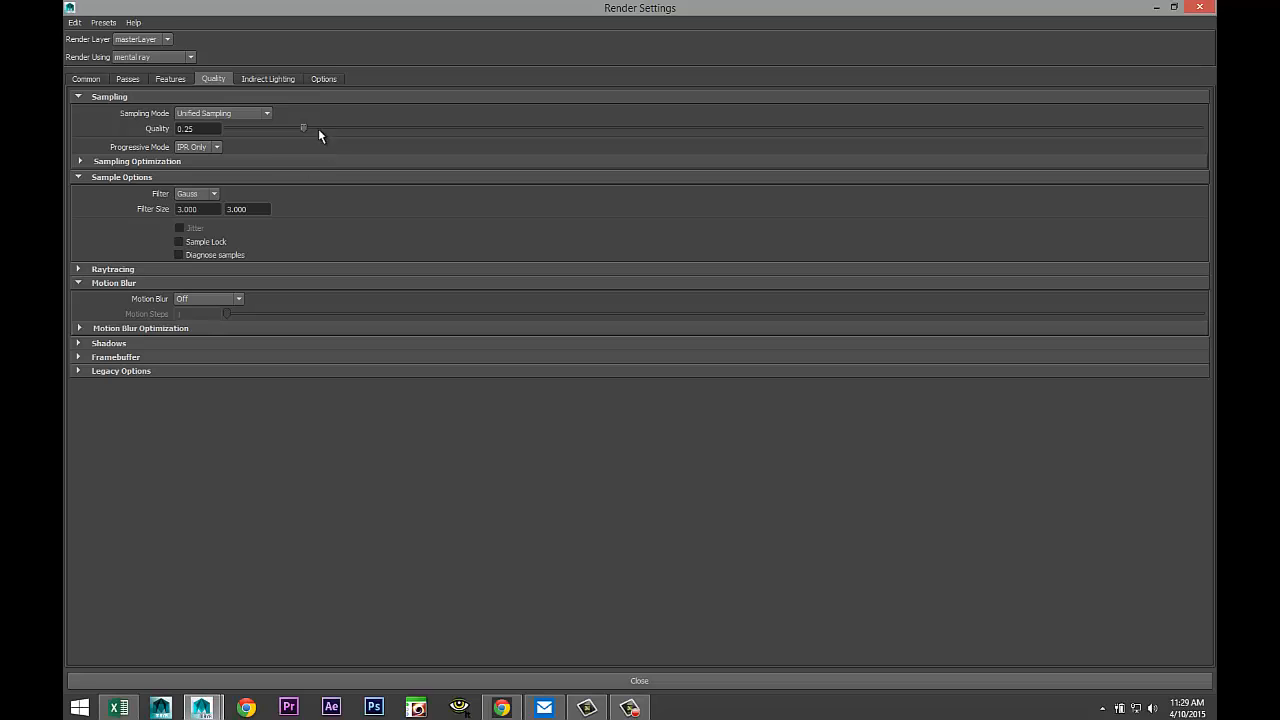
pyautogui.moveTo(303, 128); pyautogui.dragTo(879, 131)
pyautogui.click(77, 270)
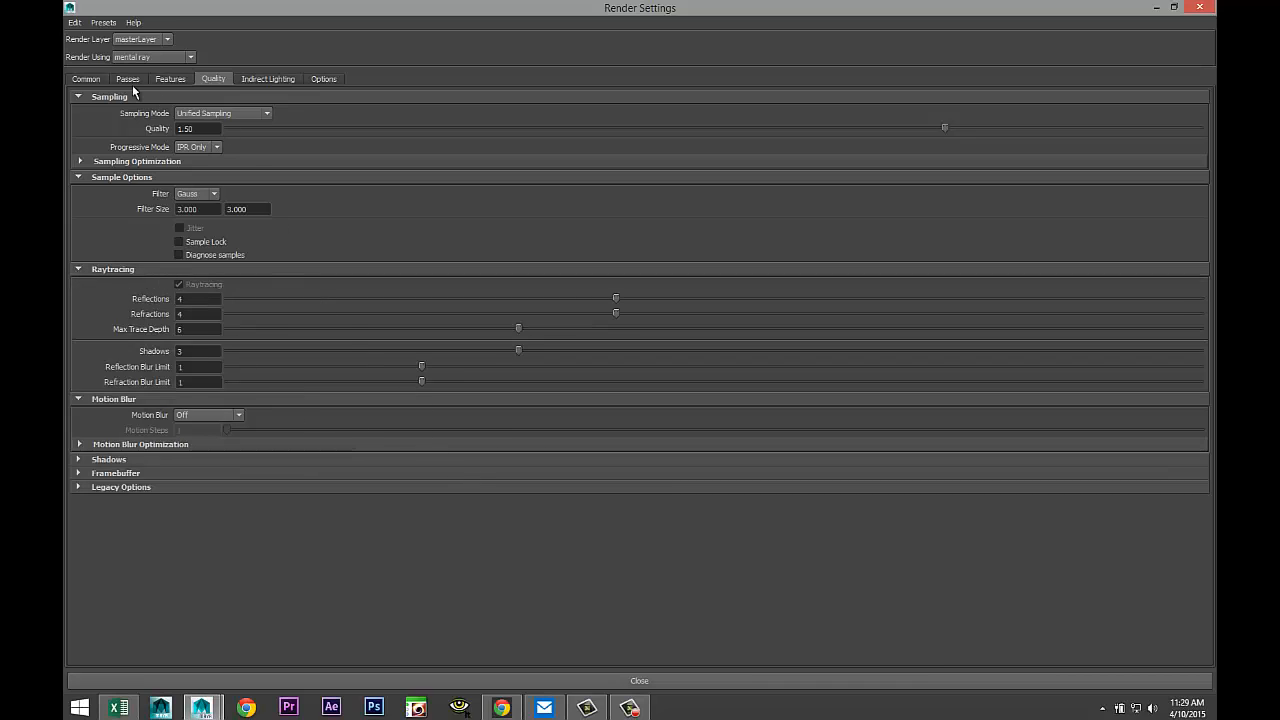
# Step: Set the render image size to the HD 1080 preset and minimize the render settings
pyautogui.click(86, 79)
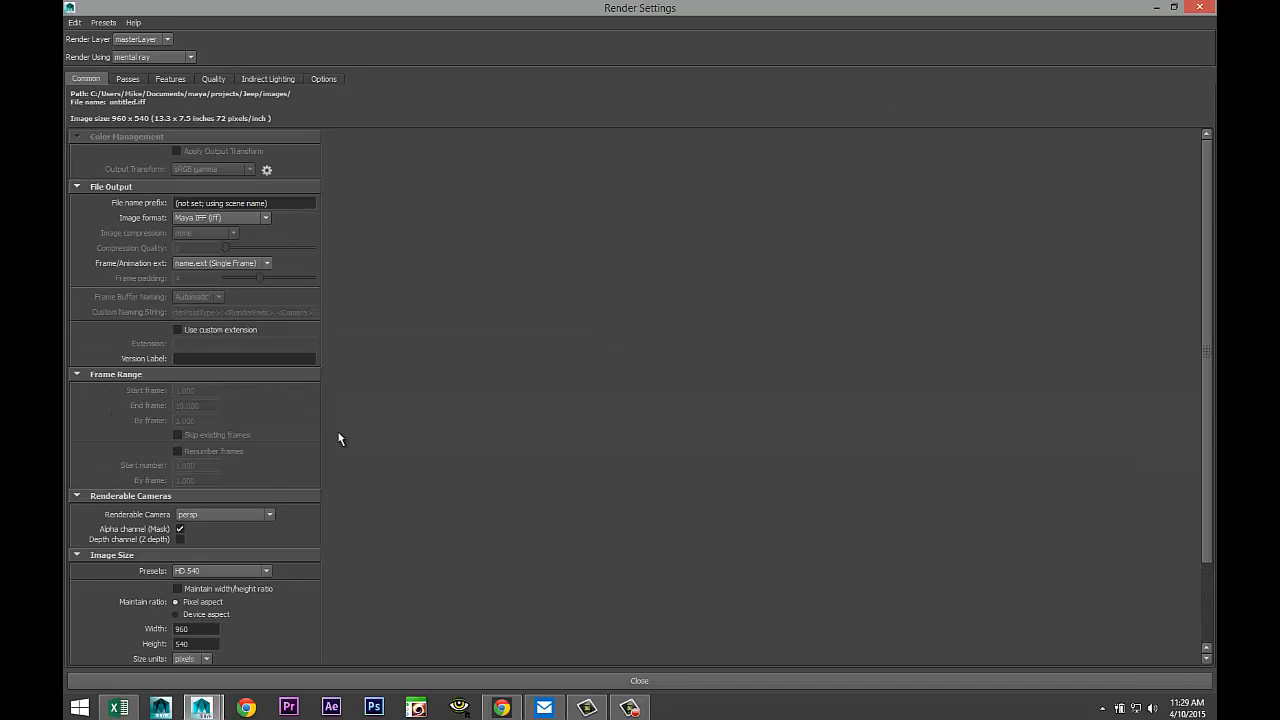
pyautogui.scroll(-3, 338, 438)
pyautogui.click(266, 471)
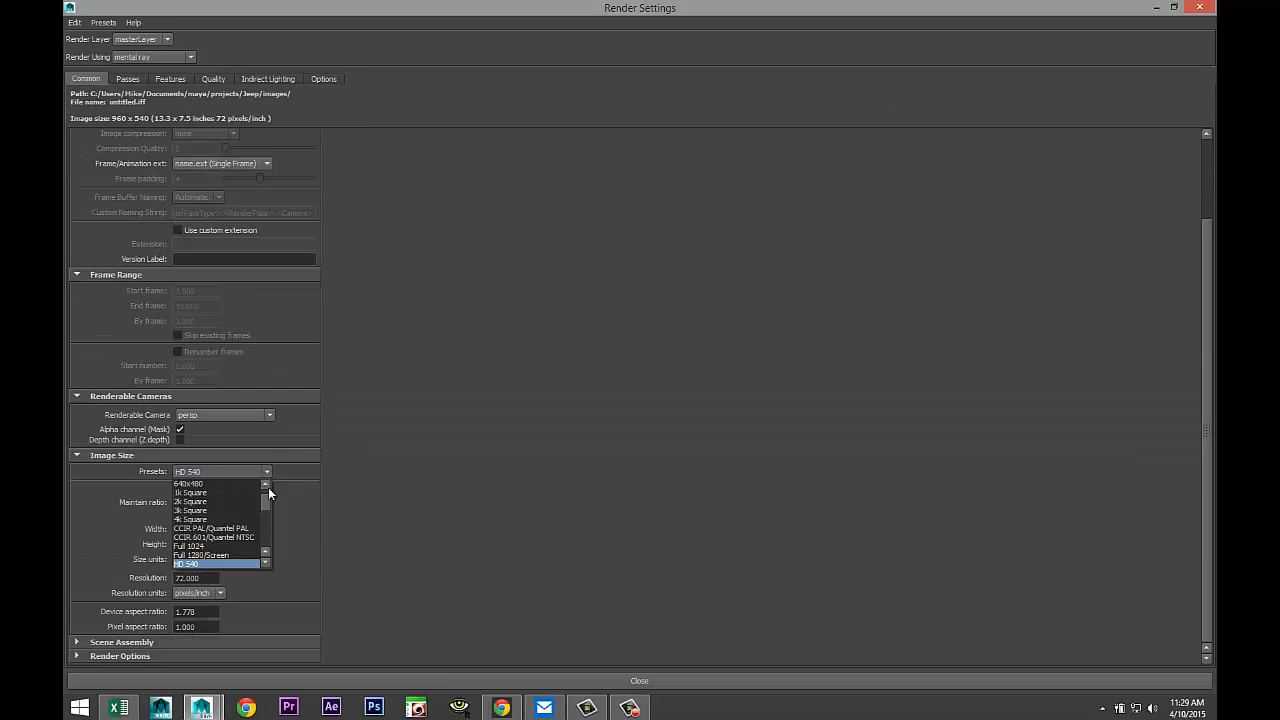
pyautogui.scroll(-2, 266, 560)
pyautogui.click(254, 564)
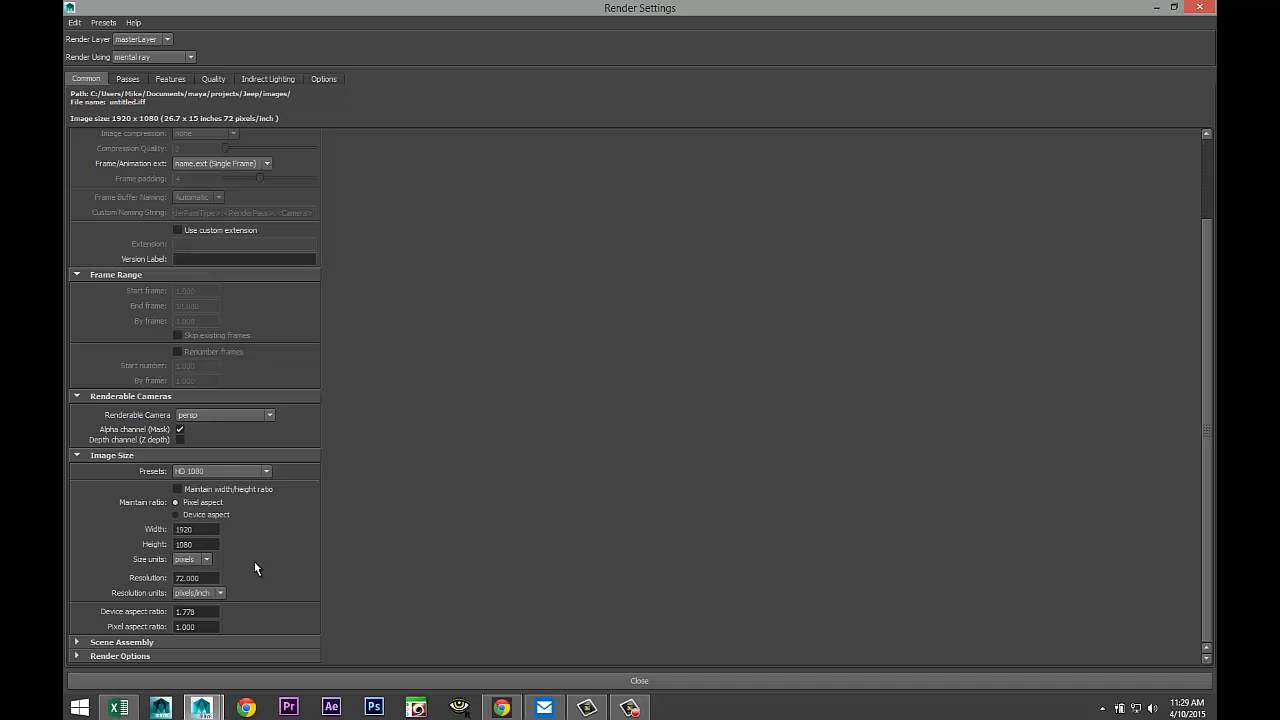
pyautogui.click(1156, 7)
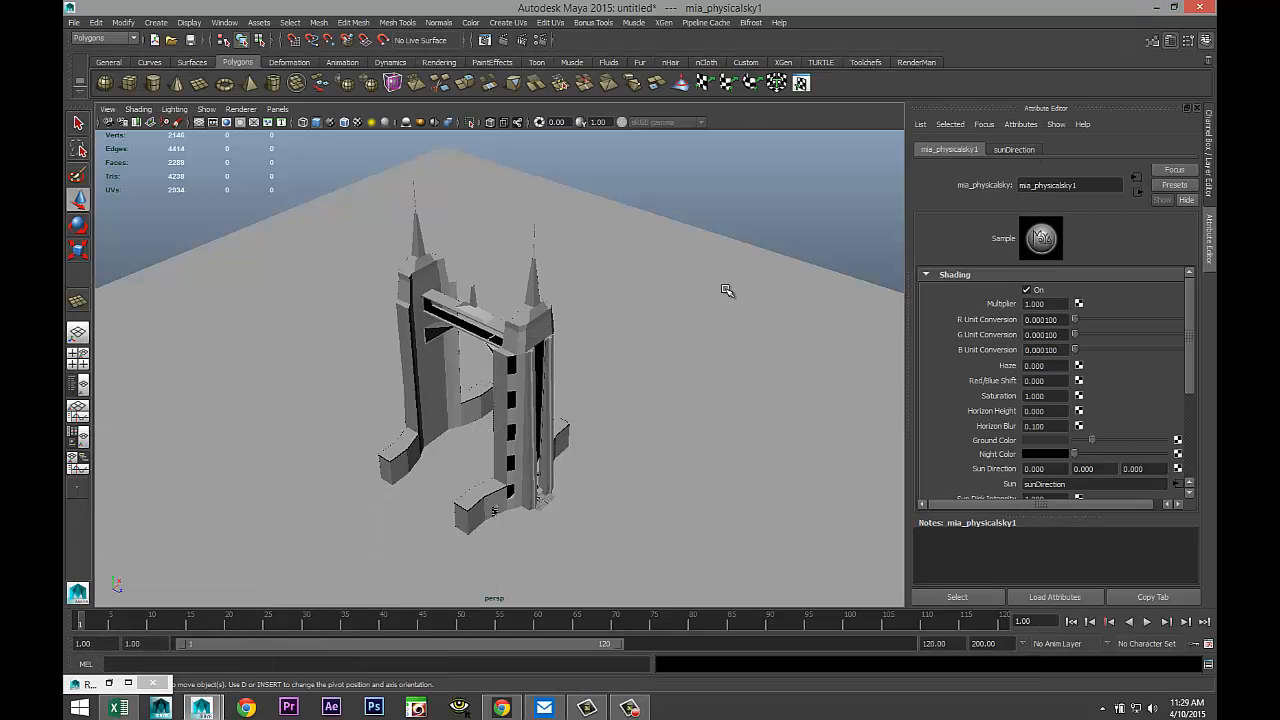
# Step: Select the sunDirection light in the Outliner and minimize the Outliner
pyautogui.click(224, 22)
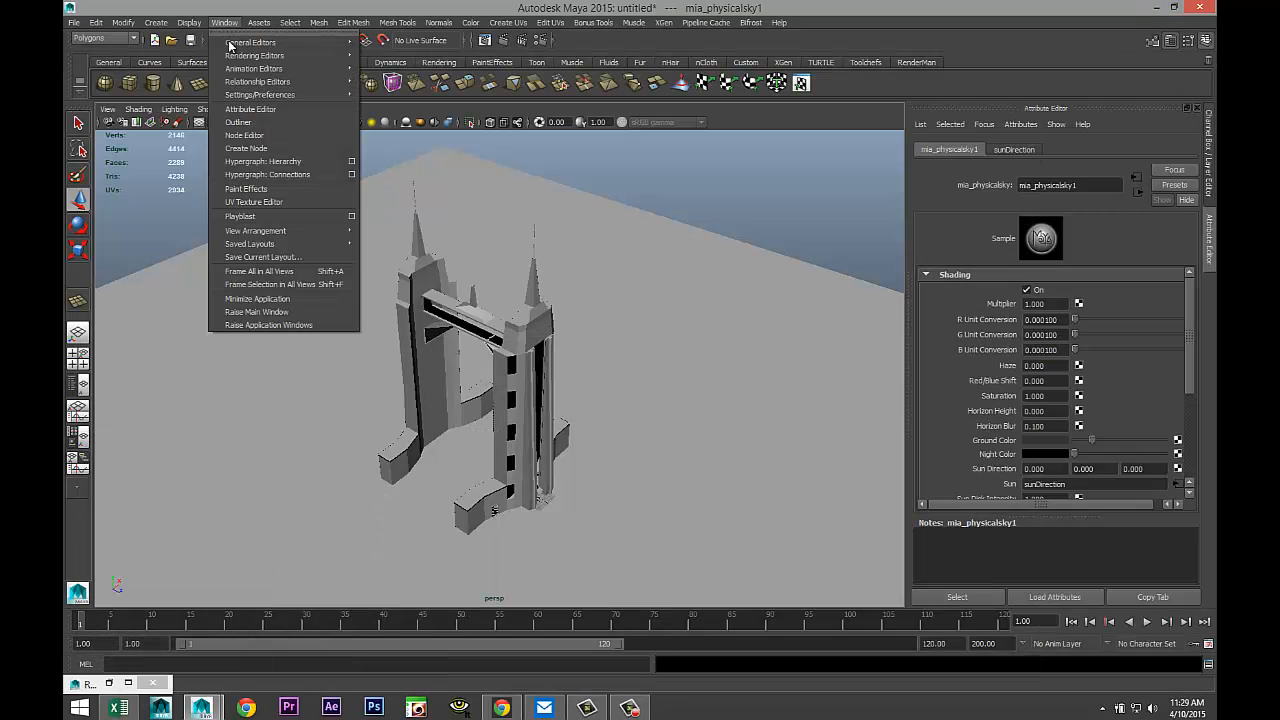
pyautogui.click(240, 122)
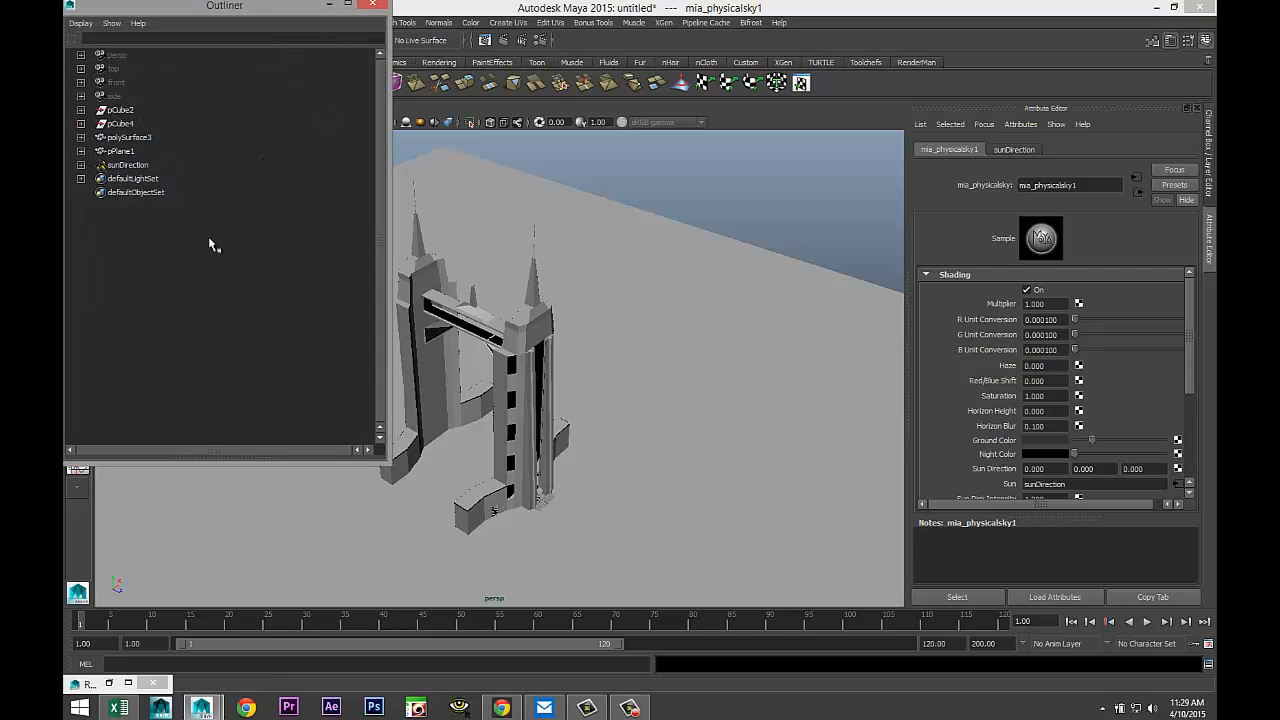
pyautogui.click(127, 166)
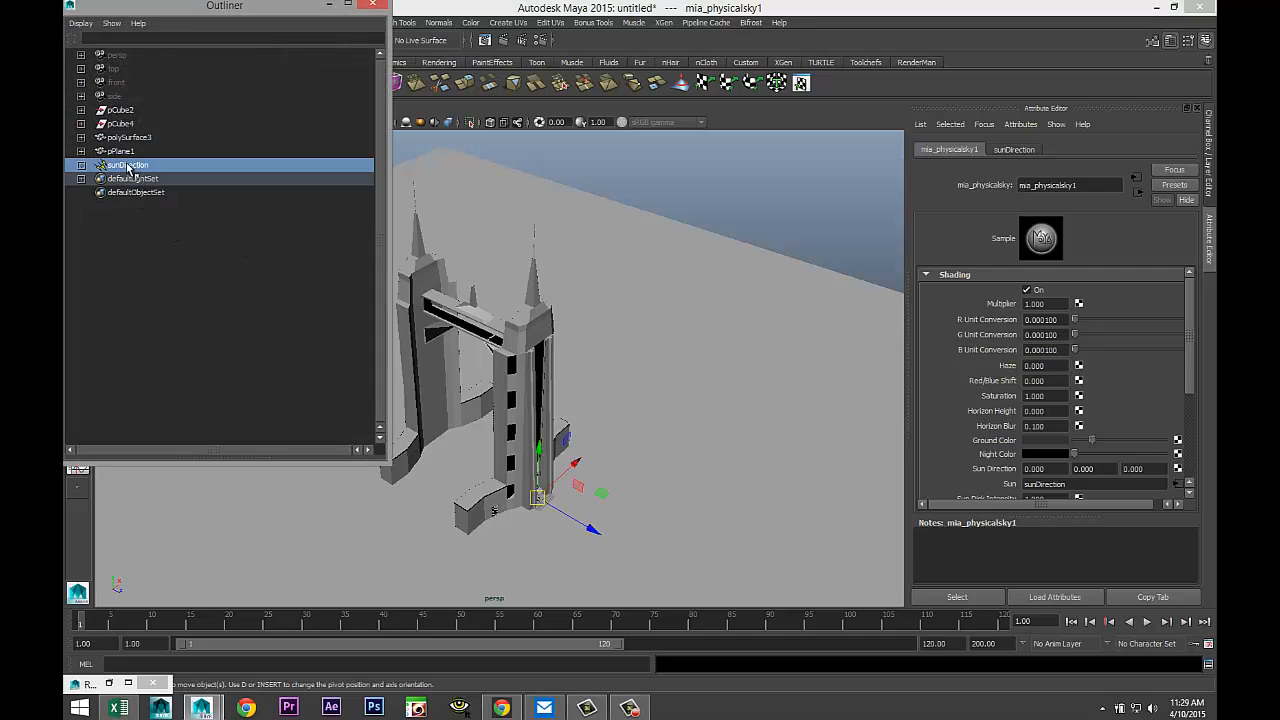
pyautogui.click(328, 8)
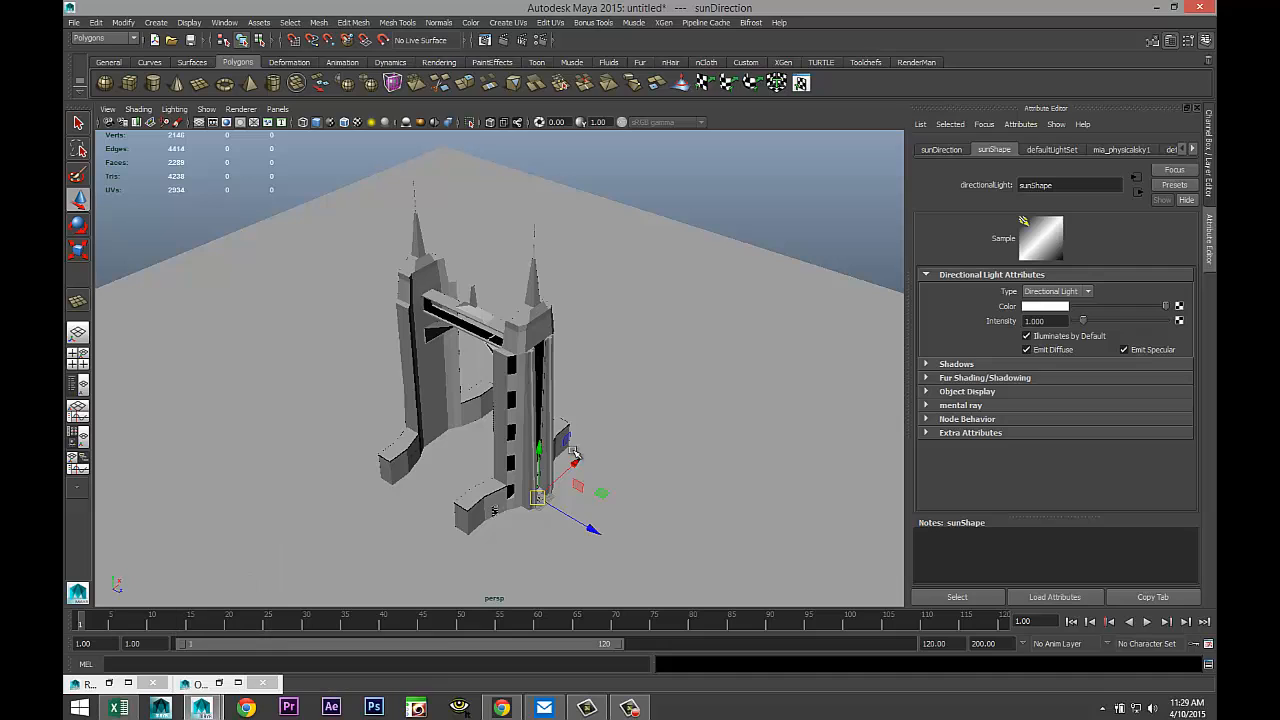
# Step: Move the sunDirection light up and away from the towers, preview with scene lighting, and rotate it to light the towers' front
pyautogui.moveTo(541, 452); pyautogui.dragTo(547, 181)
pyautogui.moveTo(596, 277); pyautogui.dragTo(700, 353)
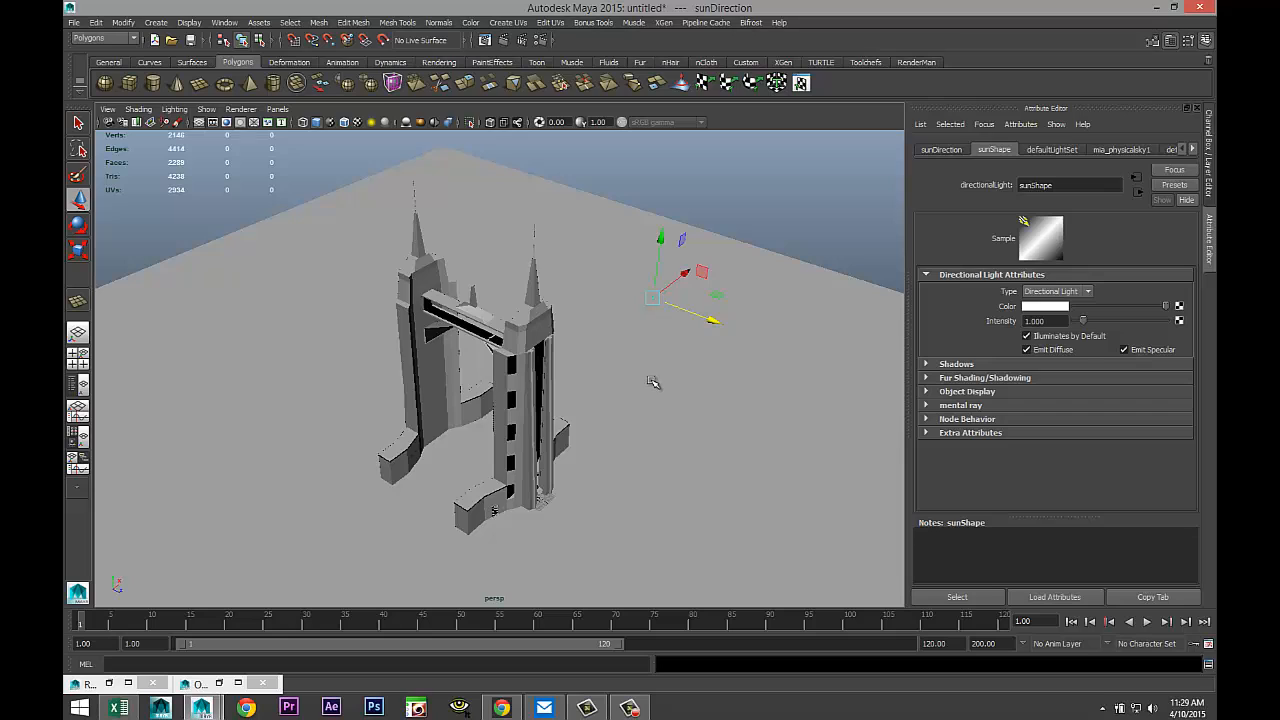
pyautogui.press('7')
pyautogui.moveTo(715, 323); pyautogui.dragTo(686, 380)
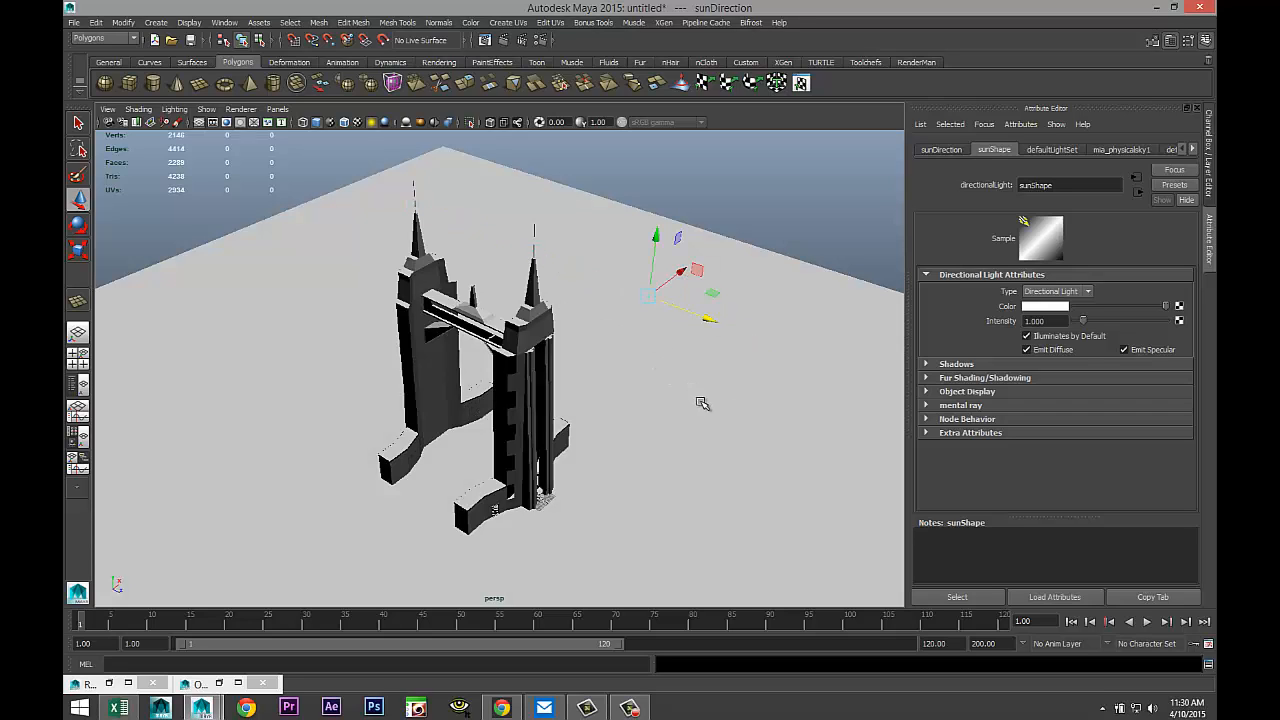
pyautogui.press('e')
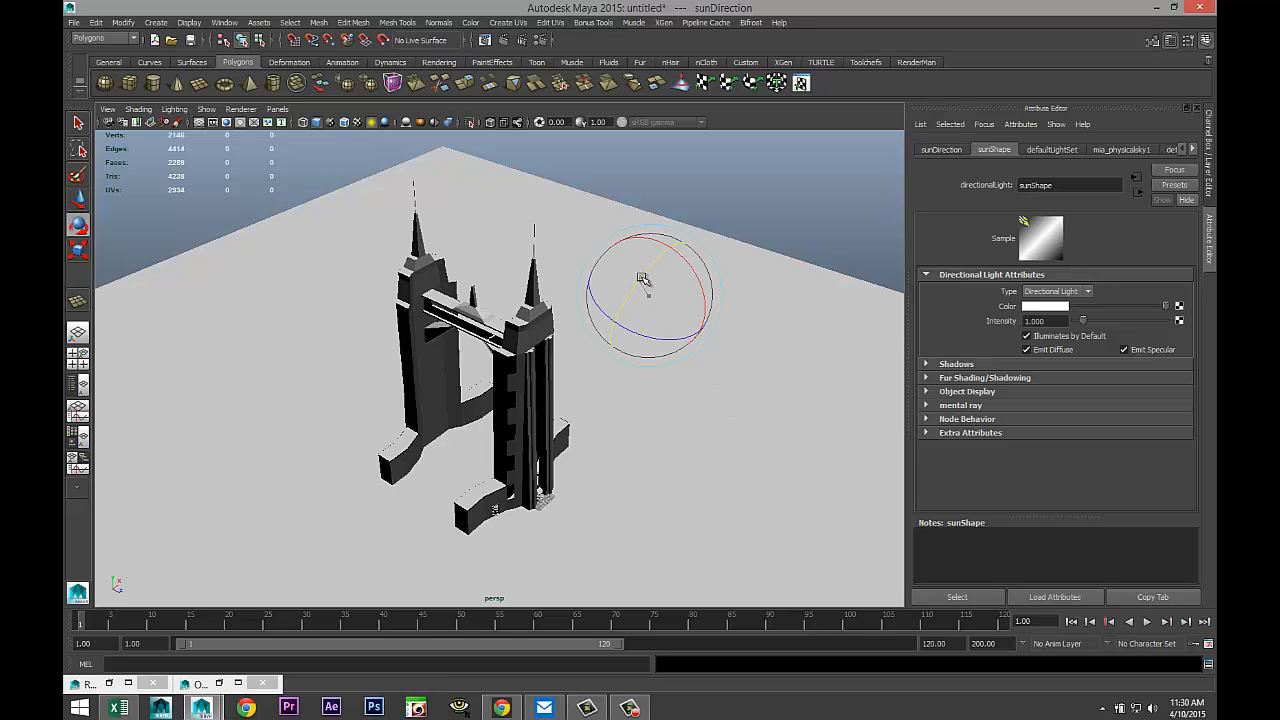
pyautogui.moveTo(646, 280)
pyautogui.mouseDown()
pyautogui.moveTo(678, 249)
pyautogui.moveTo(651, 294)
pyautogui.moveTo(666, 289)
pyautogui.moveTo(661, 308)
pyautogui.moveTo(689, 277)
pyautogui.moveTo(704, 313)
pyautogui.moveTo(688, 332)
pyautogui.mouseUp()
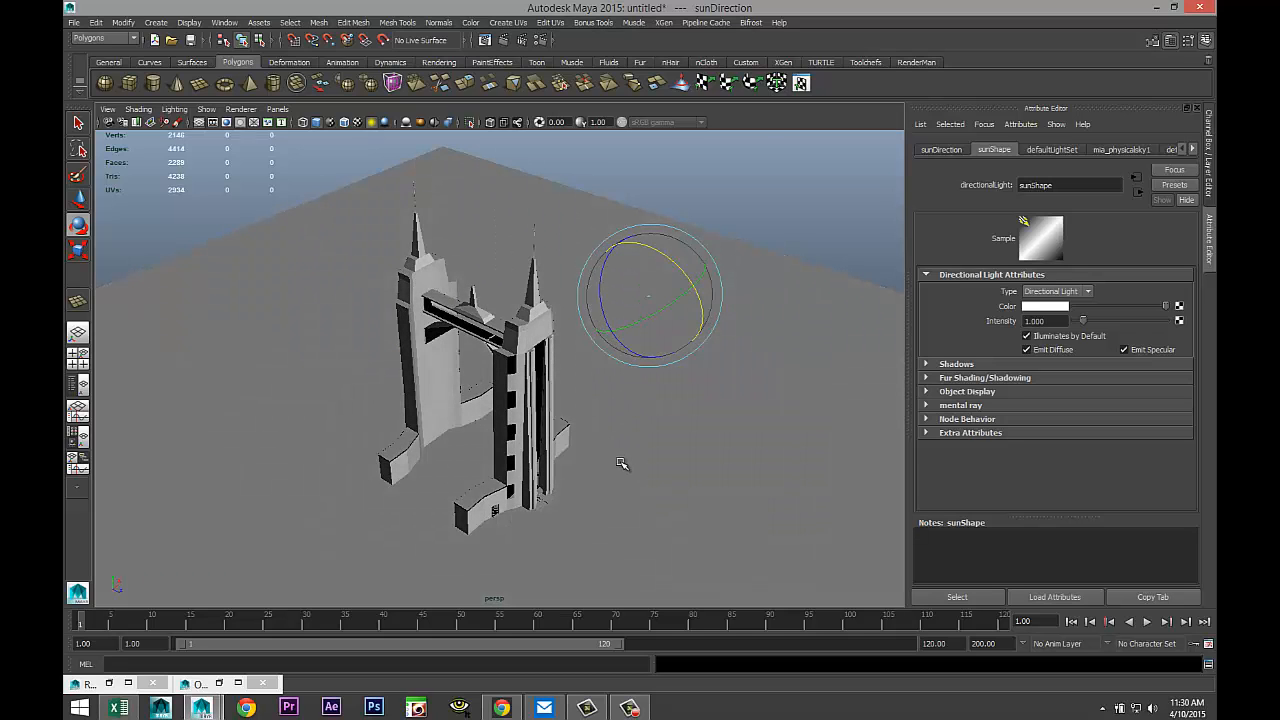
# Step: Select the ground plane for scaling and display the 1920 x 1080 resolution gate around the towers
pyautogui.scroll(5, 623, 463)
pyautogui.keyDown('alt'); pyautogui.moveTo(623, 463); pyautogui.dragTo(654, 503); pyautogui.keyUp('alt')
pyautogui.scroll(-3, 674, 478)
pyautogui.scroll(5, 660, 439)
pyautogui.scroll(2, 652, 445)
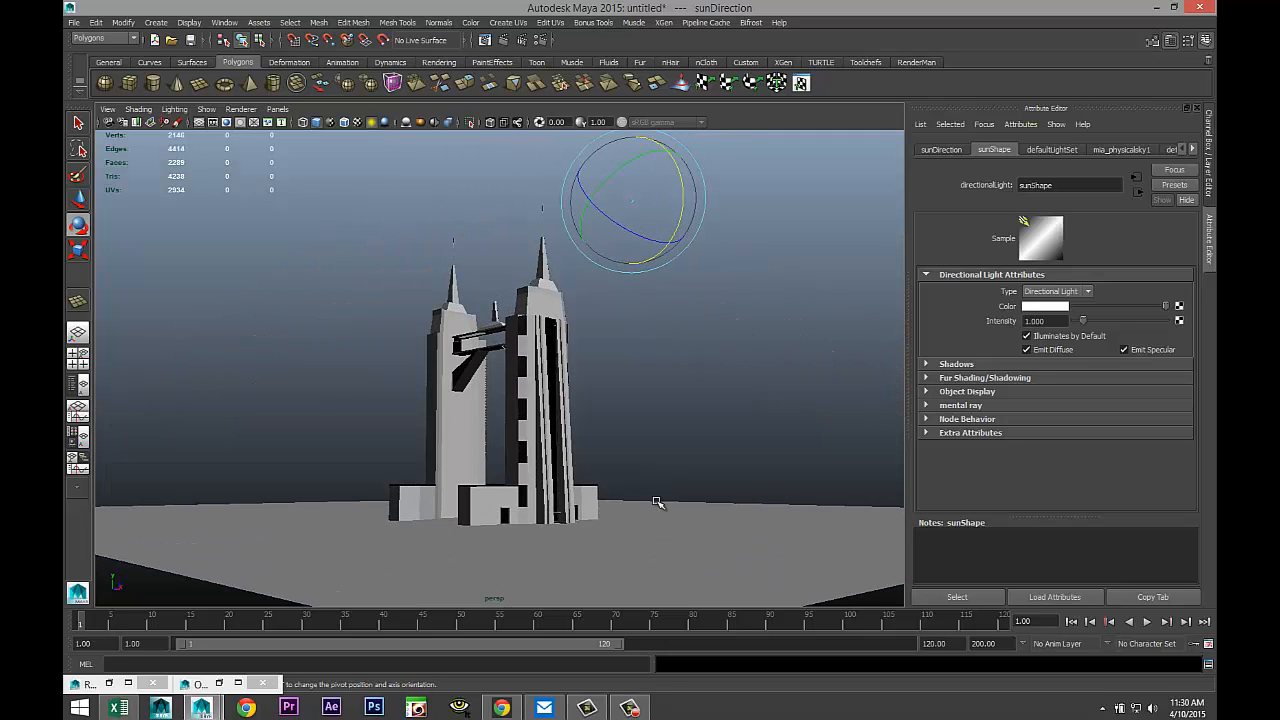
pyautogui.click(707, 572)
pyautogui.press('r')
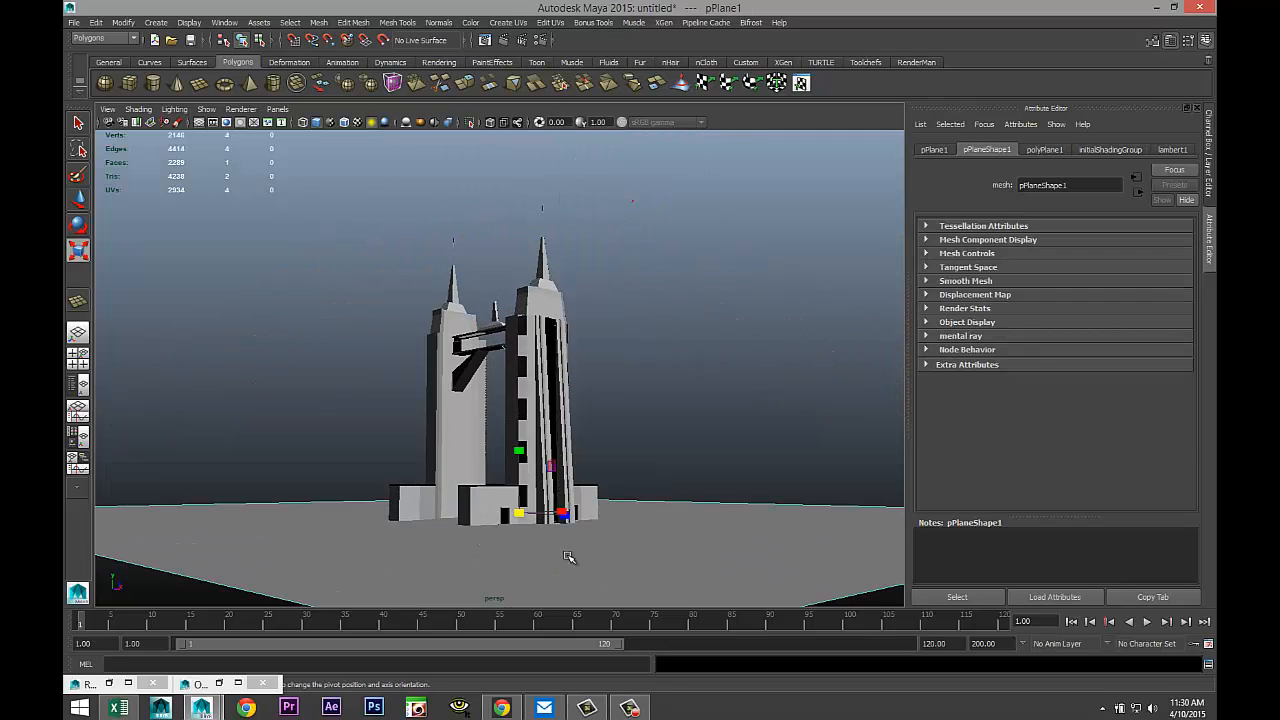
pyautogui.keyDown('alt'); pyautogui.moveTo(635, 539); pyautogui.dragTo(548, 488); pyautogui.keyUp('alt')
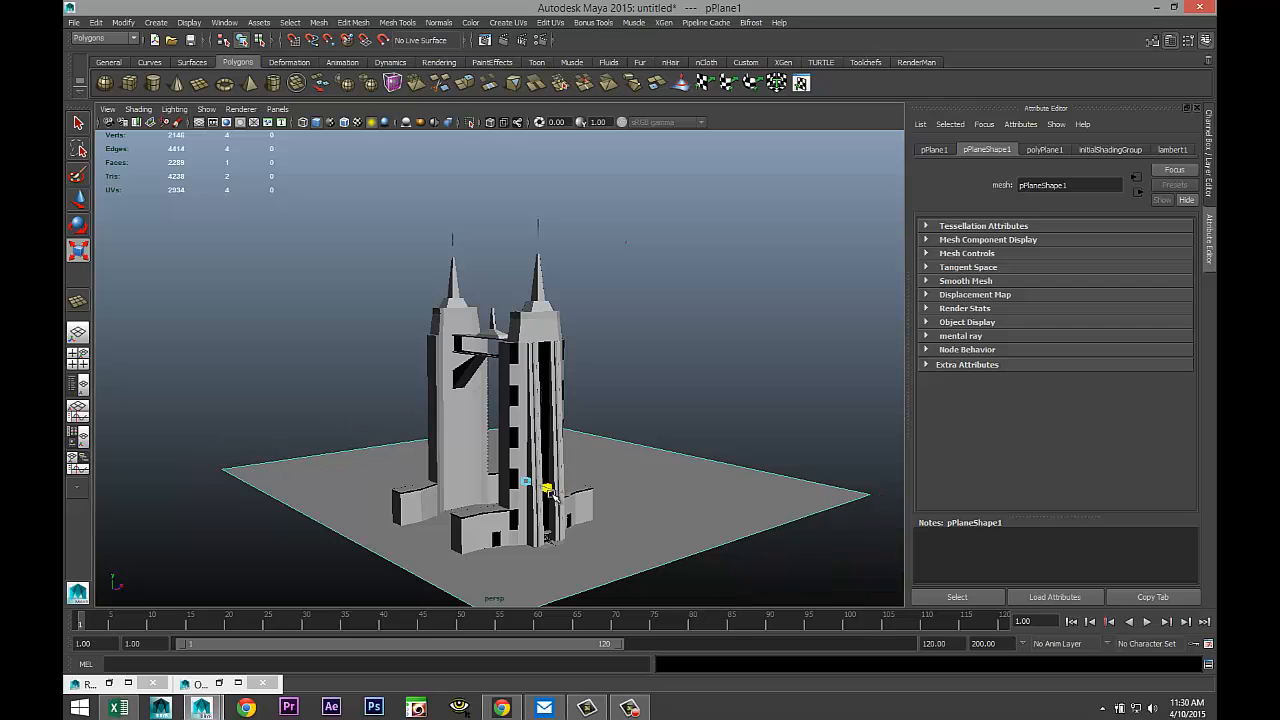
pyautogui.scroll(3, 585, 532)
pyautogui.keyDown('alt'); pyautogui.moveTo(589, 548); pyautogui.dragTo(591, 529); pyautogui.keyUp('alt')
pyautogui.scroll(2, 592, 521)
pyautogui.click(227, 123)
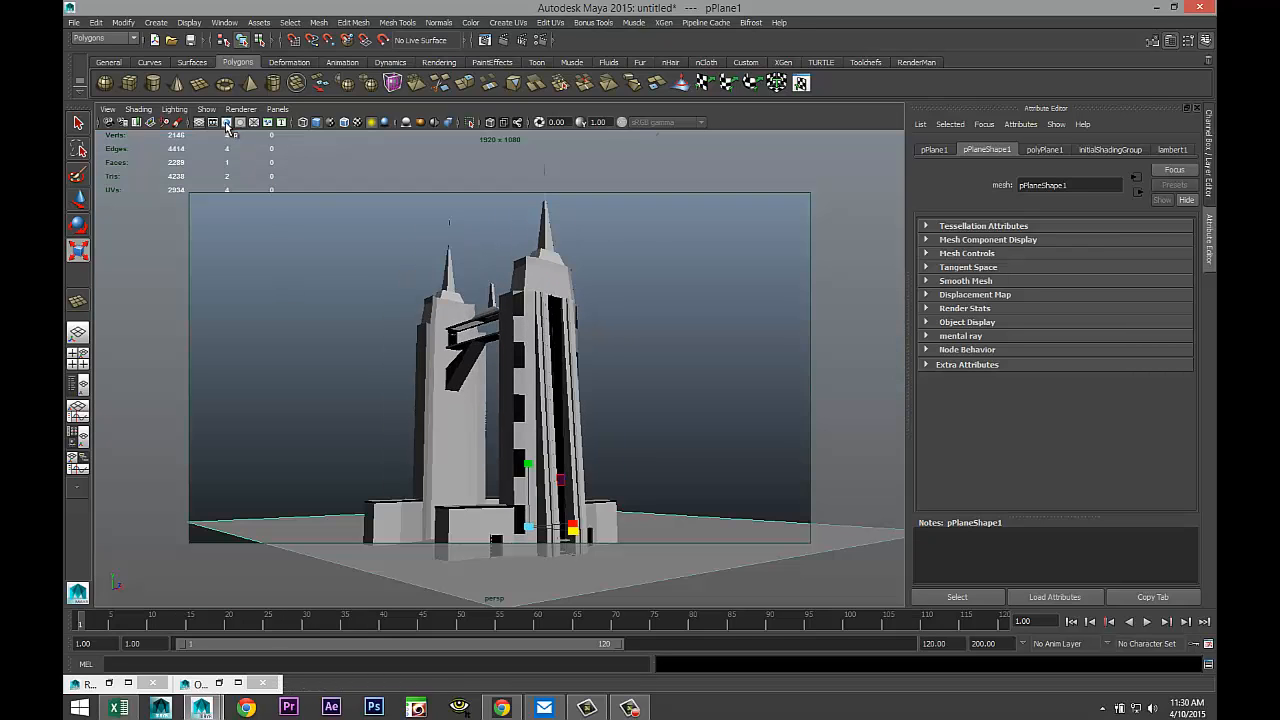
# Step: Enlarge the ground plane along its two horizontal axes until it fills the camera frame, and render the current view
pyautogui.keyDown('alt'); pyautogui.moveTo(590, 387); pyautogui.dragTo(626, 443); pyautogui.keyUp('alt')
pyautogui.scroll(2, 595, 421)
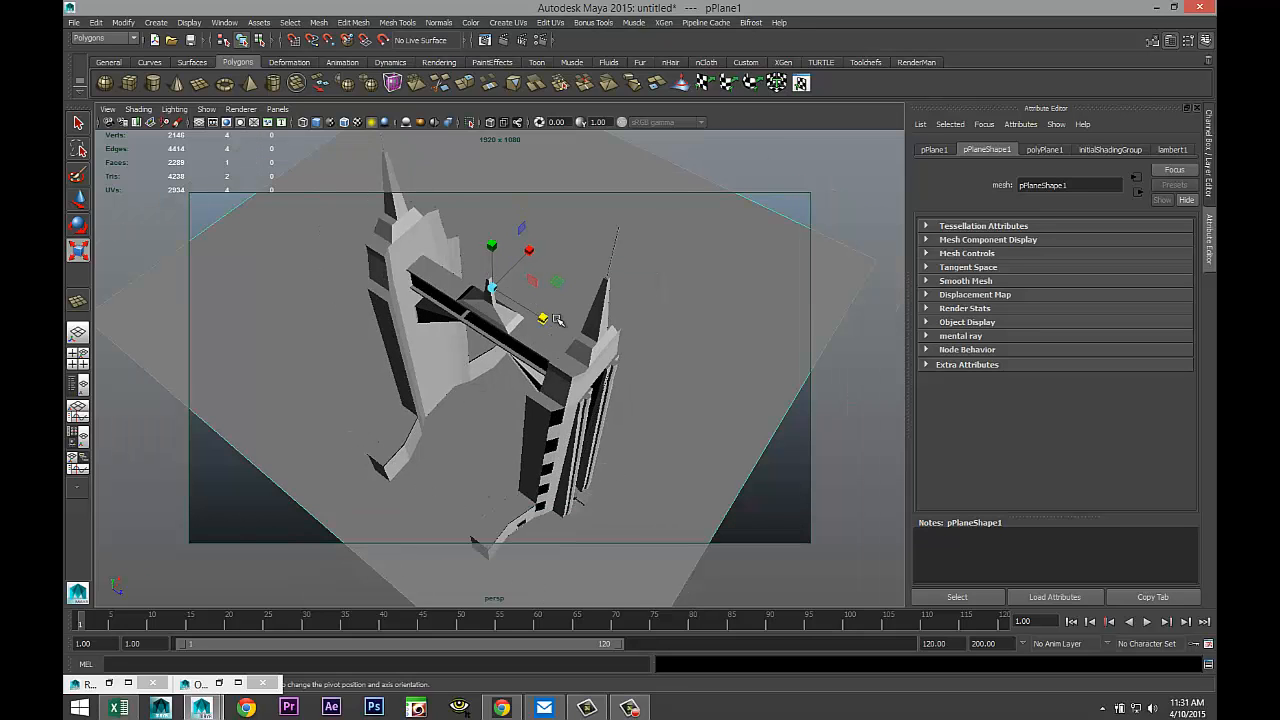
pyautogui.moveTo(530, 251); pyautogui.dragTo(645, 172)
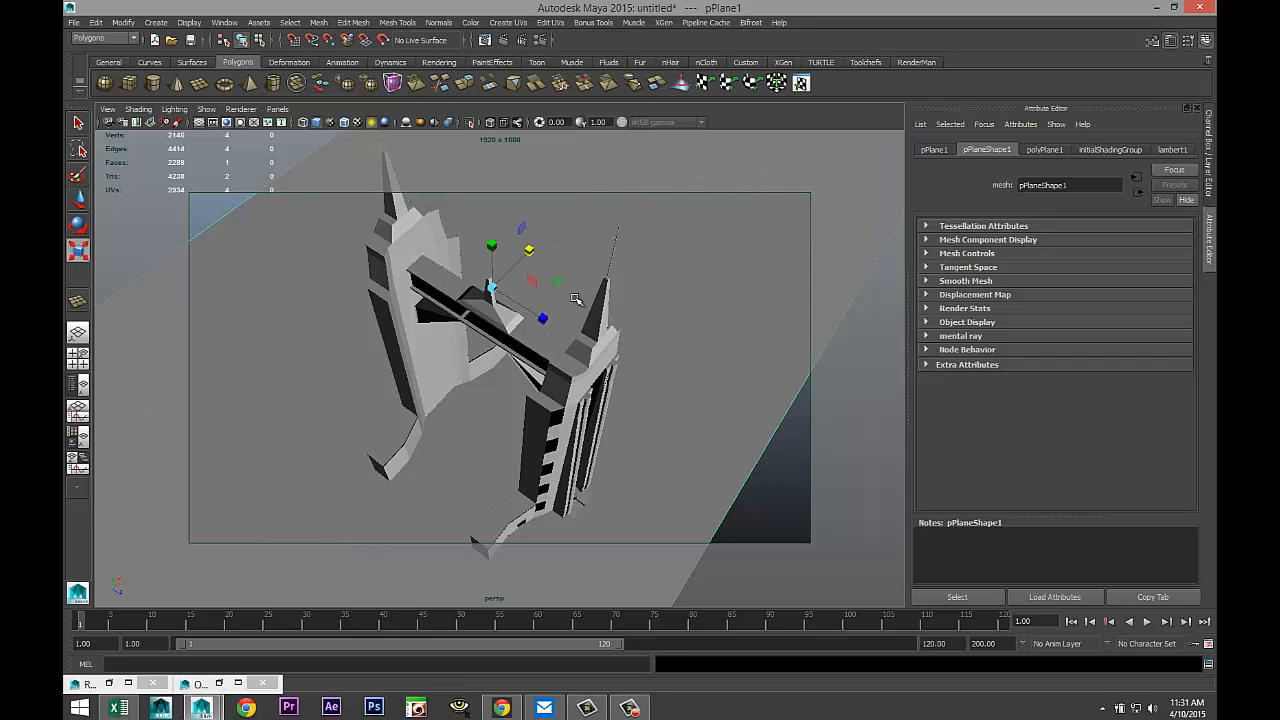
pyautogui.moveTo(542, 318); pyautogui.dragTo(612, 368)
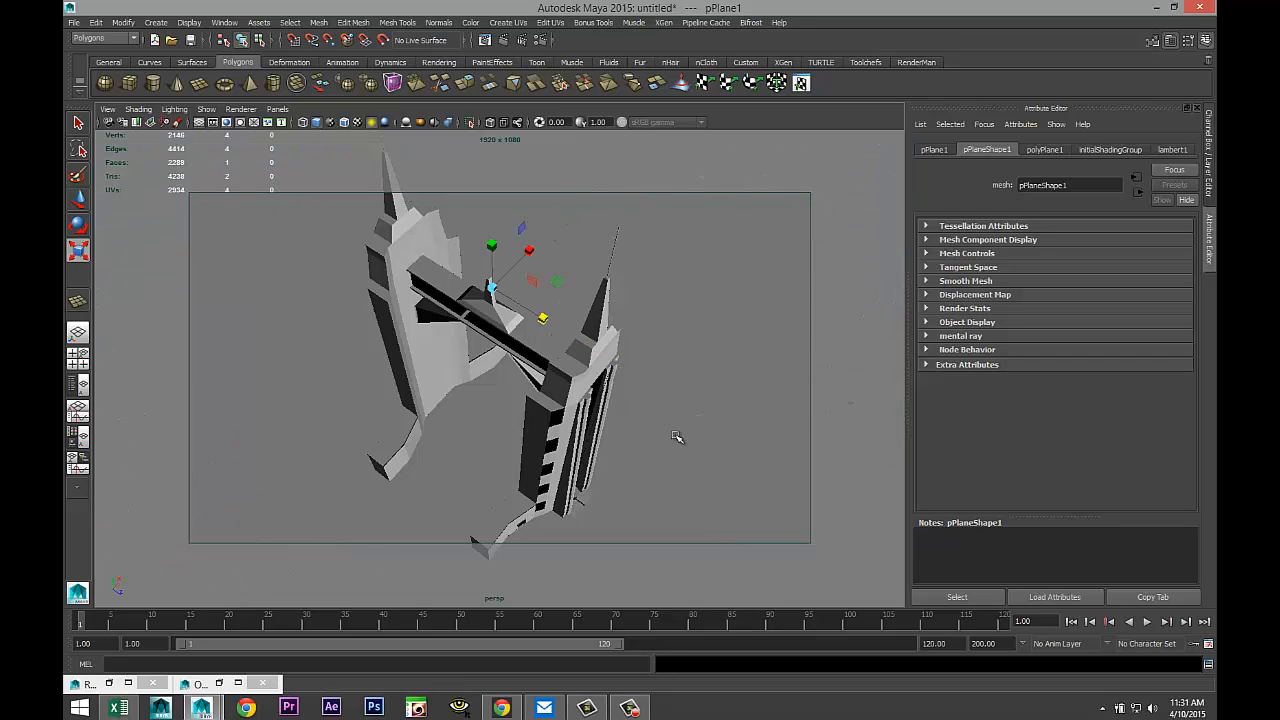
pyautogui.click(503, 42)
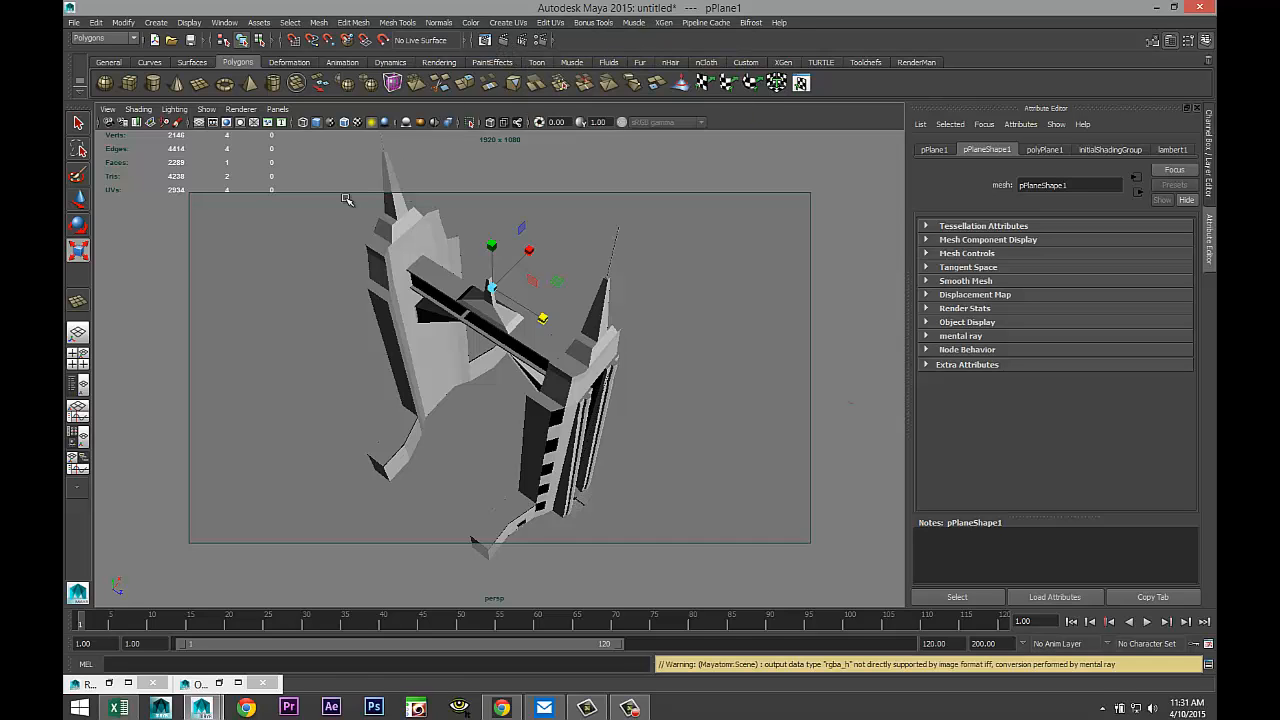
# Step: Assign a new Phong E material to the ground plane and set its color to black
pyautogui.scroll(-5, 195, 281)
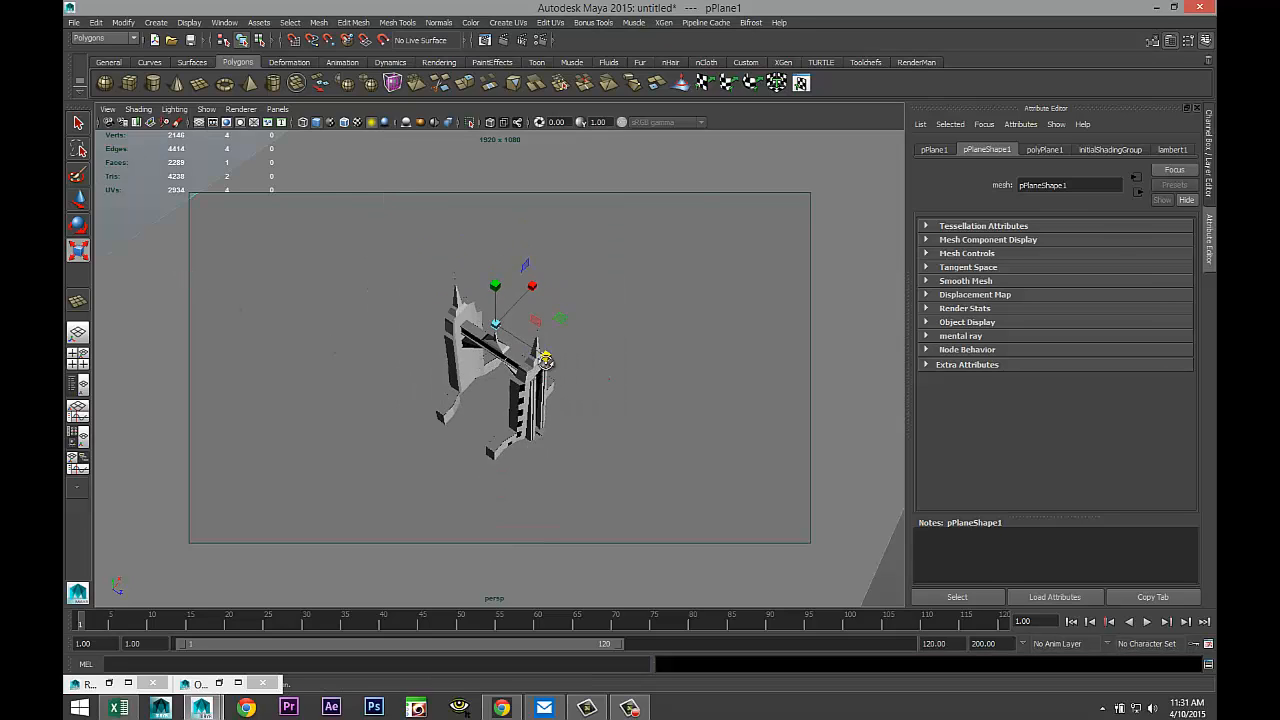
pyautogui.keyDown('alt'); pyautogui.moveTo(545, 364); pyautogui.dragTo(539, 345); pyautogui.keyUp('alt')
pyautogui.keyDown('alt'); pyautogui.moveTo(538, 345); pyautogui.dragTo(515, 270, button='middle'); pyautogui.keyUp('alt')
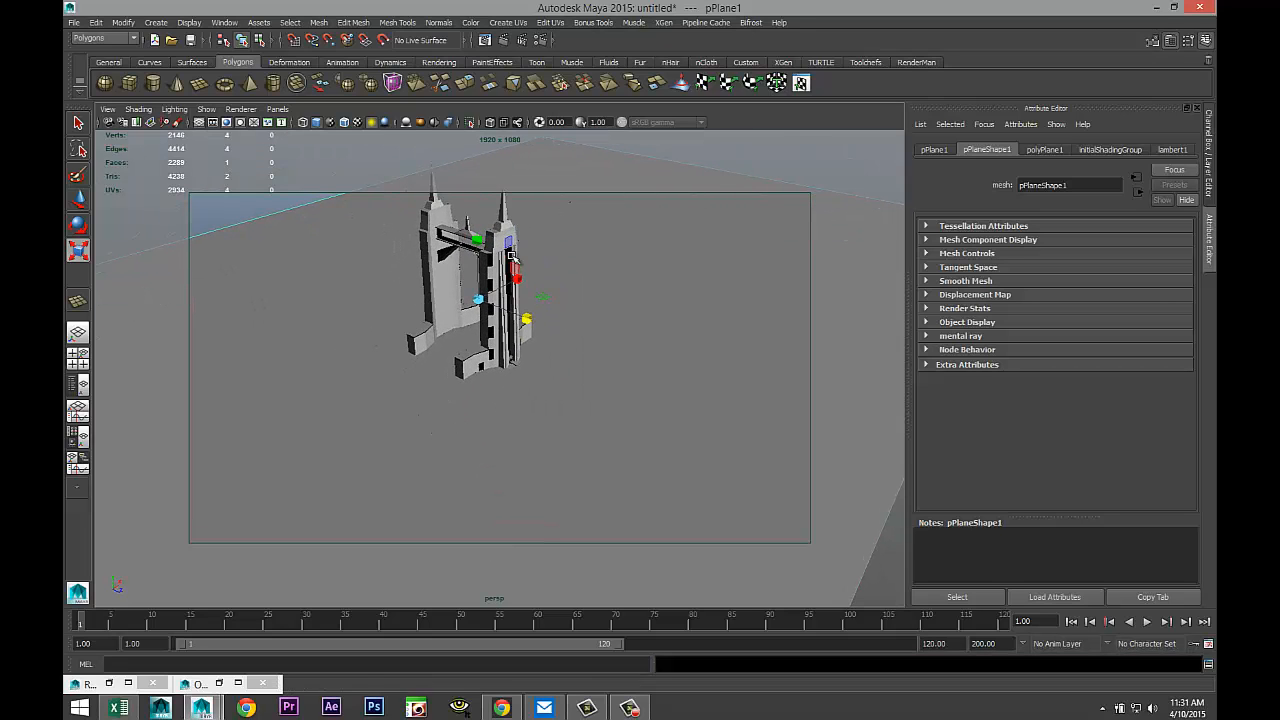
pyautogui.scroll(5, 585, 331)
pyautogui.scroll(-5, 585, 331)
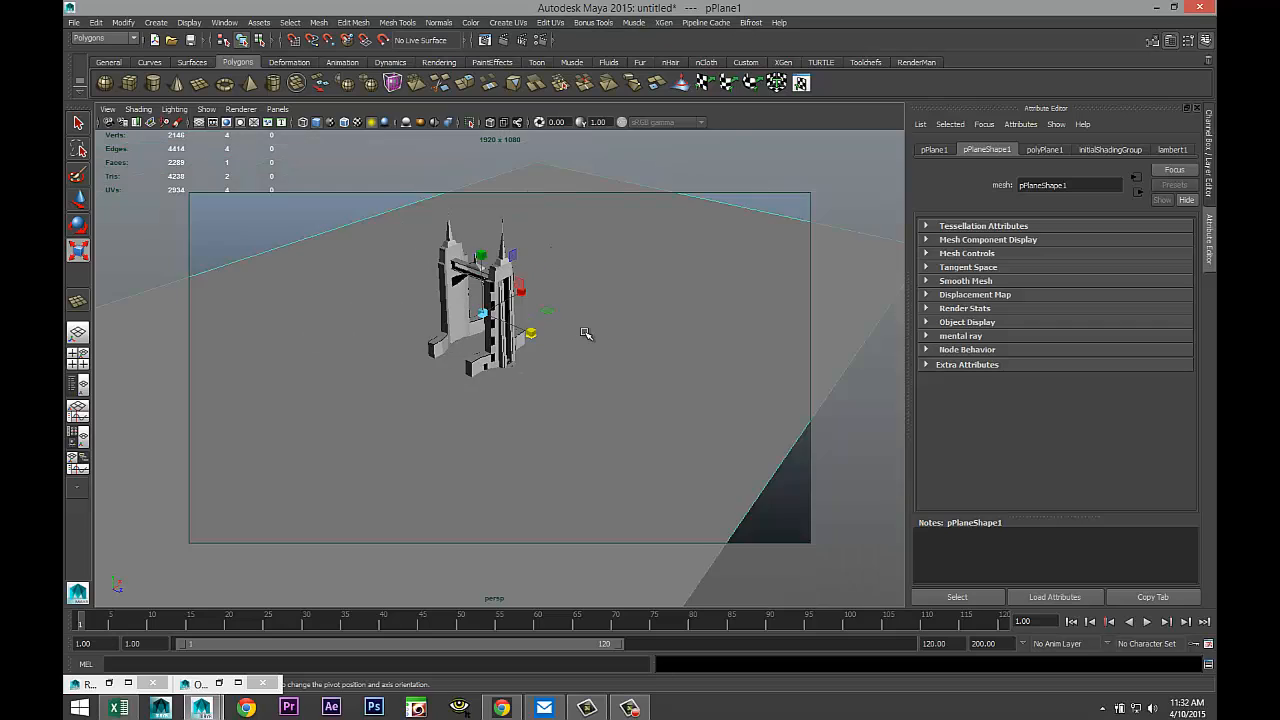
pyautogui.scroll(3, 586, 334)
pyautogui.moveTo(658, 352); pyautogui.dragTo(677, 632, button='right')
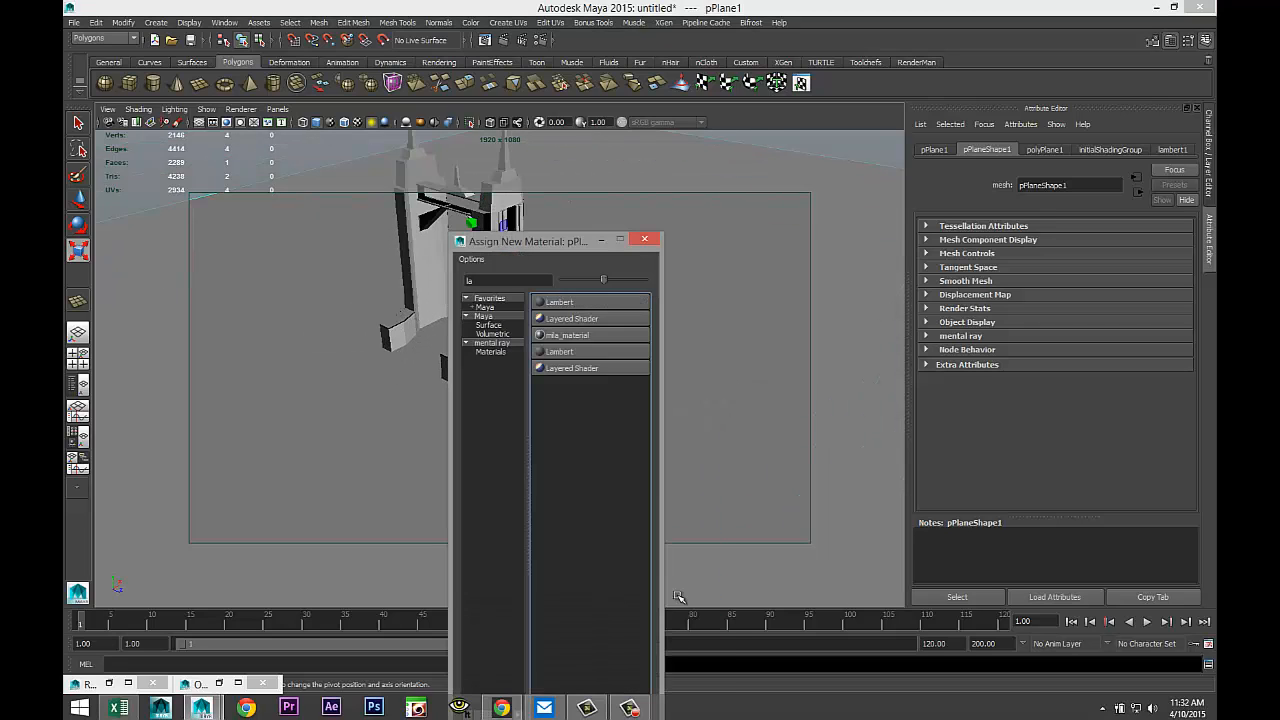
pyautogui.moveTo(514, 281); pyautogui.dragTo(436, 294)
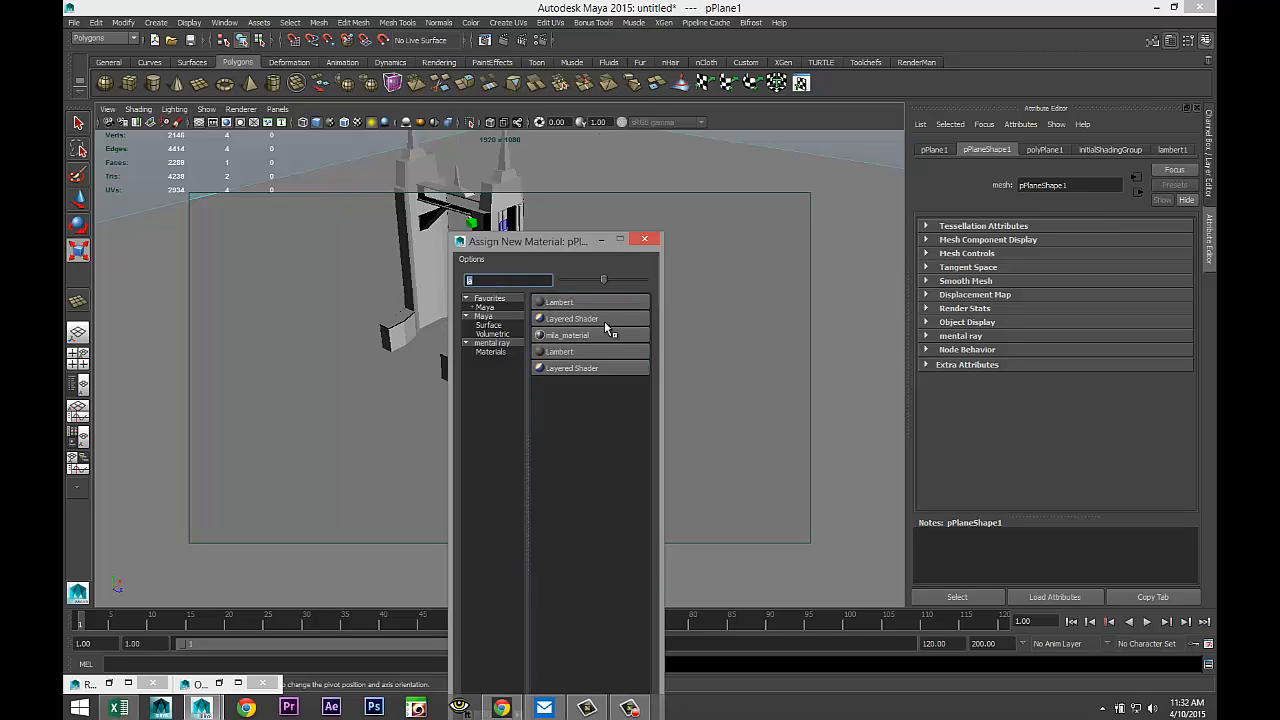
pyautogui.write('ph')
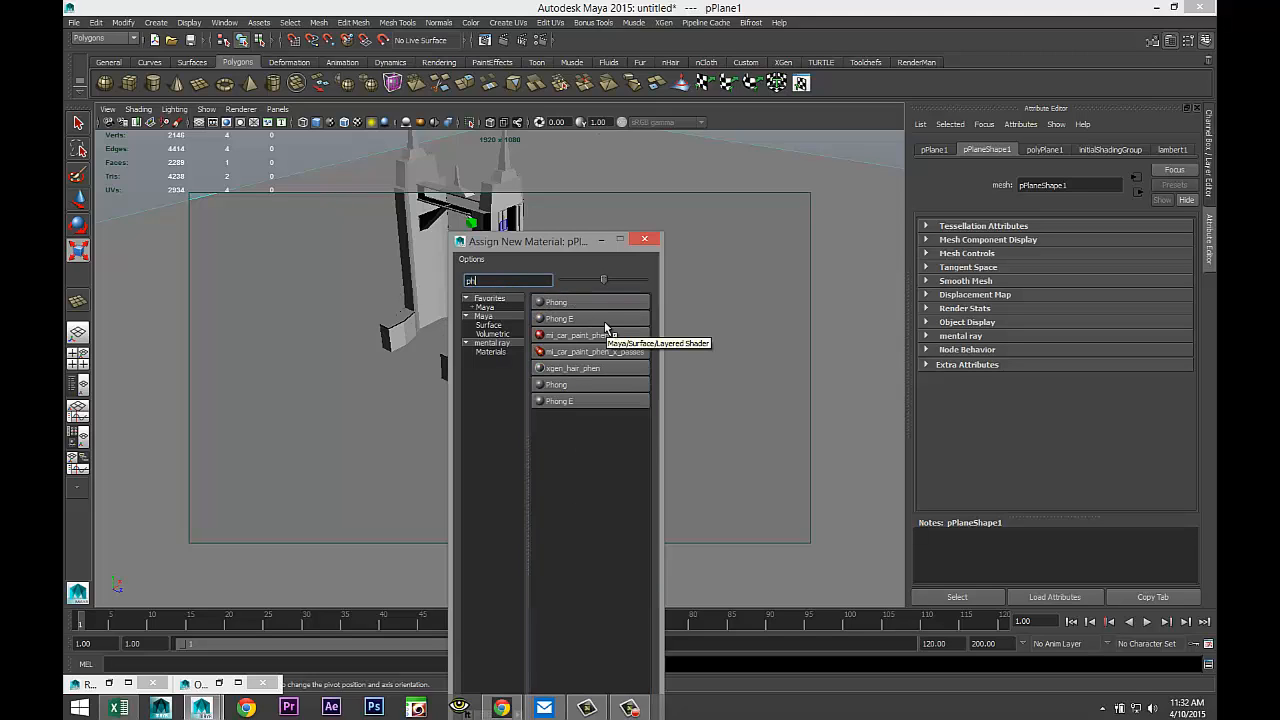
pyautogui.click(585, 320)
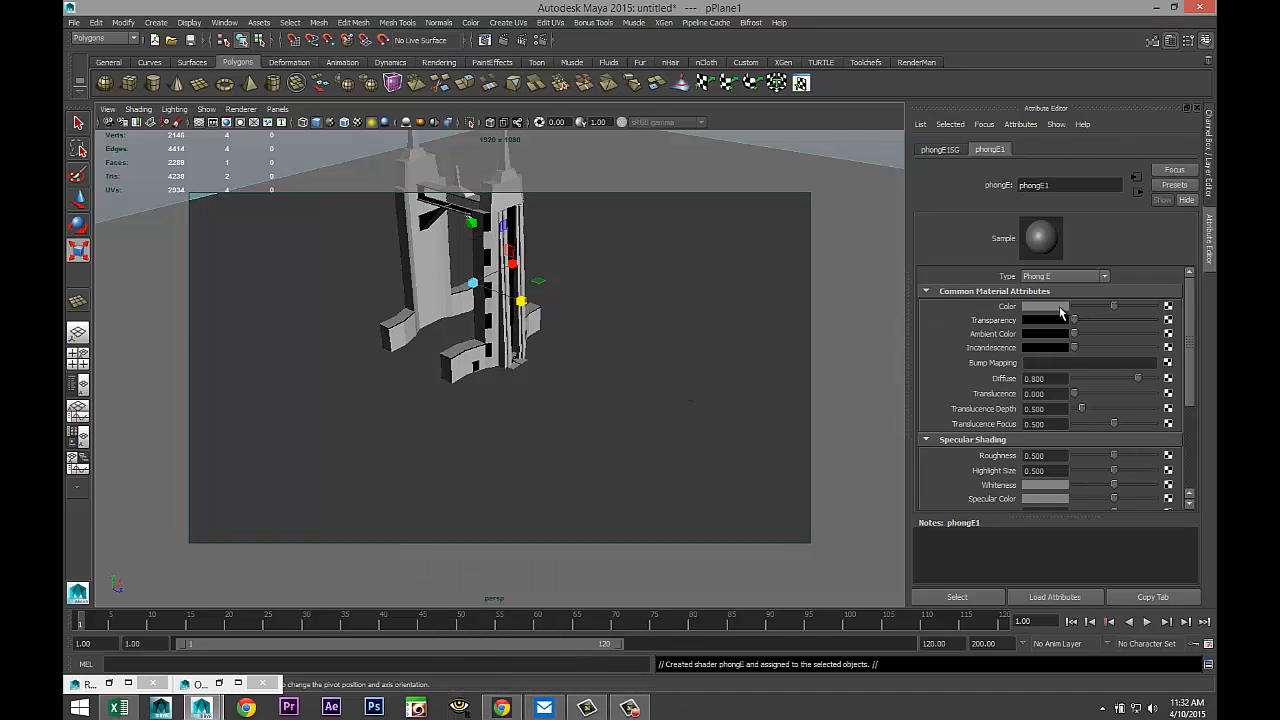
pyautogui.moveTo(1099, 308); pyautogui.dragTo(1056, 310)
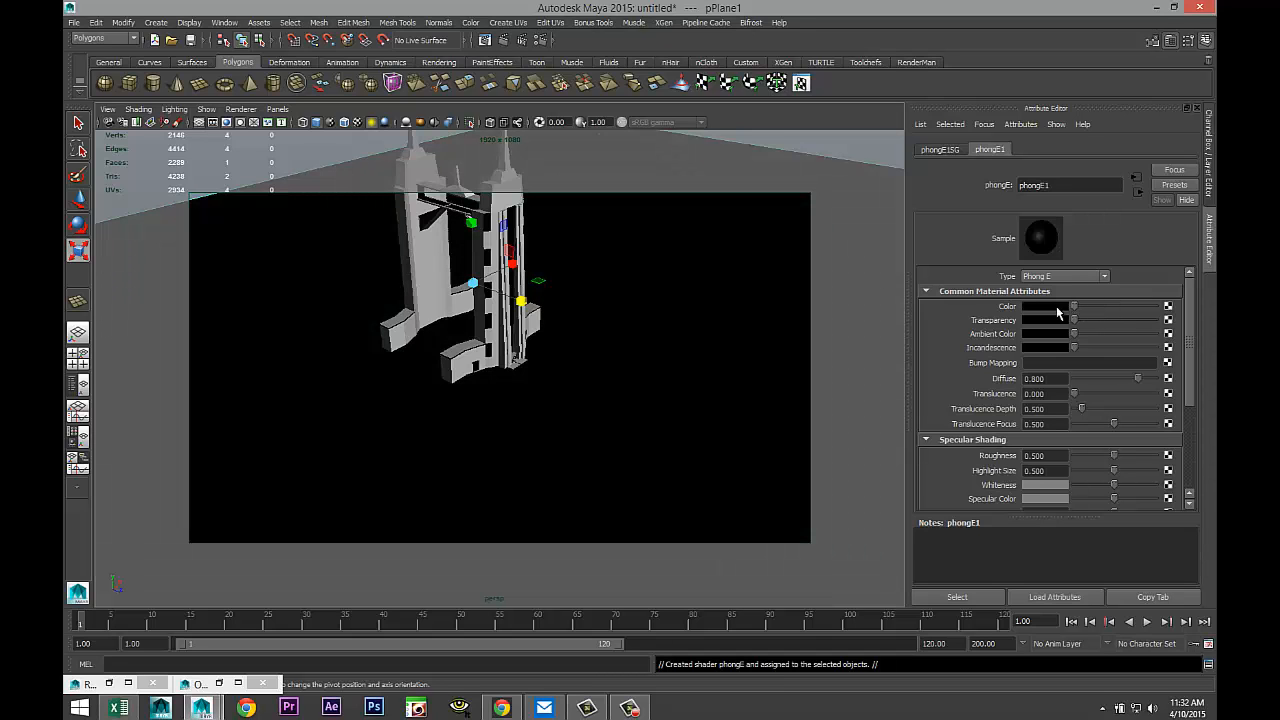
# Step: Replace the Physical Sun and Sky environment with Image Based Lighting and minimize the render settings
pyautogui.keyDown('alt'); pyautogui.moveTo(557, 291); pyautogui.dragTo(610, 395); pyautogui.keyUp('alt')
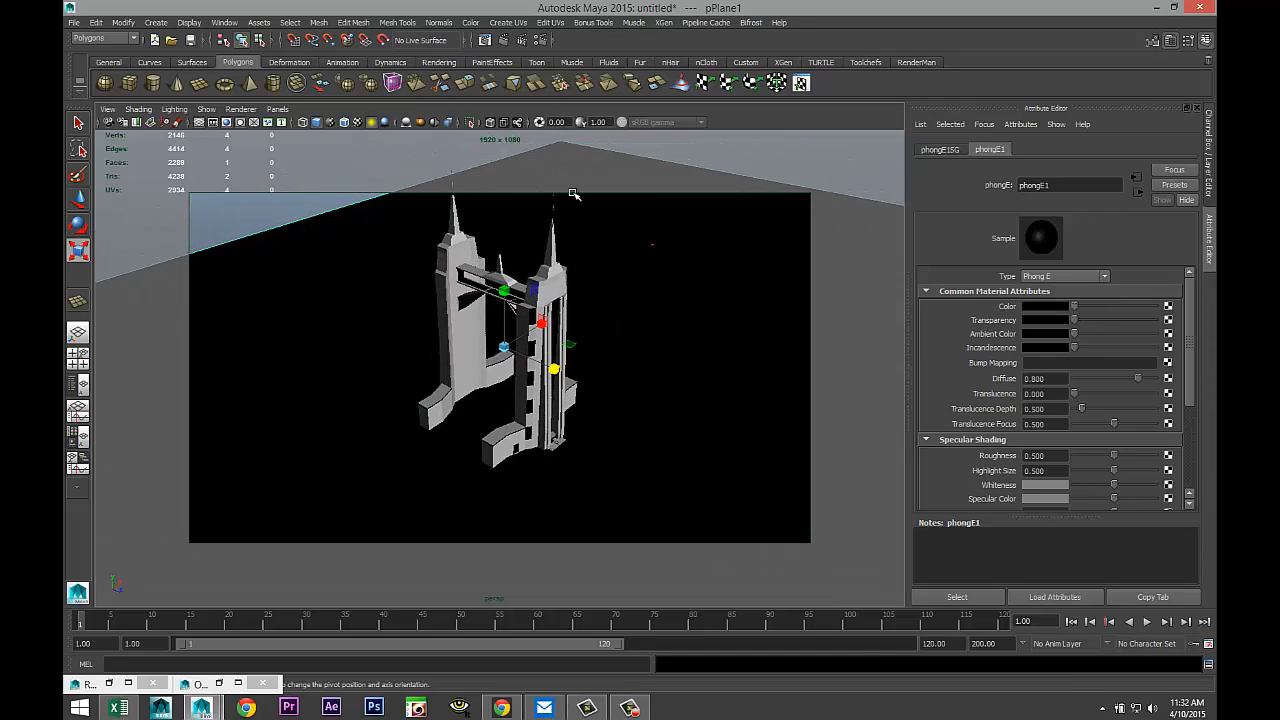
pyautogui.click(541, 40)
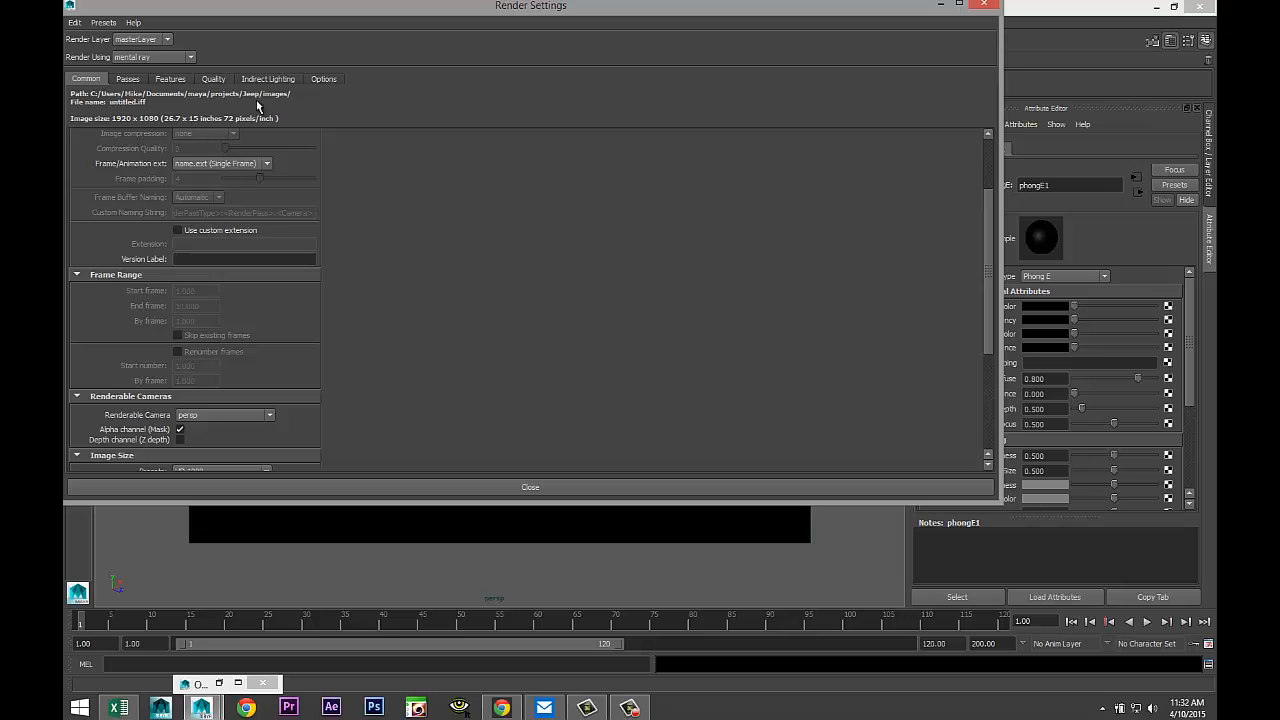
pyautogui.click(266, 80)
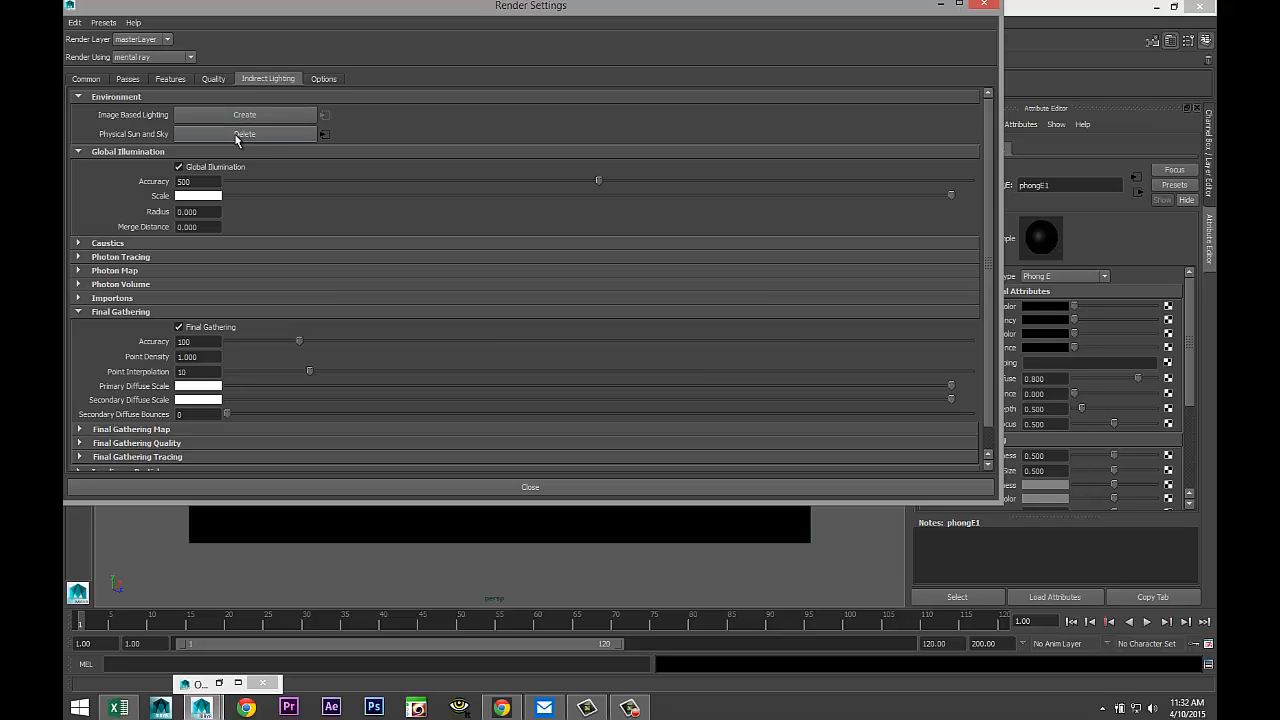
pyautogui.click(240, 134)
pyautogui.click(245, 116)
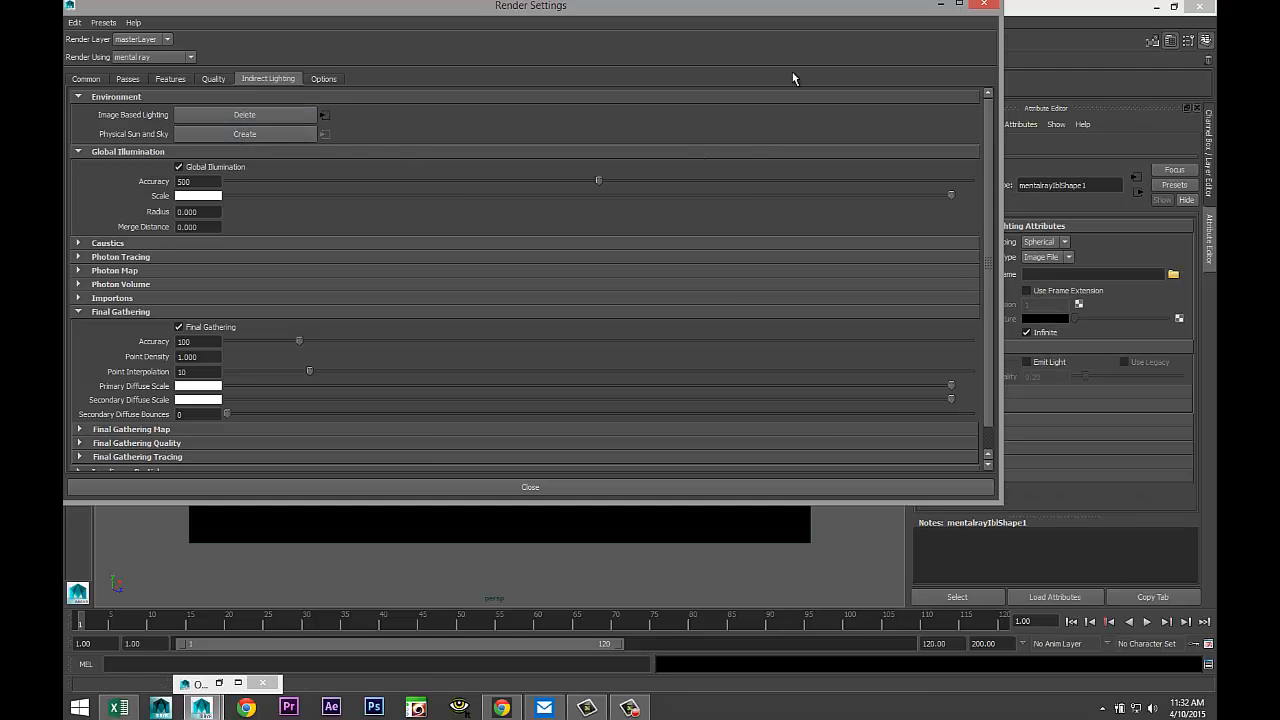
pyautogui.click(939, 6)
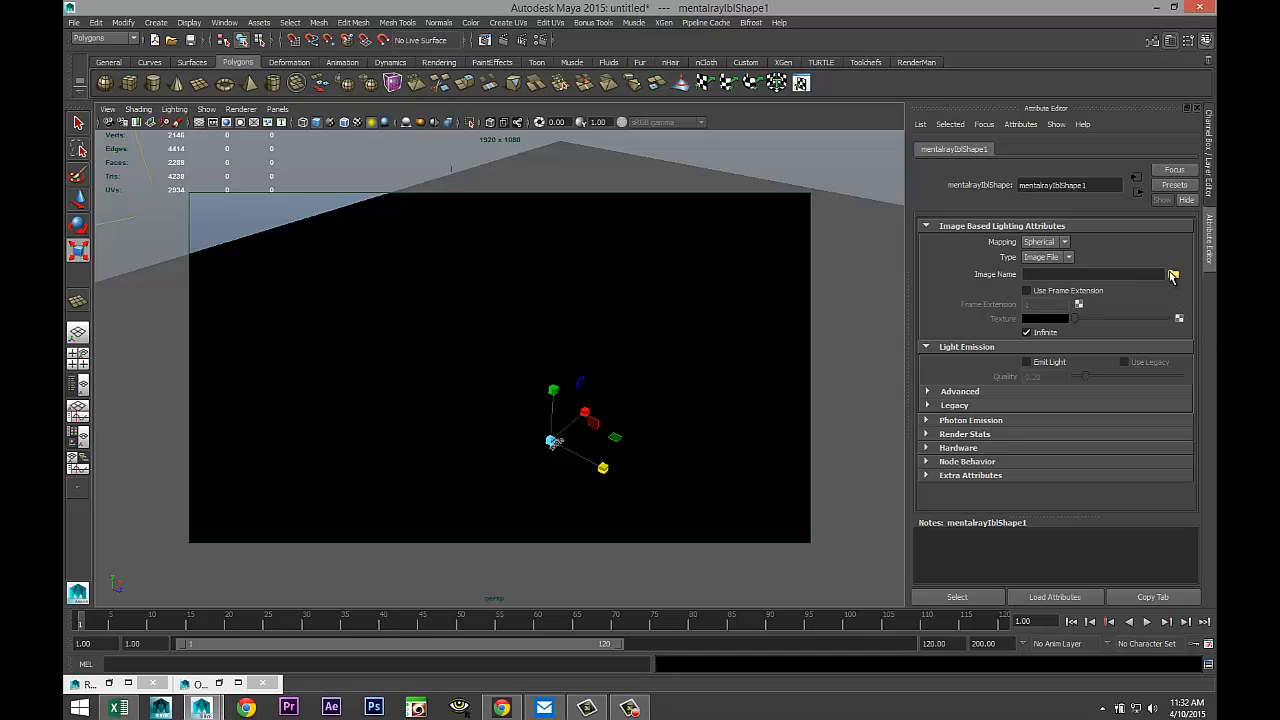
# Step: Load Sky 1.hdr from the HDRI folder in the maya documents as the image for the Image Based Lighting
pyautogui.click(1172, 275)
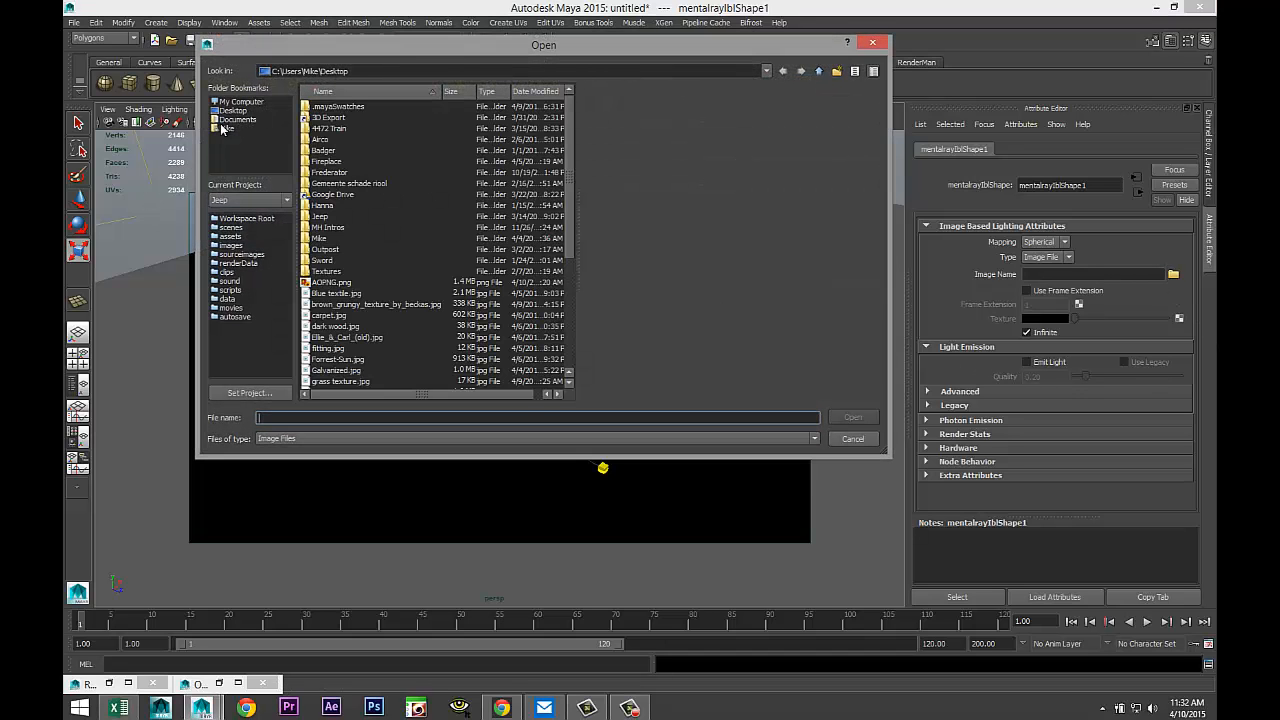
pyautogui.click(238, 120)
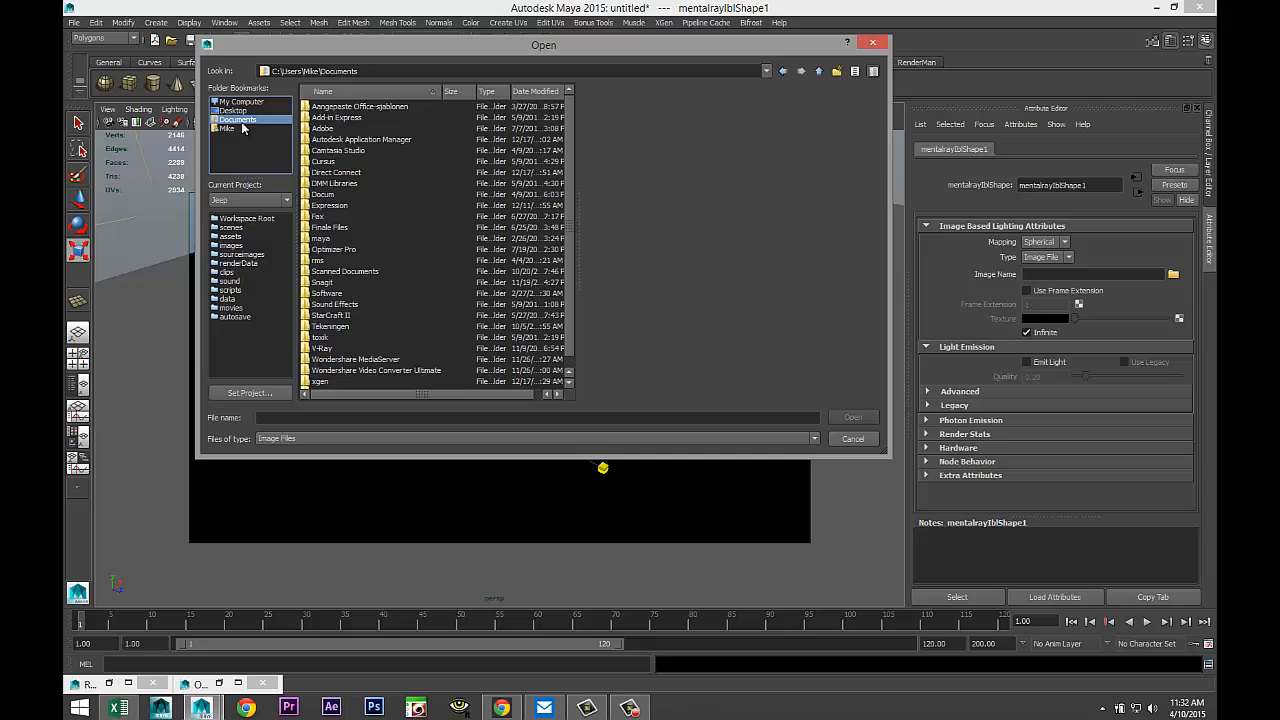
pyautogui.doubleClick(321, 239)
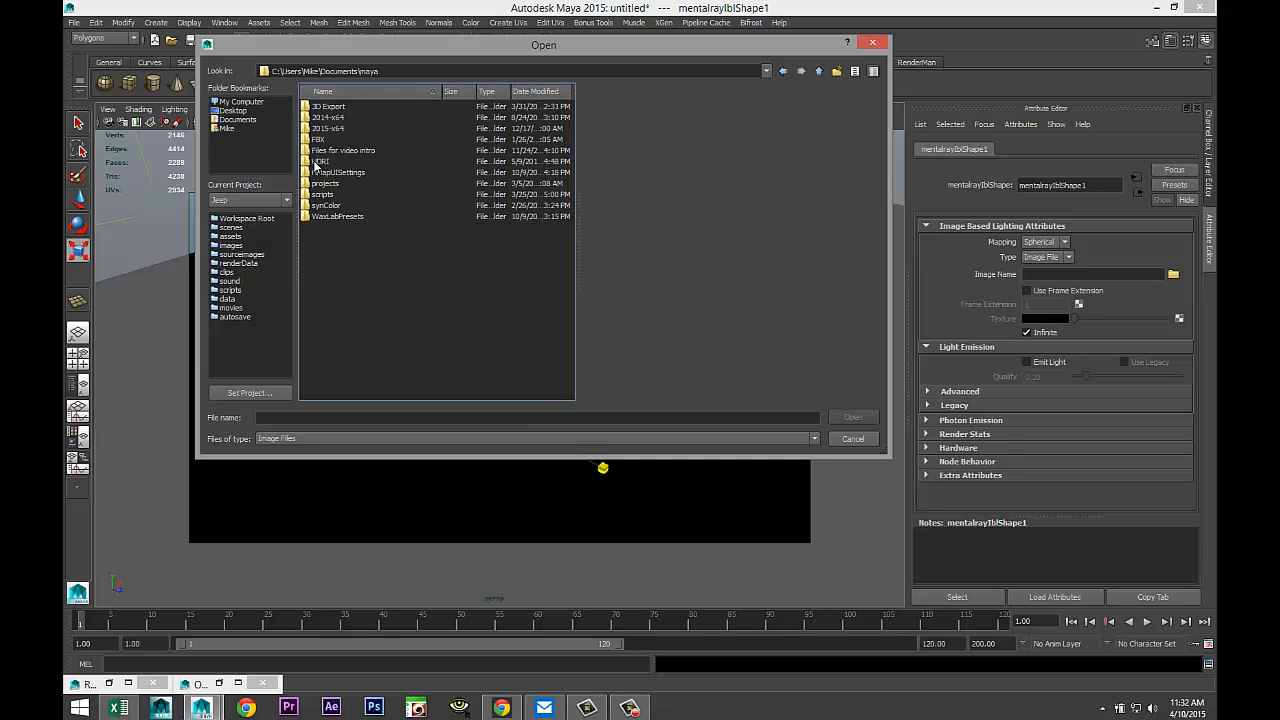
pyautogui.doubleClick(318, 161)
pyautogui.scroll(-12, 400, 300)
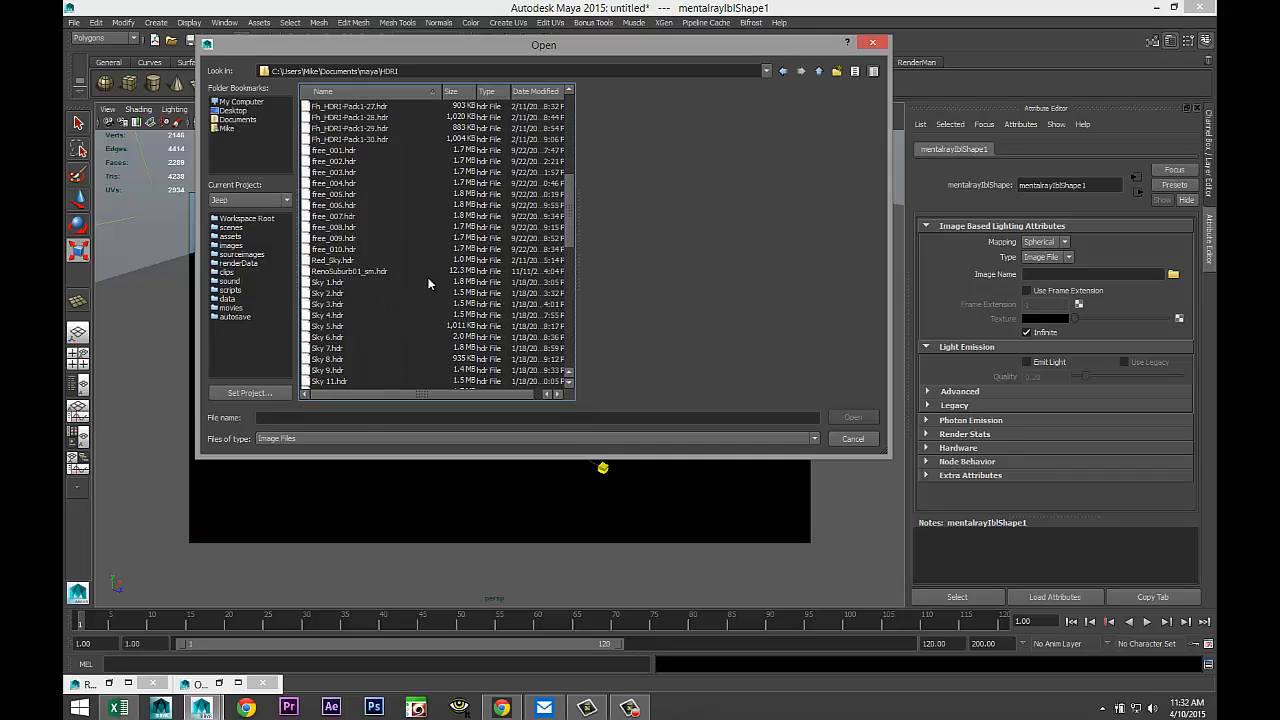
pyautogui.click(335, 152)
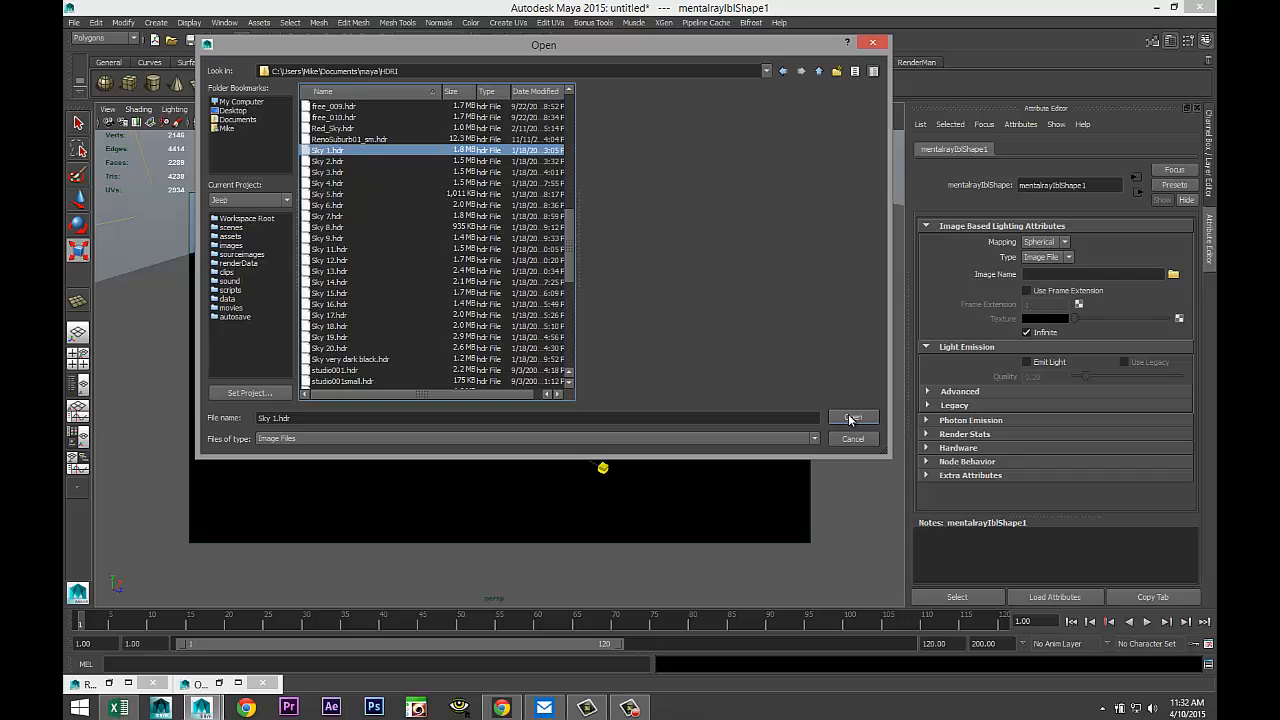
pyautogui.click(851, 418)
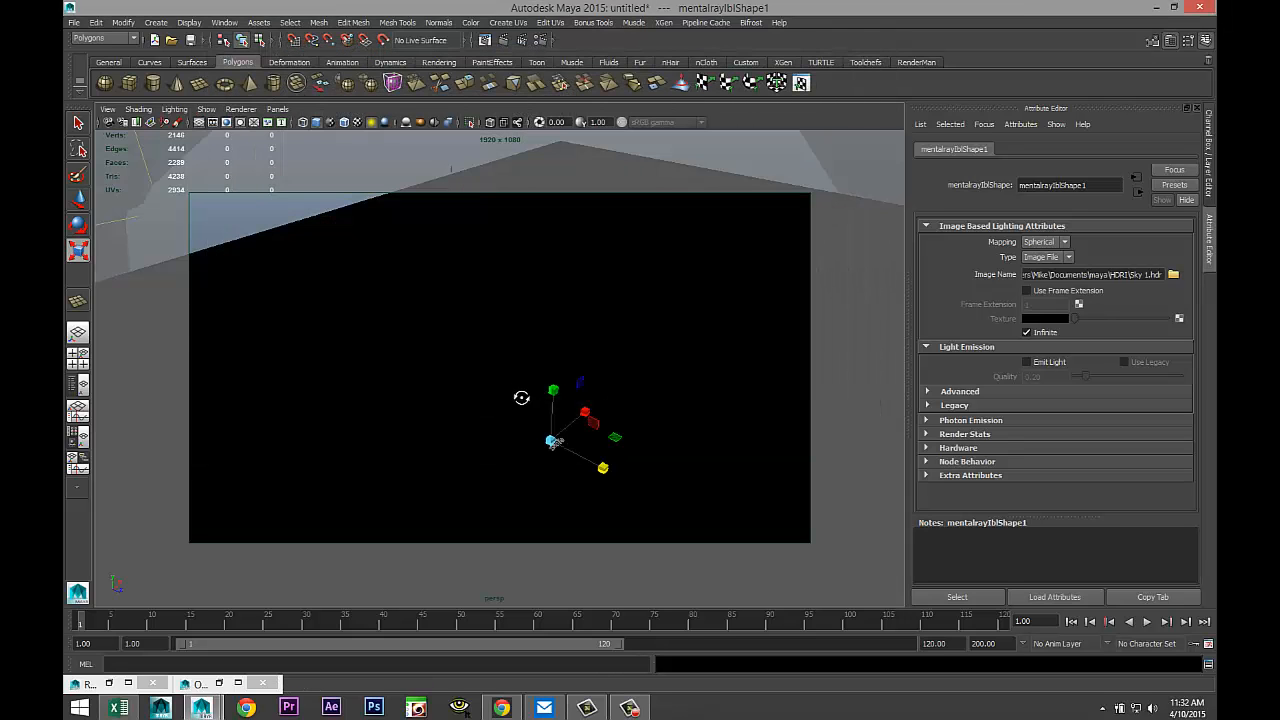
# Step: Create a directional light in the scene to illuminate the twin towers
pyautogui.moveTo(521, 397)
pyautogui.keyDown('alt'); pyautogui.mouseDown()
pyautogui.moveTo(514, 343)
pyautogui.moveTo(526, 349)
pyautogui.moveTo(506, 400)
pyautogui.mouseUp(); pyautogui.keyUp('alt')
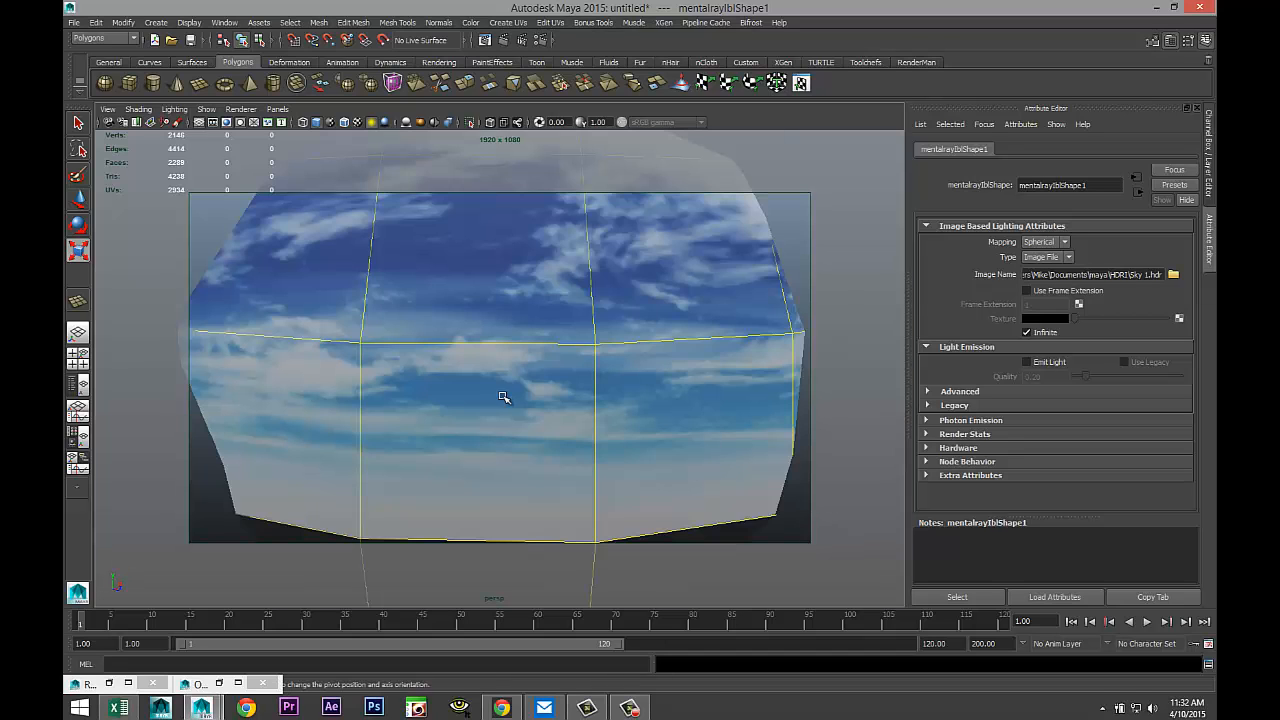
pyautogui.scroll(8, 503, 397)
pyautogui.scroll(2, 502, 396)
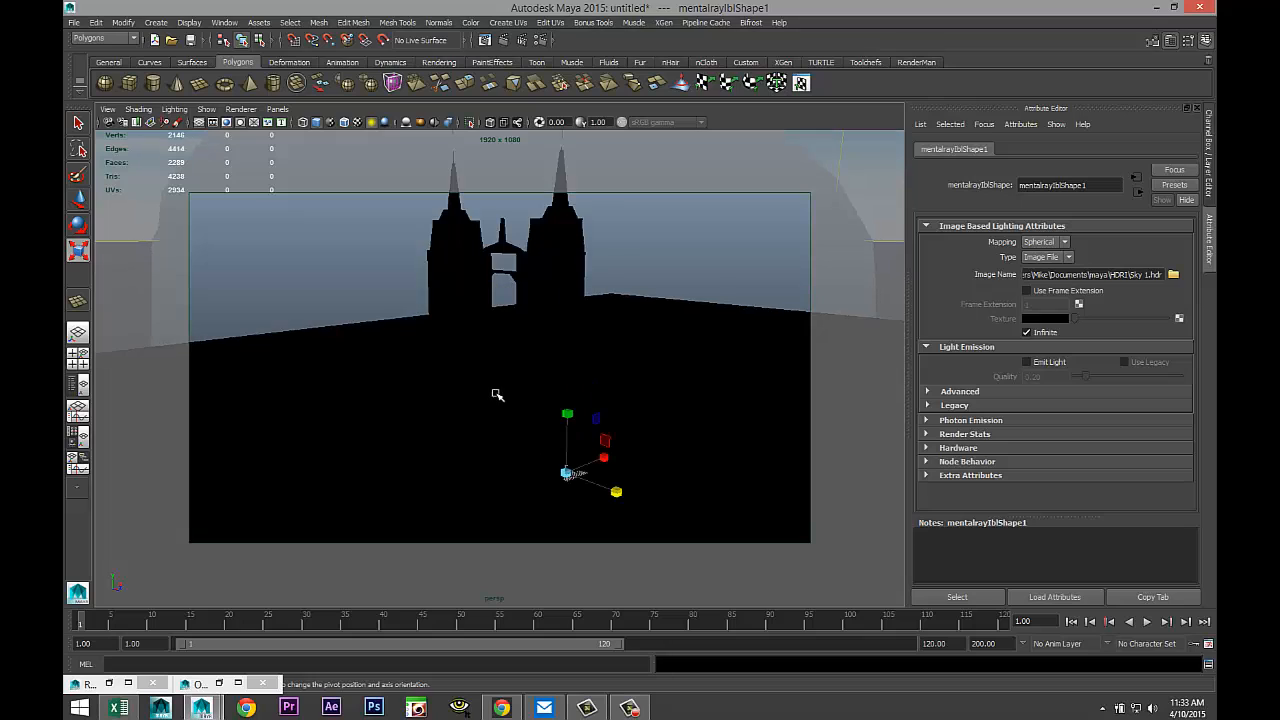
pyautogui.keyDown('alt'); pyautogui.moveTo(469, 372); pyautogui.dragTo(470, 411, button='middle'); pyautogui.keyUp('alt')
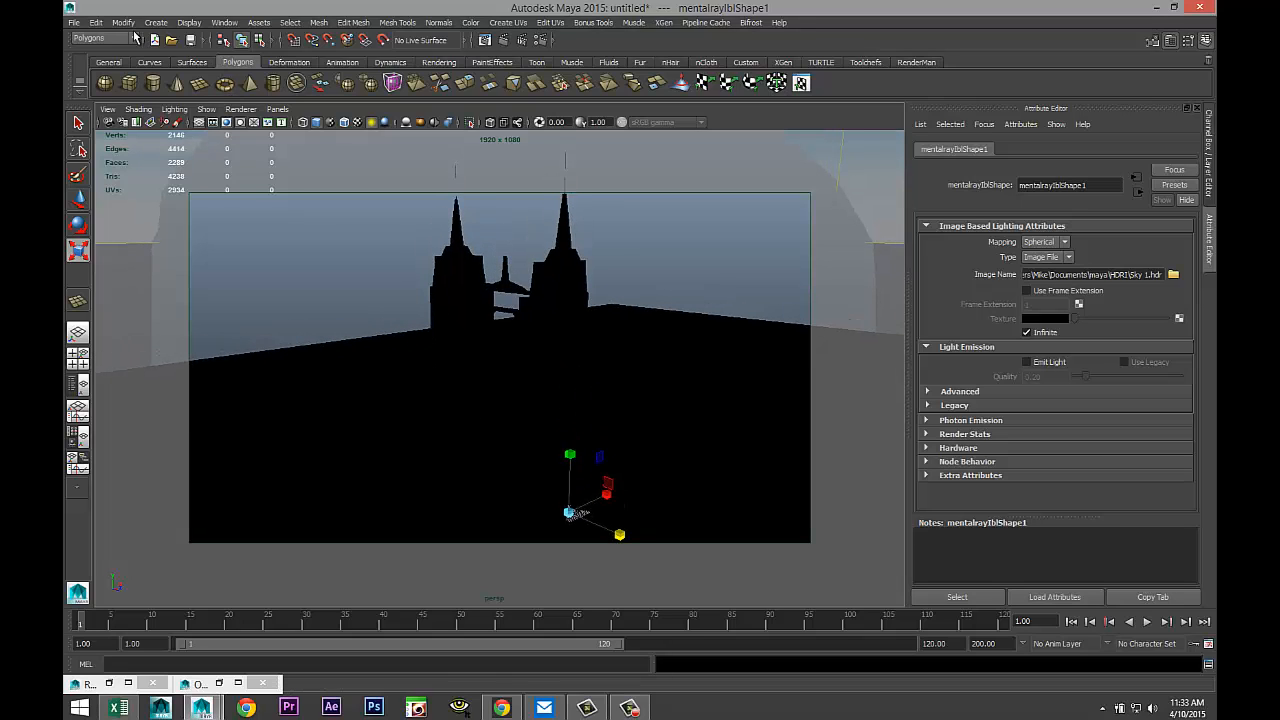
pyautogui.click(156, 24)
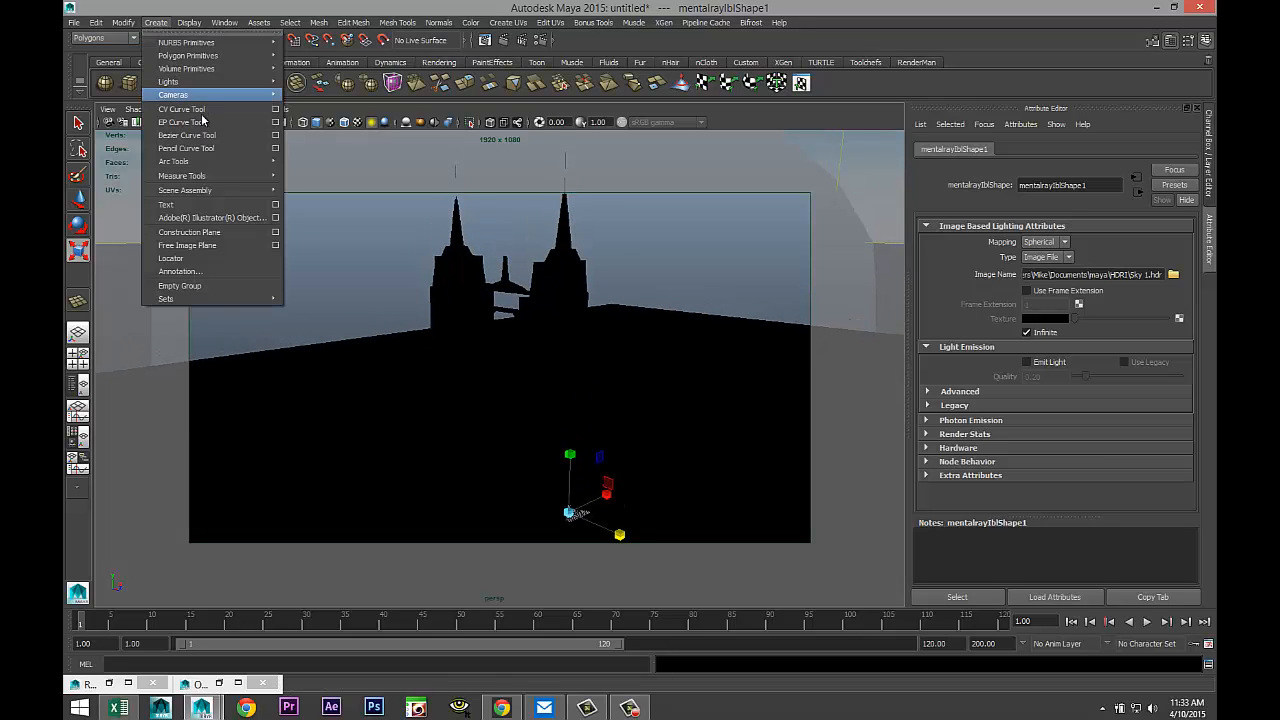
pyautogui.moveTo(223, 86)
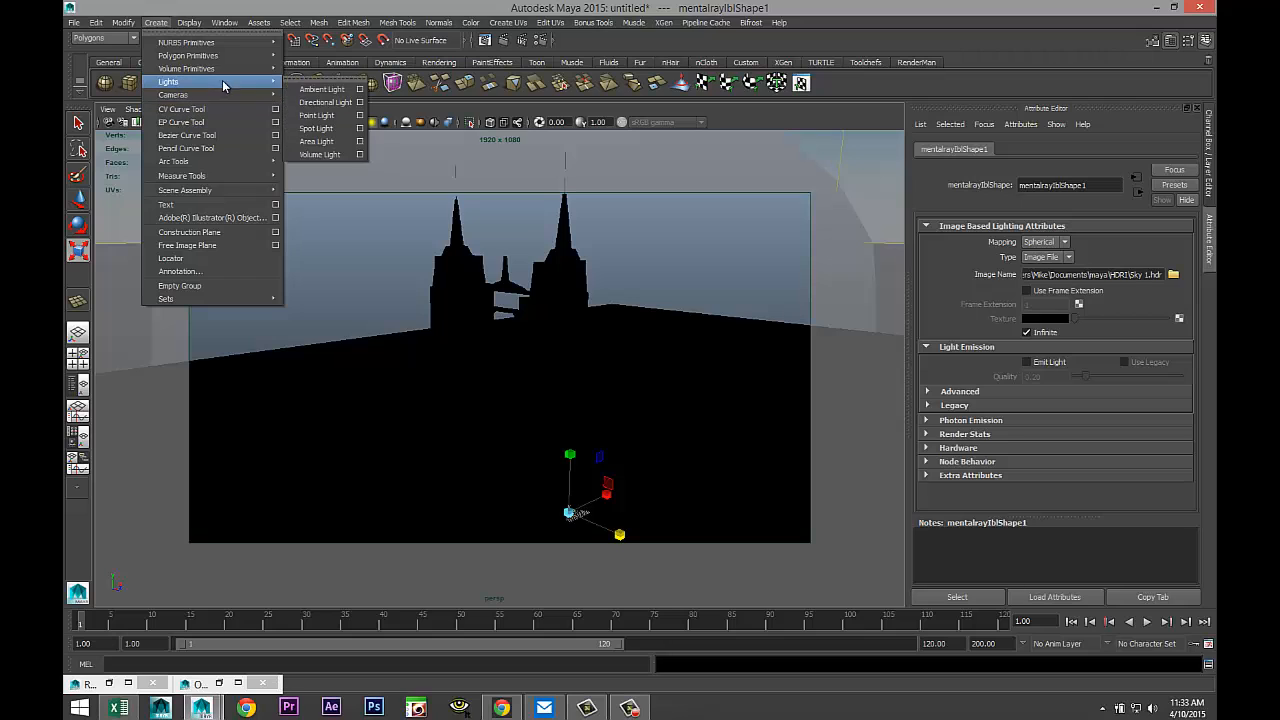
pyautogui.click(330, 102)
# Step: Move the directional light upward and out to the side of the towers, above their spires
pyautogui.scroll(-5, 543, 406)
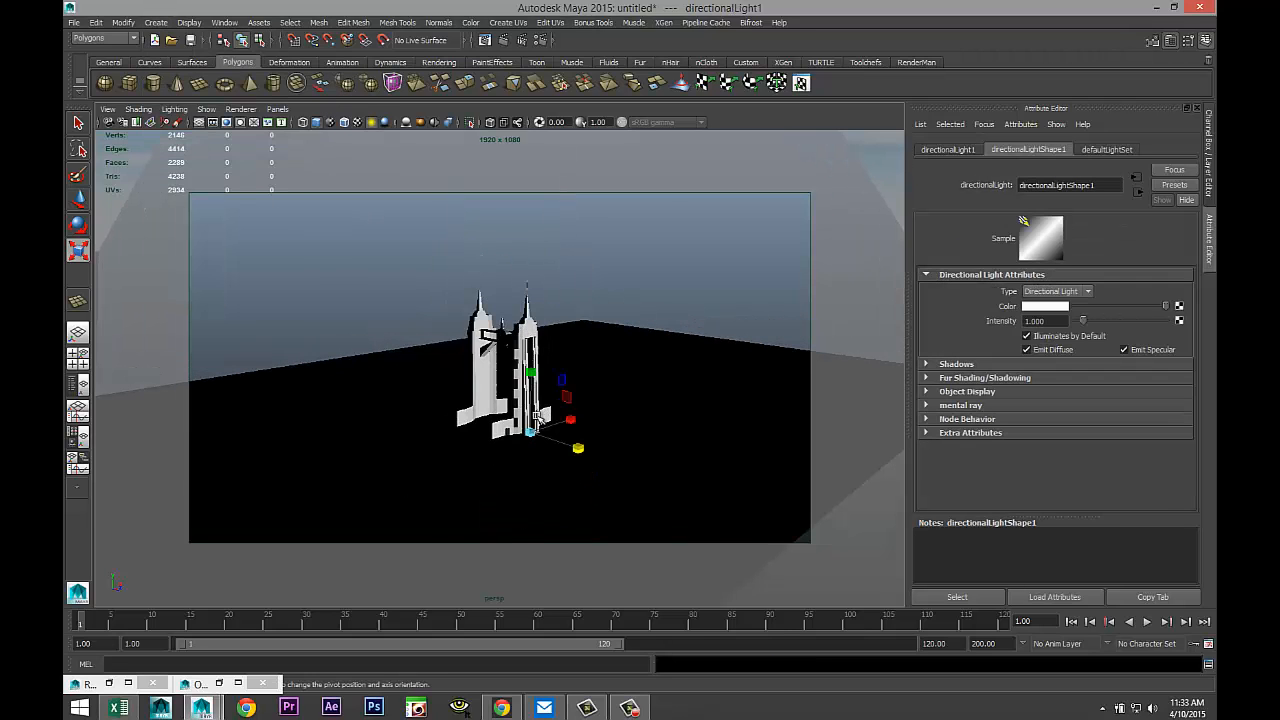
pyautogui.press('w')
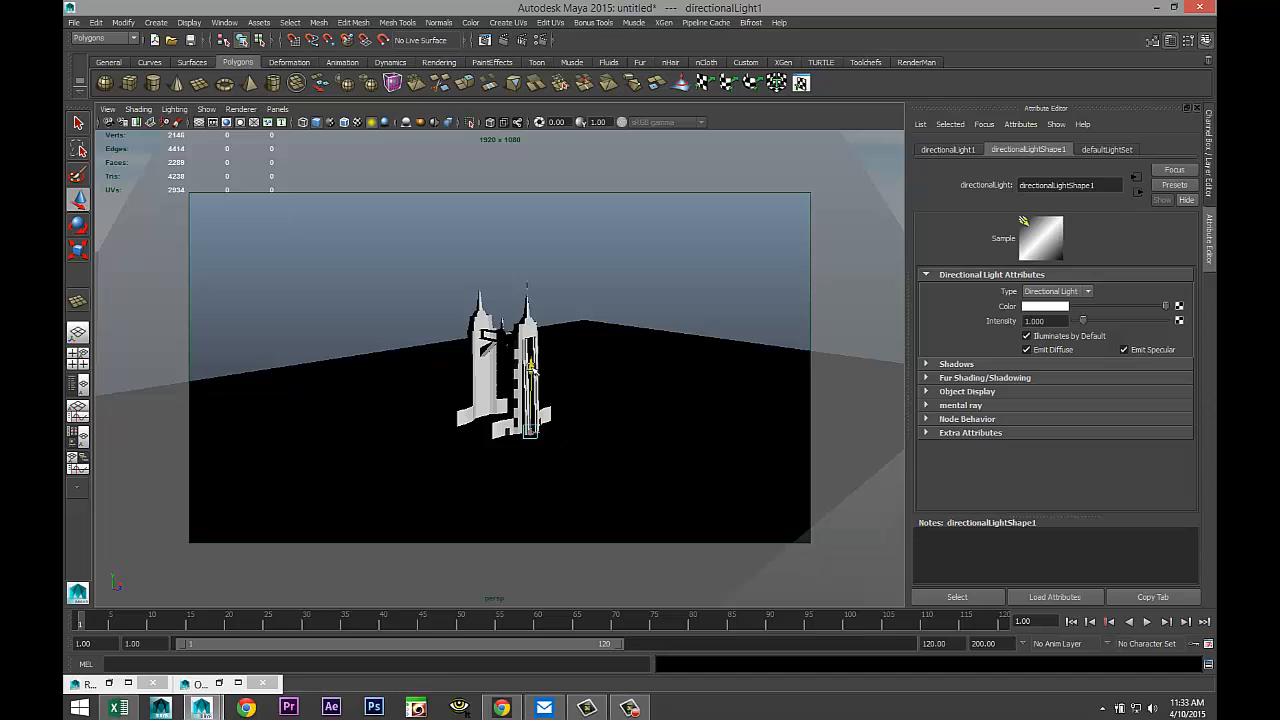
pyautogui.moveTo(534, 371)
pyautogui.mouseDown()
pyautogui.moveTo(533, 223)
pyautogui.moveTo(548, 383)
pyautogui.mouseUp()
pyautogui.moveTo(565, 288); pyautogui.dragTo(612, 272)
pyautogui.moveTo(587, 230); pyautogui.dragTo(590, 216)
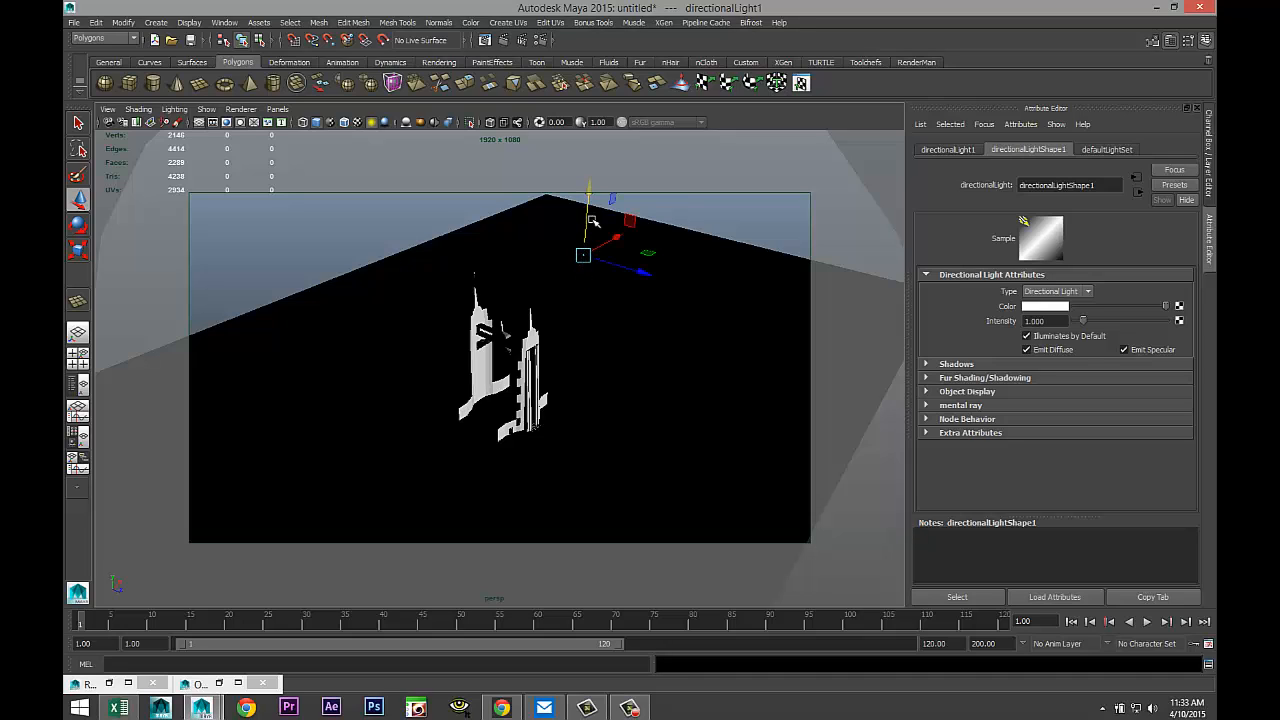
# Step: Rotate the directional light around its axes so it shines down at an angle onto the towers
pyautogui.press('e')
pyautogui.moveTo(556, 260); pyautogui.dragTo(628, 180)
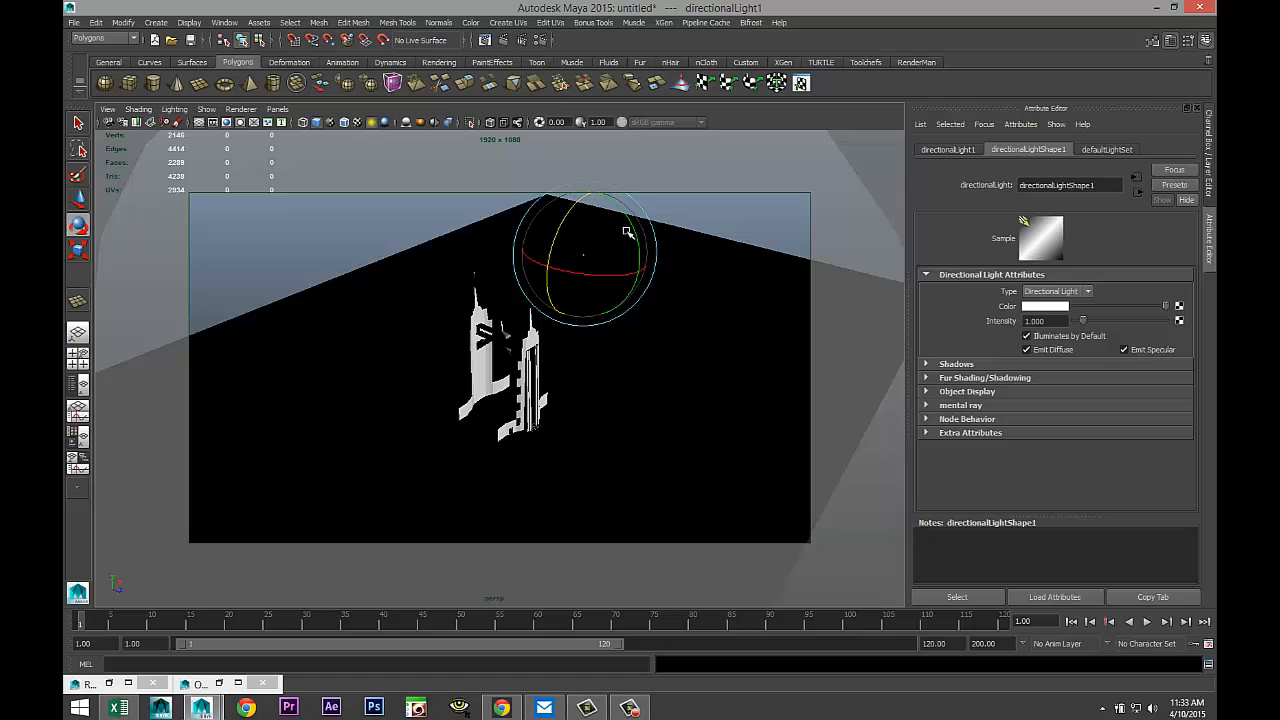
pyautogui.moveTo(634, 233); pyautogui.dragTo(646, 289)
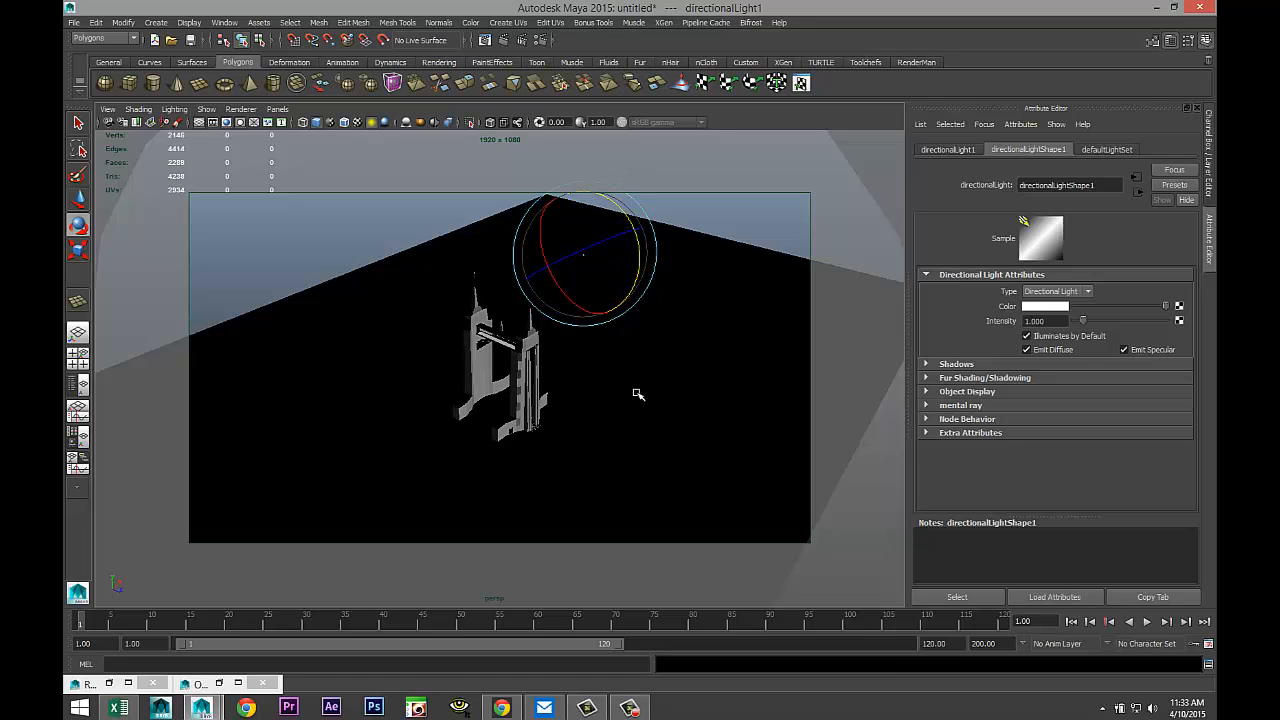
# Step: Frame the towers closer and enlarge the ground plane along its Z axis until it fills the camera frame behind them
pyautogui.scroll(6, 618, 456)
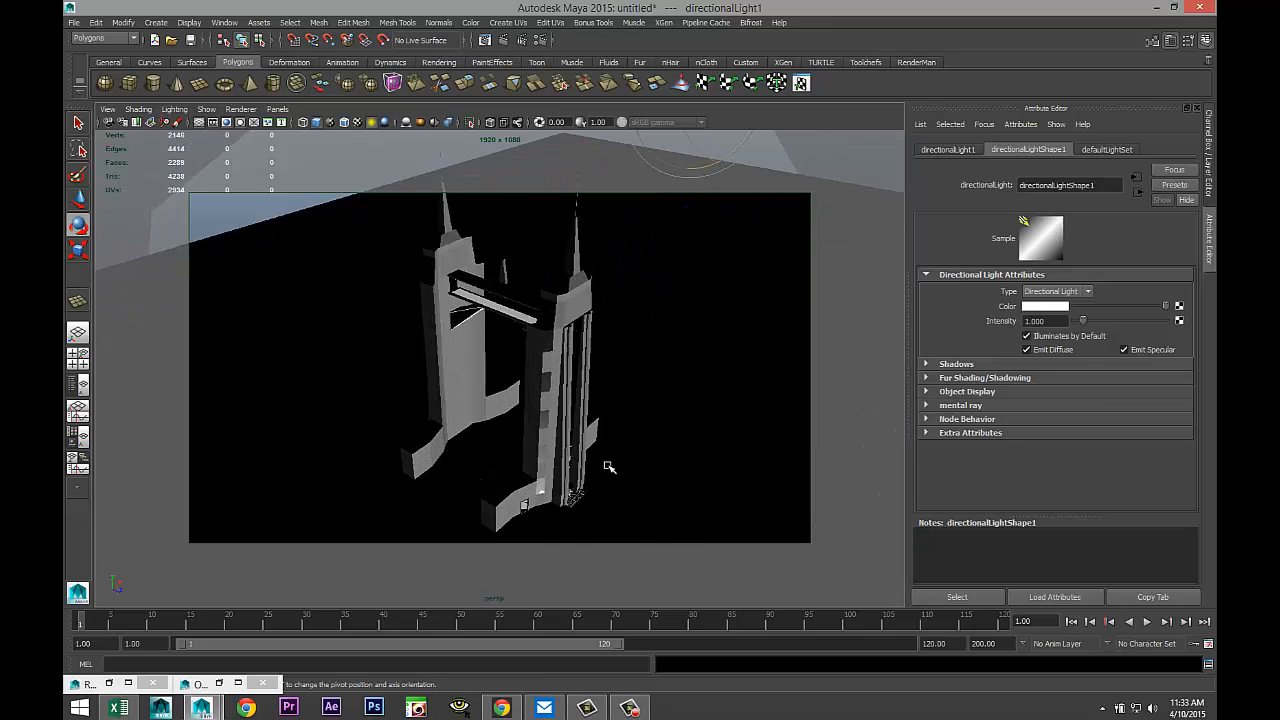
pyautogui.keyDown('alt'); pyautogui.moveTo(609, 470); pyautogui.dragTo(609, 466, button='middle'); pyautogui.keyUp('alt')
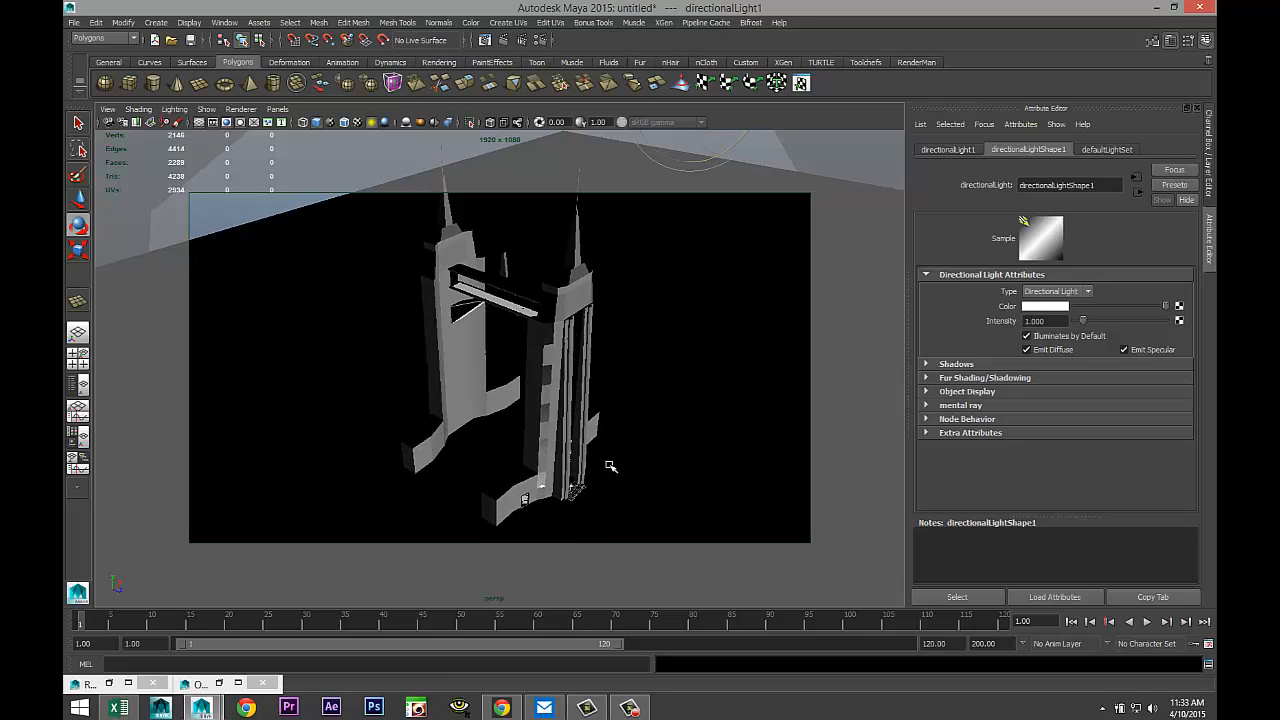
pyautogui.click(277, 297)
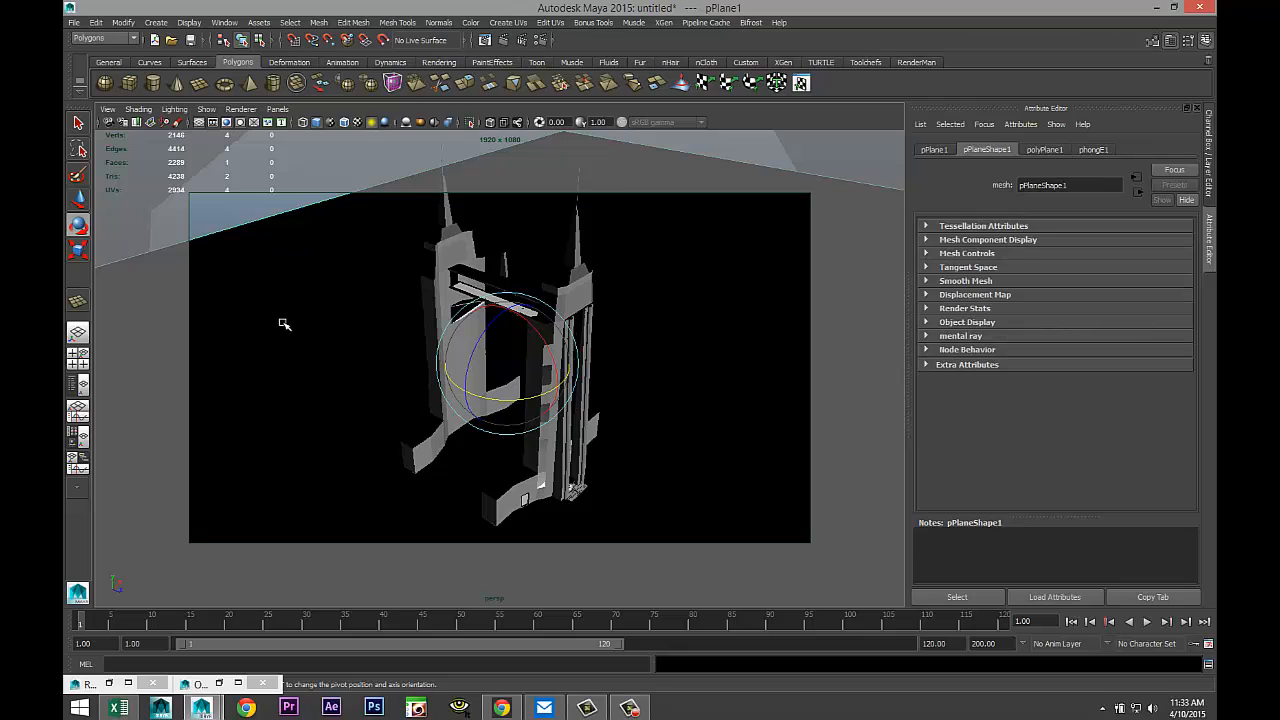
pyautogui.press('r')
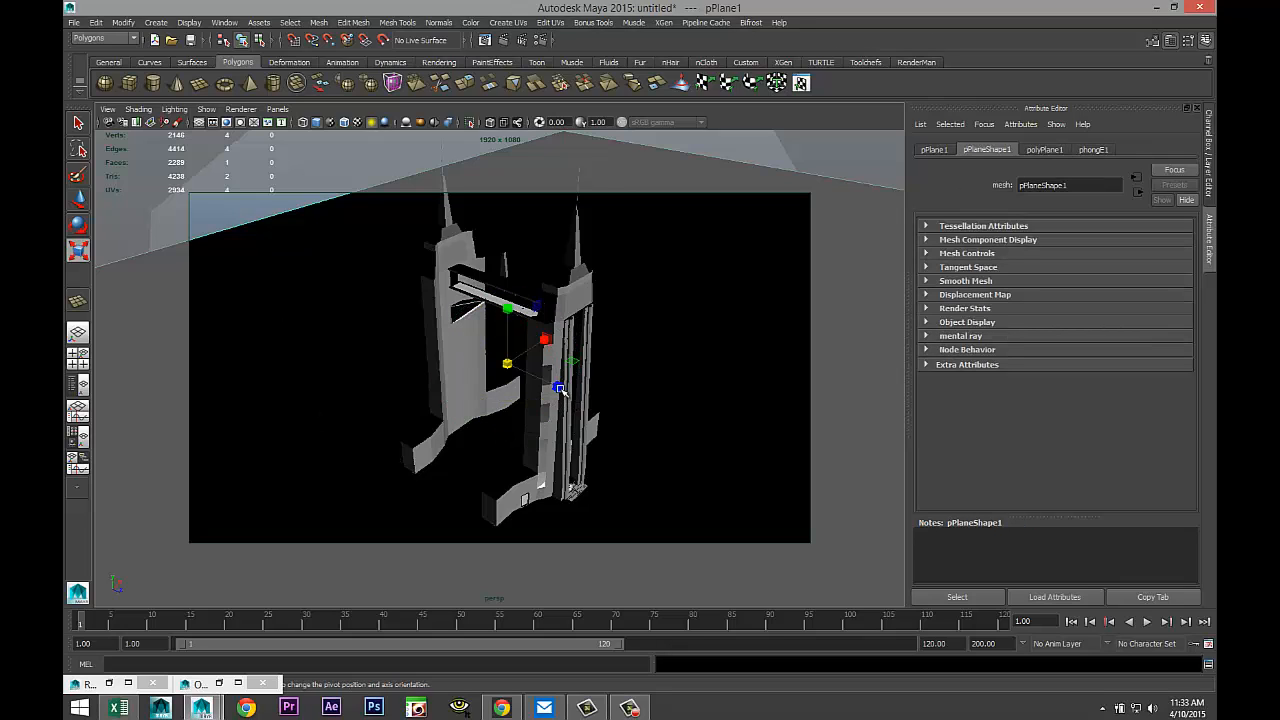
pyautogui.moveTo(559, 388); pyautogui.dragTo(582, 400)
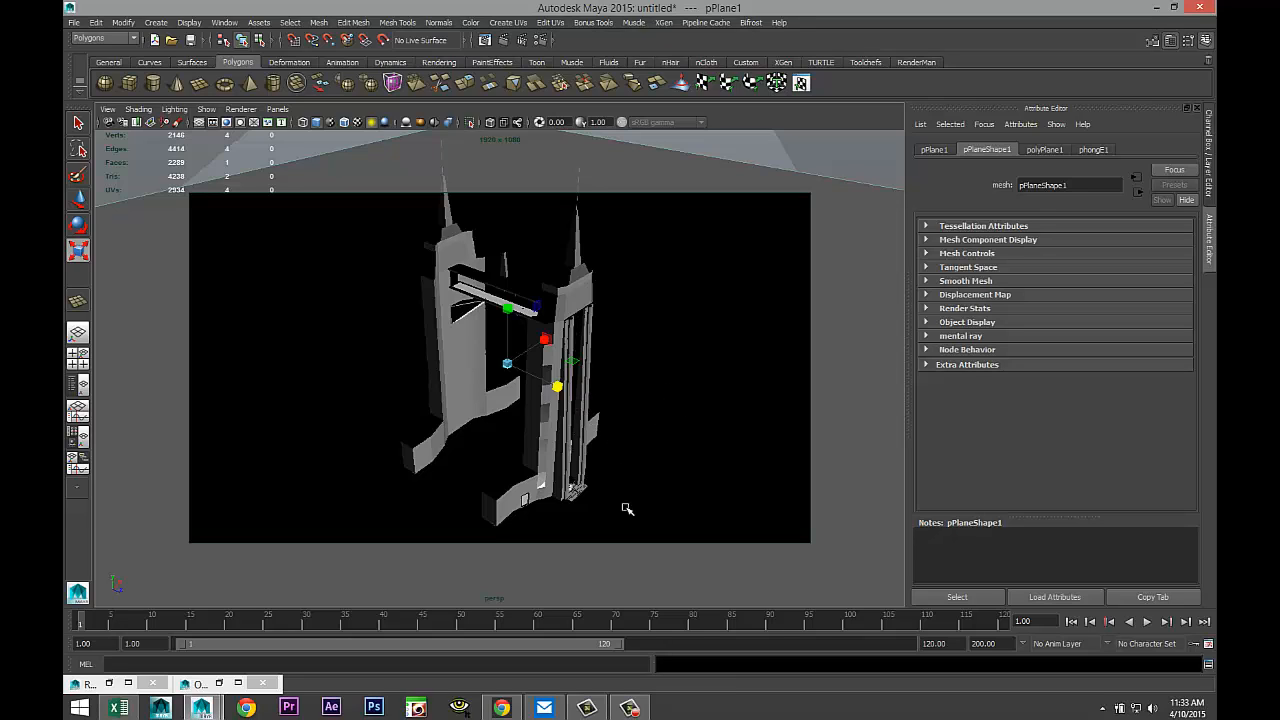